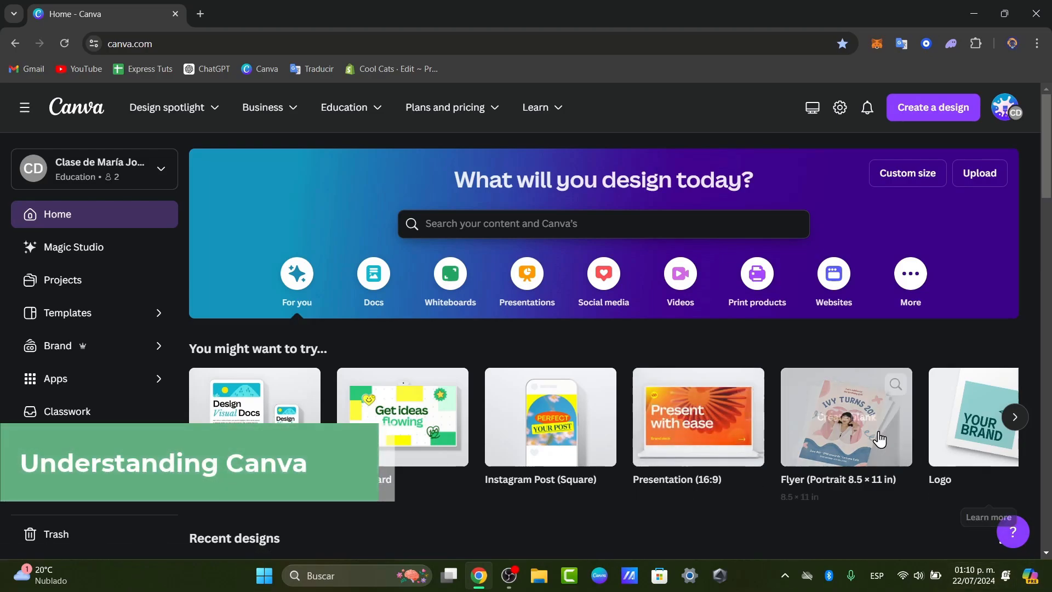
Scroll the home page and open the Plans and pricing menu listing Free, Pro, Teams and Enterprise.
scroll(548, 384, "down", 2)
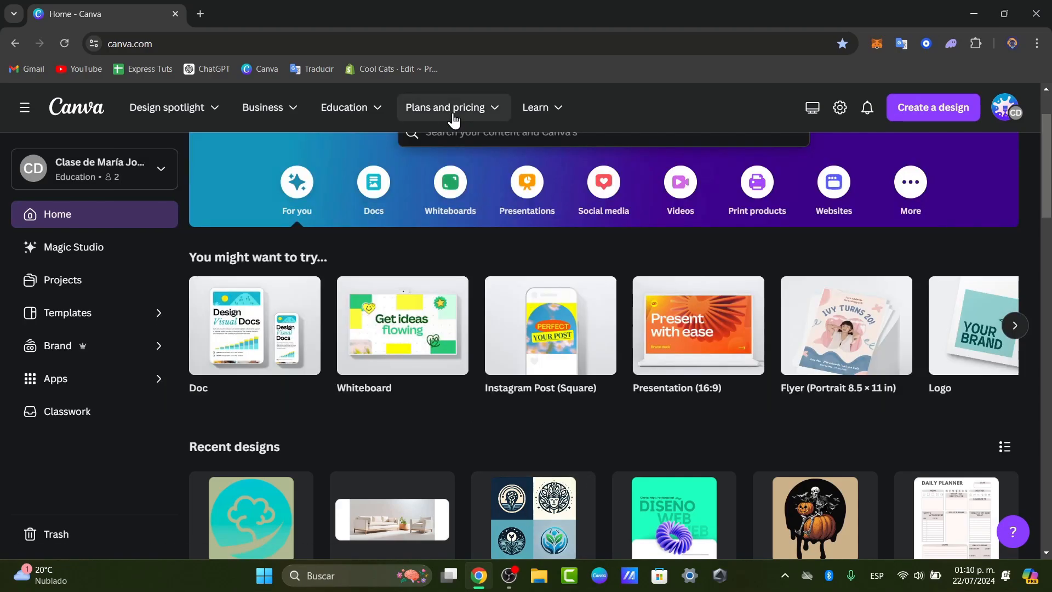
mouse_move(452, 117)
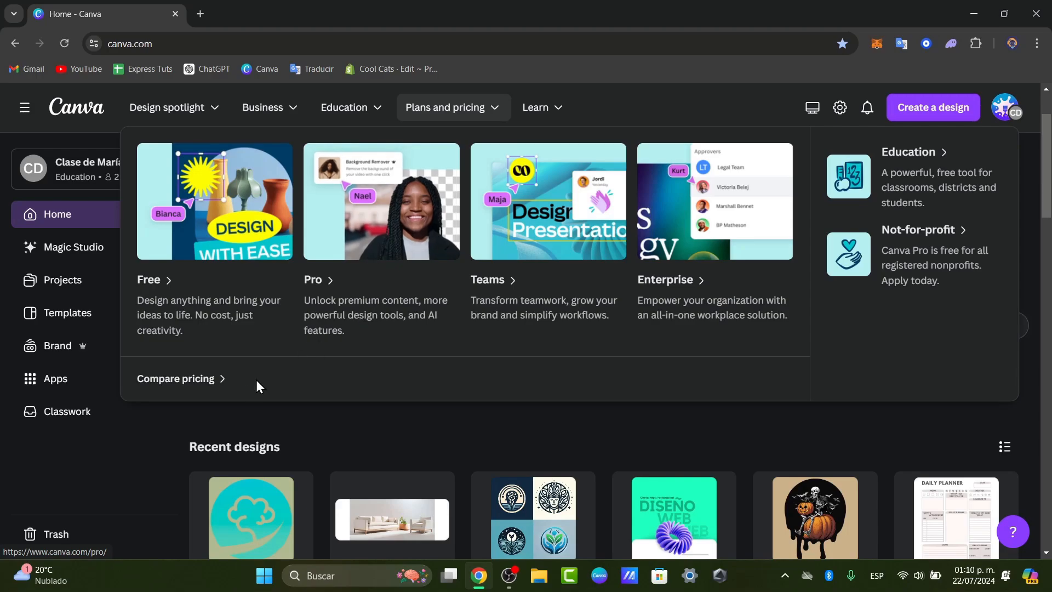
Open Compare pricing and browse the Free, Pro, Teams and Enterprise plan cards.
left_click(214, 381)
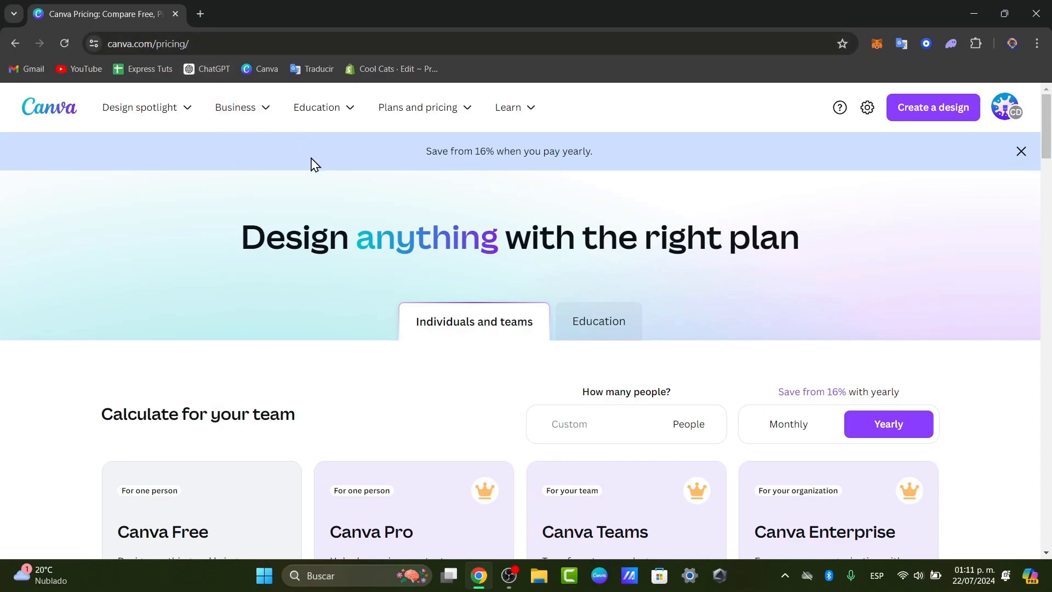
scroll(614, 288, "down", 5)
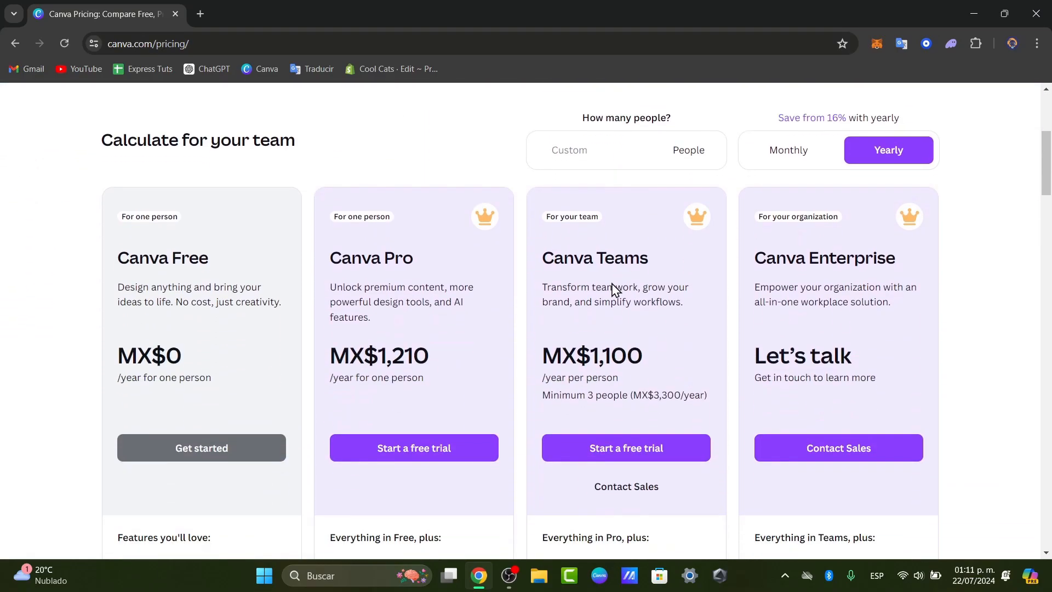
scroll(613, 290, "up", 5)
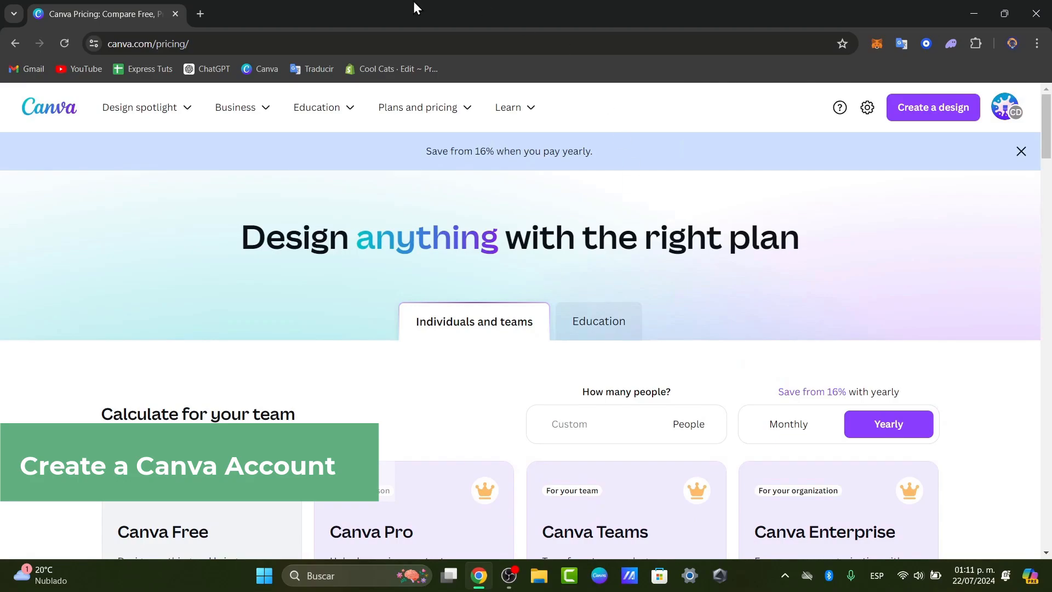
Open a new Incognito window from the taskbar and load canva.com.
left_click(487, 584)
right_click(488, 586)
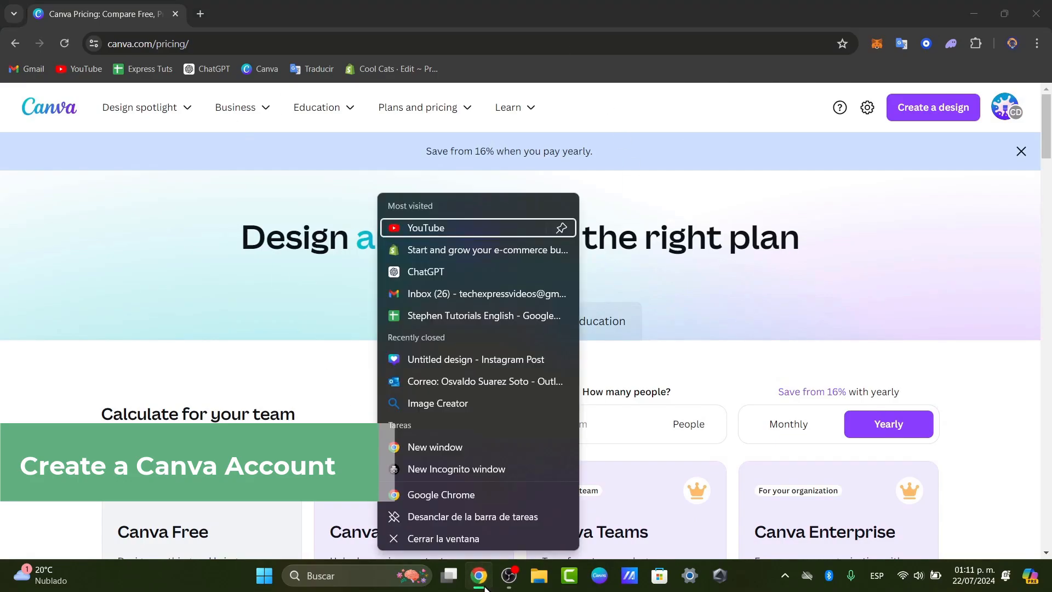
left_click(469, 474)
type("can")
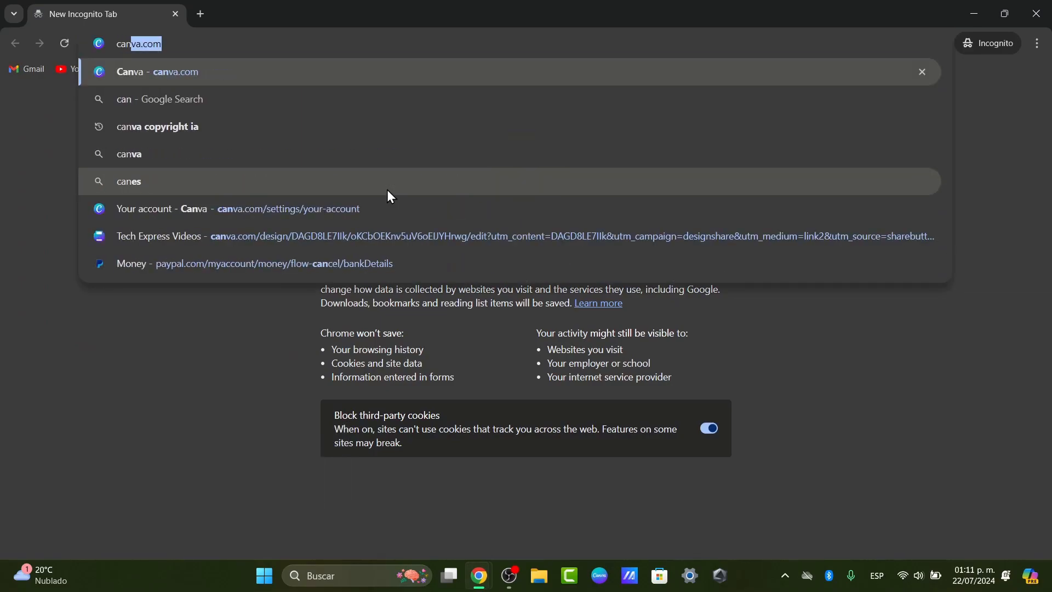
key("Return")
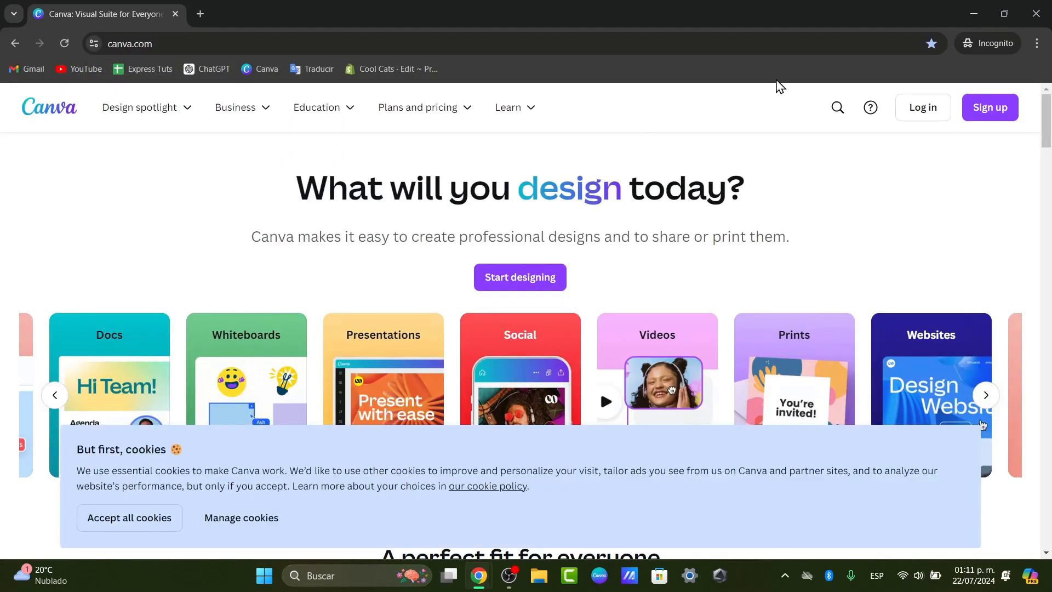
Start sign-up, accept all cookies, and bring up the Continue with email form.
left_click(971, 120)
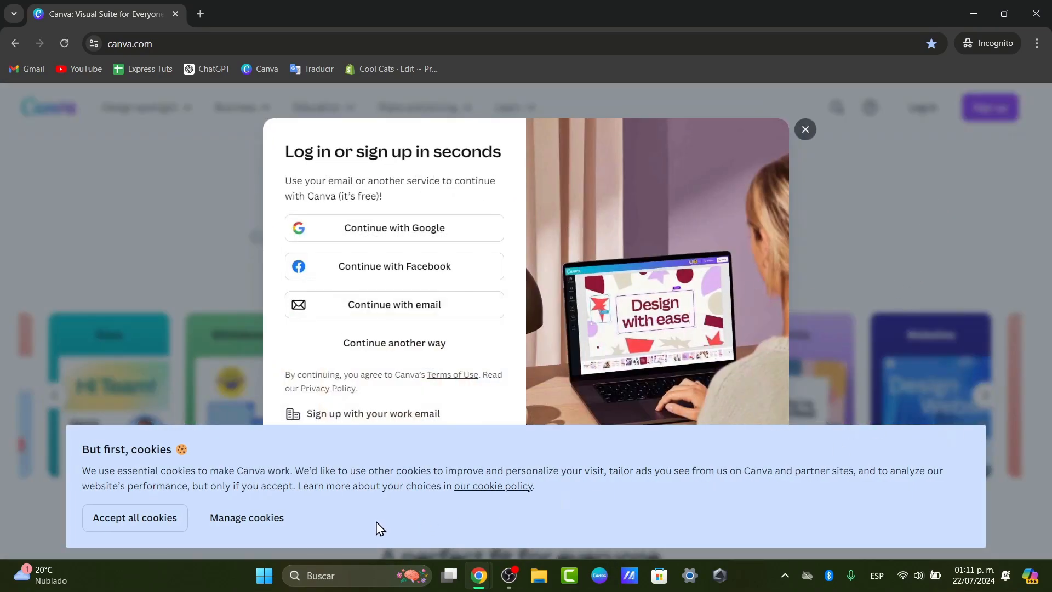
left_click(155, 518)
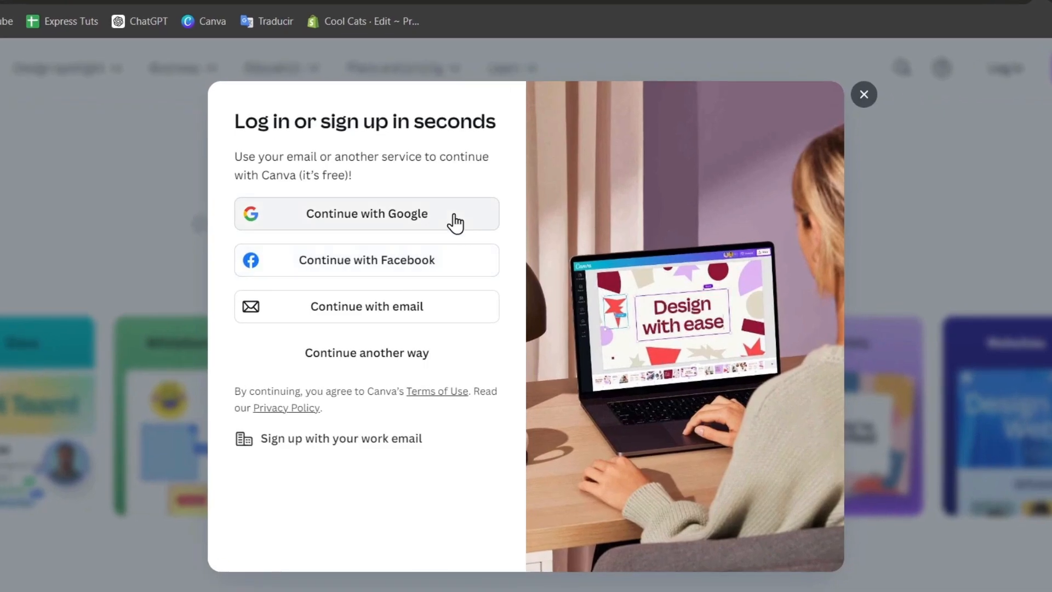
left_click(418, 312)
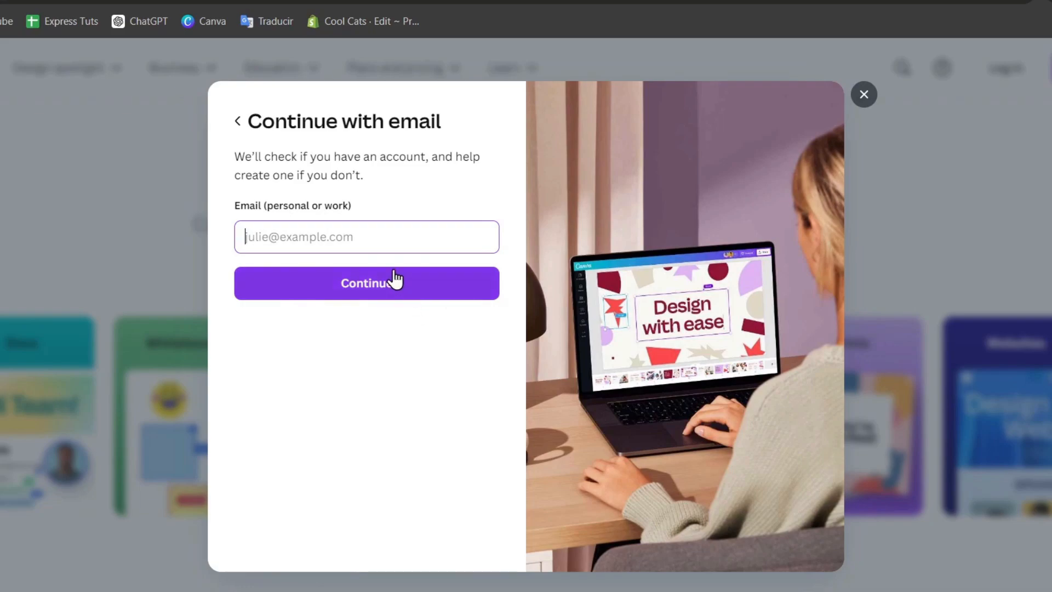
left_click(372, 237)
left_click(320, 353)
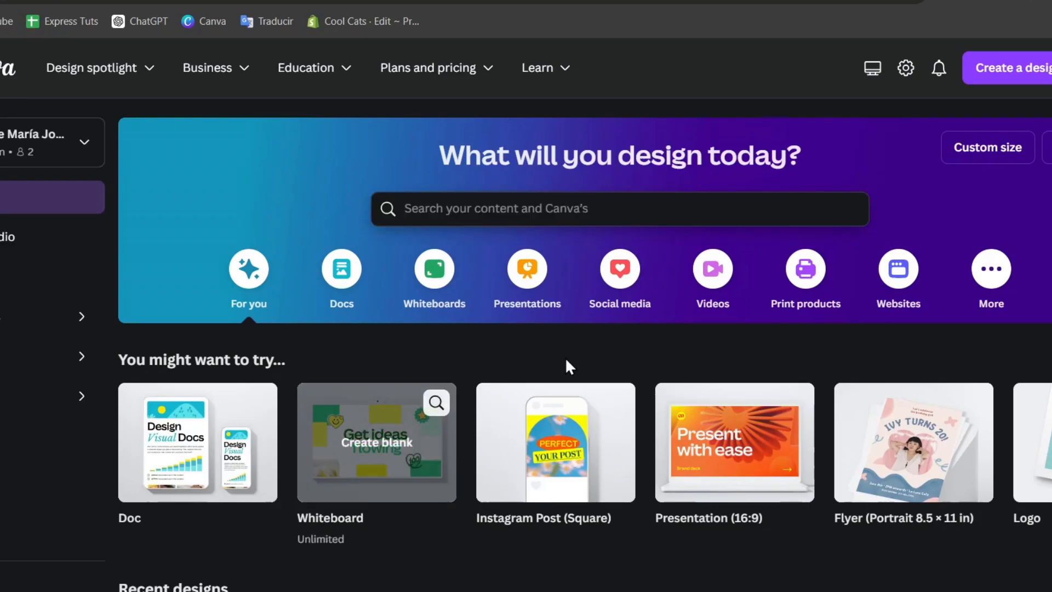
Open Magic Studio and browse its AI tools like Magic Animate, Magic Grab and Magic Expand.
mouse_move(442, 428)
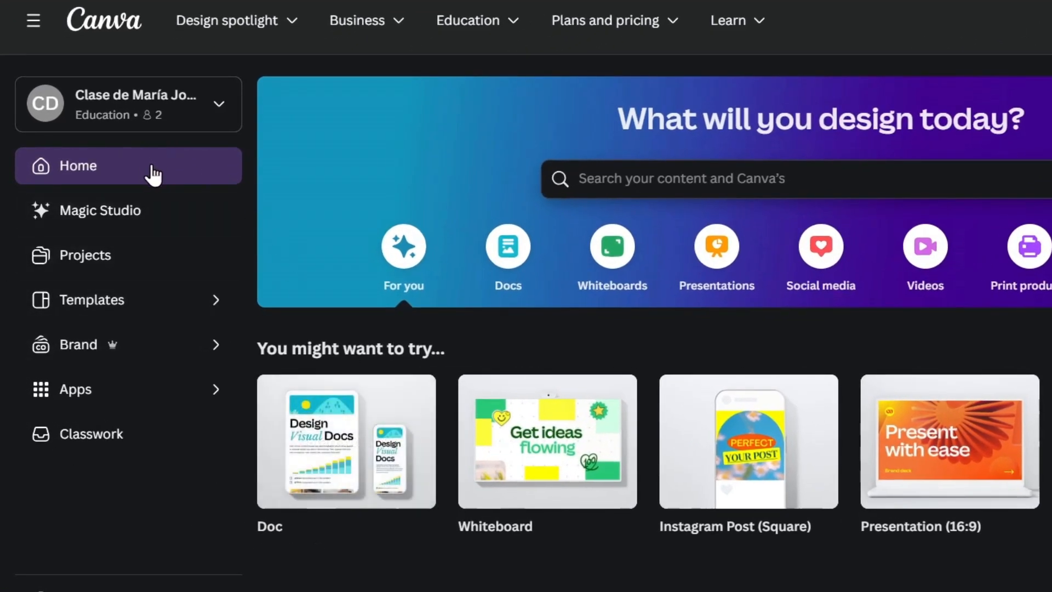
left_click(156, 209)
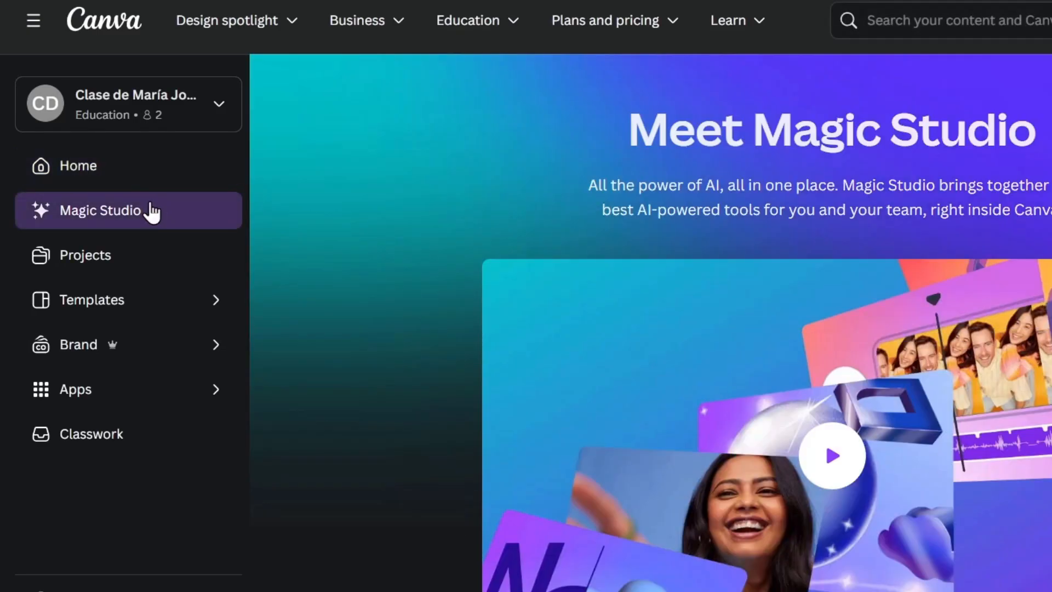
scroll(990, 310, "down", 2)
scroll(994, 308, "up", 2)
scroll(969, 294, "down", 10)
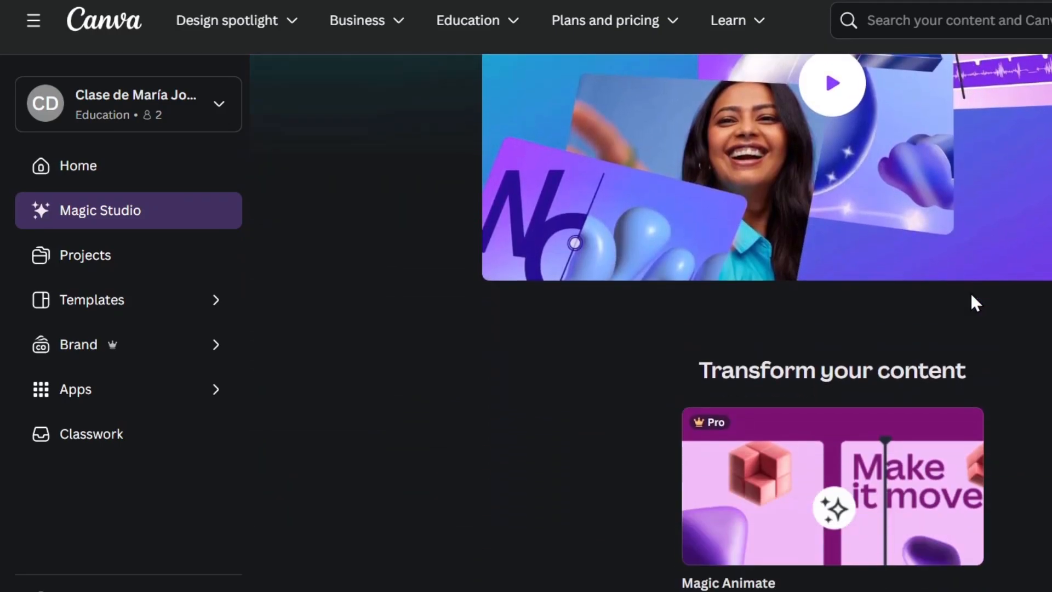
scroll(970, 294, "down", 2)
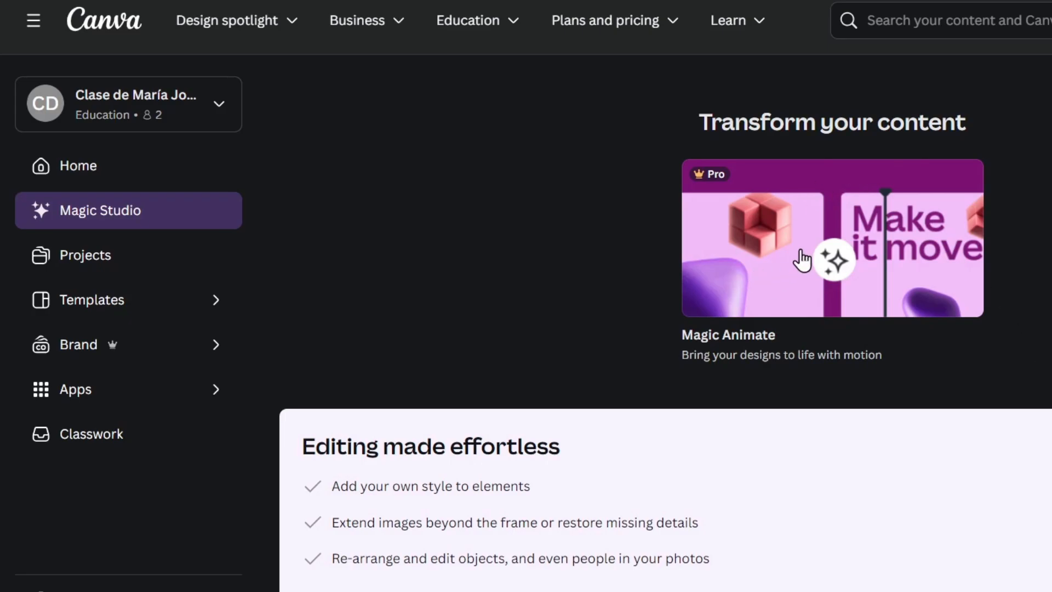
scroll(795, 210, "down", 5)
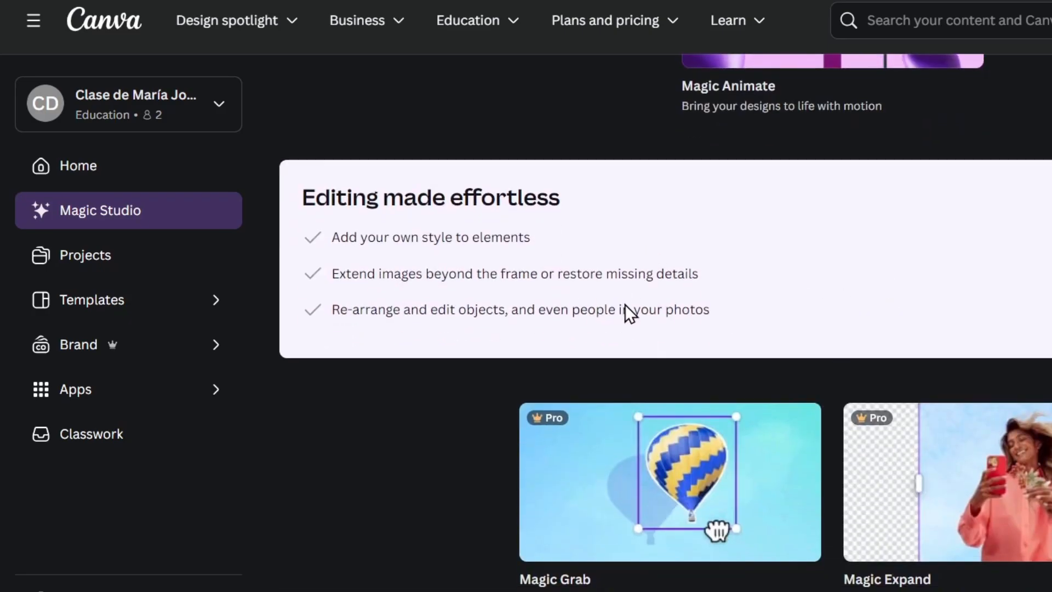
scroll(915, 298, "down", 1)
scroll(915, 298, "down", 2)
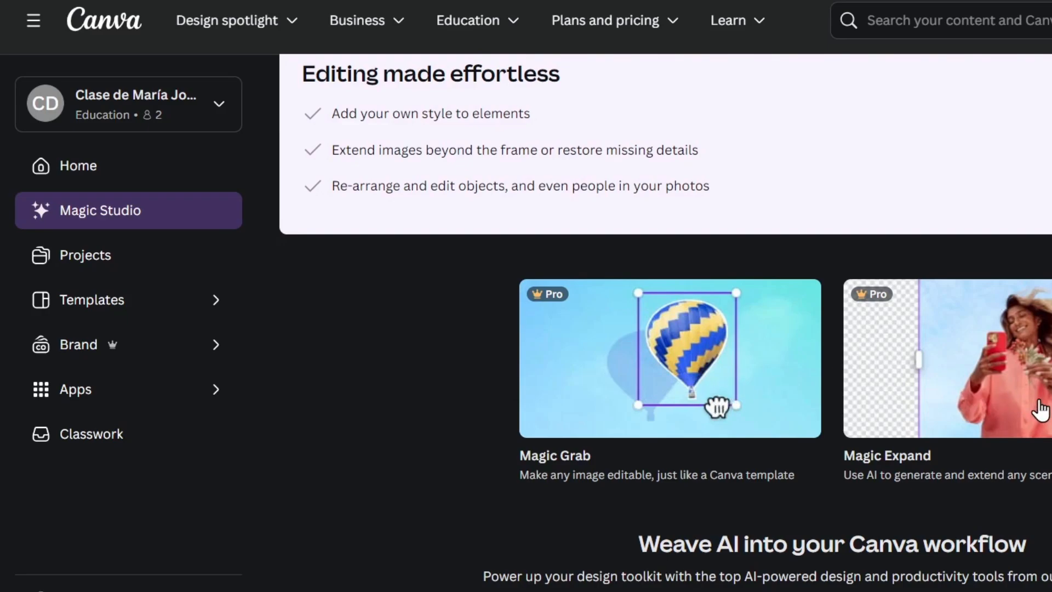
scroll(712, 402, "down", 4)
scroll(1024, 404, "down", 2)
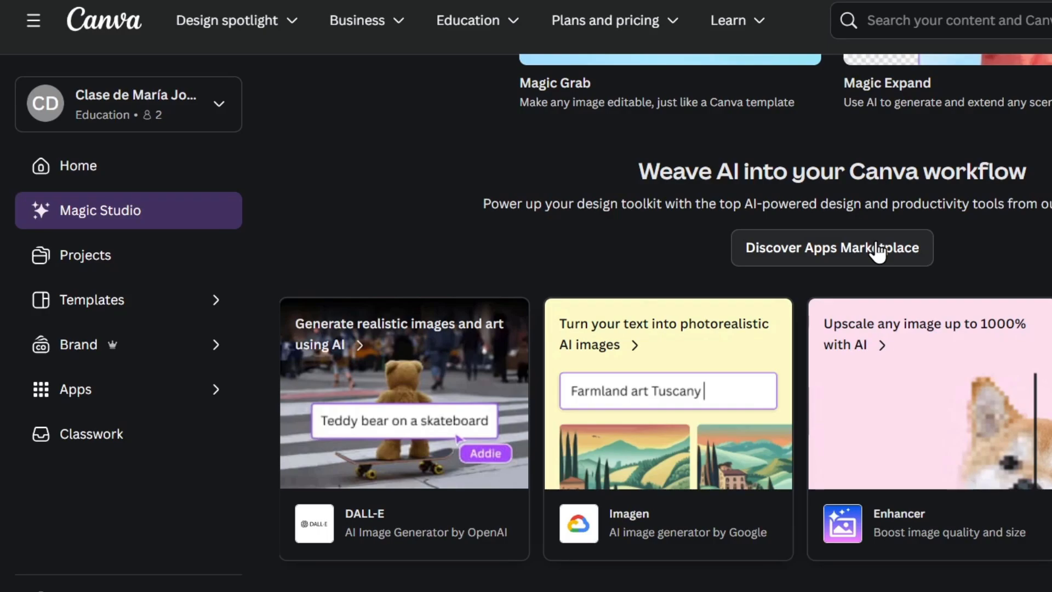
scroll(877, 253, "down", 4)
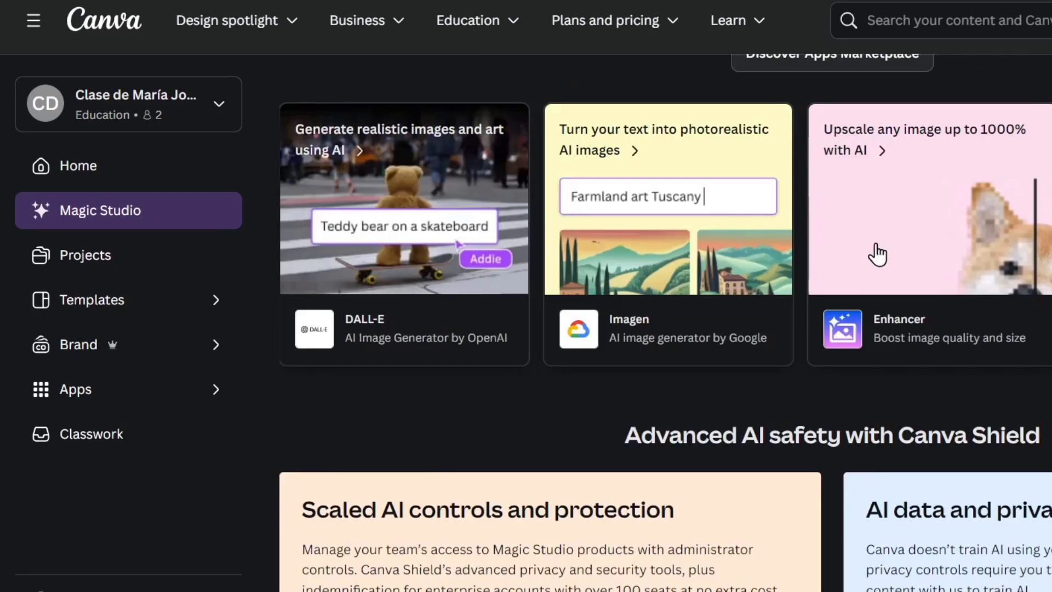
scroll(852, 228, "up", 8)
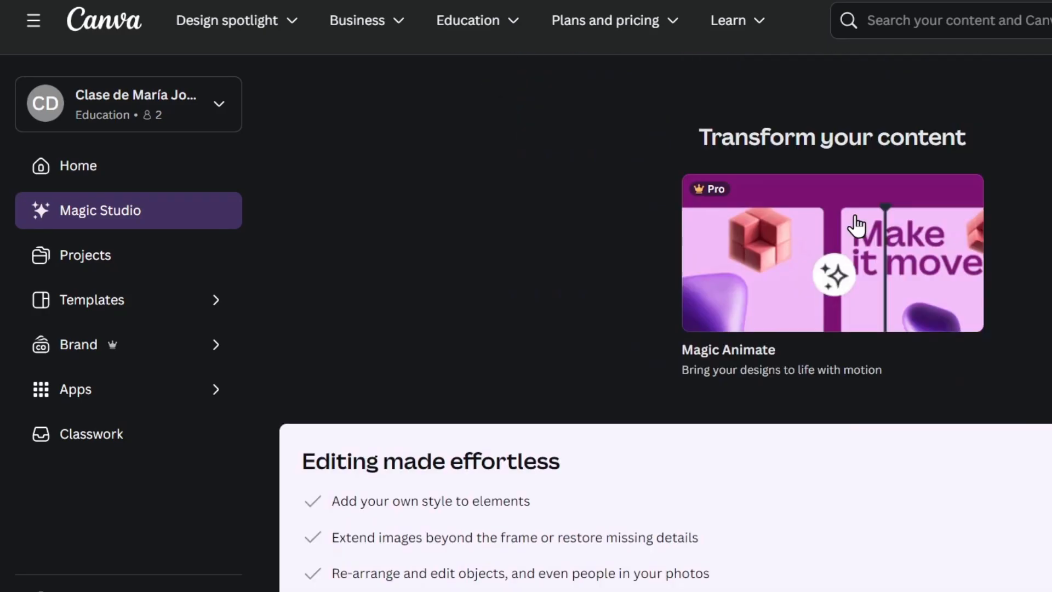
Open Projects, check the Folders view, then return to All recent designs.
left_click(142, 269)
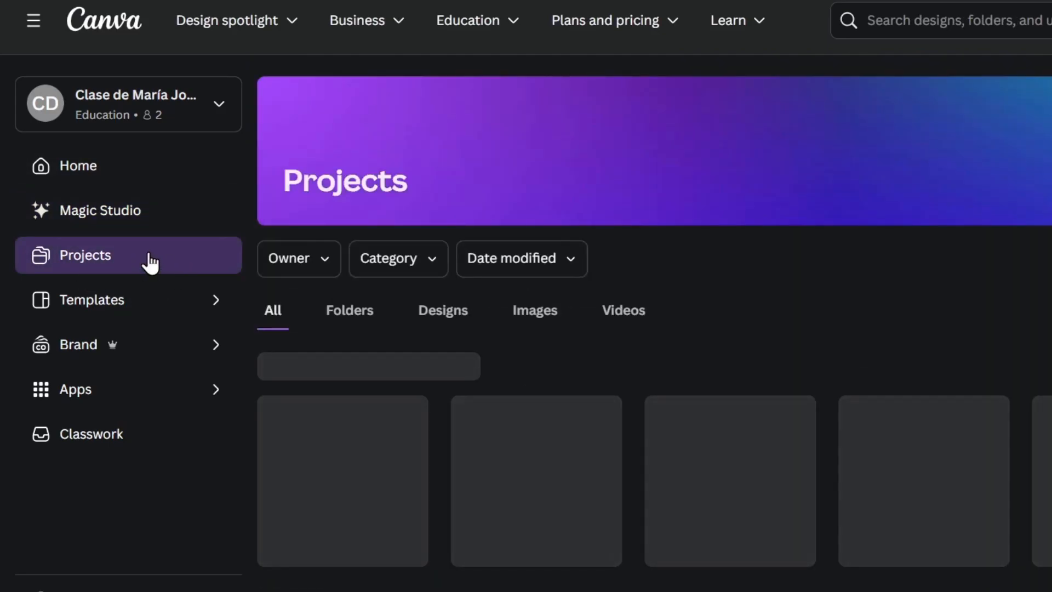
scroll(675, 378, "down", 6)
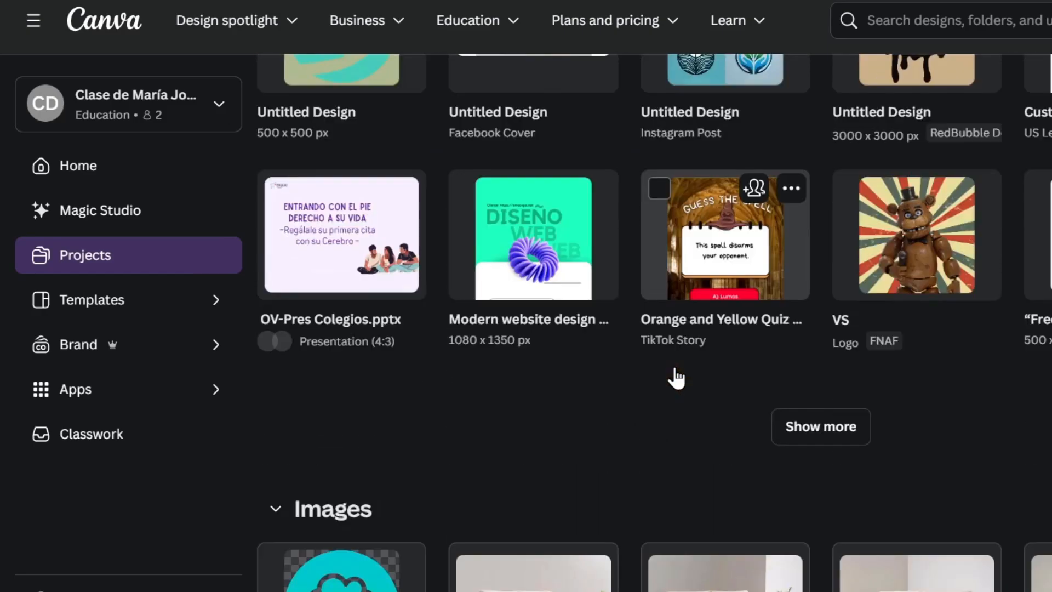
scroll(676, 378, "up", 6)
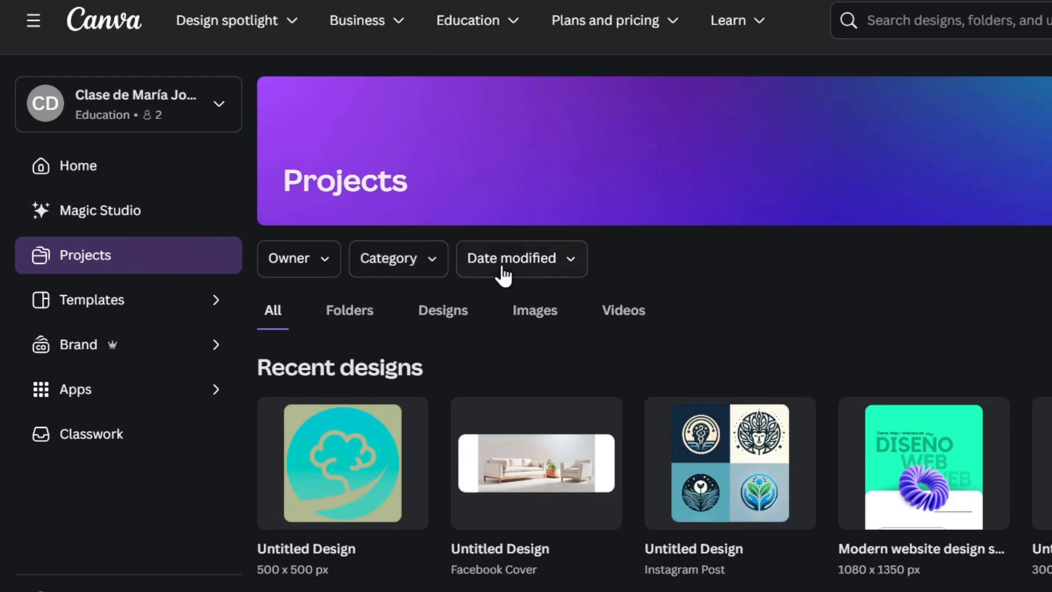
left_click(365, 325)
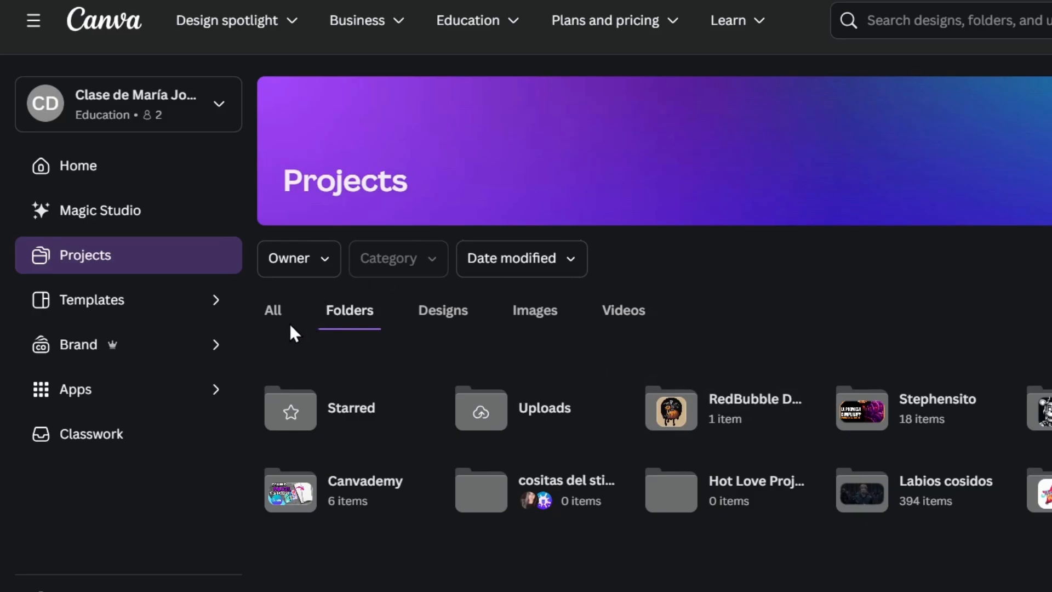
left_click(274, 311)
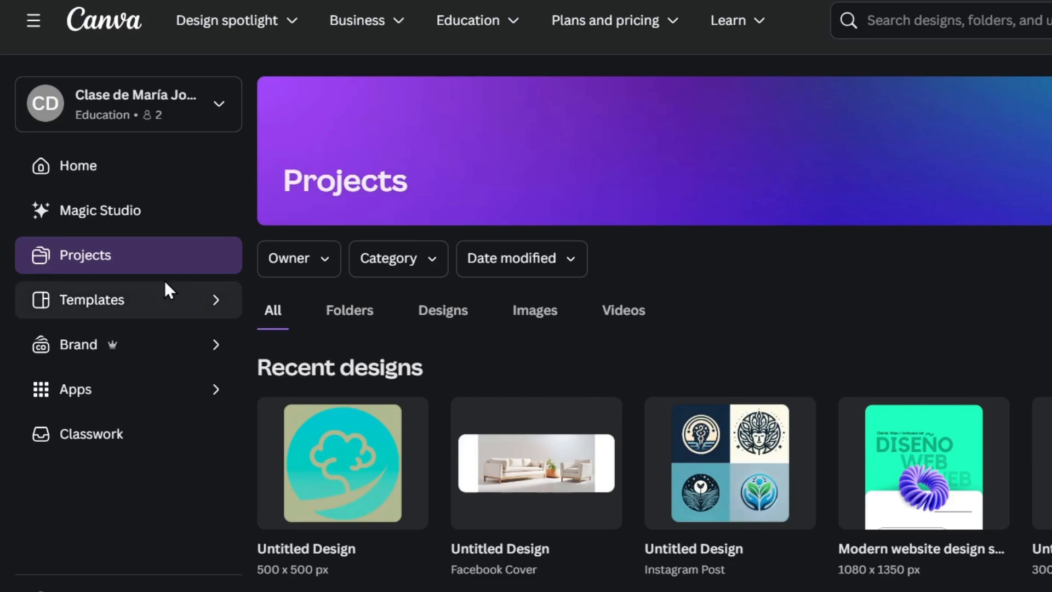
left_click(151, 290)
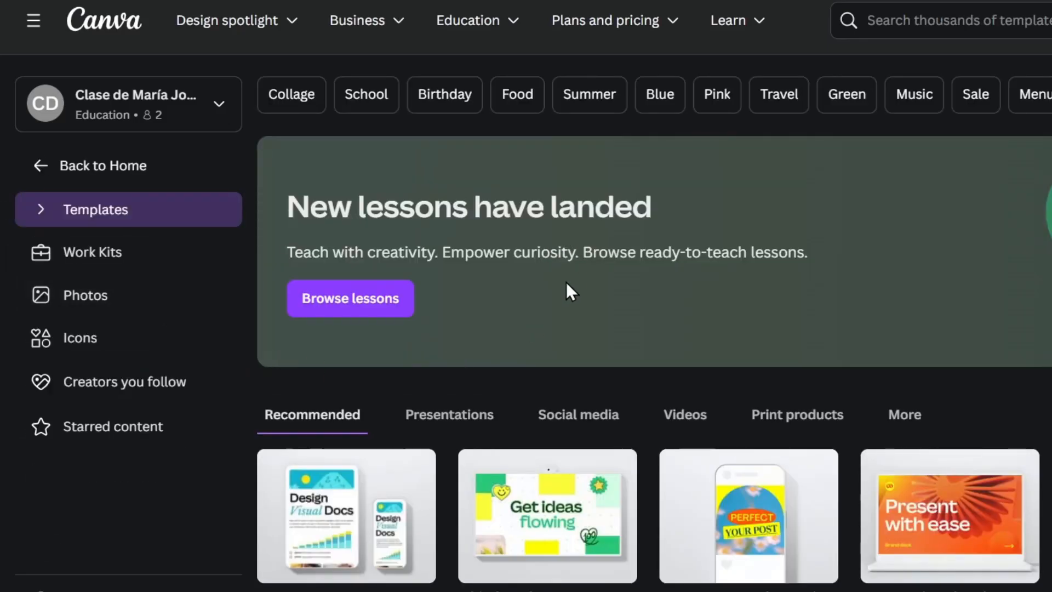
scroll(543, 296, "down", 2)
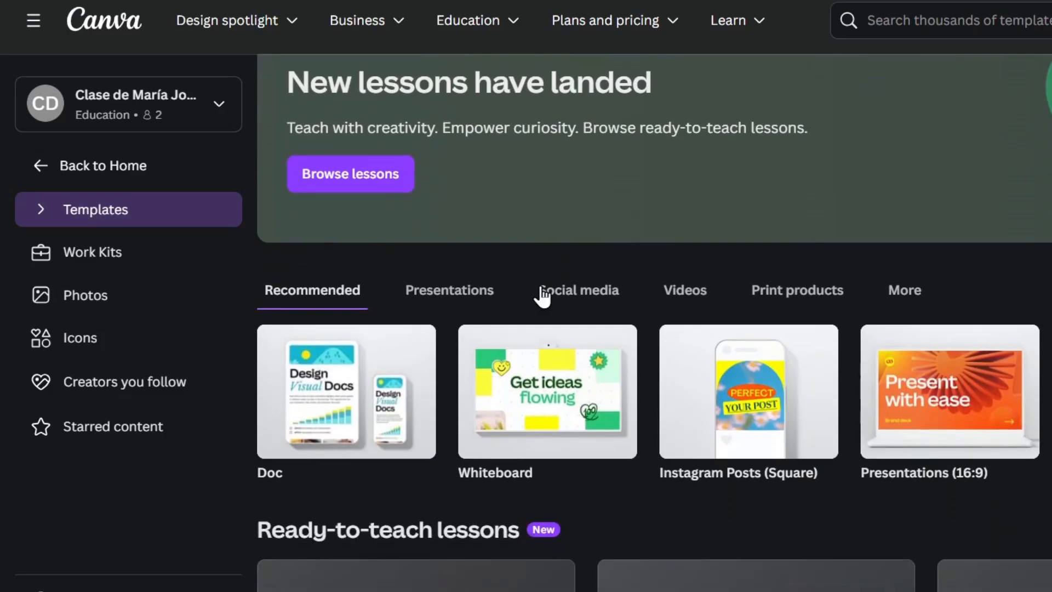
scroll(541, 296, "down", 2)
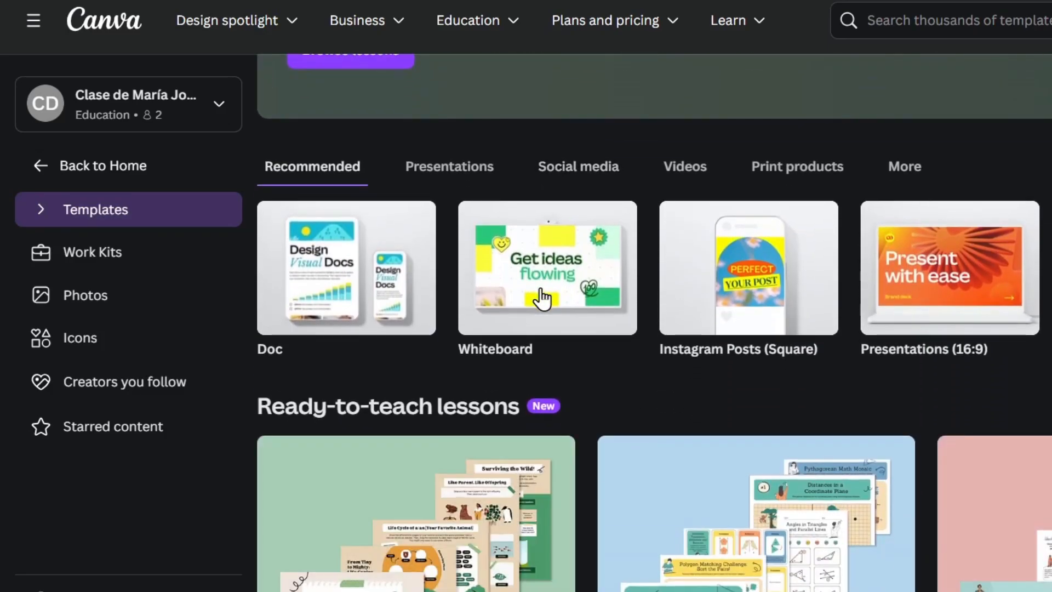
scroll(528, 307, "down", 6)
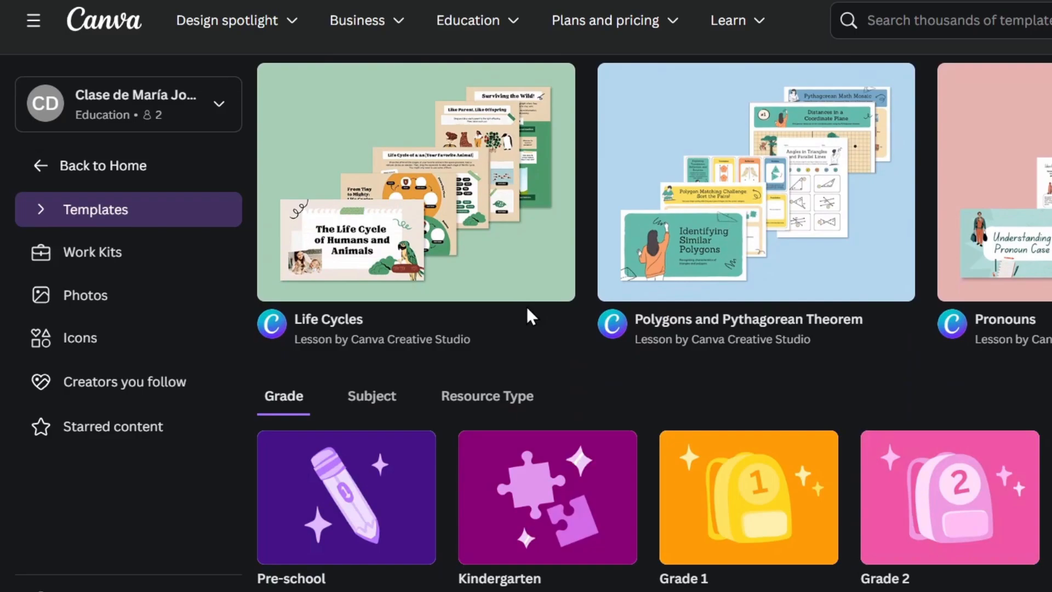
scroll(528, 310, "down", 2)
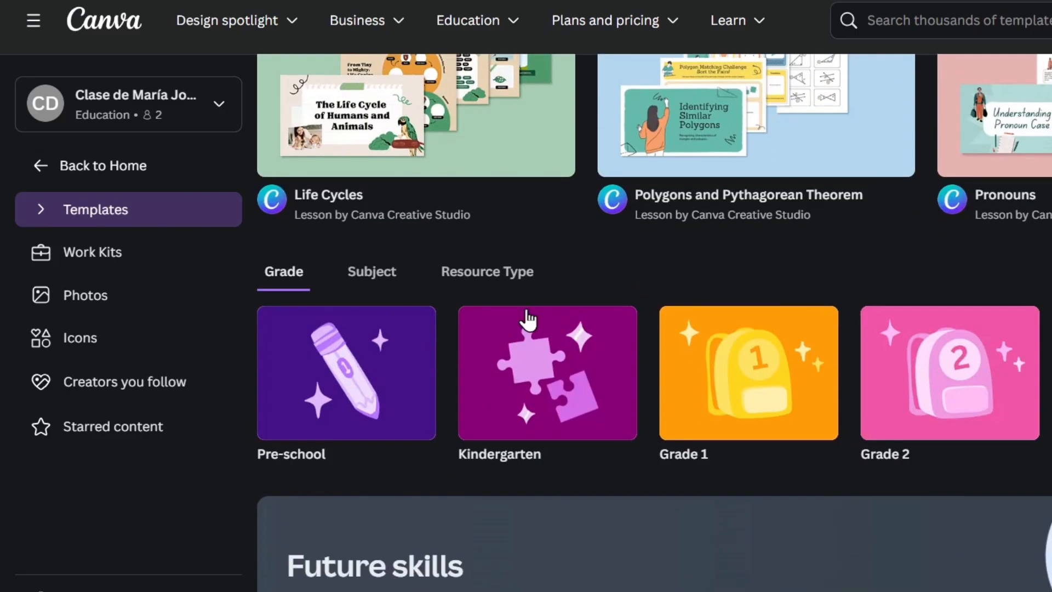
scroll(527, 318, "down", 2)
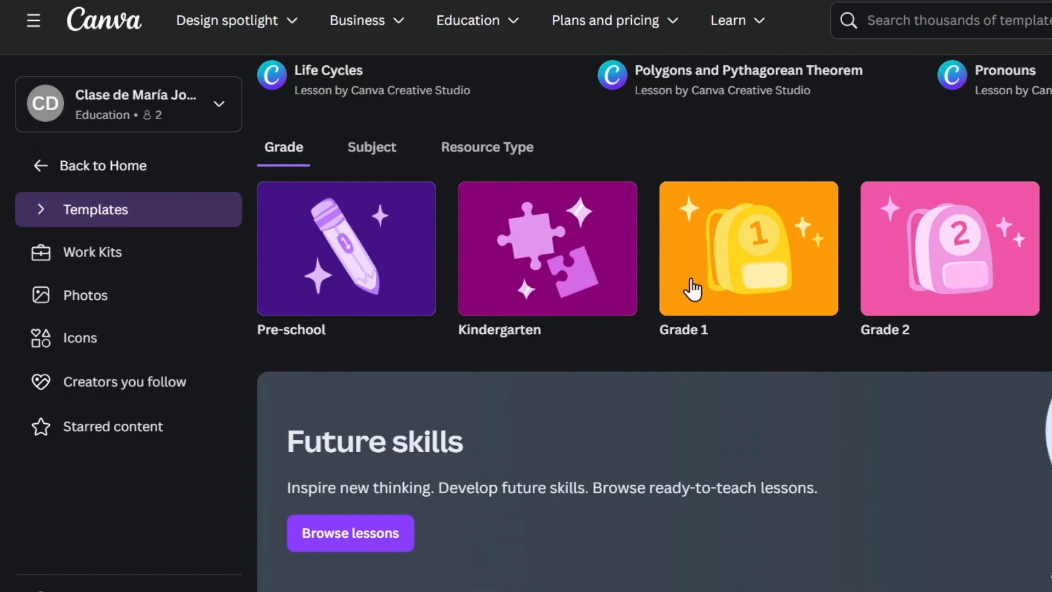
scroll(711, 293, "down", 8)
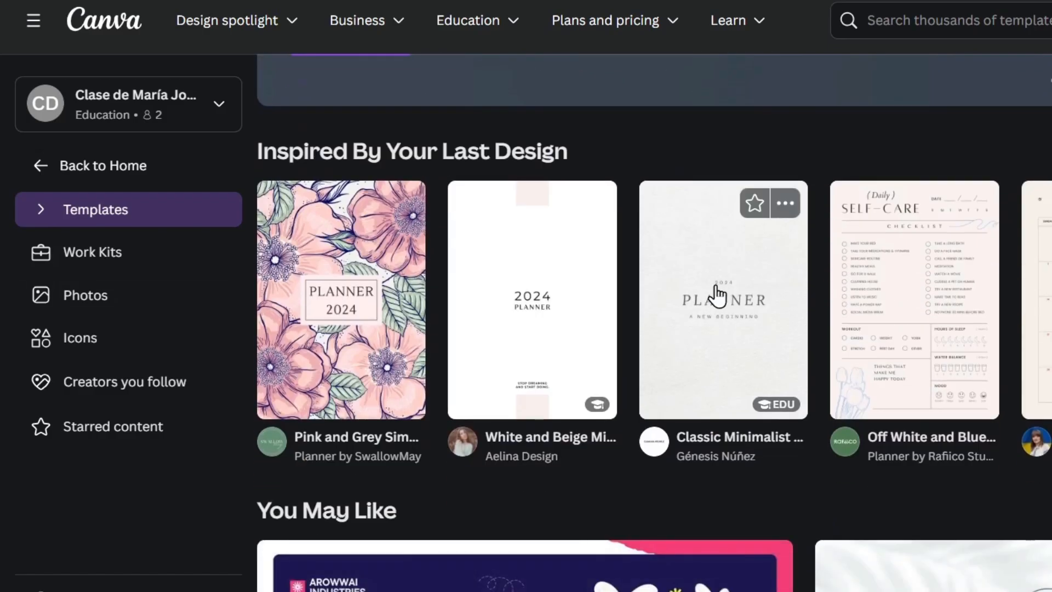
scroll(720, 299, "up", 12)
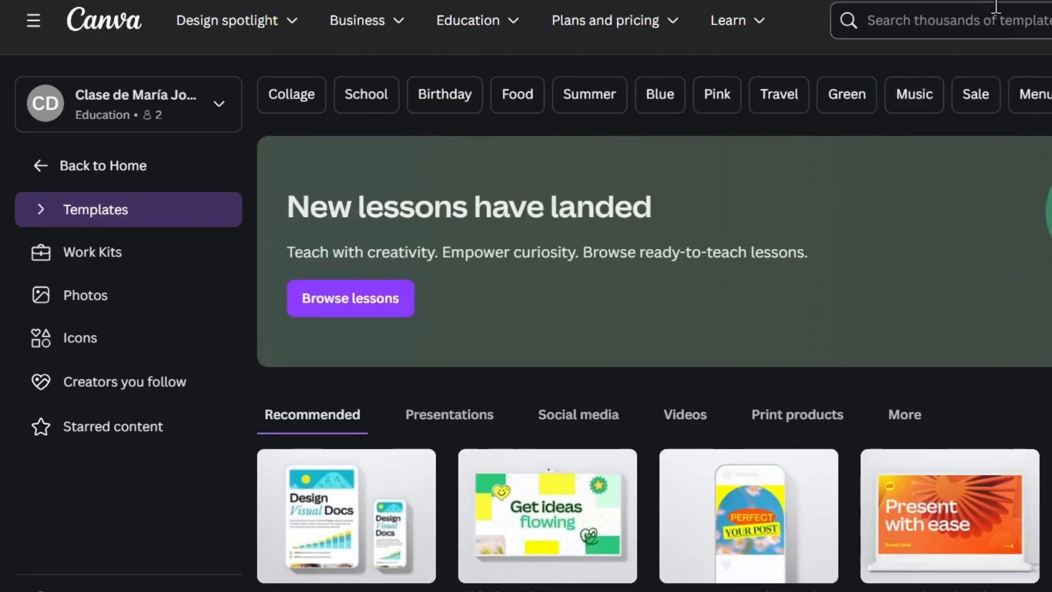
Search templates for 'youtube intro' and review the 10,000 results.
left_click(978, 14)
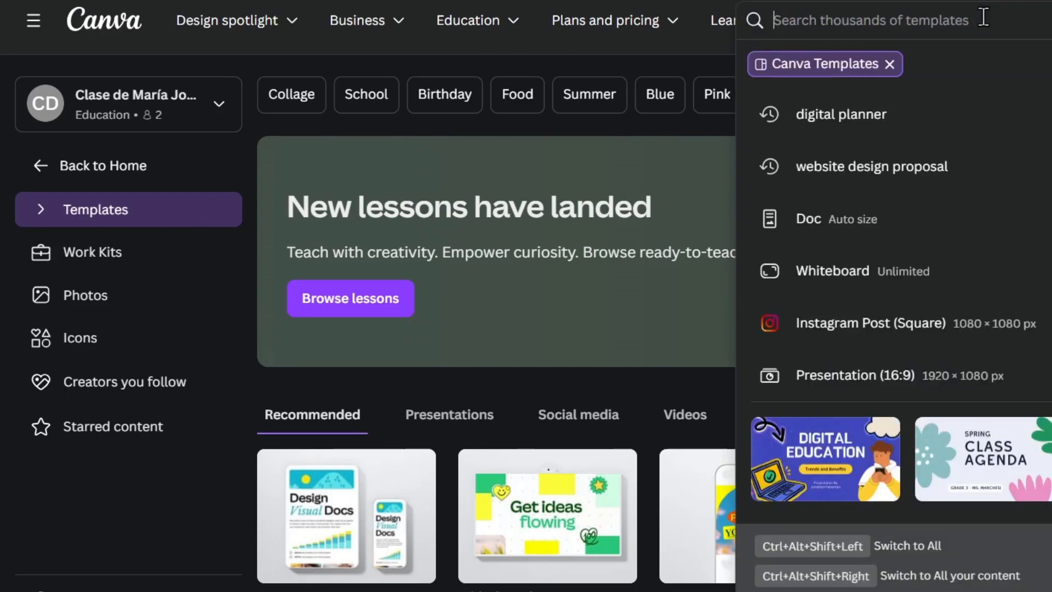
type("youtube intro")
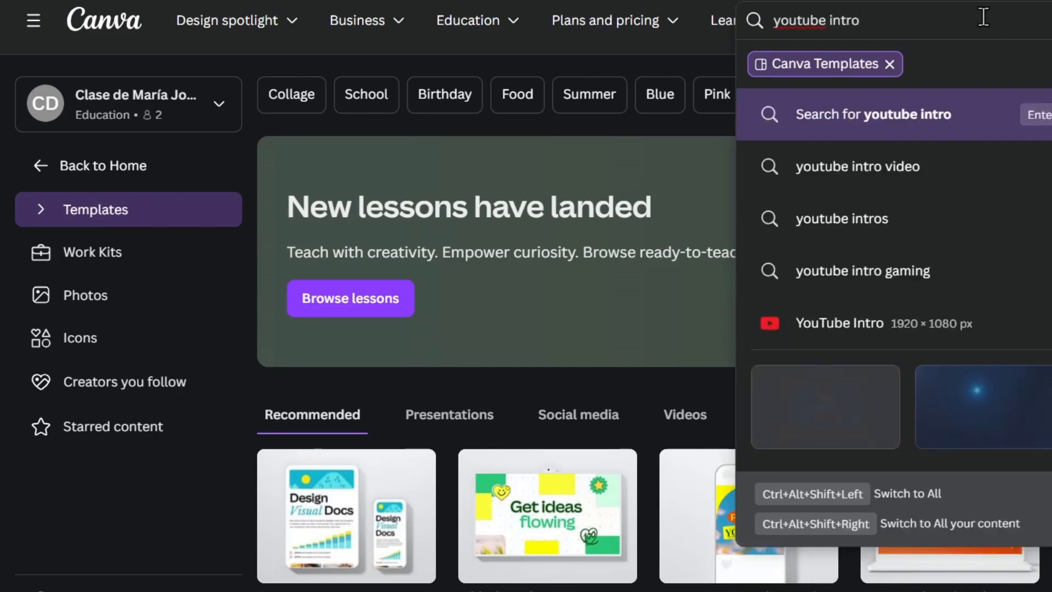
key("Return")
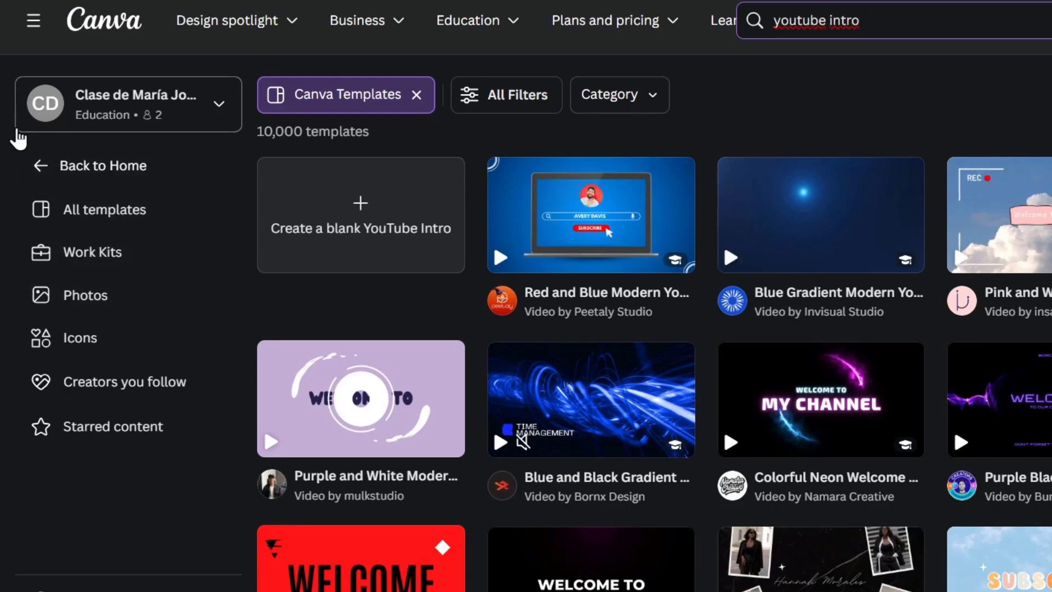
left_click(54, 176)
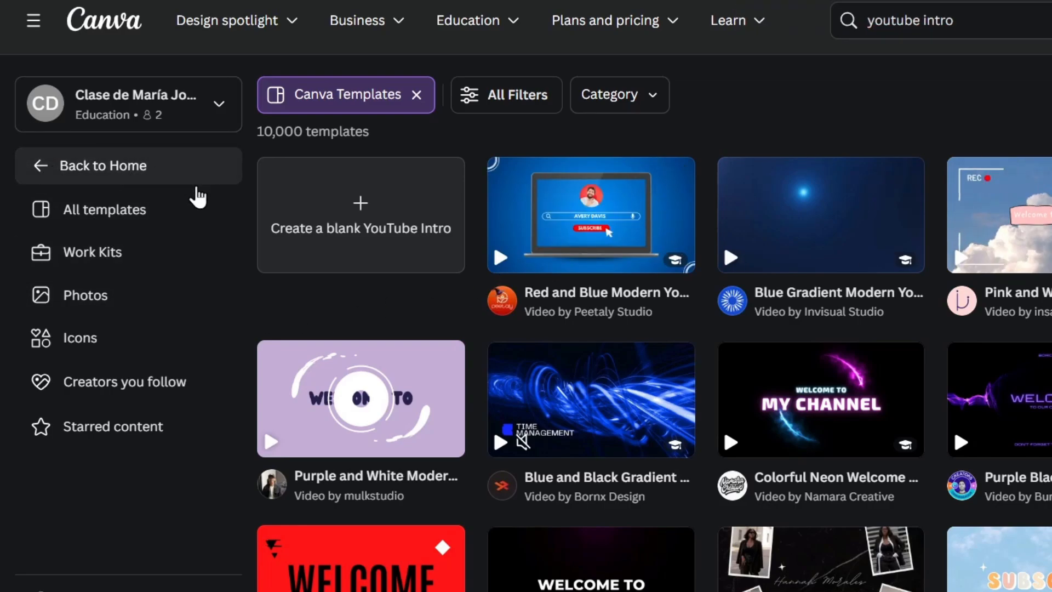
Browse the Brand Kits page and its kit options, then open Brand Templates.
left_click(92, 181)
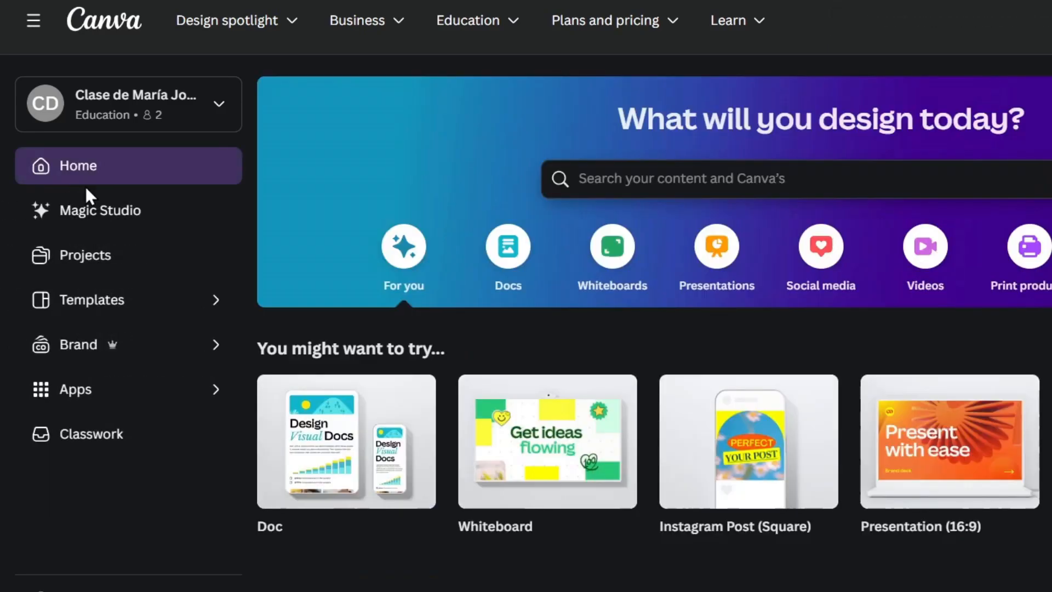
left_click(170, 346)
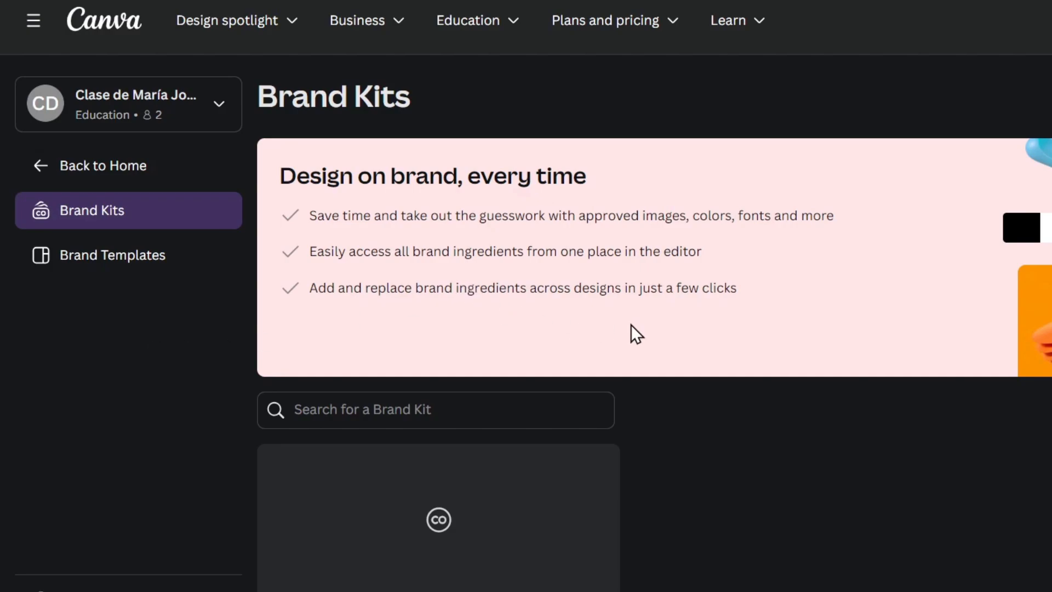
scroll(630, 328, "down", 1)
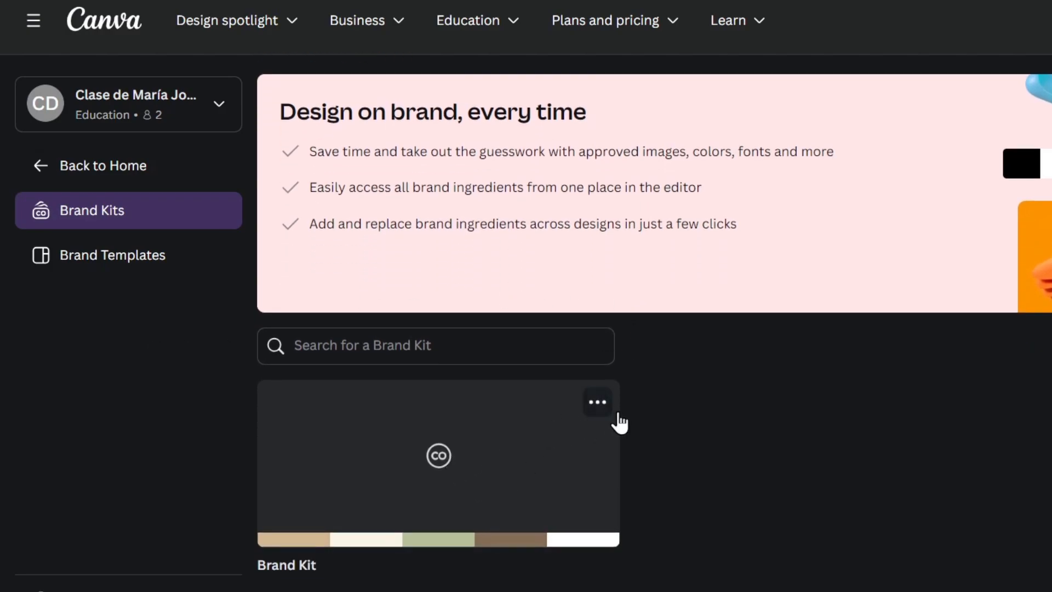
left_click(596, 405)
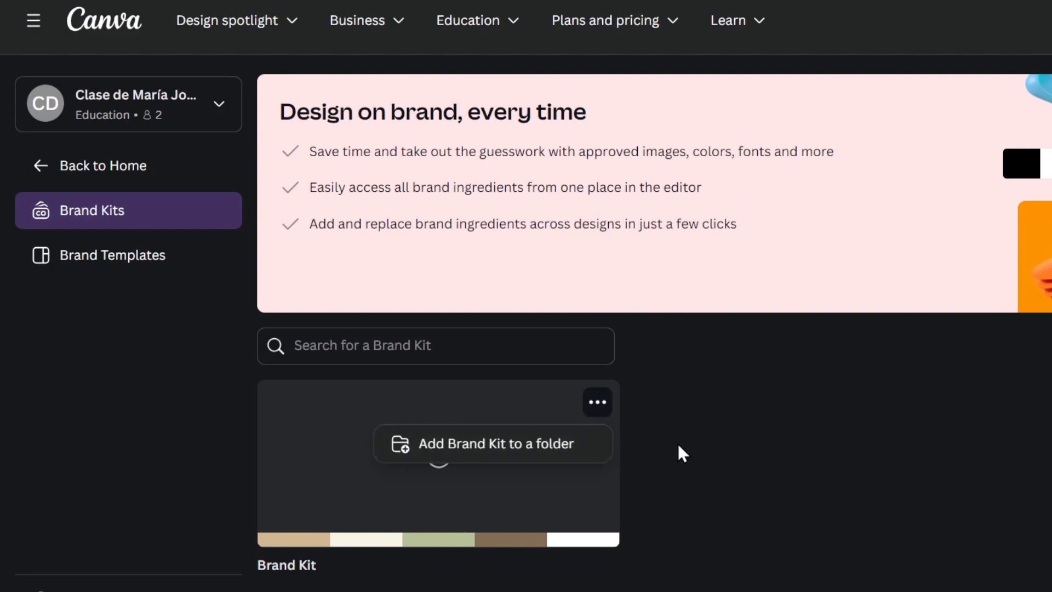
left_click(901, 394)
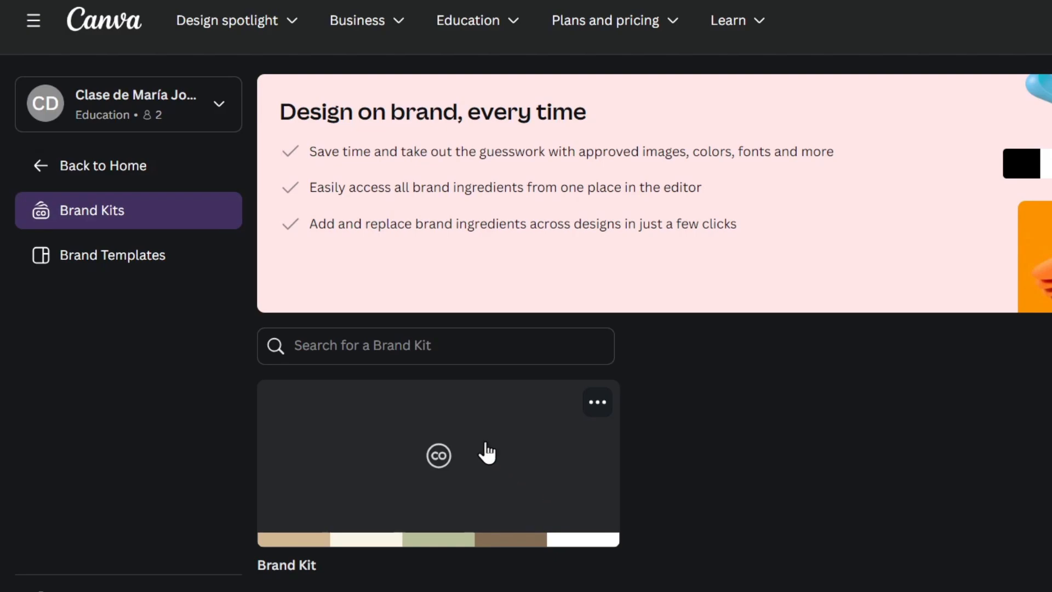
left_click(170, 257)
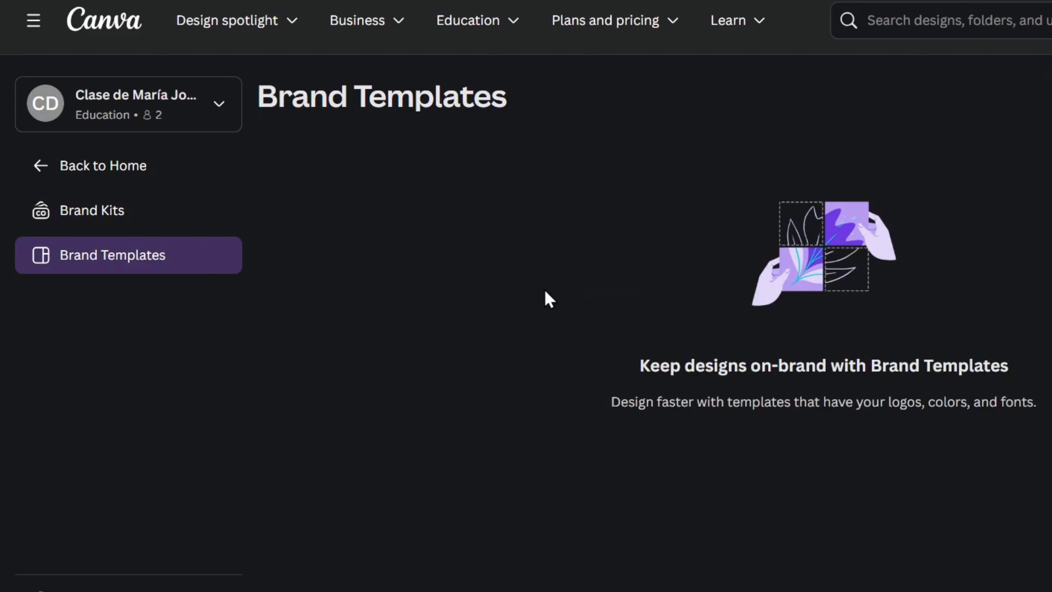
Return to the 'What will you design today?' Home dashboard via Back to Home.
left_click(36, 173)
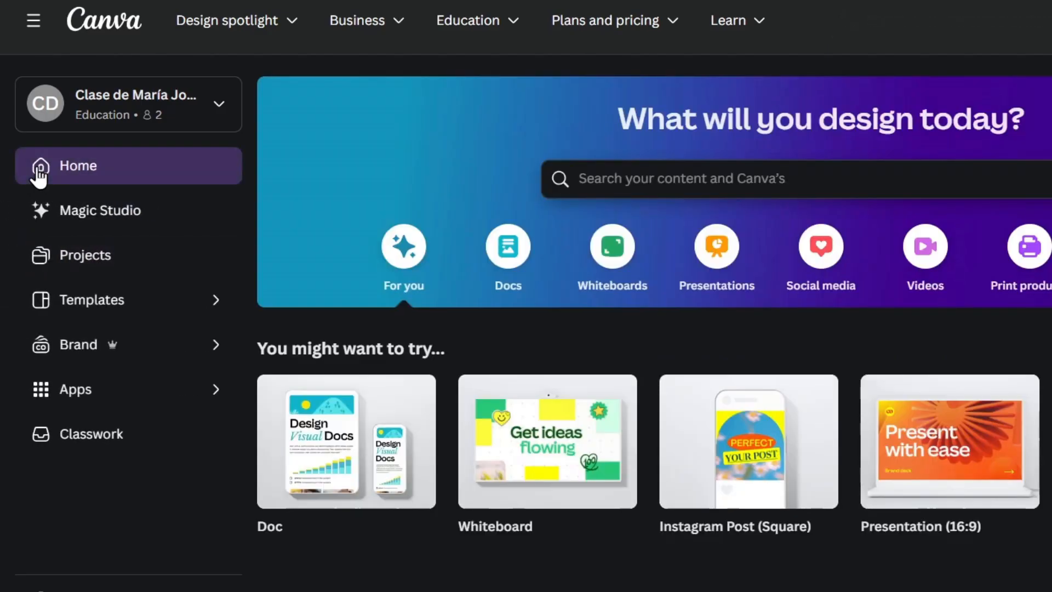
left_click(196, 391)
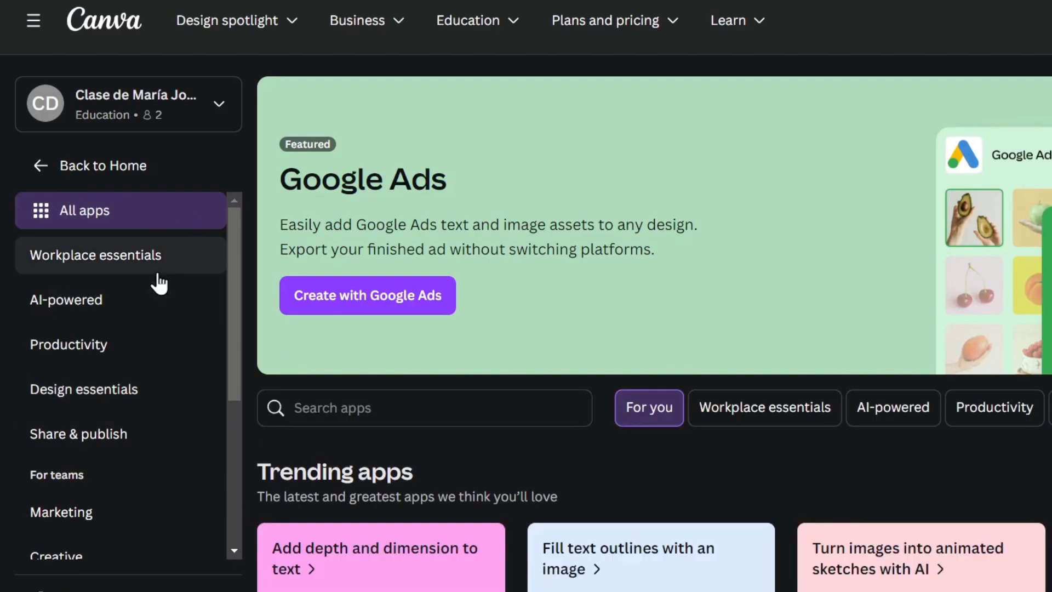
scroll(609, 197, "down", 5)
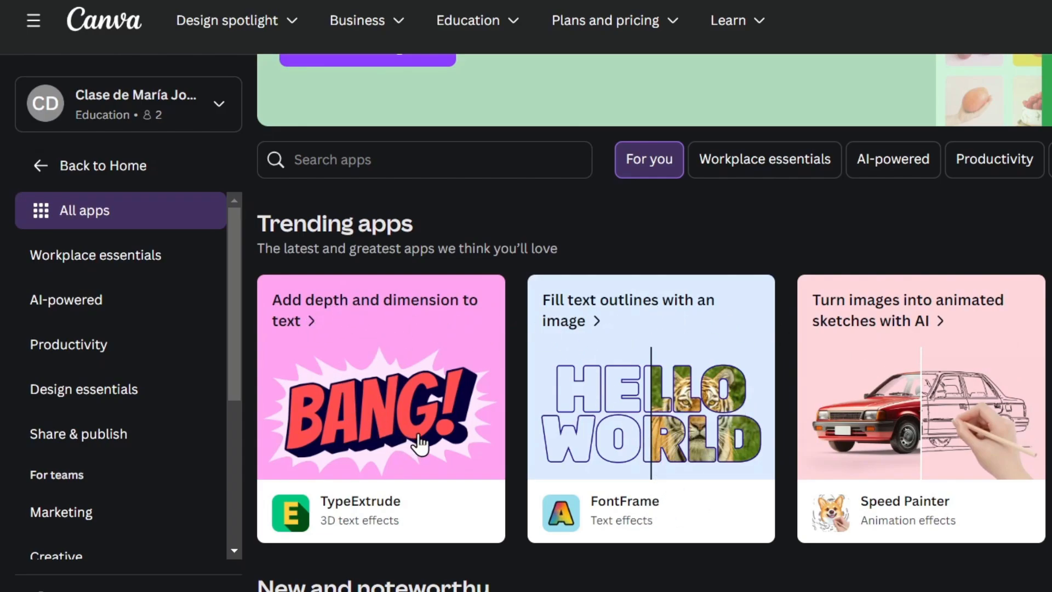
scroll(419, 444, "down", 10)
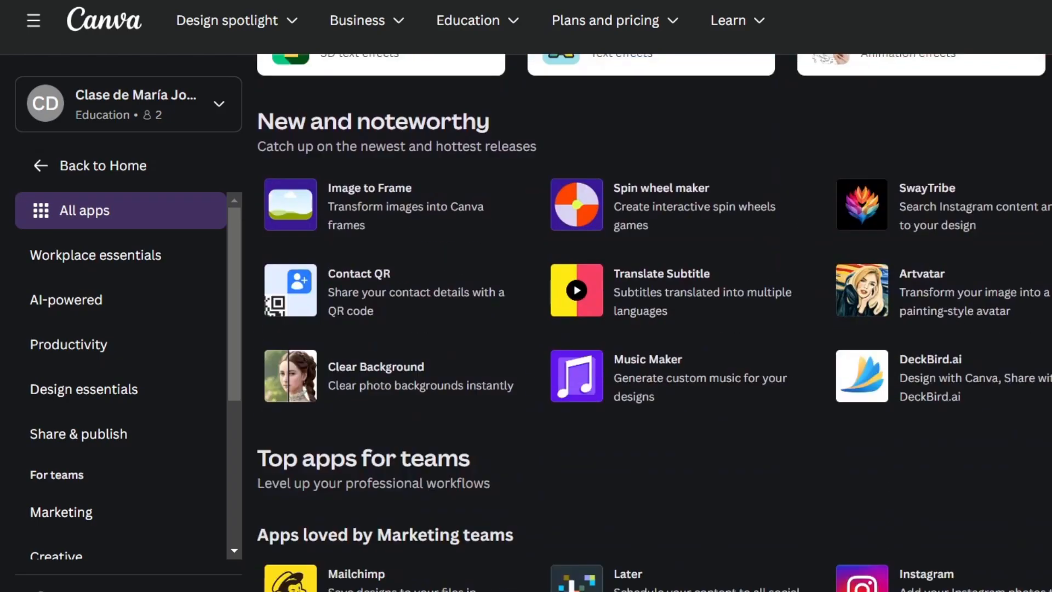
scroll(647, 323, "down", 5)
scroll(654, 322, "up", 15)
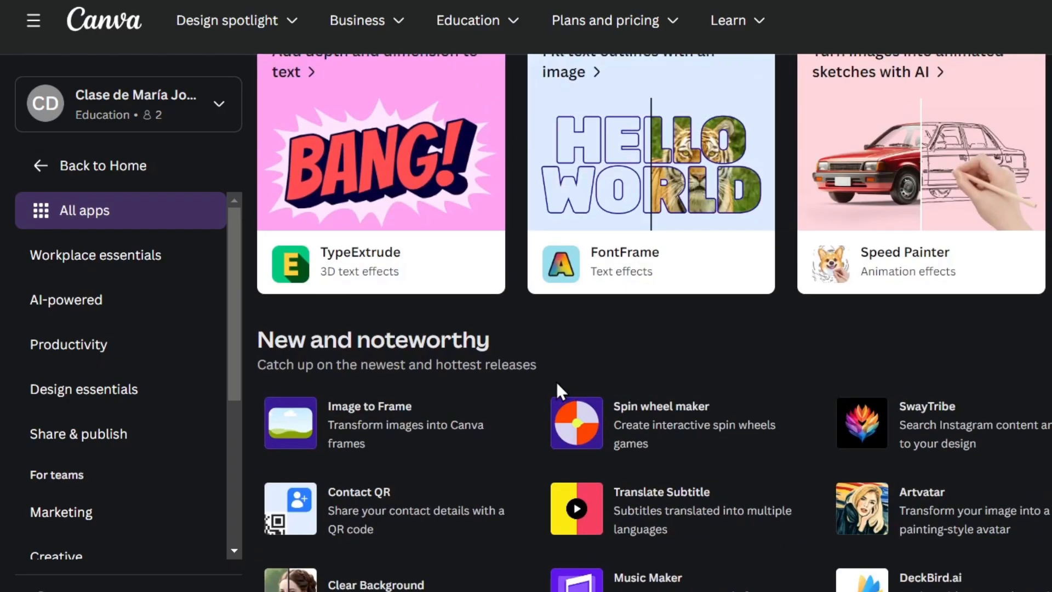
left_click(25, 177)
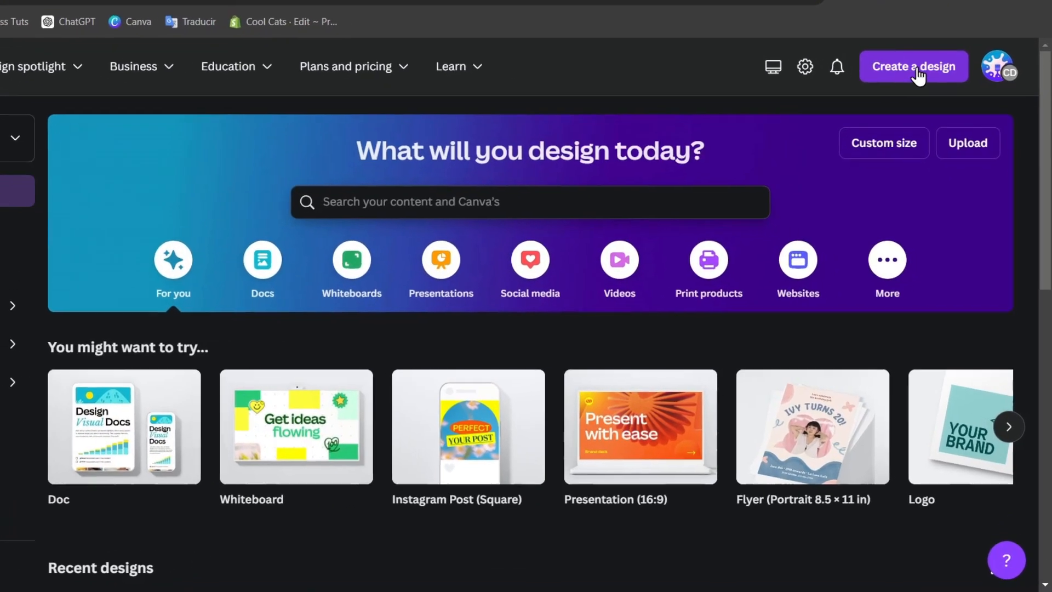
Create a custom-size design 1080 px wide by 1920 px tall.
left_click(918, 75)
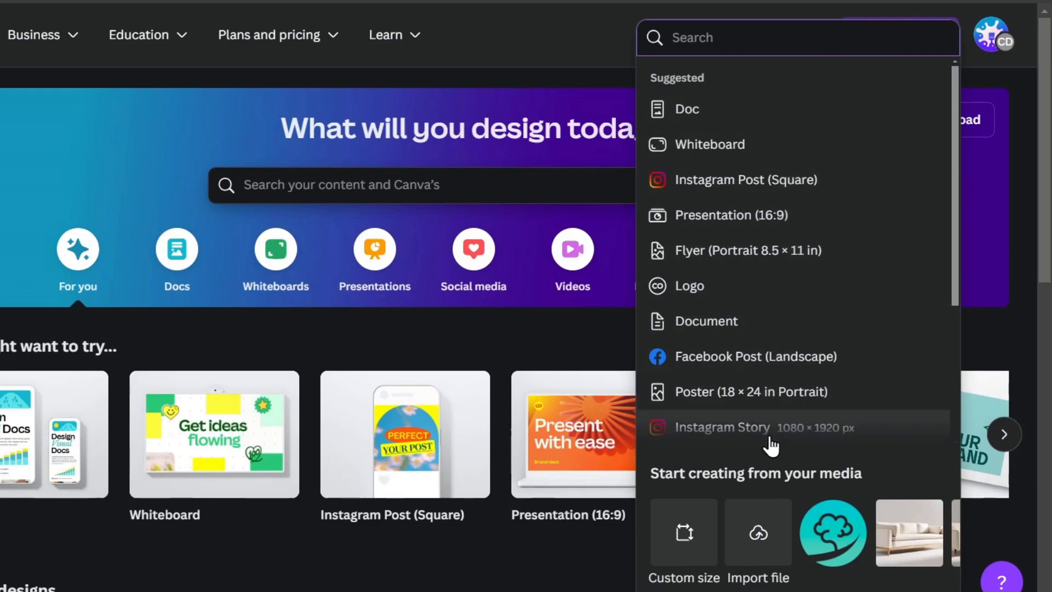
scroll(761, 394, "down", 2)
scroll(756, 356, "down", 2)
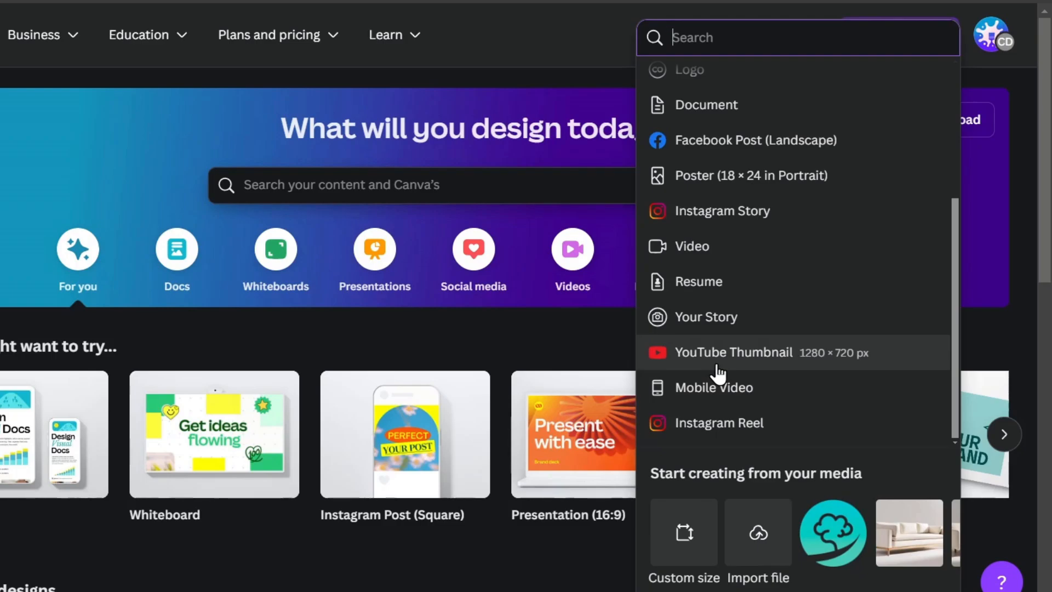
left_click(691, 559)
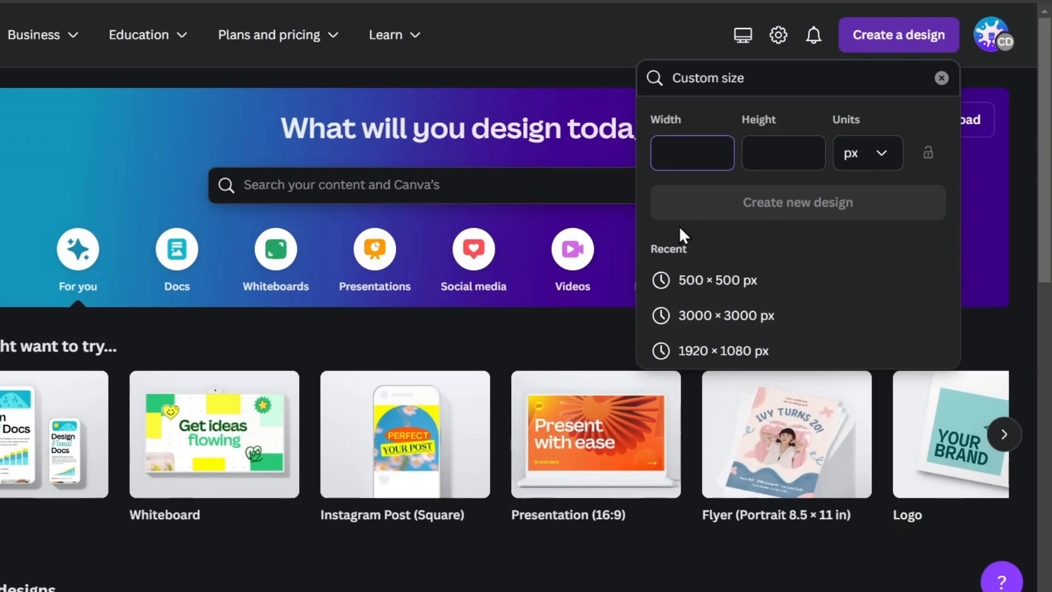
type("1080")
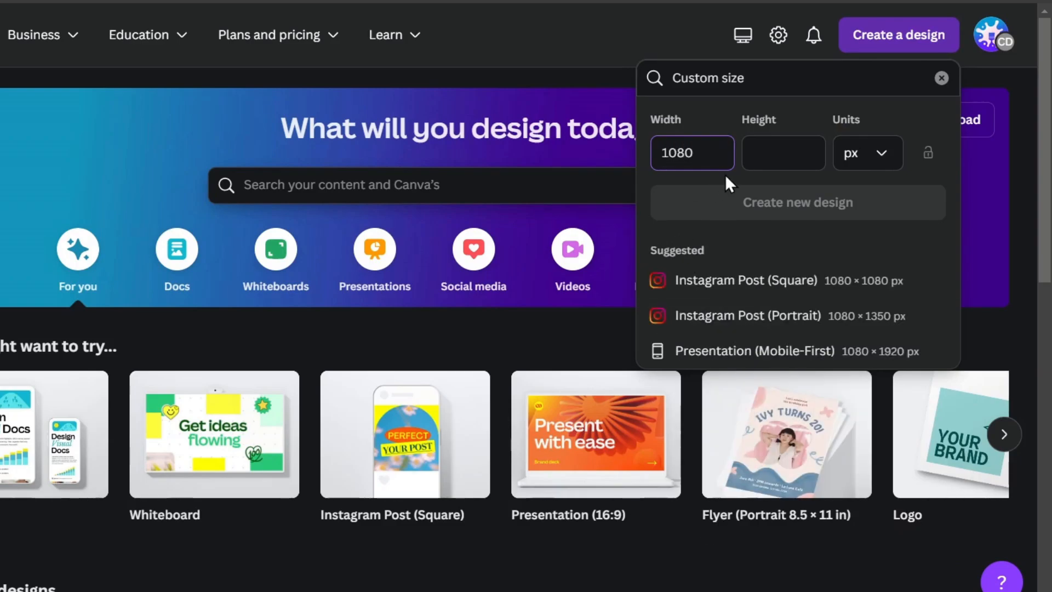
left_click(782, 160)
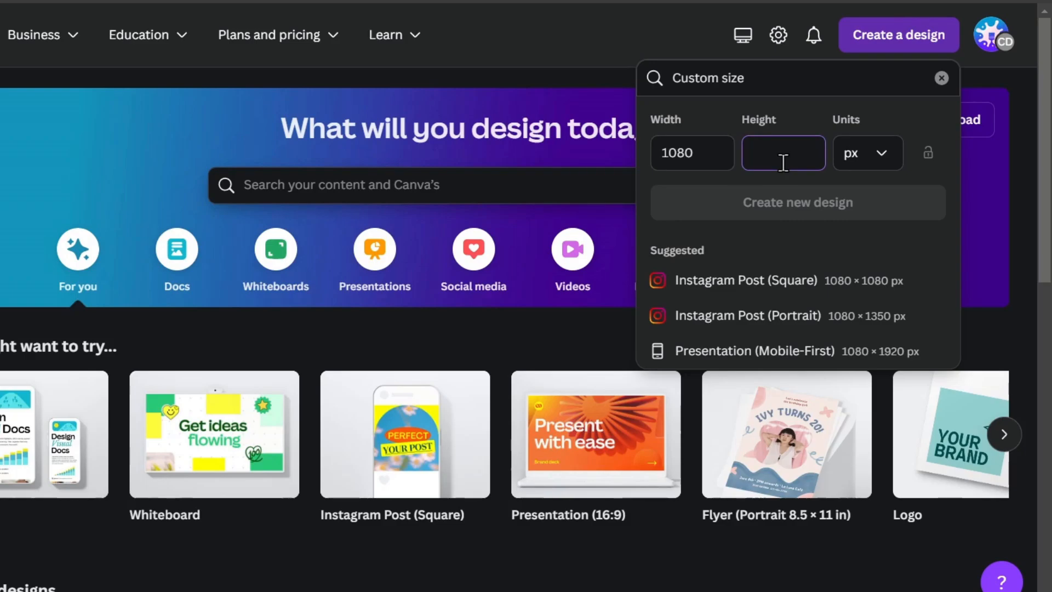
type("1920")
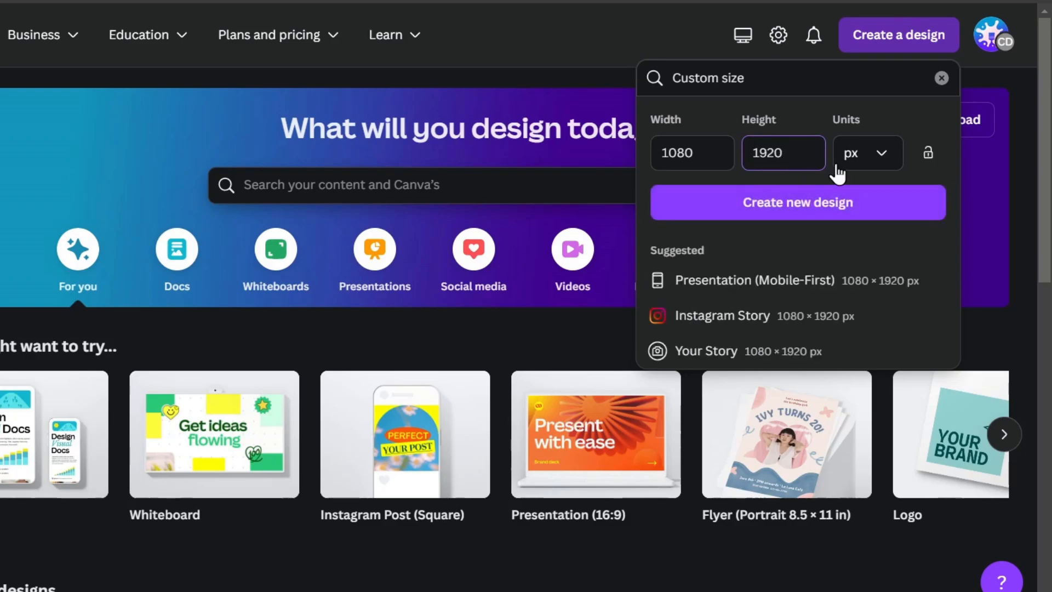
left_click(879, 158)
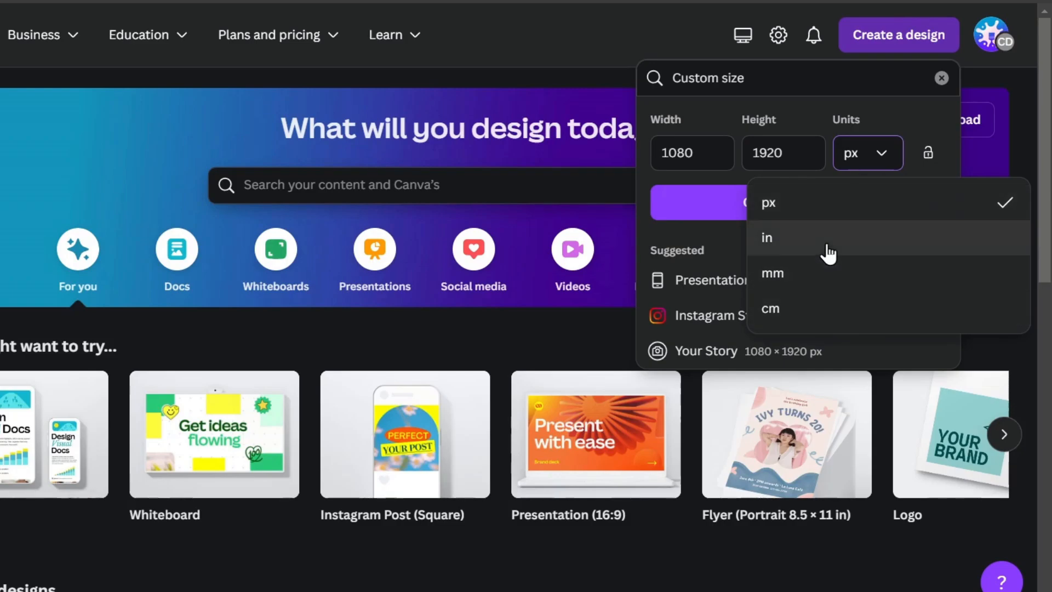
left_click(899, 162)
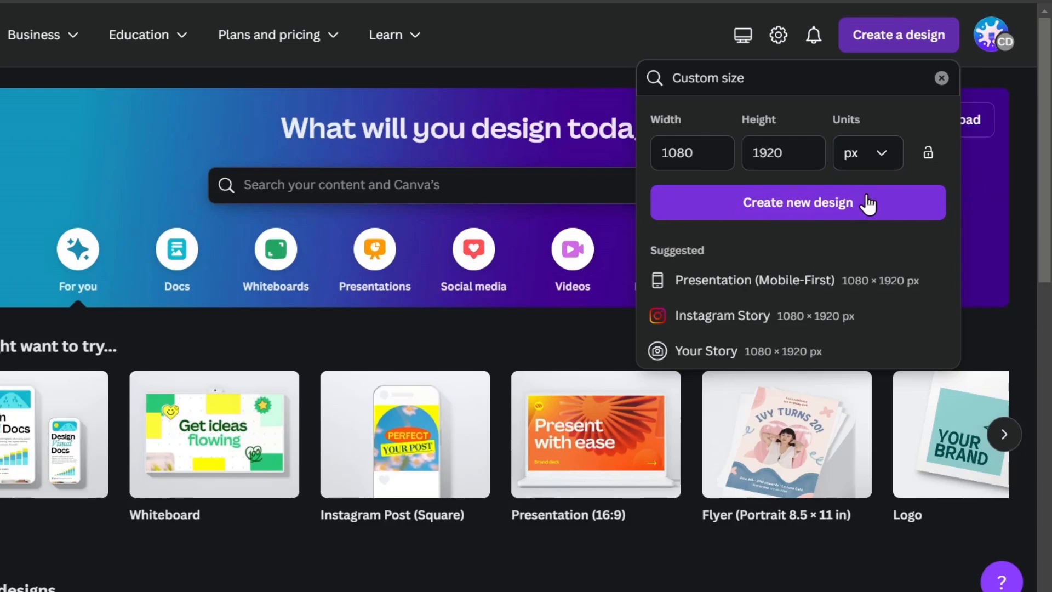
left_click(851, 206)
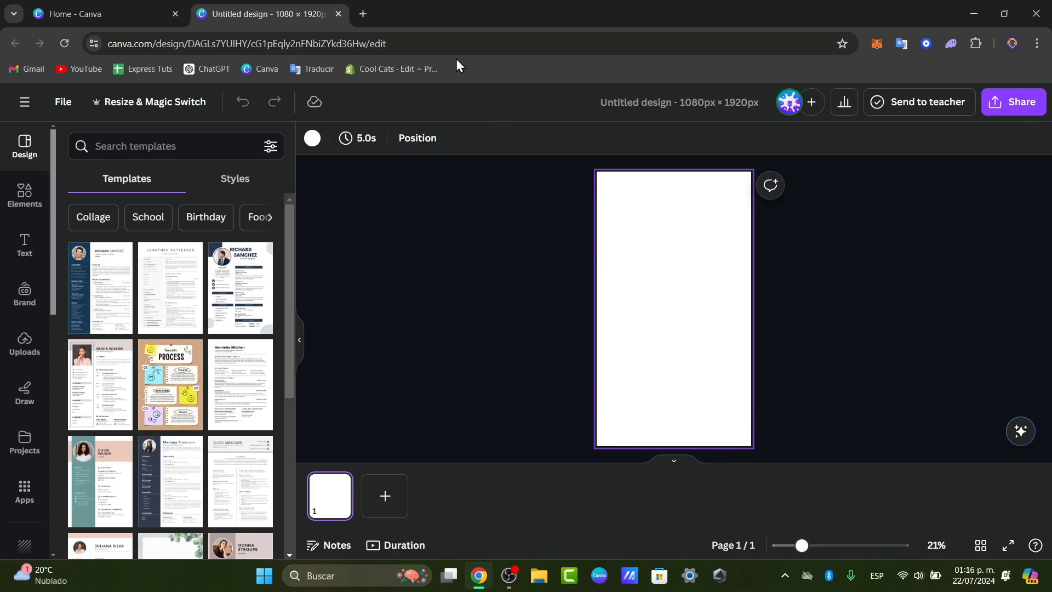
Search for Instagram reel templates and customise the 'You have the power' template.
left_click(146, 7)
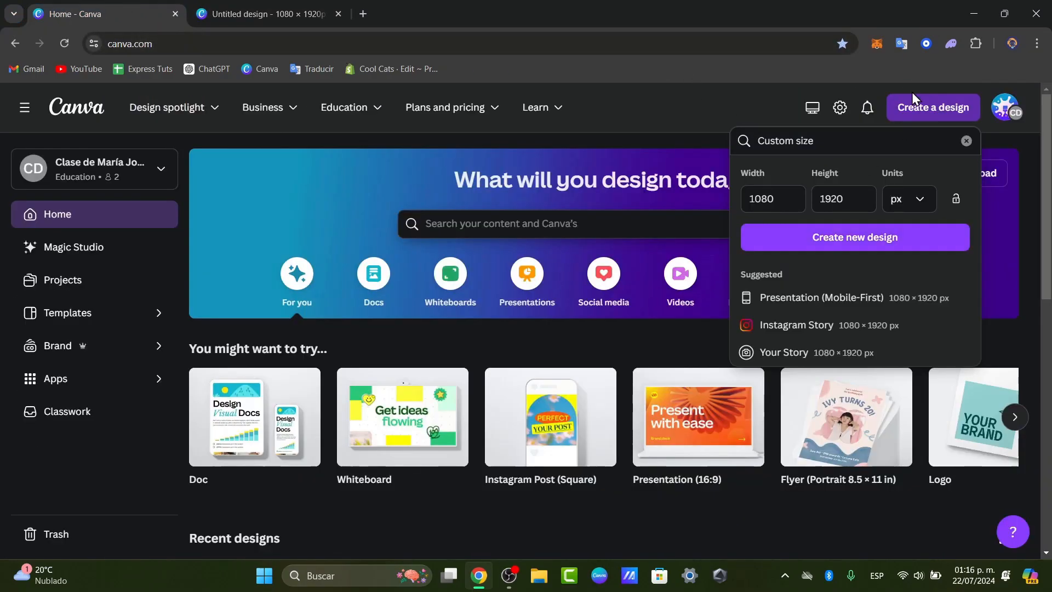
left_click(546, 233)
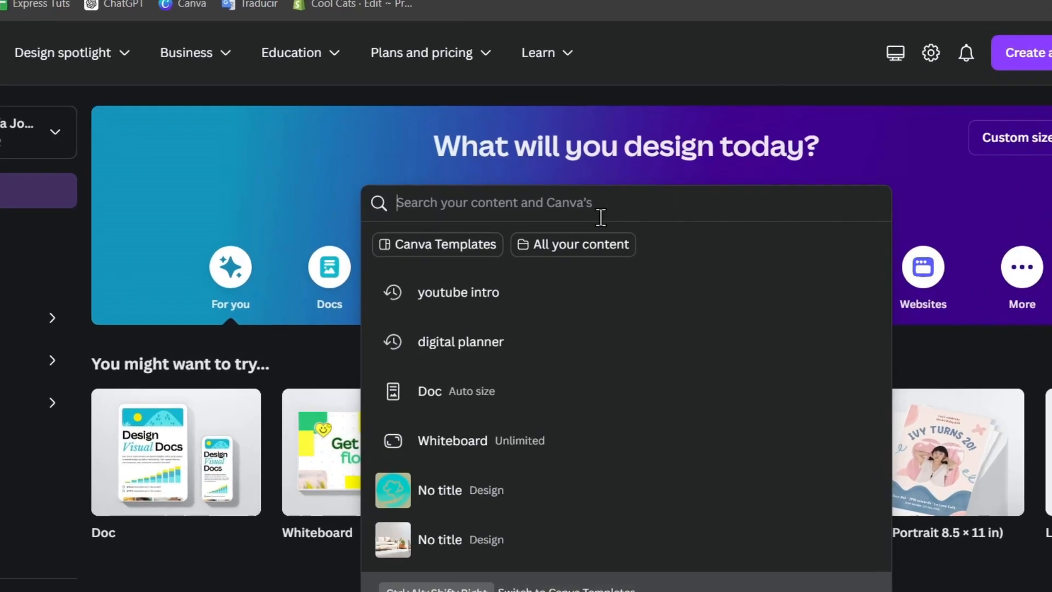
type("instagram reel")
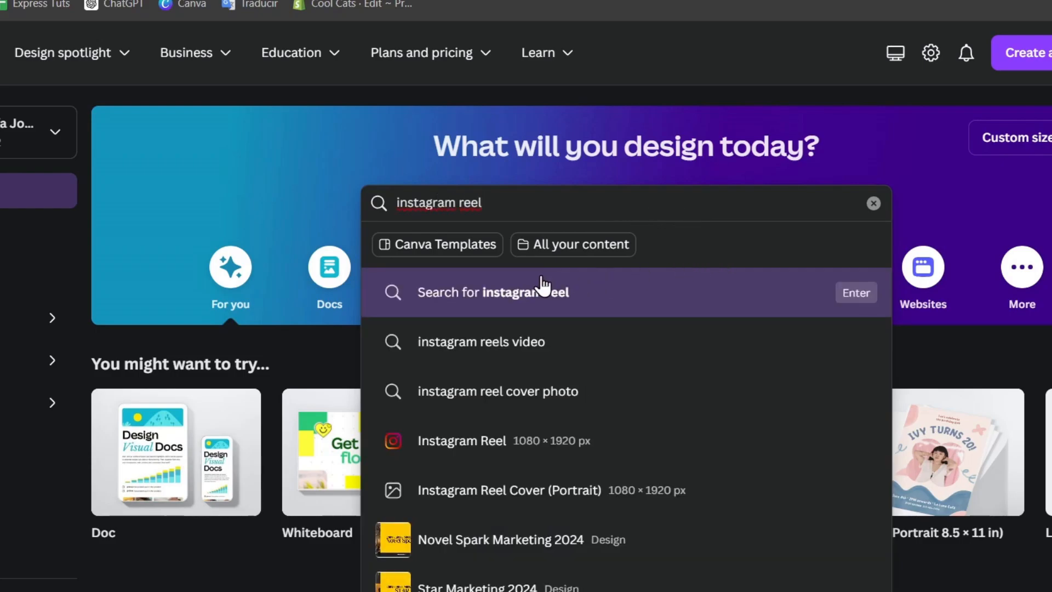
left_click(482, 293)
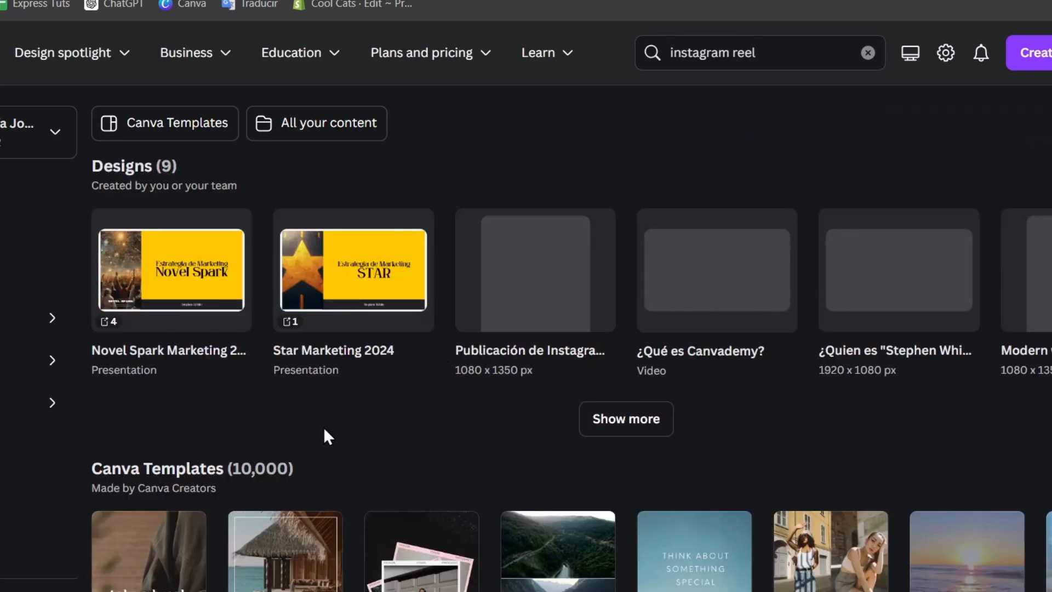
scroll(325, 440, "down", 4)
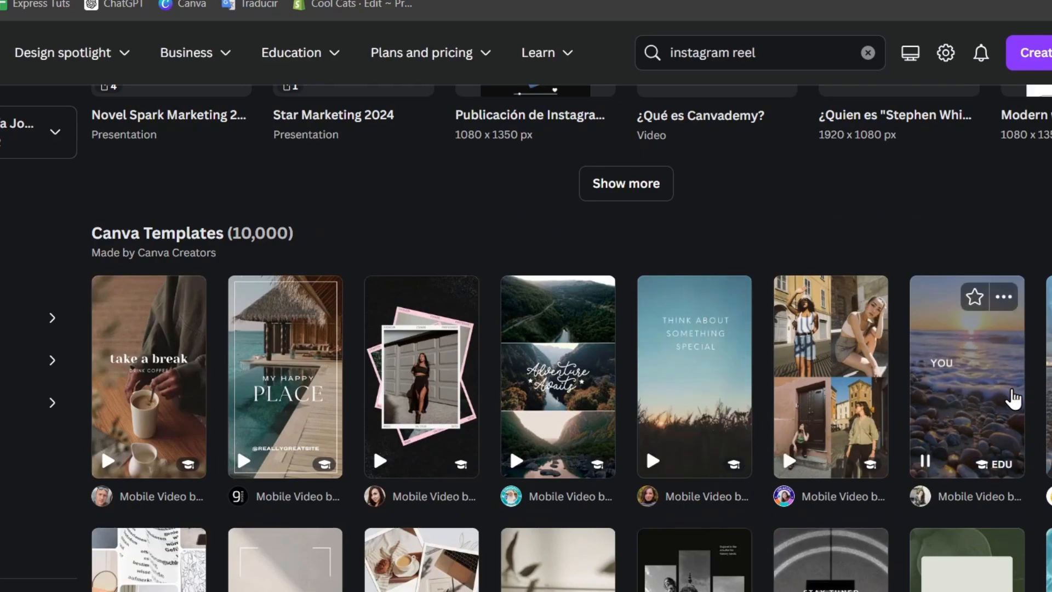
left_click(1013, 398)
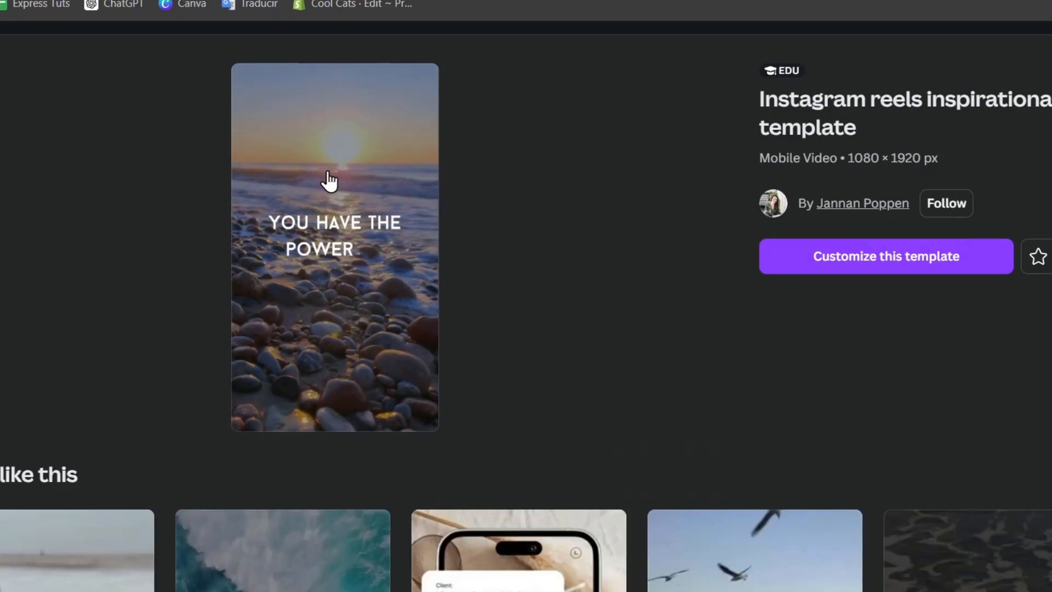
left_click(950, 264)
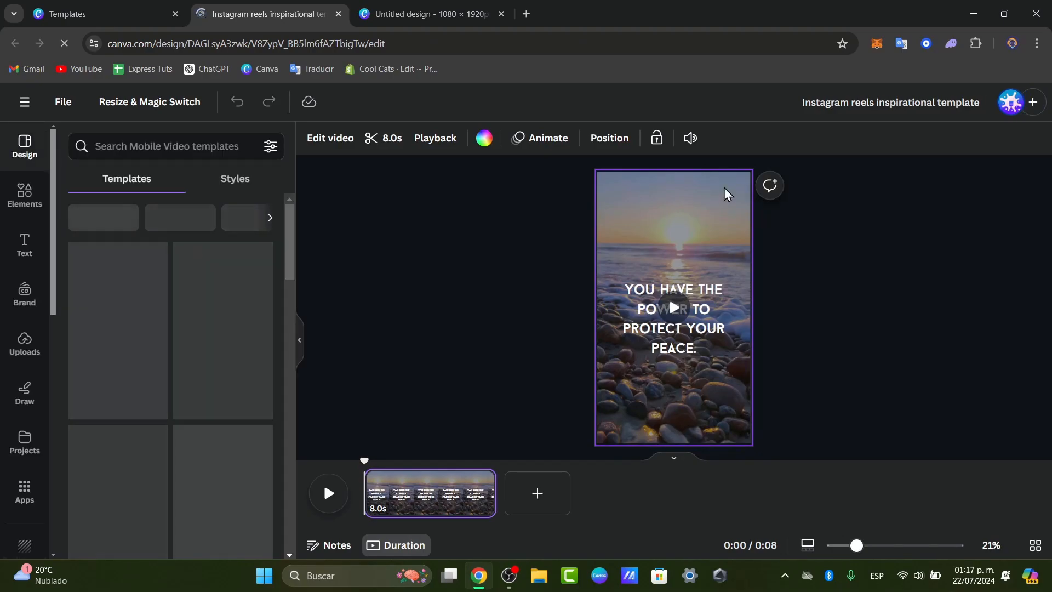
Return to the blank 1080×1920 untitled design and show its Styles colour palettes.
left_click(383, 9)
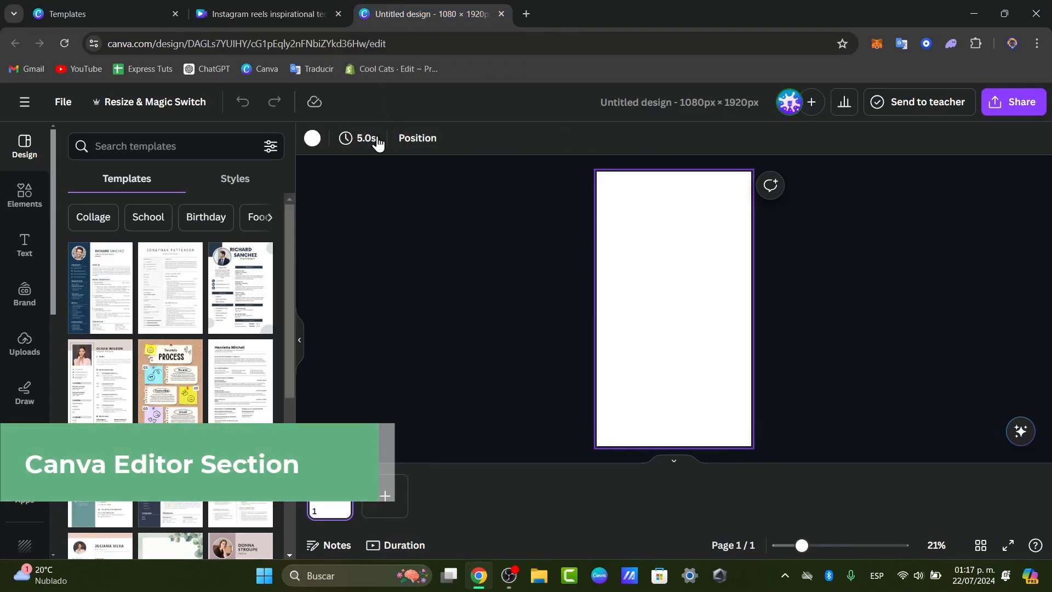
left_click(636, 226)
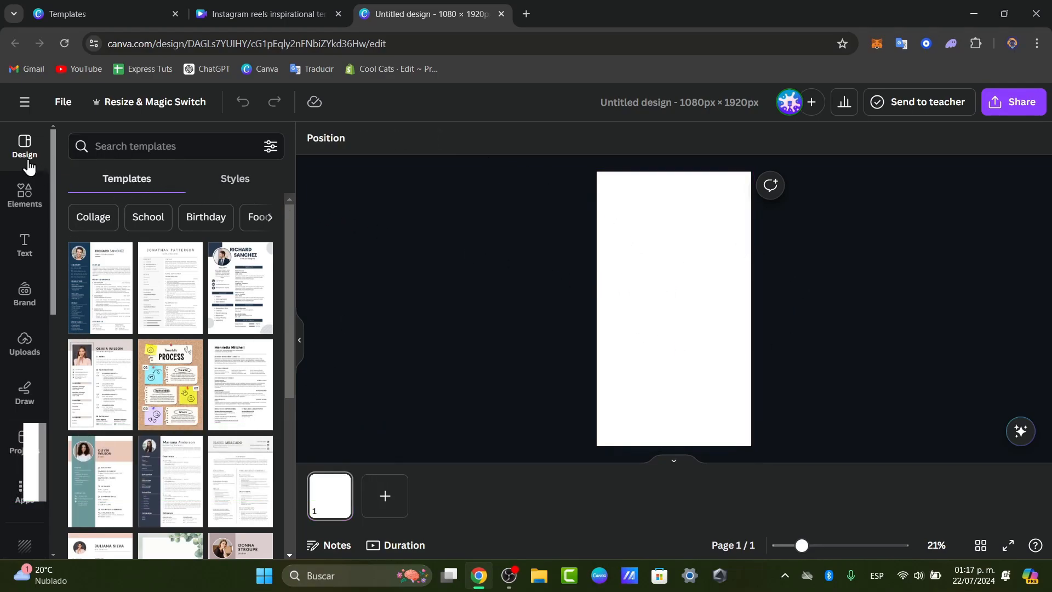
left_click(244, 183)
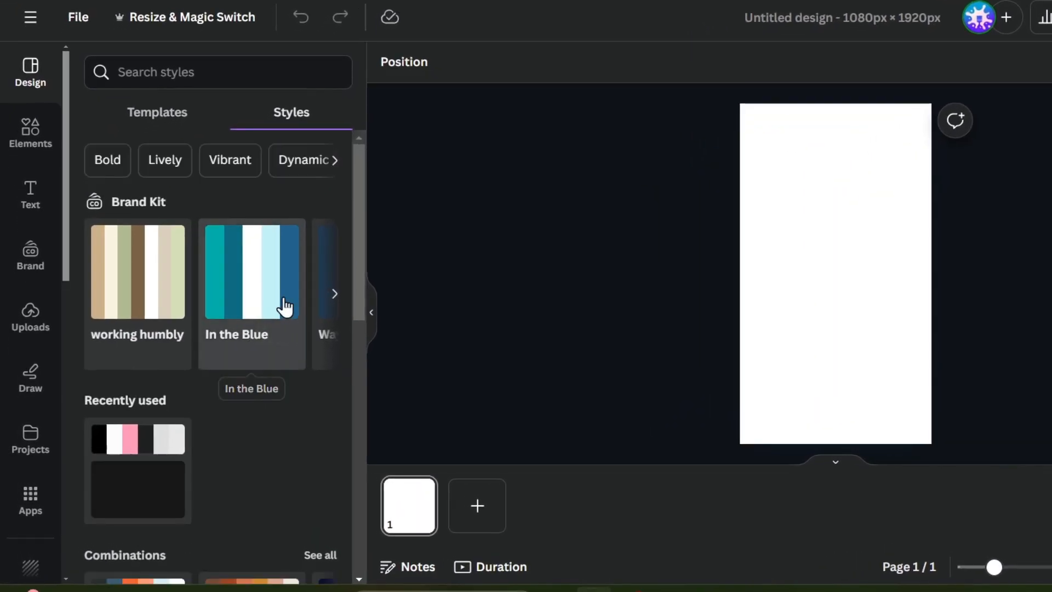
scroll(263, 399, "down", 8)
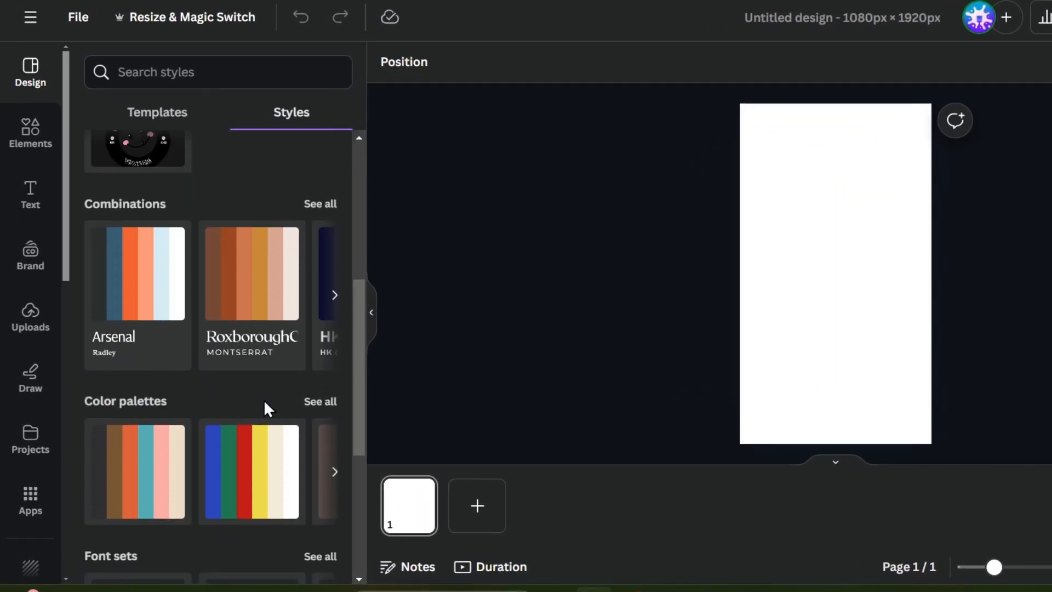
scroll(261, 406, "up", 8)
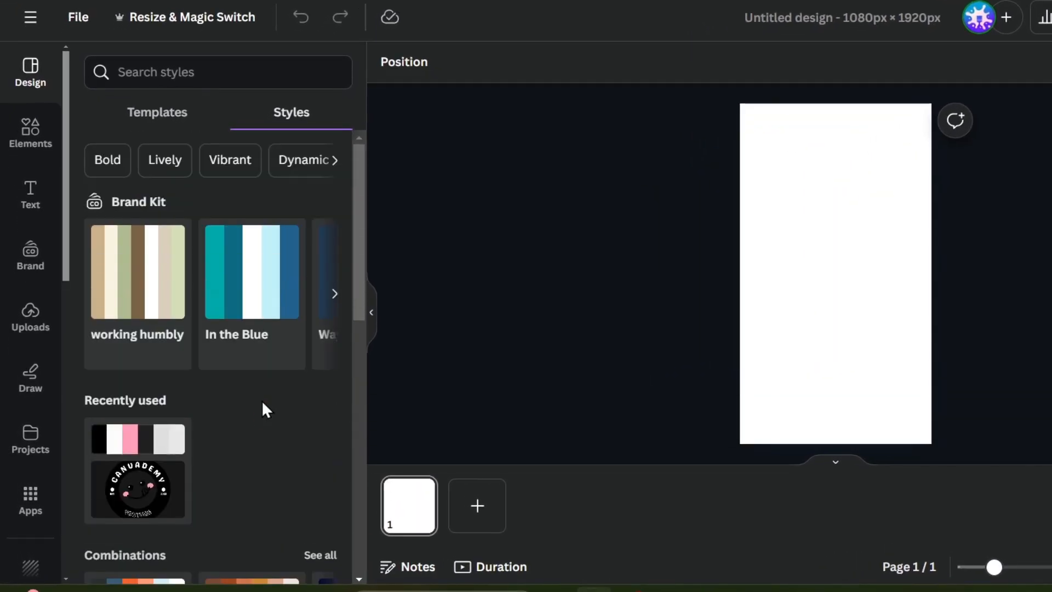
Browse the Elements panel, then show the heading, subheading and body text options.
left_click(8, 130)
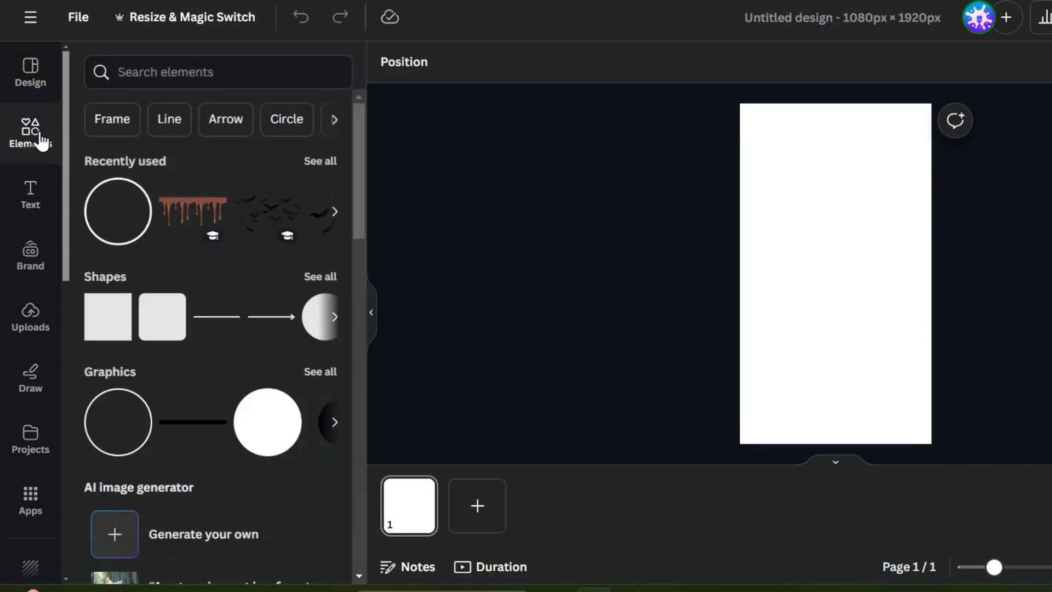
scroll(205, 284, "down", 2)
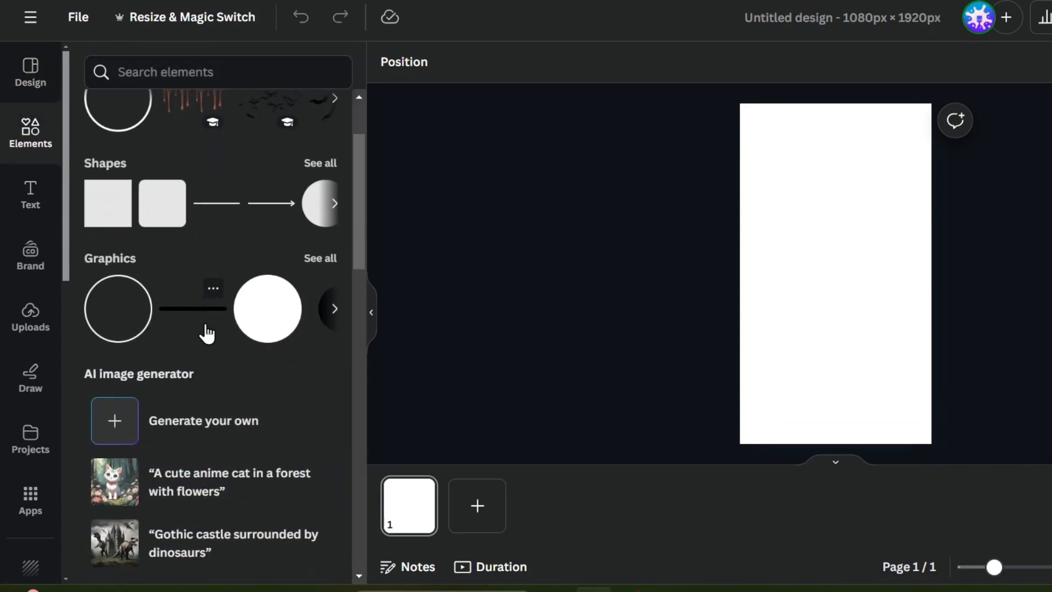
scroll(191, 362, "down", 3)
scroll(259, 330, "down", 4)
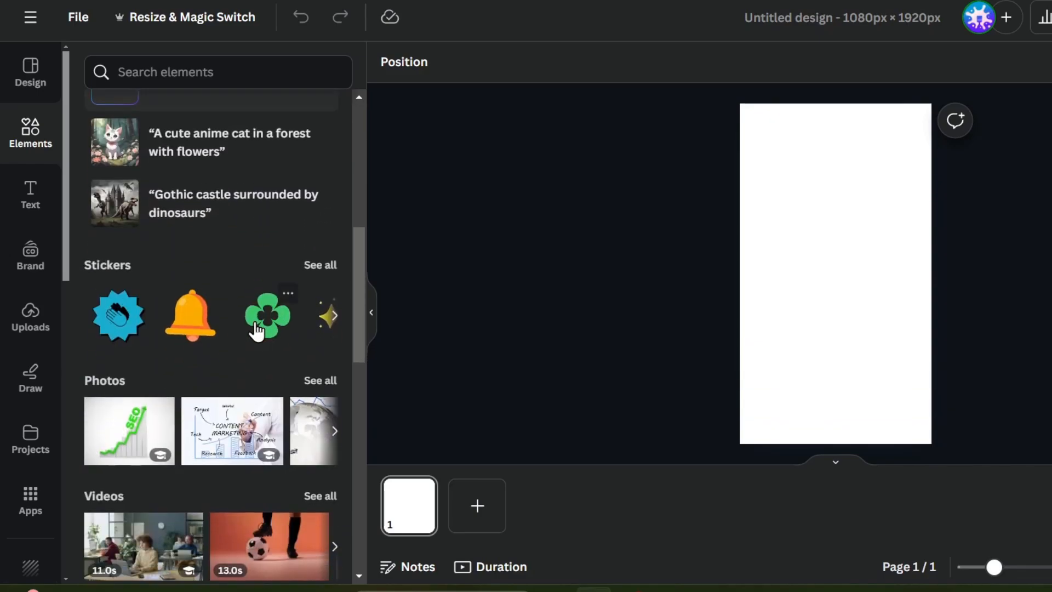
scroll(181, 330, "down", 6)
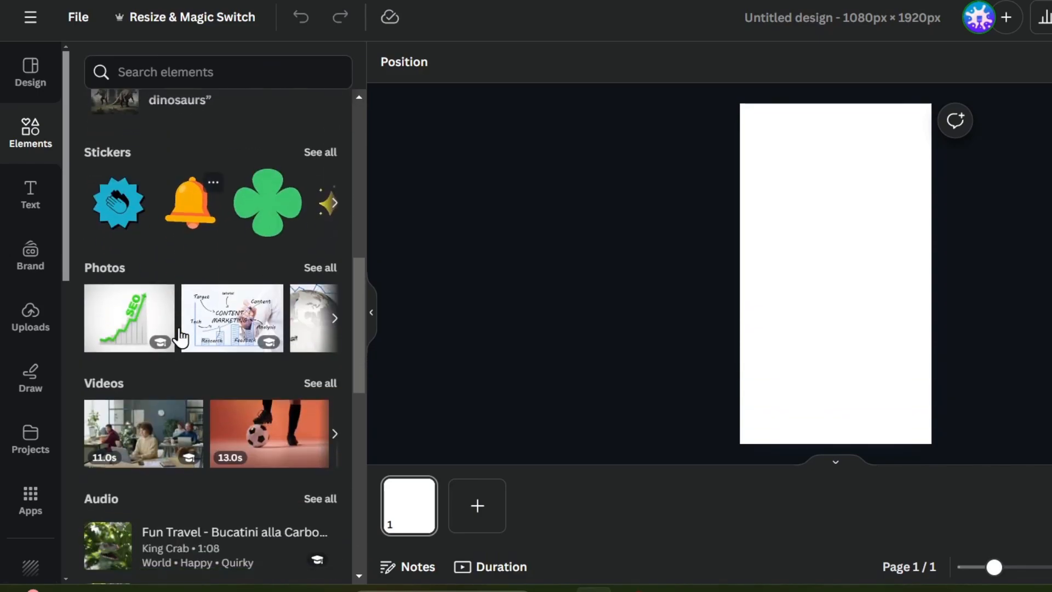
scroll(181, 330, "down", 10)
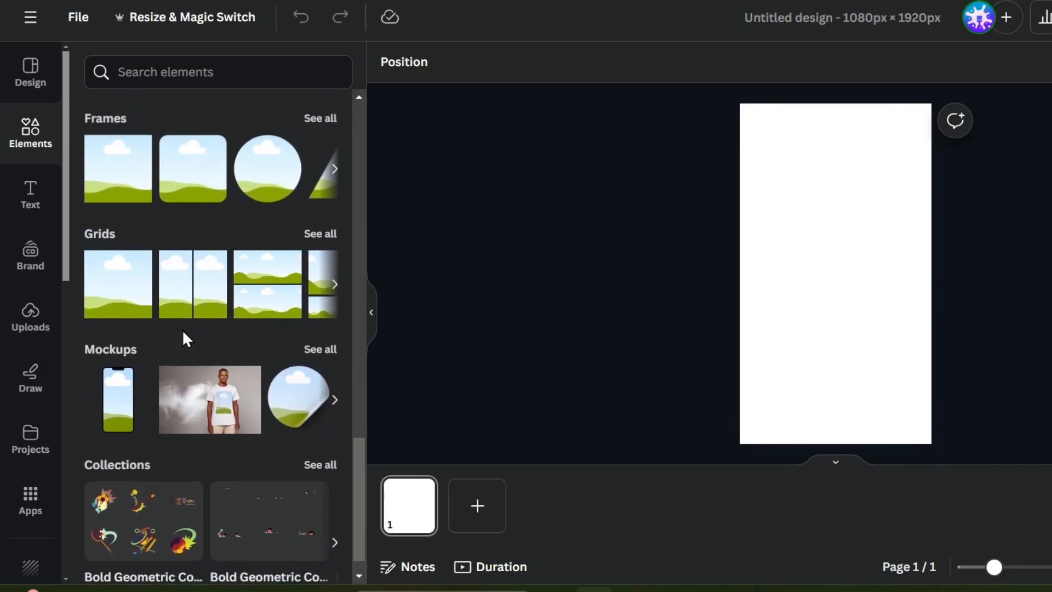
scroll(182, 330, "up", 11)
scroll(182, 330, "up", 12)
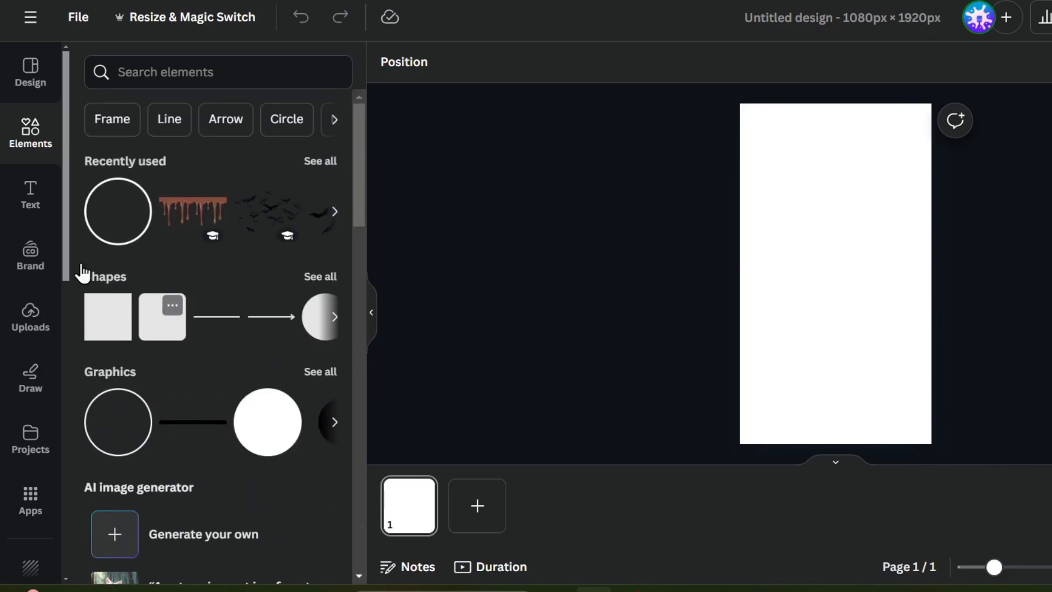
left_click(18, 204)
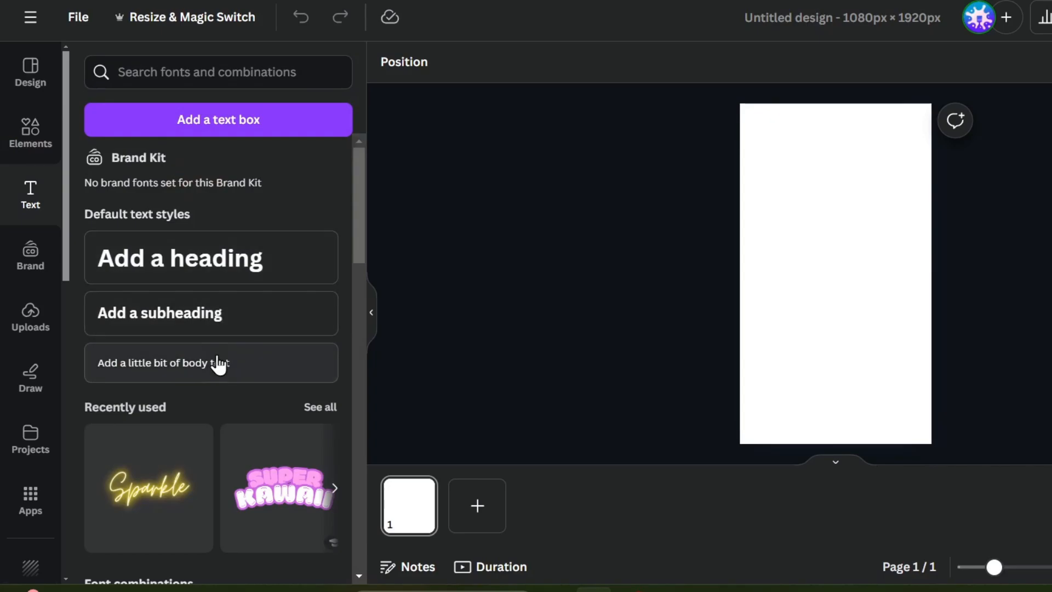
Scroll through the text styles and review the Brand Kit settings.
scroll(249, 368, "down", 5)
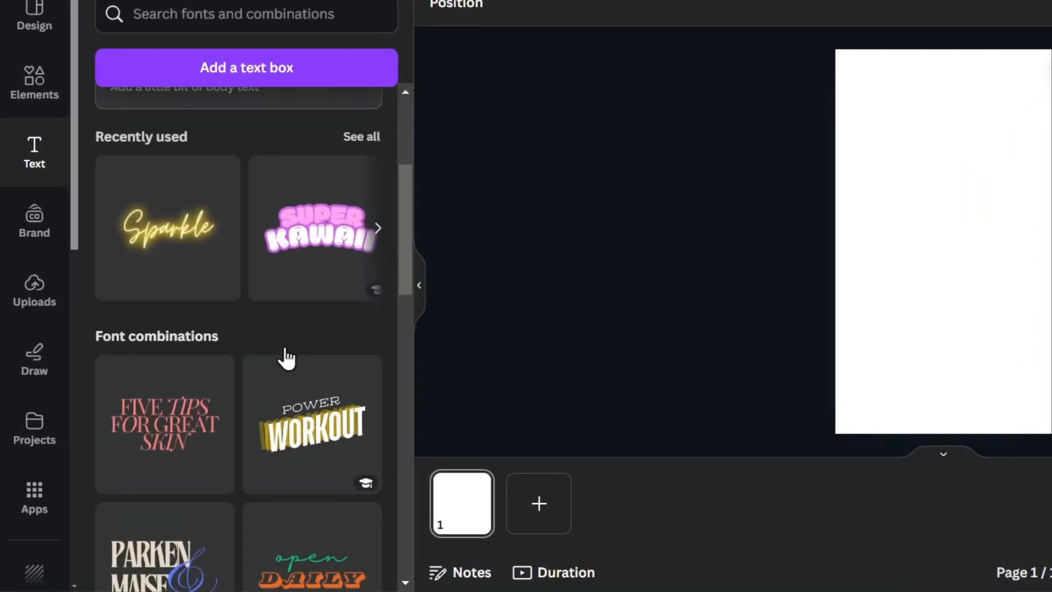
scroll(281, 357, "down", 6)
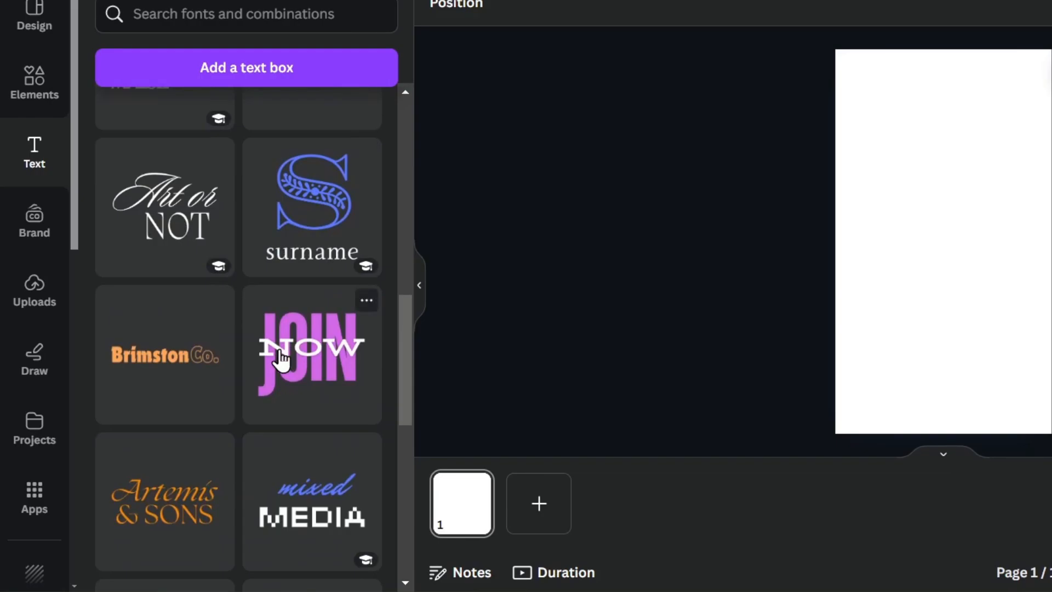
scroll(281, 359, "down", 3)
scroll(282, 360, "down", 10)
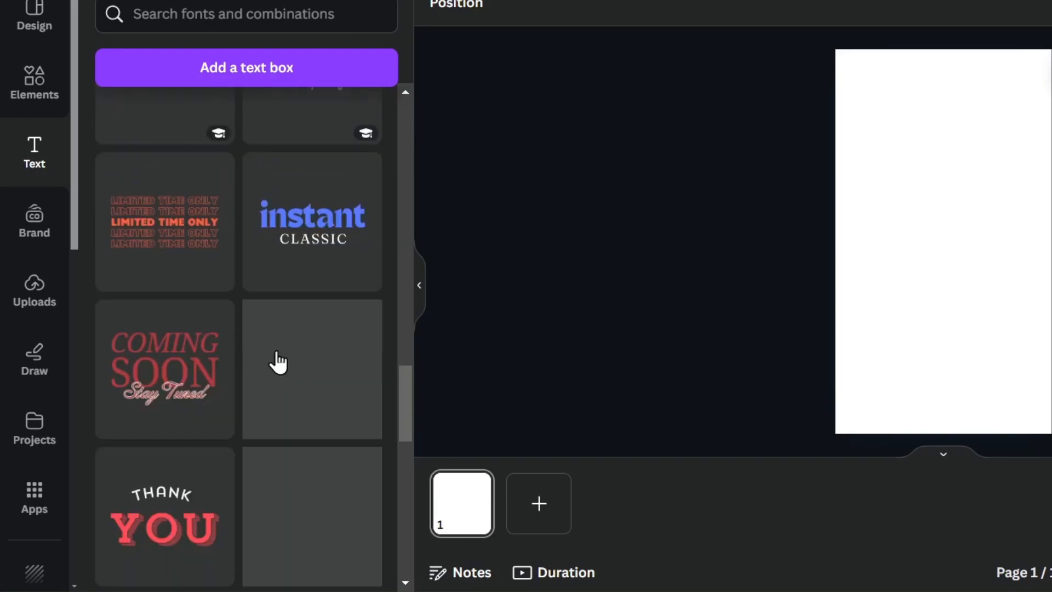
scroll(278, 360, "down", 10)
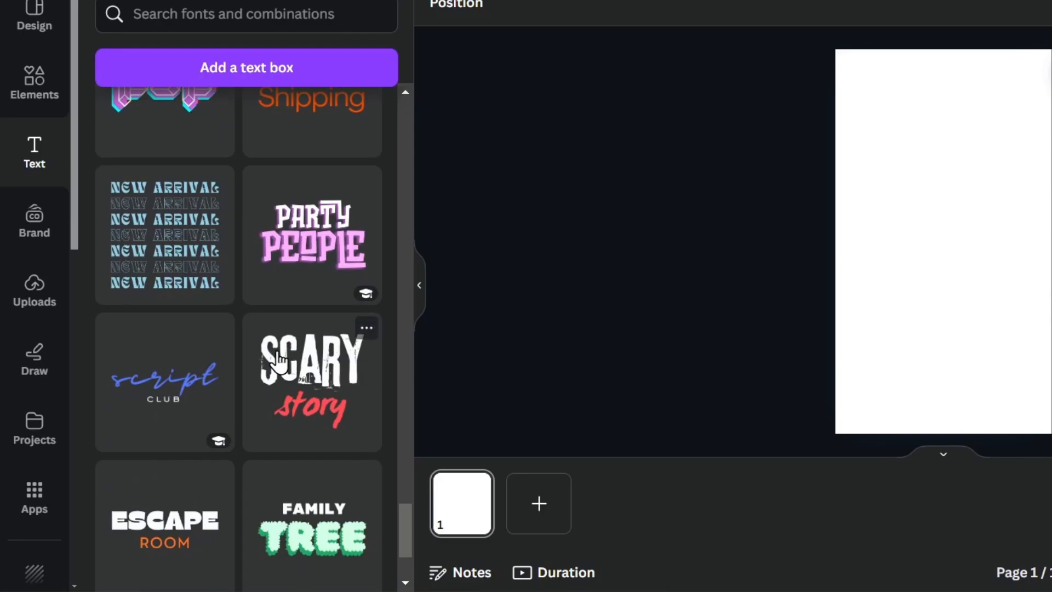
left_click(27, 221)
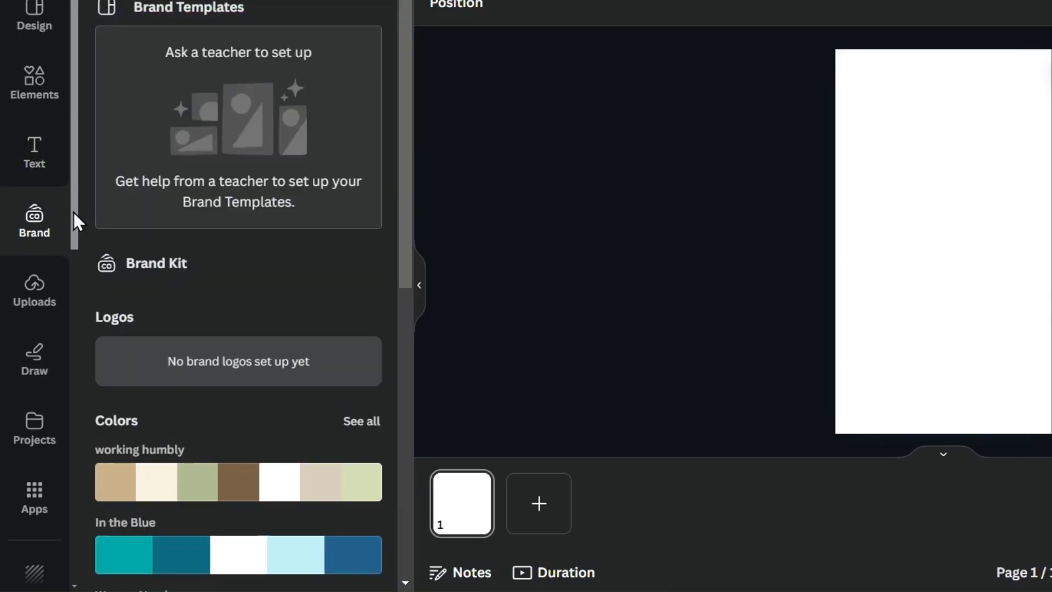
scroll(261, 332, "down", 10)
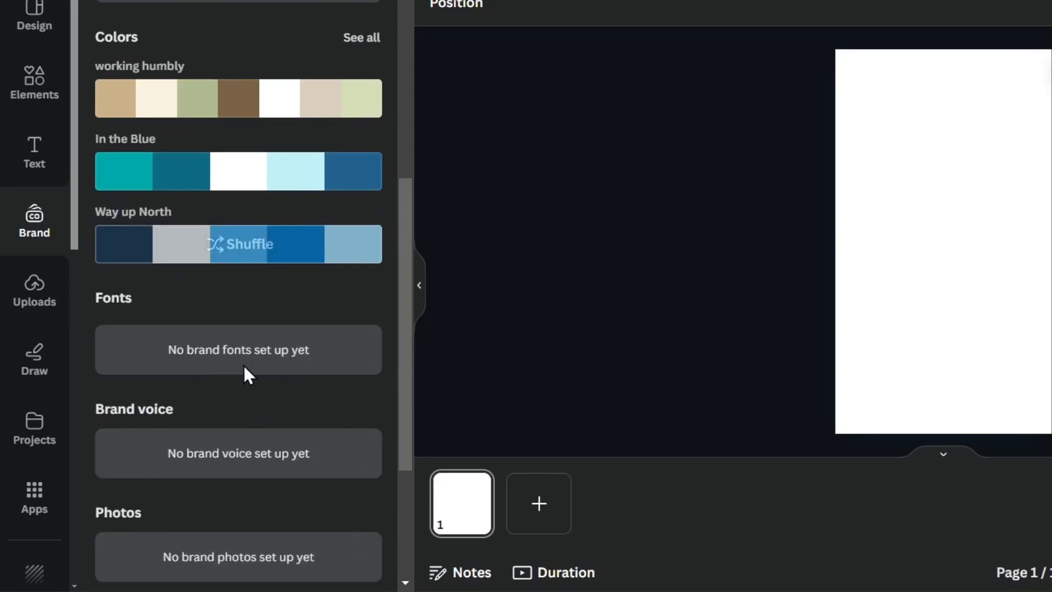
scroll(252, 411, "down", 2)
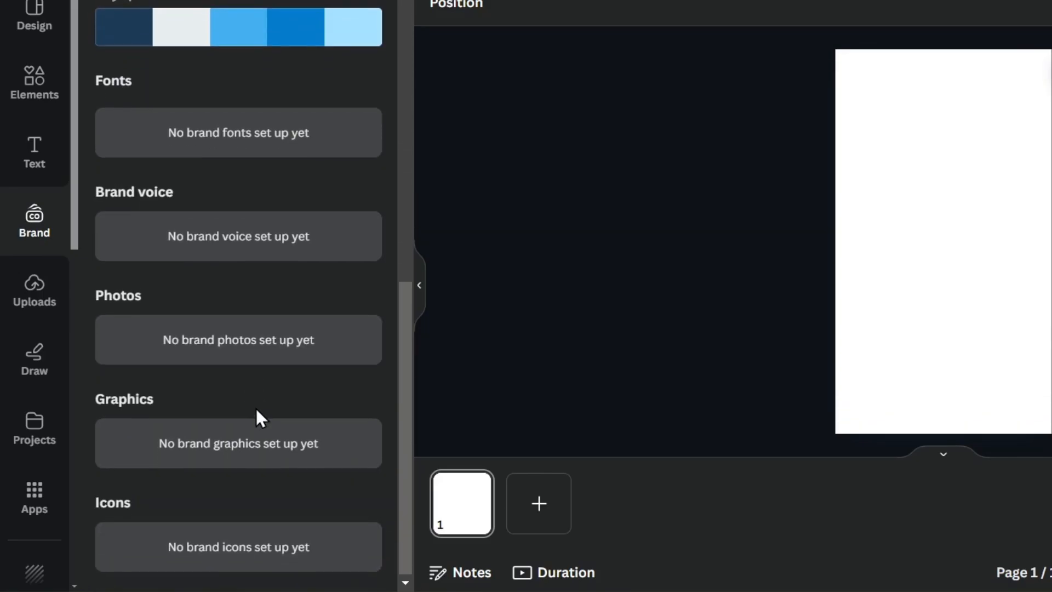
scroll(255, 413, "up", 10)
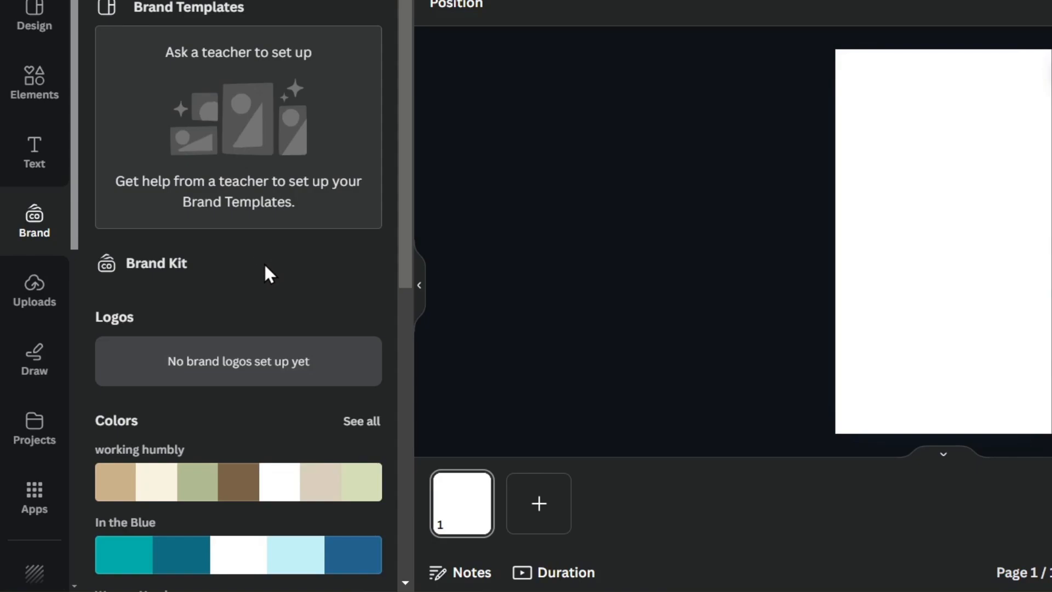
Show the previously uploaded images such as sofa photos, logos and illustrations.
left_click(37, 306)
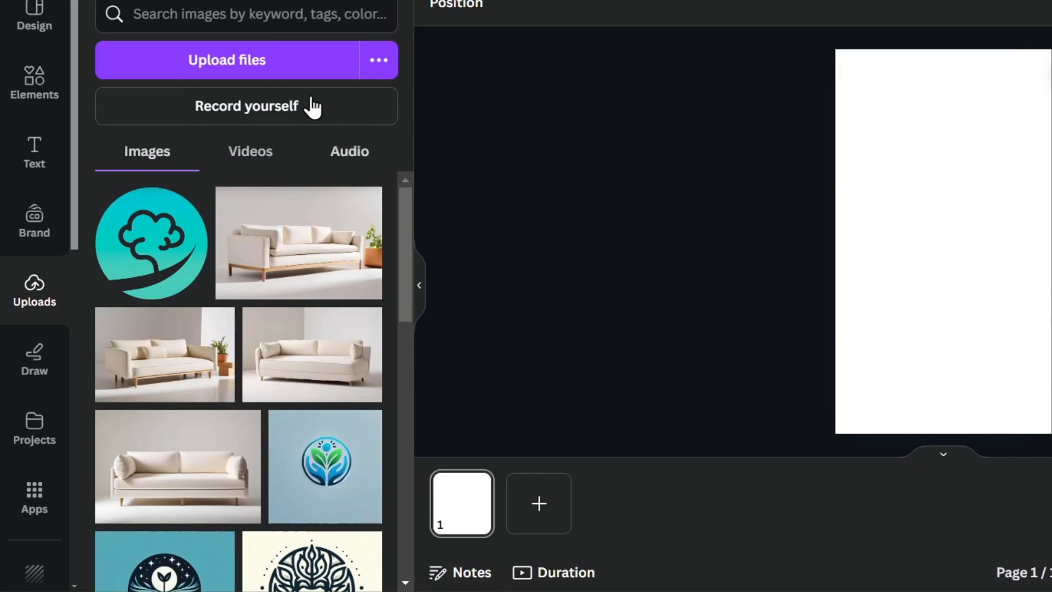
scroll(327, 379, "down", 6)
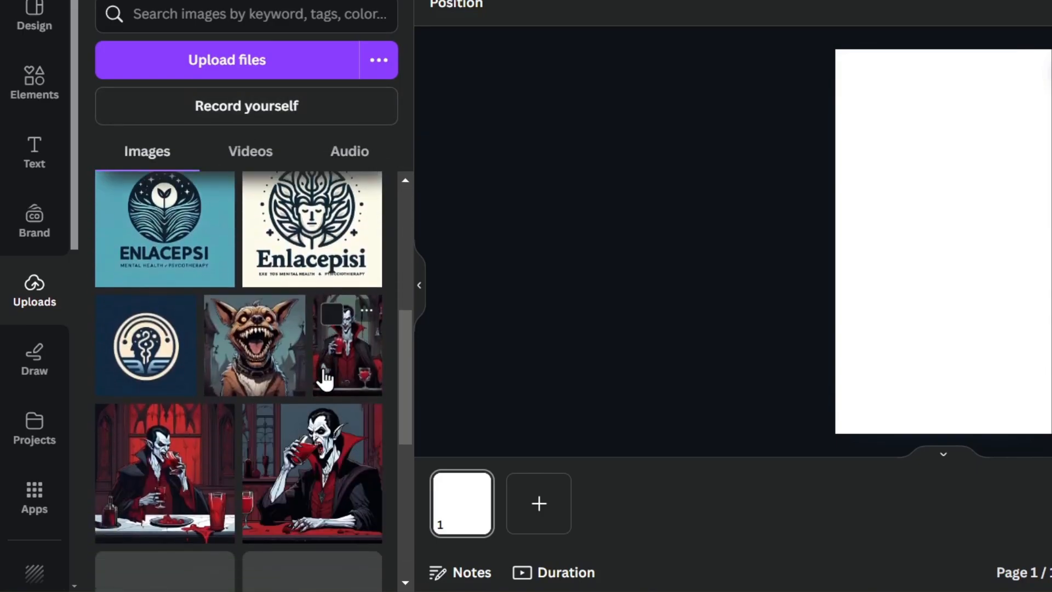
scroll(328, 381, "up", 6)
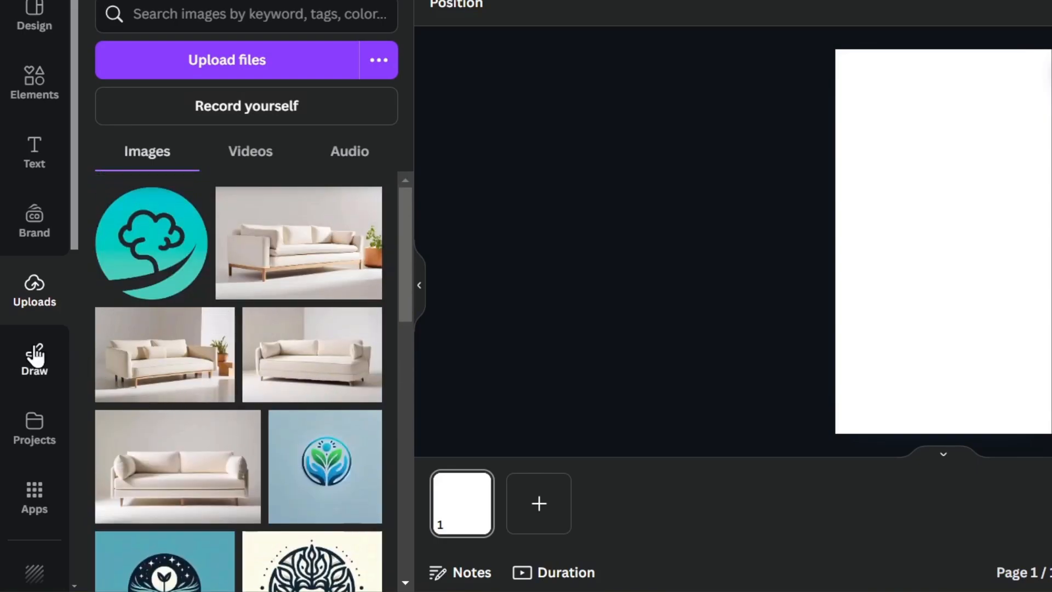
Test a red freehand marker stroke, undo it, and list the recent projects.
left_click(35, 357)
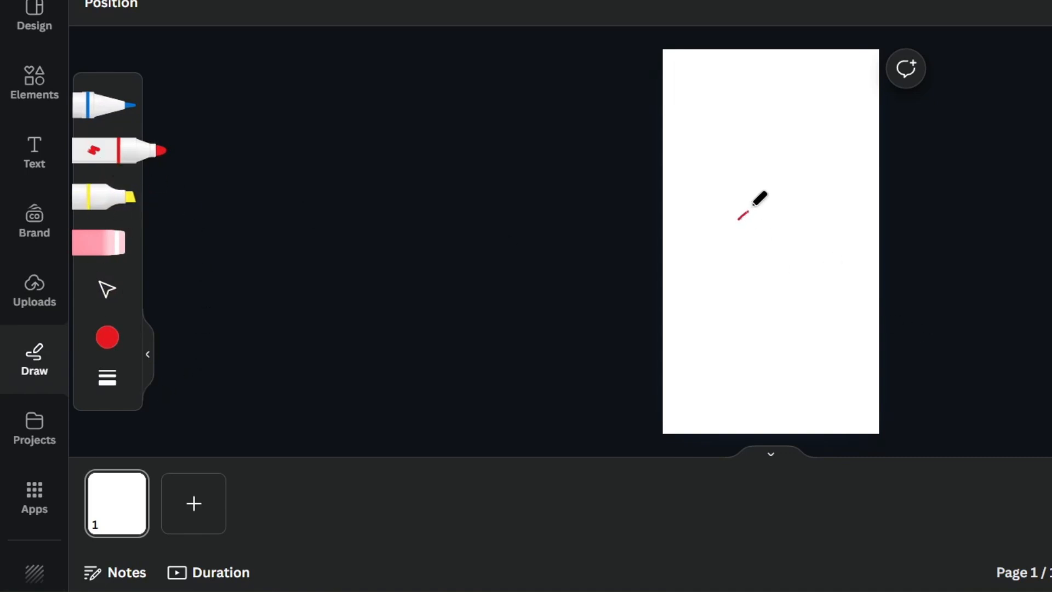
mouse_move(754, 204)
left_mouse_down()
mouse_move(800, 354)
mouse_move(738, 277)
mouse_move(779, 142)
mouse_move(735, 200)
mouse_move(865, 318)
mouse_move(770, 293)
mouse_move(774, 171)
left_mouse_up()
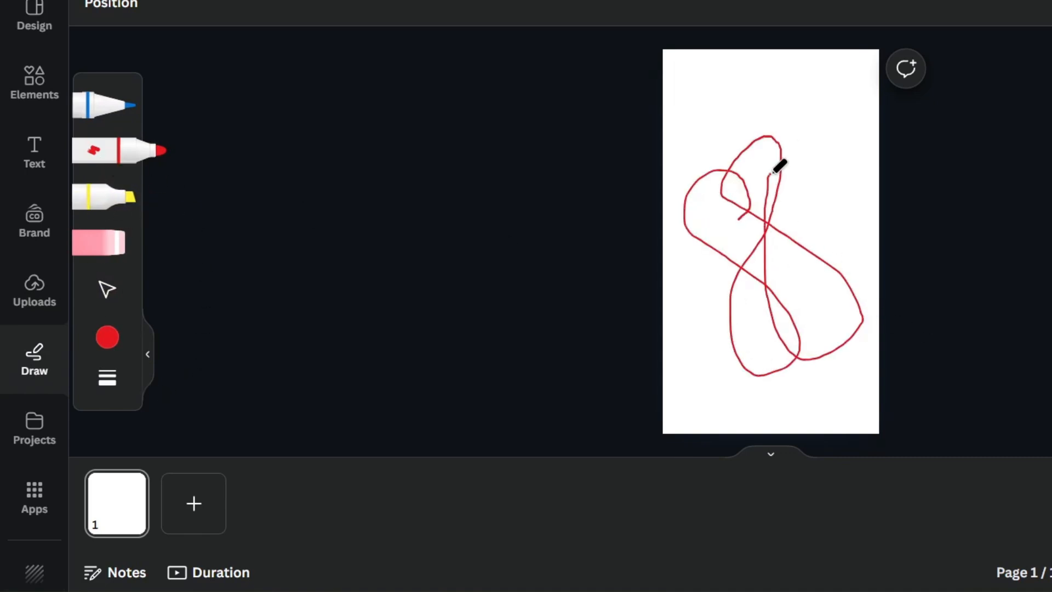
key("ctrl+z")
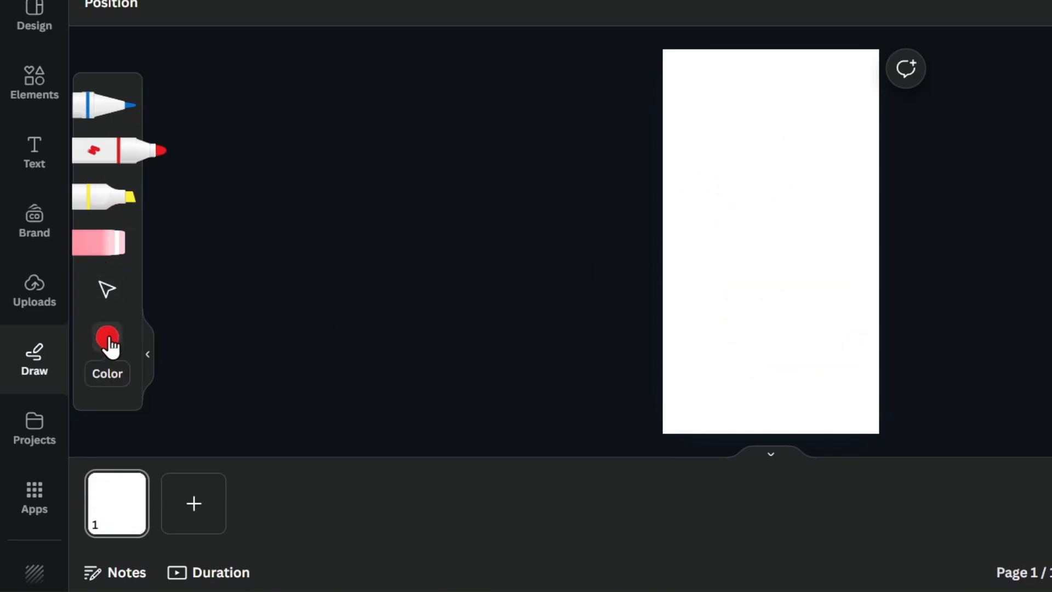
left_click(54, 420)
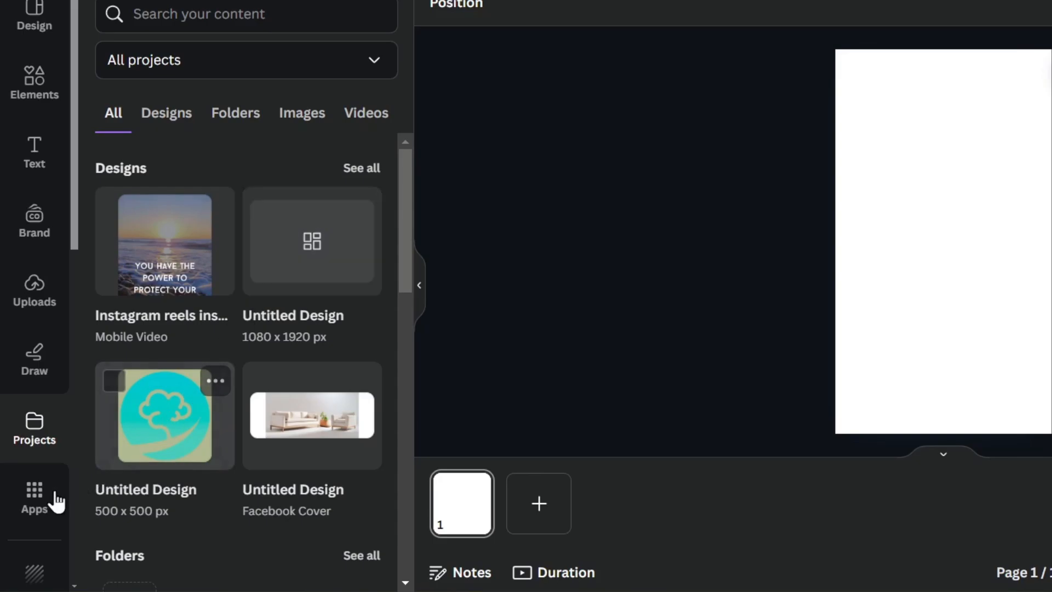
Browse the available add-on apps and the background colour and pattern options.
left_click(36, 493)
scroll(53, 499, "down", 2)
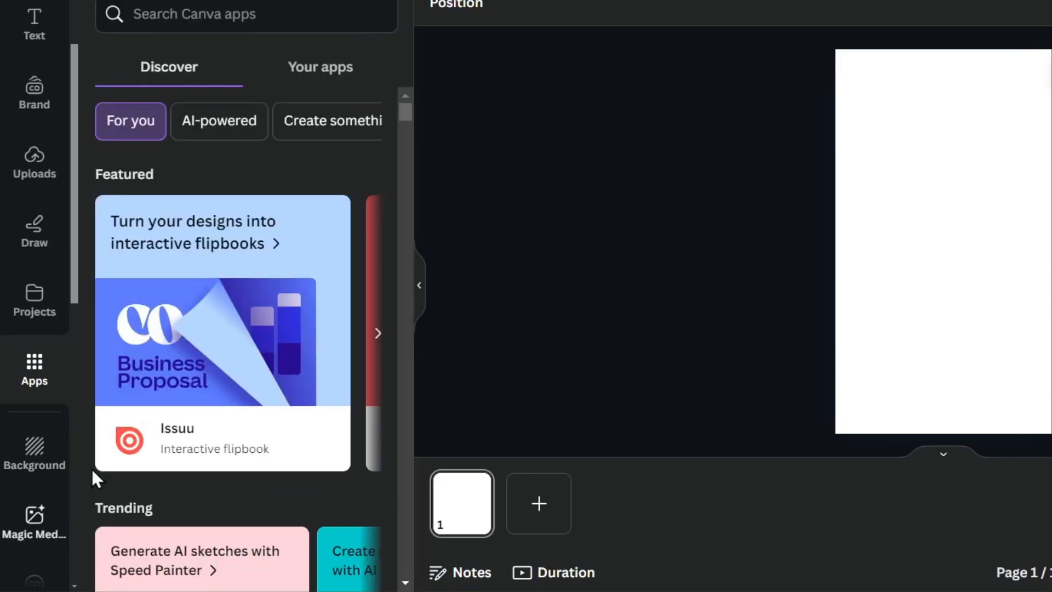
scroll(273, 392, "down", 5)
scroll(270, 385, "down", 6)
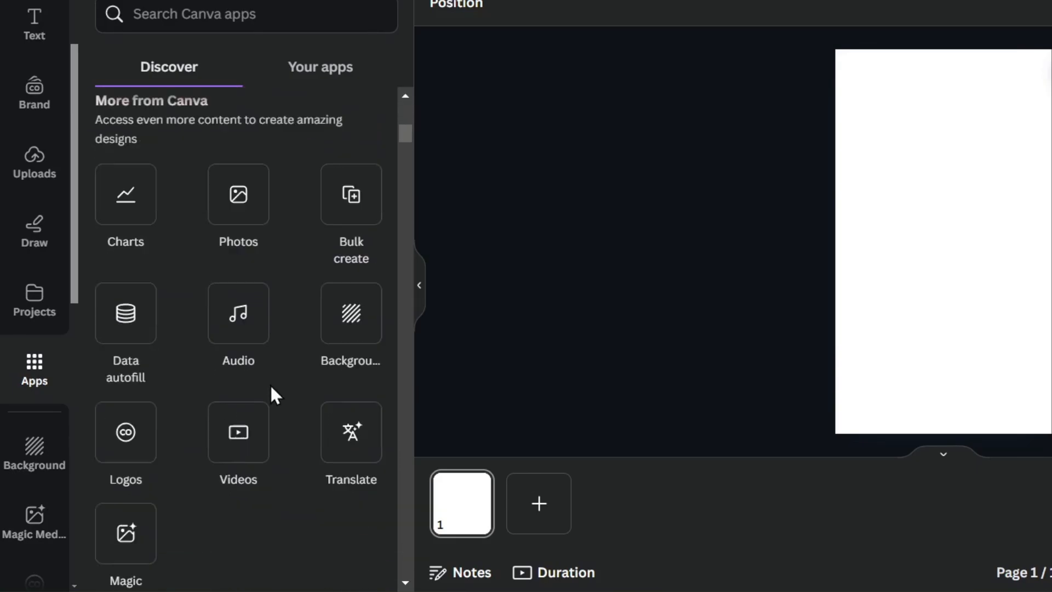
left_click(54, 449)
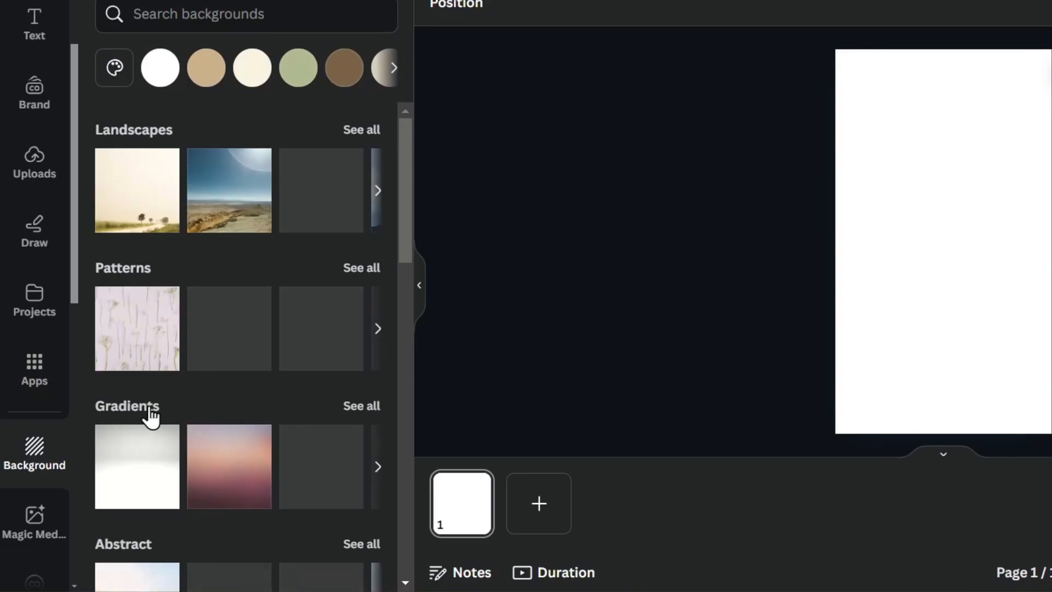
scroll(61, 469, "down", 5)
Look through the Magic Media AI generator, then show Elements for the blank page.
left_click(37, 279)
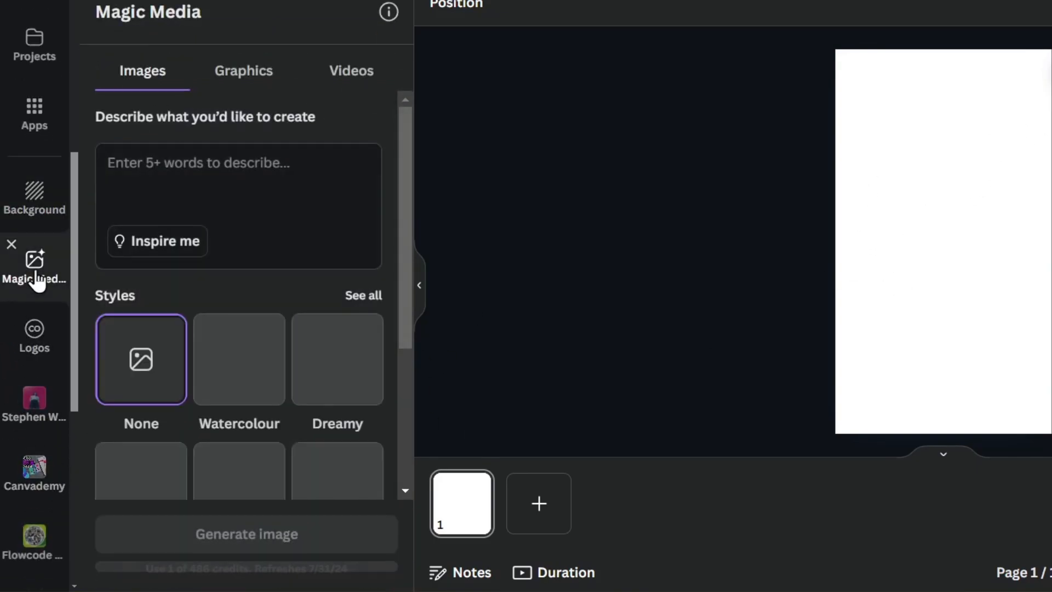
scroll(68, 307, "down", 8)
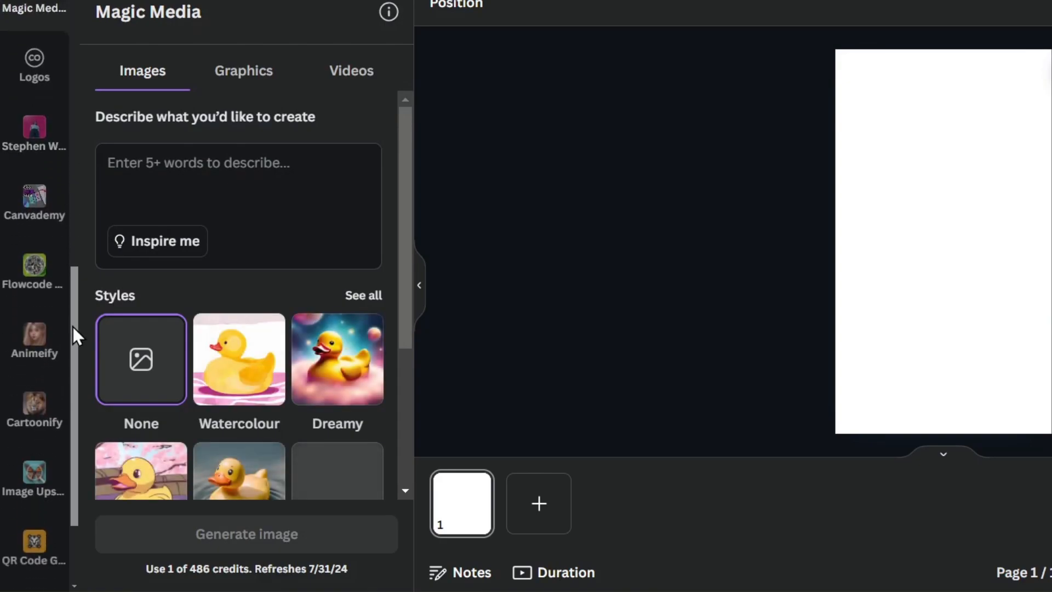
scroll(59, 466, "up", 8)
scroll(52, 474, "up", 2)
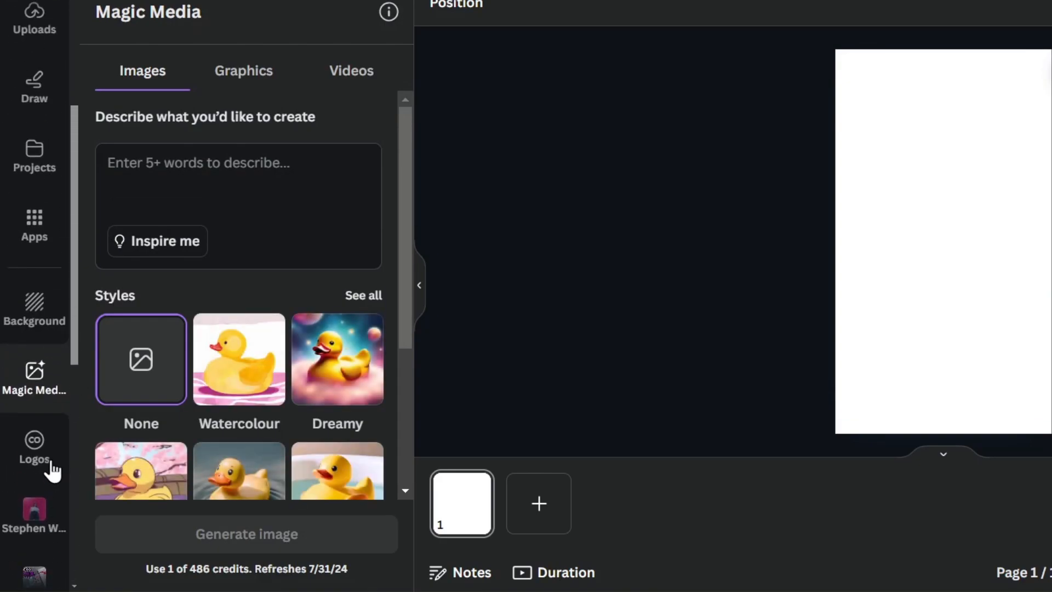
scroll(30, 328, "down", 8)
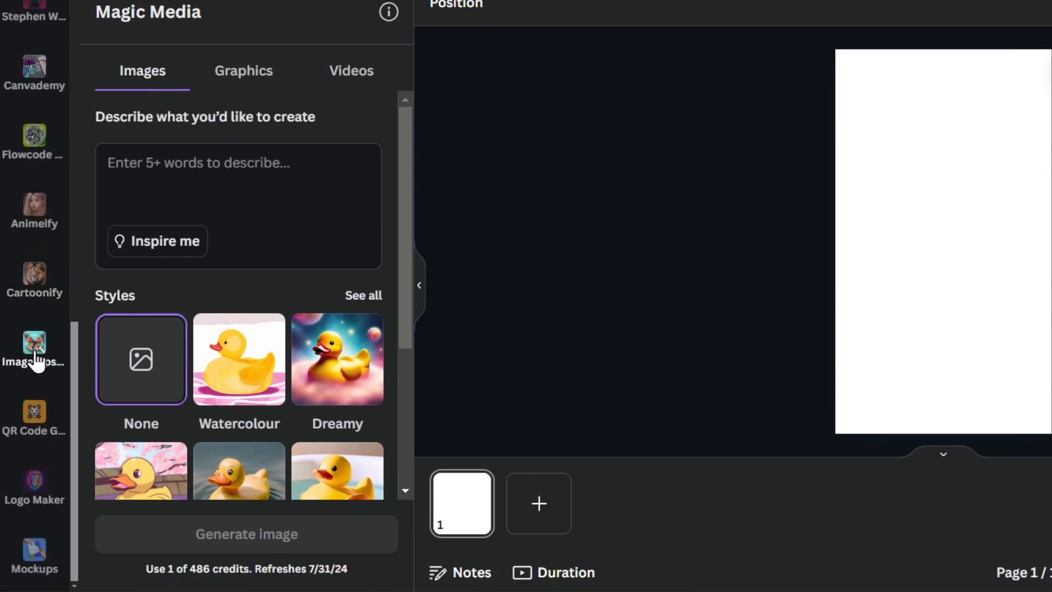
scroll(38, 386, "up", 4)
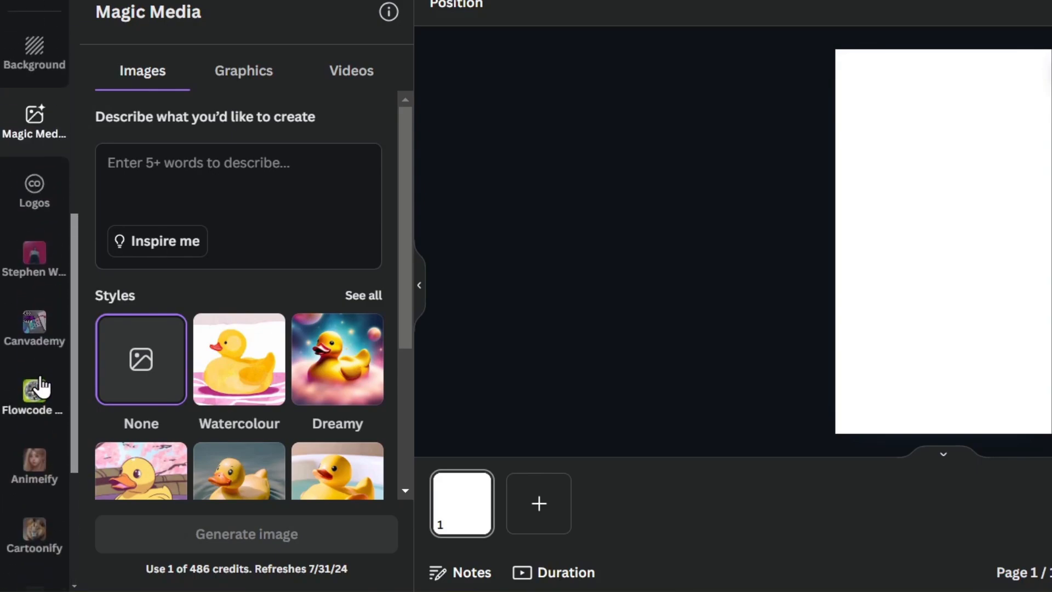
scroll(17, 356, "up", 3)
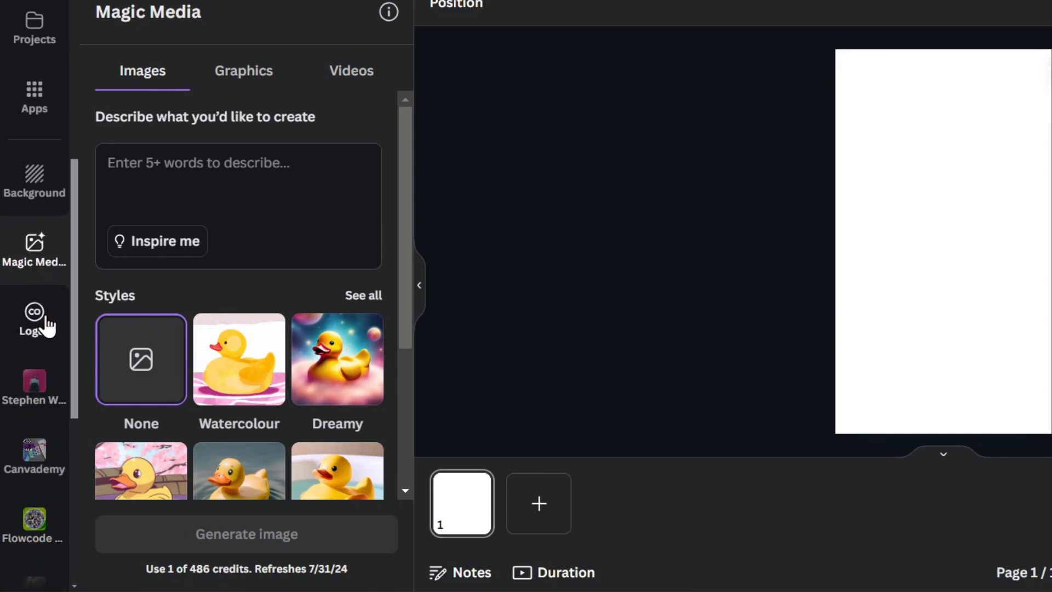
scroll(71, 485, "down", 8)
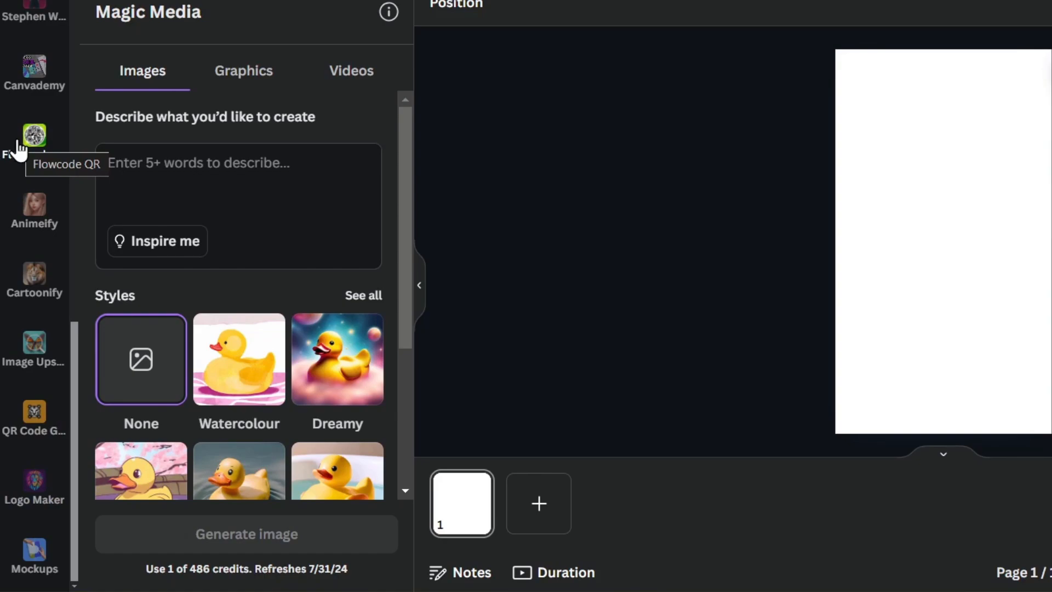
scroll(18, 148, "up", 8)
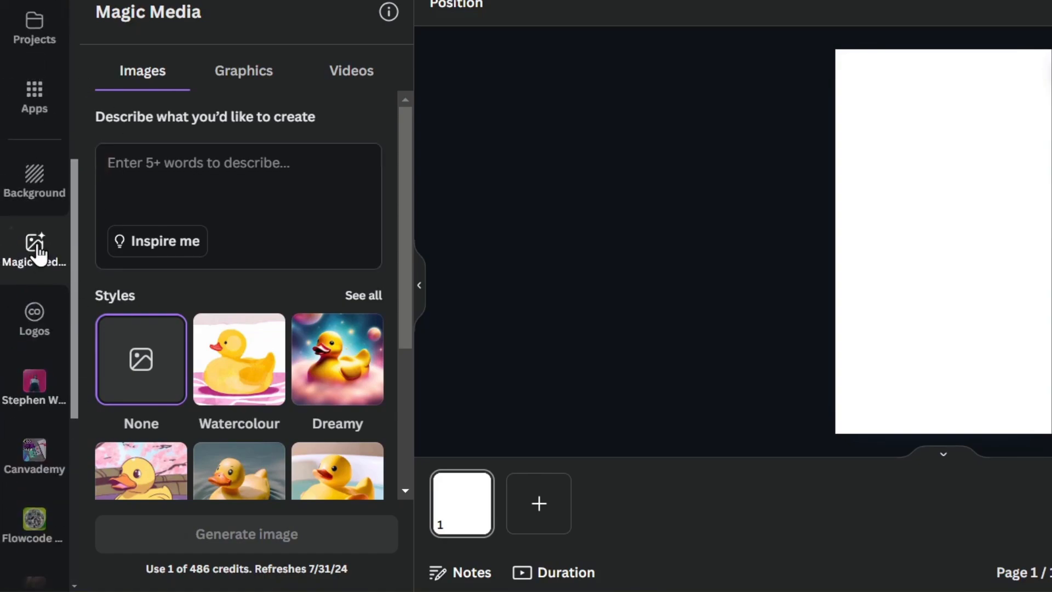
scroll(44, 267, "up", 5)
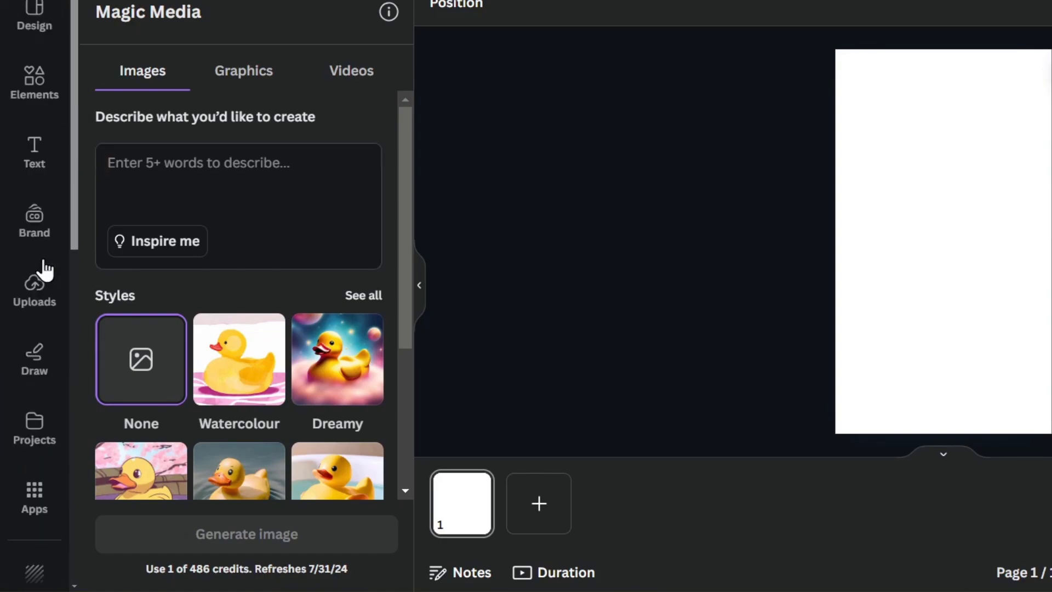
left_click(938, 229)
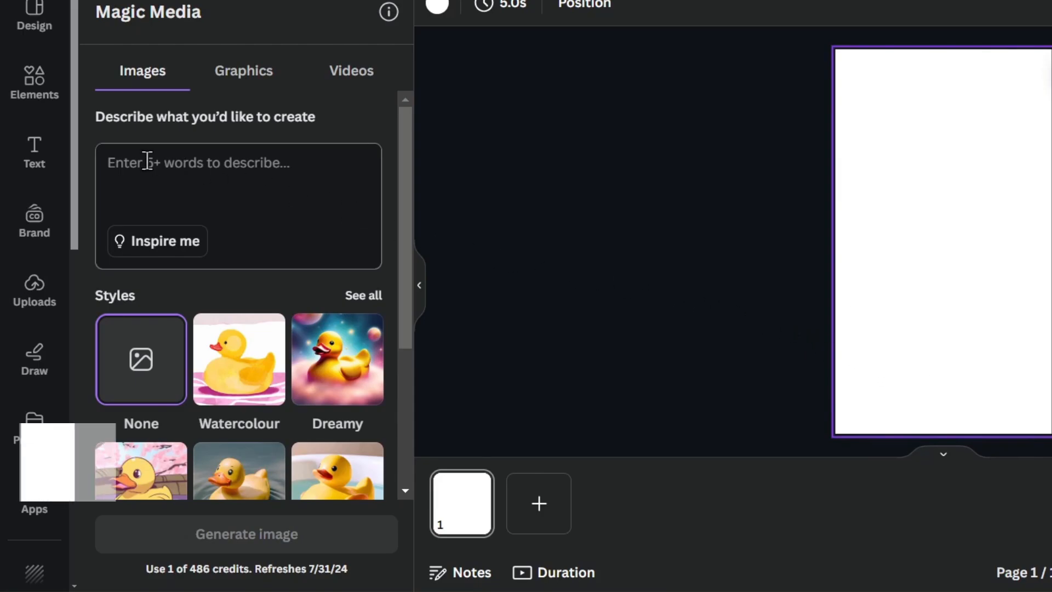
left_click(38, 107)
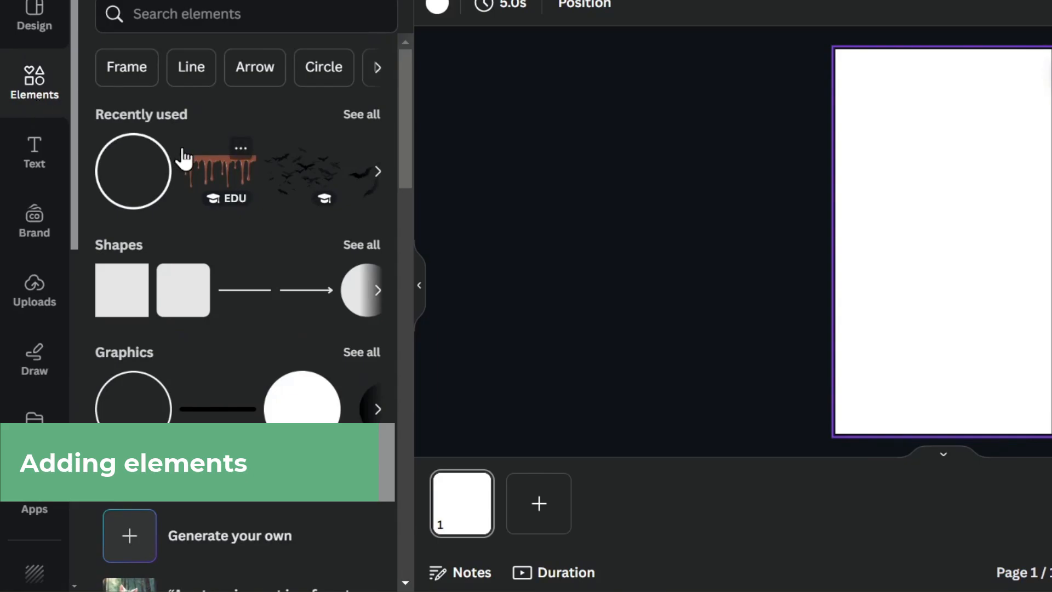
Browse the full set of shapes in Elements.
left_click(35, 88)
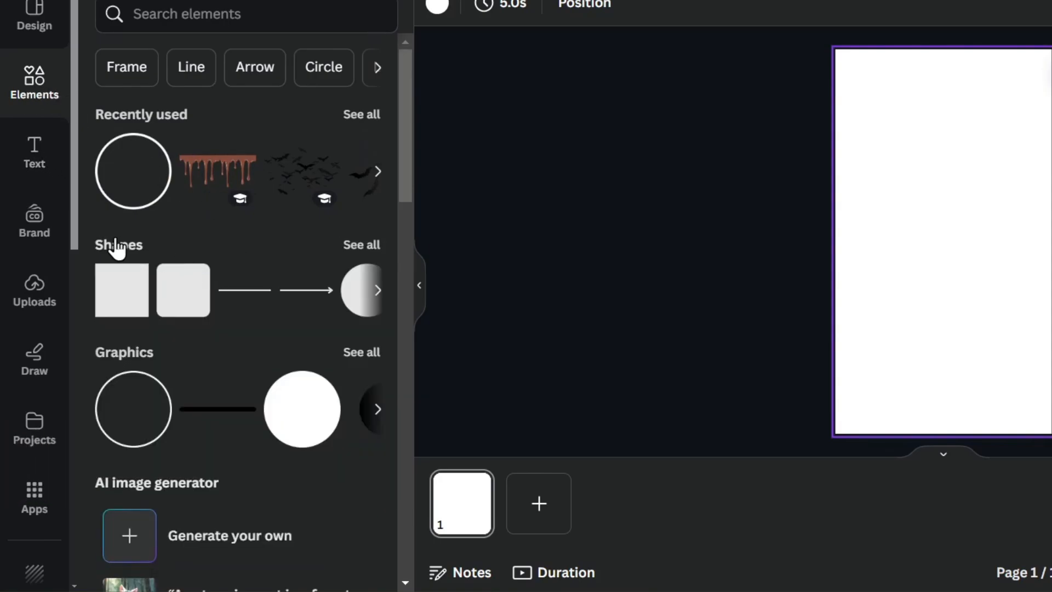
left_click(361, 245)
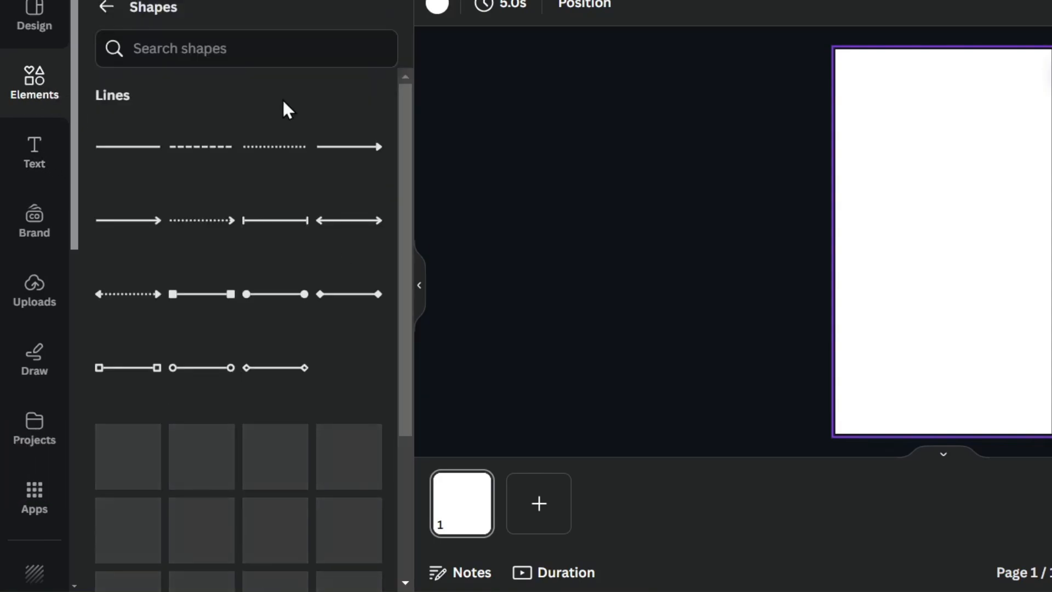
scroll(293, 212, "down", 6)
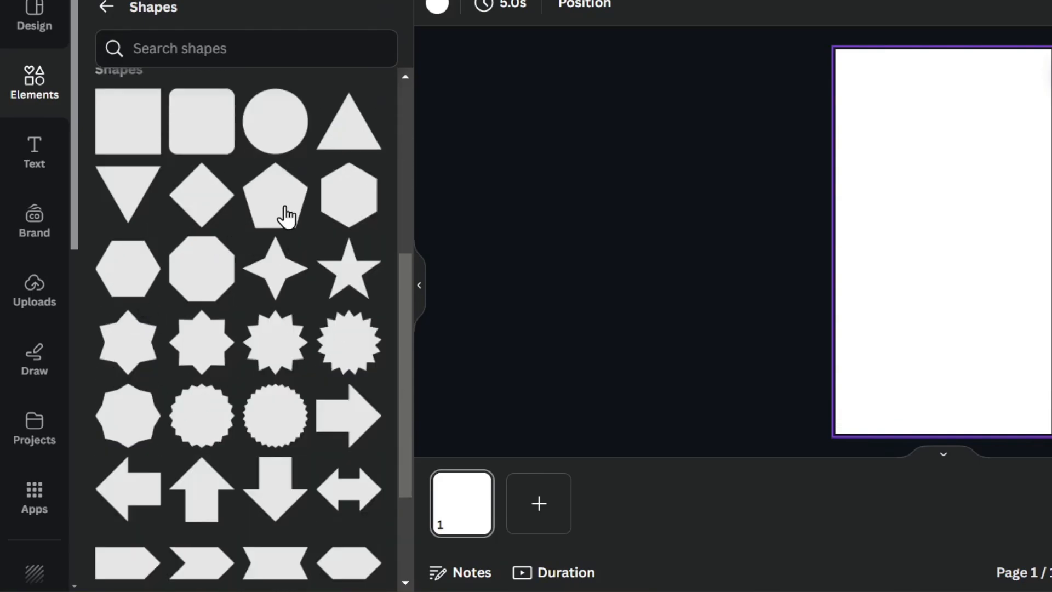
scroll(282, 235, "down", 7)
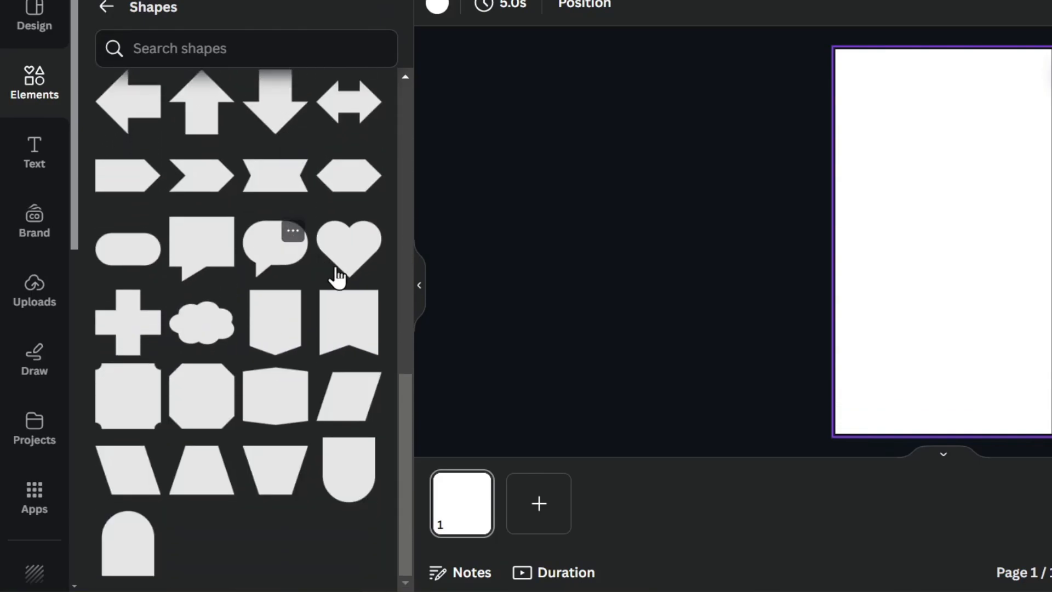
scroll(343, 282, "up", 13)
left_click(35, 100)
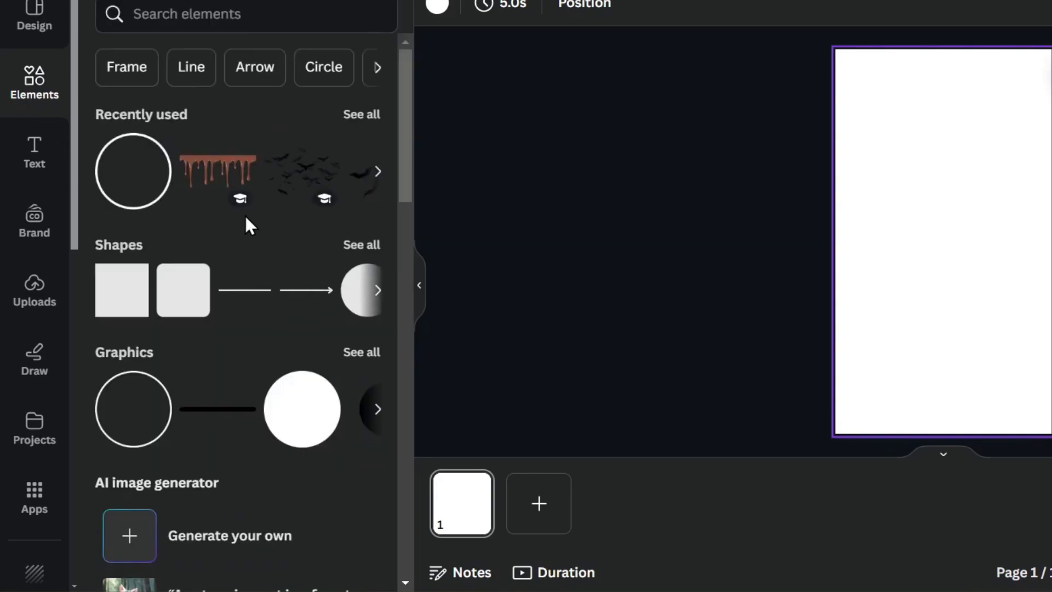
Add a white filled circle from Graphics and position it on the page.
mouse_move(230, 204)
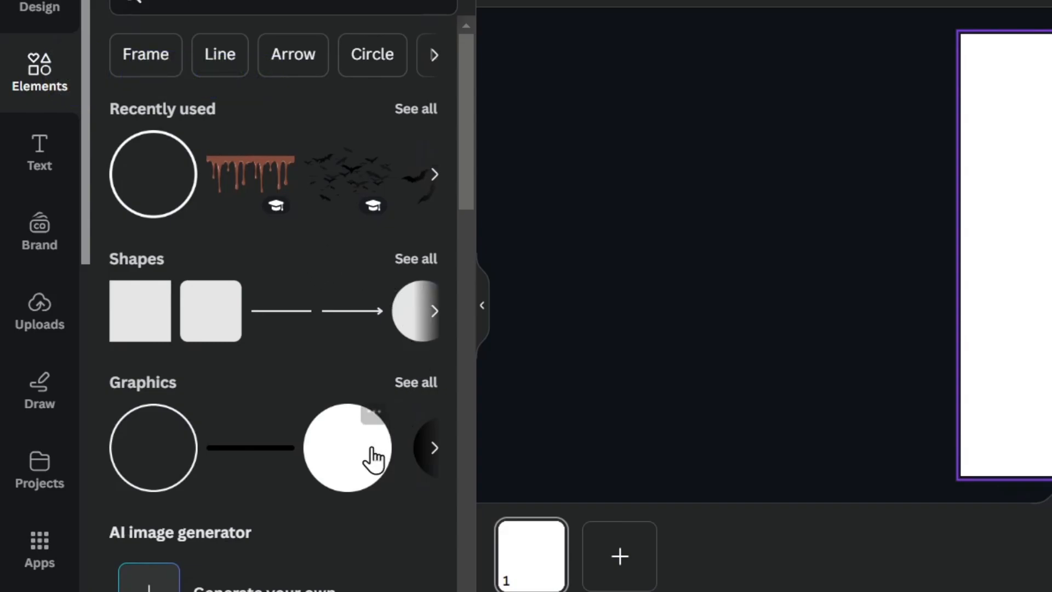
left_click(364, 467)
mouse_move(1046, 255)
left_mouse_down()
mouse_move(1020, 303)
mouse_move(1047, 221)
mouse_move(1046, 254)
left_mouse_up()
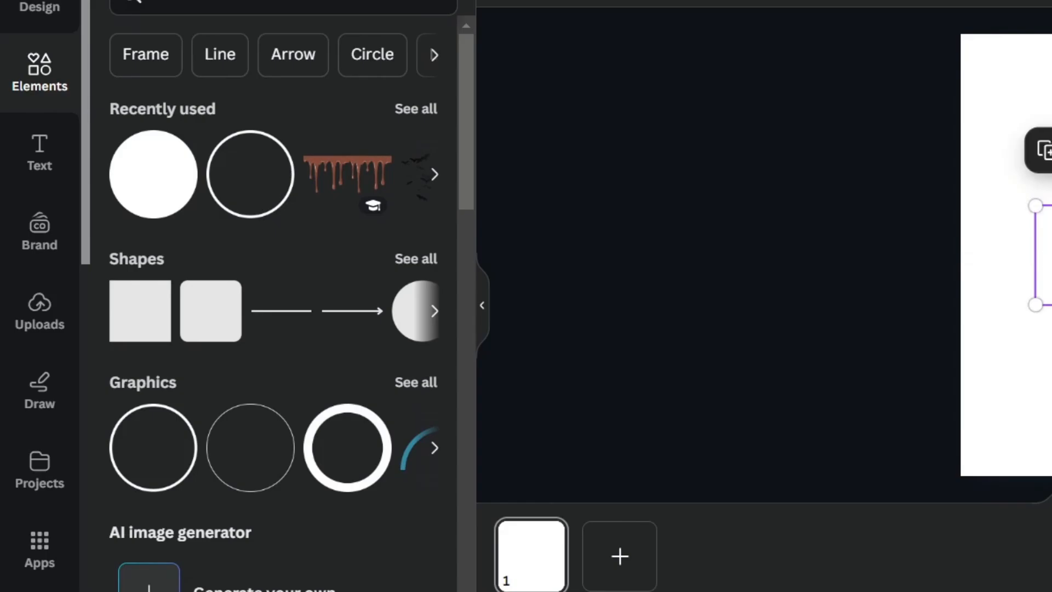
left_click(1047, 496)
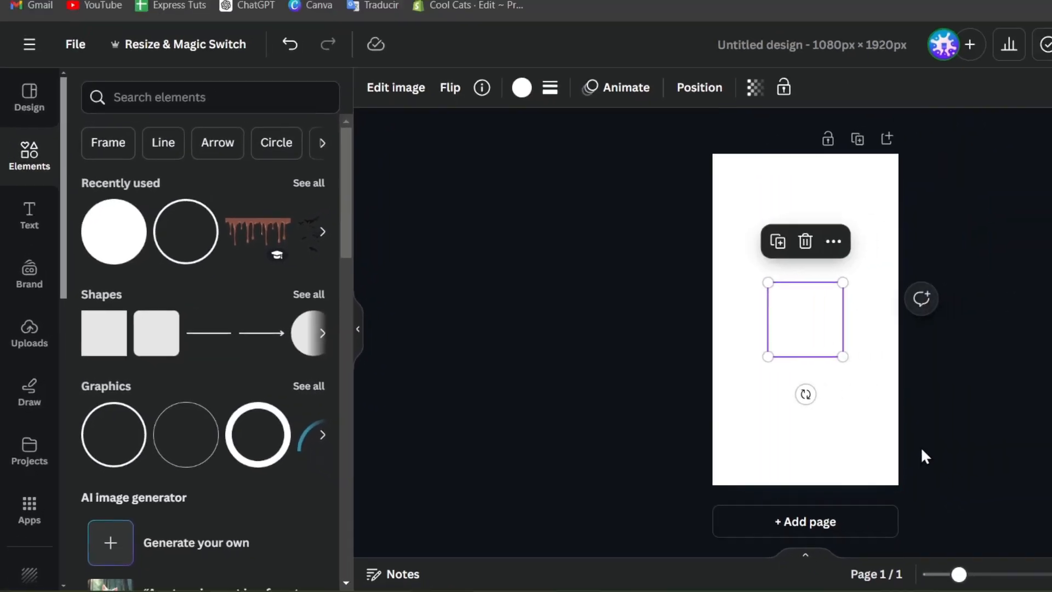
left_click(716, 442)
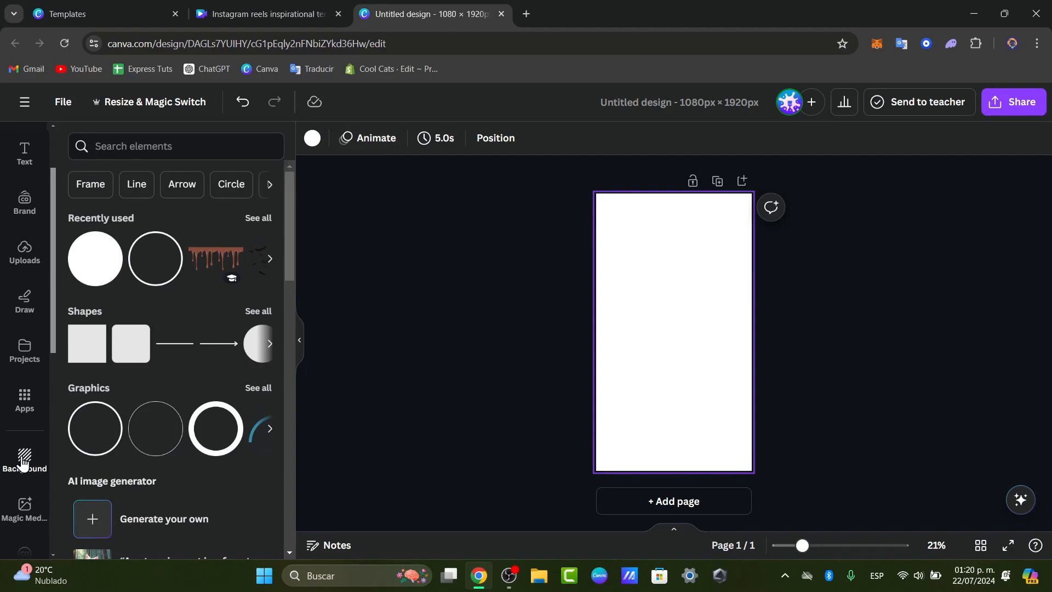
Make the desert landscape photo with blue sky the page background.
left_click(23, 463)
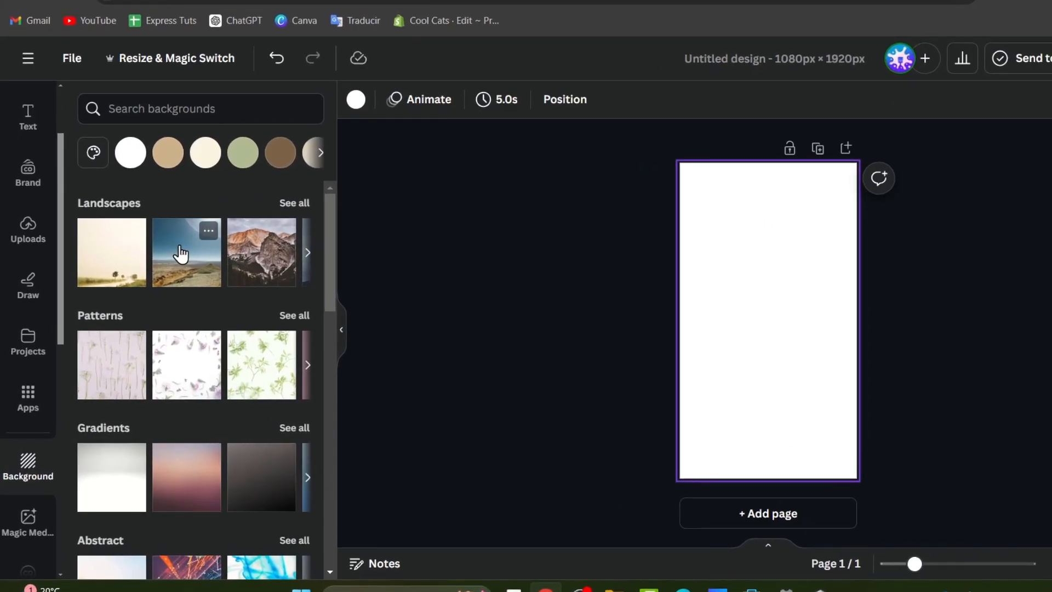
left_click(181, 254)
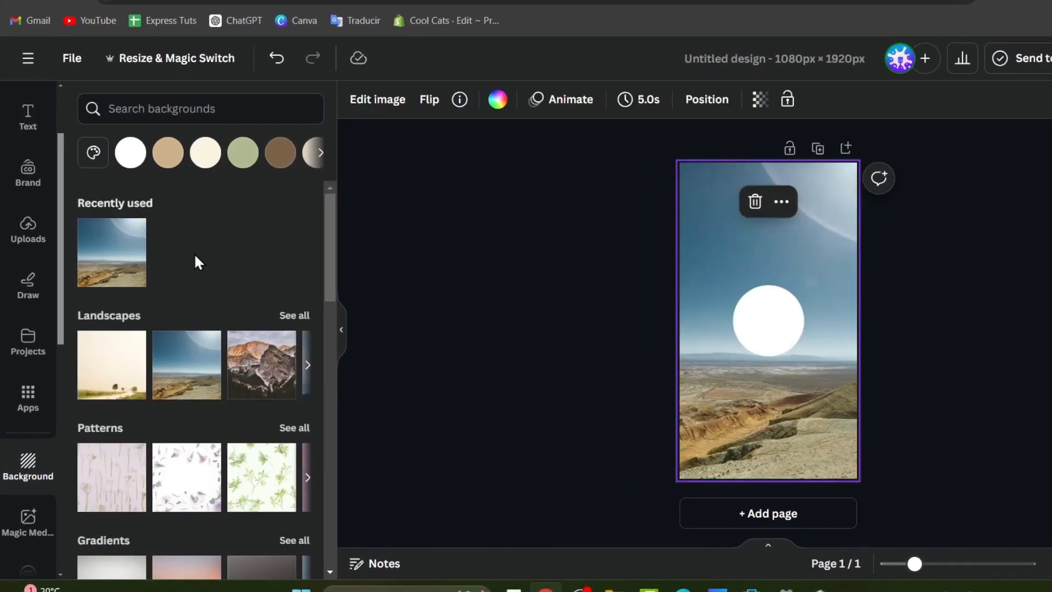
left_click(871, 366)
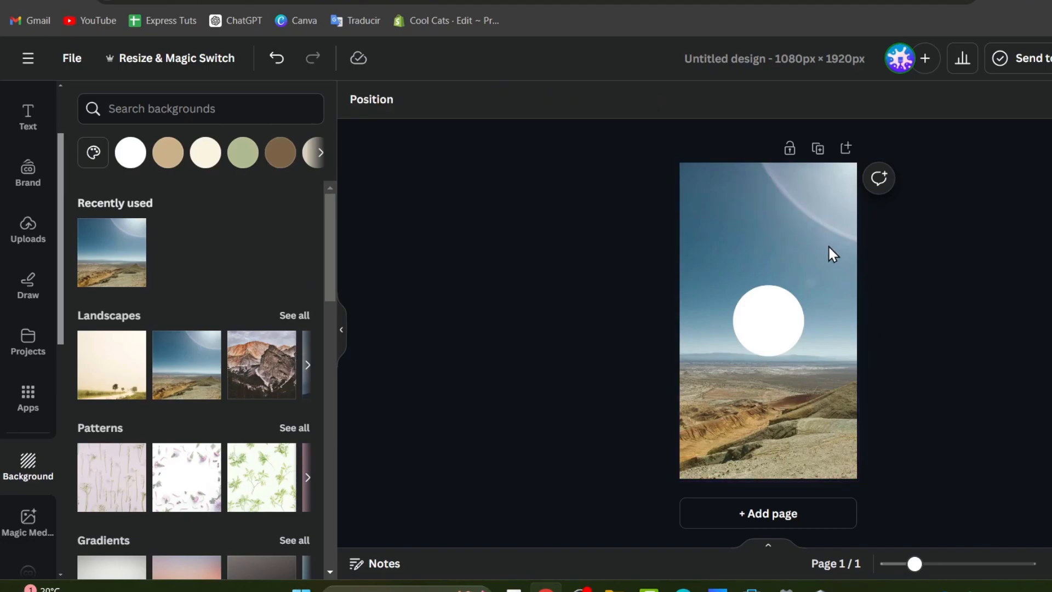
Select the white circle on top of the background.
left_click_drag(929, 227, 608, 201)
left_click_drag(599, 199, 638, 195)
left_click(767, 320)
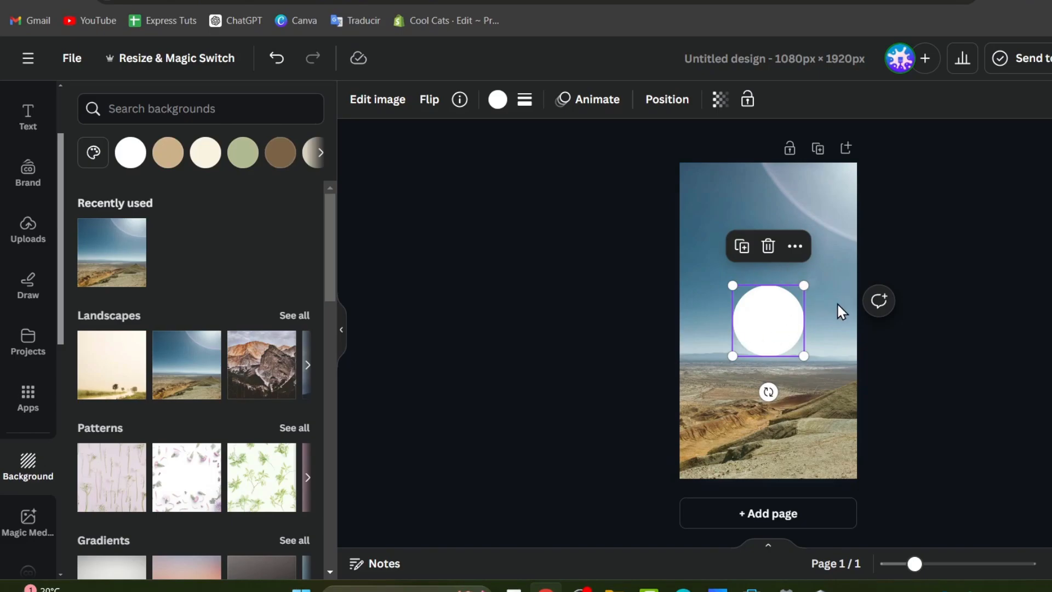
left_click(806, 387)
left_click(763, 343)
left_click(994, 351)
left_click(776, 320)
Move the circle to the page's bottom-left edge and enlarge it.
left_click_drag(794, 343, 697, 438)
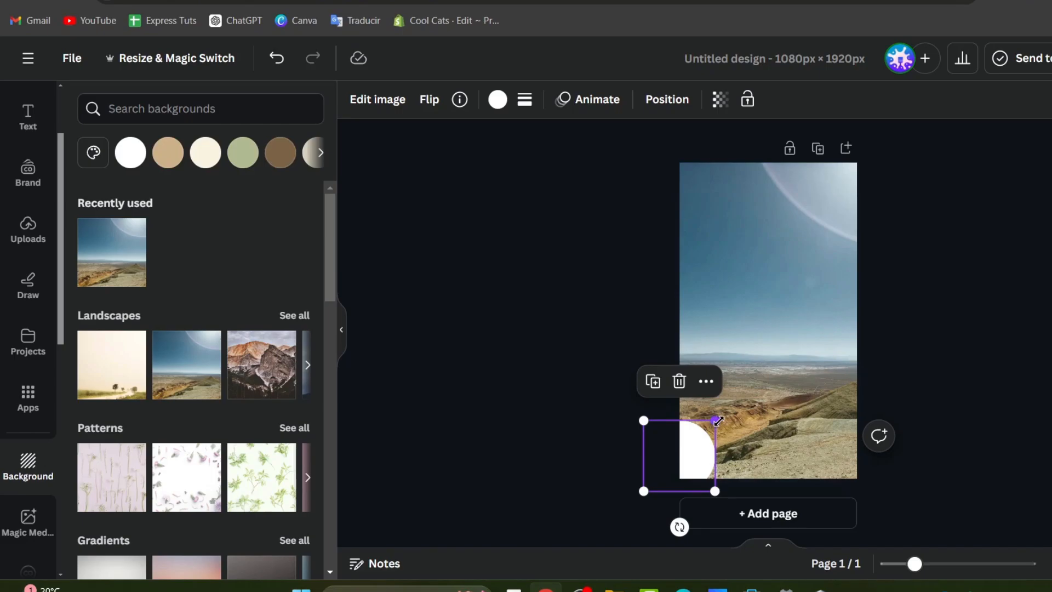
left_click_drag(718, 420, 787, 347)
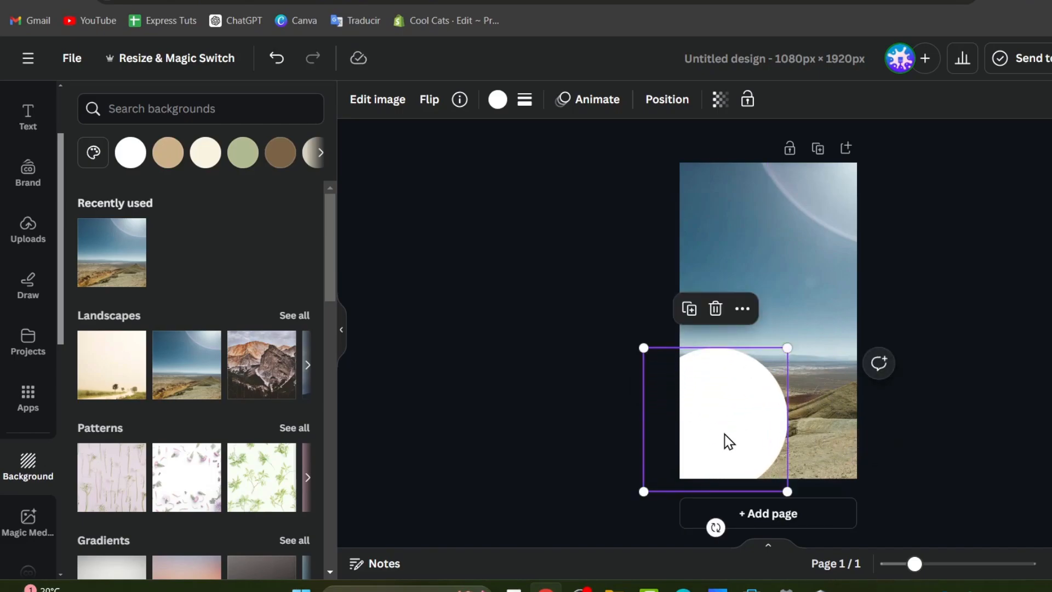
left_click_drag(729, 441, 716, 460)
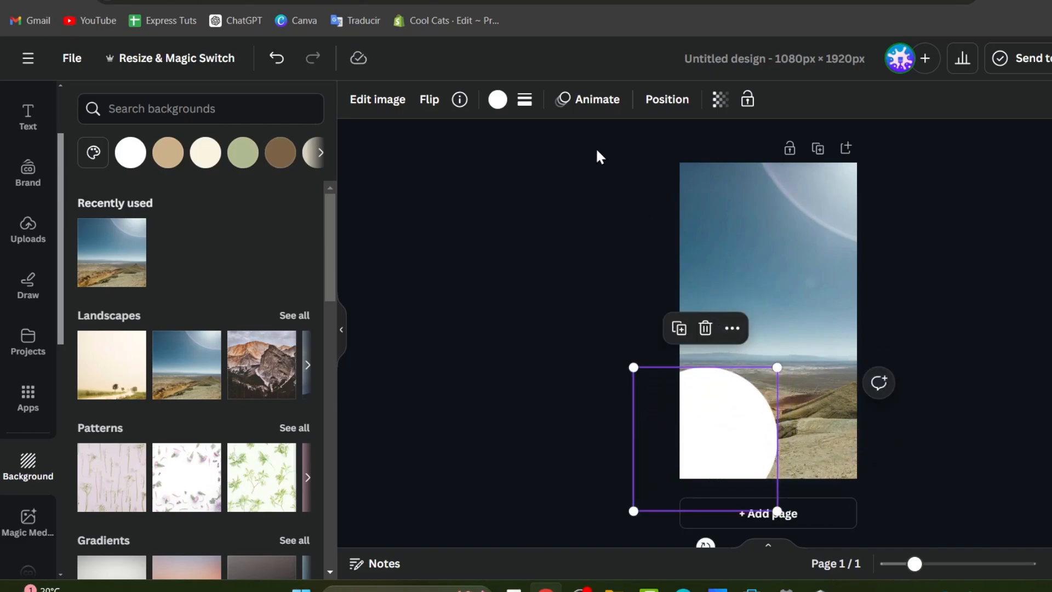
Recolour the circle vivid yellow #E3FF00.
left_click(497, 100)
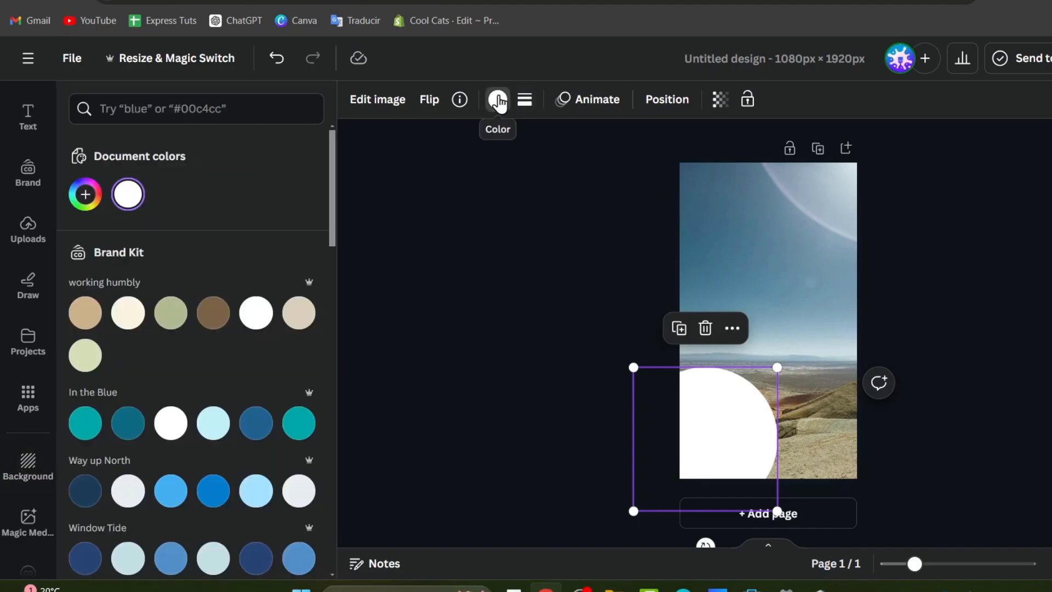
left_click(85, 195)
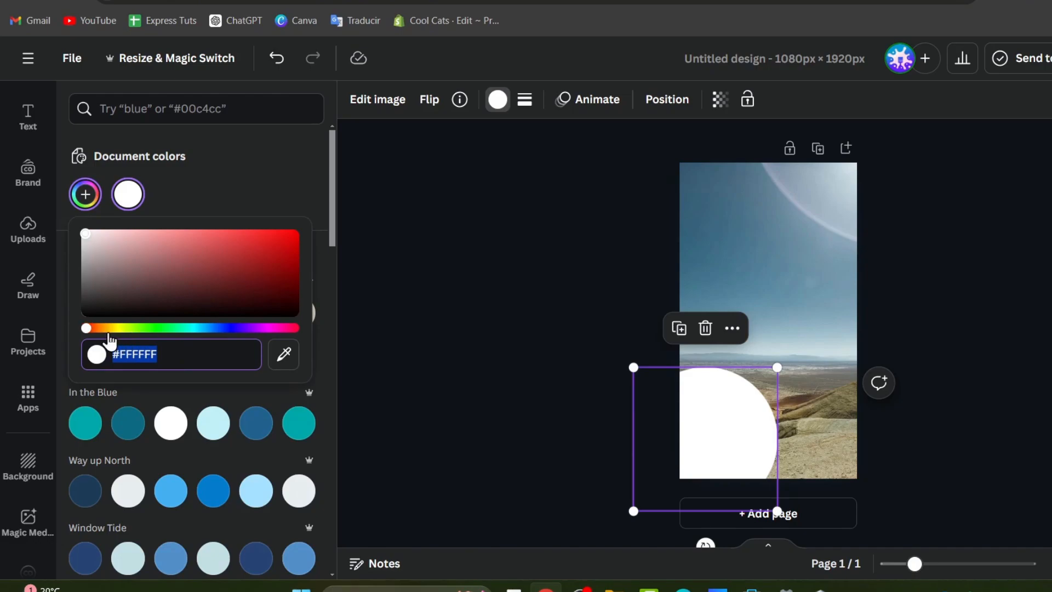
left_click_drag(109, 328, 124, 328)
left_click_drag(84, 234, 350, 221)
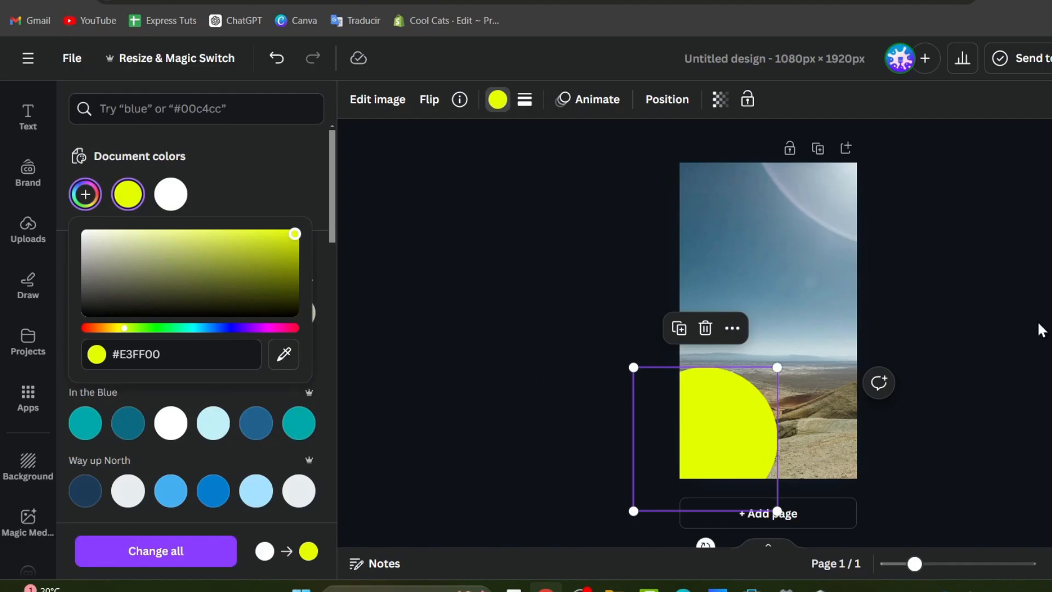
left_click(754, 397)
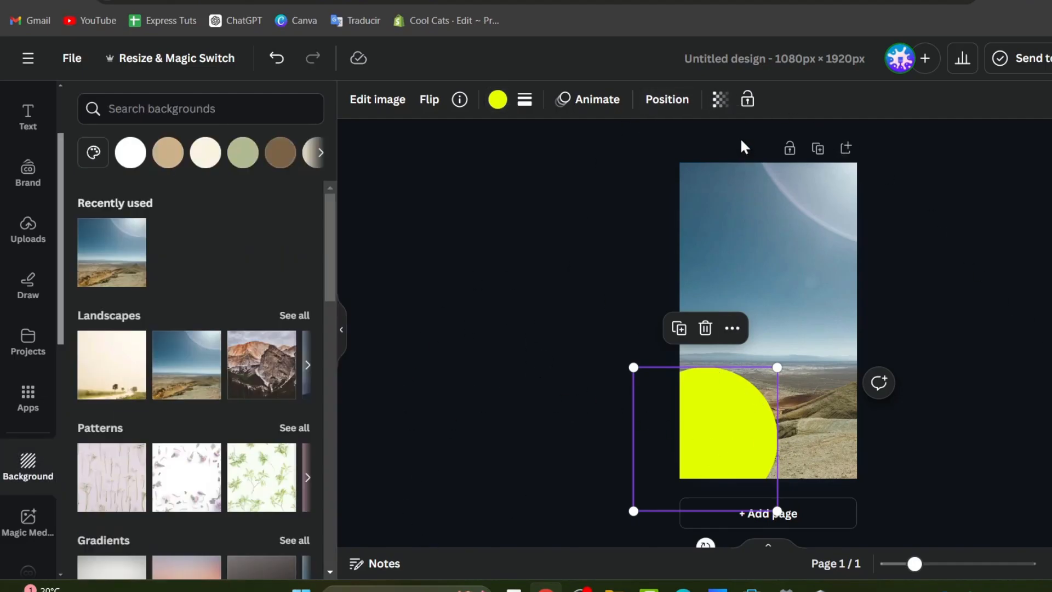
Set the yellow circle's transparency to 35 and deselect it.
left_click(721, 101)
left_click_drag(667, 174, 608, 184)
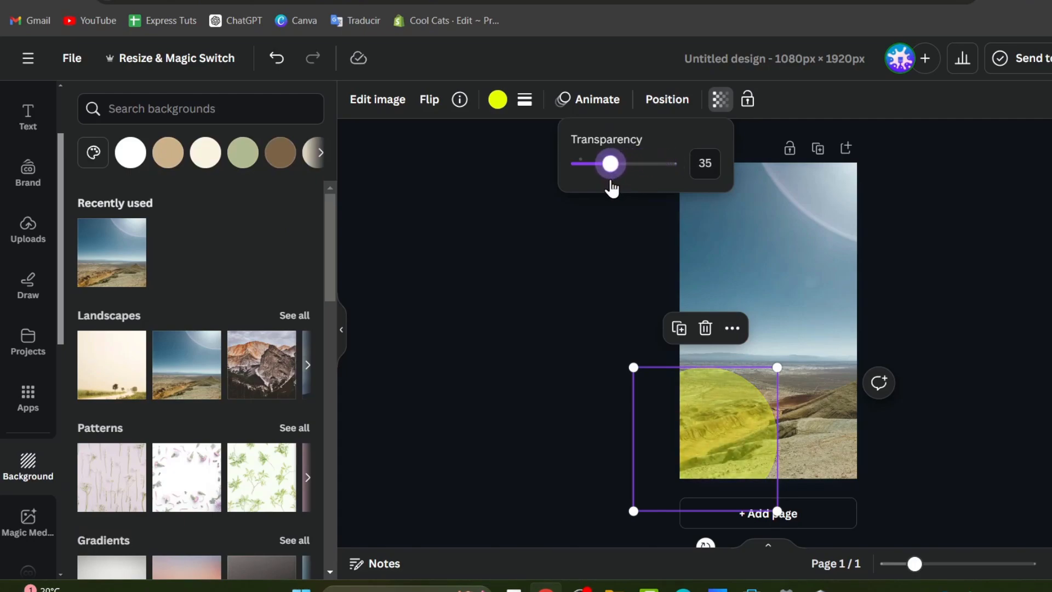
left_click(602, 244)
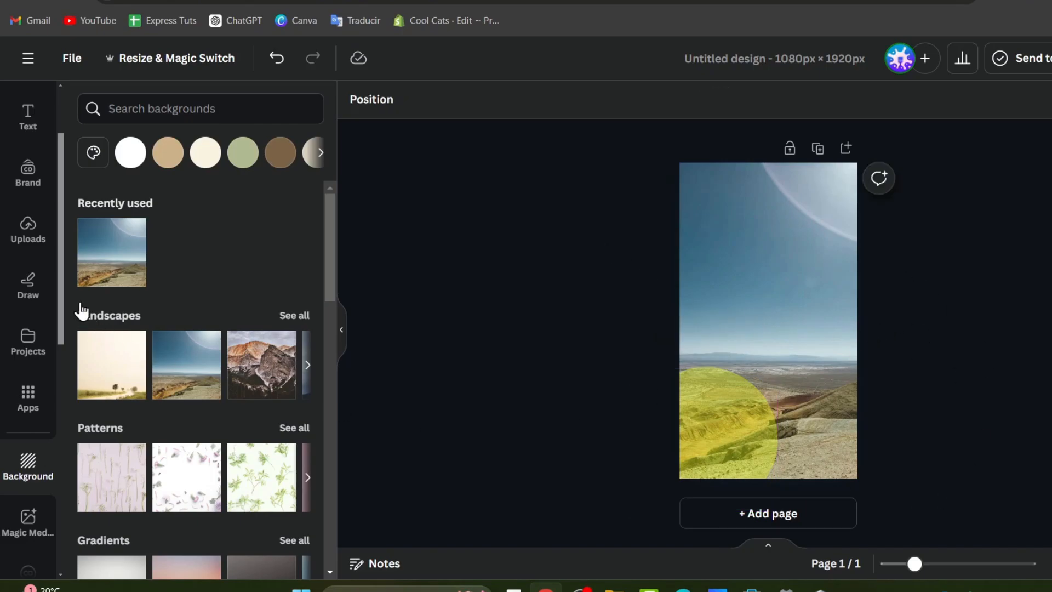
scroll(24, 181, "up", 3)
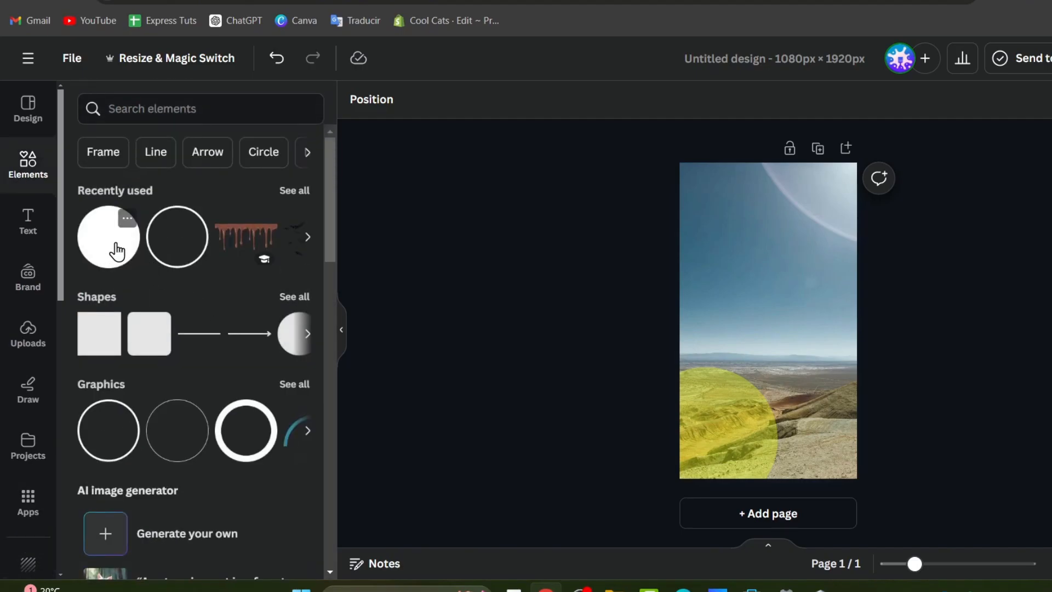
Add an outlined circle, enlarge it, and place it off the top-left corner.
left_click(175, 234)
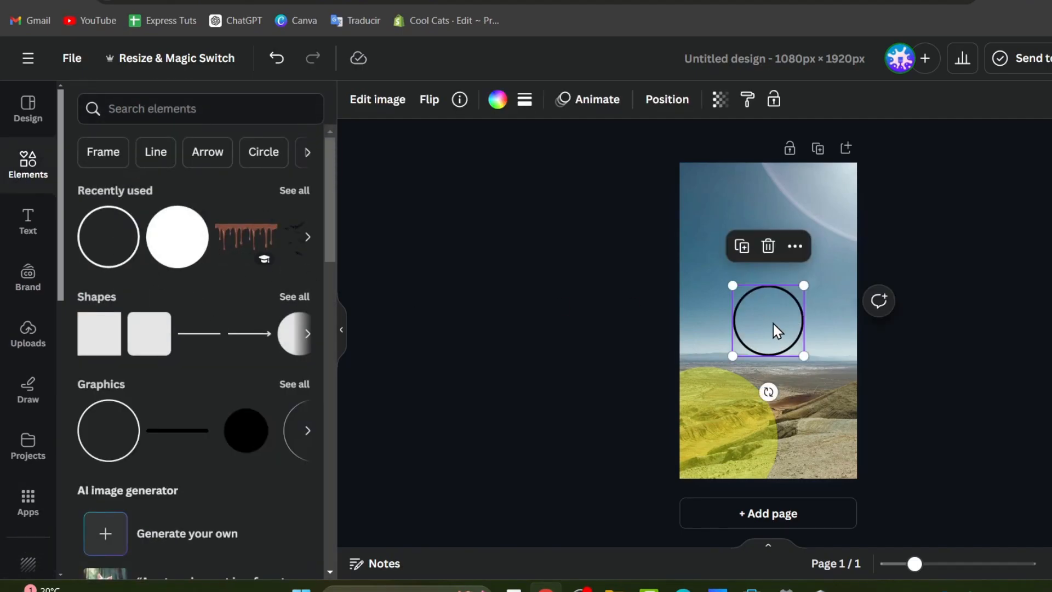
left_click_drag(775, 329, 746, 294)
left_click_drag(789, 332, 856, 379)
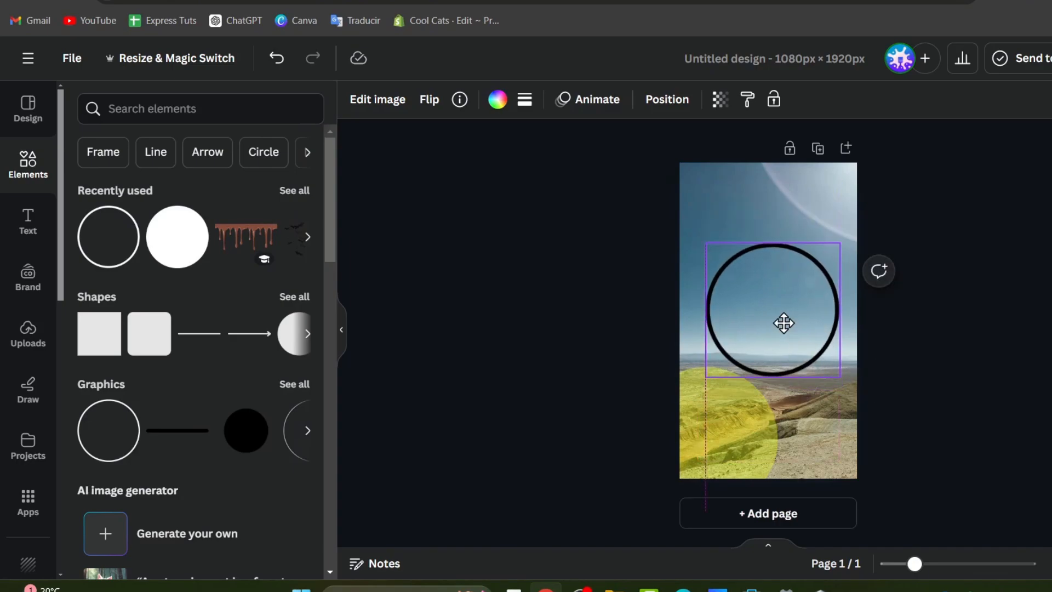
left_click_drag(782, 322, 700, 218)
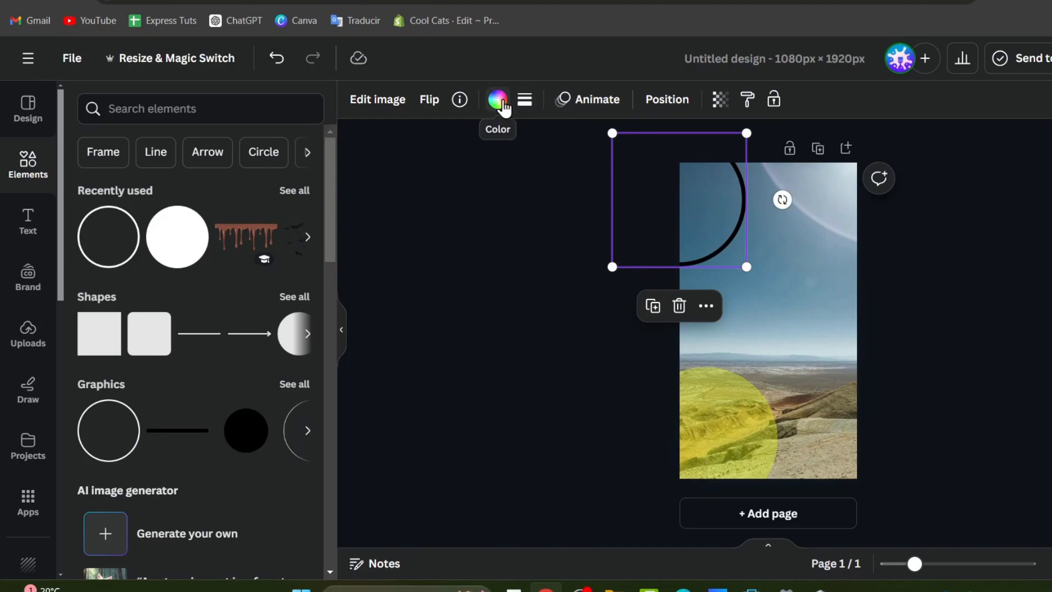
Recolour the ring bright blue #0094FF.
left_click(499, 102)
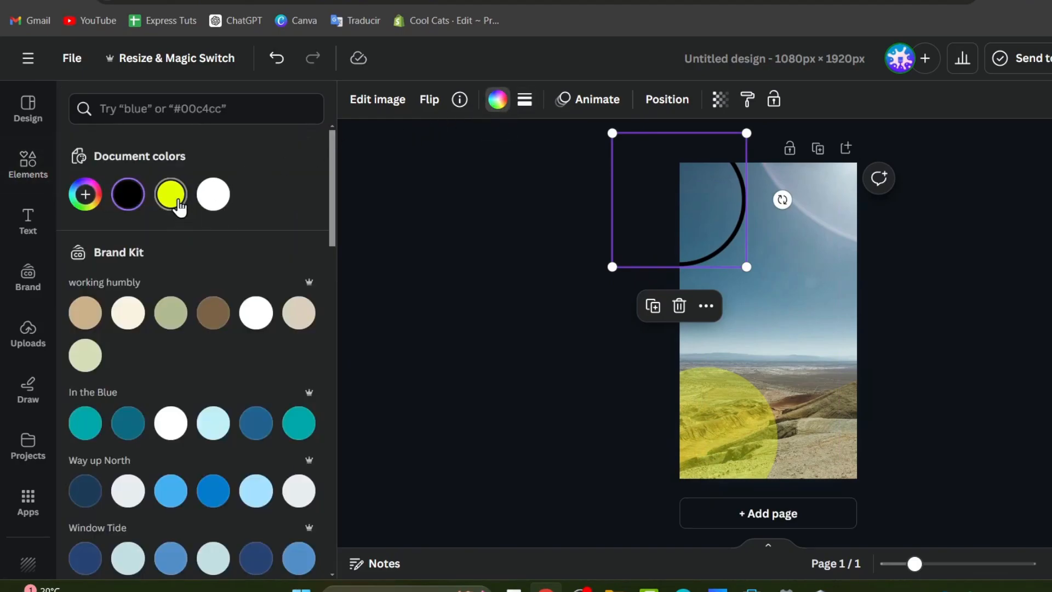
left_click(81, 198)
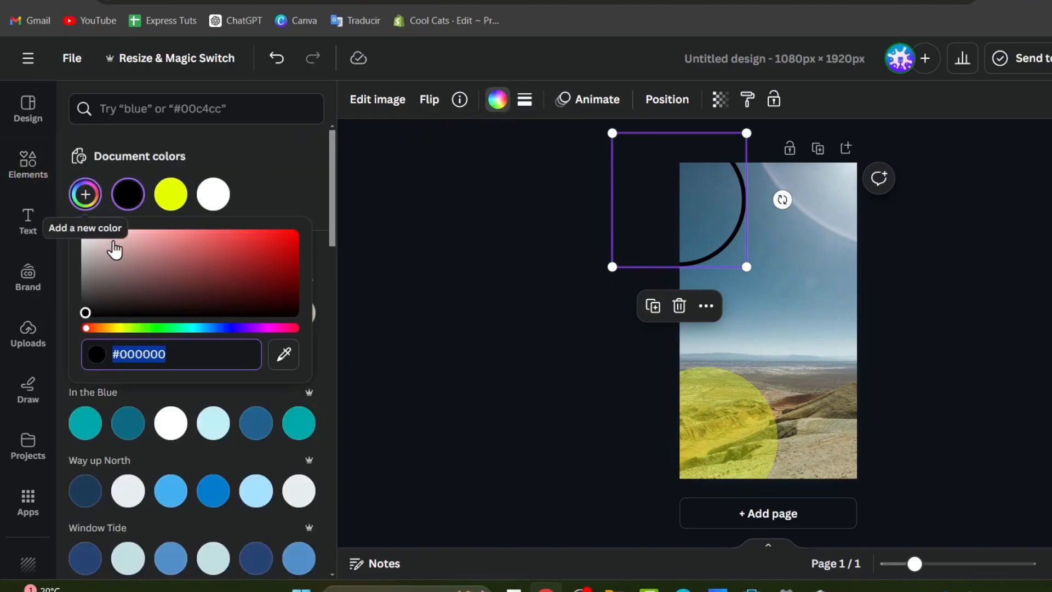
left_click(209, 313)
left_click(213, 328)
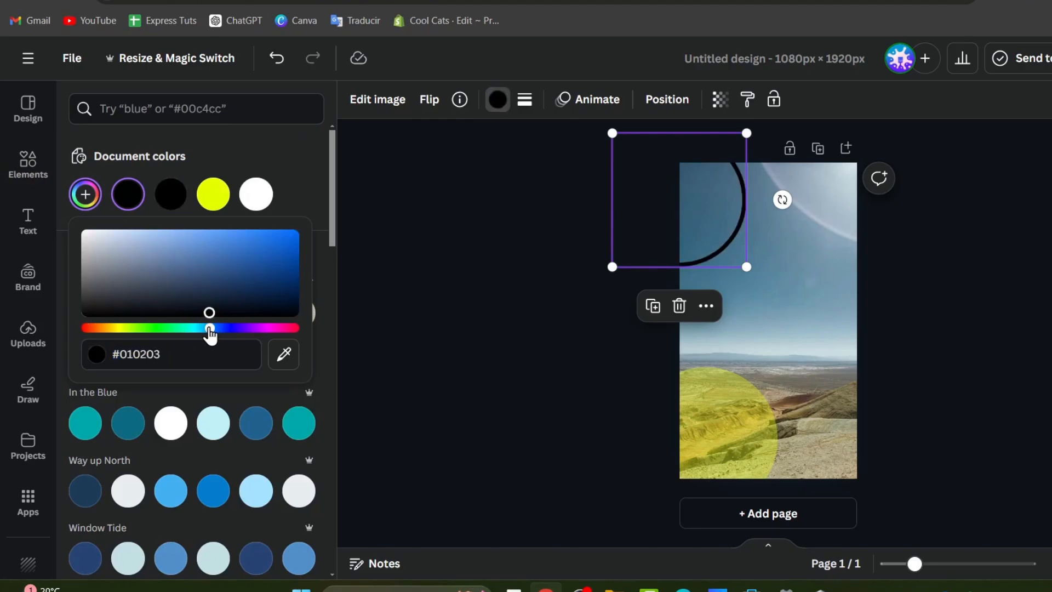
left_click_drag(209, 270, 304, 221)
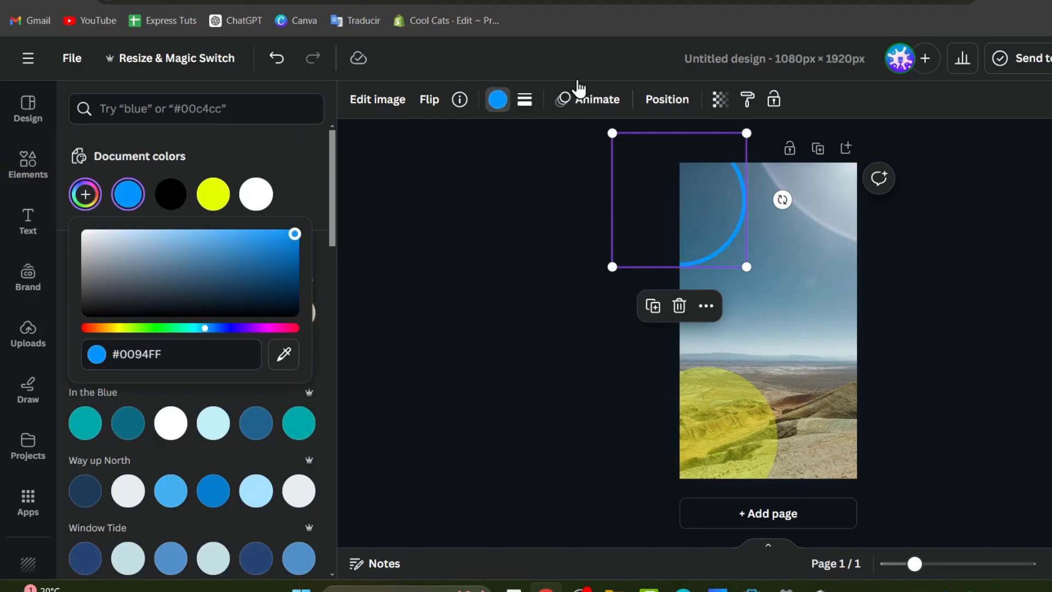
Lower the blue ring's transparency to about 49 and deselect it.
left_click(719, 99)
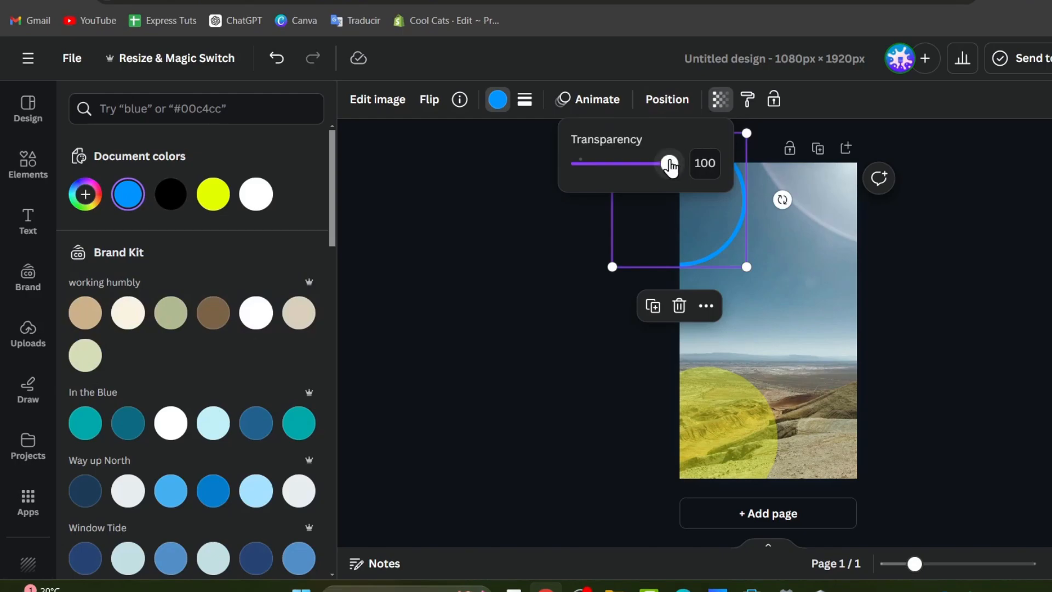
left_click_drag(670, 164, 624, 180)
left_click(521, 276)
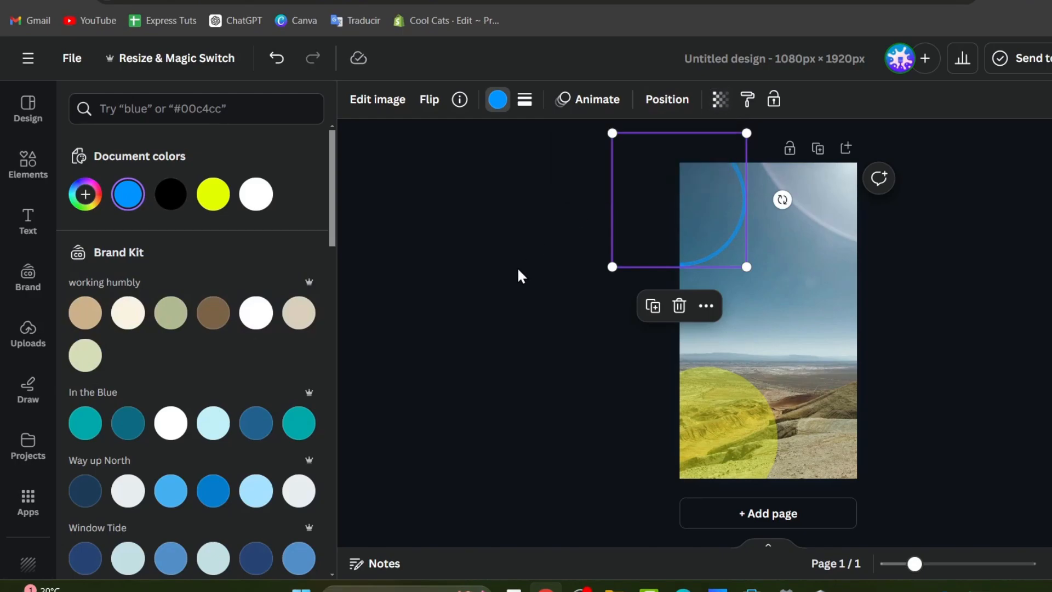
left_click(581, 319)
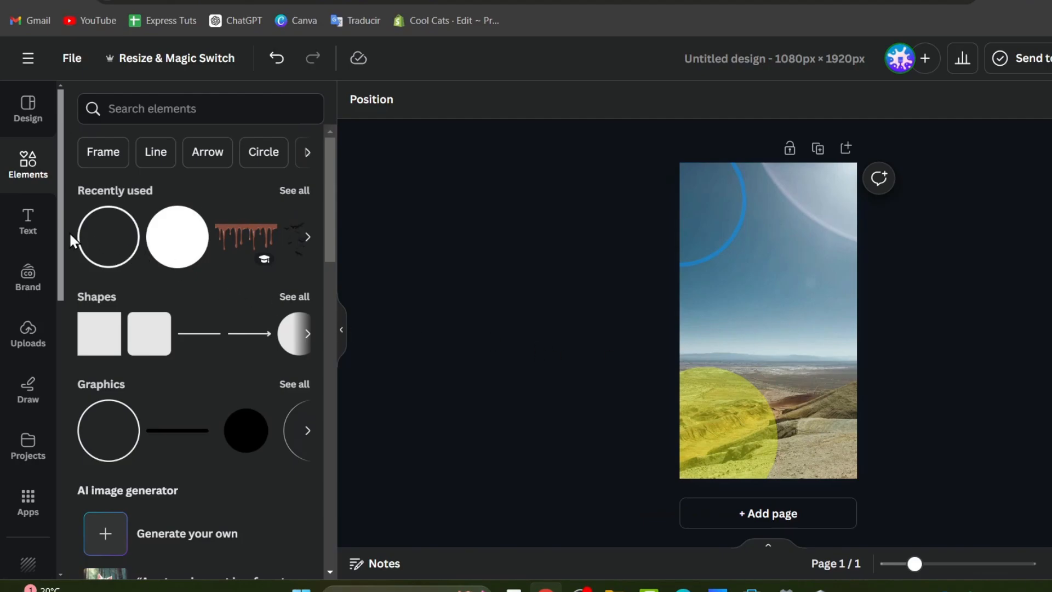
Bring up the text styles panel and browse the options.
left_click(17, 222)
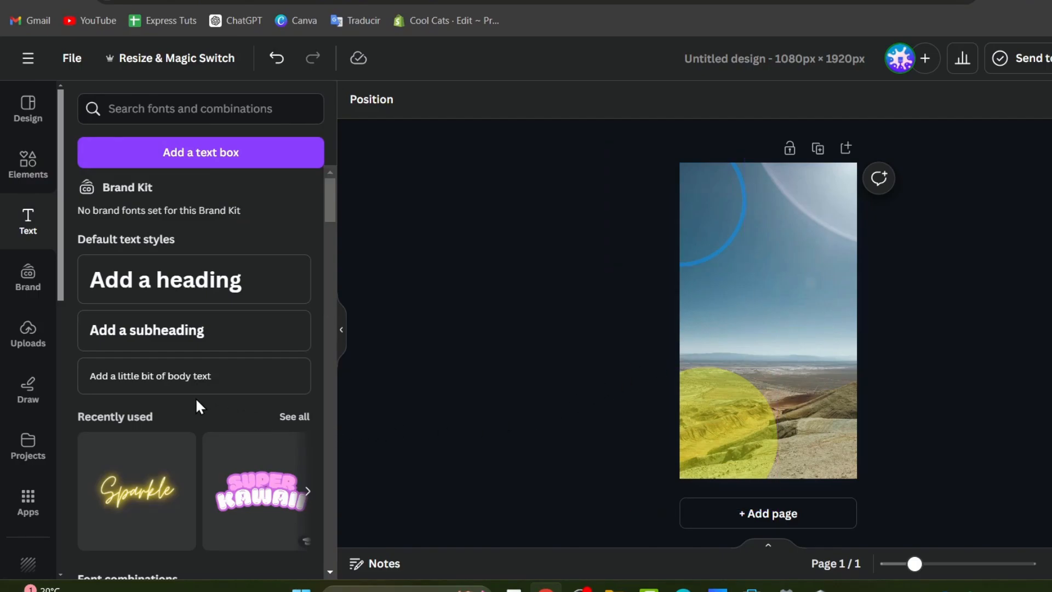
scroll(196, 403, "down", 2)
scroll(196, 403, "up", 2)
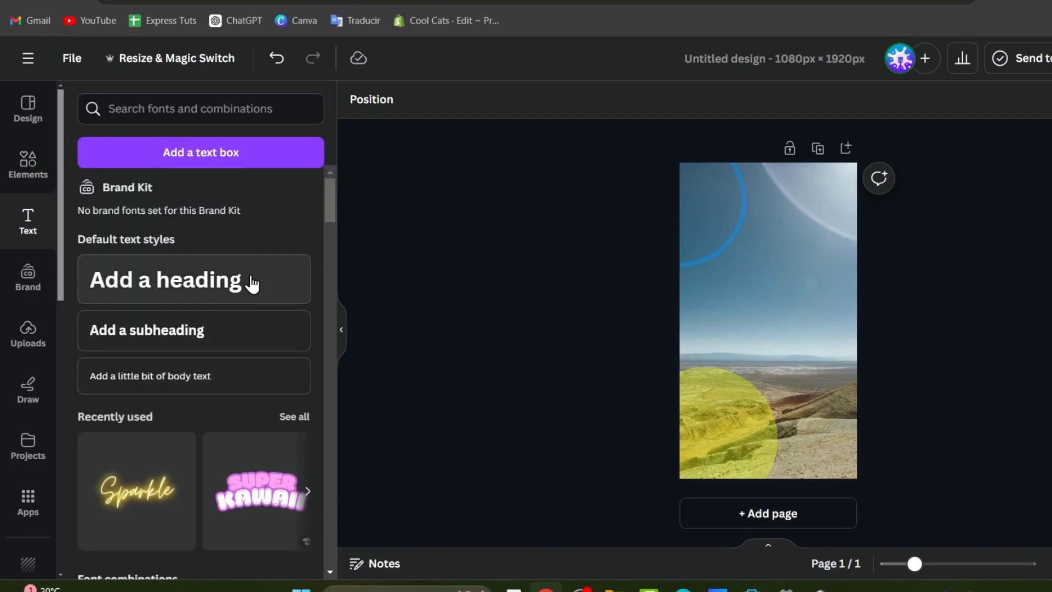
scroll(254, 329, "down", 8)
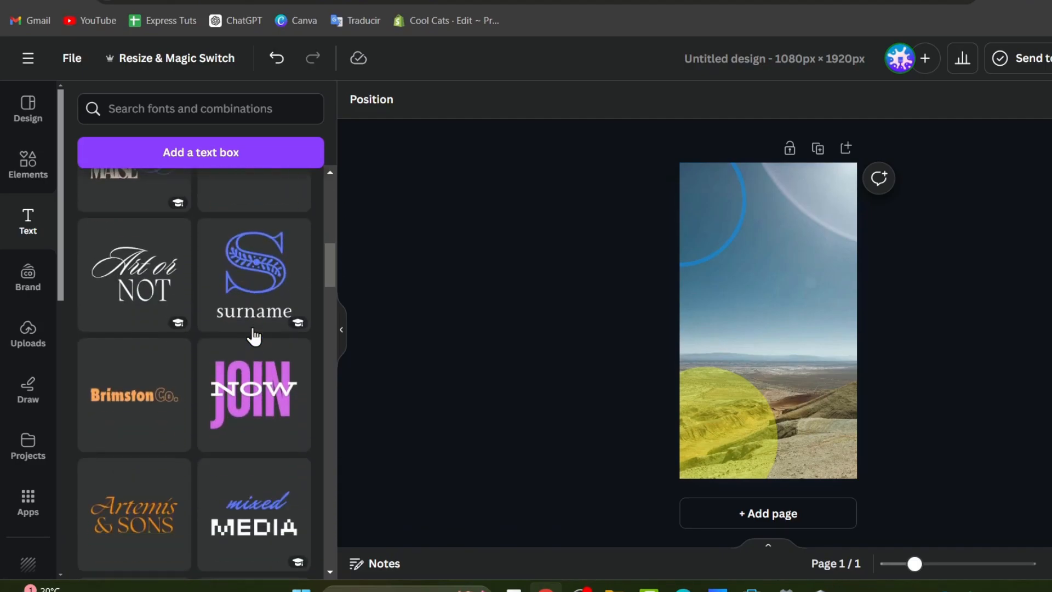
scroll(252, 337, "up", 10)
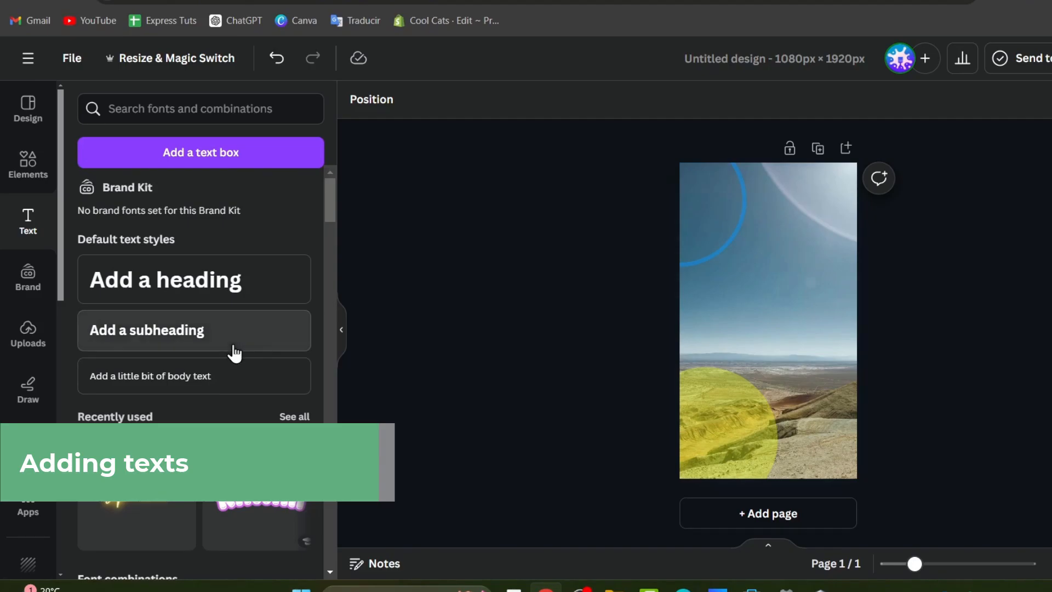
Insert the default 'Add a subheading' text box onto the page.
left_click(191, 330)
scroll(951, 317, "up", 2, "ctrl")
scroll(952, 334, "down", 2, "ctrl")
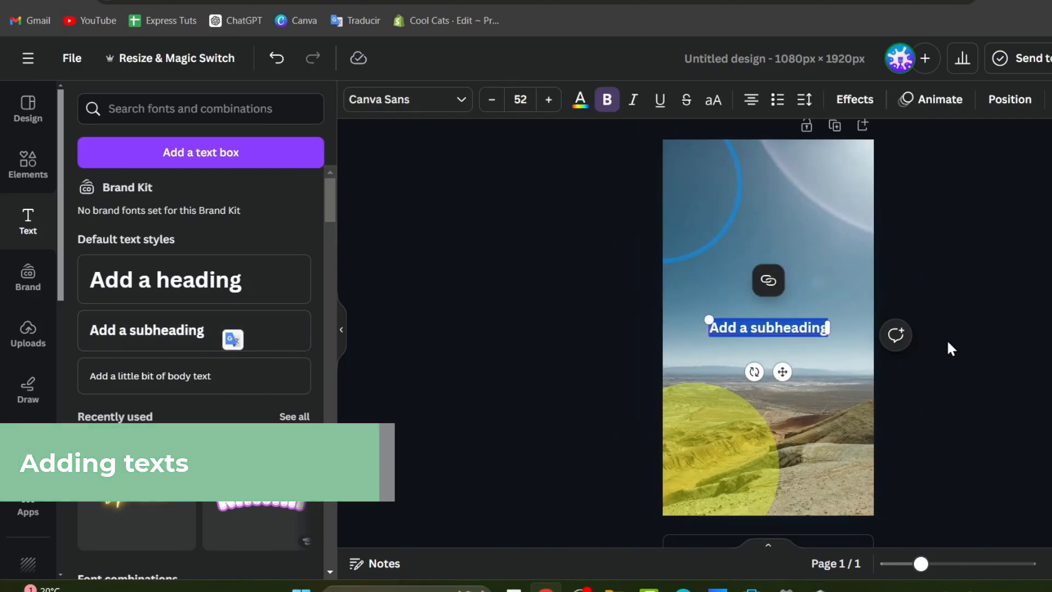
scroll(947, 341, "up", 2)
scroll(947, 343, "down", 2)
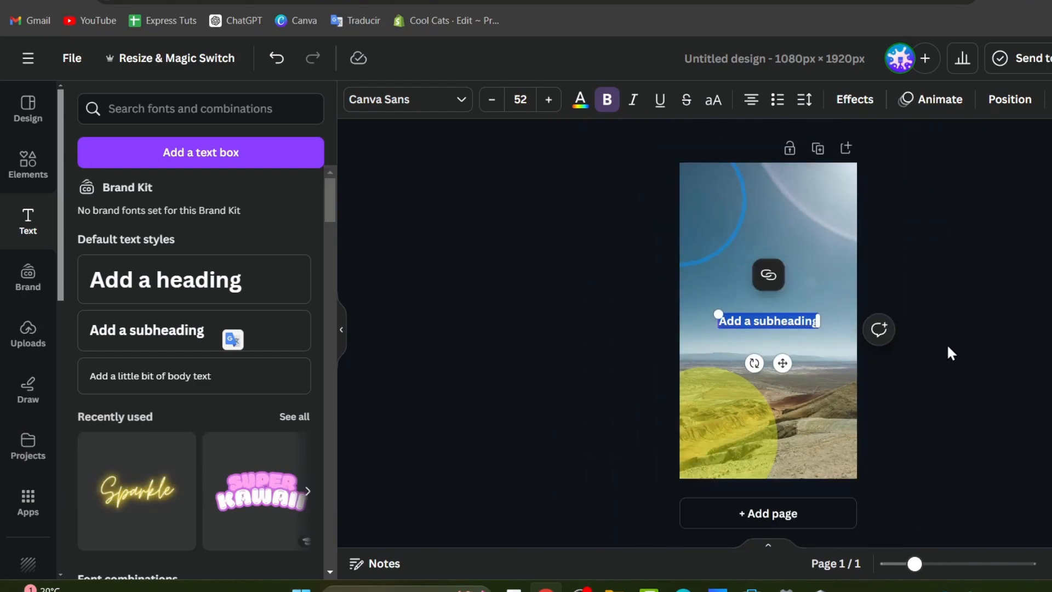
scroll(947, 344, "up", 3)
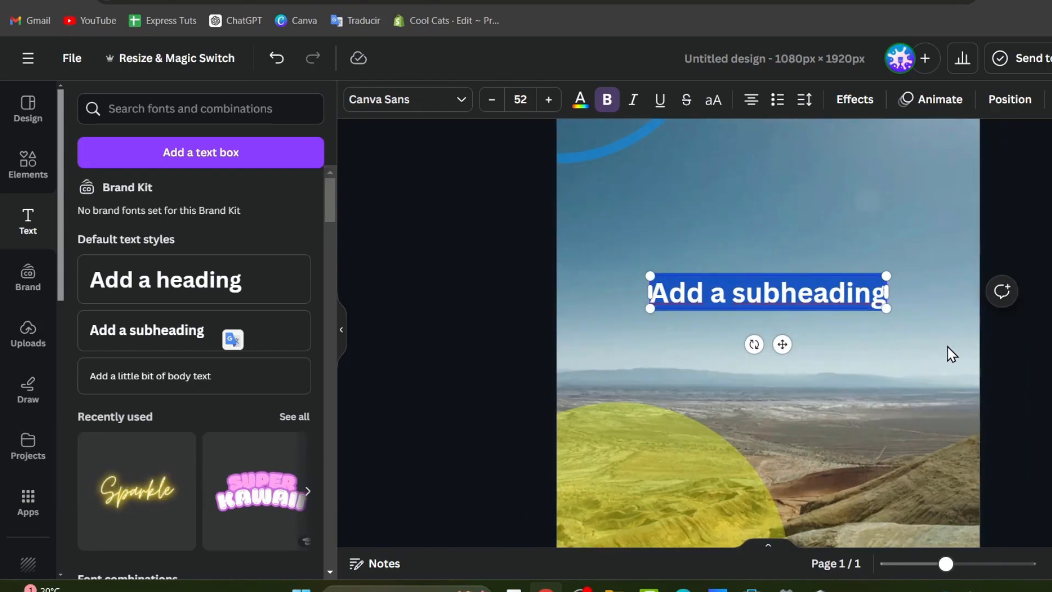
scroll(952, 353, "down", 2)
scroll(952, 356, "up", 3)
scroll(952, 359, "down", 3)
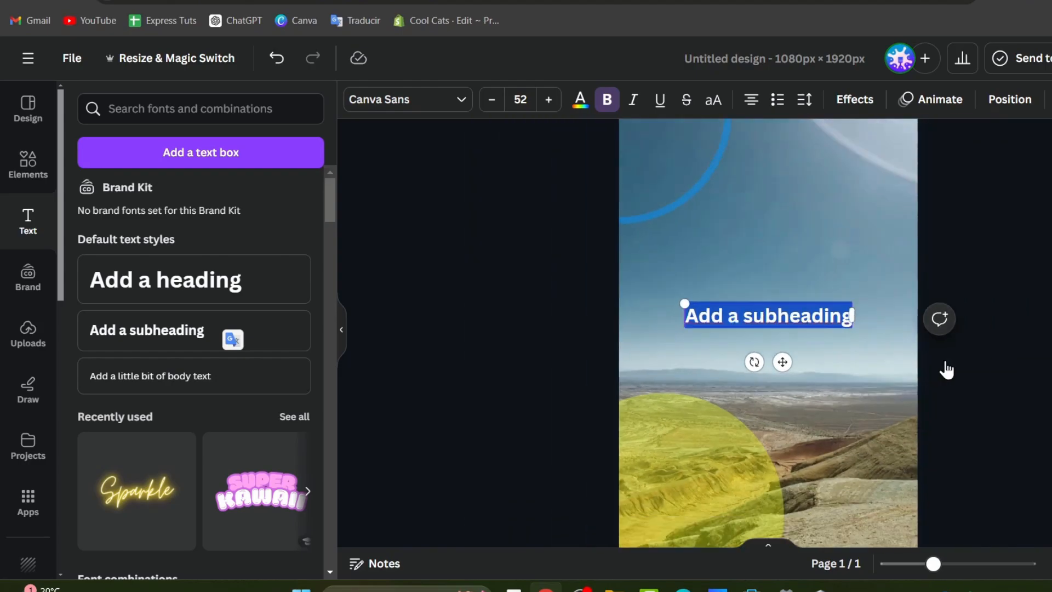
scroll(946, 368, "down", 1)
scroll(943, 373, "up", 1)
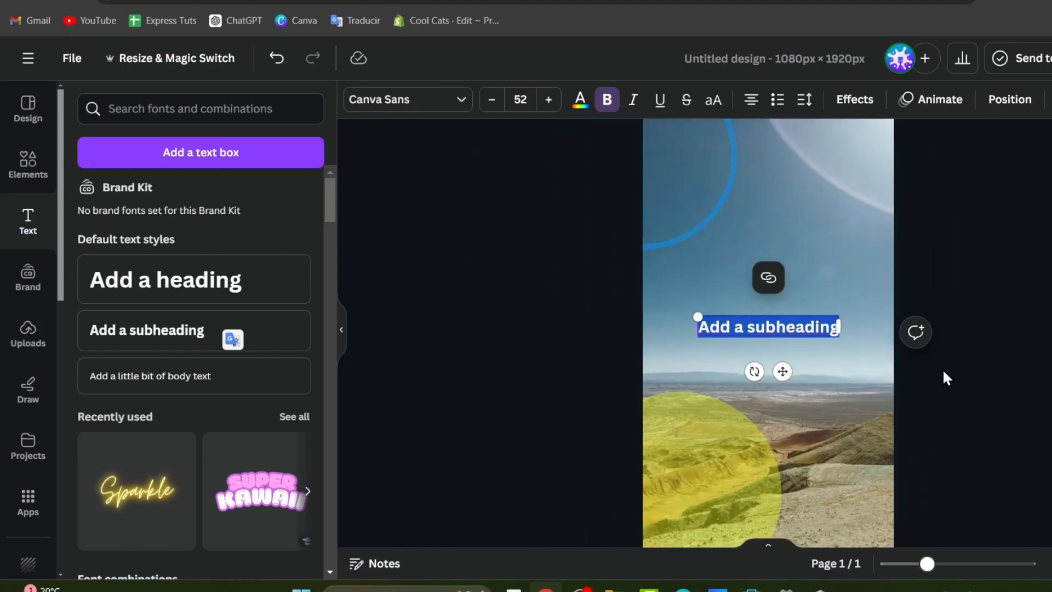
scroll(854, 328, "up", 2)
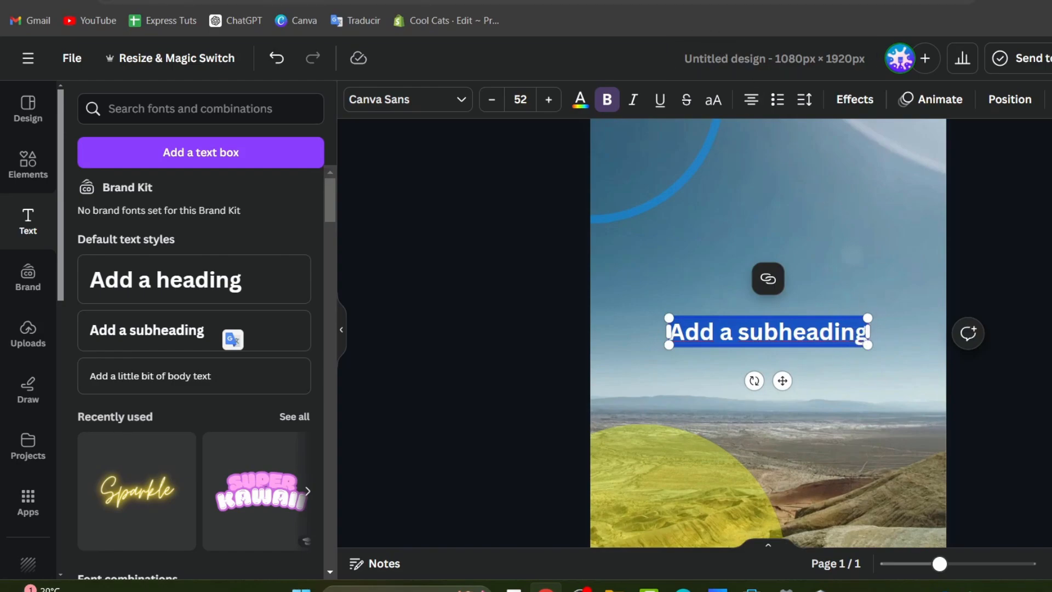
Open ChatGPT in a new tab and request four 15-second history trivia reels with multiple-choice questions.
key("ctrl+t")
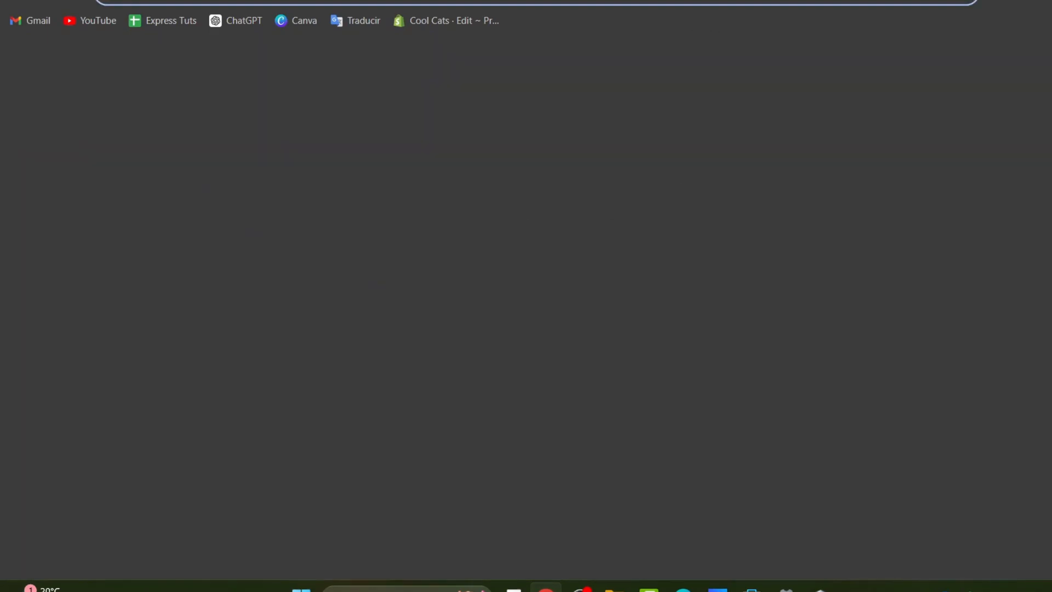
type("canva.com")
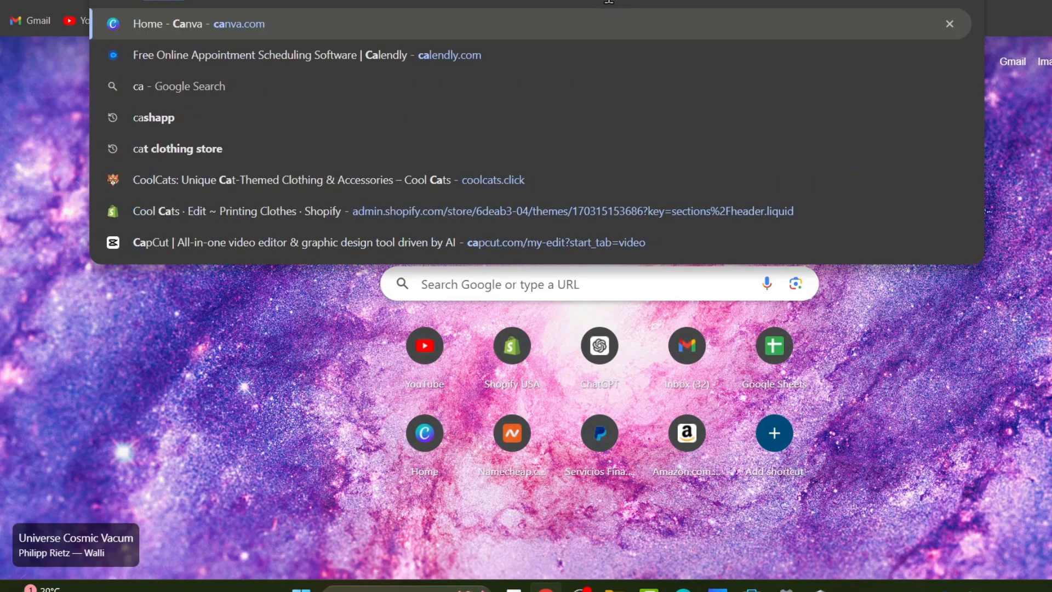
key("ctrl+a")
type("ch")
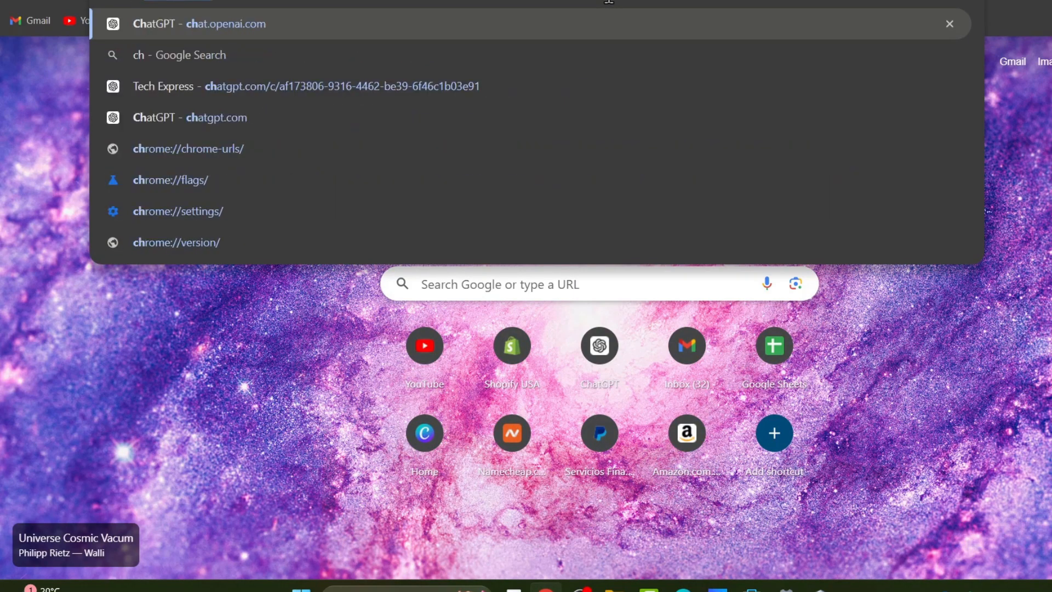
key("Return")
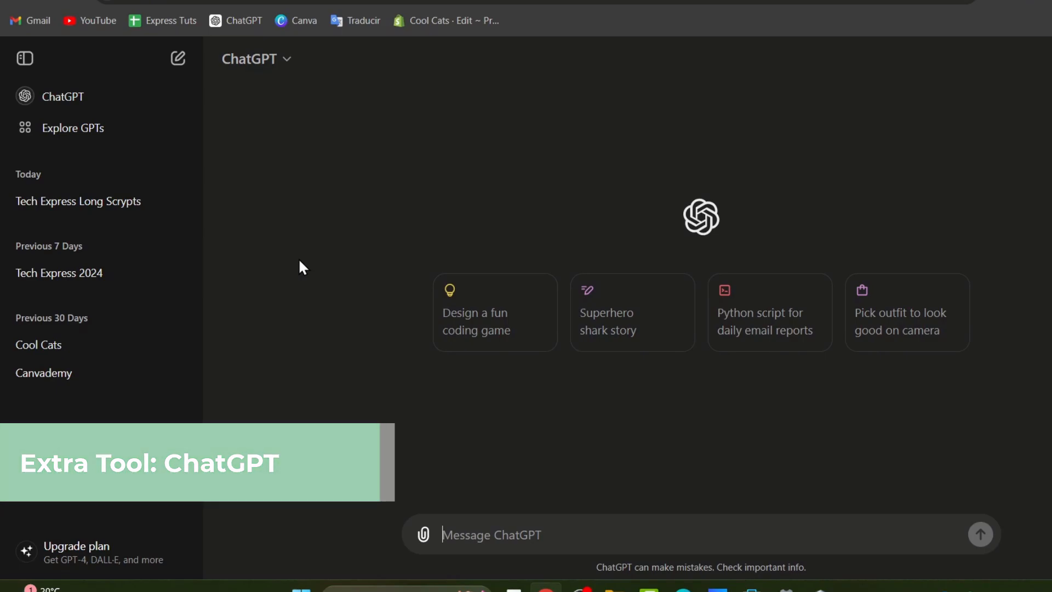
type("create a ")
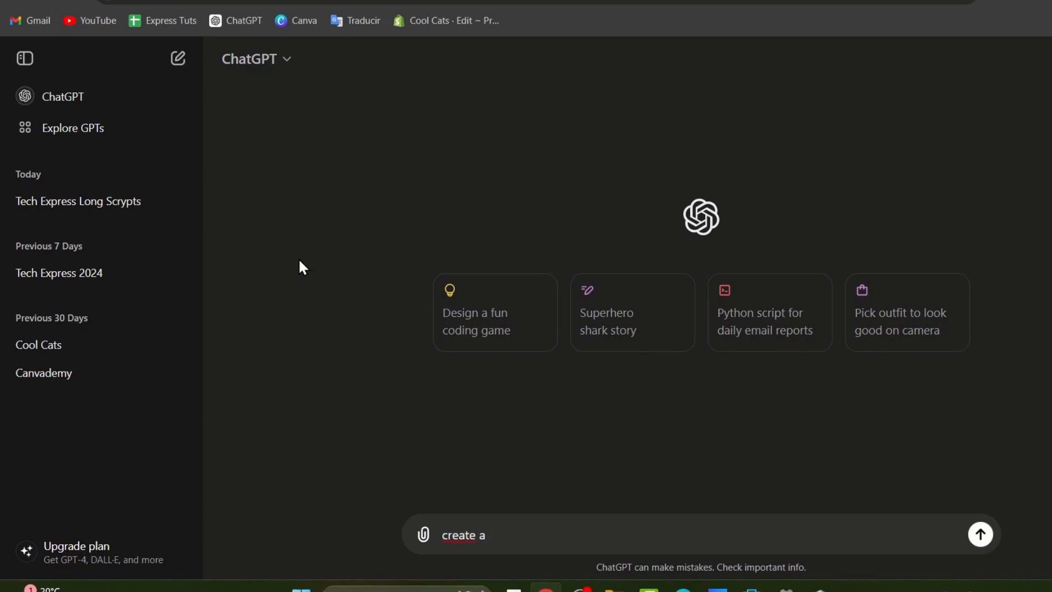
type("4 vide")
type("os 15 length long for Ig reels about trivia from History, so give me 4 questions with 4 multiple possible answers (with the right one)")
key("Return")
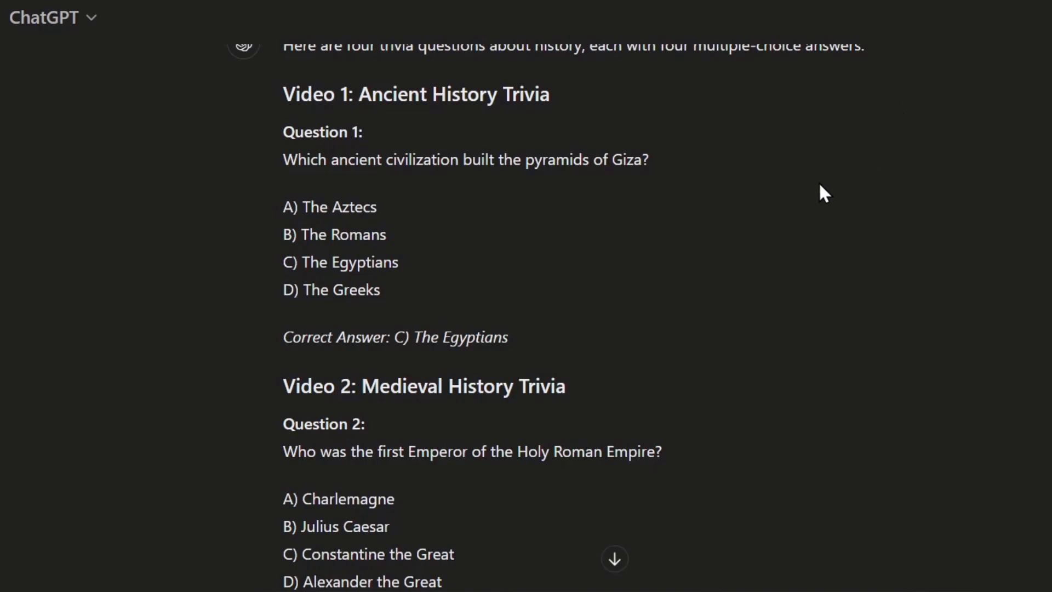
Select and copy Question 1 about who built the pyramids of Giza.
scroll(819, 185, "up", 3)
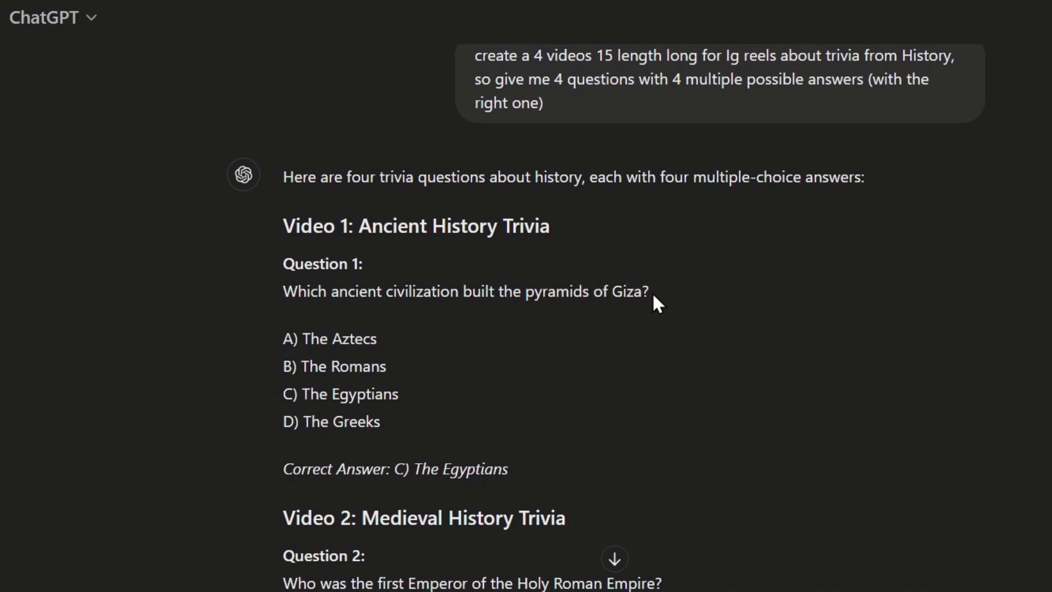
left_click_drag(653, 295, 607, 299)
left_click_drag(408, 396, 283, 415)
left_click_drag(640, 291, 272, 294)
key("ctrl+c")
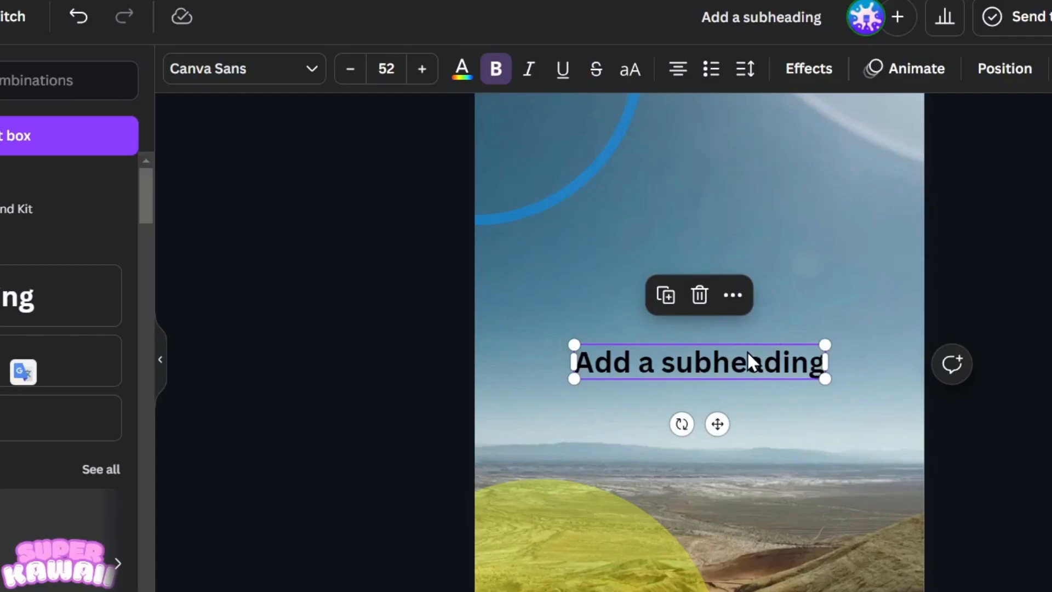
Replace the subheading with the pasted Giza question, shrink it and centre it higher up.
double_click(747, 359)
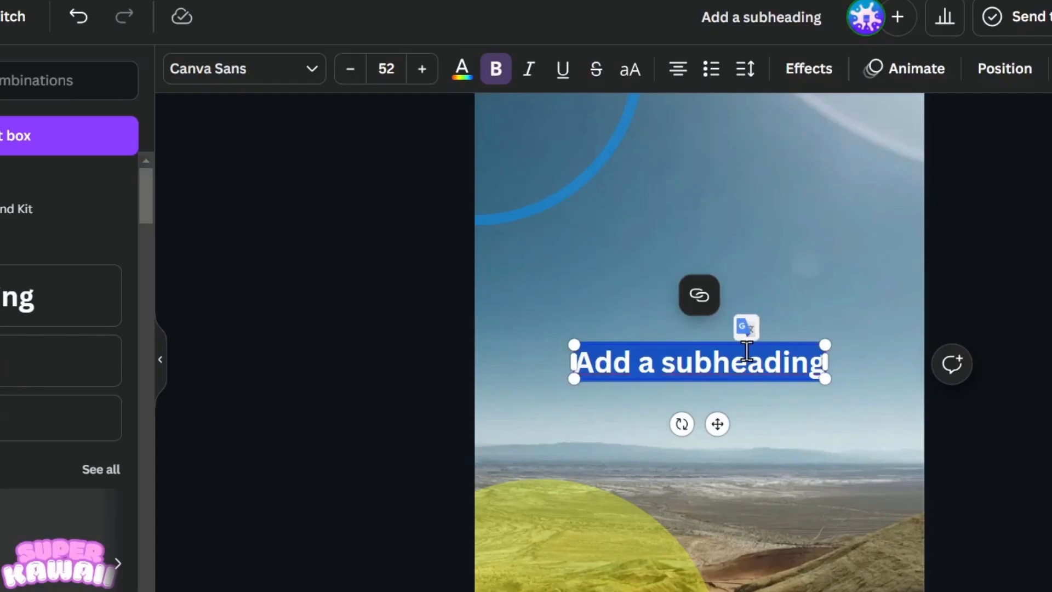
key("ctrl+v")
left_click(976, 412)
left_click_drag(840, 371, 857, 264)
left_click_drag(928, 301, 864, 292)
left_click_drag(789, 279, 817, 255)
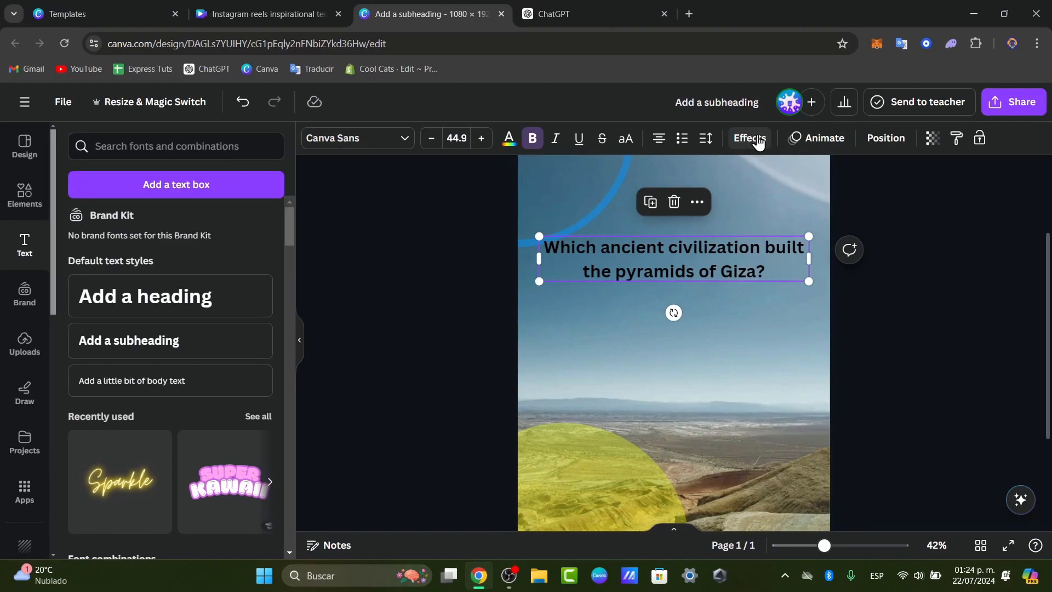
left_click(679, 88)
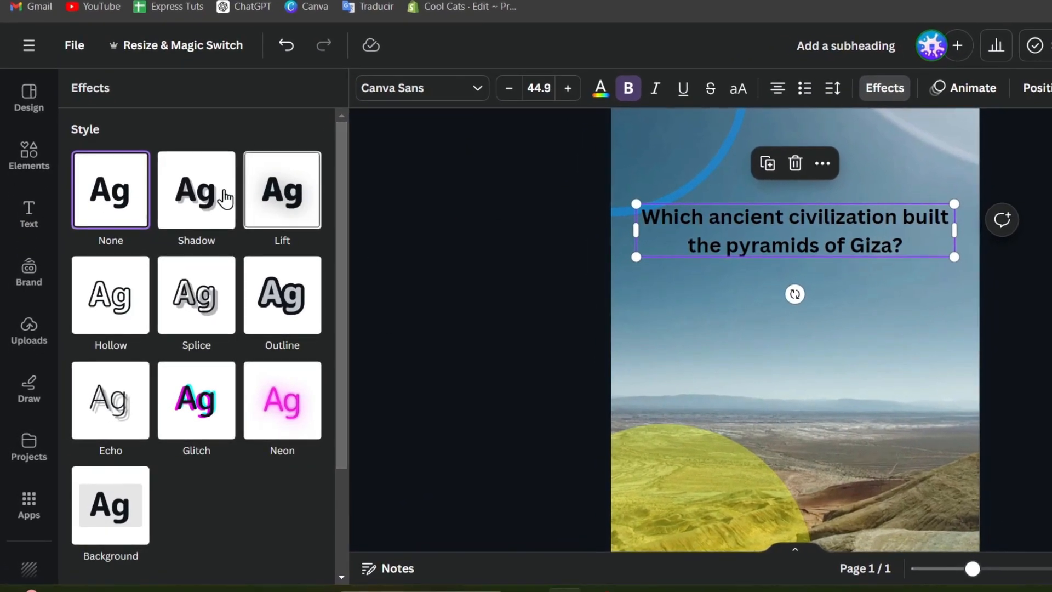
Preview Lift, Outline, Glitch and Neon, then apply Echo (offset 50, direction -45) to the question.
left_click(283, 203)
left_click(305, 343)
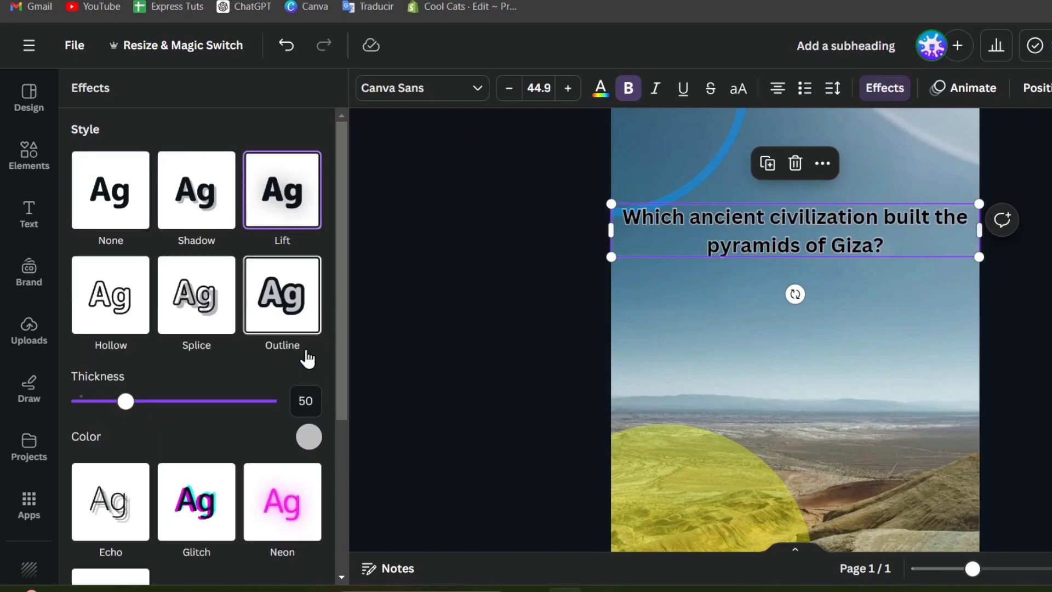
left_click(224, 490)
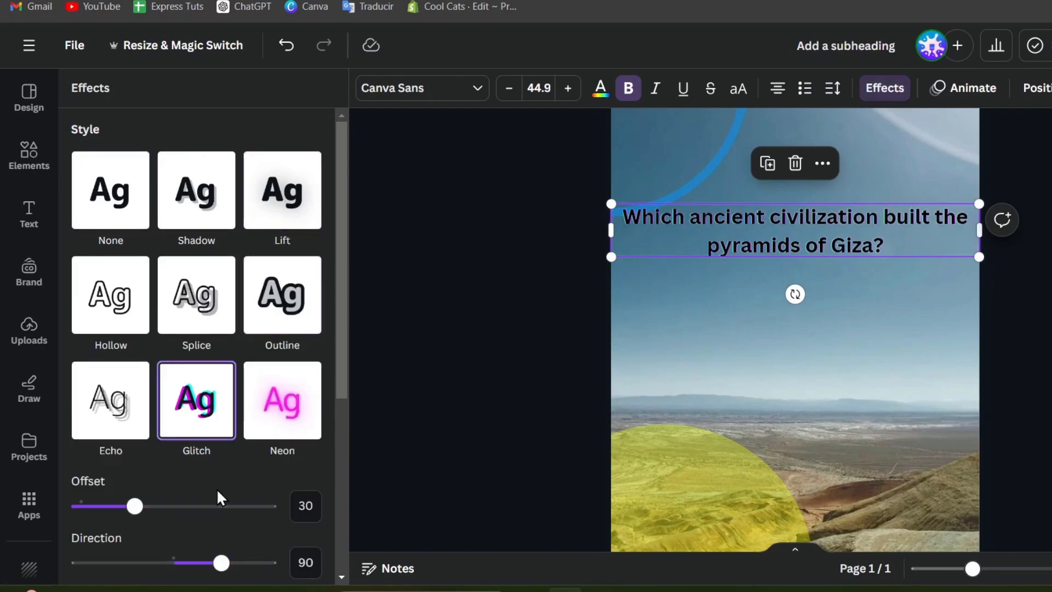
left_click(286, 422)
left_click(132, 408)
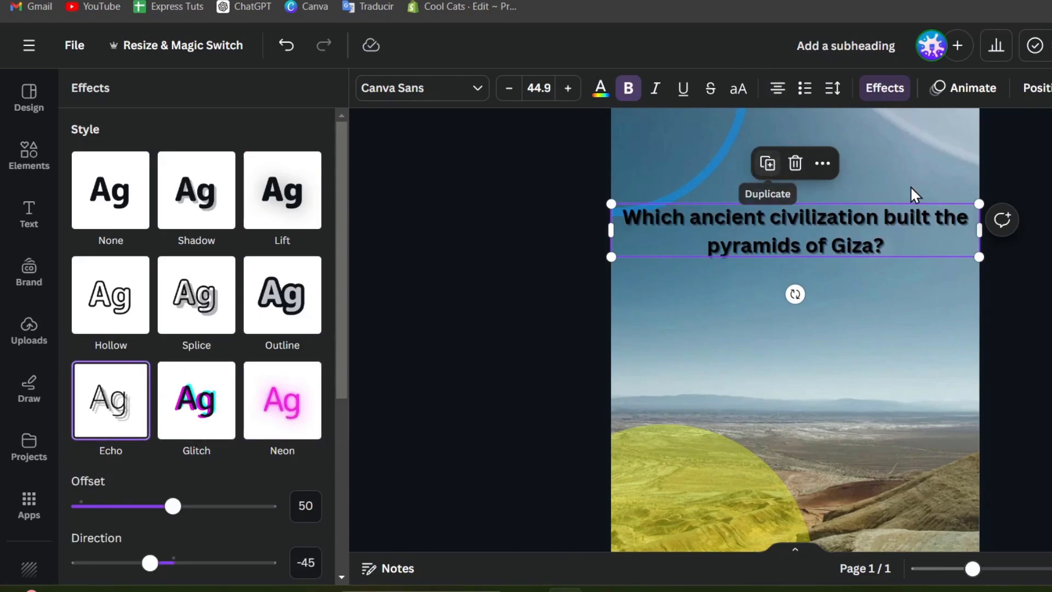
scroll(269, 322, "down", 5)
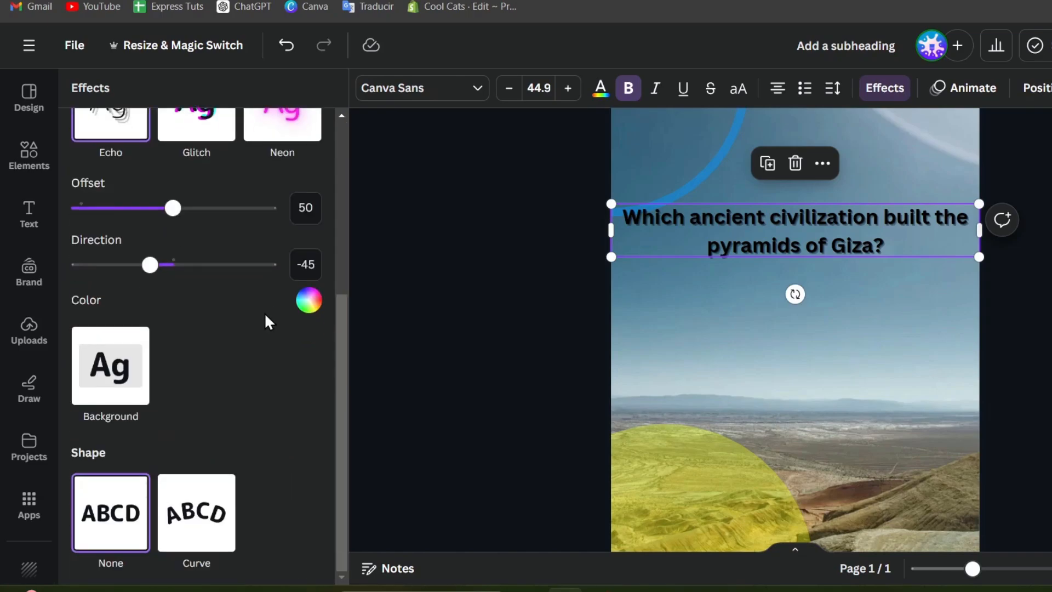
left_click(854, 215)
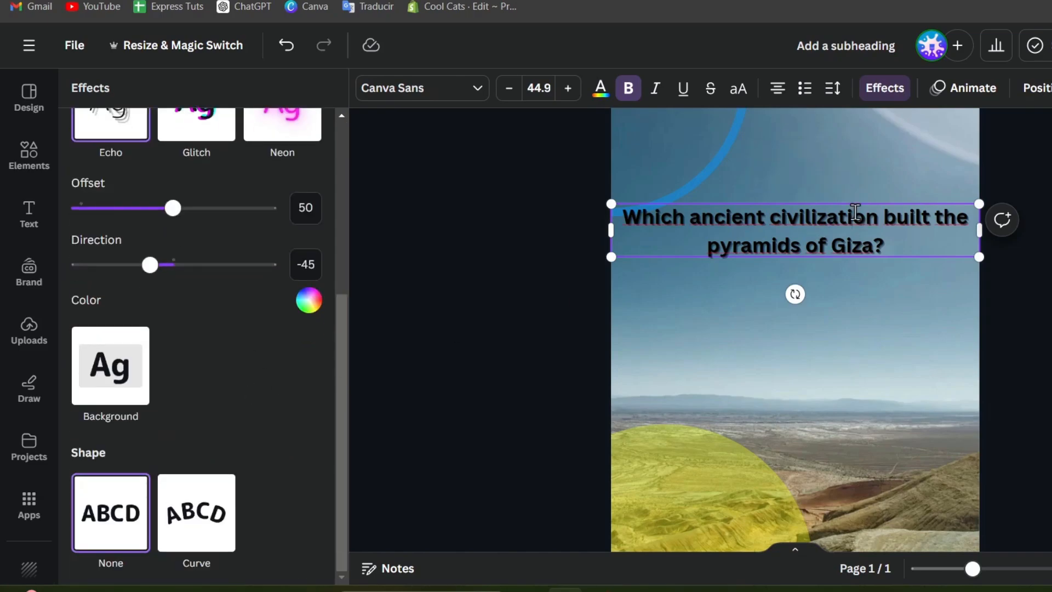
key("BackSpace")
left_click(1010, 341)
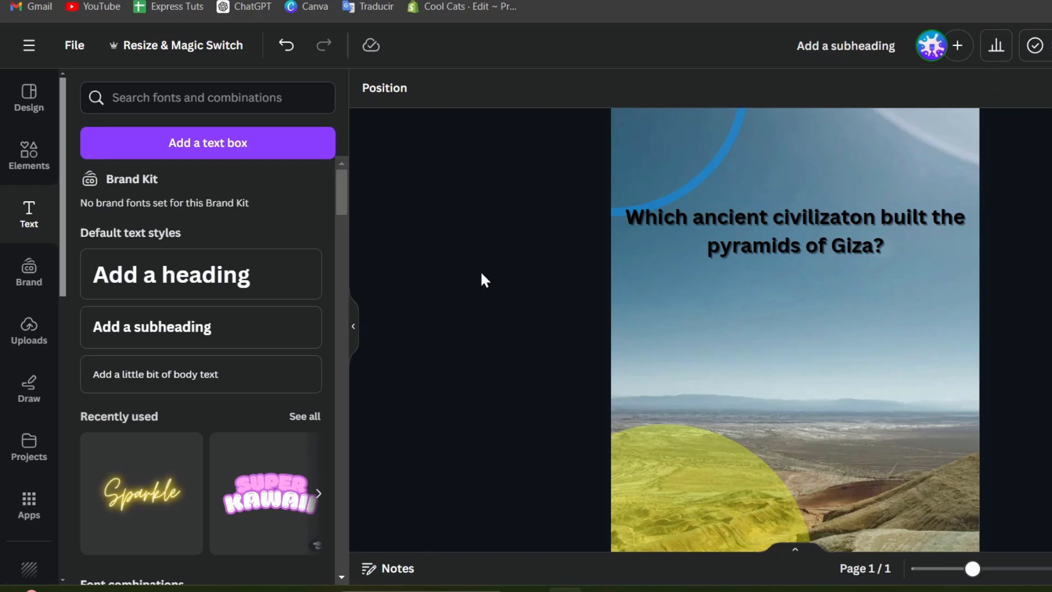
Delete the old question text box and scroll the Text panel's font combinations.
left_click(745, 235)
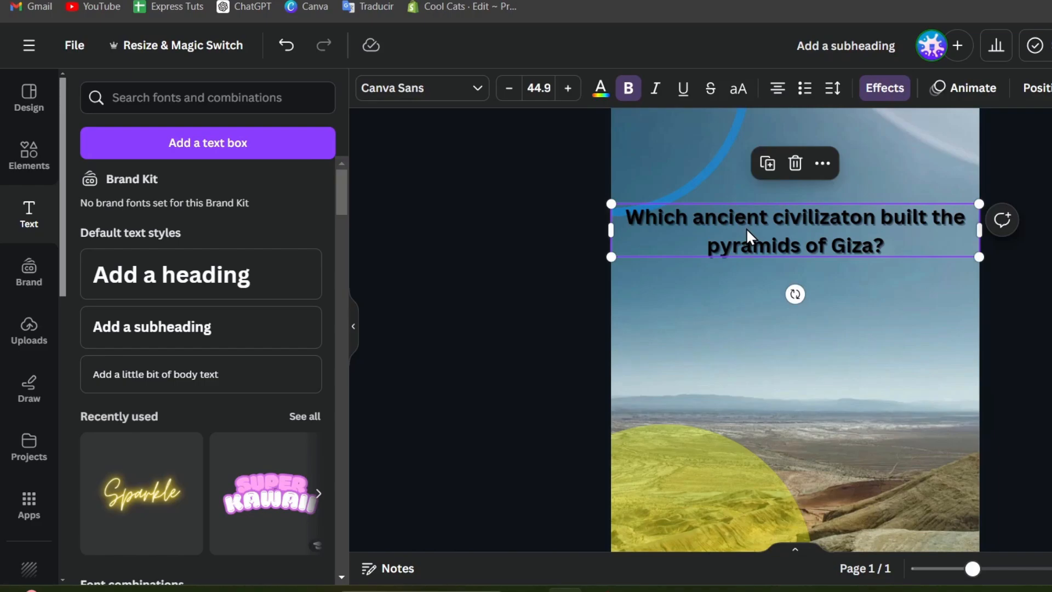
key("Delete")
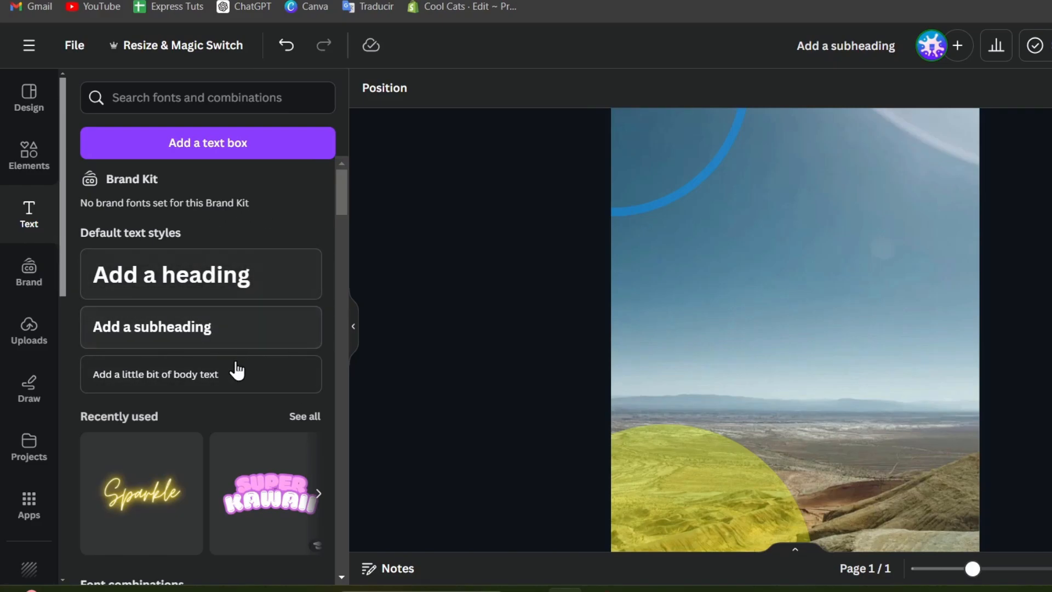
scroll(224, 328, "down", 10)
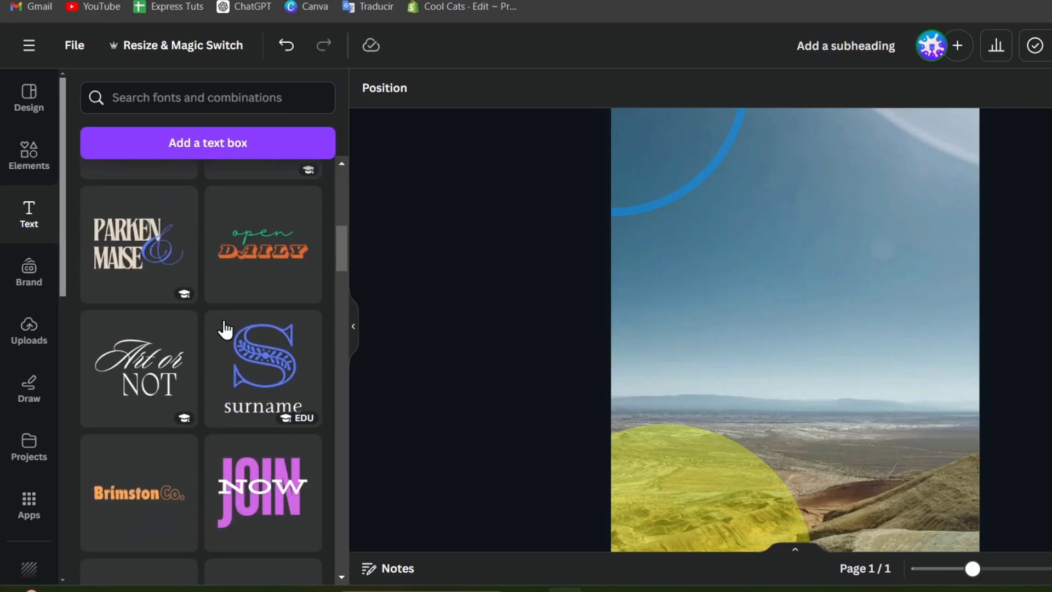
scroll(225, 329, "up", 5)
scroll(225, 328, "down", 4)
scroll(226, 331, "up", 2)
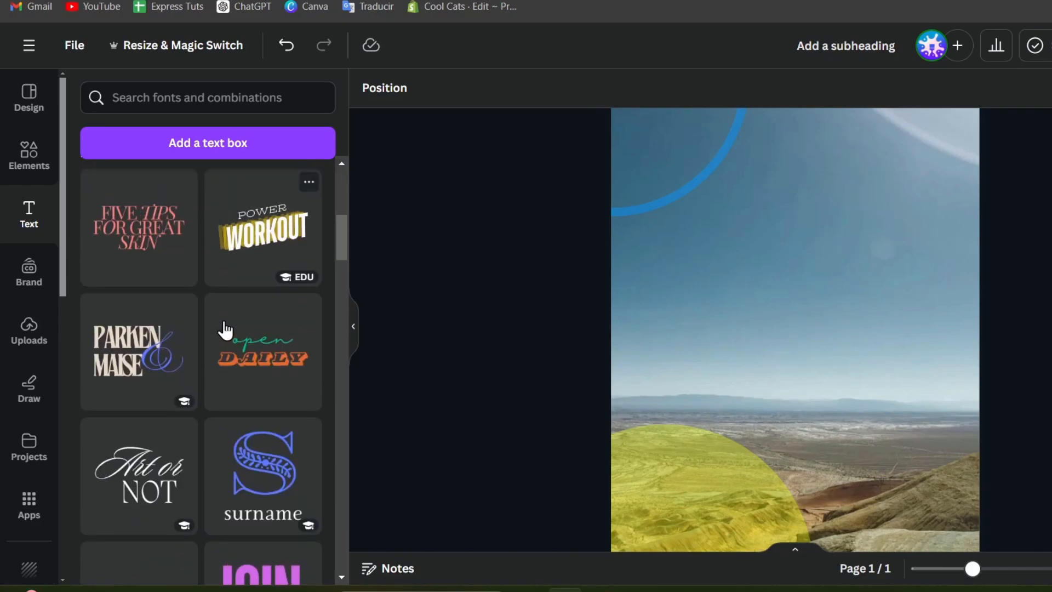
Add the FIVE TIPS FOR GREAT SKIN combination and paste the Giza question over its sample text.
left_click(162, 250)
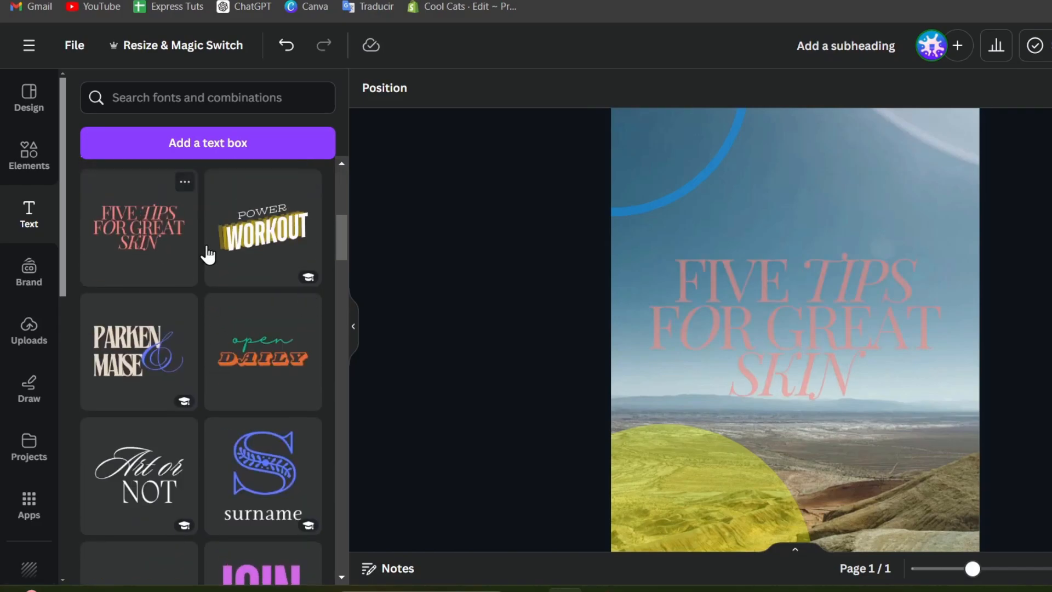
left_click(829, 365)
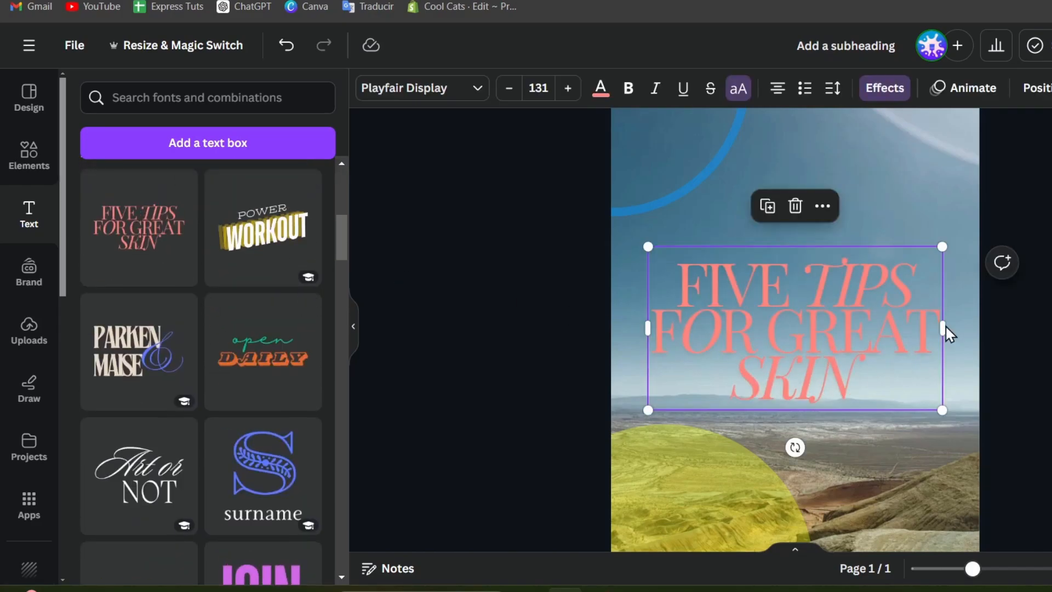
left_click(830, 295)
triple_click(832, 297)
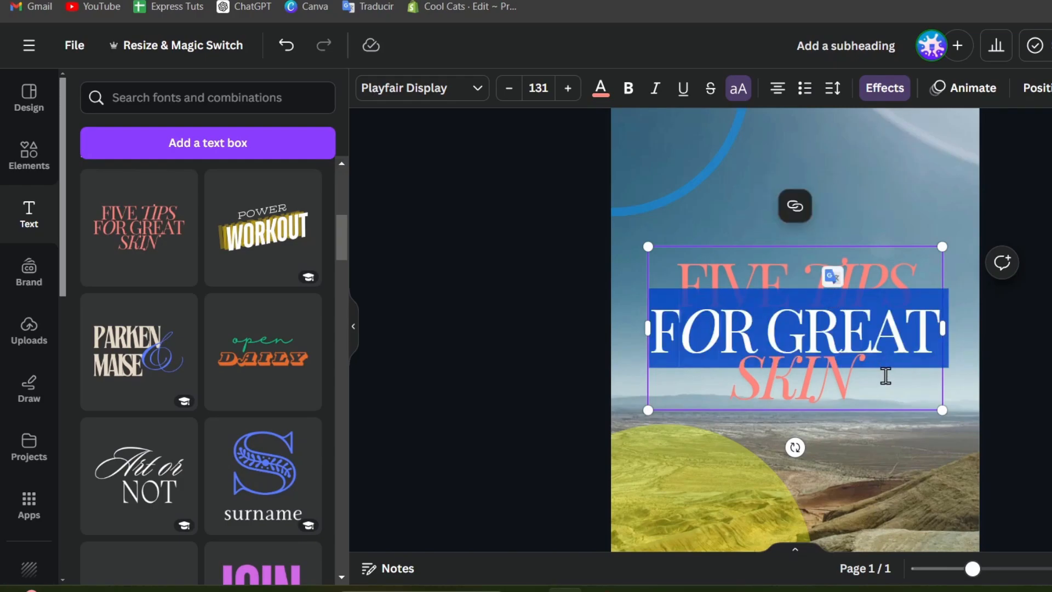
left_click_drag(885, 376, 678, 270)
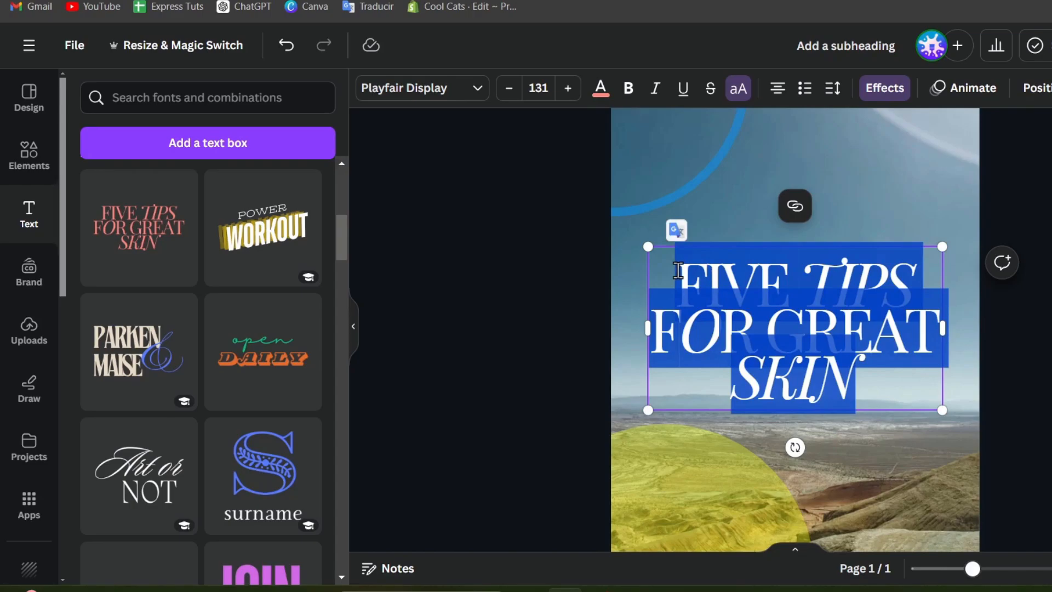
type("WHICH ANCIENT CIVILIZATION BUILT THE PYRAMIDS OF GIZA?")
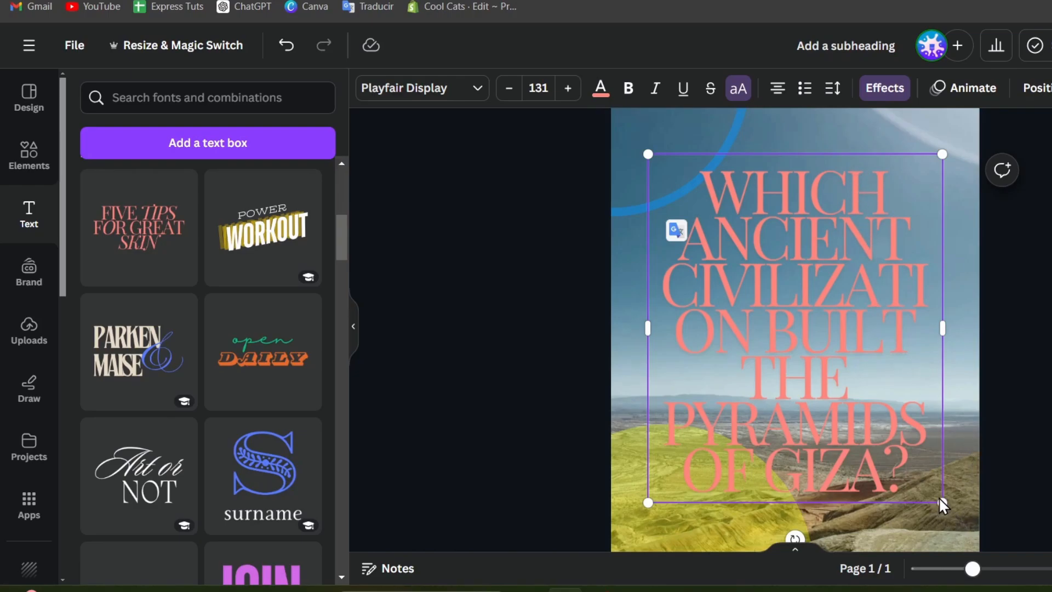
Shrink the question to size 91, widen its box and place it near the top.
left_click_drag(937, 500, 849, 396)
scroll(997, 360, "down", 1)
scroll(795, 328, "down", 1)
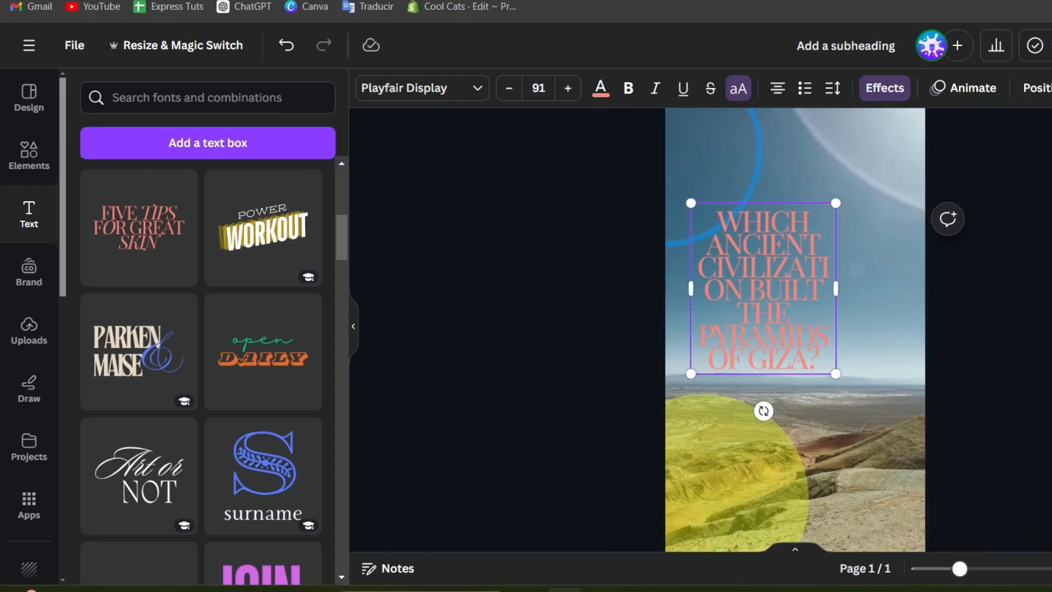
left_click_drag(833, 289, 781, 229)
left_click_drag(842, 218, 849, 263)
left_click(975, 327)
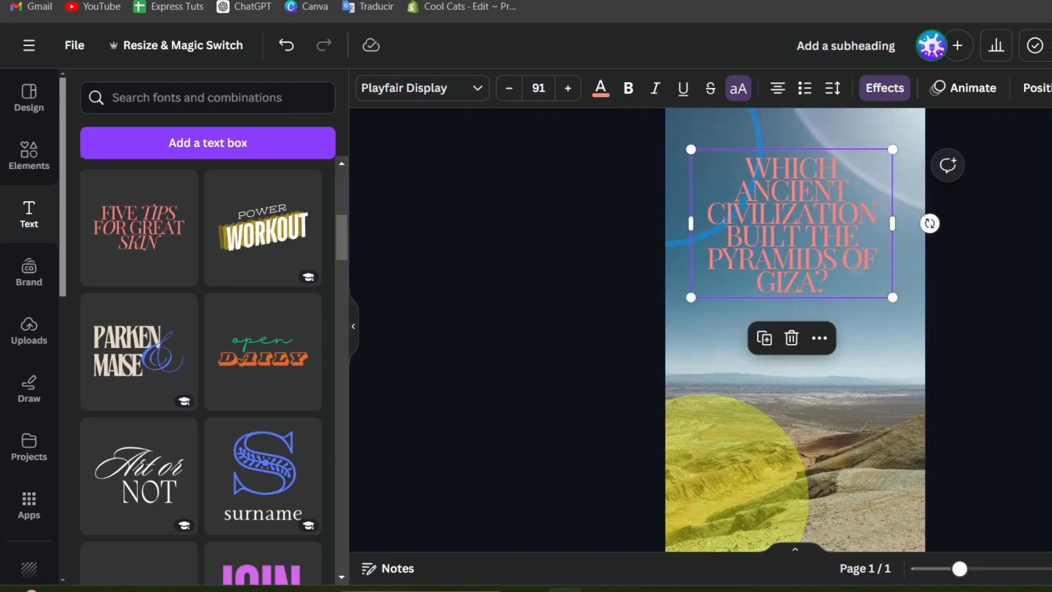
key("Escape")
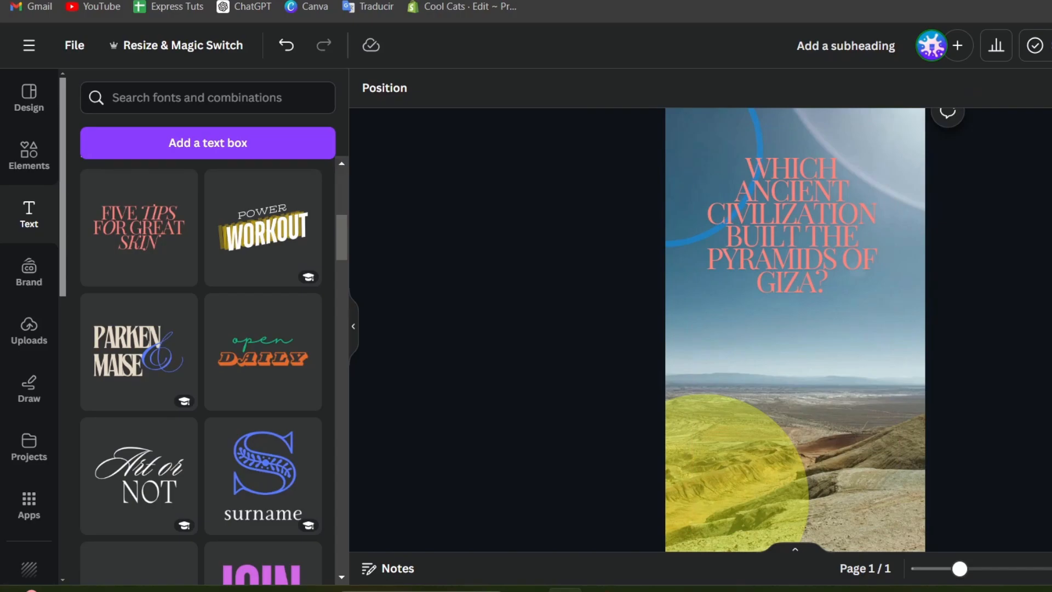
Cancel the background crop and try searching backgrounds for 'giza pyrmi'.
double_click(908, 453)
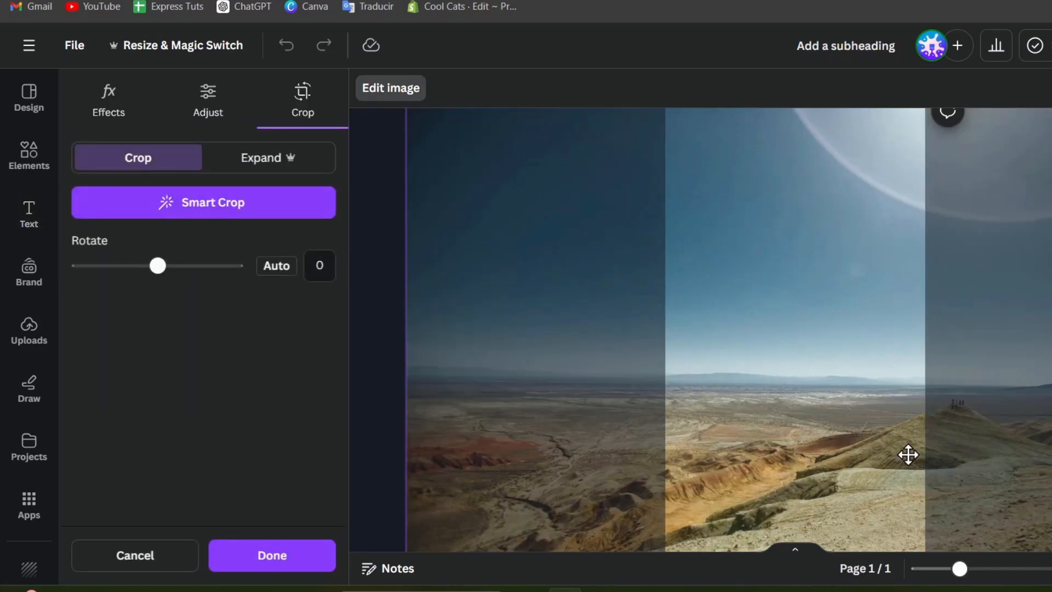
left_click(183, 557)
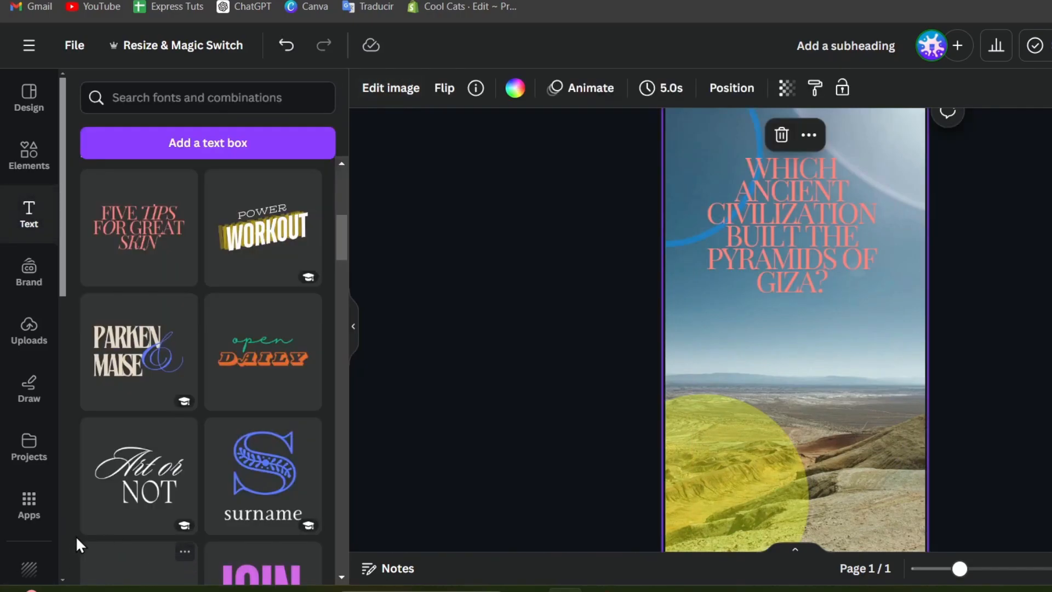
left_click(30, 568)
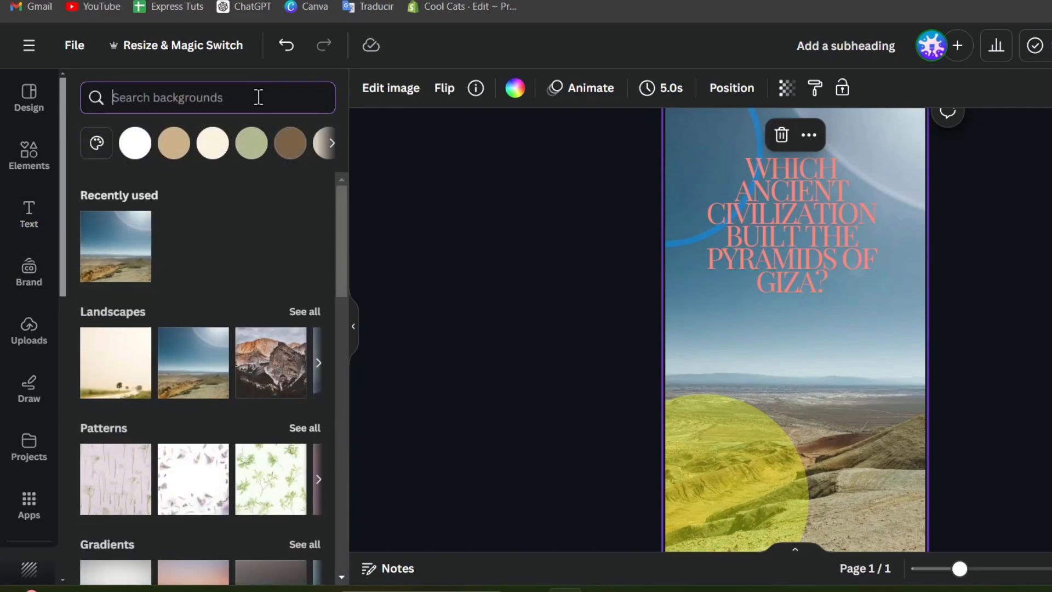
type("giza p")
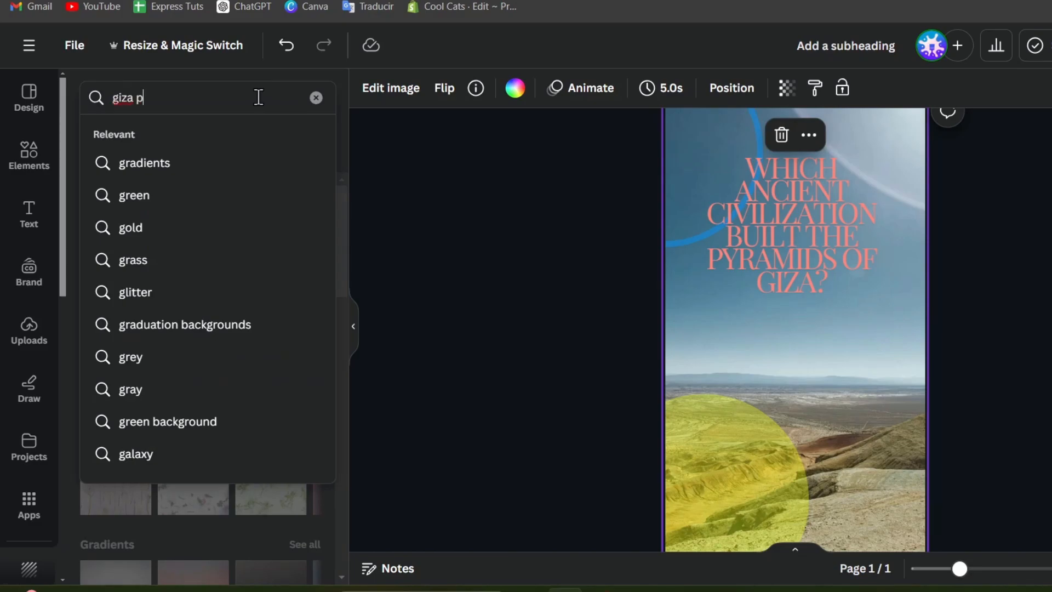
type("yrmi")
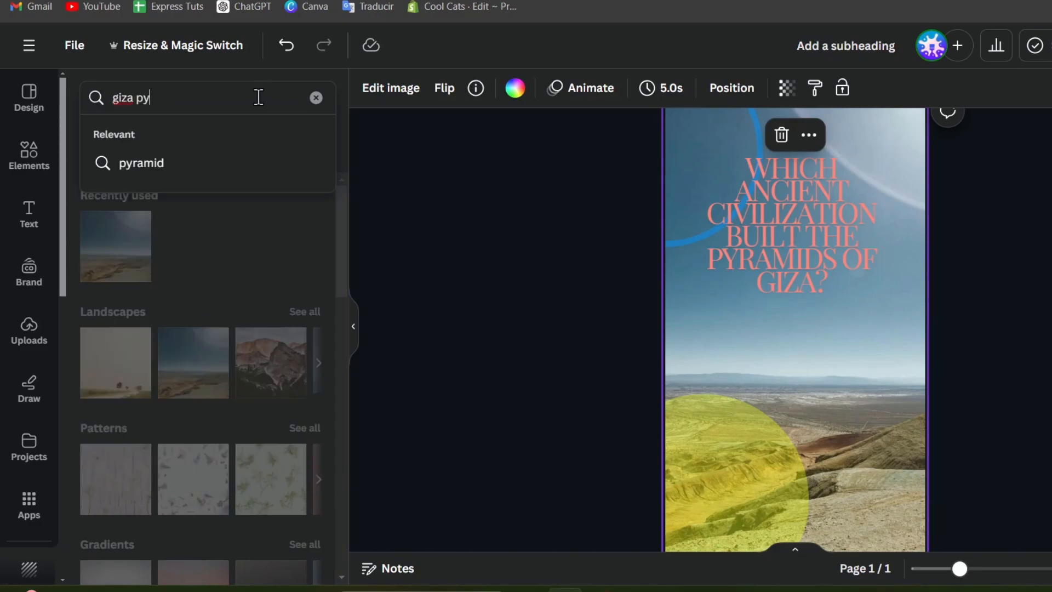
left_click(247, 155)
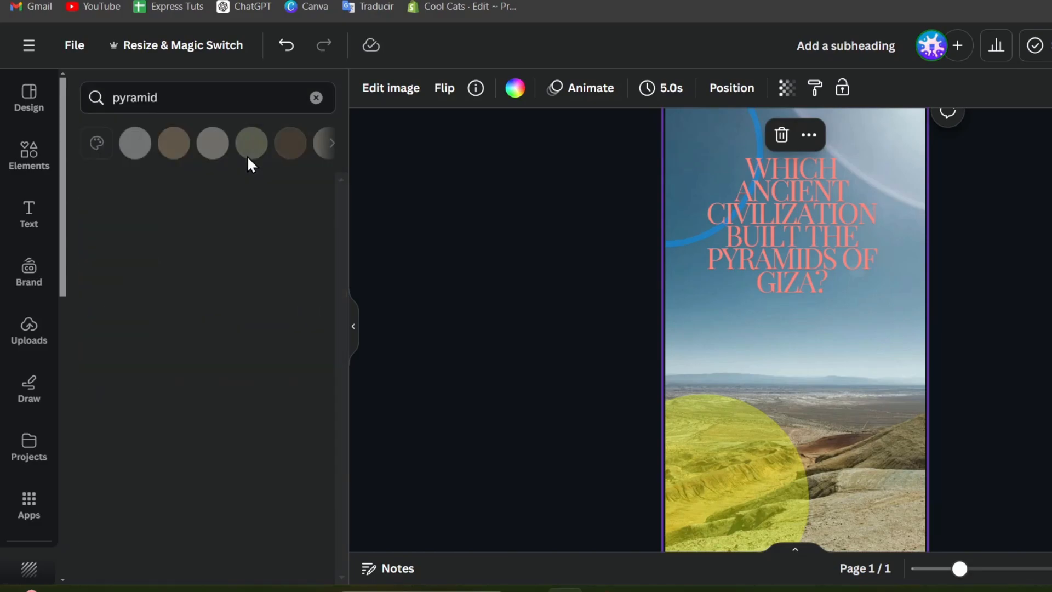
left_click(189, 111)
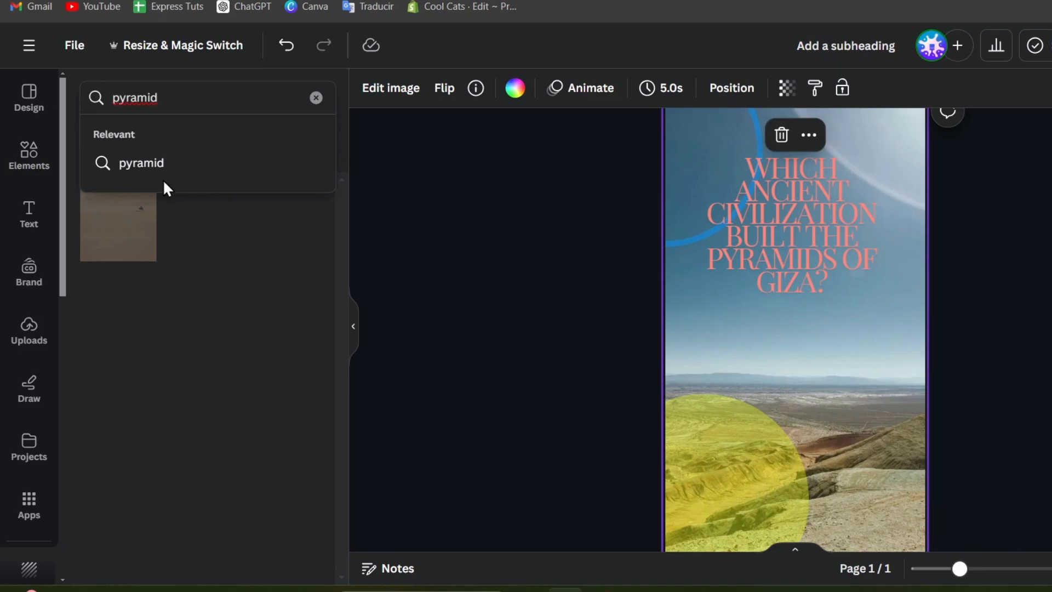
Search the Elements stock photos for 'giza pyr' and pick the 'pyramids of giza' suggestion.
left_click(16, 159)
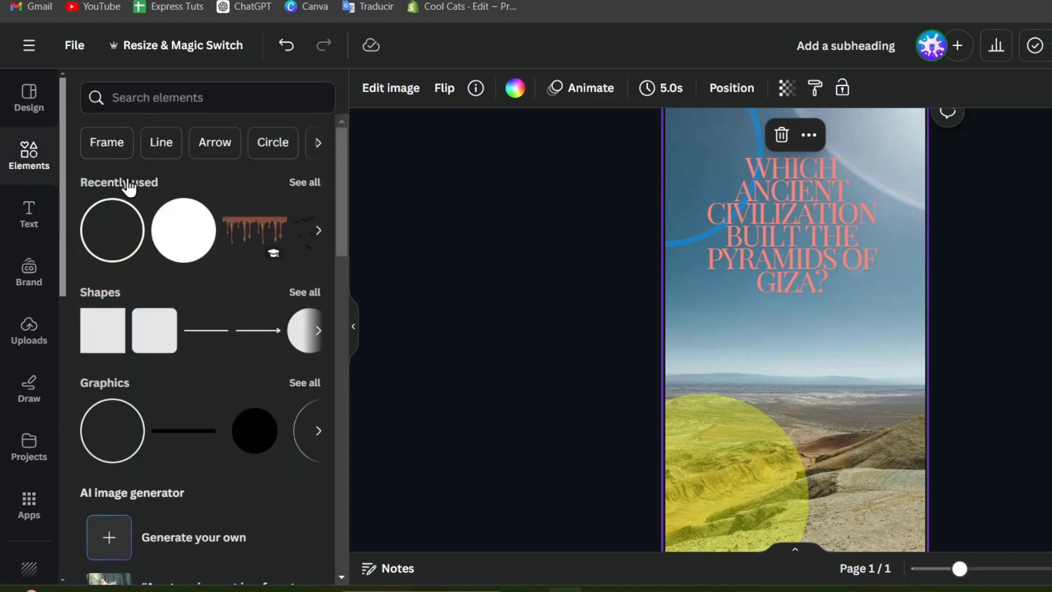
scroll(189, 241, "down", 10)
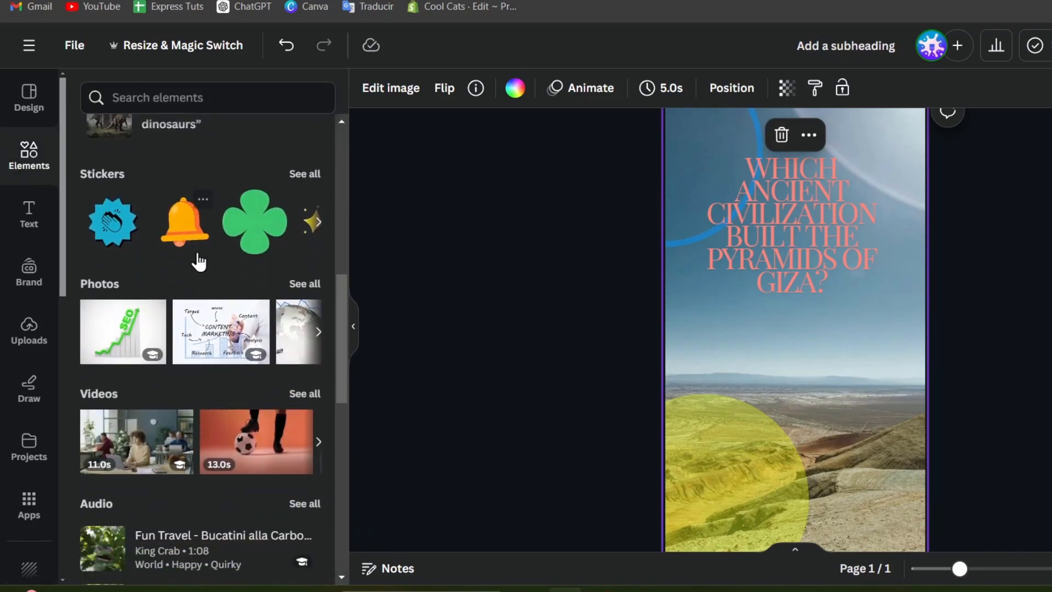
left_click(305, 285)
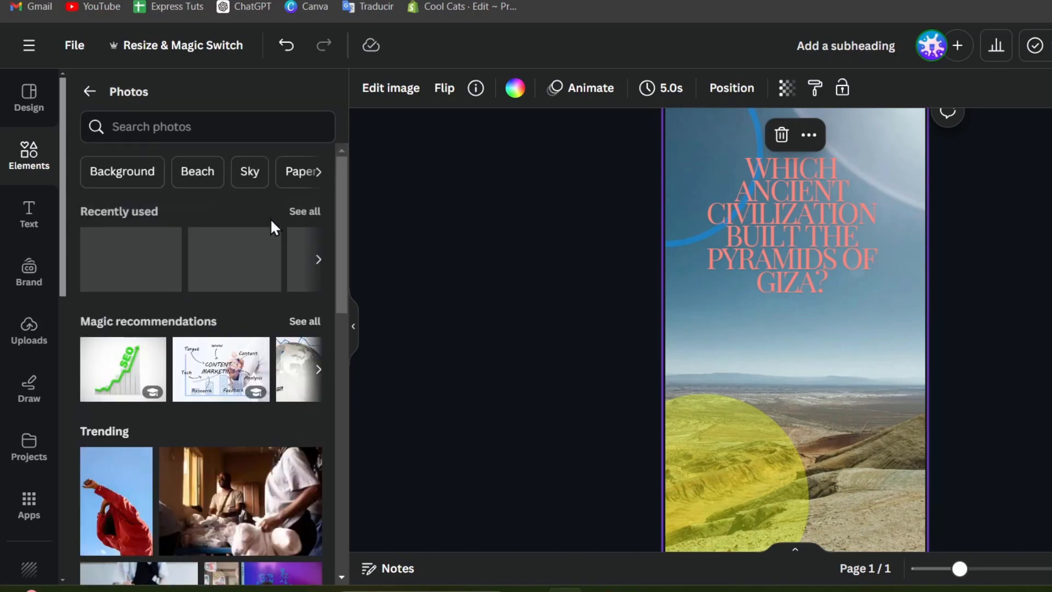
left_click(188, 121)
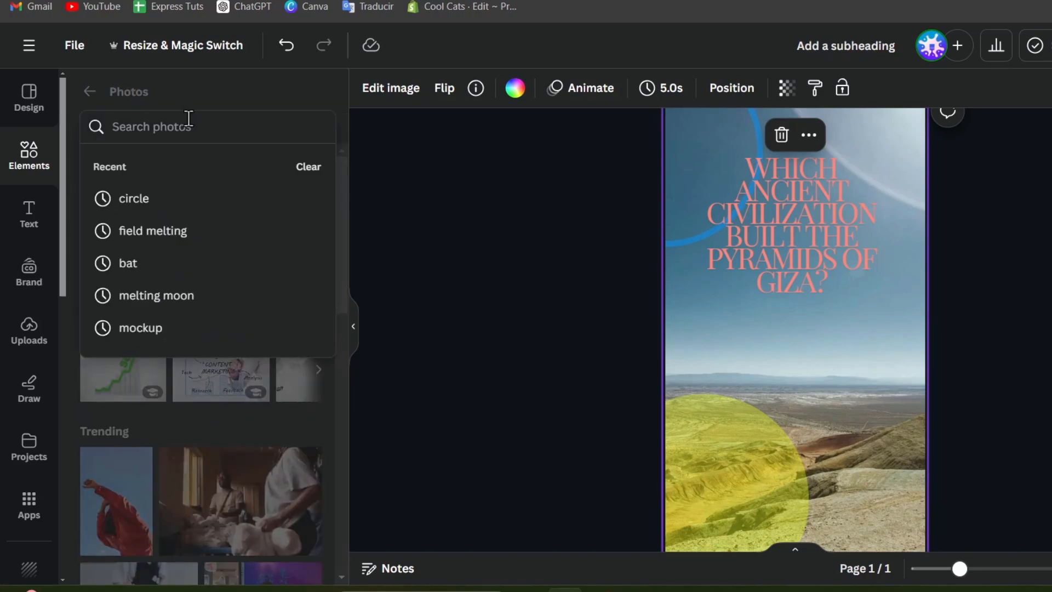
type("giza pyra")
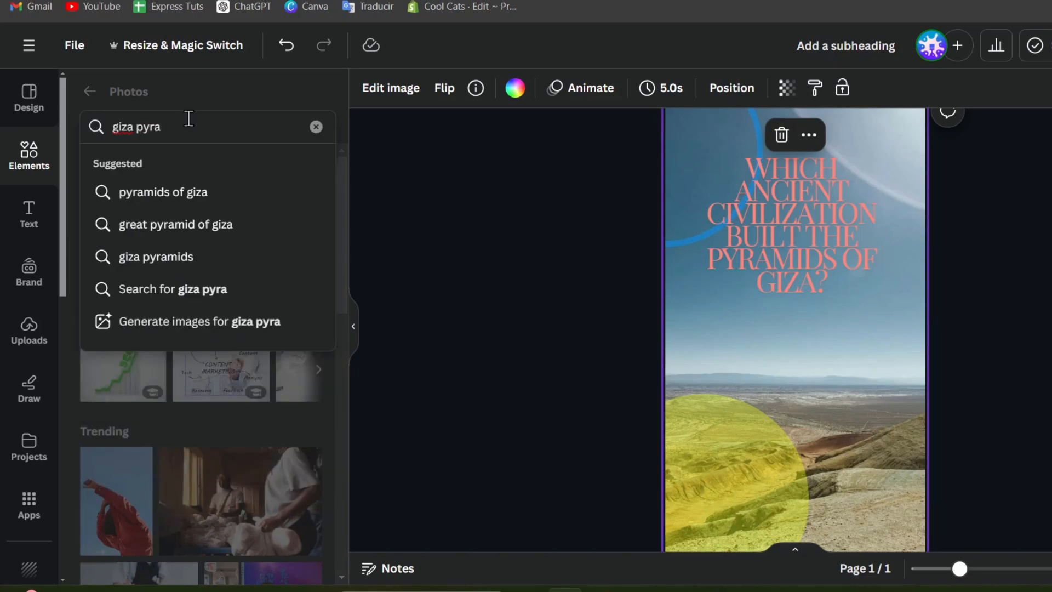
left_click(266, 192)
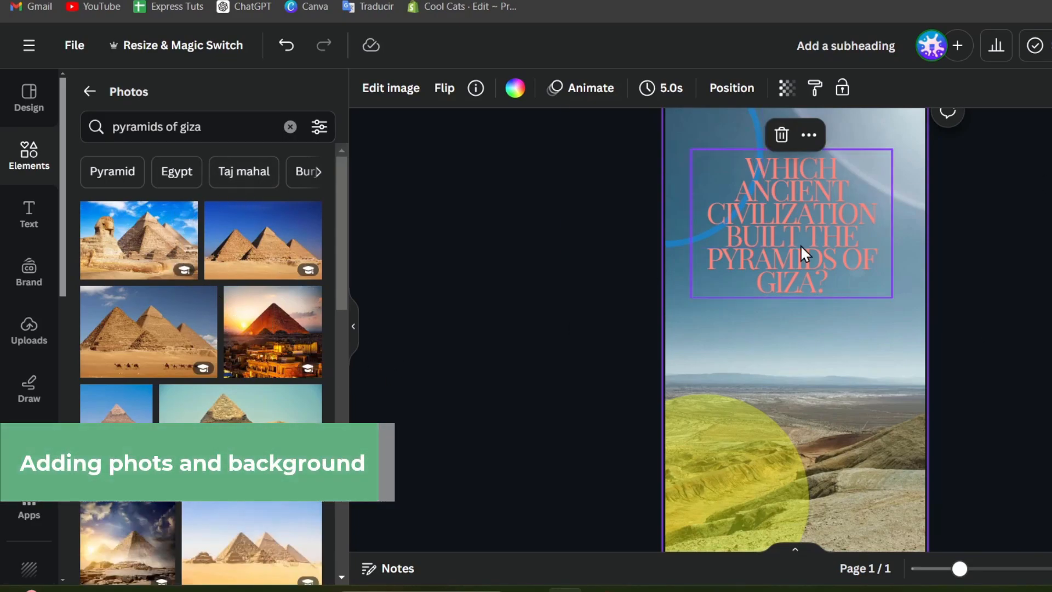
Drop the first Giza pyramid photo onto the background and reframe it around the Great Pyramid.
left_click_drag(153, 248, 709, 342)
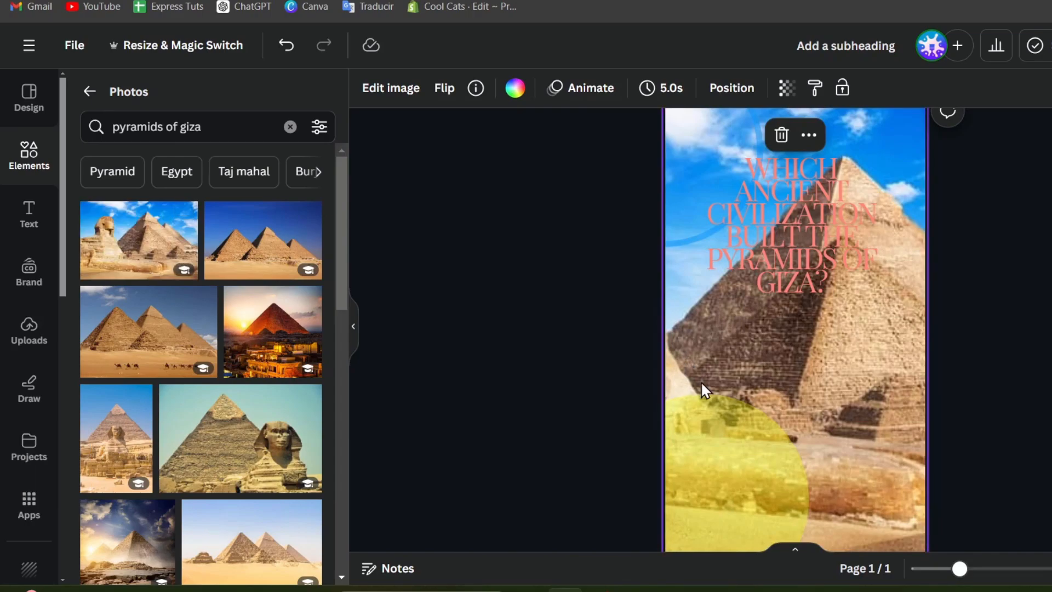
double_click(849, 387)
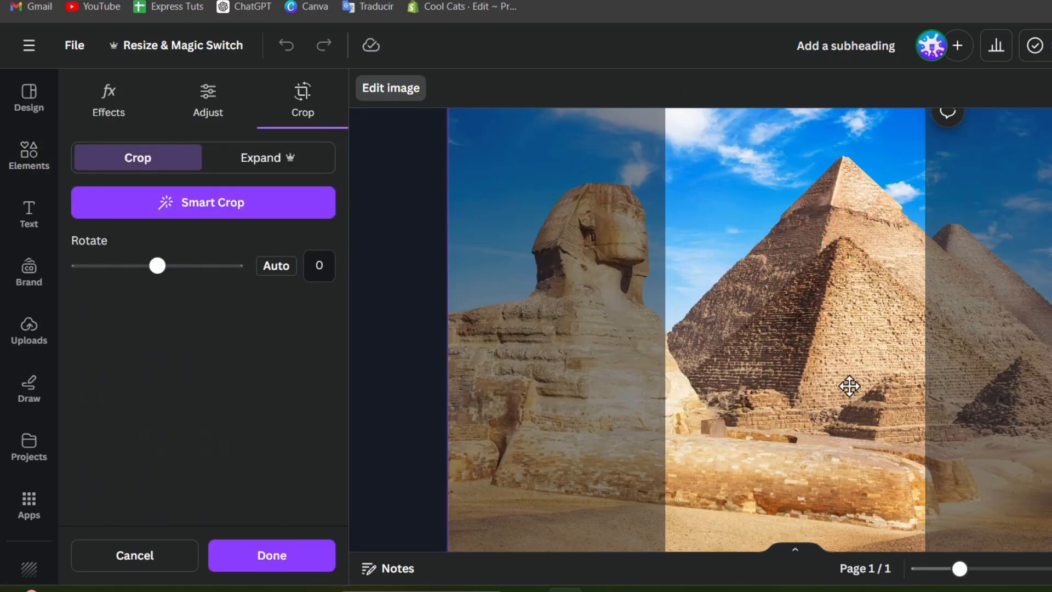
left_click_drag(845, 388, 807, 485)
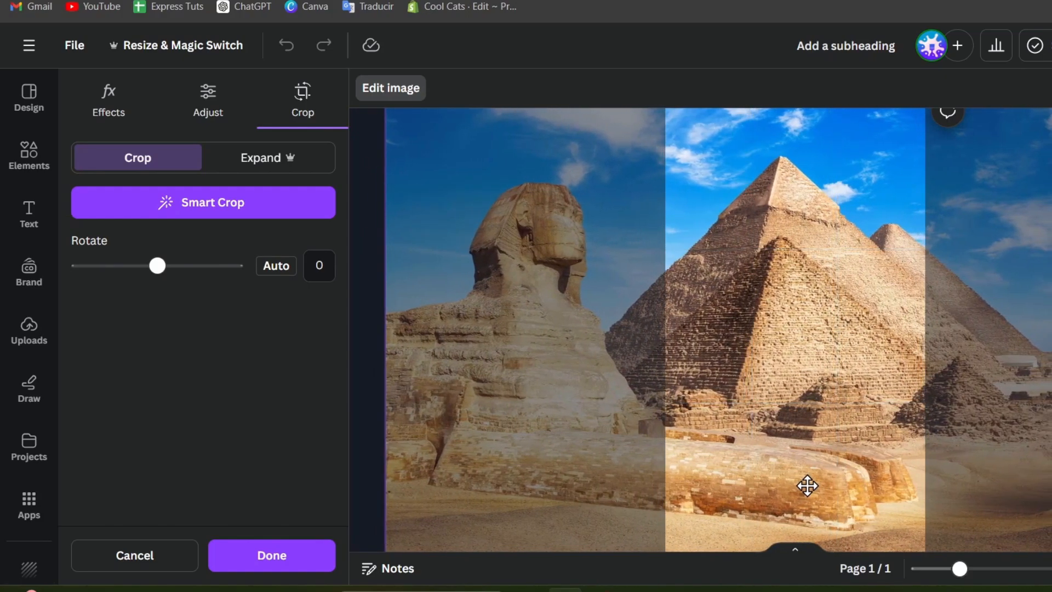
left_click(307, 566)
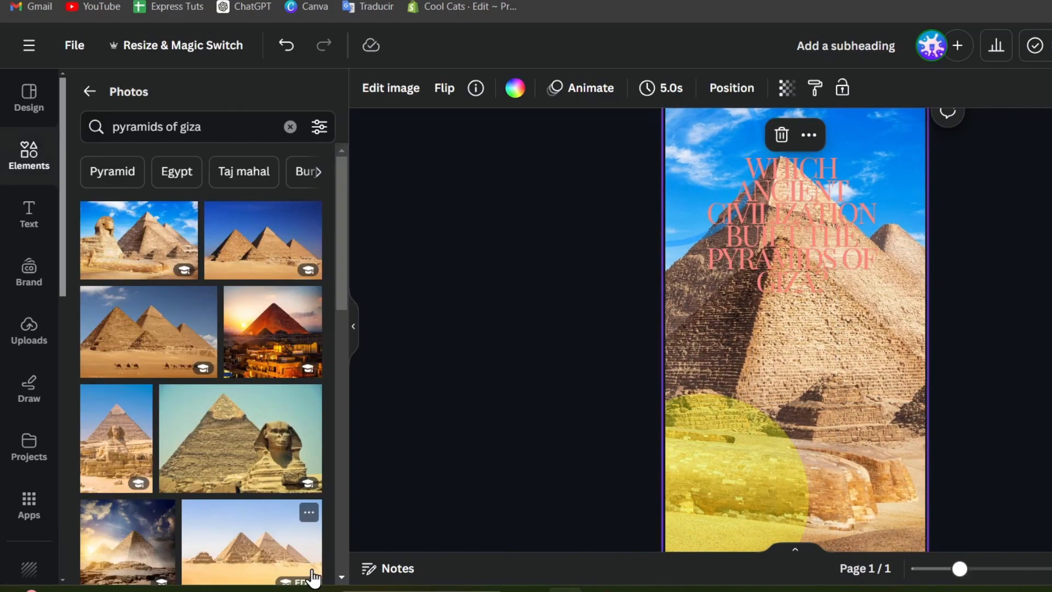
Move the yellow circle up onto the question and send it behind the text.
left_click(758, 477)
scroll(758, 477, "down", 2)
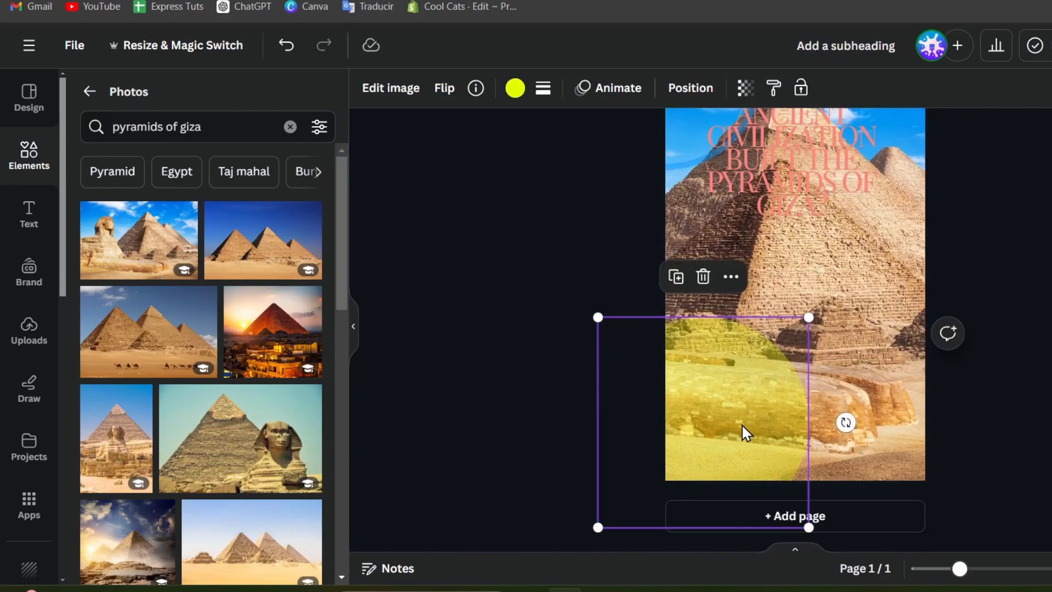
scroll(758, 435, "up", 3)
left_click_drag(736, 498, 823, 228)
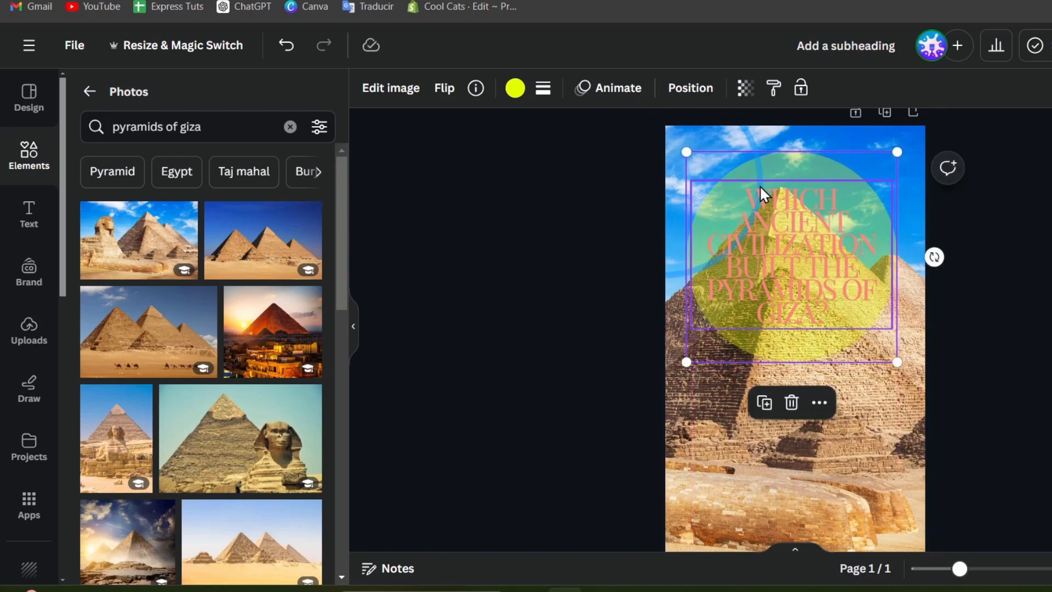
left_click(693, 99)
left_click(141, 142)
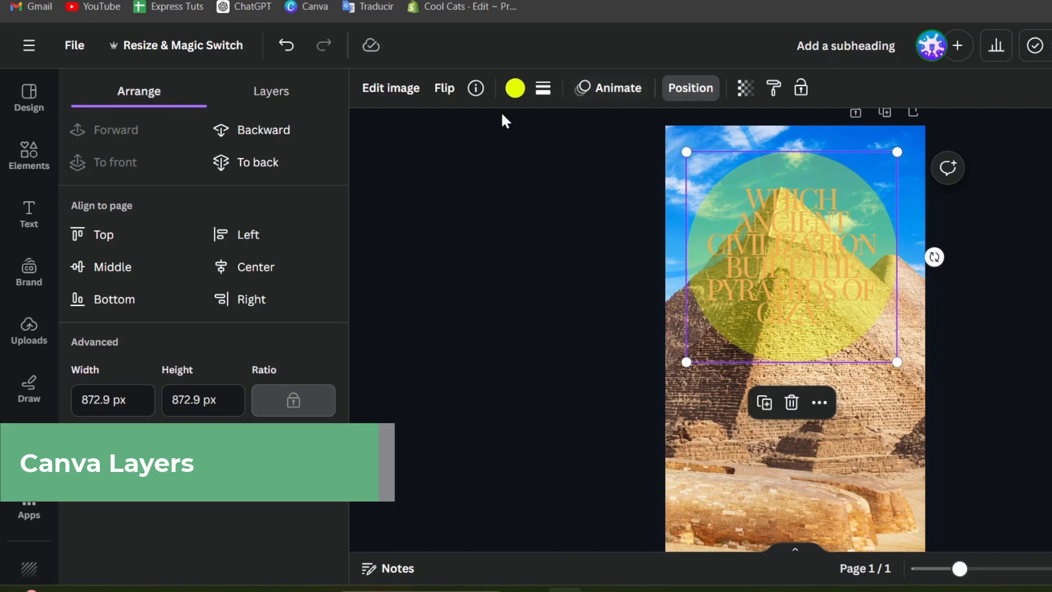
left_click(270, 162)
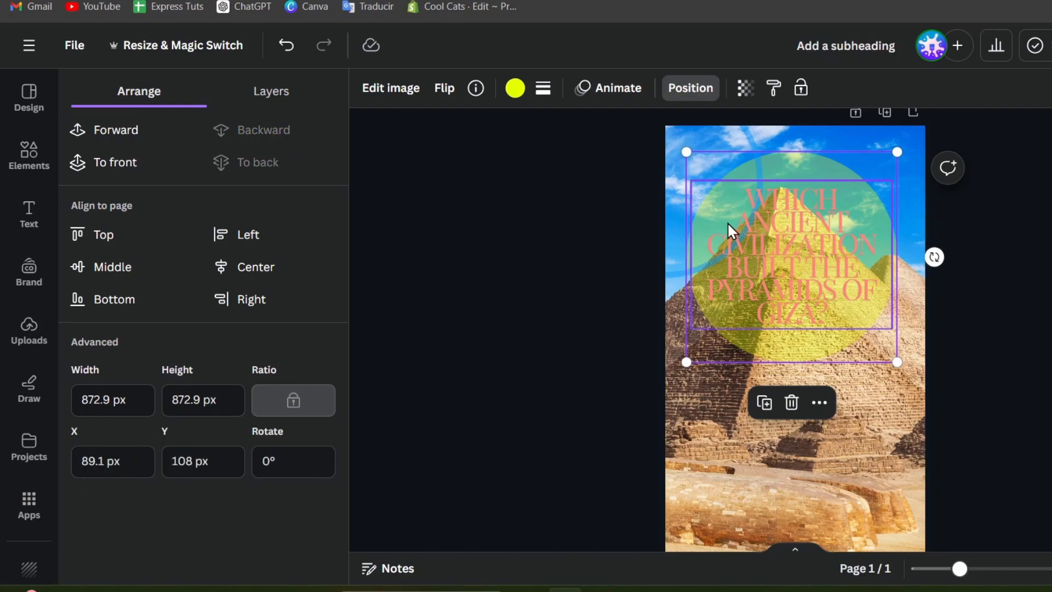
Delete the stray blue circle and check the layers are text, circle and photo.
left_click(727, 137)
key("Delete")
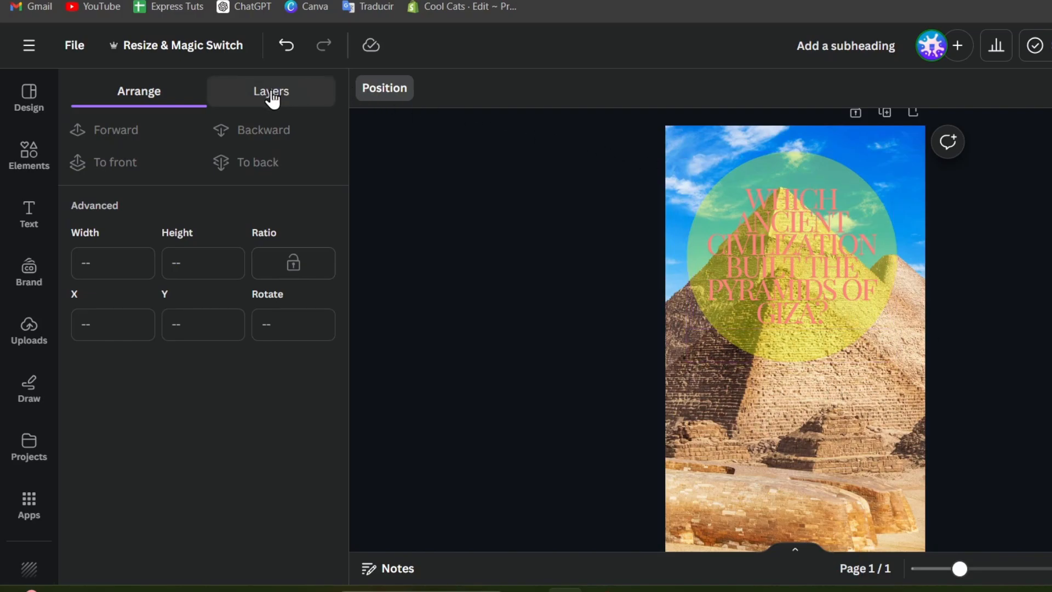
left_click(404, 92)
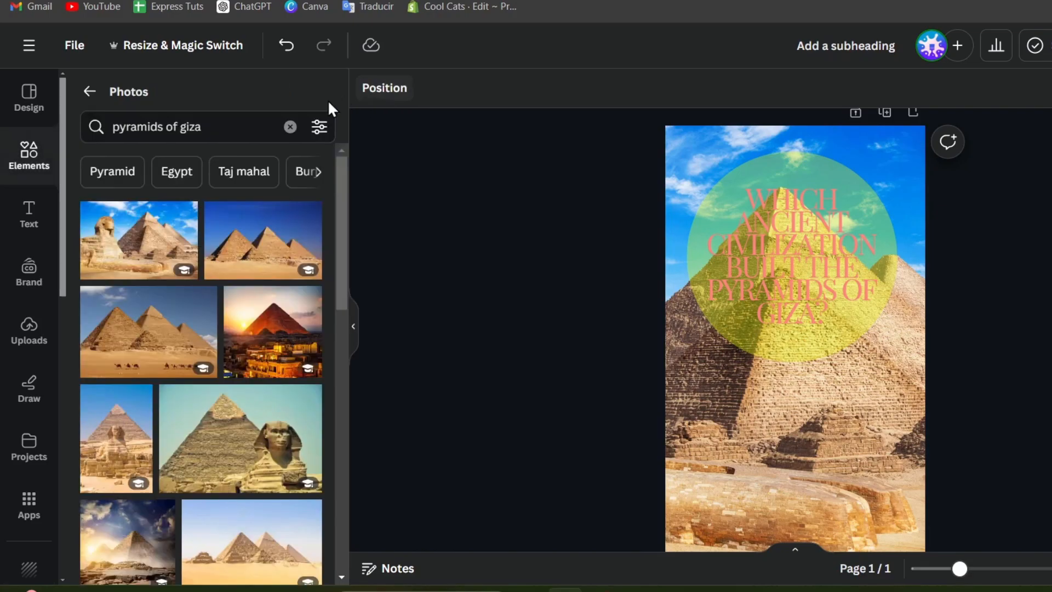
left_click(395, 87)
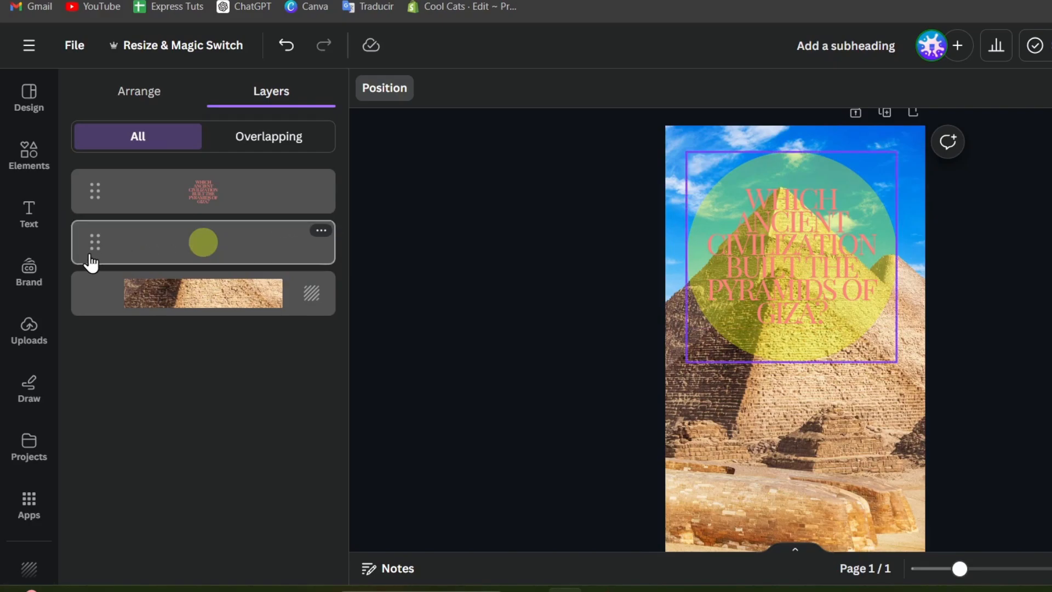
left_click_drag(91, 262, 95, 238)
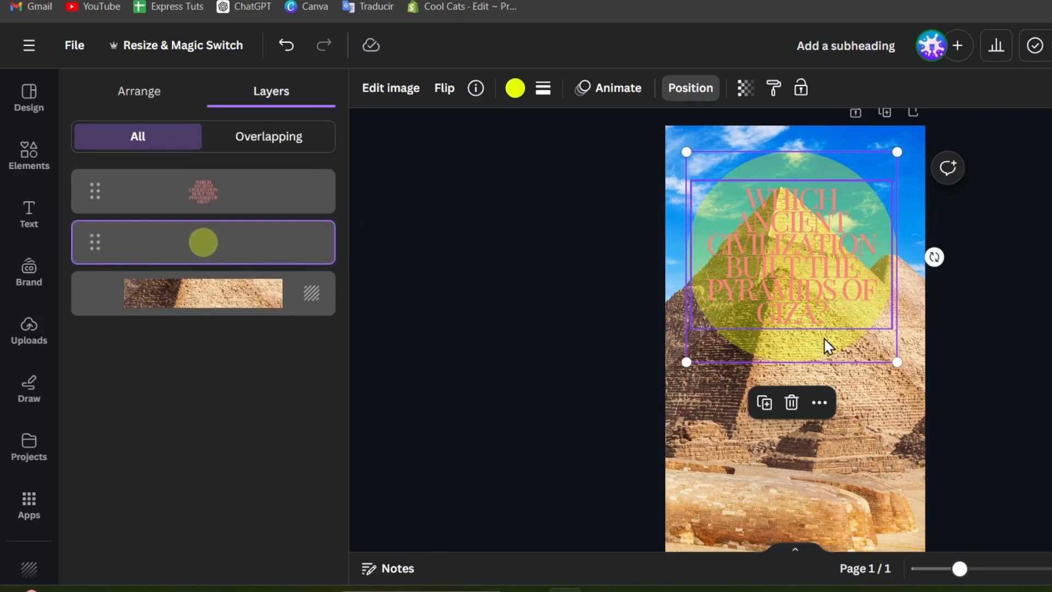
left_click(829, 260)
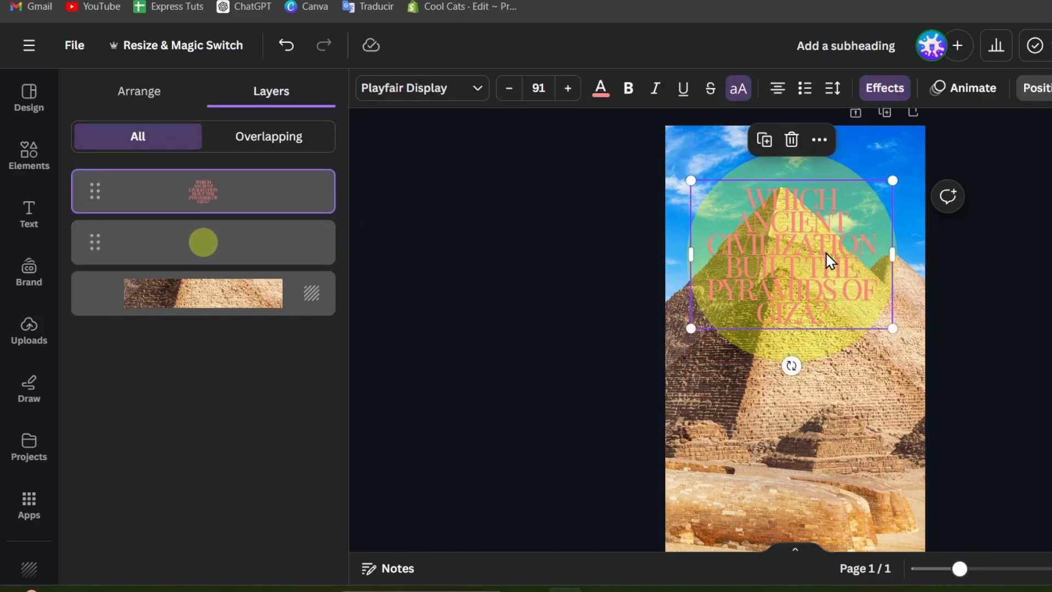
left_click(303, 258)
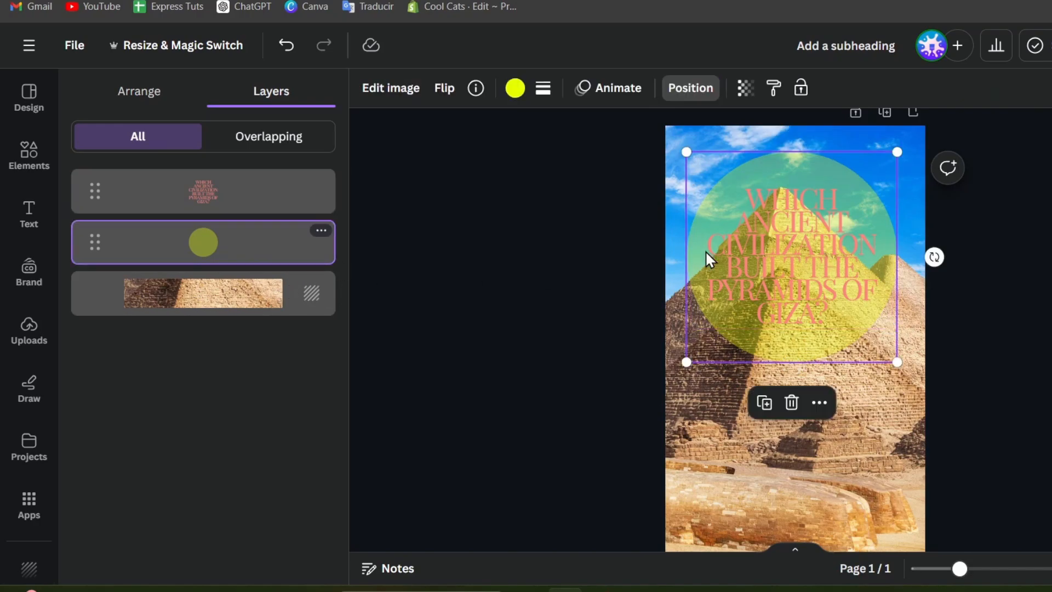
left_click(515, 89)
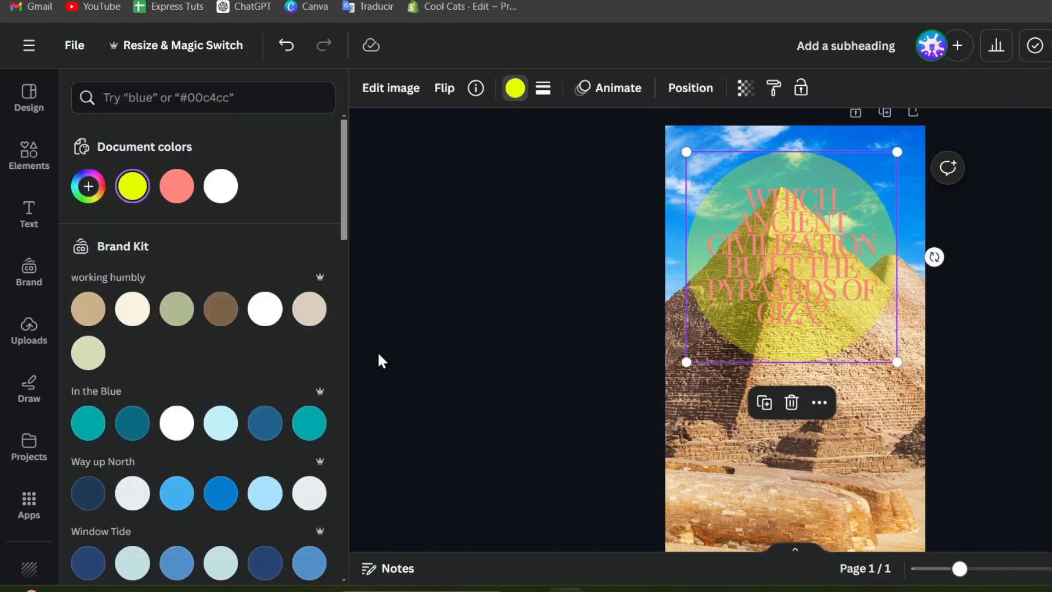
Try teal and dark blue on the circle, settling on bright blue from the Way up North palette.
left_click(306, 435)
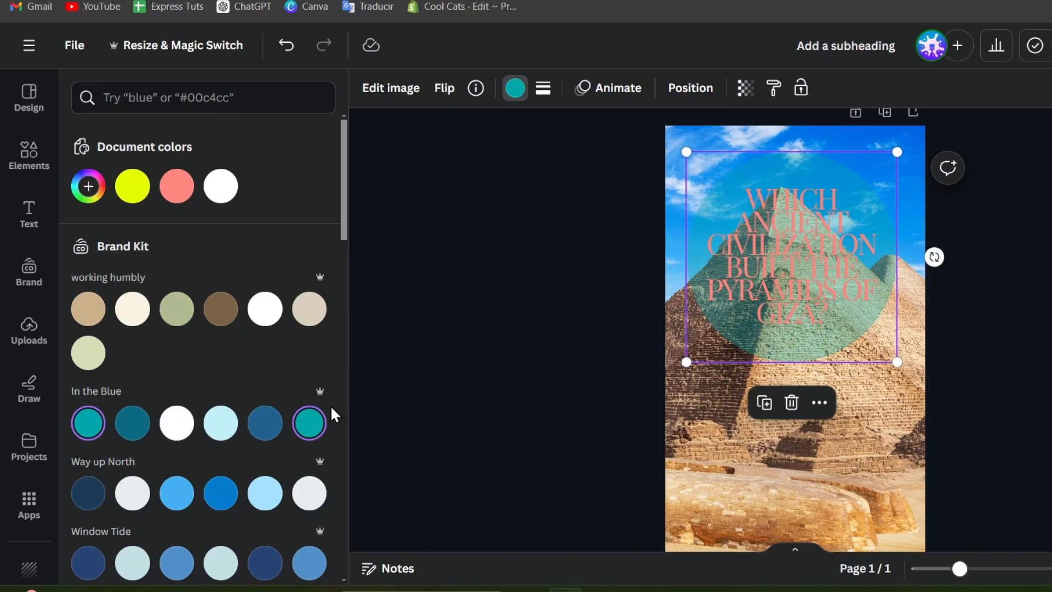
left_click(268, 429)
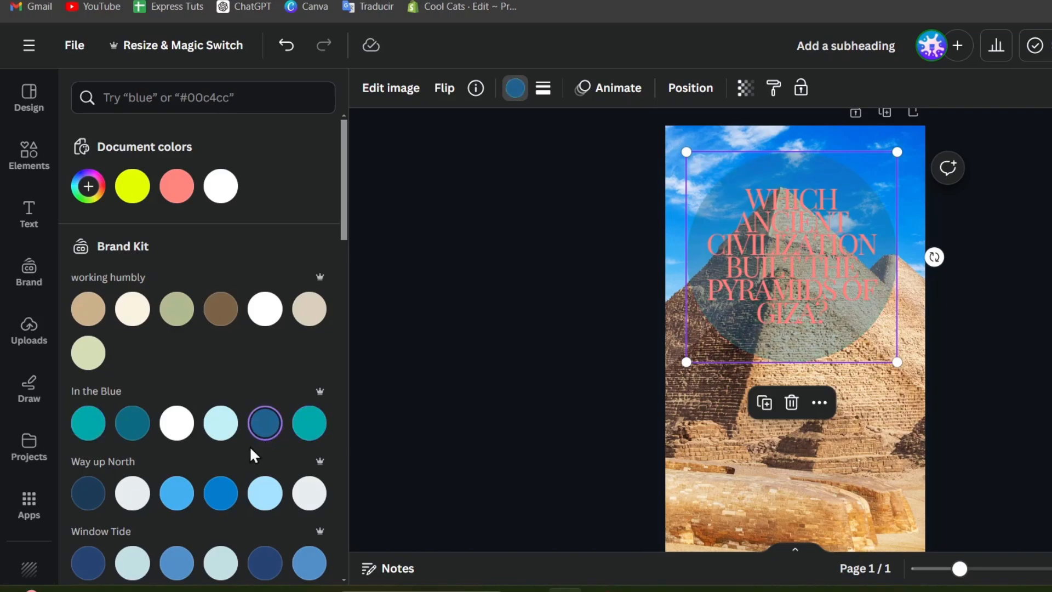
left_click(226, 488)
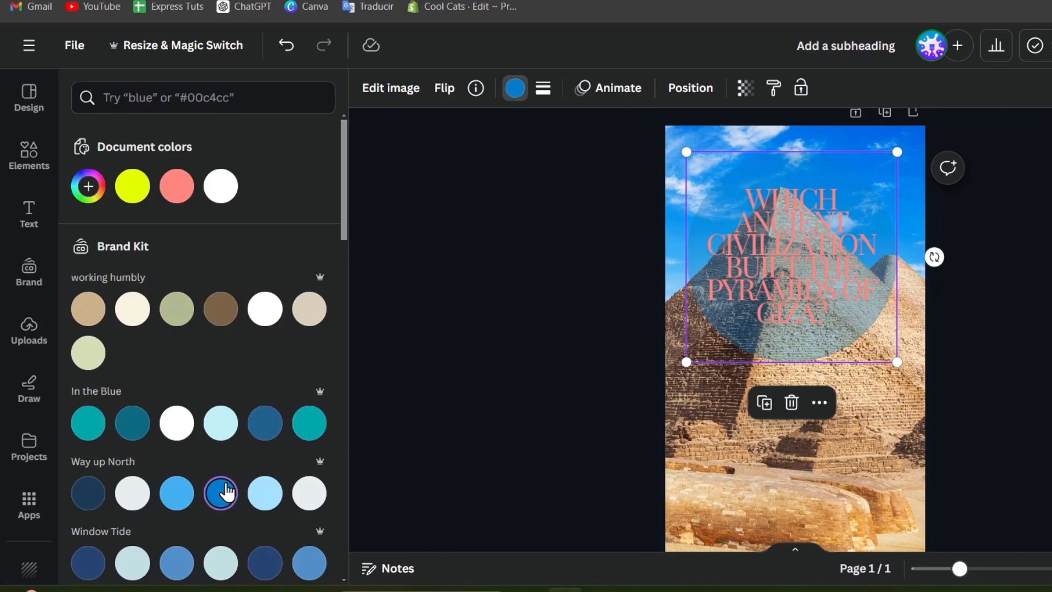
left_click(854, 257)
Try Lift intensity, then give the question a dark red Outline with thickness lowered to 38.
left_click(897, 94)
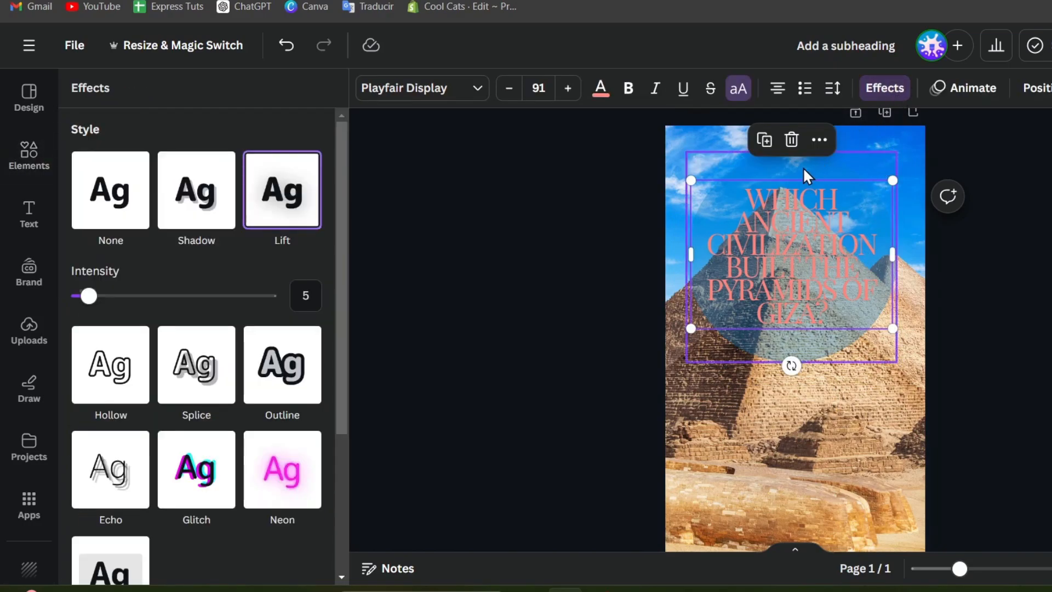
left_click_drag(89, 297, 31, 277)
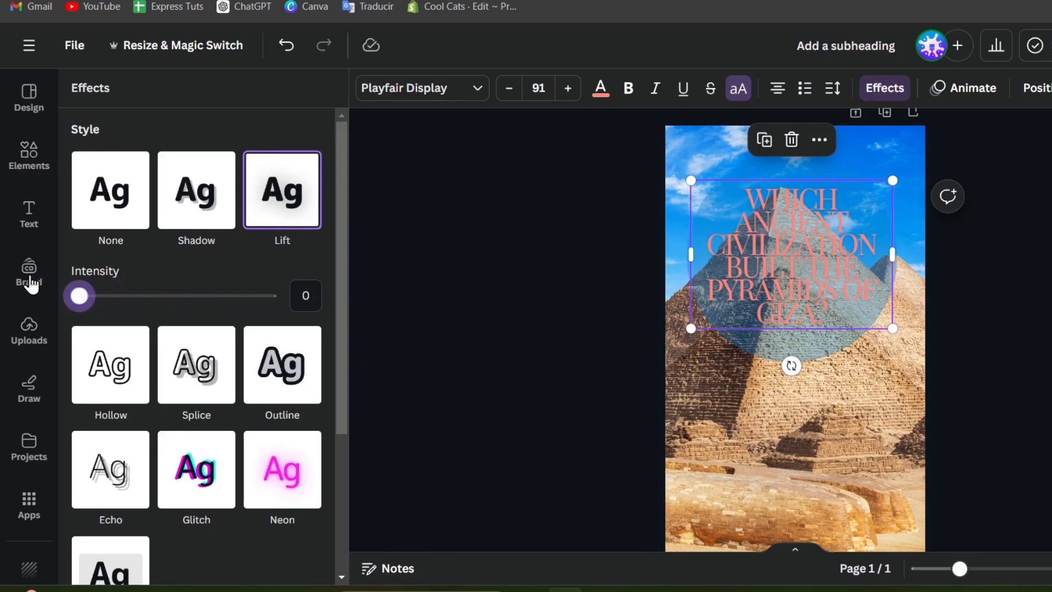
left_click(295, 375)
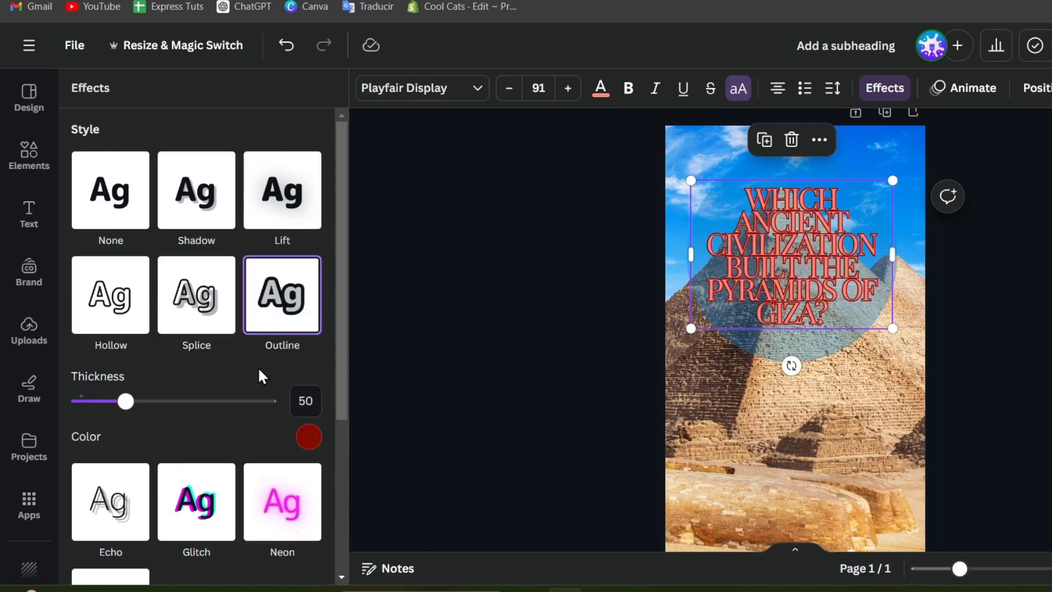
mouse_move(125, 401)
left_mouse_down()
mouse_move(65, 417)
mouse_move(85, 404)
mouse_move(115, 409)
left_mouse_up()
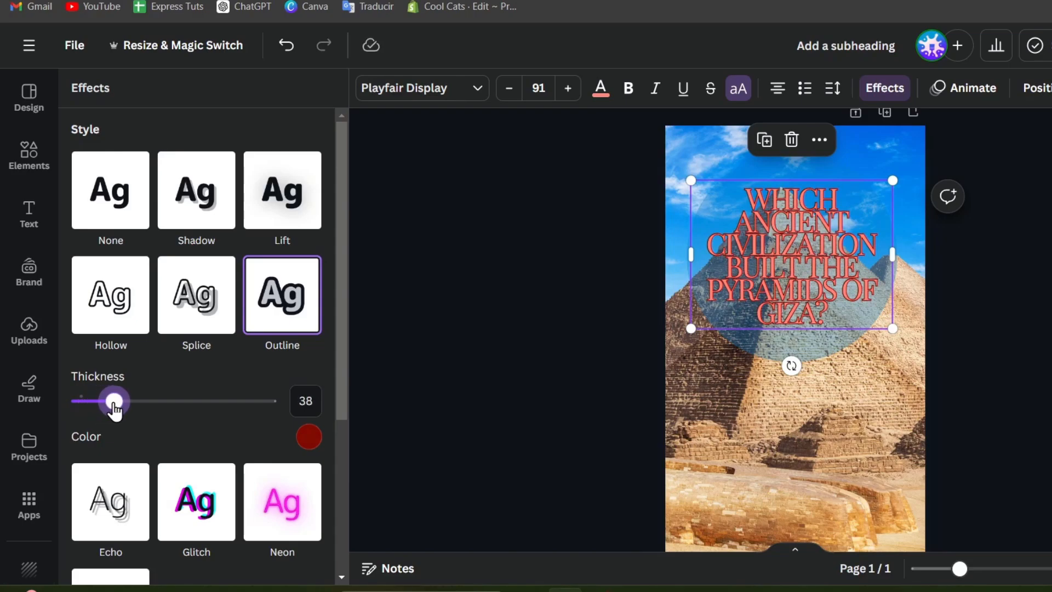
left_click(443, 425)
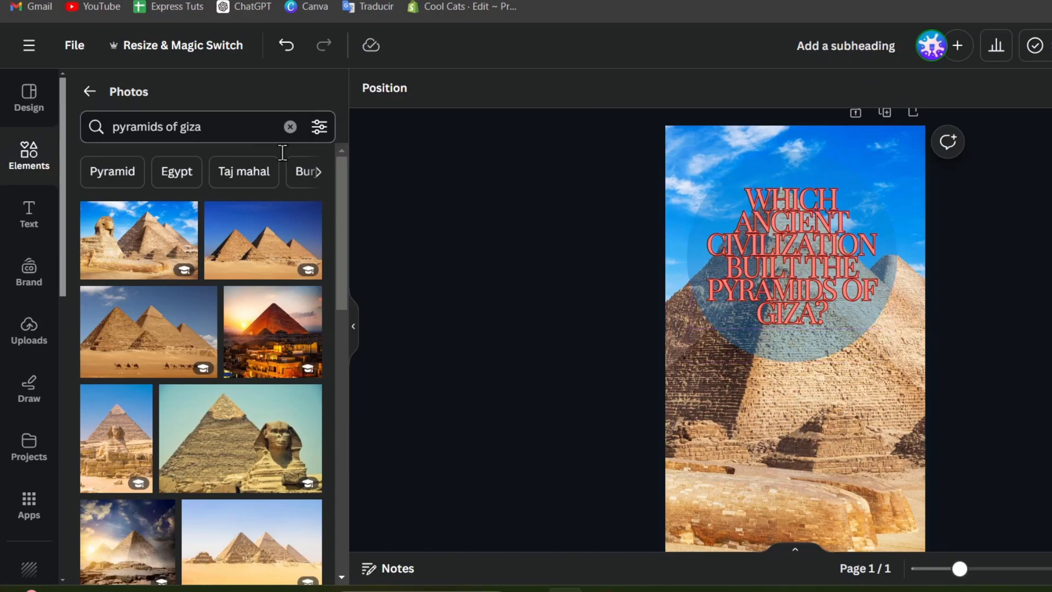
Add the Artemis & Sons text combination, then shrink it and place it on the pyramid.
left_click(29, 216)
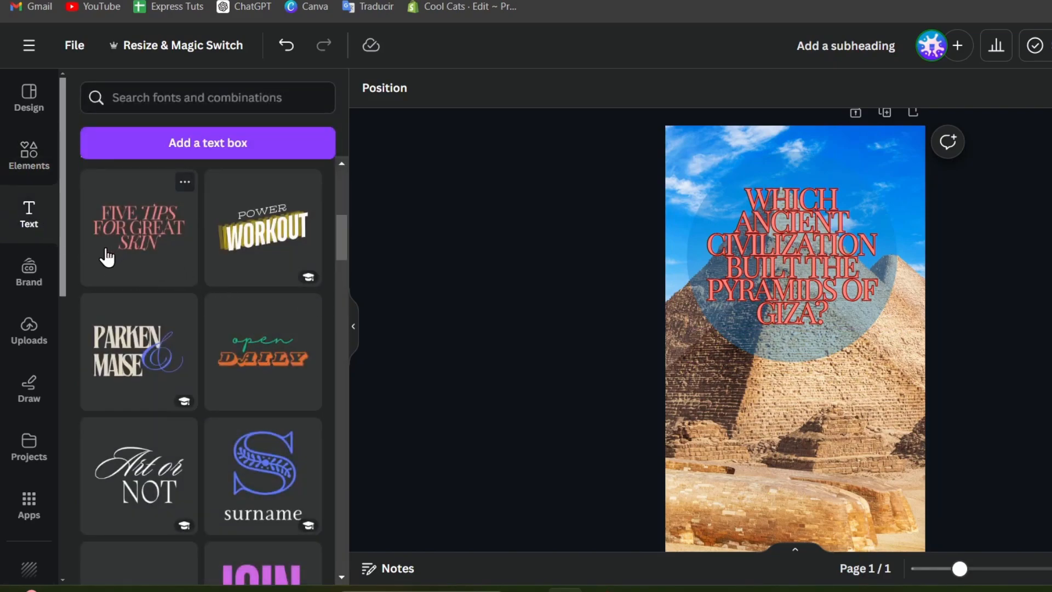
scroll(107, 258, "down", 5)
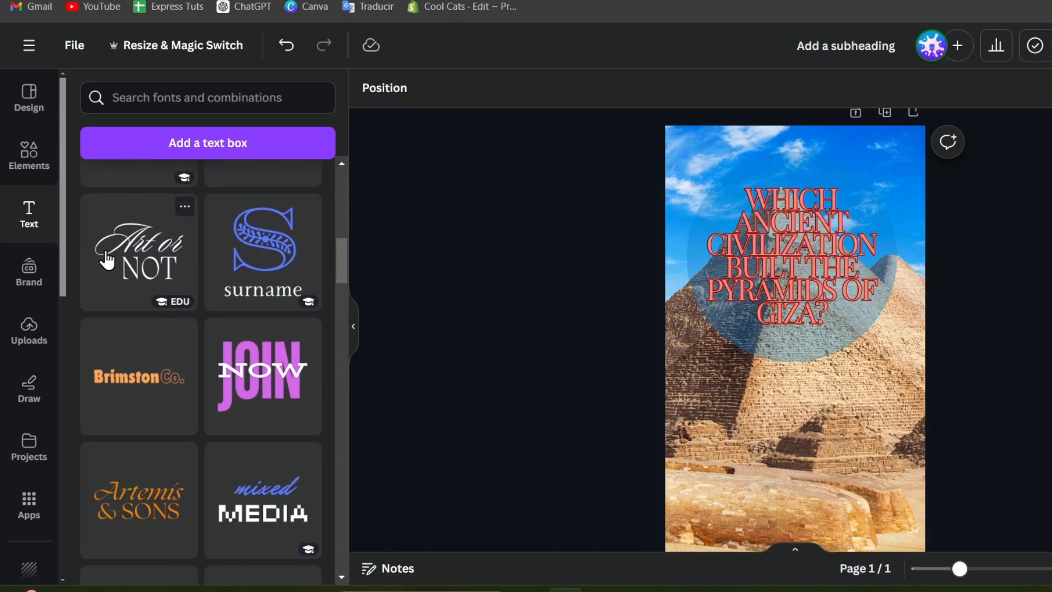
scroll(106, 260, "down", 2)
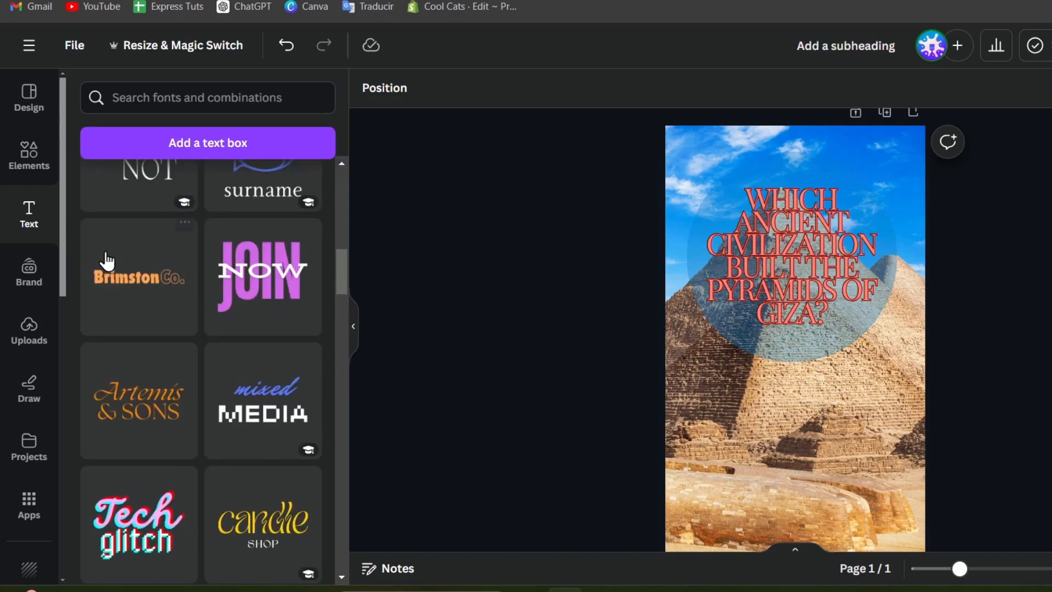
left_click(158, 416)
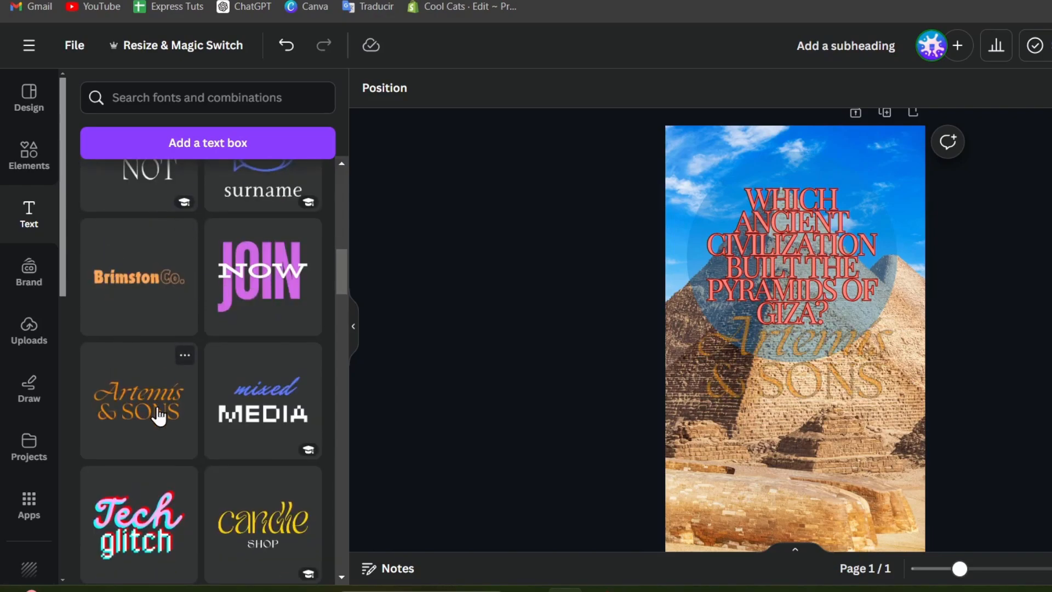
left_click_drag(869, 400, 814, 399)
left_click_drag(776, 365, 813, 379)
Select the A–D answer lines in ChatGPT, then return to the Canva design.
left_click(680, 1)
left_click_drag(580, 373, 448, 307)
key("ctrl+c")
left_click(592, 1)
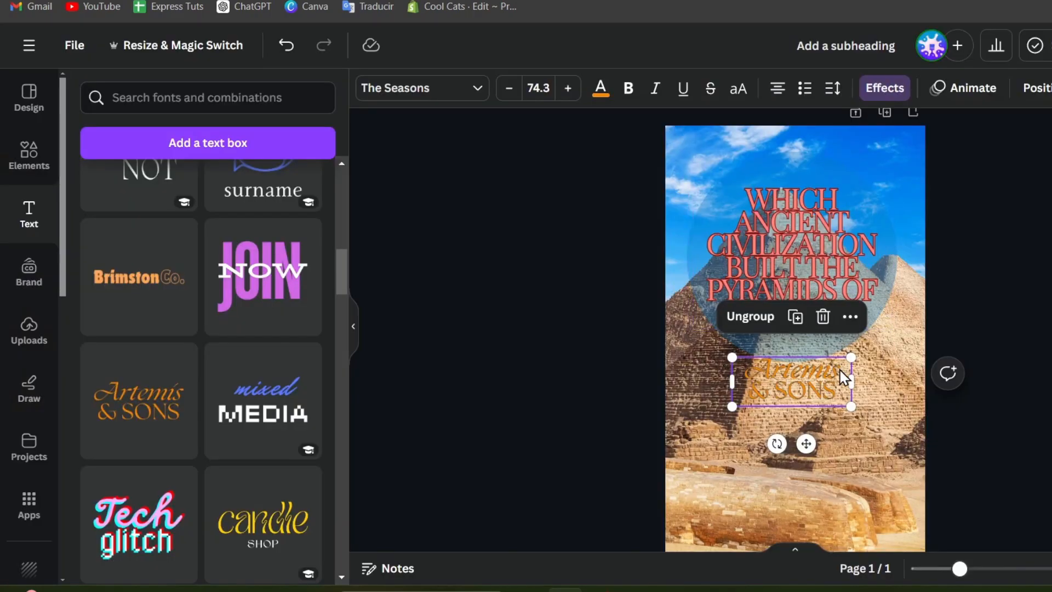
Delete the '& SONS' line from the Artemis text and ungroup the combination.
left_click(830, 386)
left_click(831, 387)
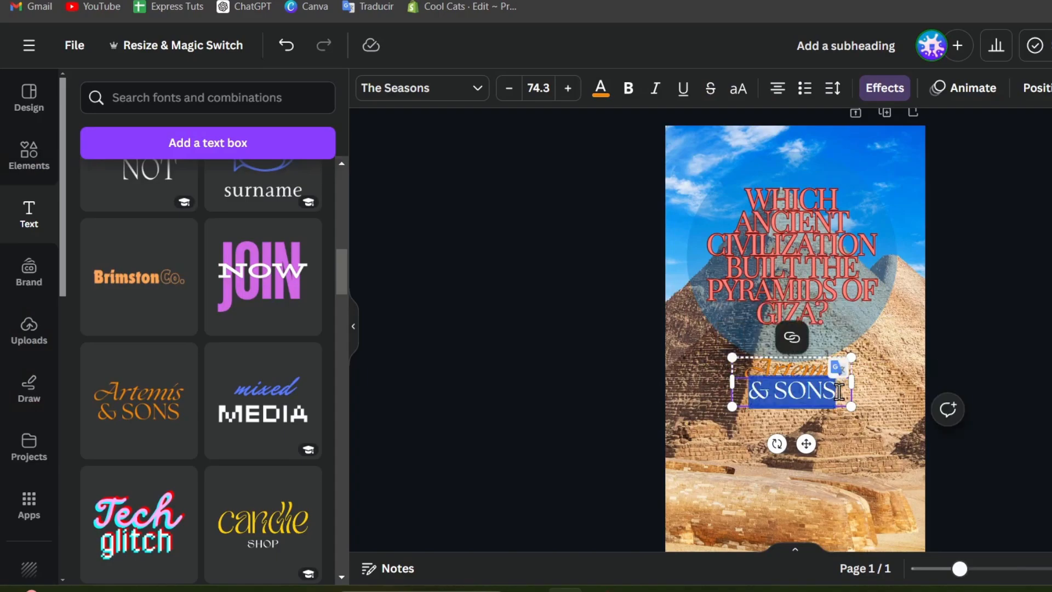
left_click(838, 392)
left_click_drag(839, 392, 756, 378)
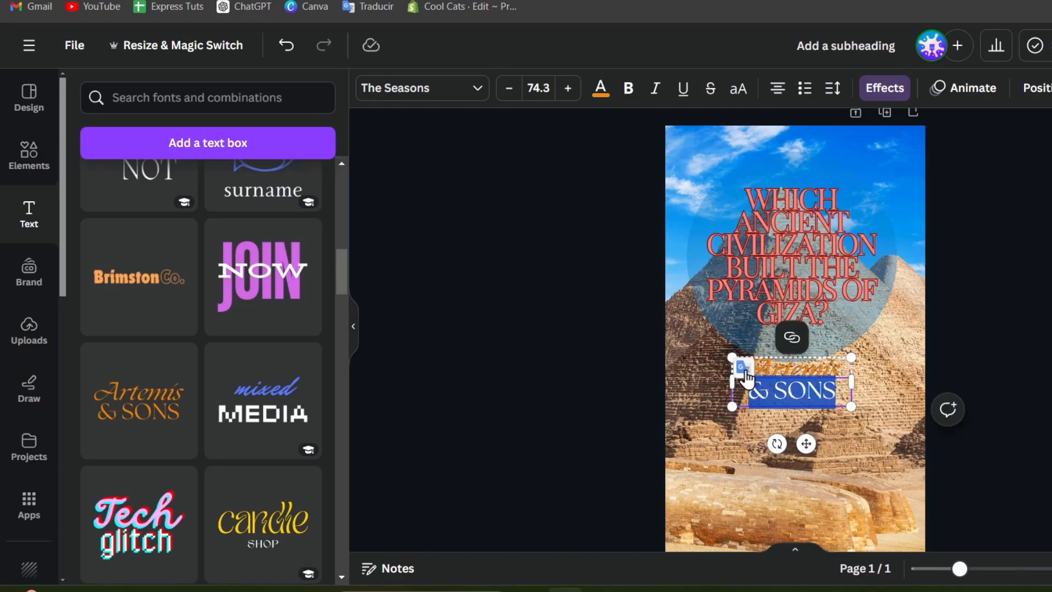
key("BackSpace")
key("Escape")
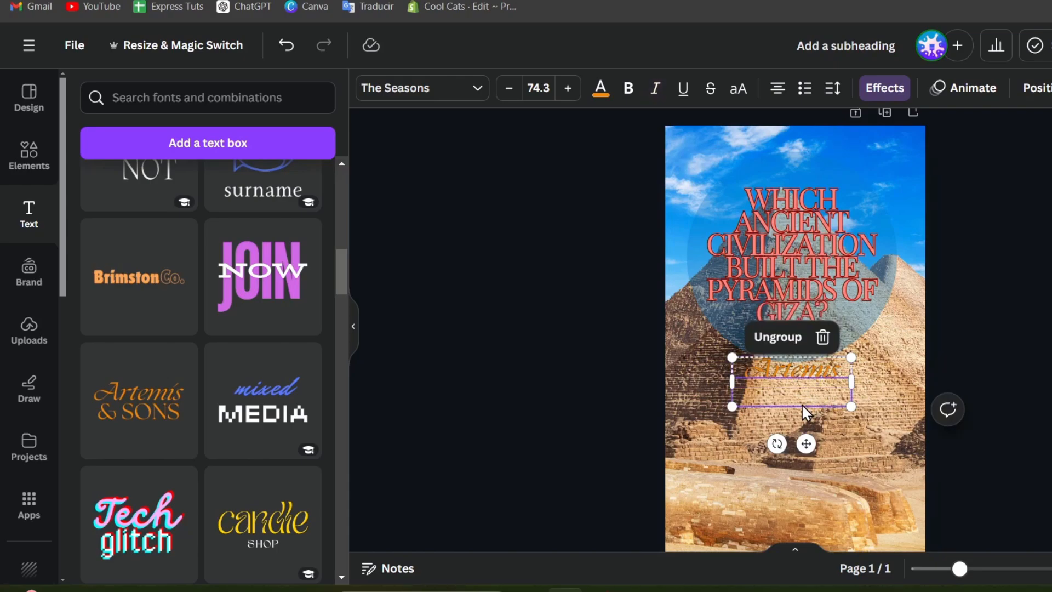
left_click(792, 338)
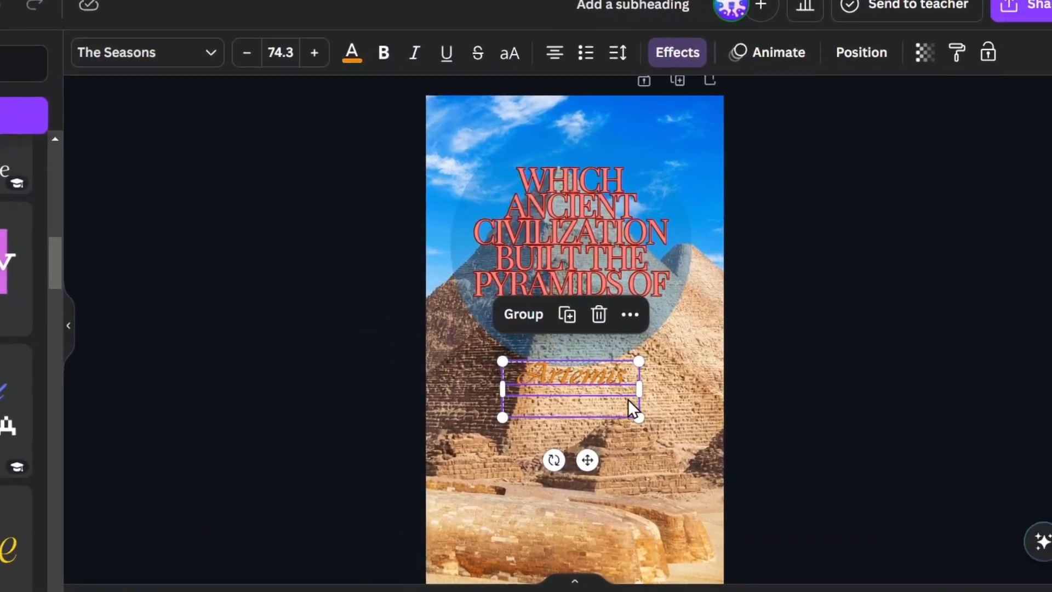
left_click(834, 423)
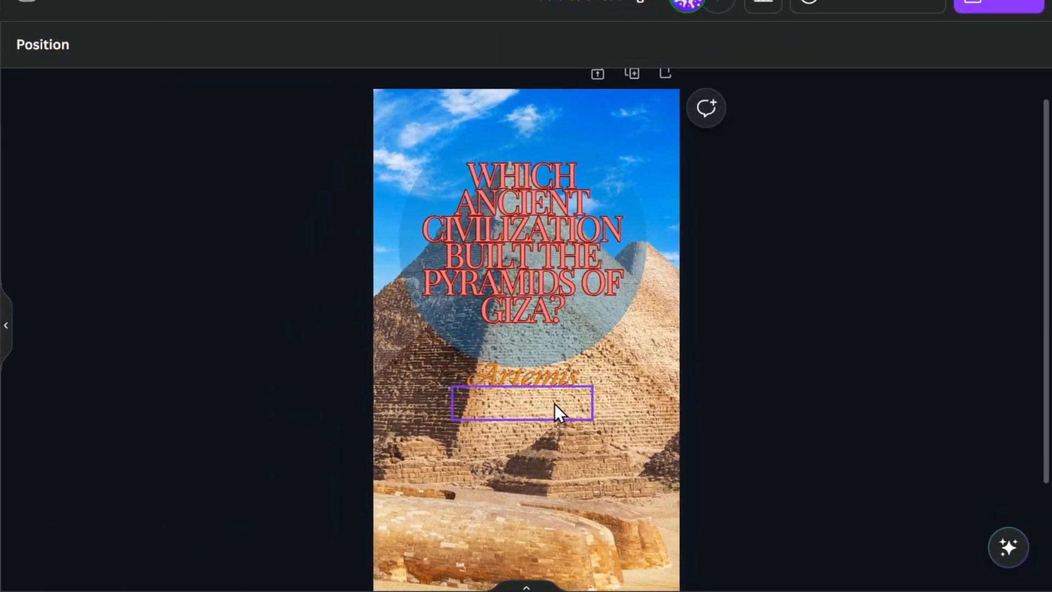
Delete the empty text box and paste the answers (Aztecs, Romans, Egyptians, Greeks) over Artemis.
left_click_drag(601, 402, 647, 445)
key("Delete")
left_click(542, 386)
double_click(543, 385)
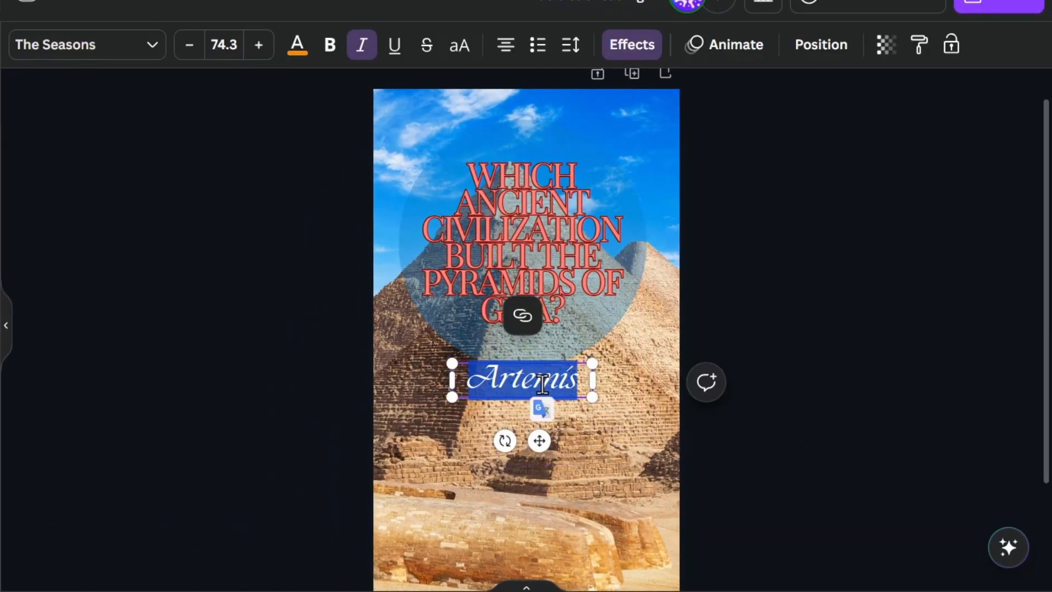
key("ctrl+v")
left_click(669, 281)
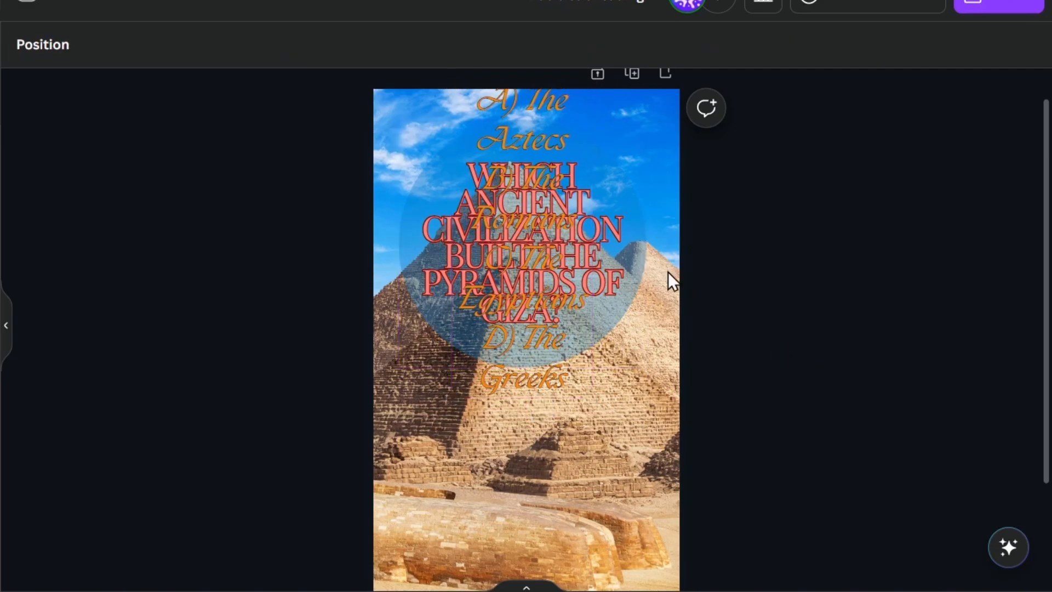
Shrink and widen the answer list, then place it just below the question circle.
left_click_drag(542, 136, 542, 281)
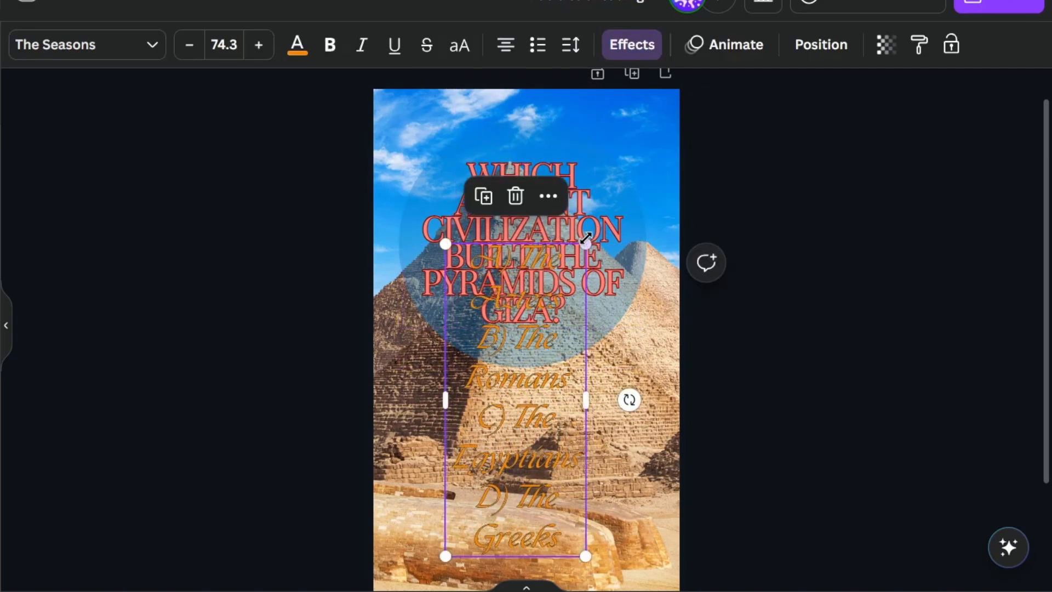
left_click_drag(582, 247, 525, 362)
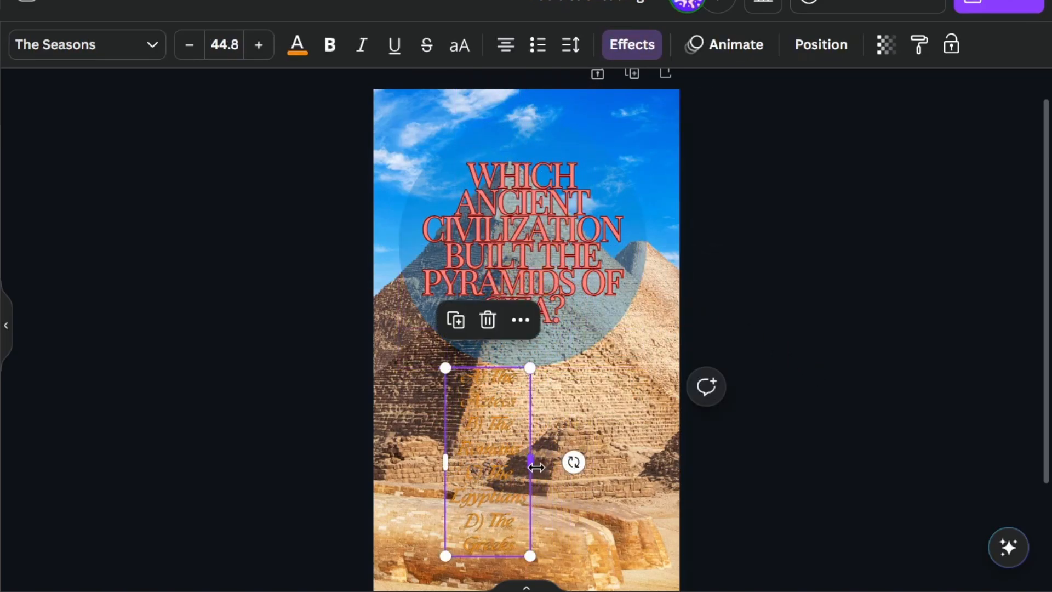
left_click_drag(534, 465, 610, 467)
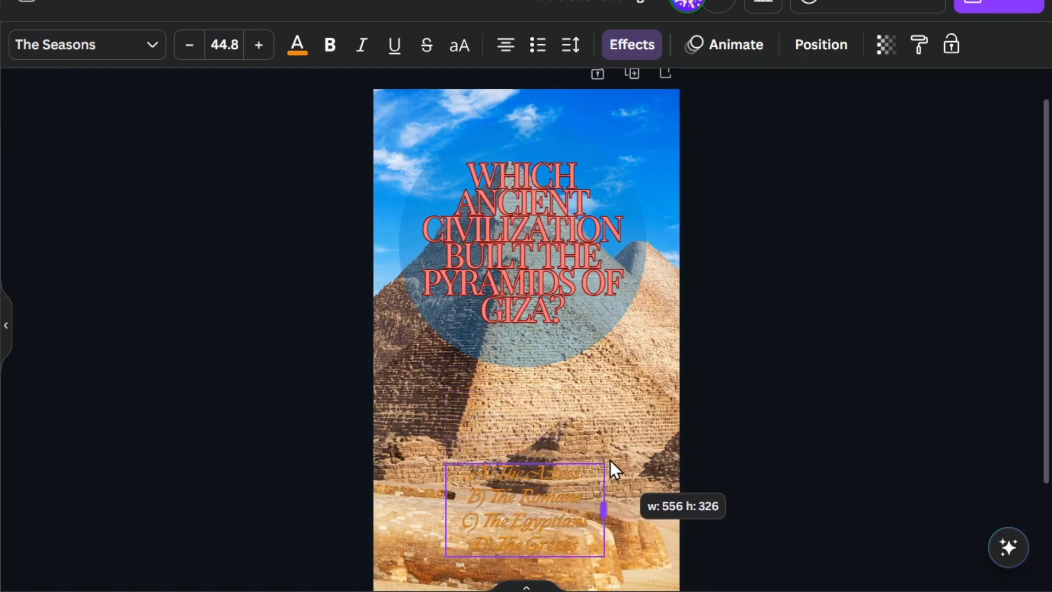
left_click(805, 476)
left_click_drag(597, 512, 589, 403)
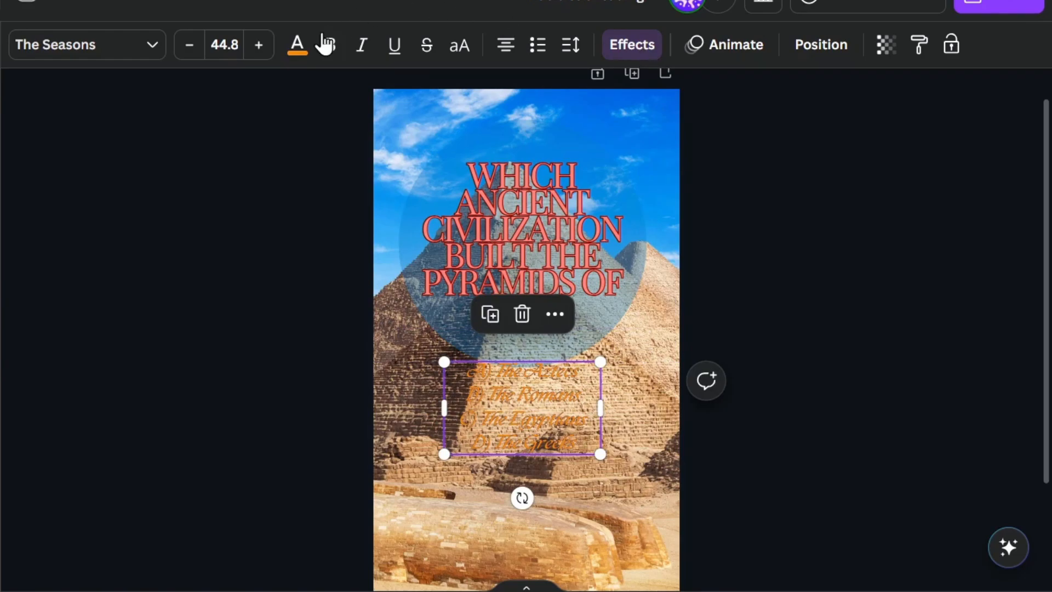
Make the answer text black and nudge the list down, centred on the page.
left_click(303, 48)
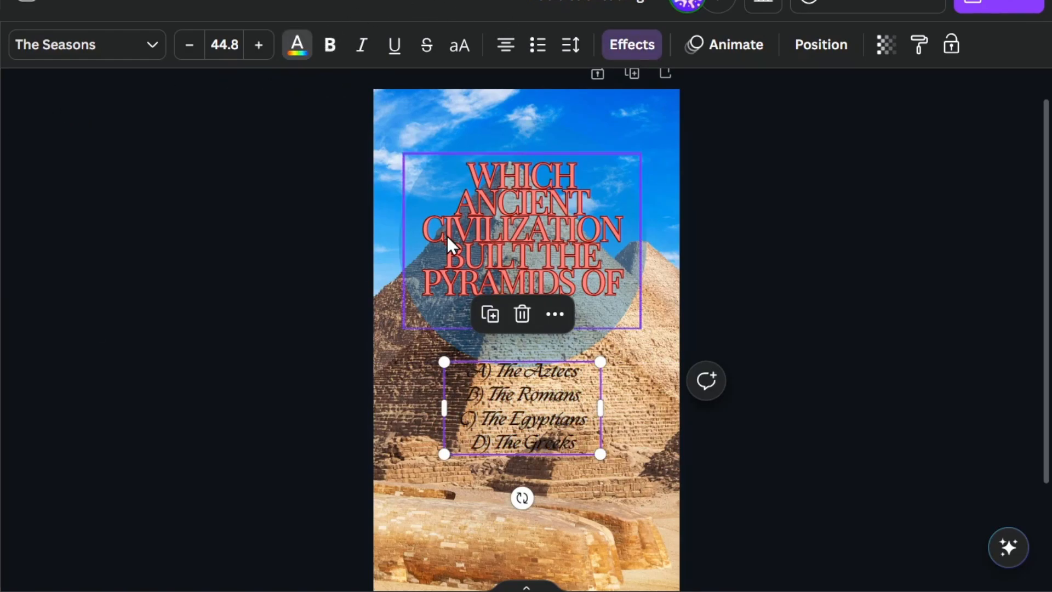
left_click(734, 467)
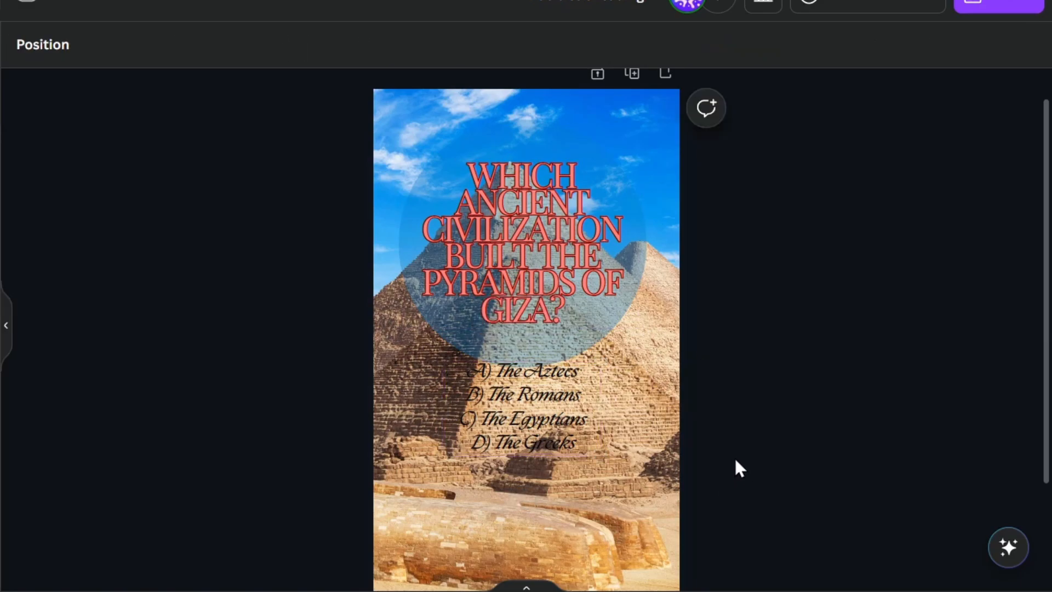
scroll(667, 438, "down", 3)
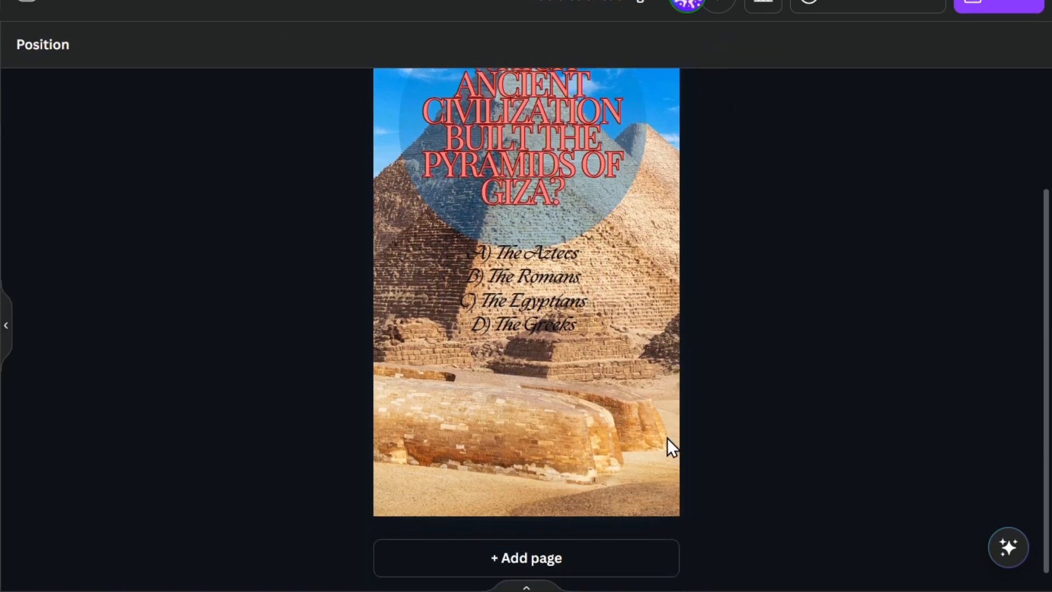
scroll(704, 427, "down", 1)
scroll(705, 430, "down", 1)
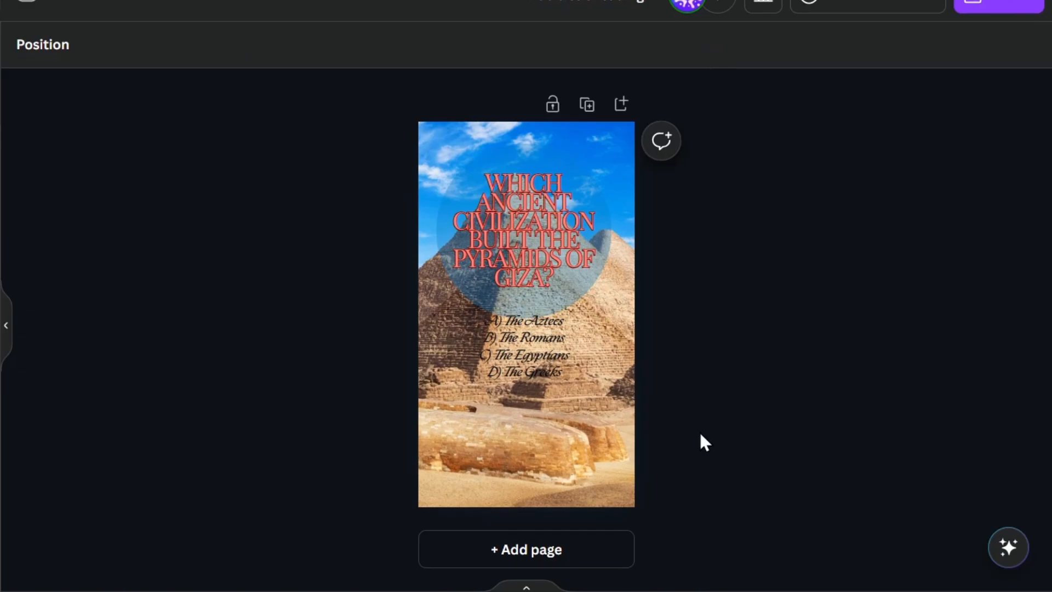
scroll(700, 434, "up", 1)
scroll(700, 434, "down", 1)
left_click(700, 434)
left_click_drag(531, 349, 526, 370)
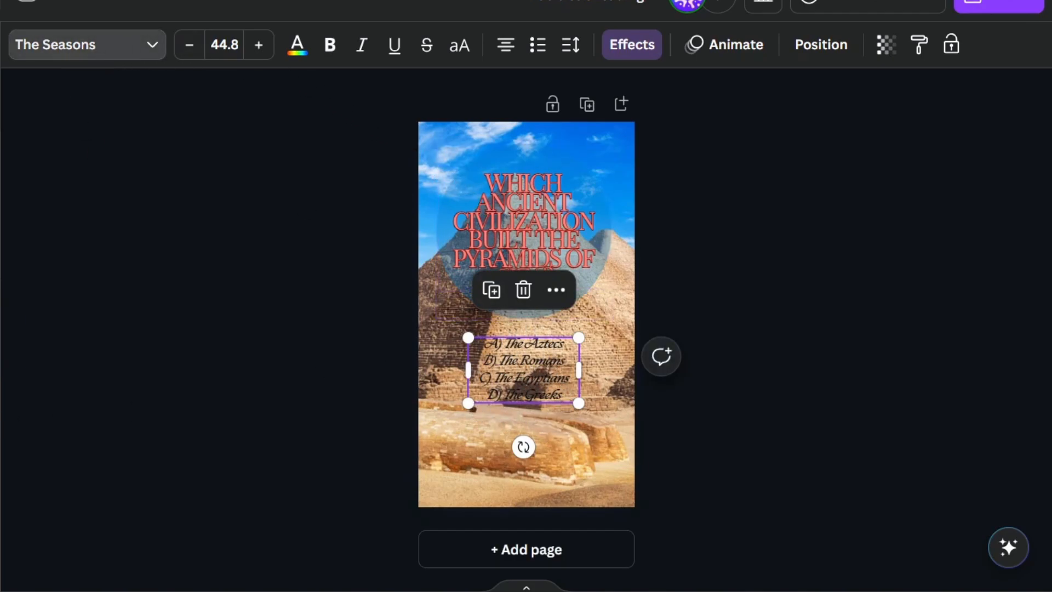
Change the answer list's font to Etna Sans Serif.
left_click(161, 400)
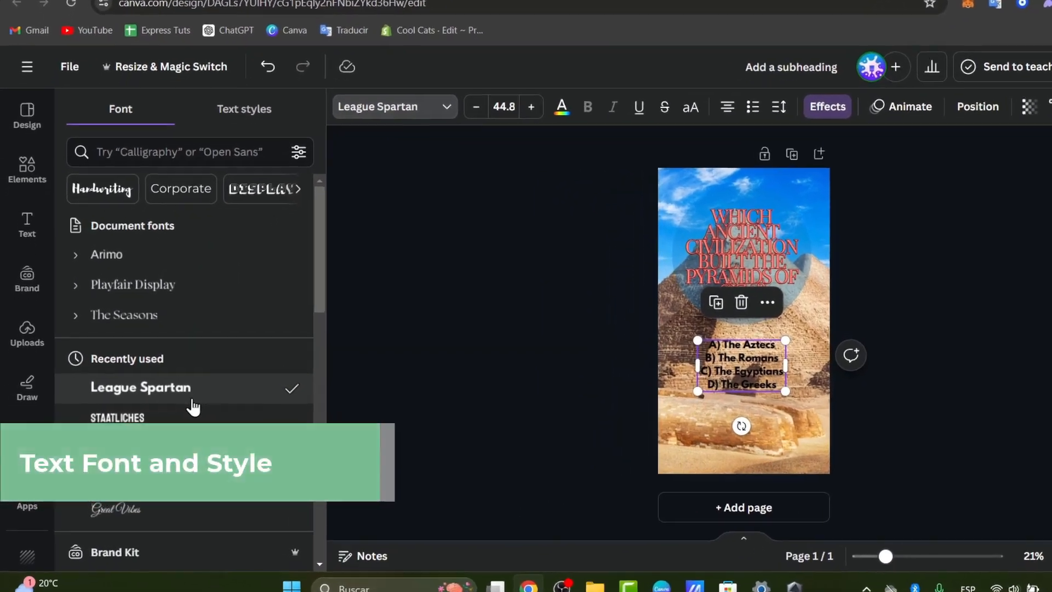
scroll(162, 408, "down", 5)
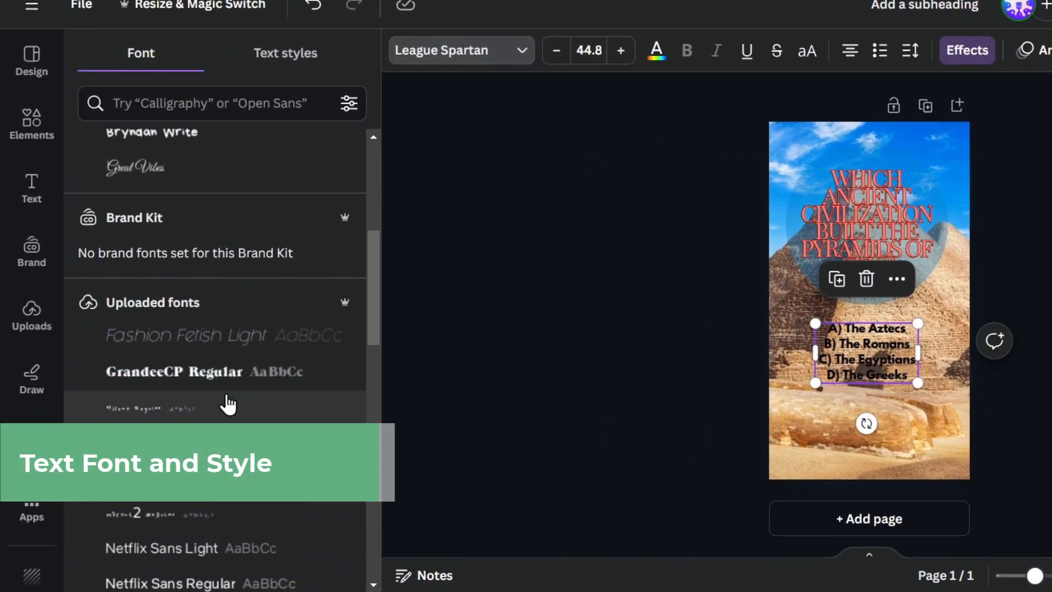
scroll(251, 383, "down", 6)
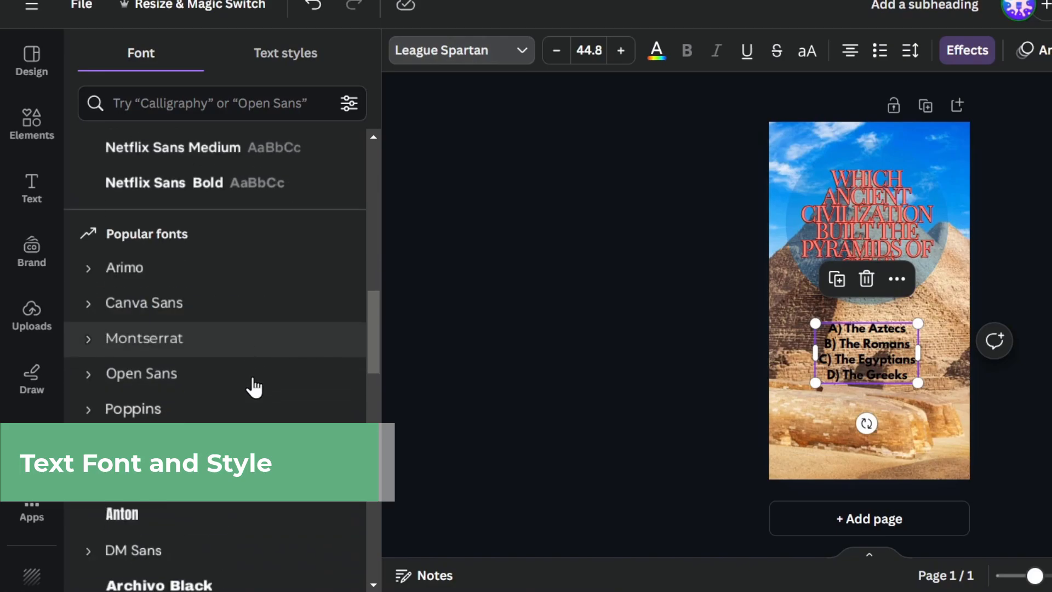
left_click(489, 54)
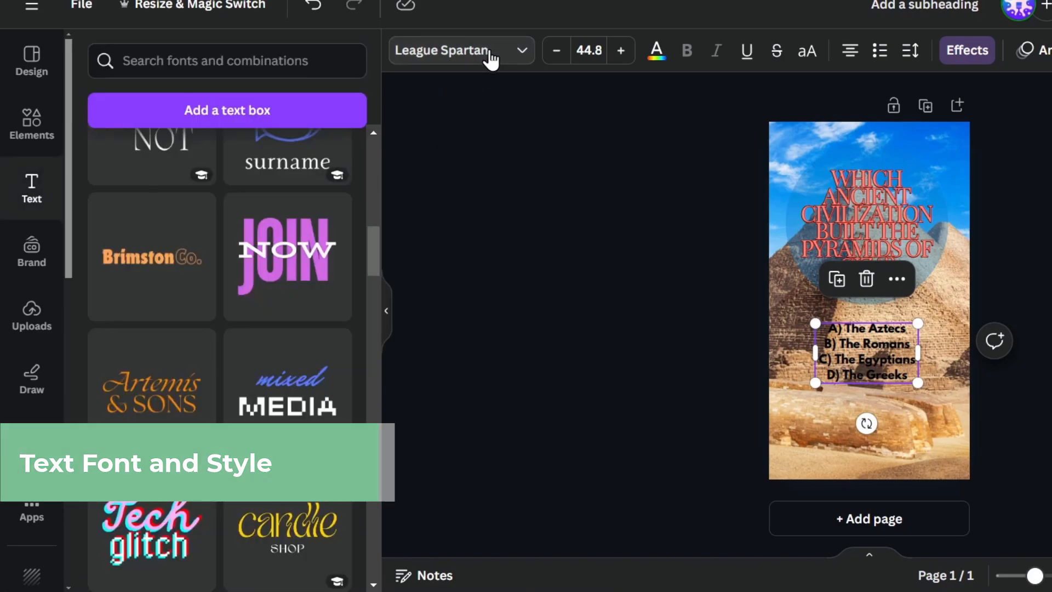
left_click(489, 55)
scroll(285, 329, "down", 10)
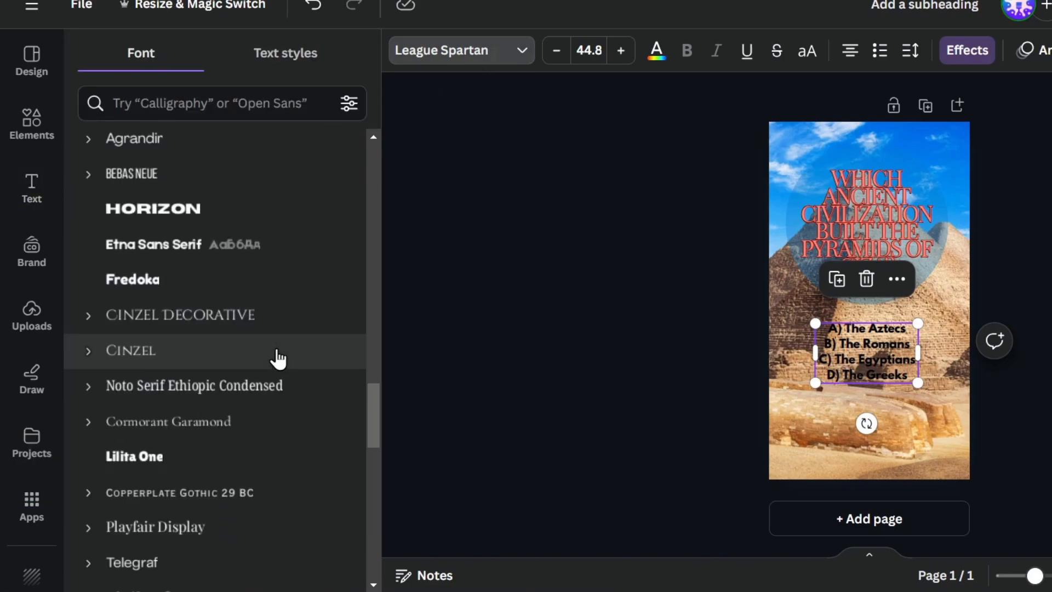
left_click(222, 242)
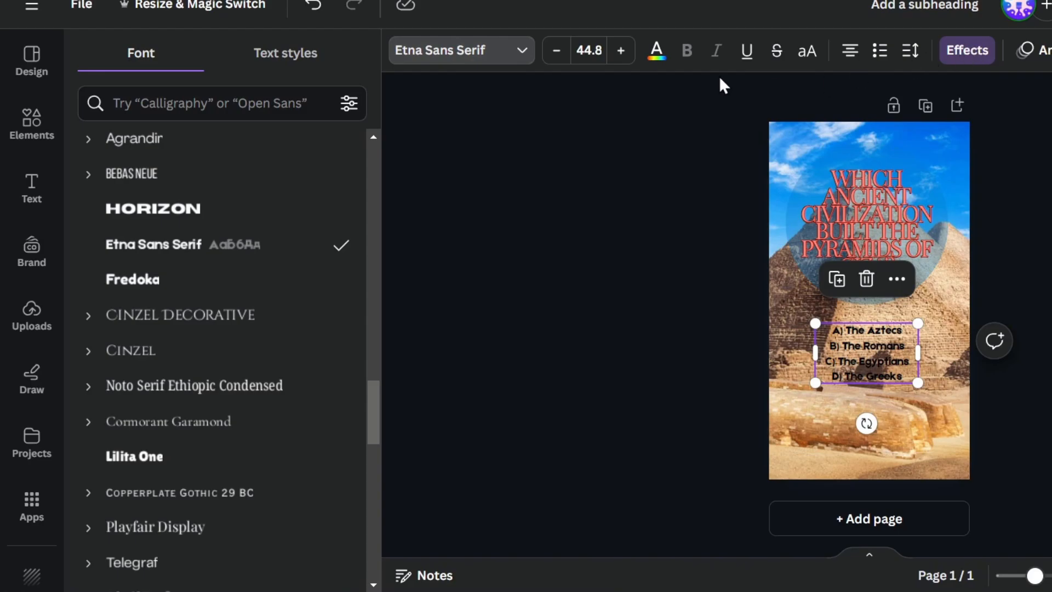
Make the answer text white using the document swatch.
left_click(656, 51)
left_click(289, 158)
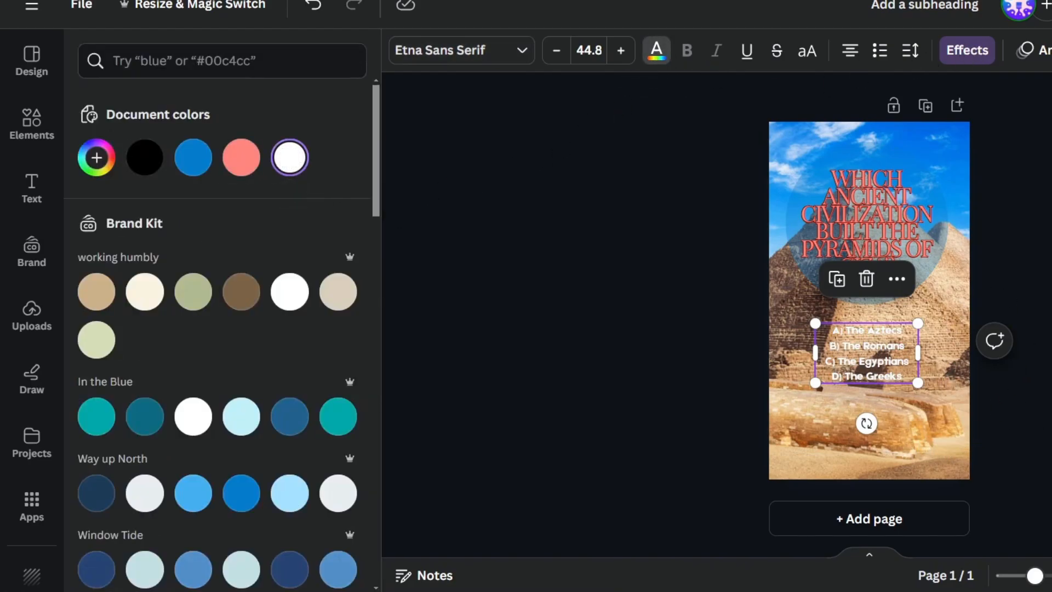
scroll(869, 323, "up", 3)
scroll(869, 323, "down", 1)
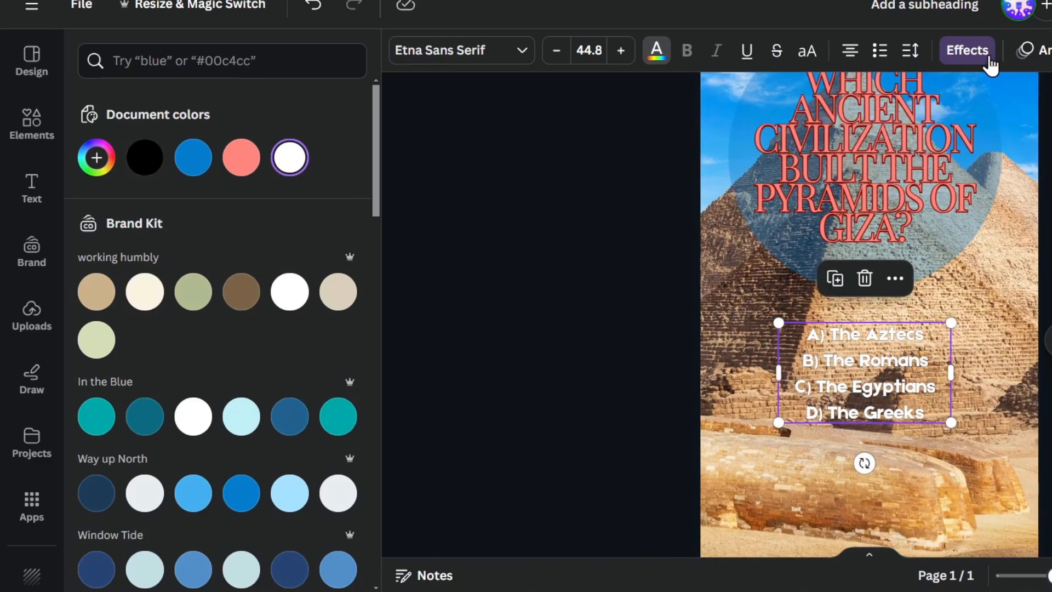
Apply a Background effect to the answers with roundness 63 and spread 62.
left_click(982, 56)
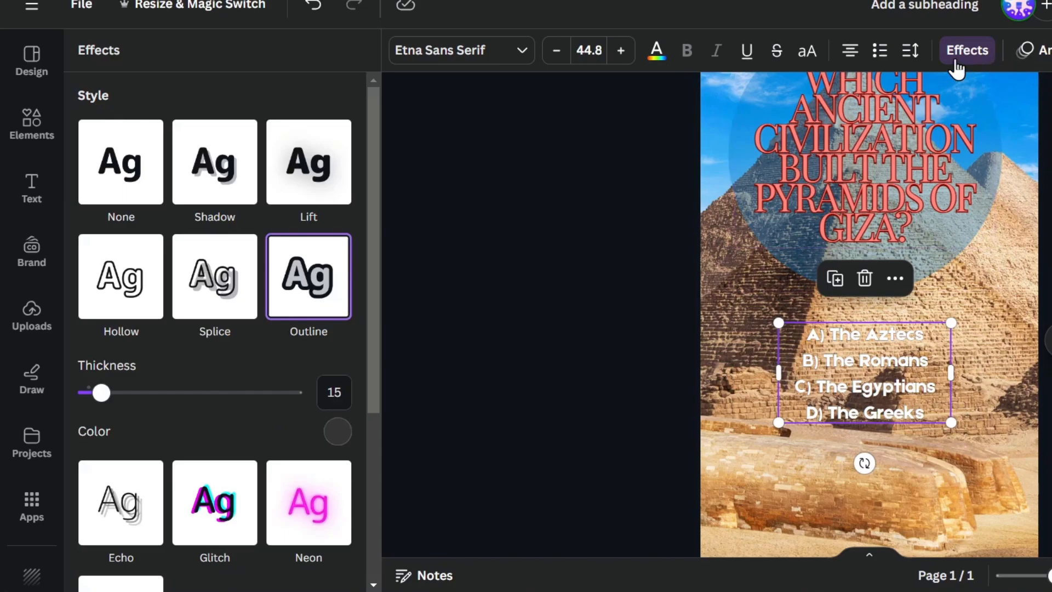
scroll(247, 453, "down", 5)
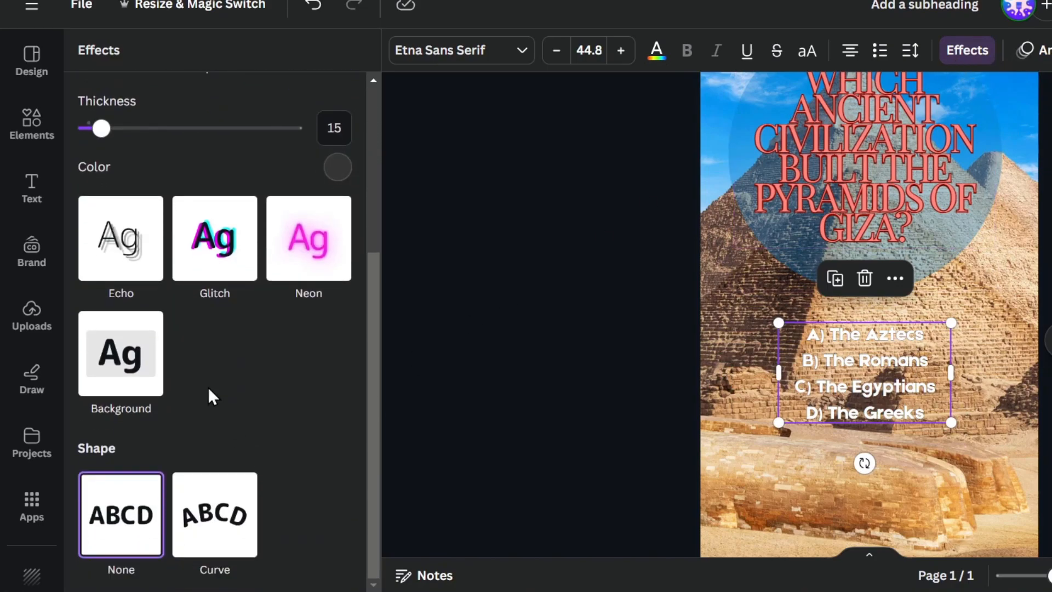
left_click(110, 363)
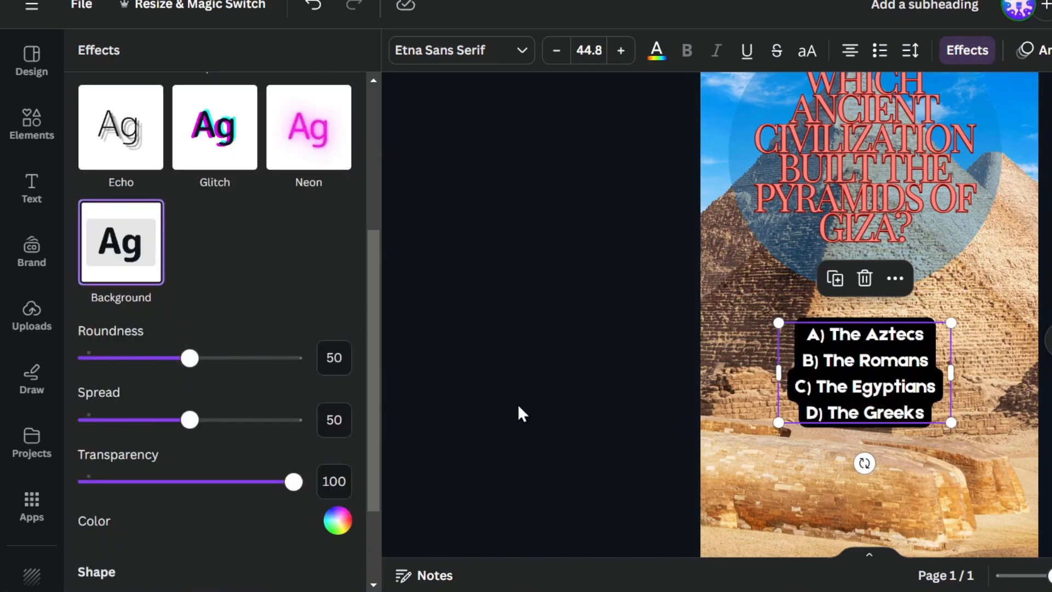
left_click_drag(191, 357, 217, 357)
left_click_drag(191, 419, 216, 420)
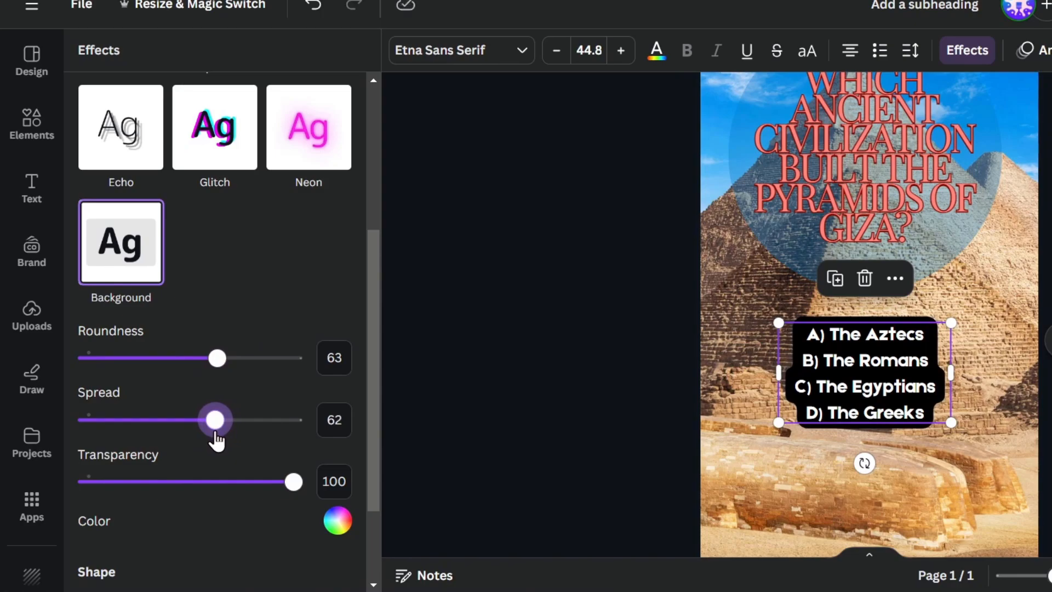
mouse_move(294, 482)
left_mouse_down()
mouse_move(270, 482)
mouse_move(293, 481)
left_mouse_up()
Add and remove an extra line in the answer text, then deselect the finished list.
left_click(943, 341)
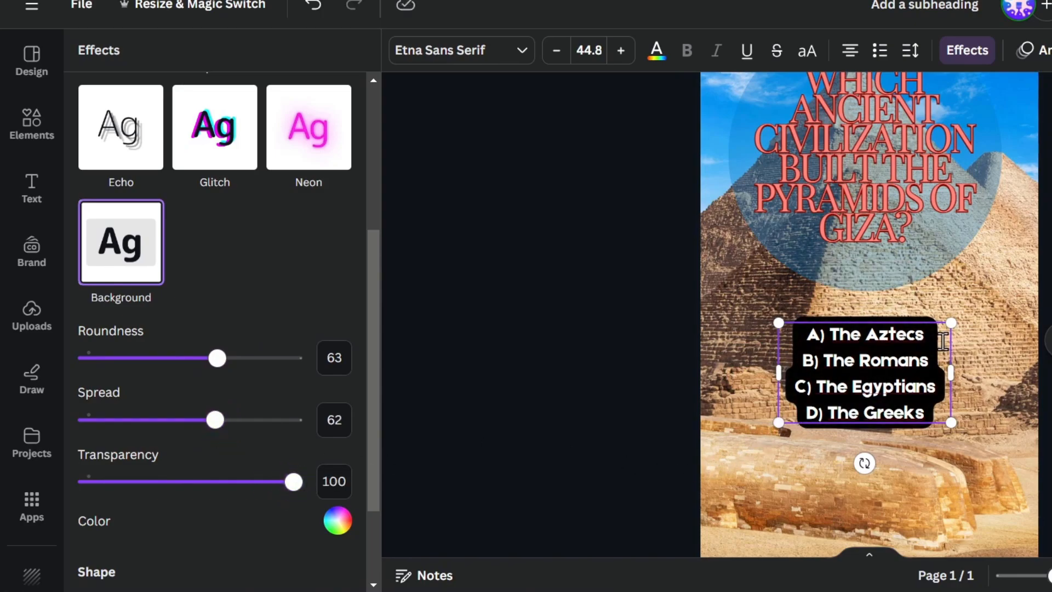
key("Return")
key("BackSpace")
scroll(241, 439, "down", 2)
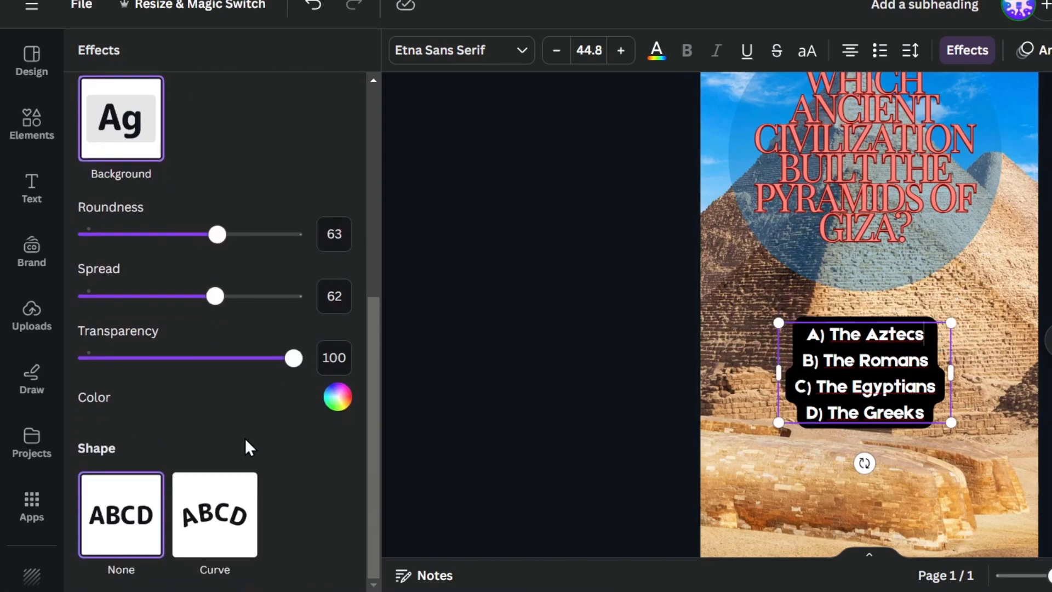
key("Escape")
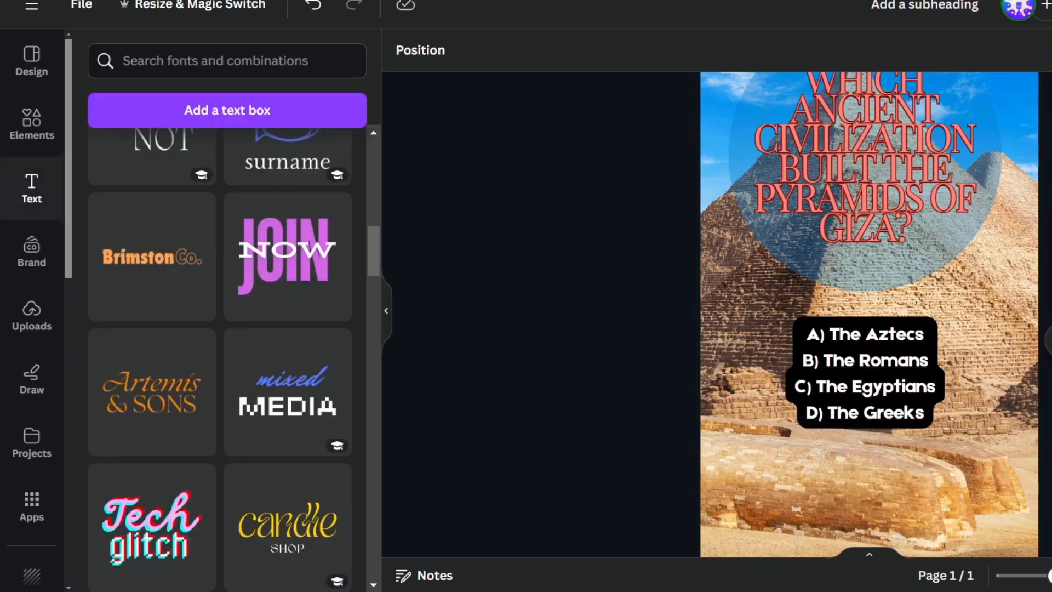
scroll(869, 314, "down", 3)
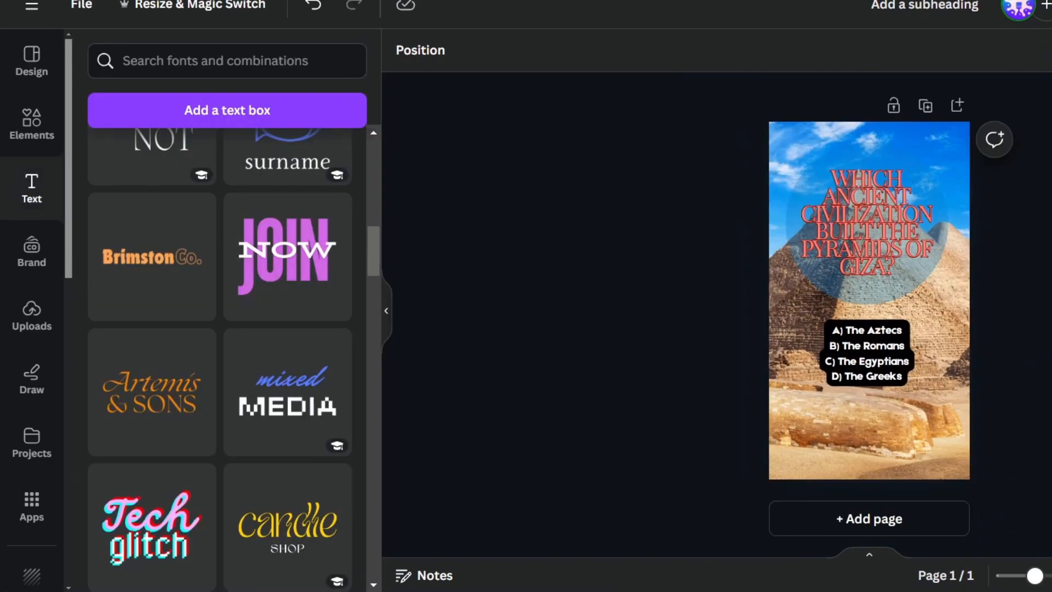
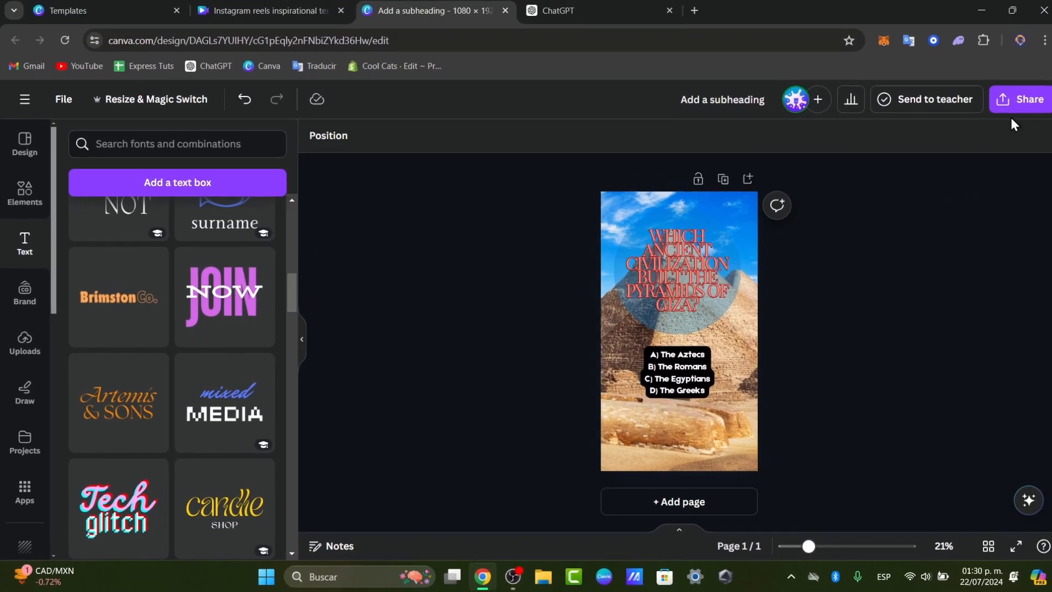
Look over the design's sharing options, then close them.
left_click(1005, 110)
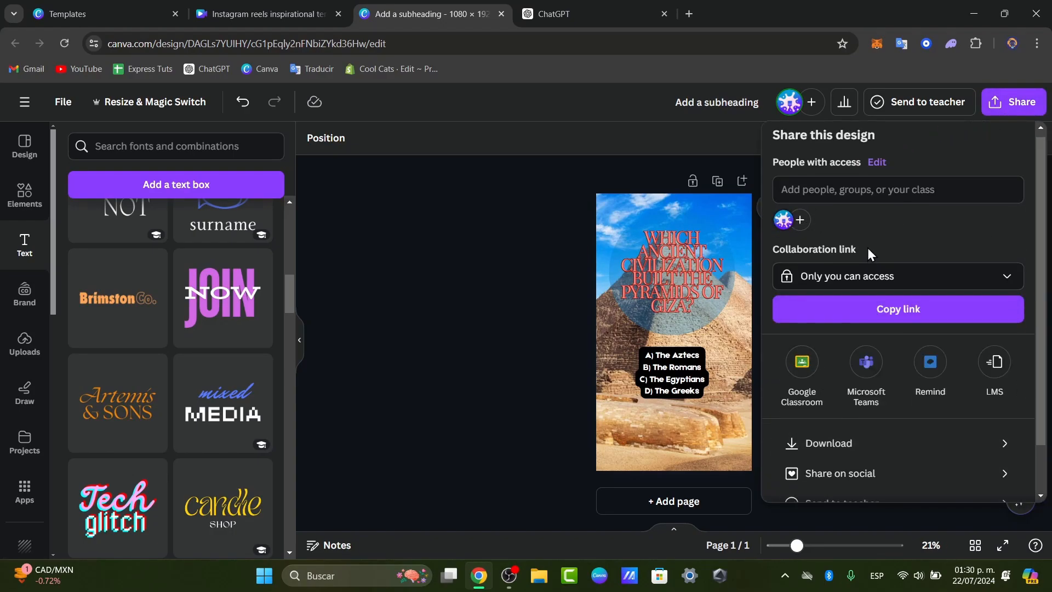
scroll(868, 263, "down", 2)
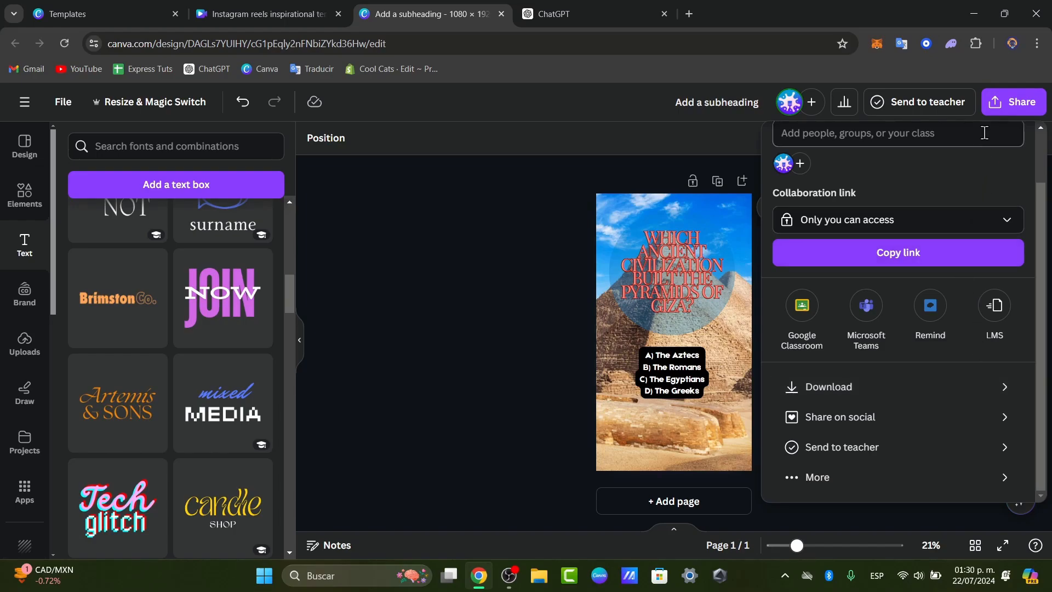
left_click(538, 185)
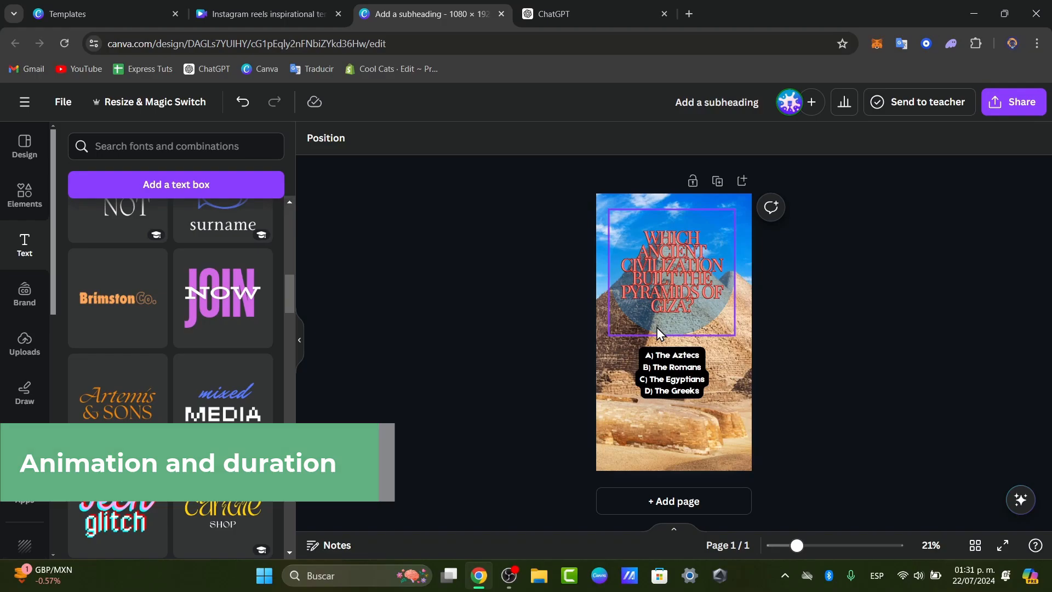
Lengthen the quiz page from 5.0s to 10.0s on the timeline.
left_click(677, 530)
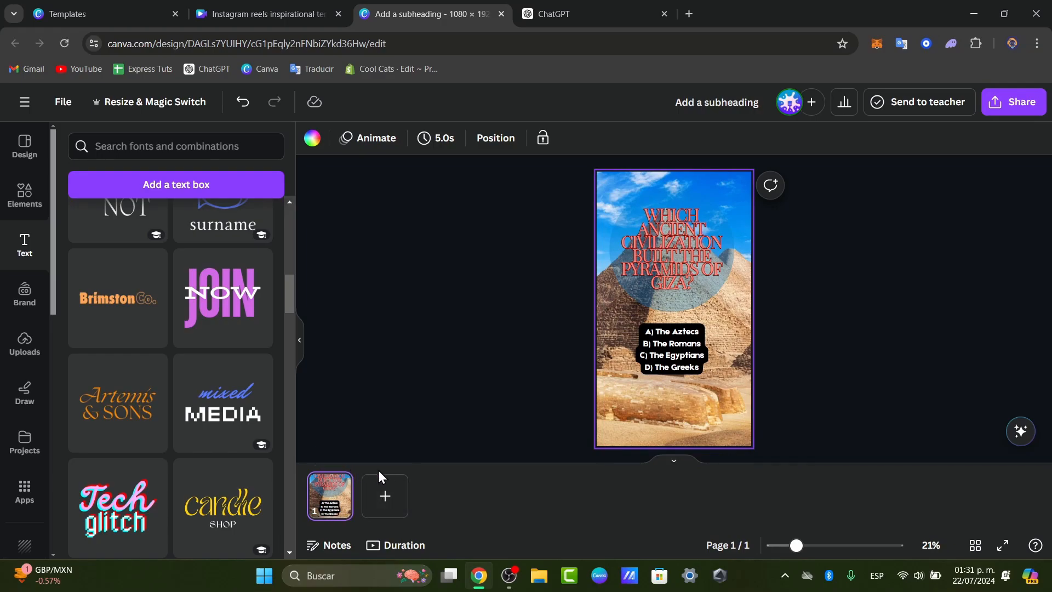
left_click(425, 550)
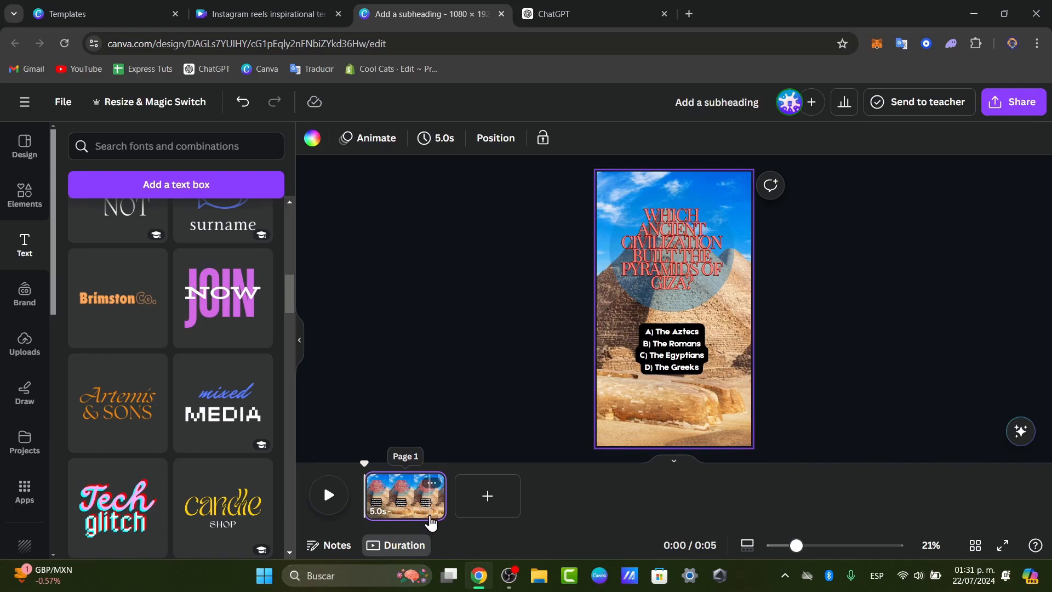
left_click(400, 548)
left_click(408, 546)
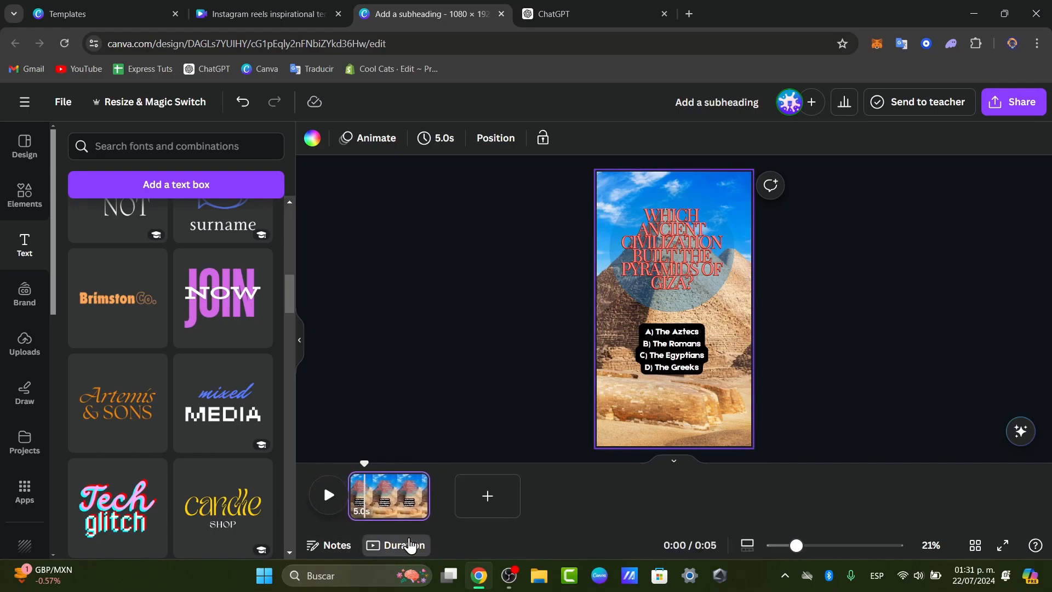
left_click_drag(440, 493, 528, 487)
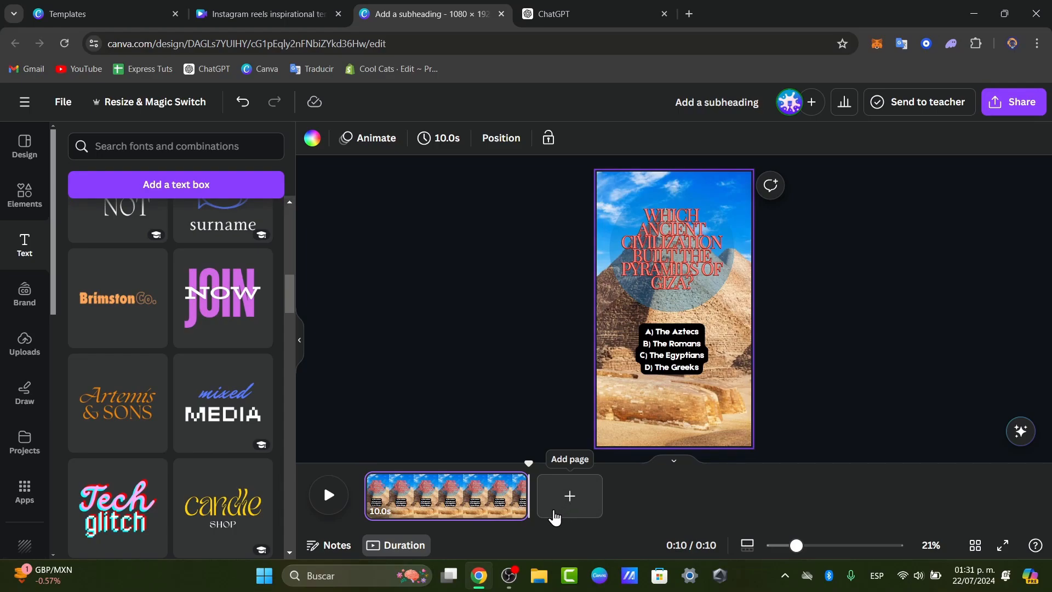
Duplicate the quiz page, delete the blank page, and trim the copy to 4.9s.
left_click(554, 515)
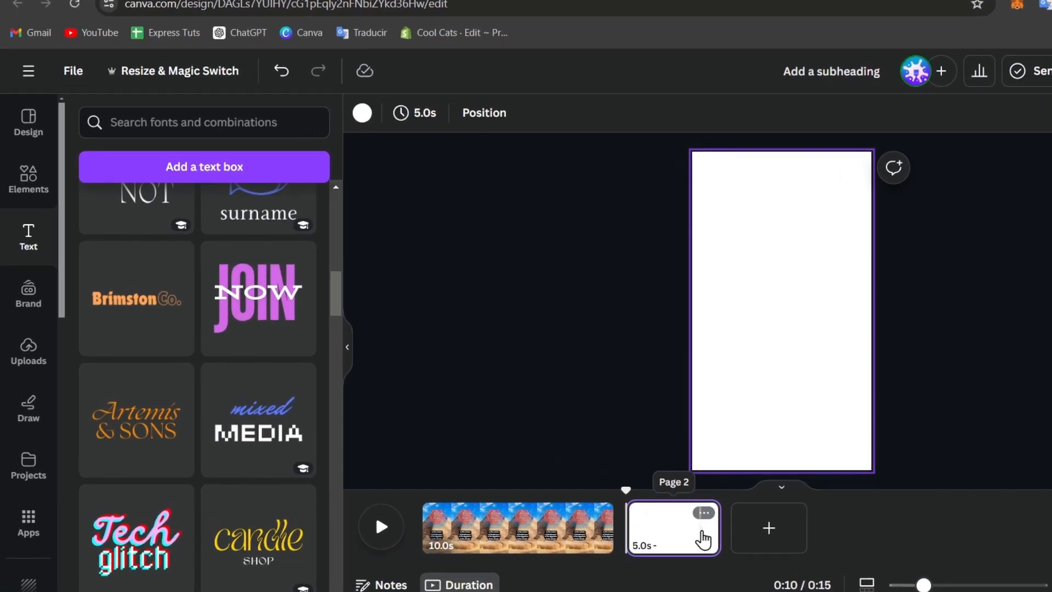
left_click(598, 534)
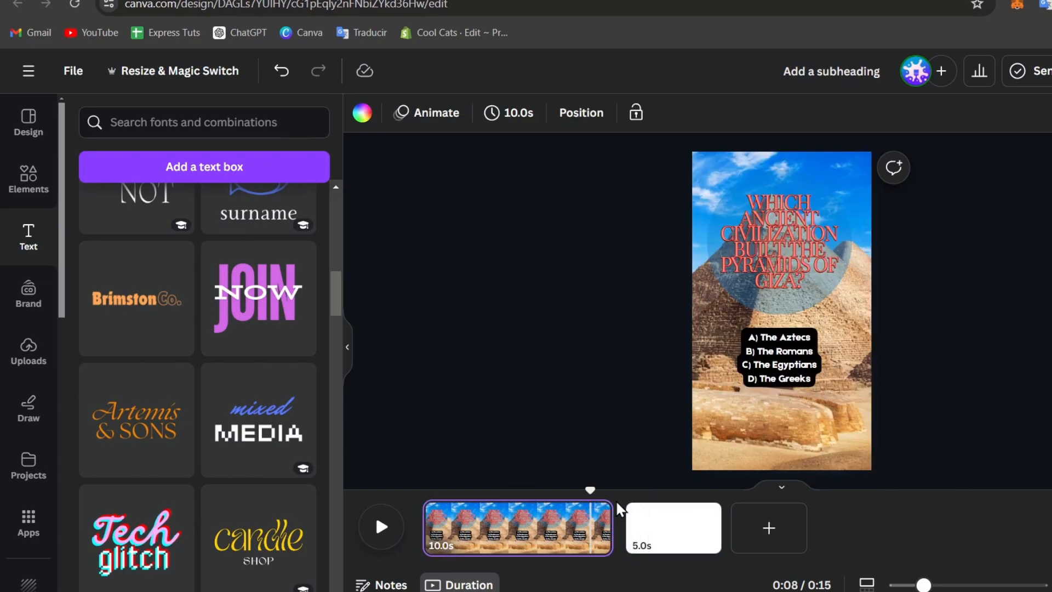
left_click(598, 513)
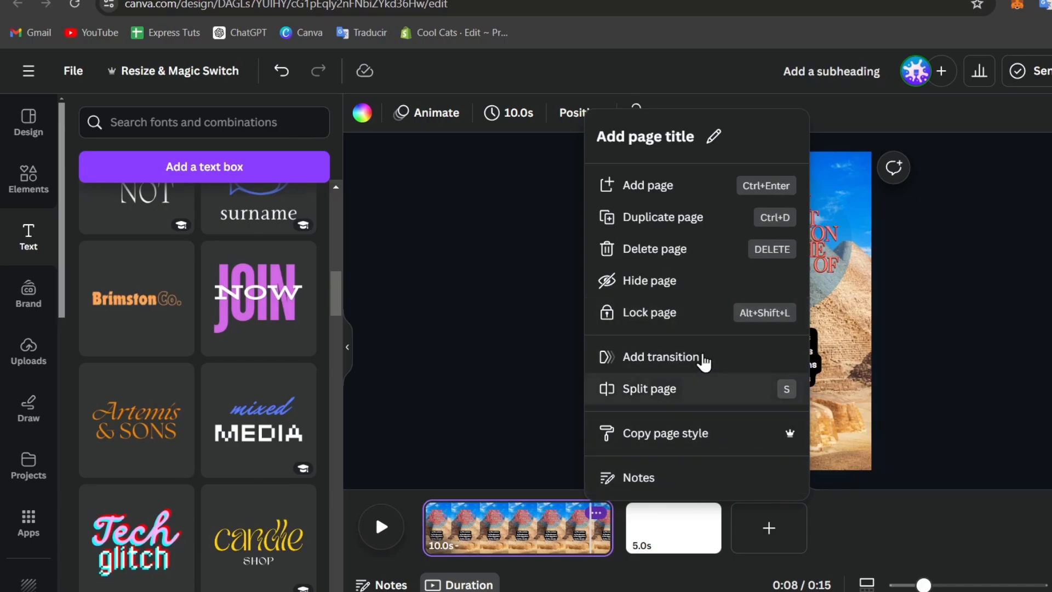
left_click(698, 221)
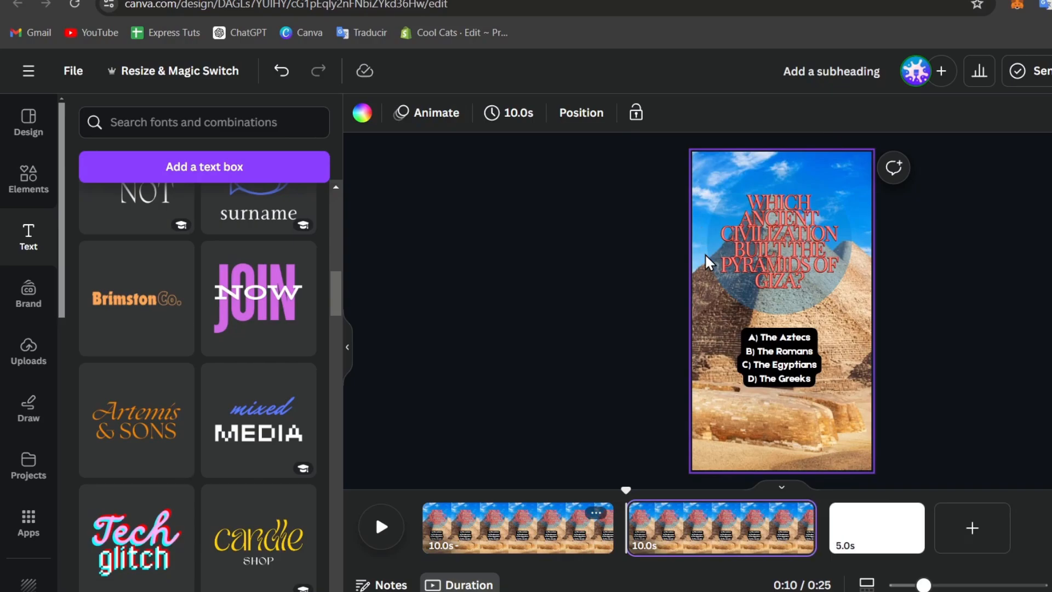
left_click(854, 541)
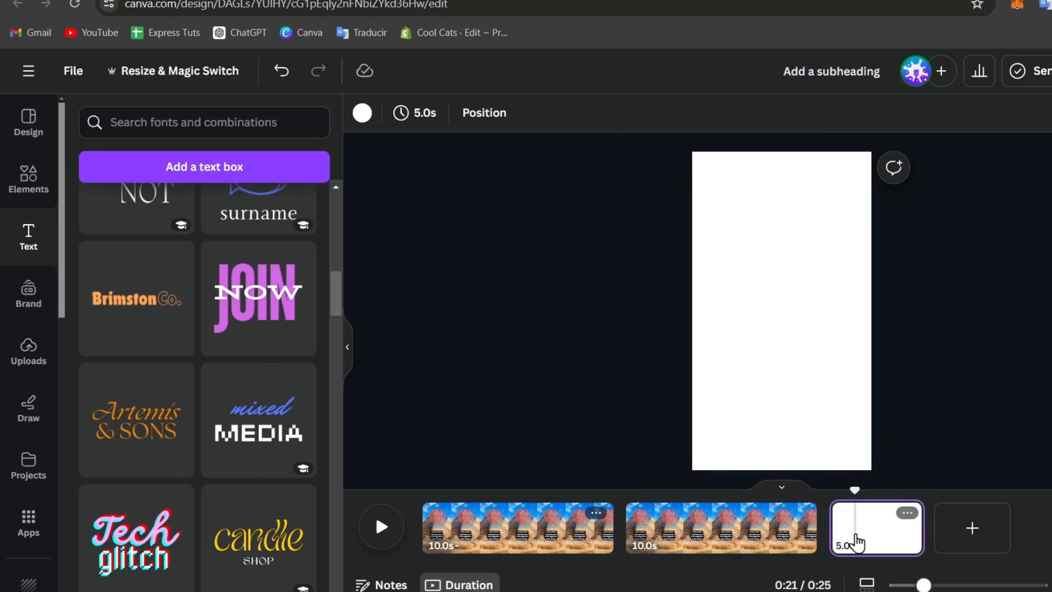
key("Delete")
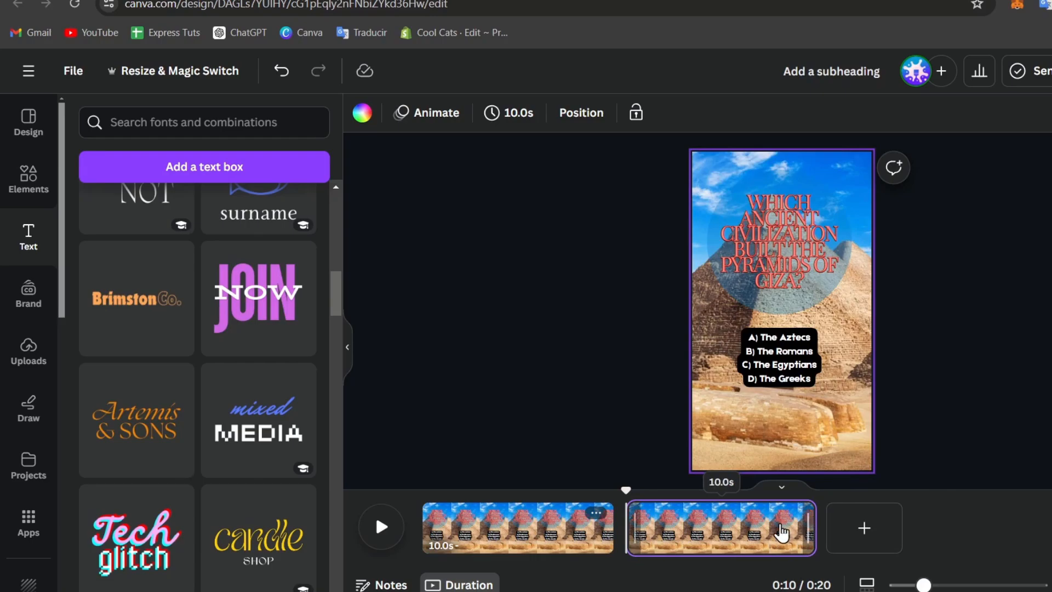
left_click_drag(782, 531, 710, 527)
left_click(681, 539)
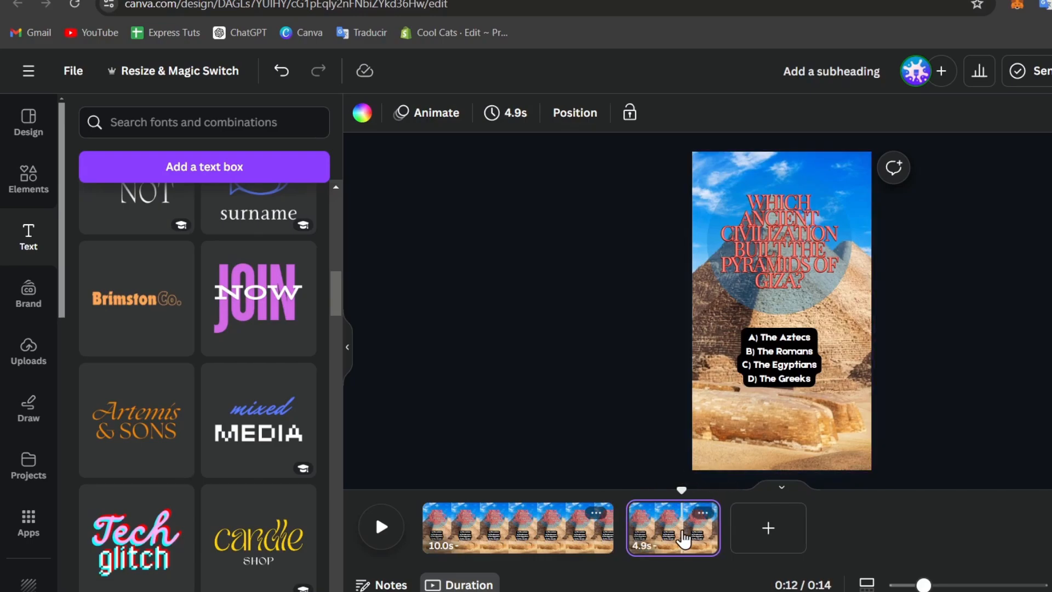
Delete page 2's answer choices, compare with page 1, then undo the deletion.
left_click(795, 376)
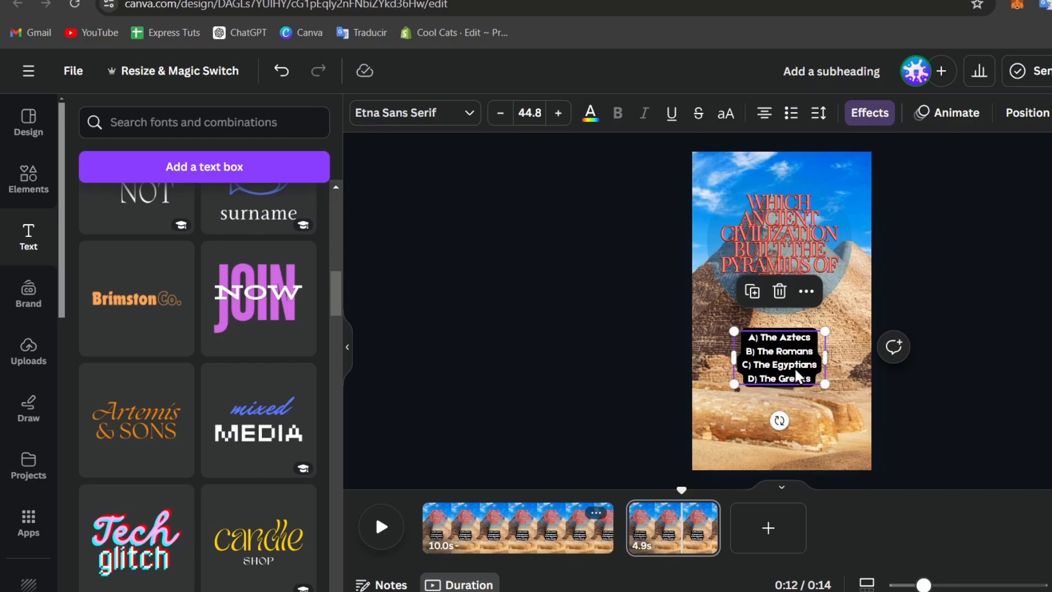
key("Delete")
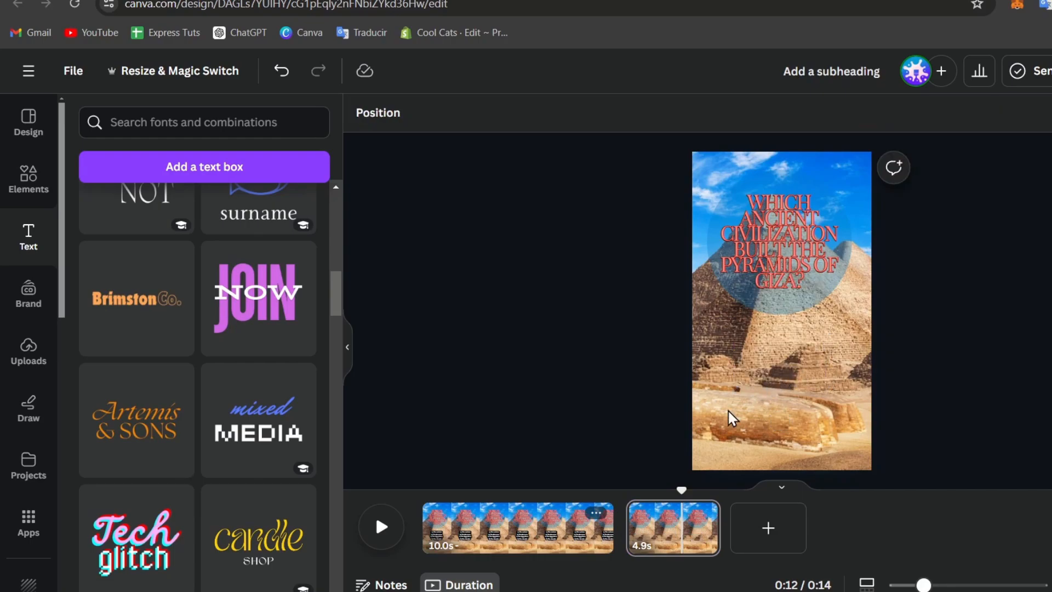
left_click(587, 545)
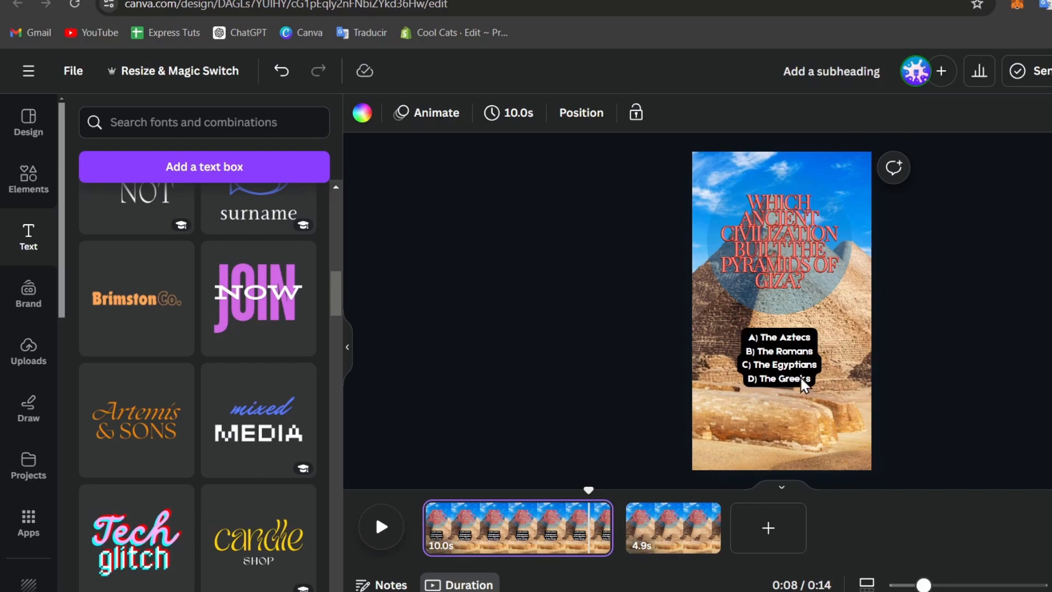
left_click(685, 527)
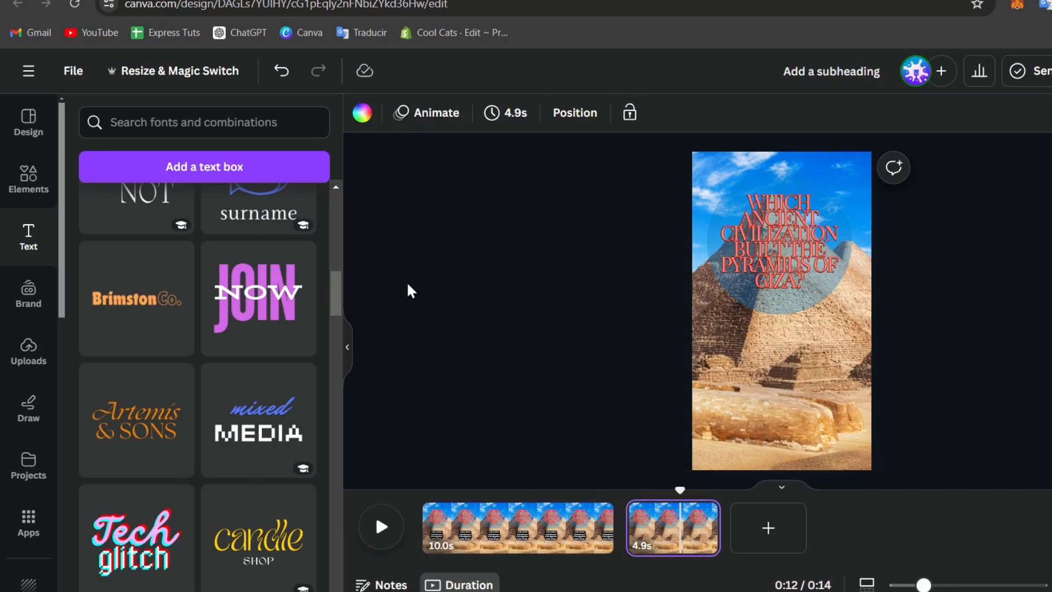
left_click(557, 528)
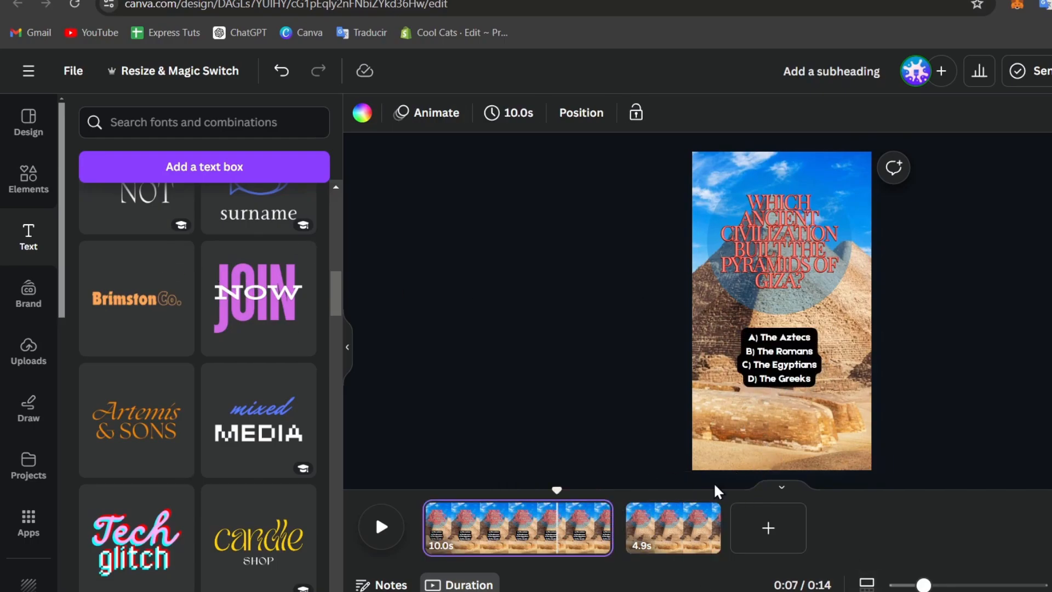
left_click(686, 528)
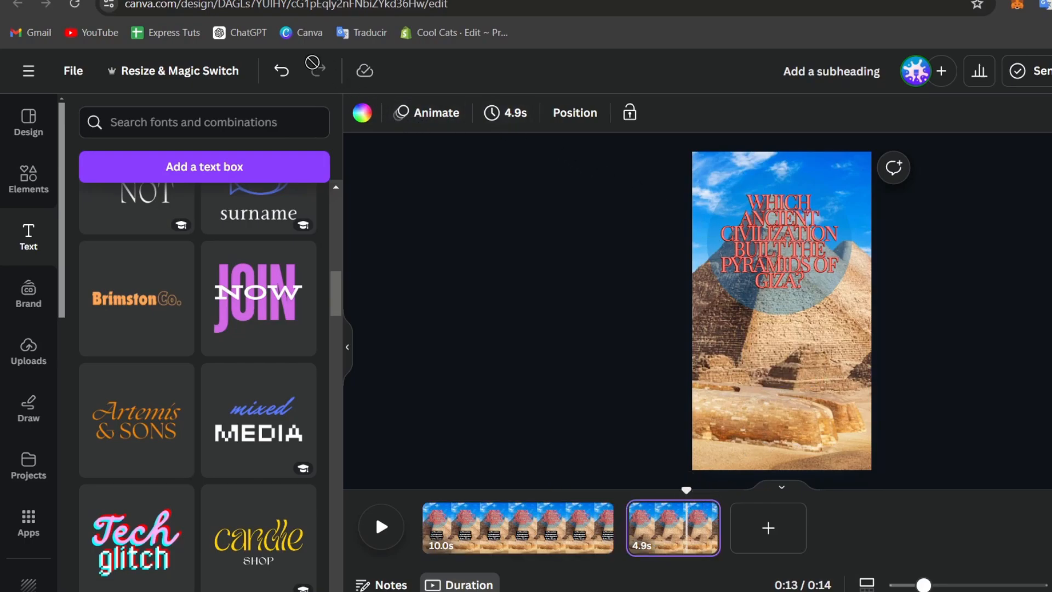
left_click(282, 71)
Replace page 2's answer lines with 'Correct Answer:' and 'C) The Egyptians'.
left_click(813, 359)
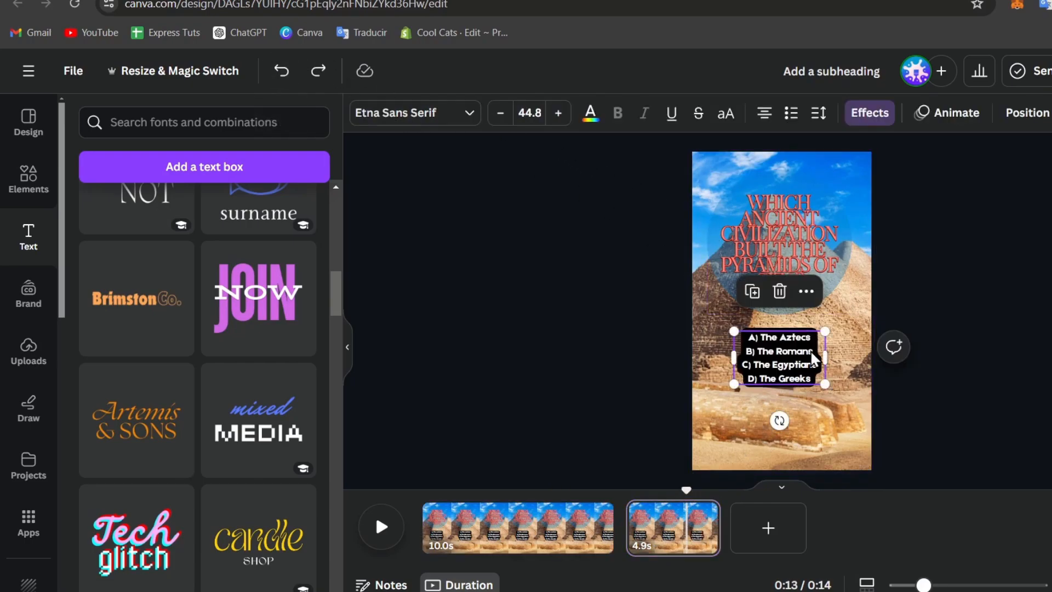
triple_click(812, 351)
key("ctrl+a")
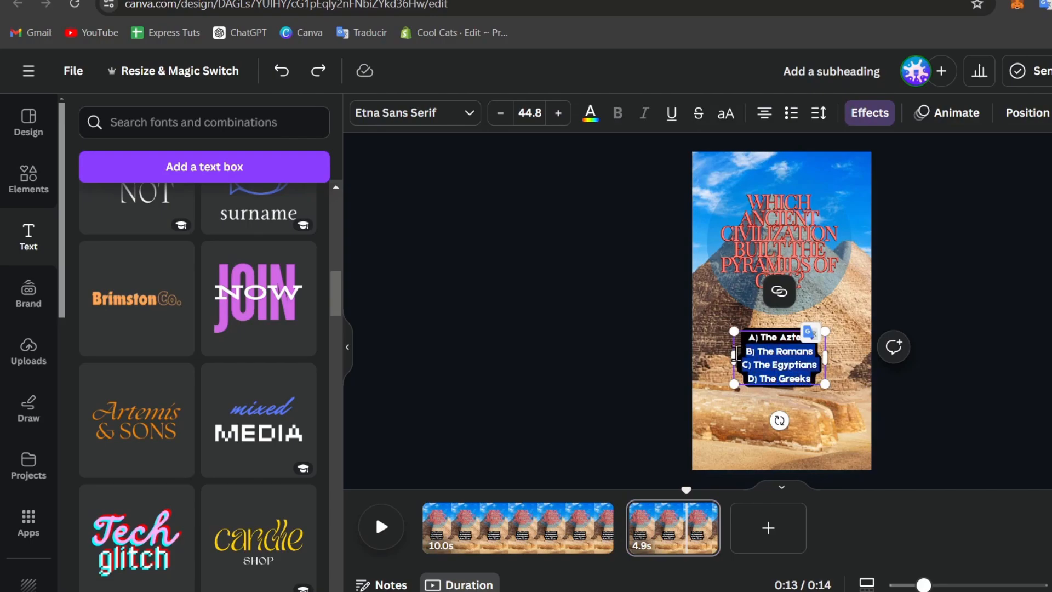
type("Correc")
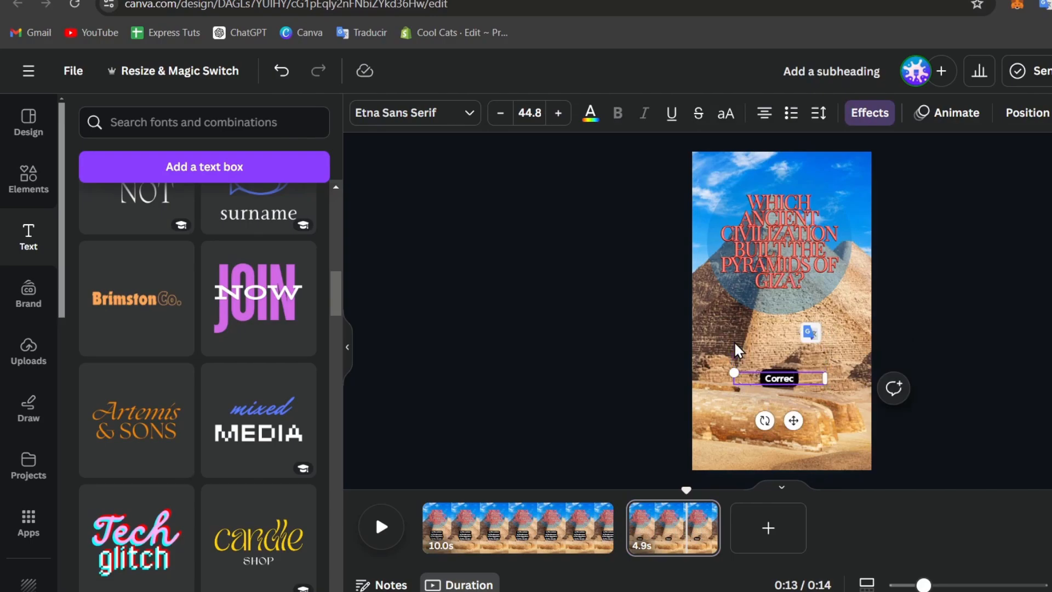
type("t Answer:")
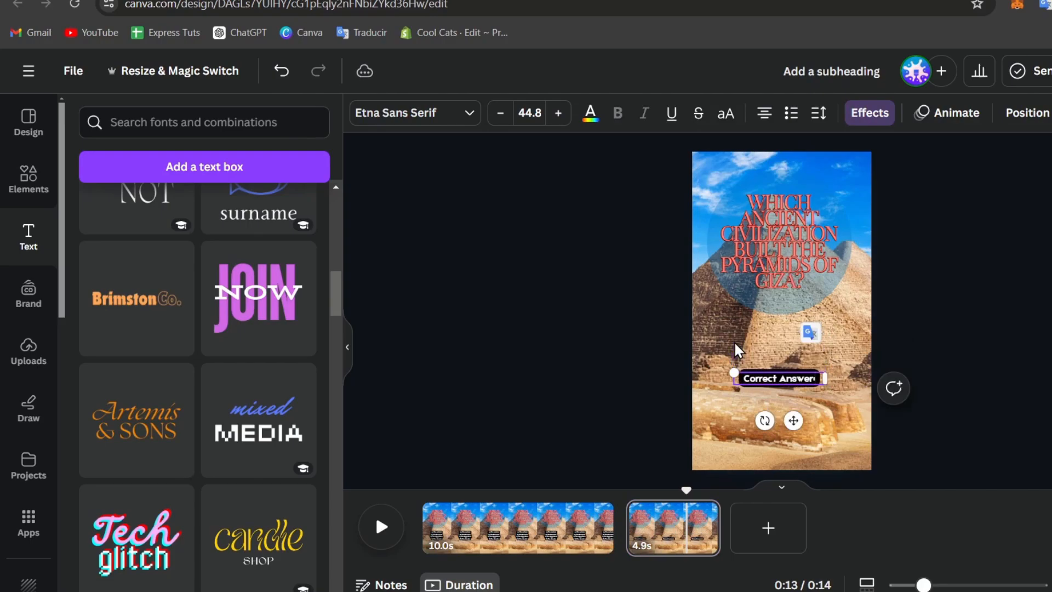
key("Return")
type("C")
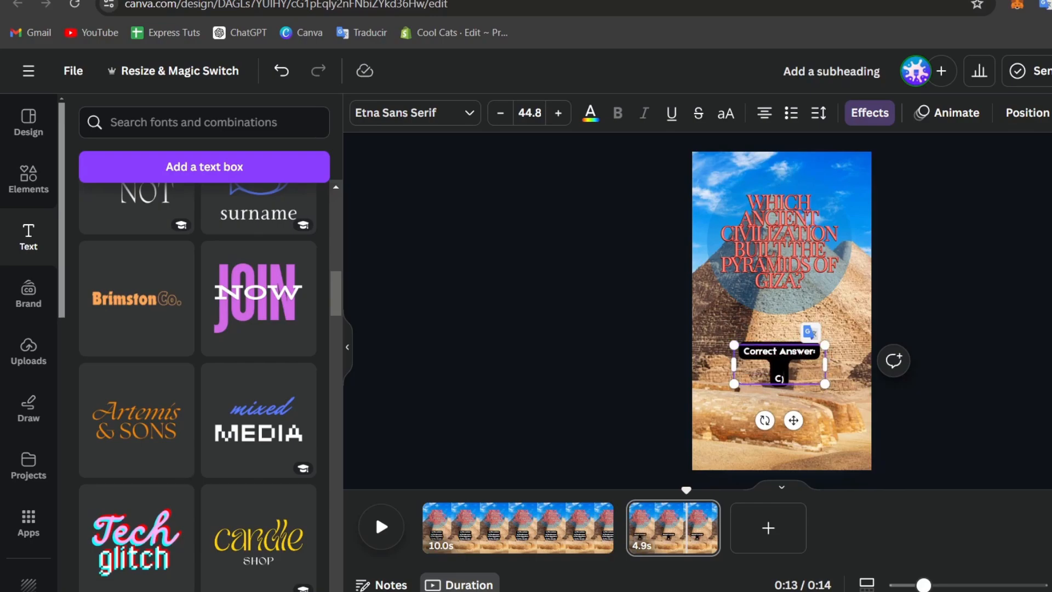
left_click(711, 1)
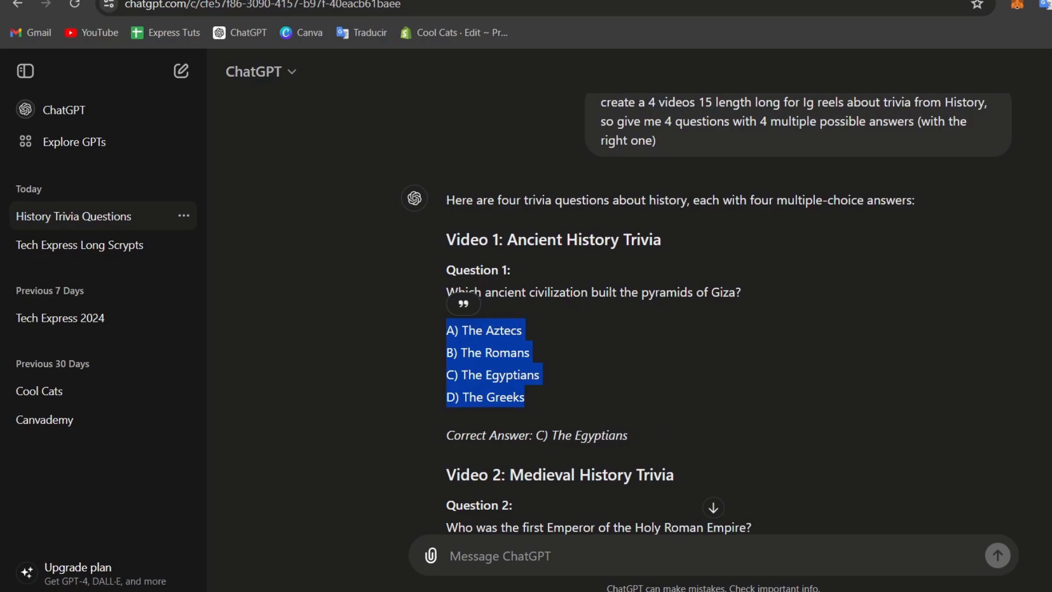
left_click(603, 1)
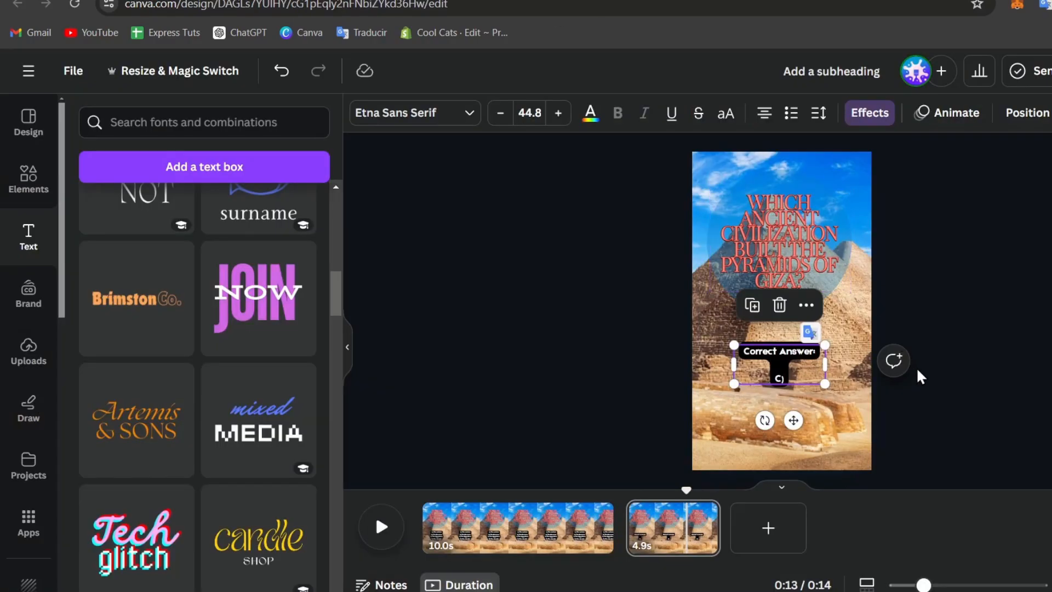
left_click(794, 379)
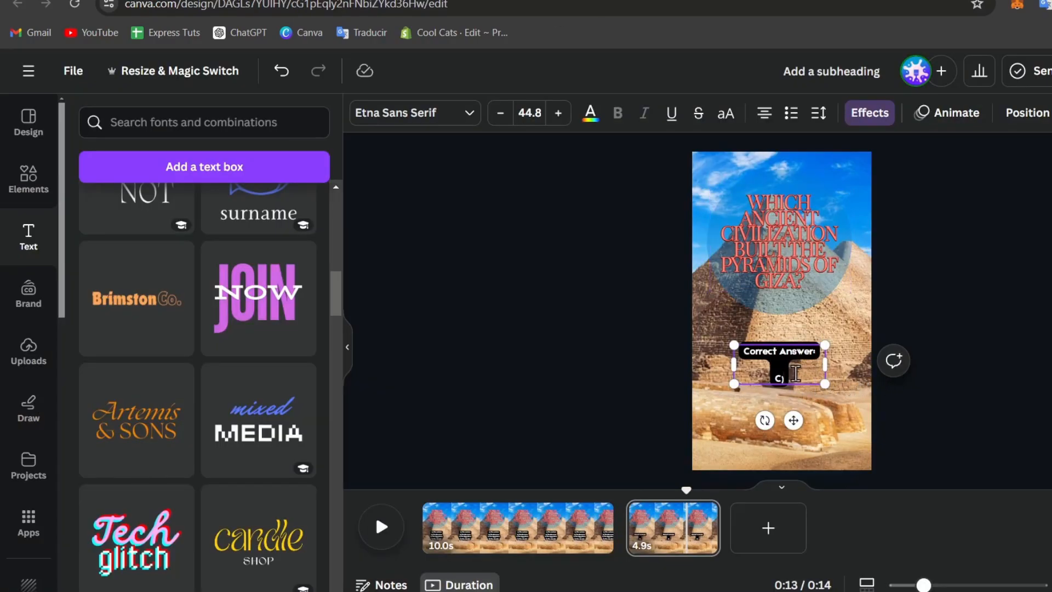
type("TH")
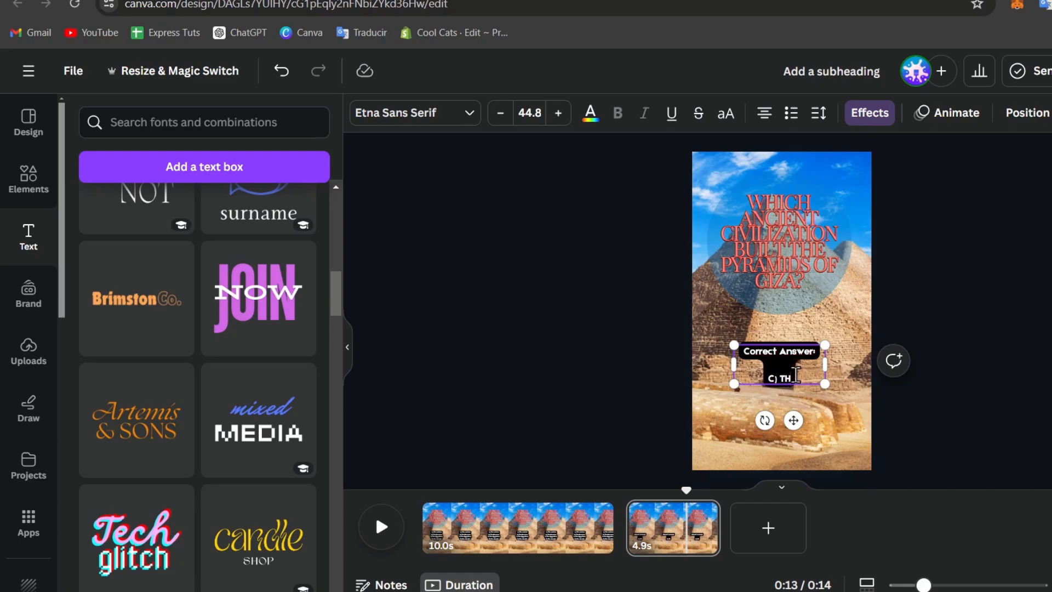
type("he Eg")
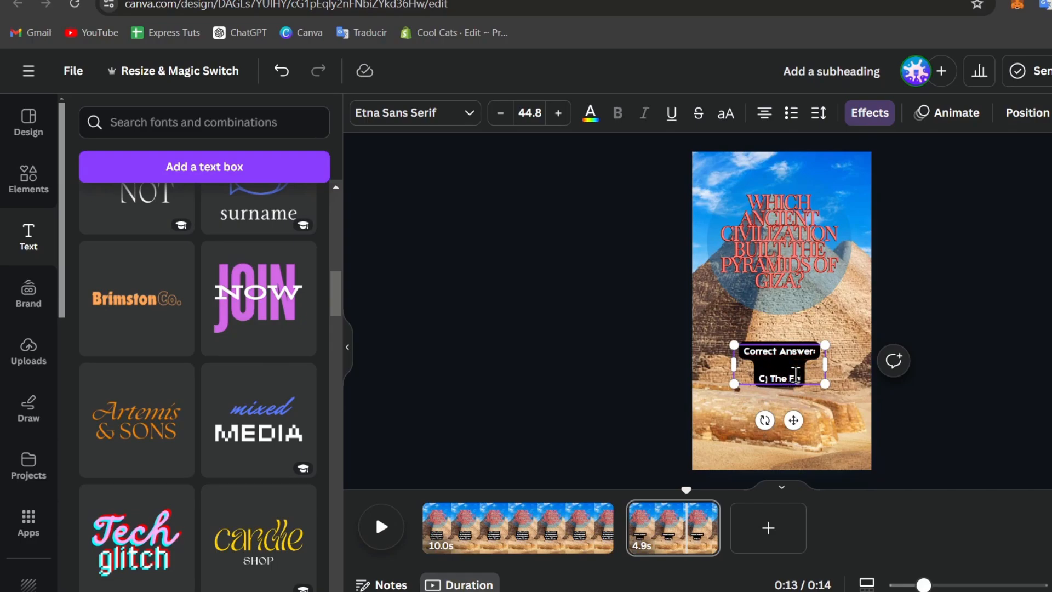
type("yp")
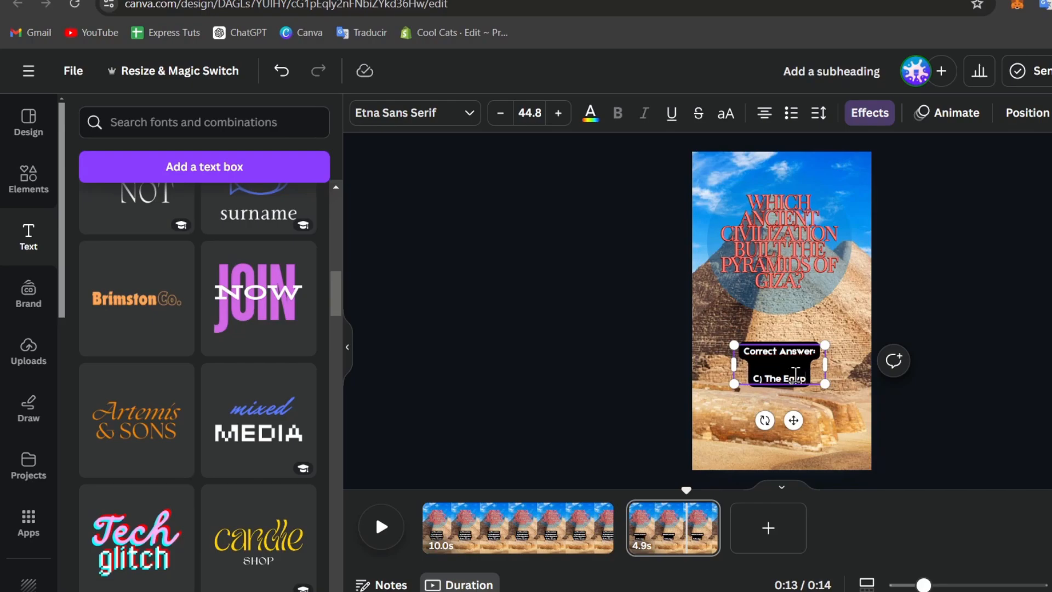
type("tians")
left_click(966, 451)
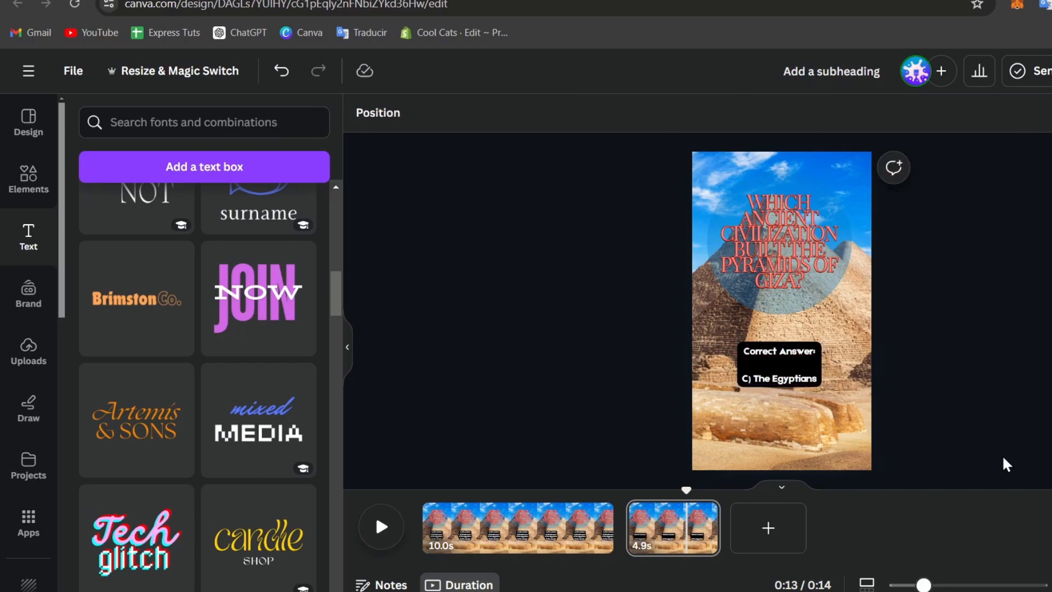
Nudge the correct-answer box up and give it a blue Background effect.
left_click_drag(786, 376, 792, 374)
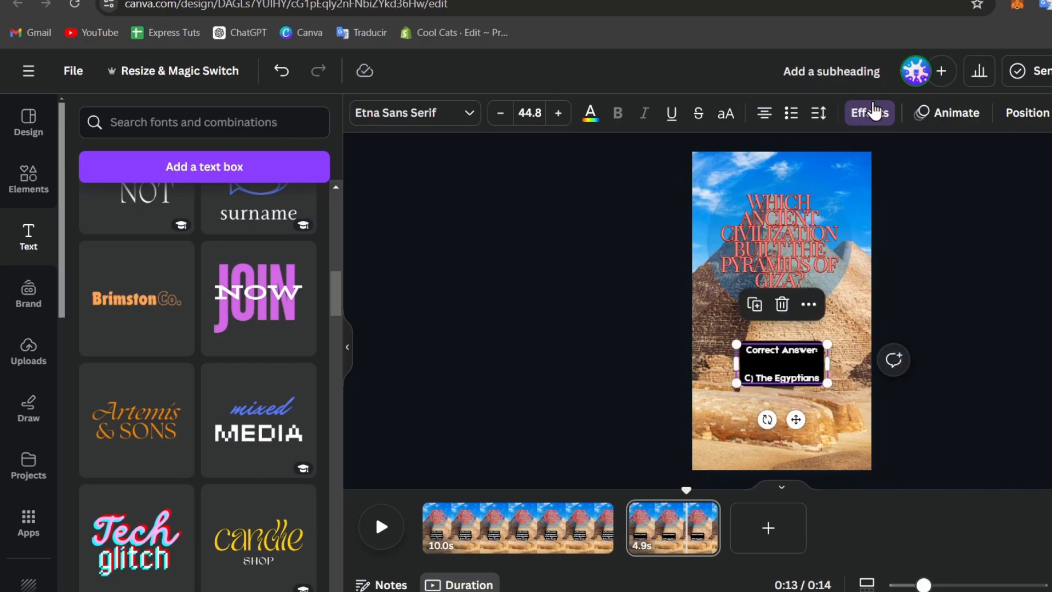
left_click(874, 111)
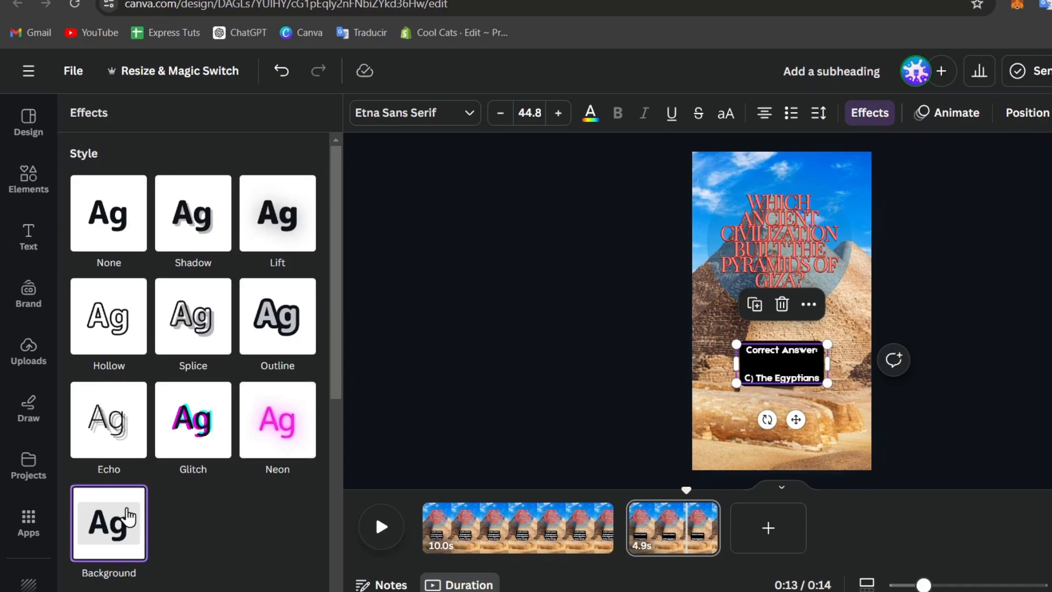
scroll(128, 515, "down", 2)
scroll(98, 430, "down", 2)
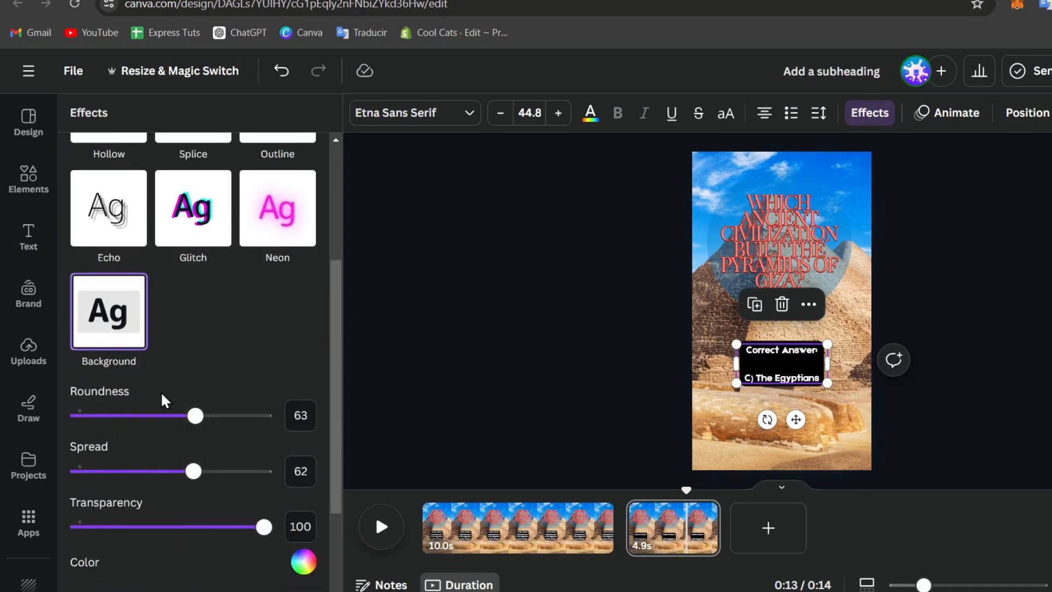
left_click(303, 562)
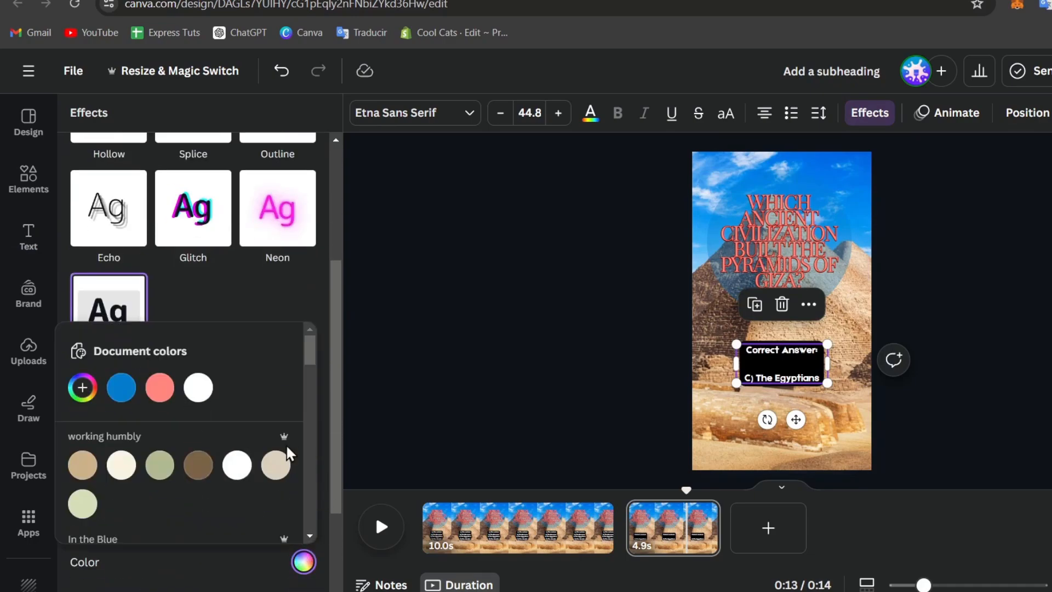
left_click(158, 389)
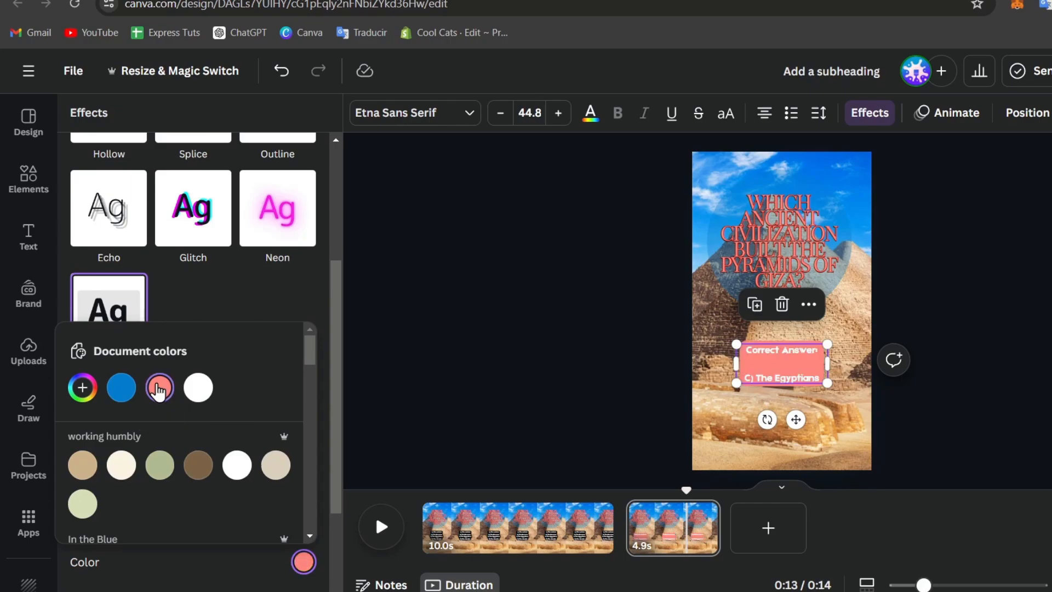
left_click(121, 387)
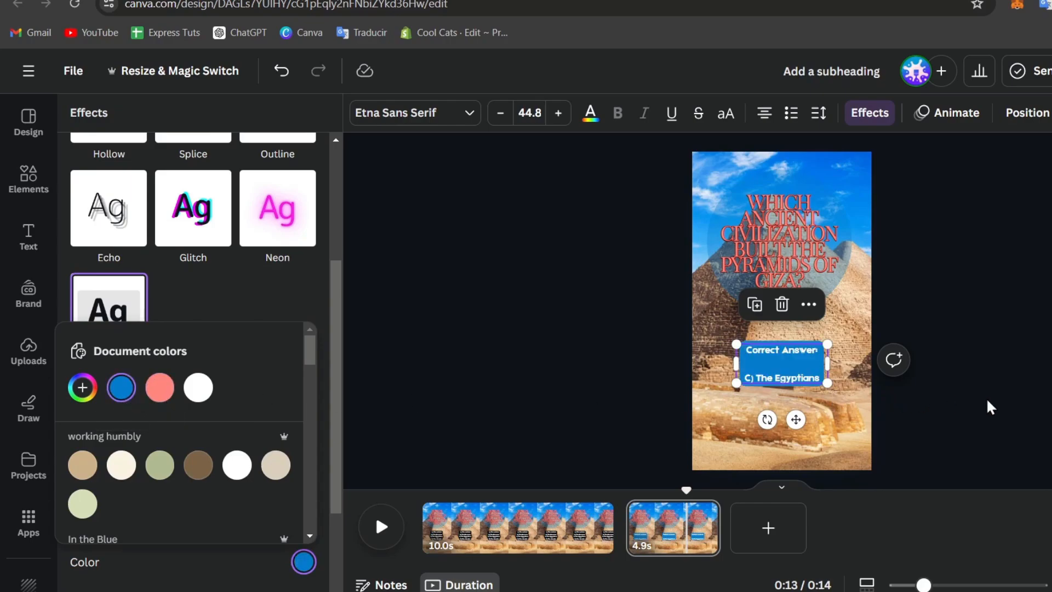
left_click(781, 369)
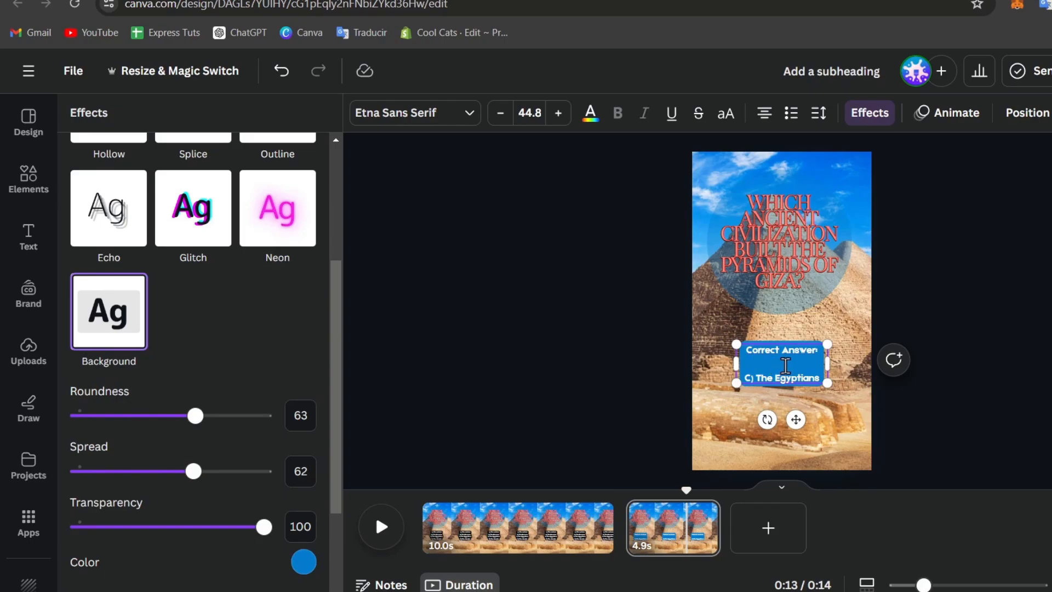
Remove the blank line from the answer box and move to the first page.
key("BackSpace")
left_click(1040, 387)
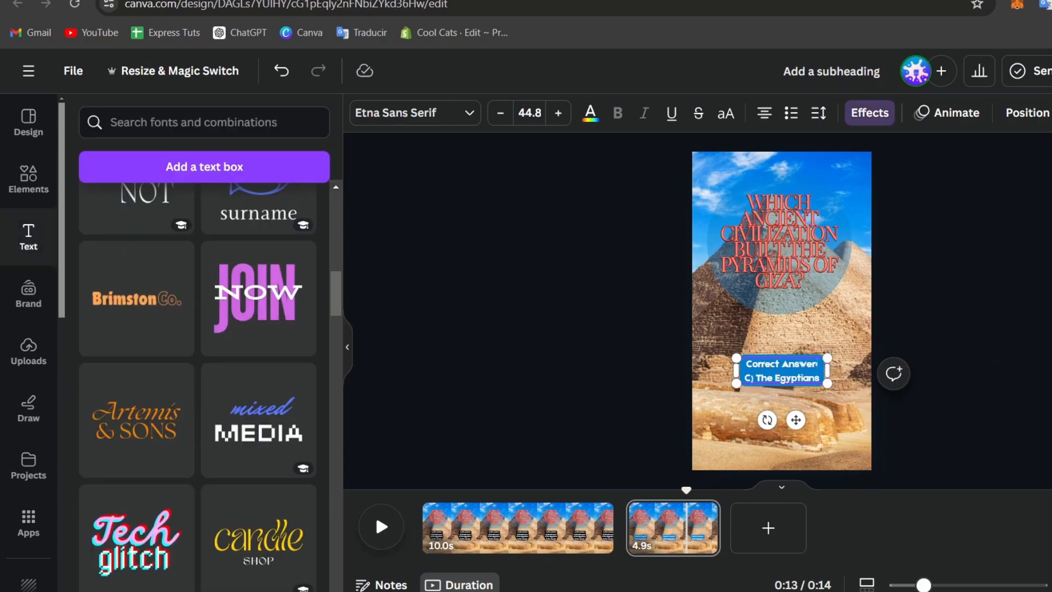
left_click(815, 380)
left_click(969, 463)
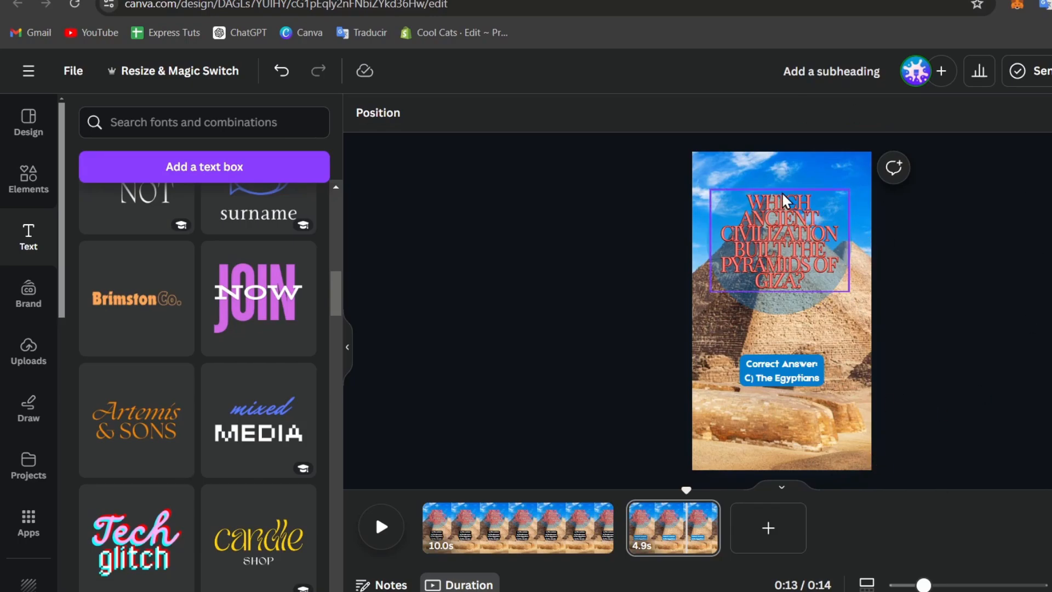
left_click(570, 529)
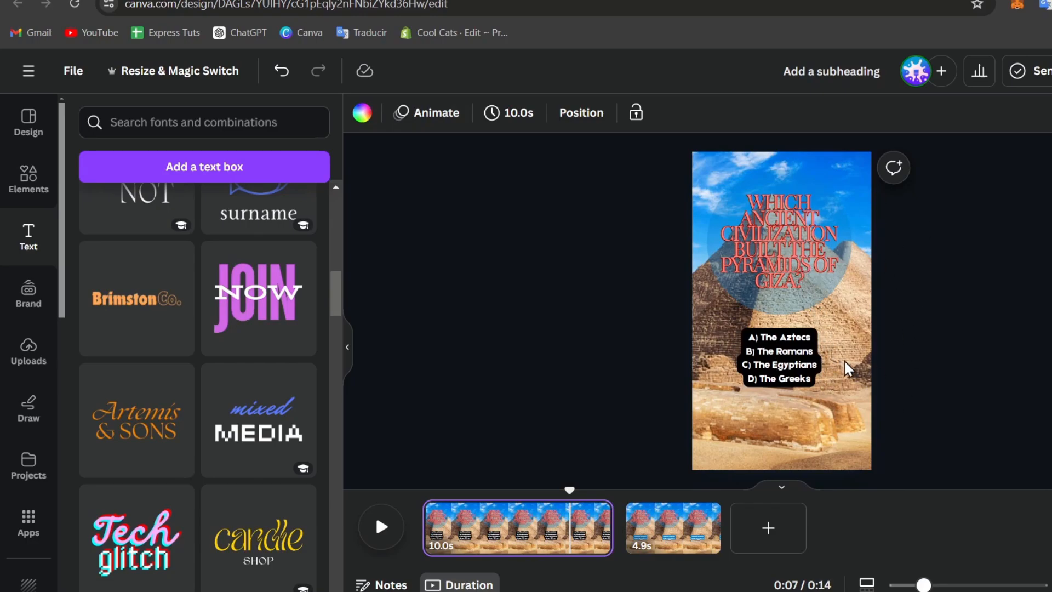
Give the page-1 question heading a faster, character-by-character Shift animation.
left_click(774, 255)
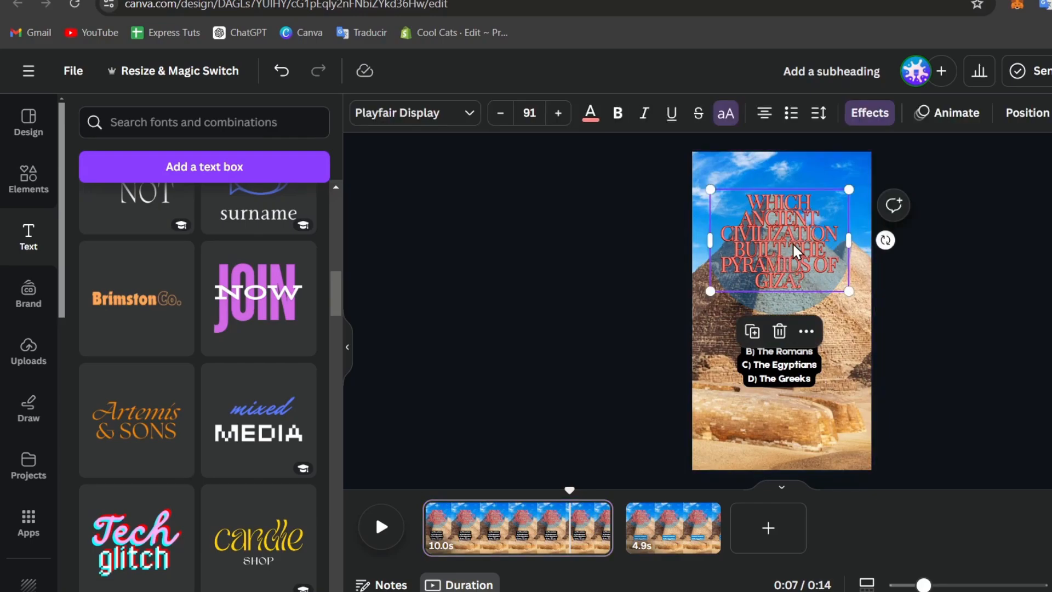
left_click(956, 115)
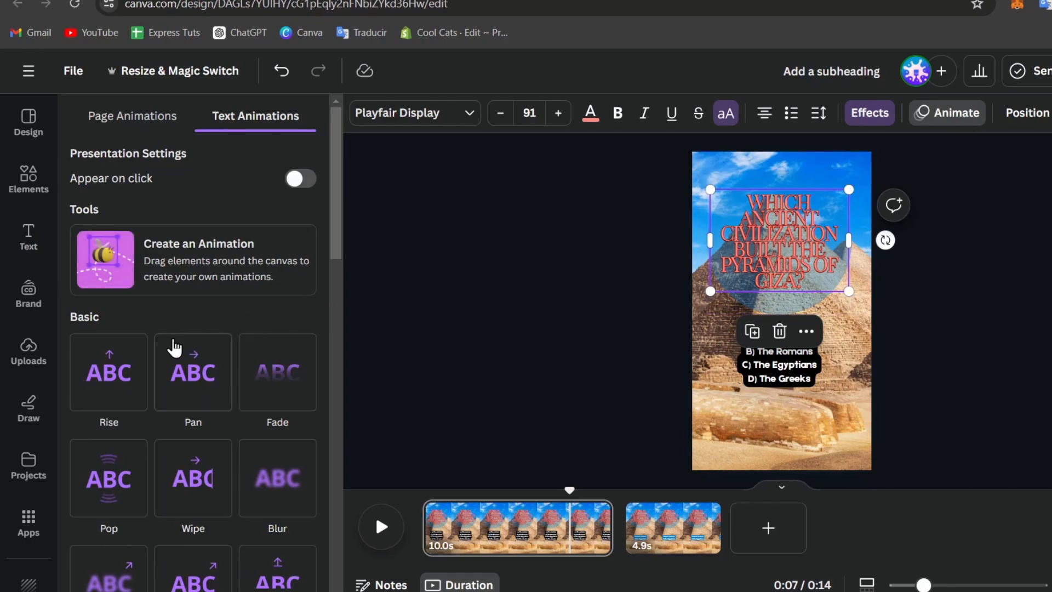
scroll(94, 376, "down", 5)
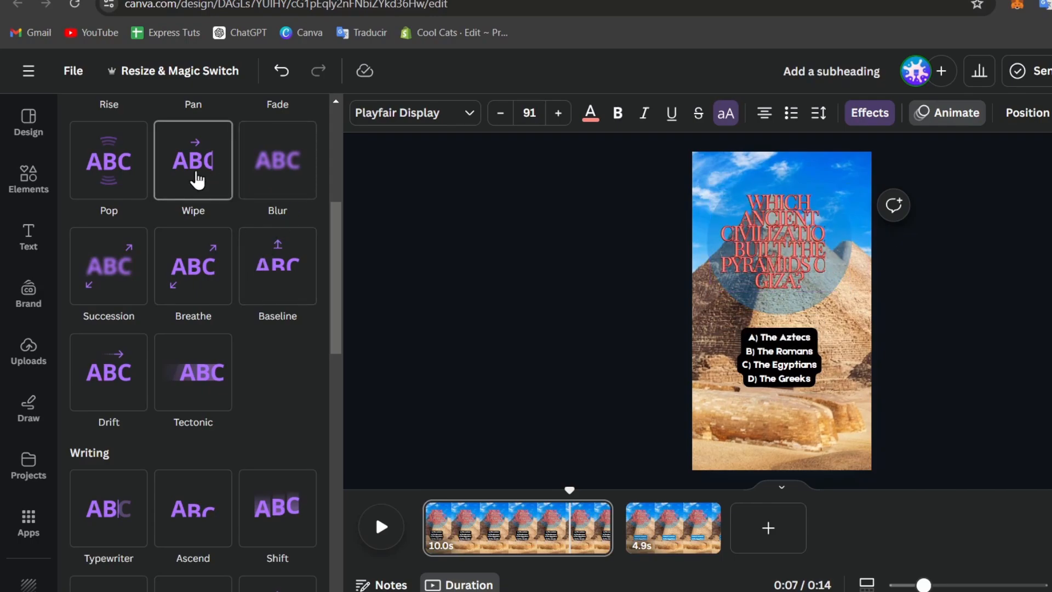
scroll(196, 179, "up", 2)
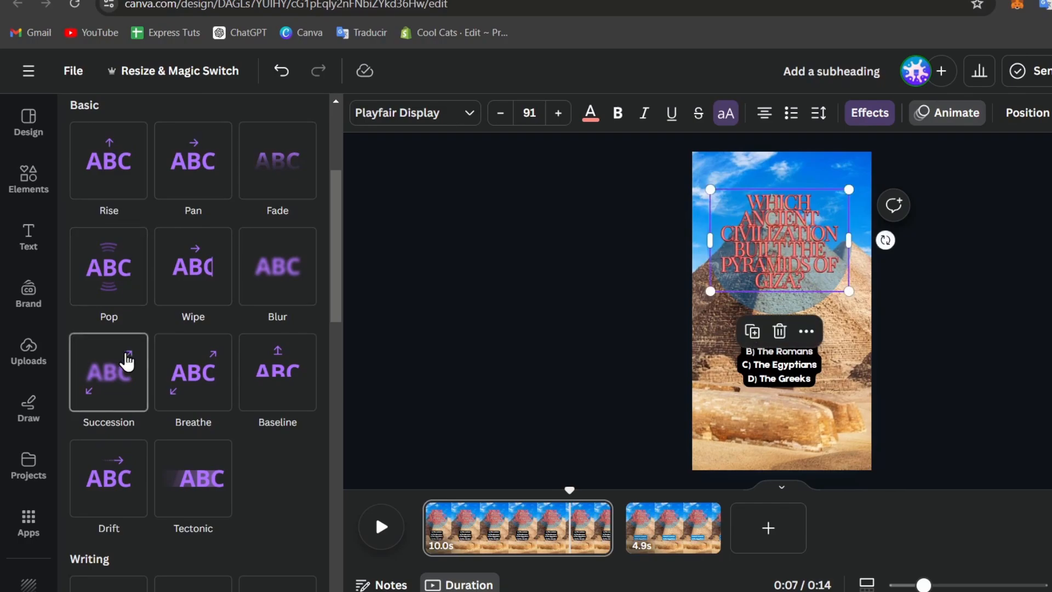
scroll(146, 471, "down", 4)
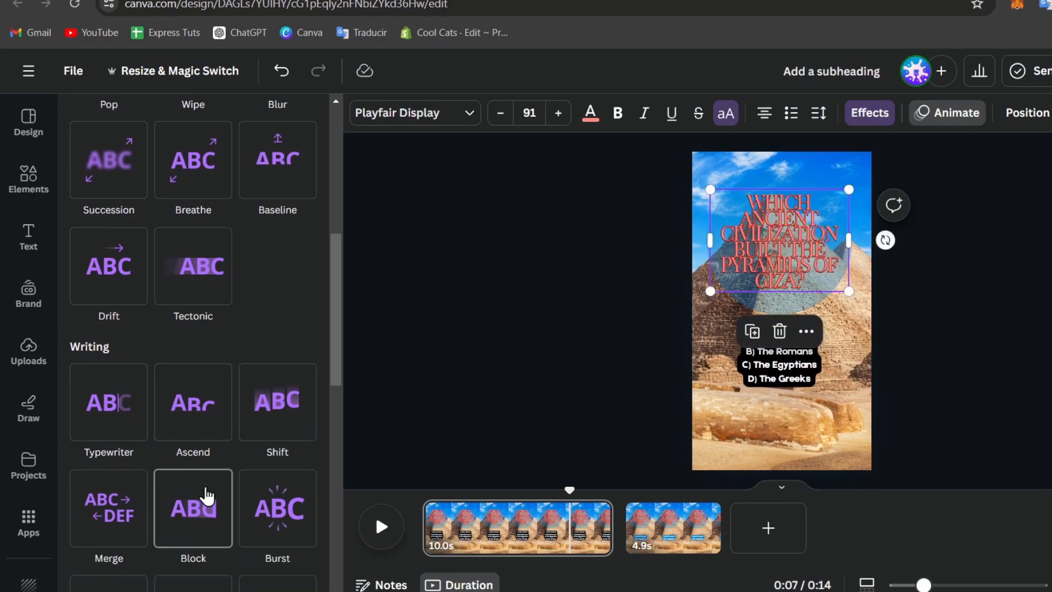
left_click(267, 424)
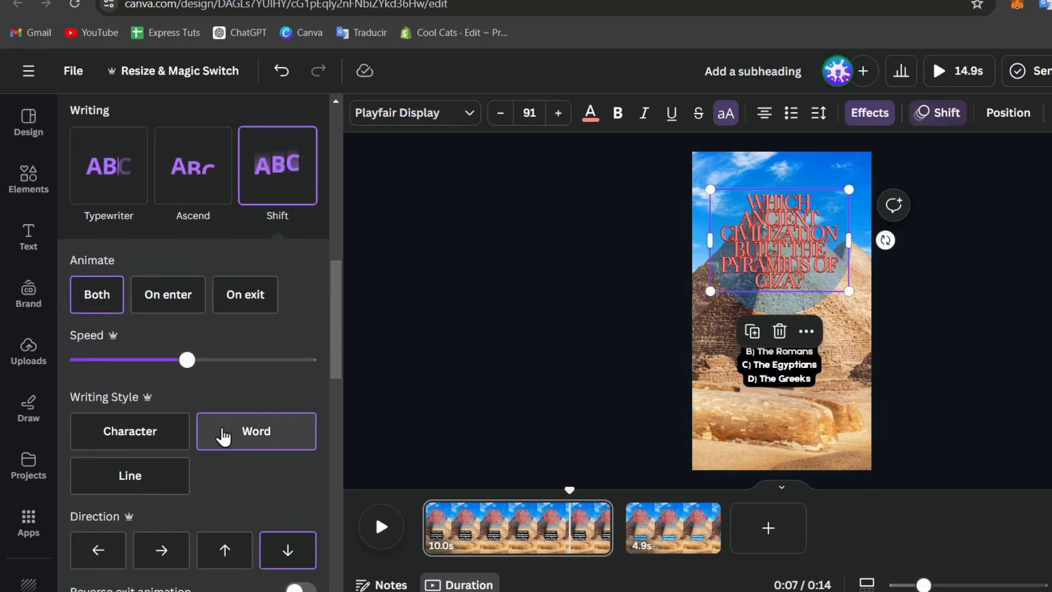
left_click(159, 482)
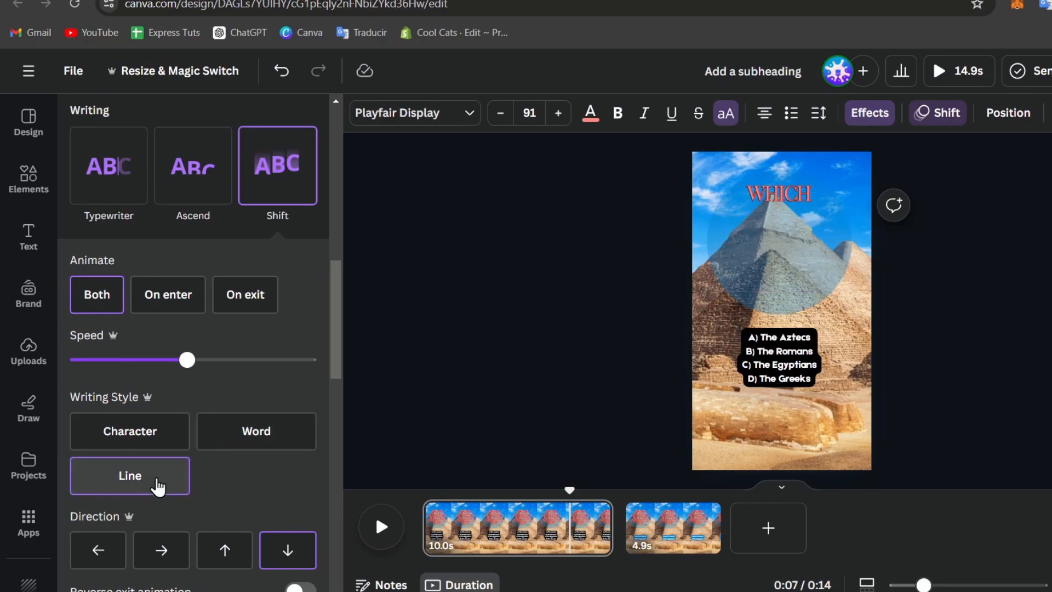
left_click(170, 434)
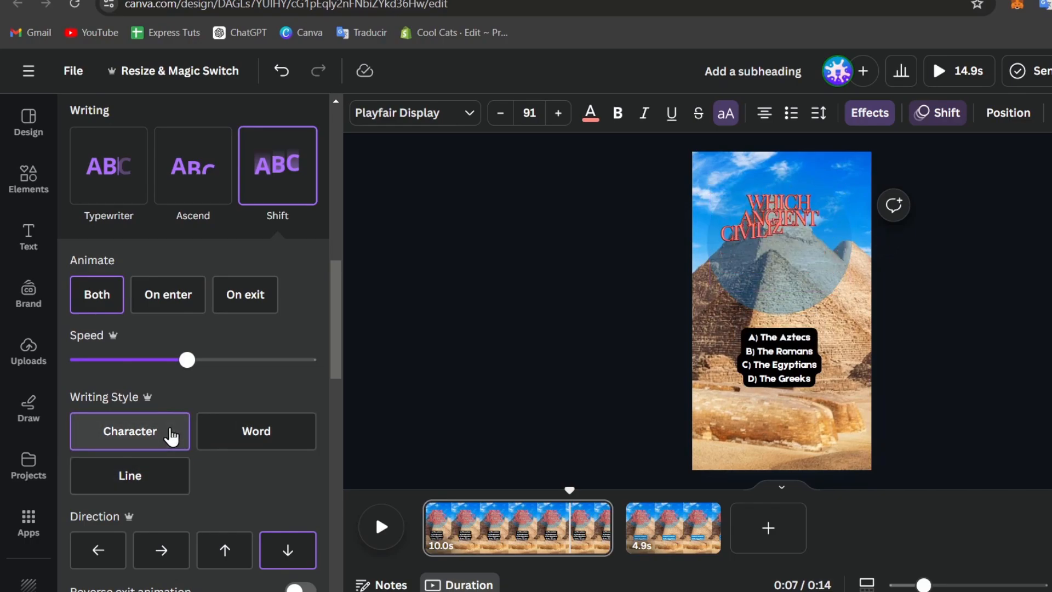
left_click_drag(187, 360, 270, 361)
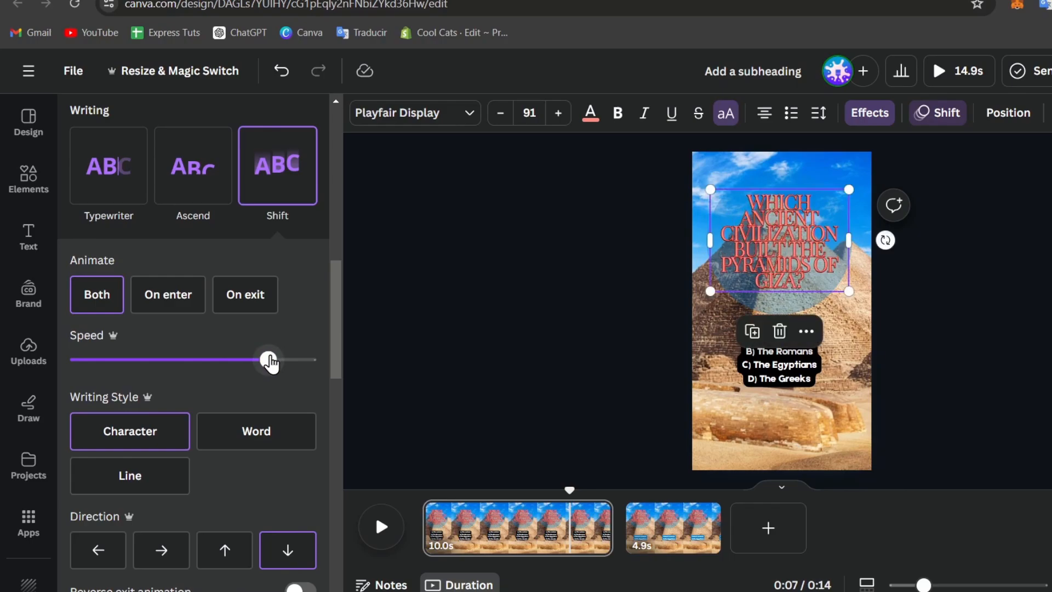
left_click(985, 276)
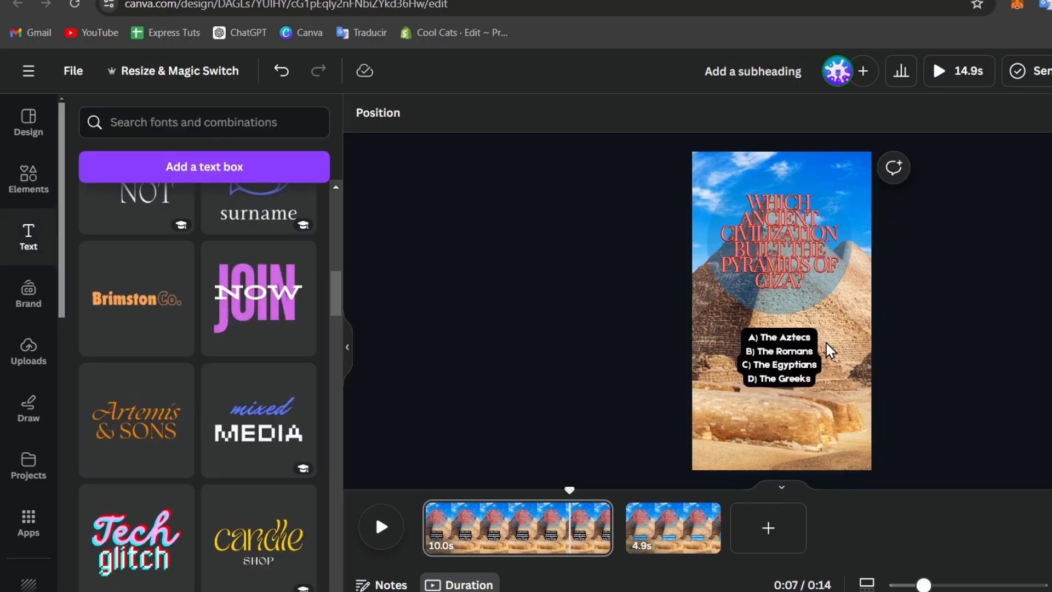
Apply the Ascend animation to the A–D answer choices.
left_click(800, 349)
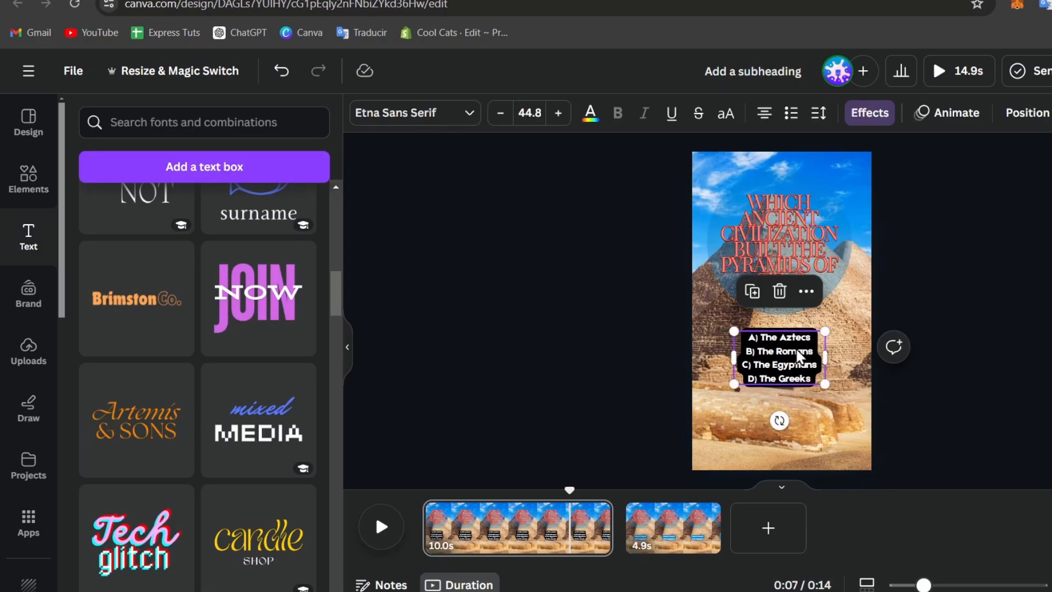
left_click(951, 118)
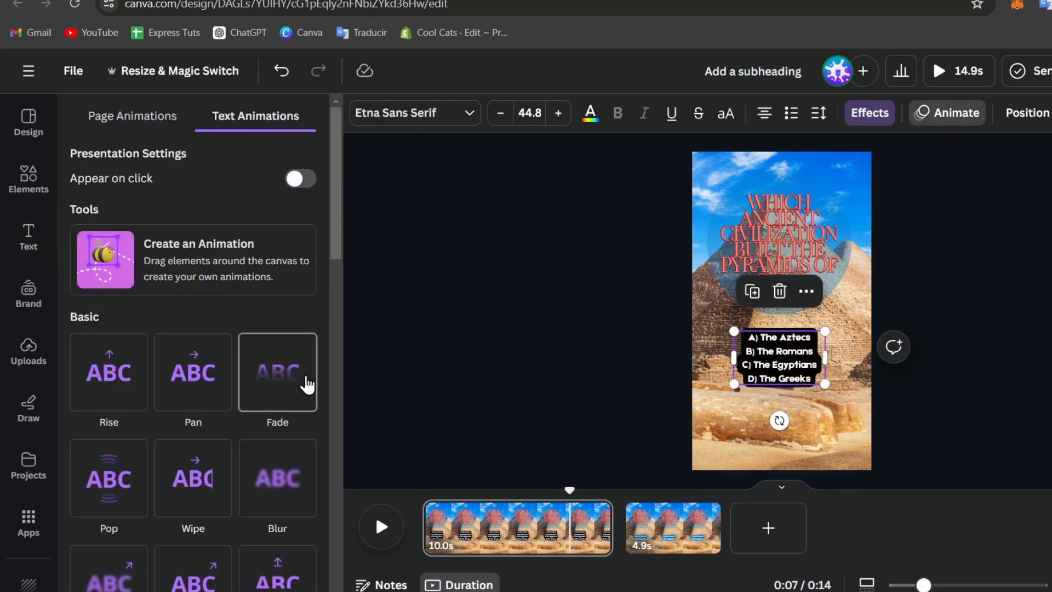
scroll(305, 384, "down", 4)
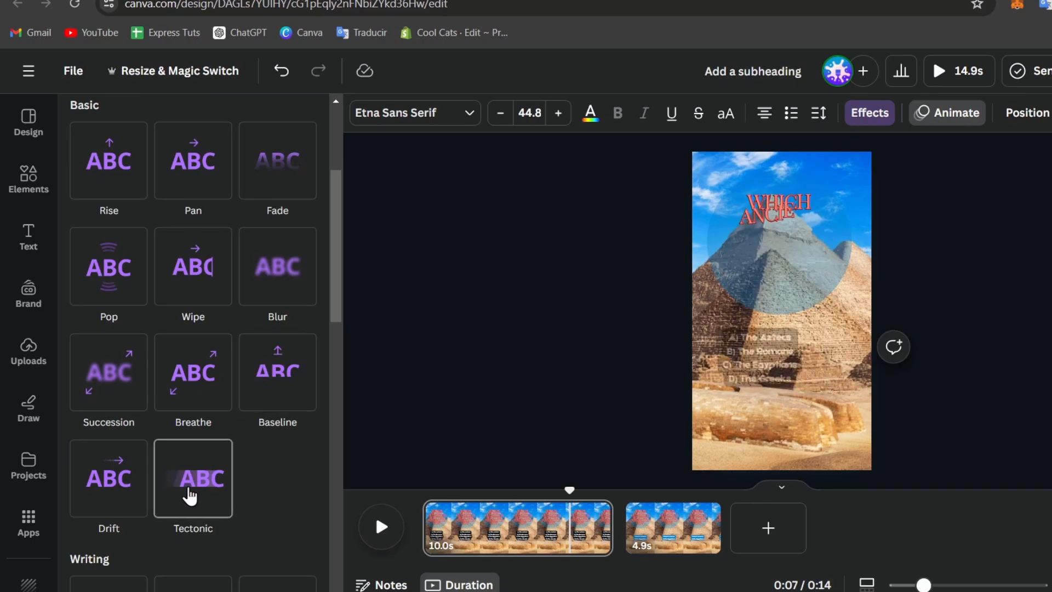
scroll(191, 487, "down", 4)
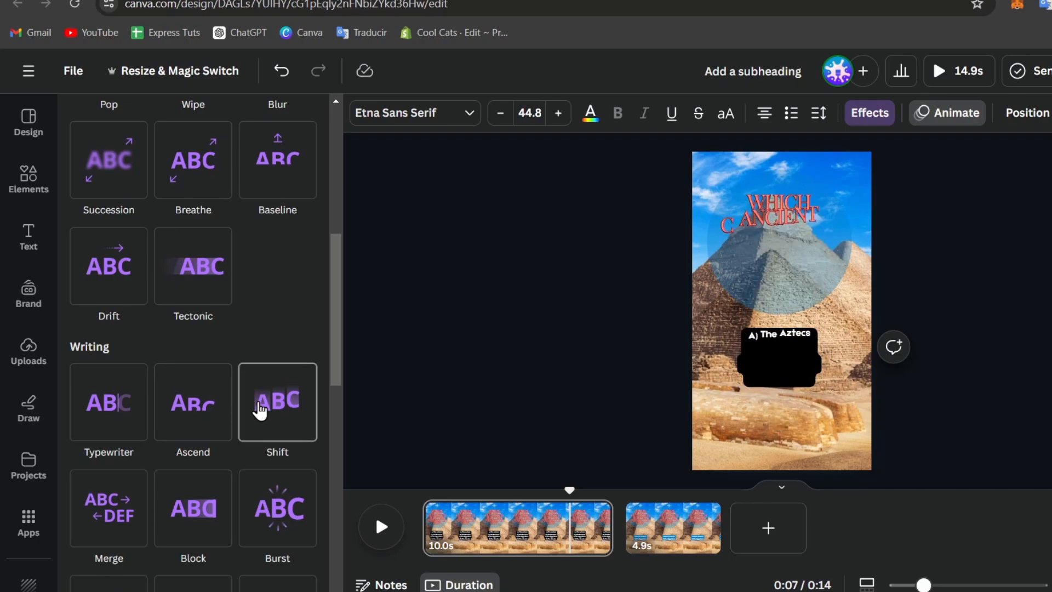
left_click(198, 425)
left_click(198, 424)
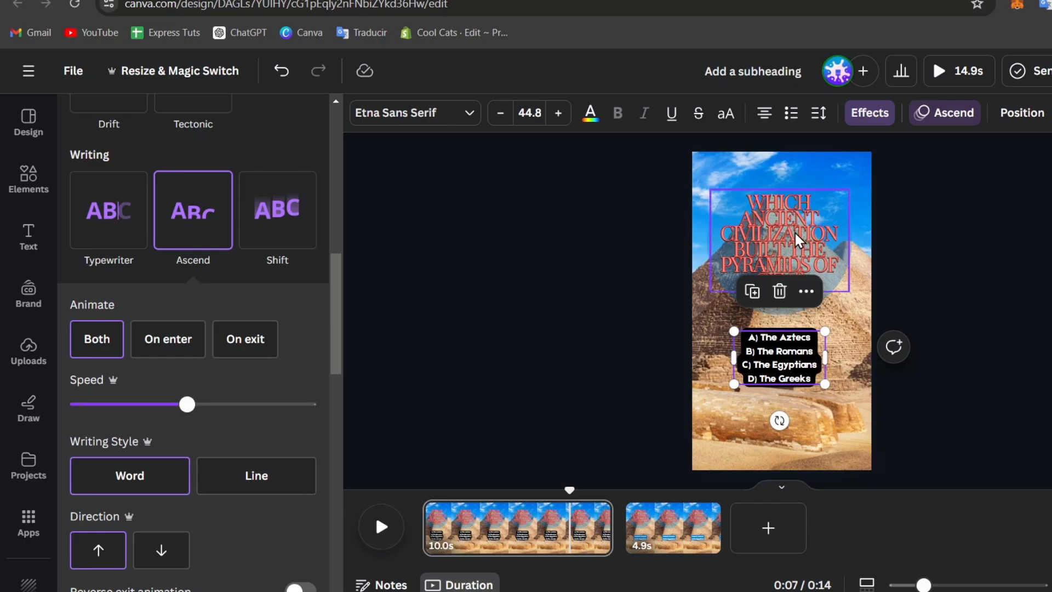
Reselect the A–D answers box and bring up its More options menu.
left_click(795, 271)
left_click(793, 372)
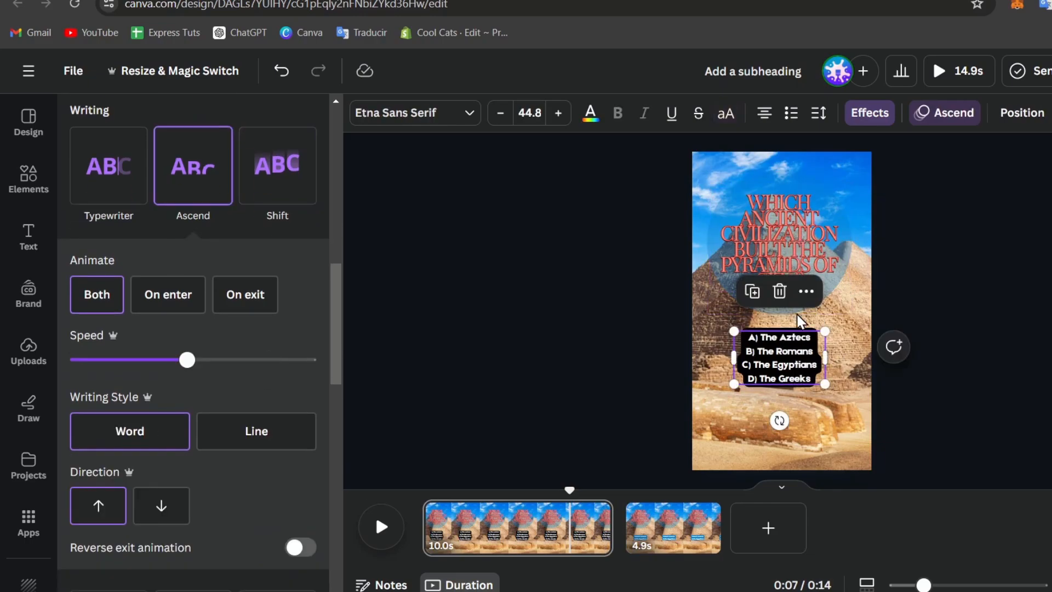
left_click(806, 291)
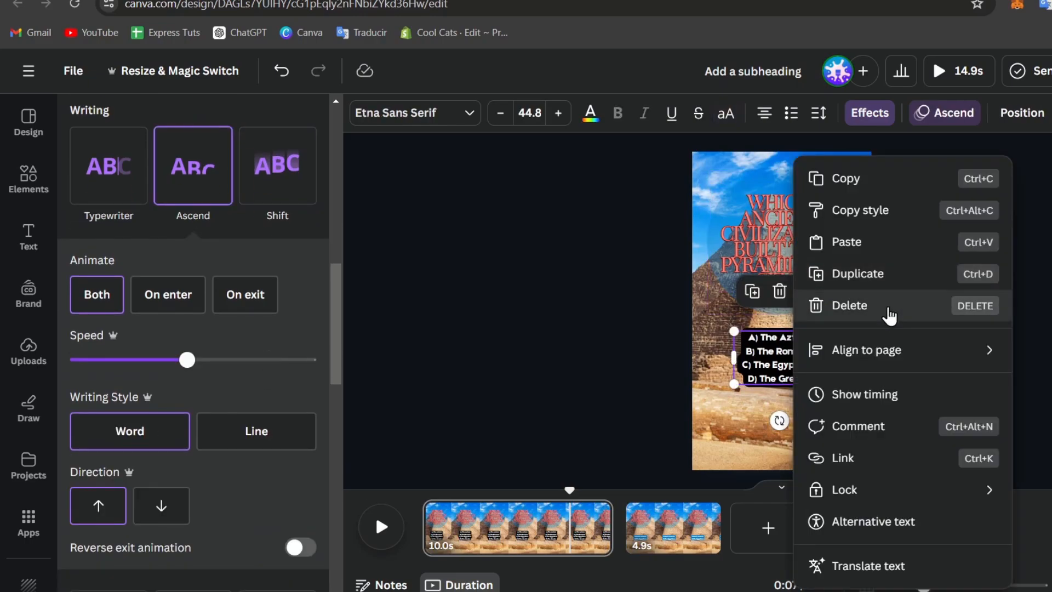
Delay the A–D answers' timing so they appear a few seconds into page 1.
left_click(910, 395)
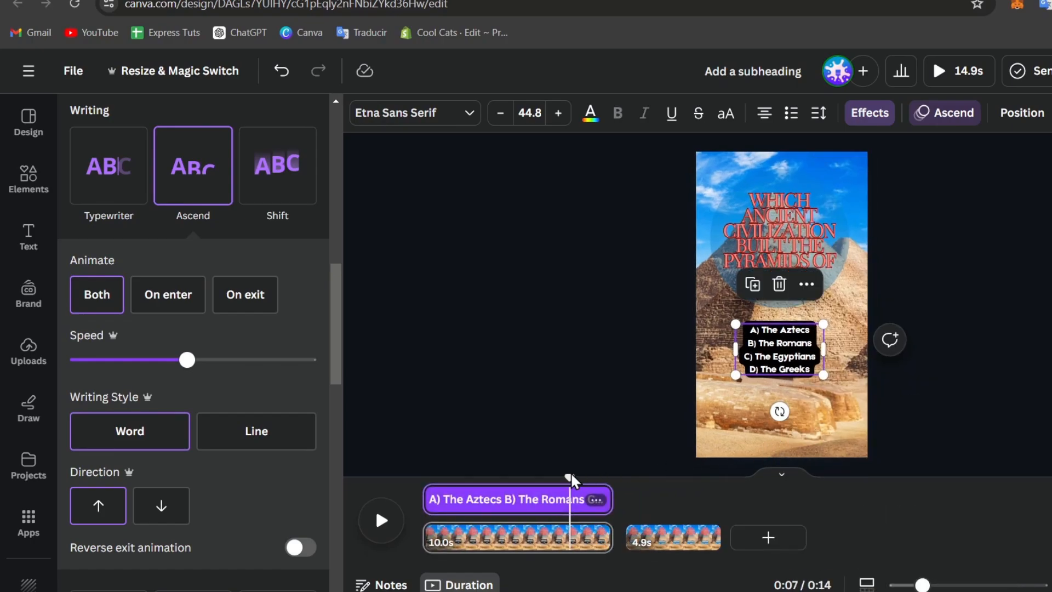
left_click_drag(431, 501, 488, 498)
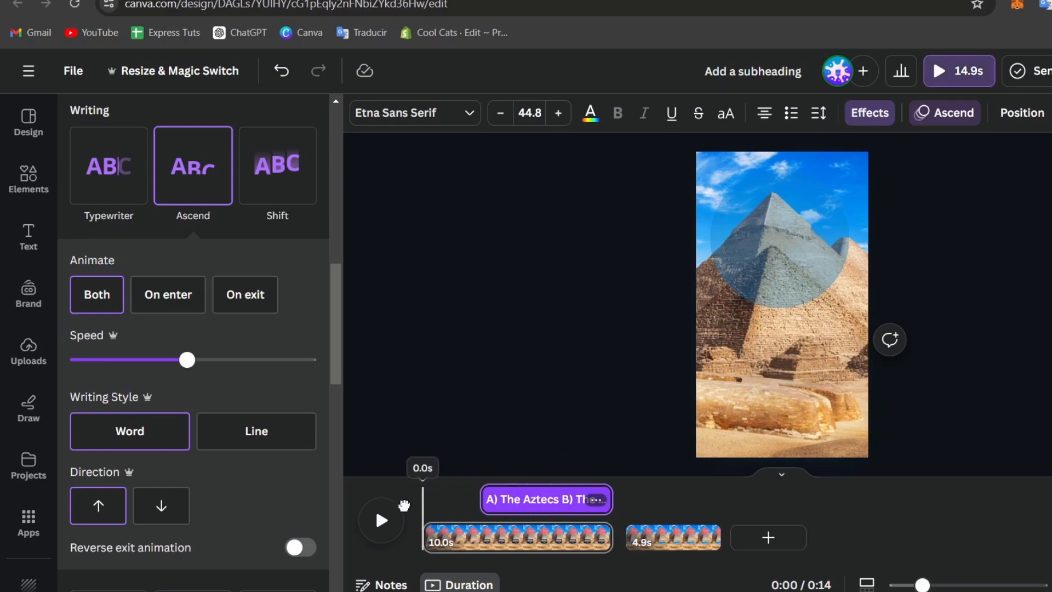
left_click(383, 518)
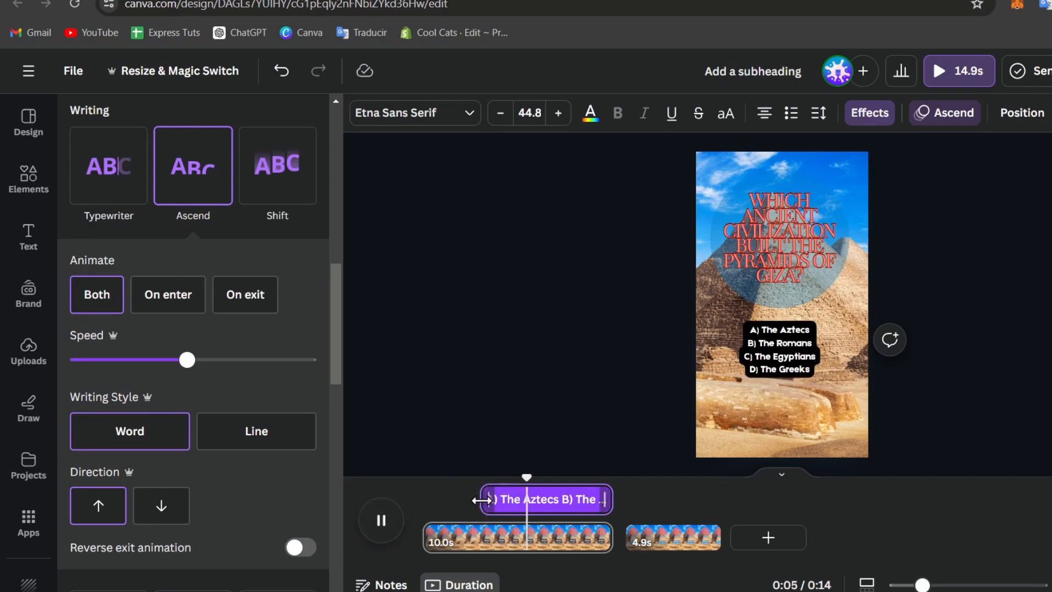
mouse_move(489, 499)
left_mouse_down()
mouse_move(456, 501)
mouse_move(470, 501)
left_mouse_up()
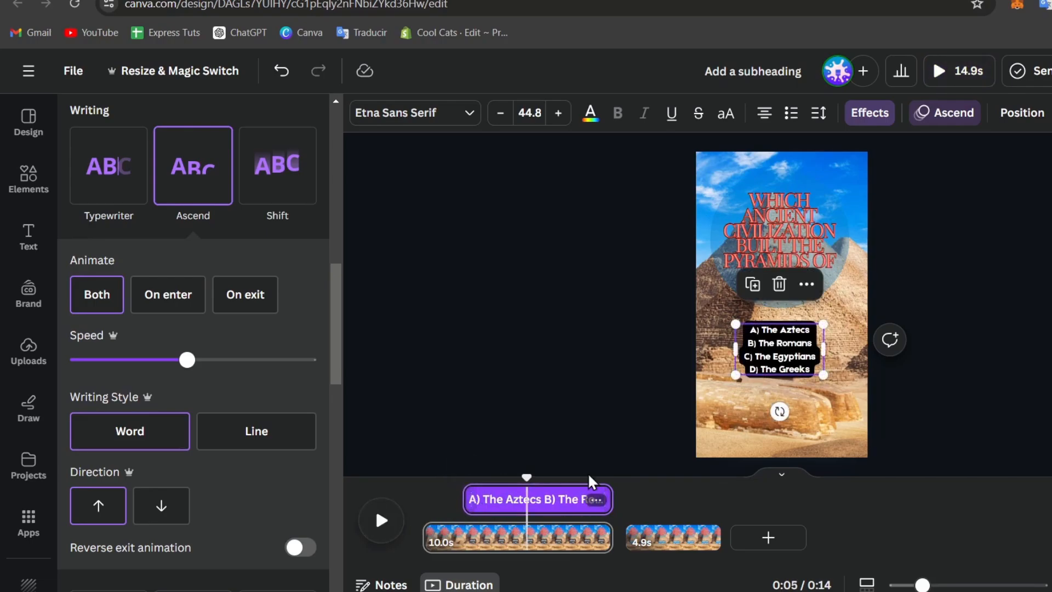
Switch the answers text to a black (#000000) Outline effect at thickness 200.
left_click(886, 114)
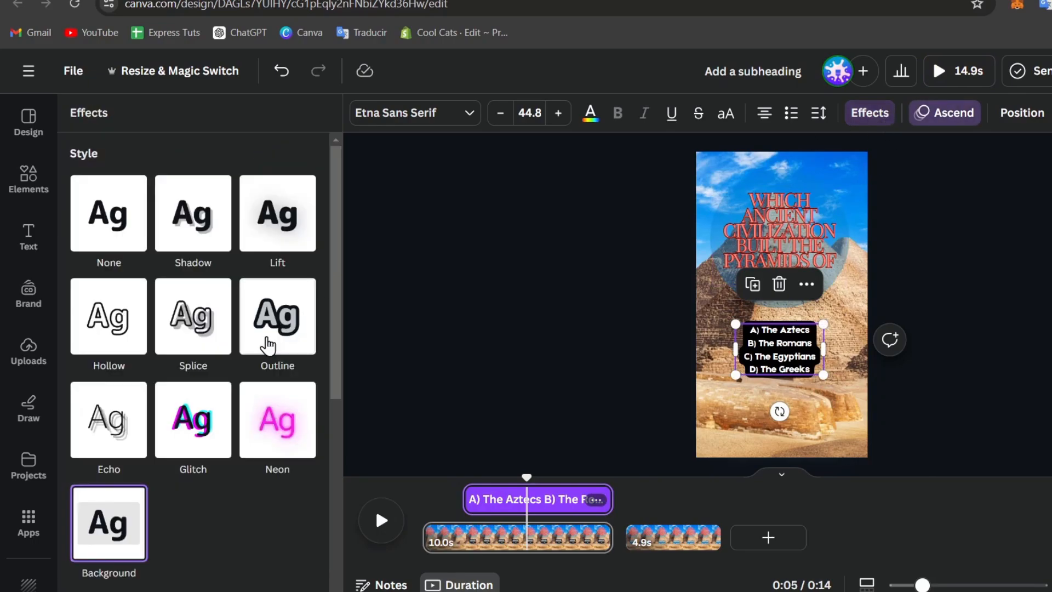
scroll(281, 438, "down", 6)
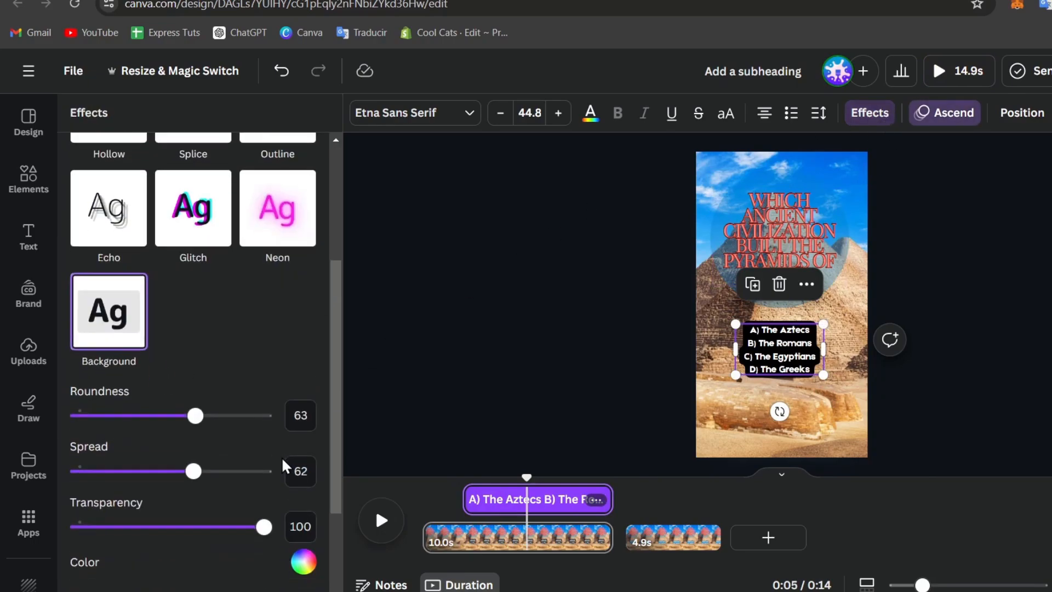
left_click(304, 427)
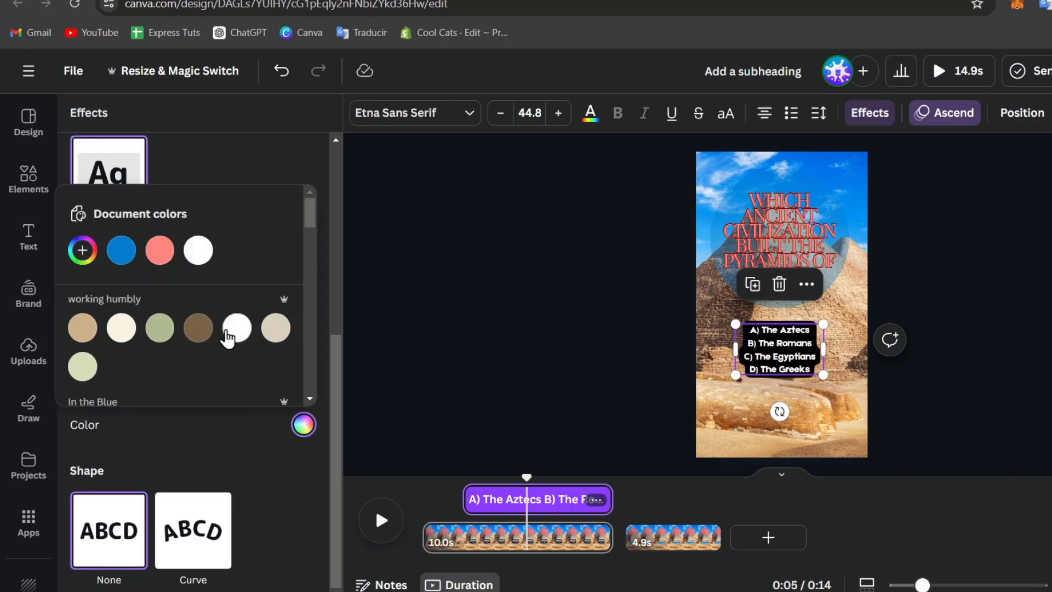
scroll(284, 219, "up", 7)
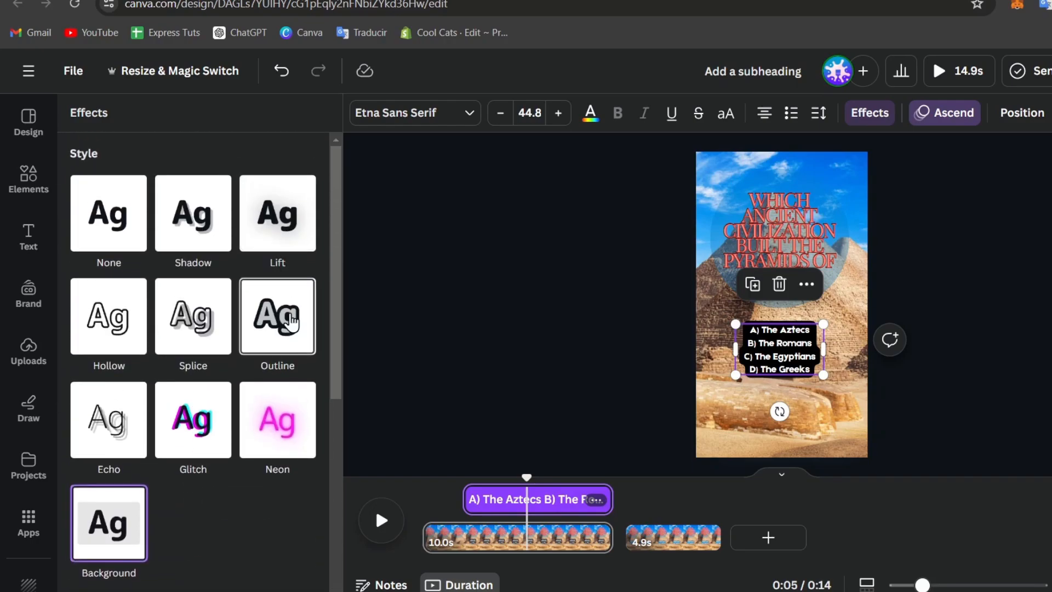
left_click(287, 342)
left_click_drag(124, 421, 278, 419)
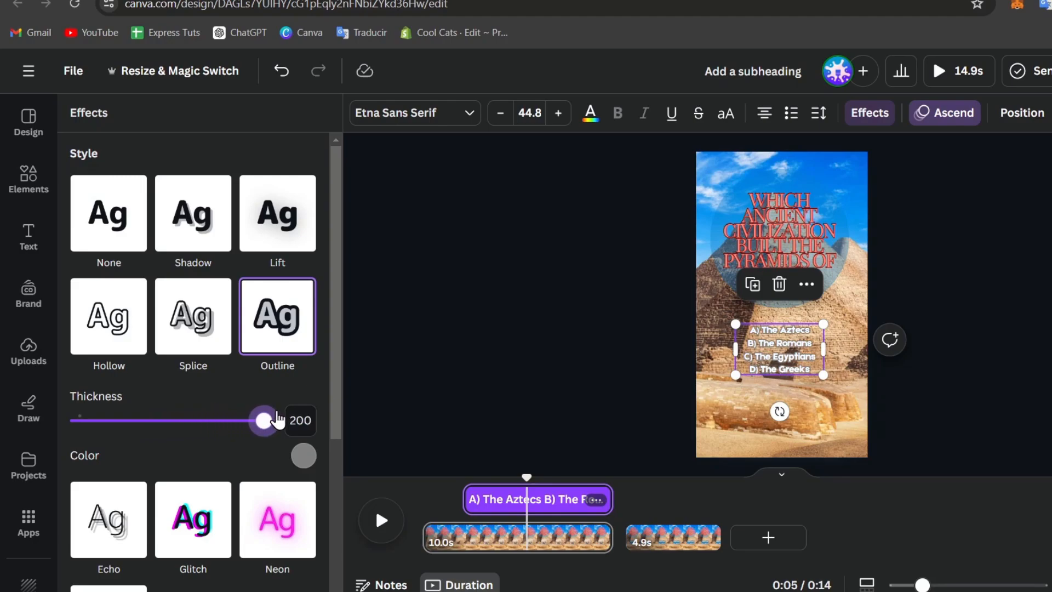
left_click(303, 456)
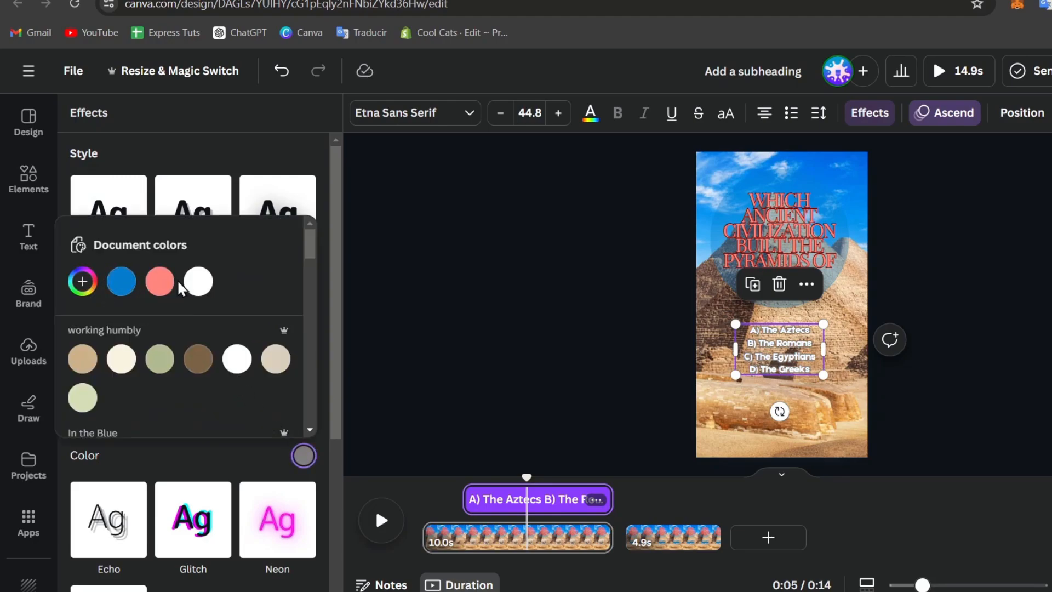
left_click(159, 286)
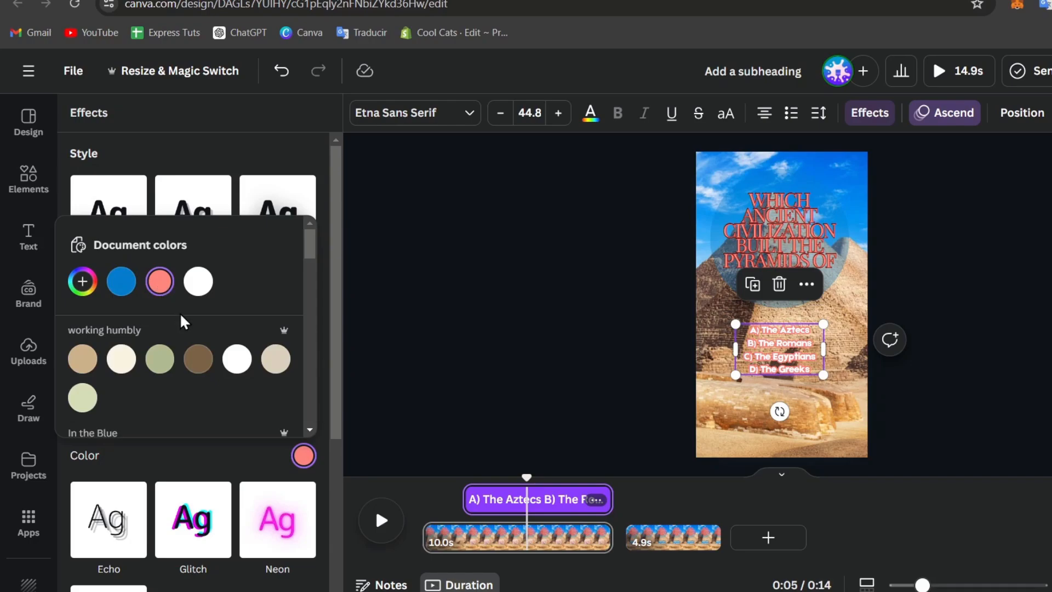
left_click(118, 296)
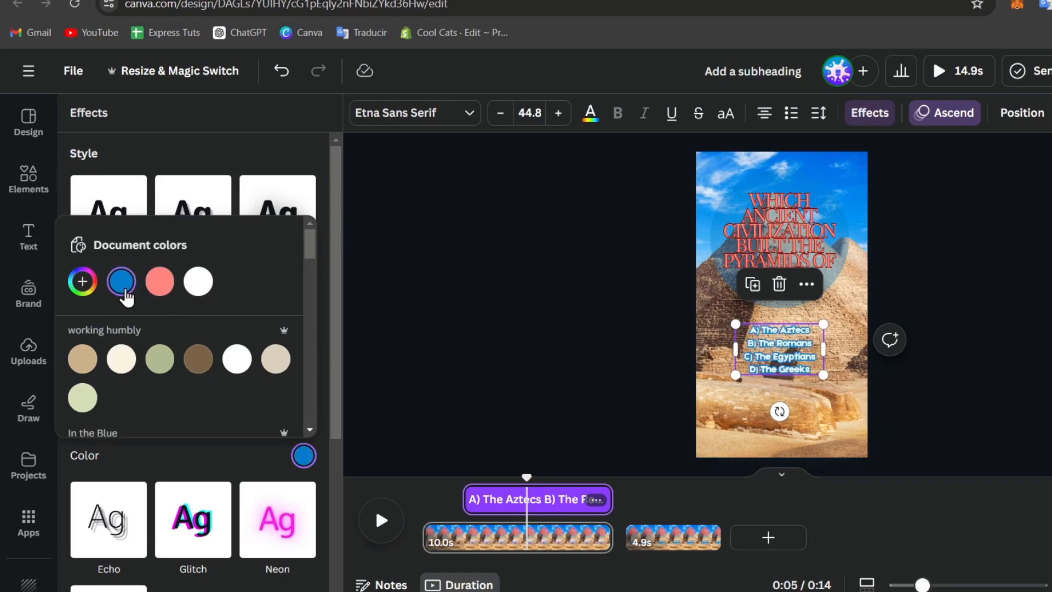
left_click(82, 281)
left_click_drag(145, 364, 52, 435)
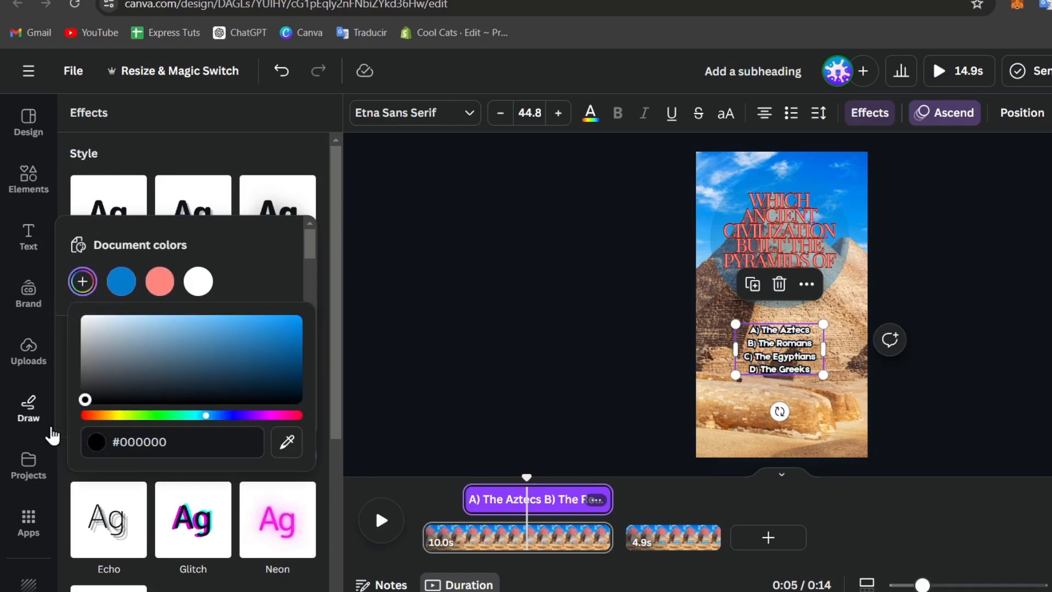
left_click(635, 302)
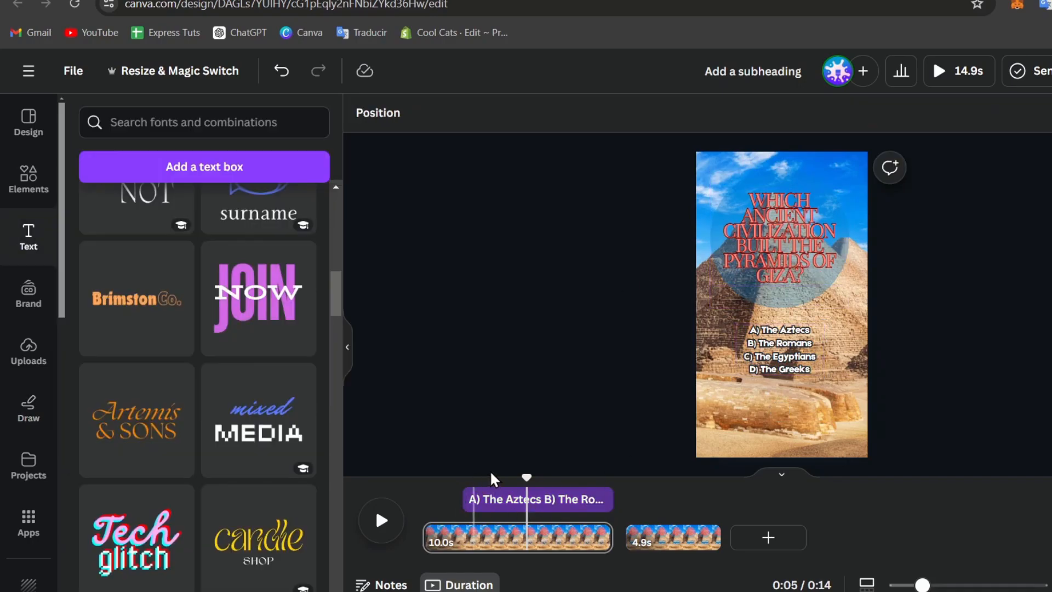
End the answers text earlier, duplicate it, and trim the copy's start to 2.5s.
left_click_drag(526, 476, 454, 475)
left_click(381, 520)
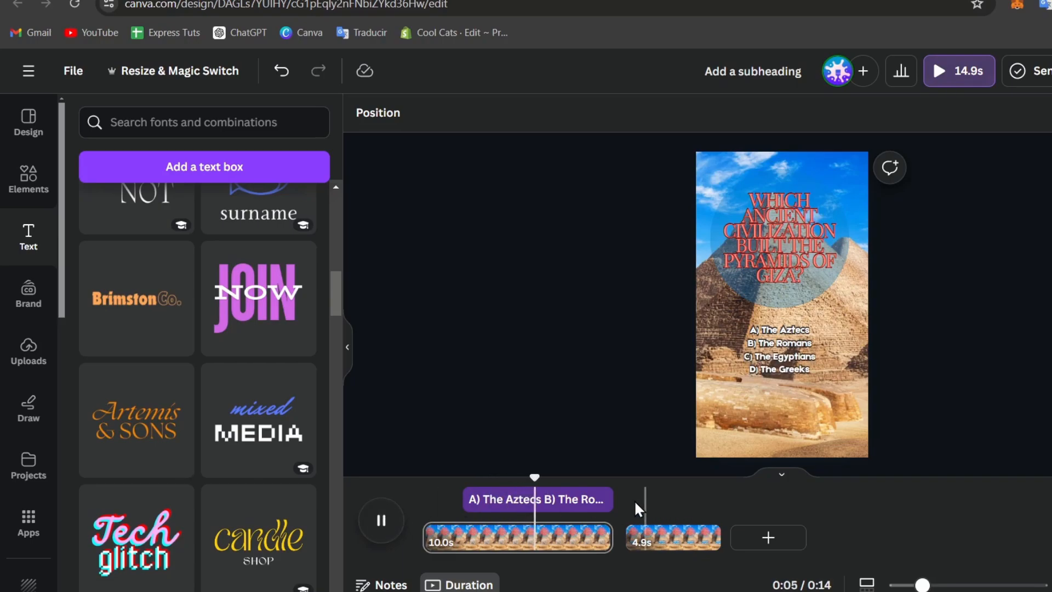
left_click(382, 534)
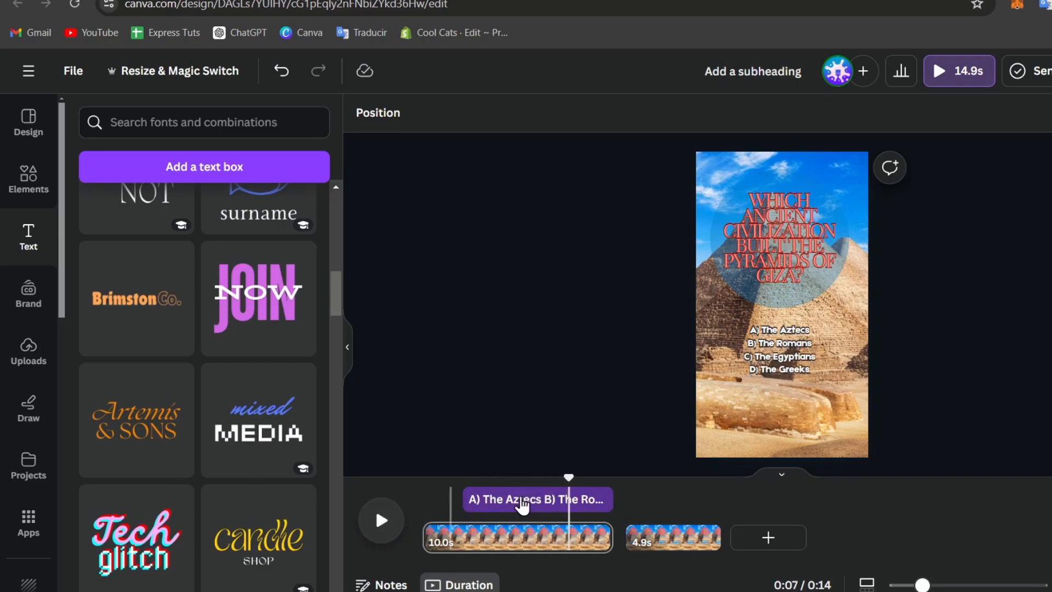
left_click_drag(608, 505, 567, 524)
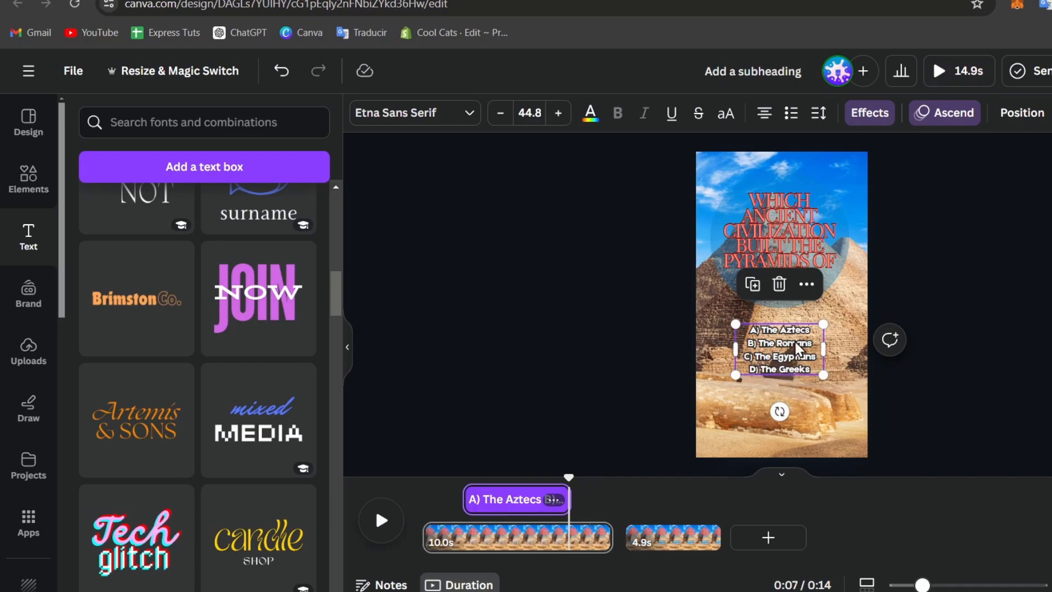
key("ctrl+d")
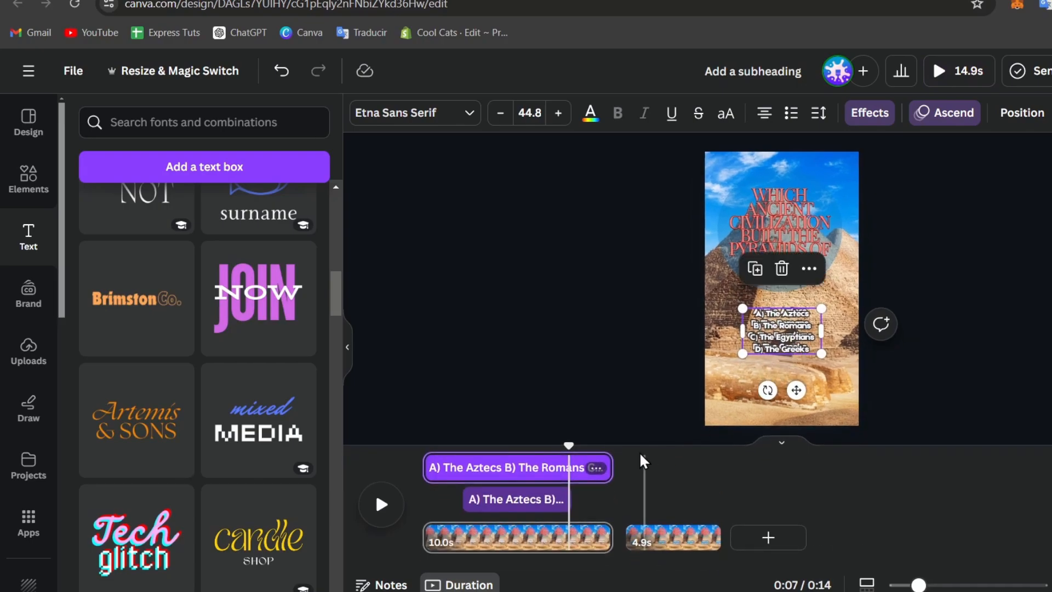
left_click_drag(436, 466, 592, 492)
Change the duplicate text to 'Ready?', narrow its box and enlarge it.
left_click(815, 358)
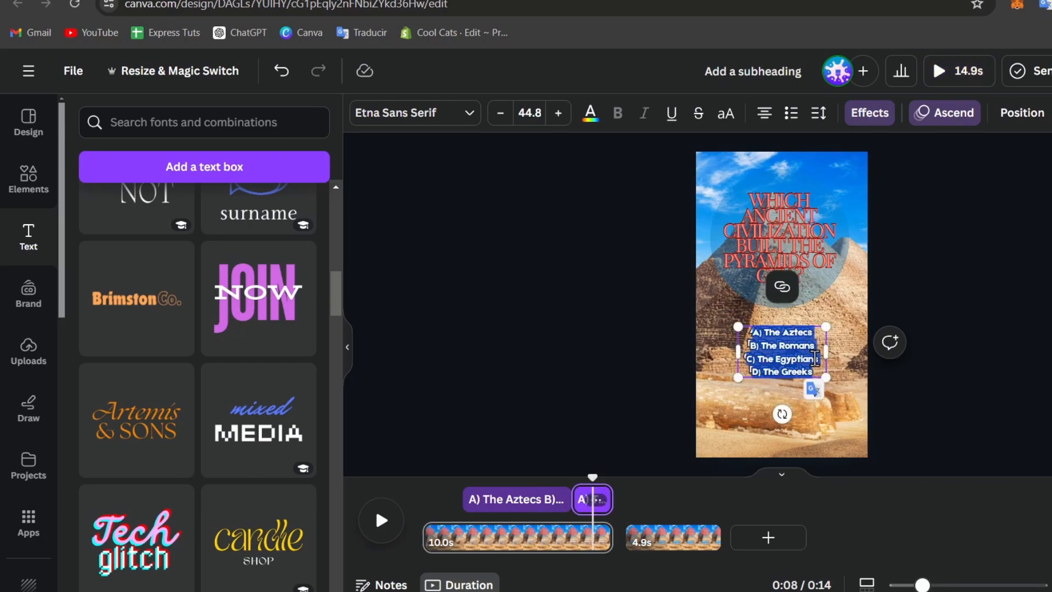
type("Read")
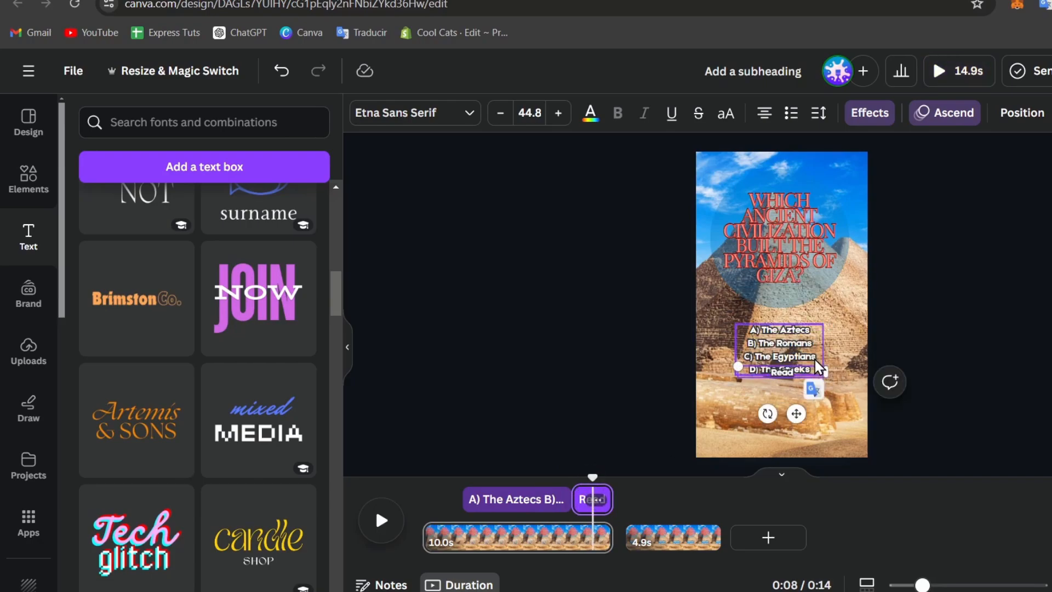
type("y?")
left_click(988, 372)
key("ctrl+equal")
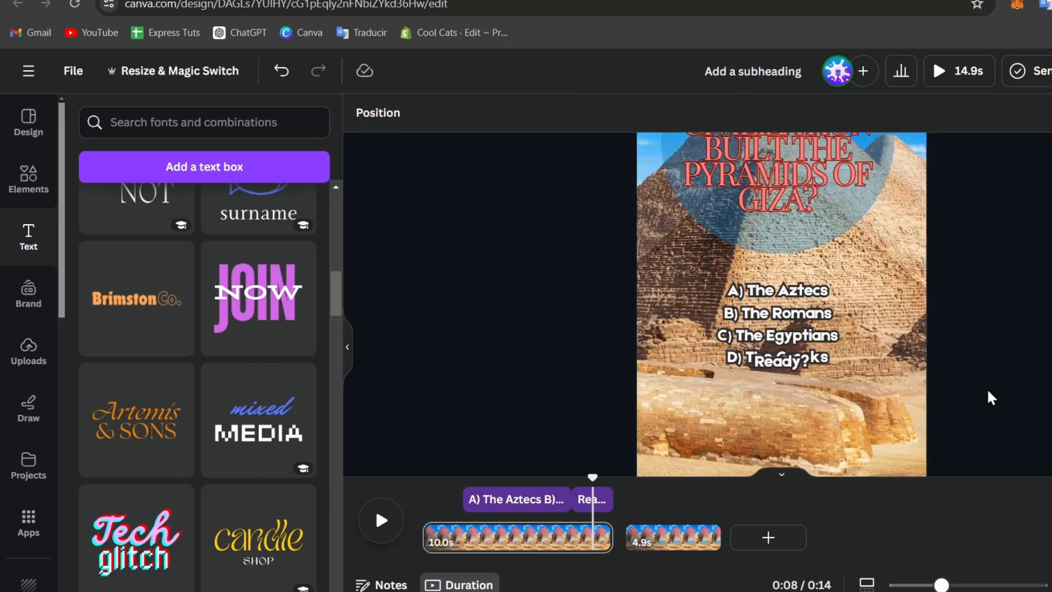
left_click(851, 366)
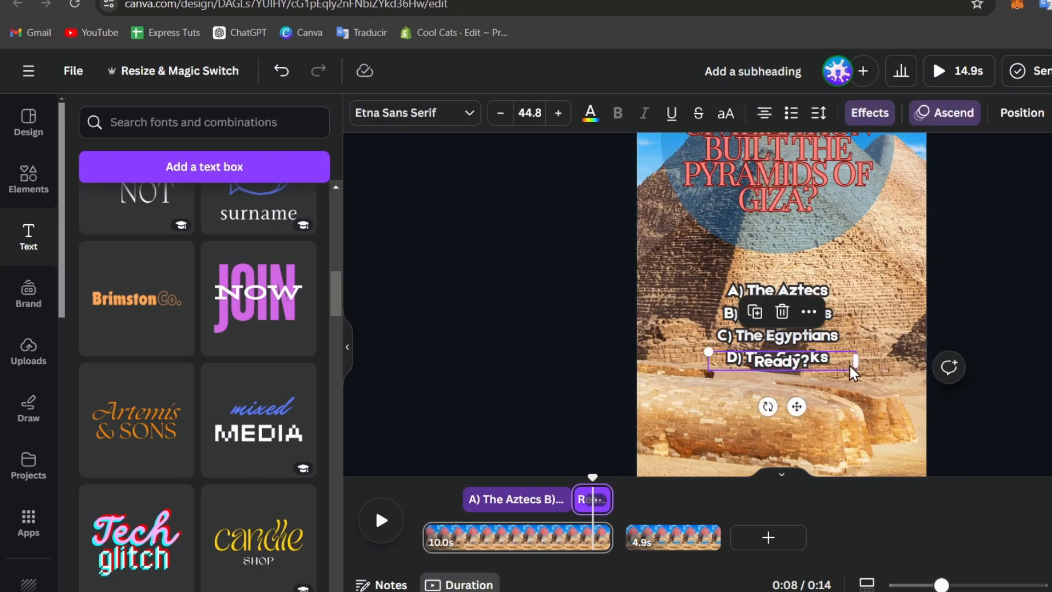
left_click_drag(854, 362, 791, 382)
left_click_drag(709, 352, 784, 331)
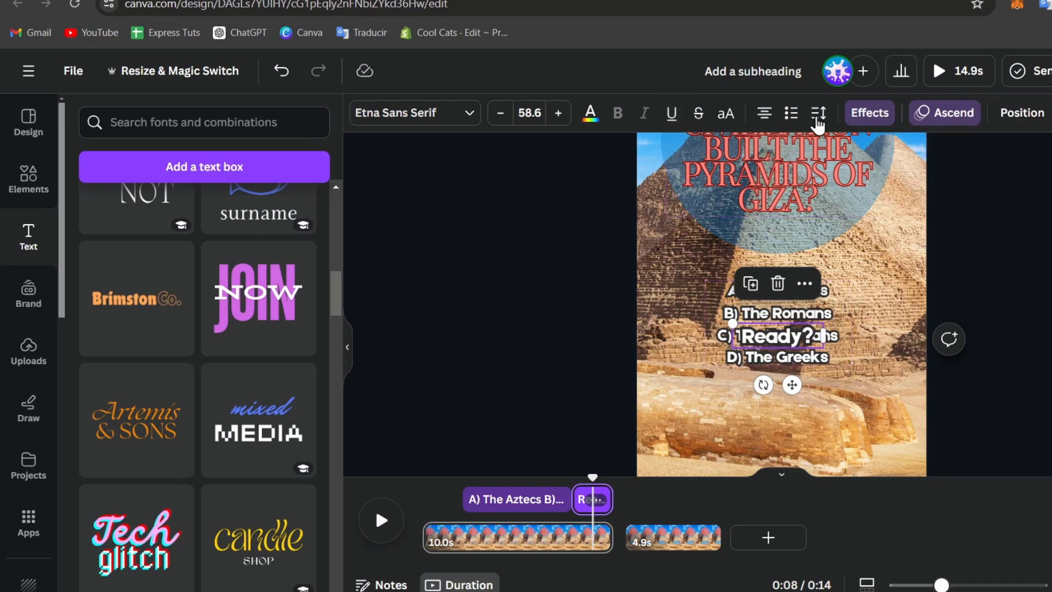
Give 'Ready?' a Fade animation at full speed, revealed character by character.
left_click(954, 114)
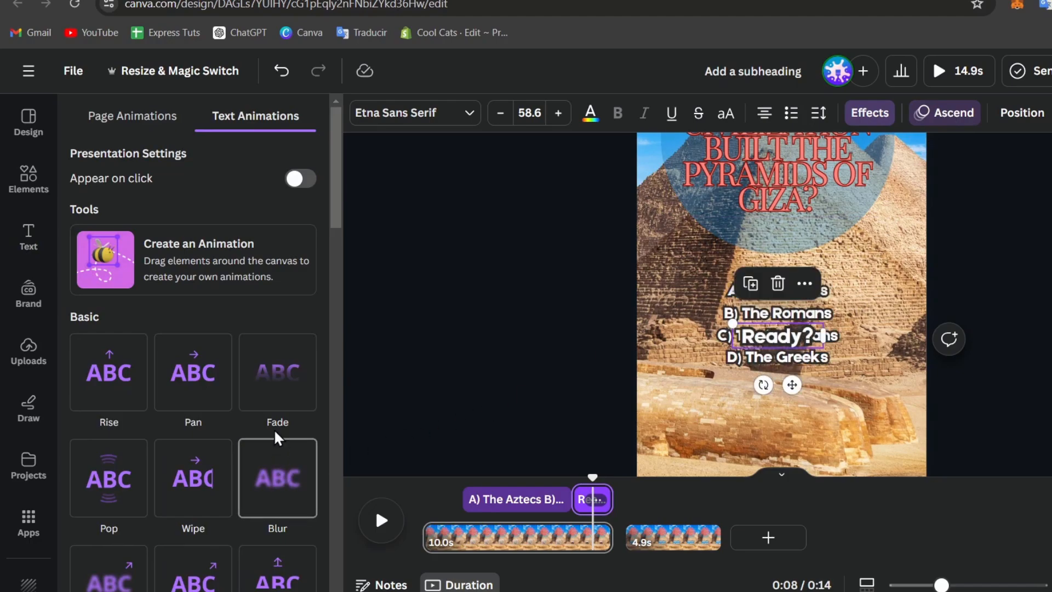
left_click(272, 385)
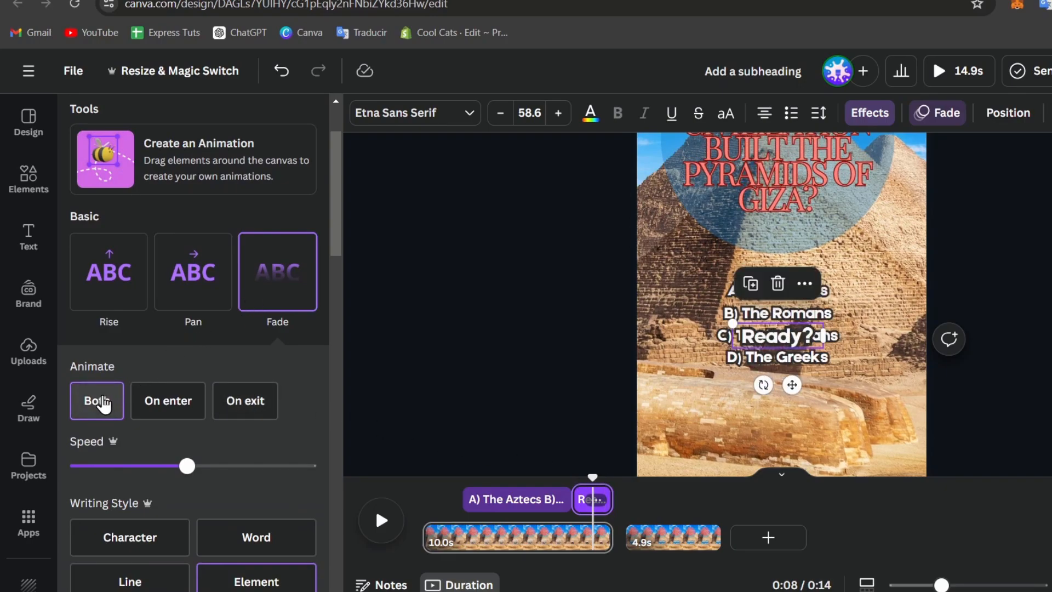
left_click_drag(219, 466, 232, 466)
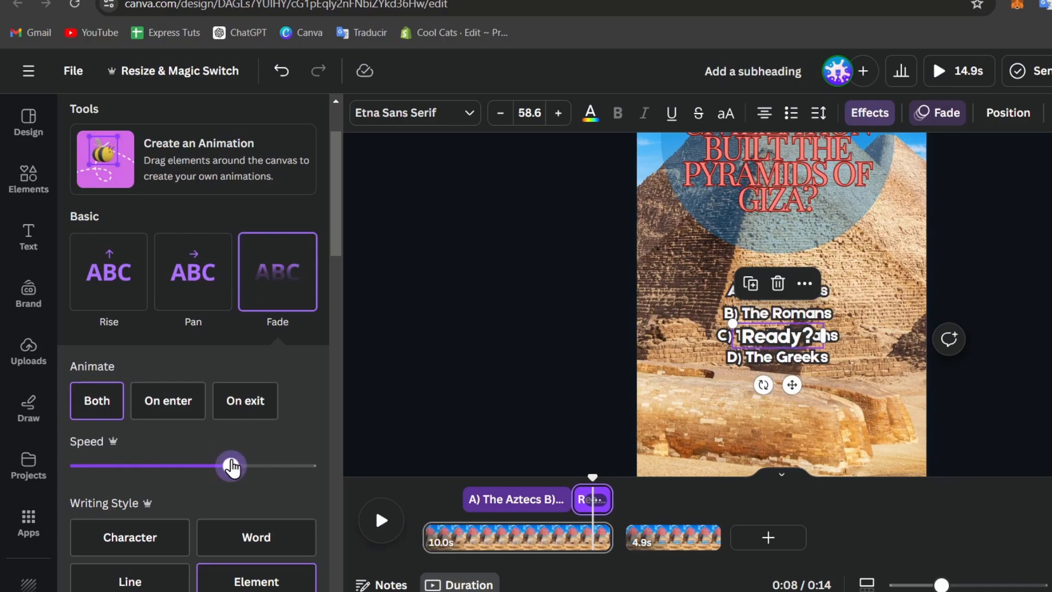
scroll(231, 466, "down", 2)
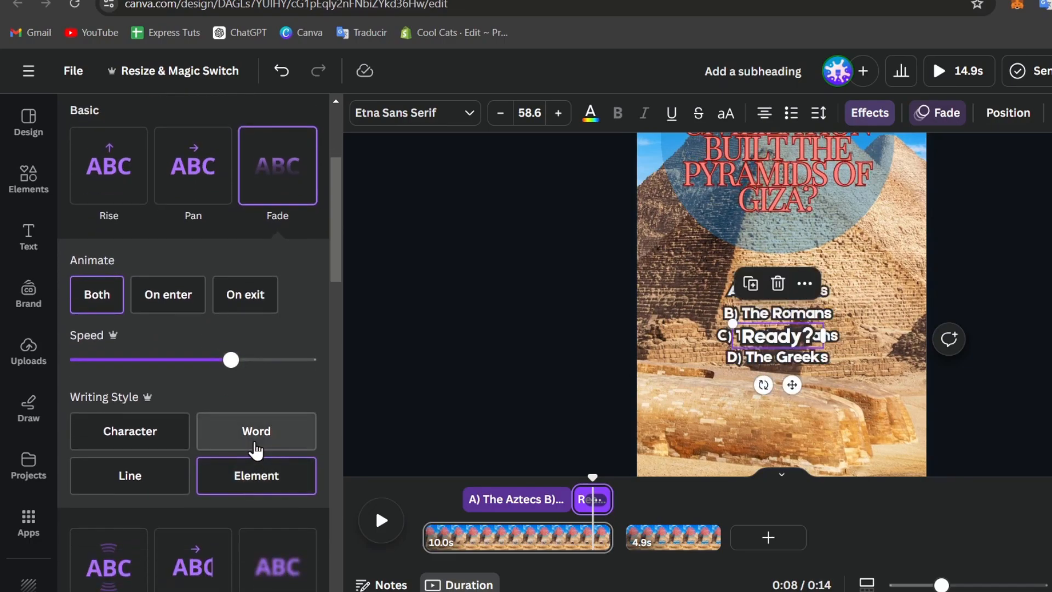
left_click(186, 436)
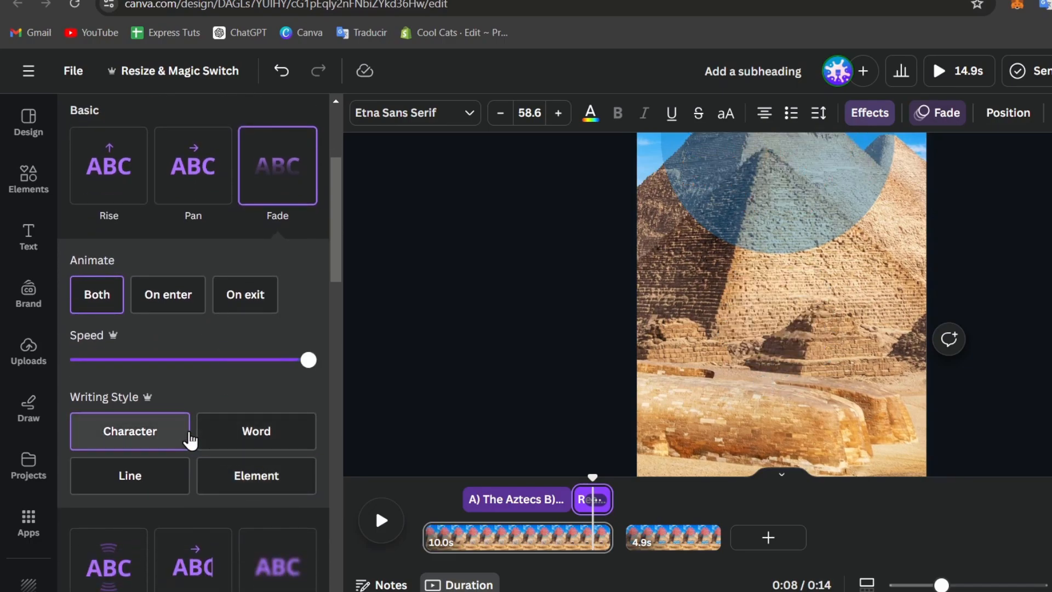
left_click(252, 439)
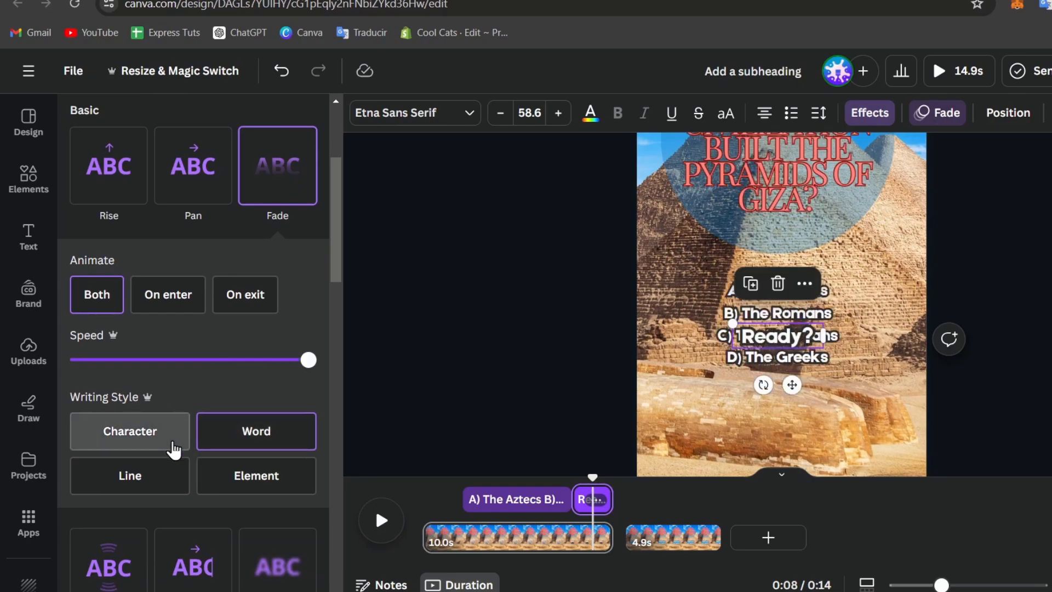
left_click(173, 444)
left_click(589, 476)
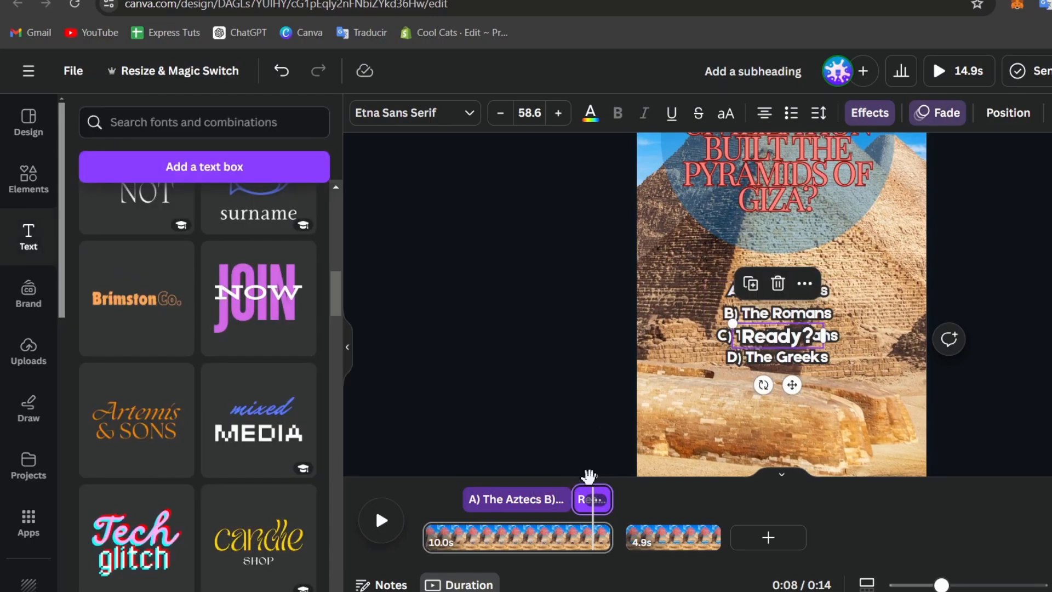
left_click_drag(589, 475, 455, 475)
Play the reel to preview it, then stop on the second, answer page.
left_click(382, 520)
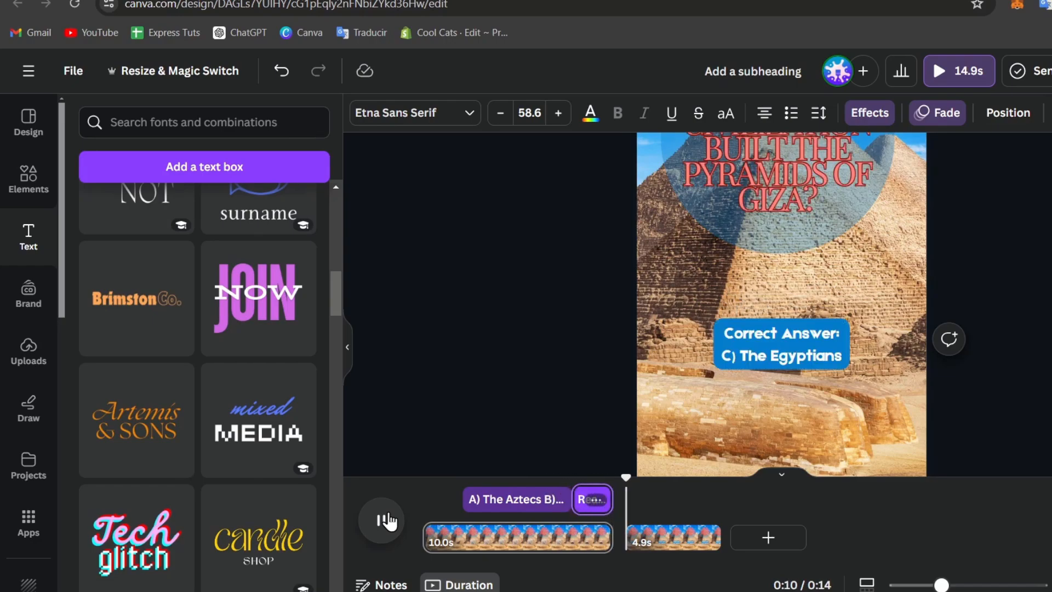
left_click(387, 520)
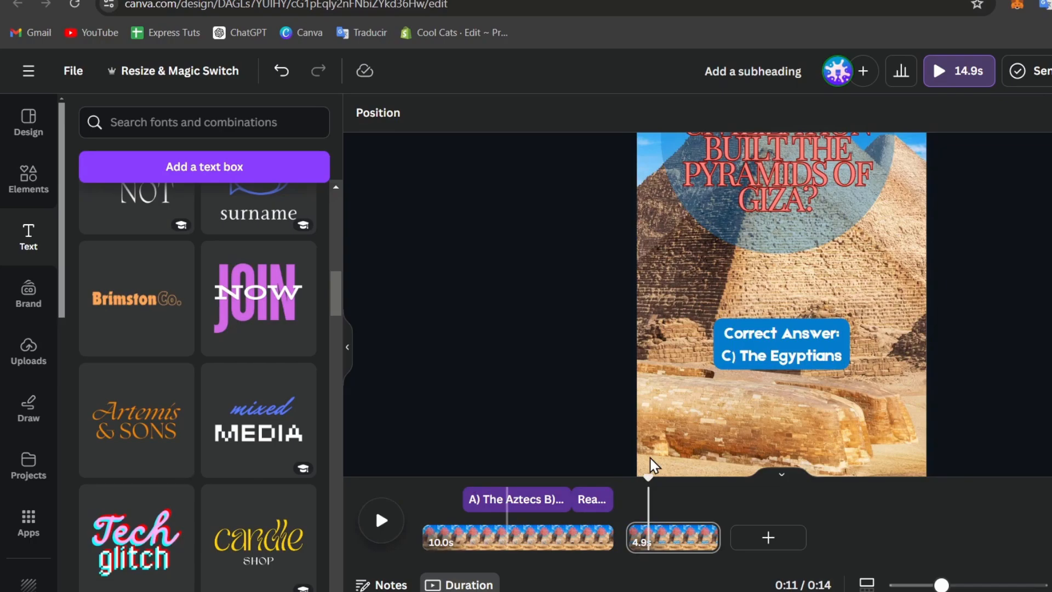
left_click(684, 539)
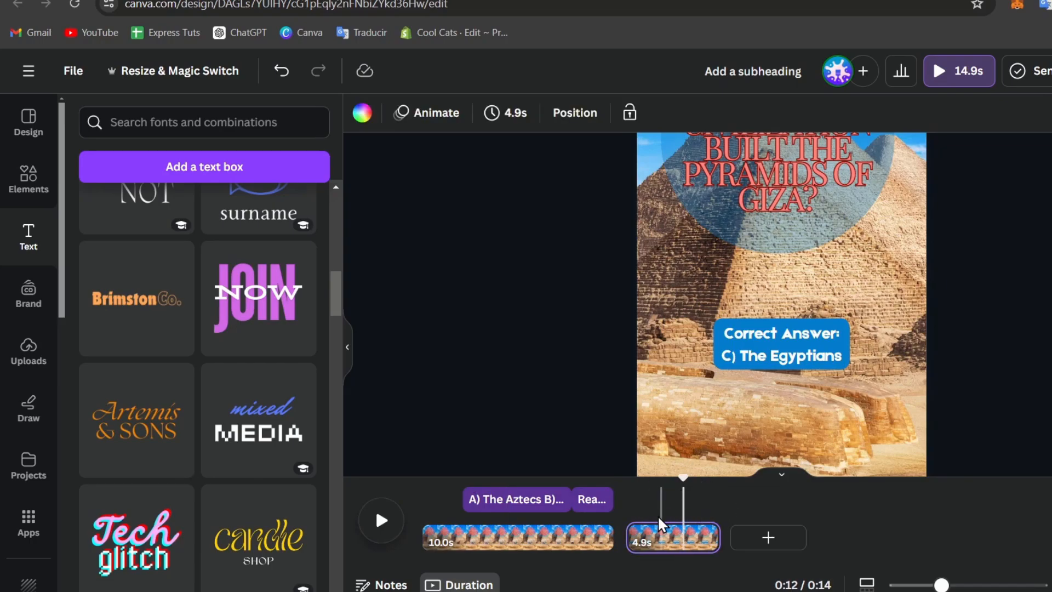
Give the Correct Answer text a Blur entrance animation and replay the reel to preview it.
left_click(795, 344)
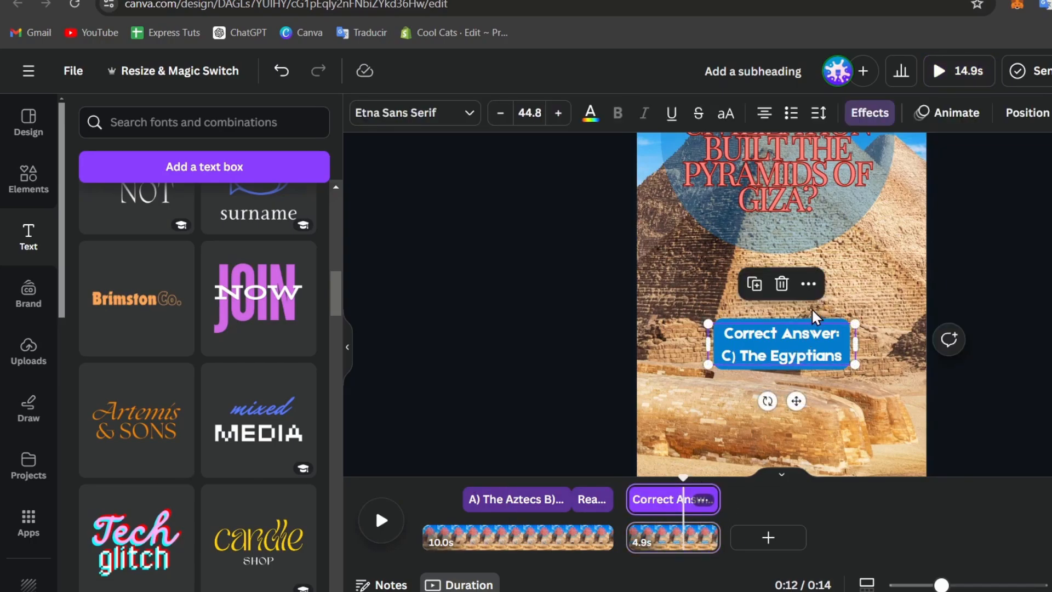
left_click(812, 289)
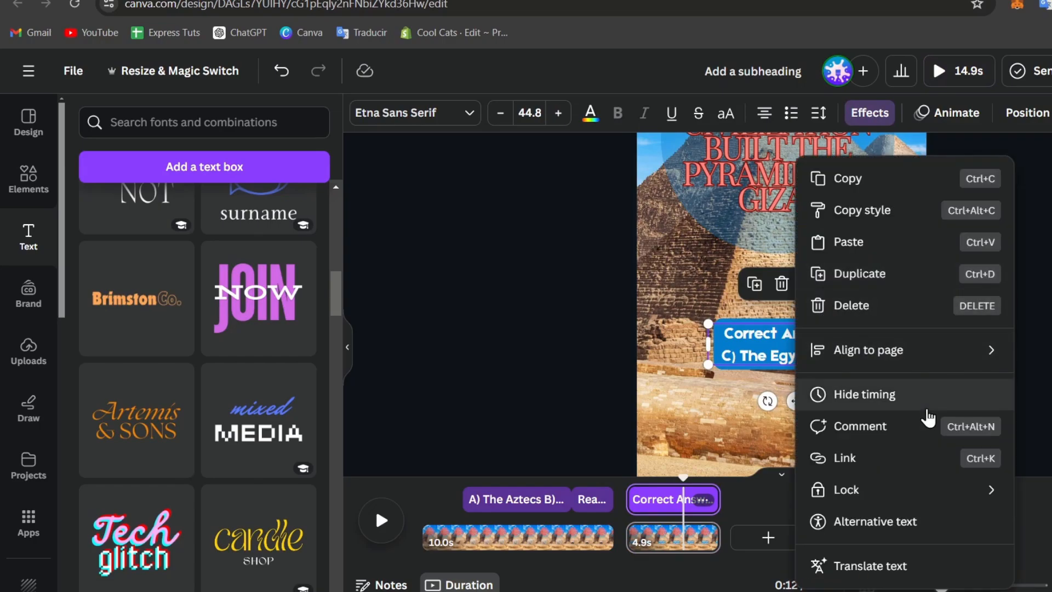
mouse_move(844, 369)
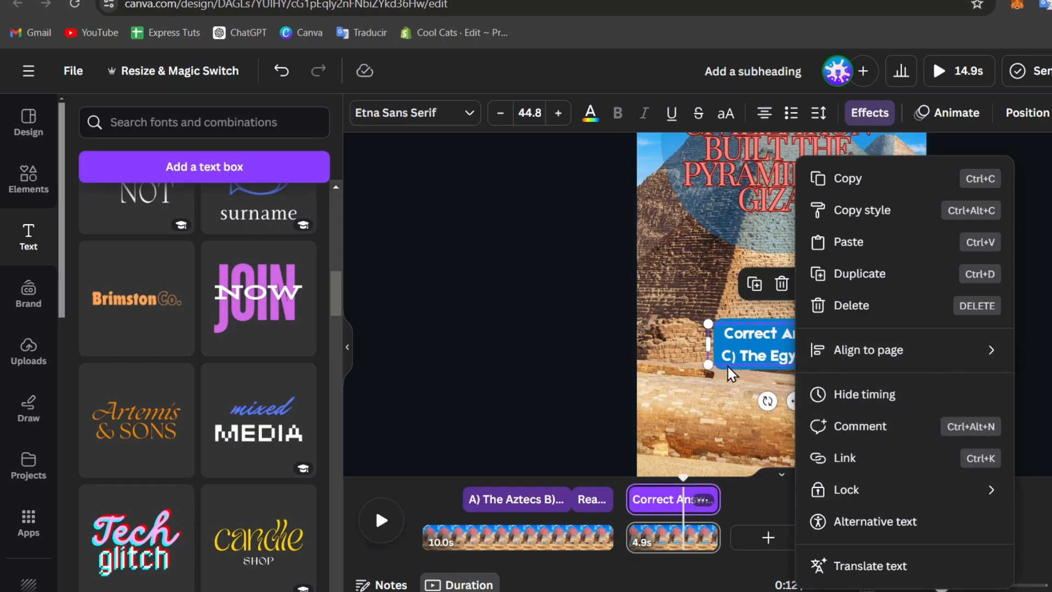
left_click(951, 112)
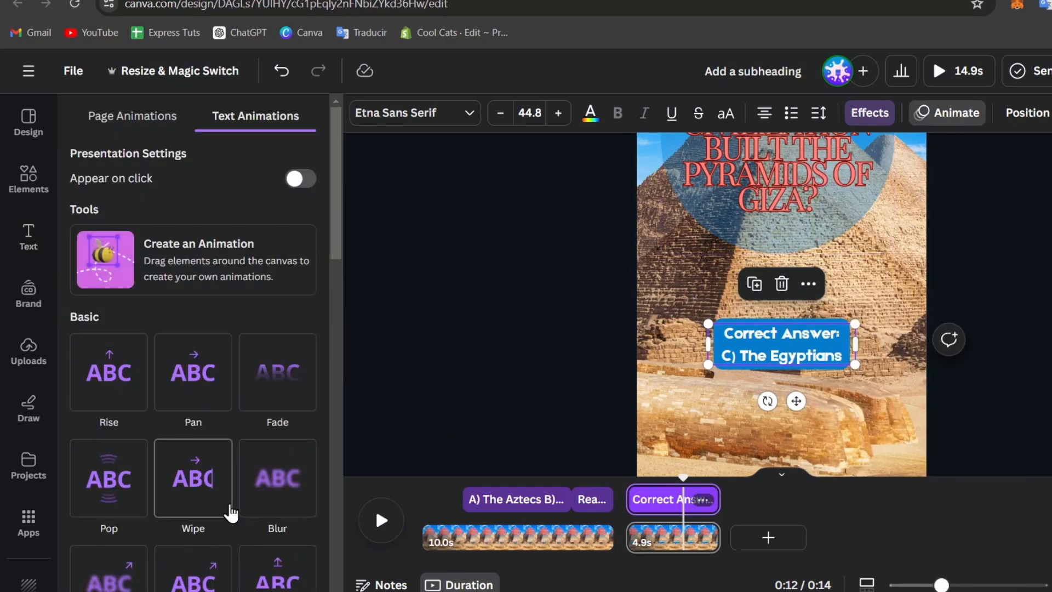
left_click(277, 489)
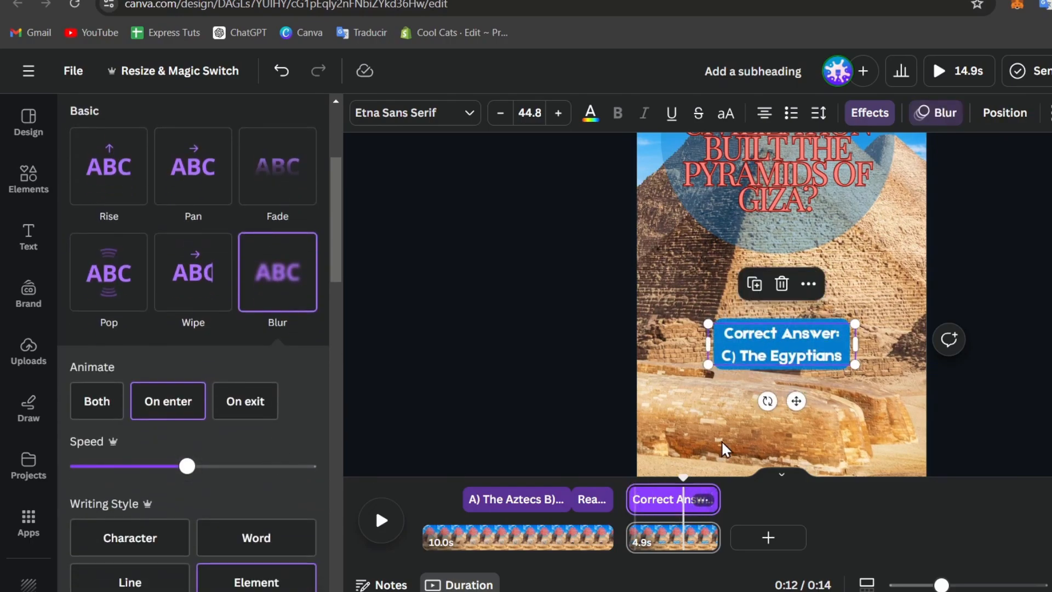
left_click(606, 485)
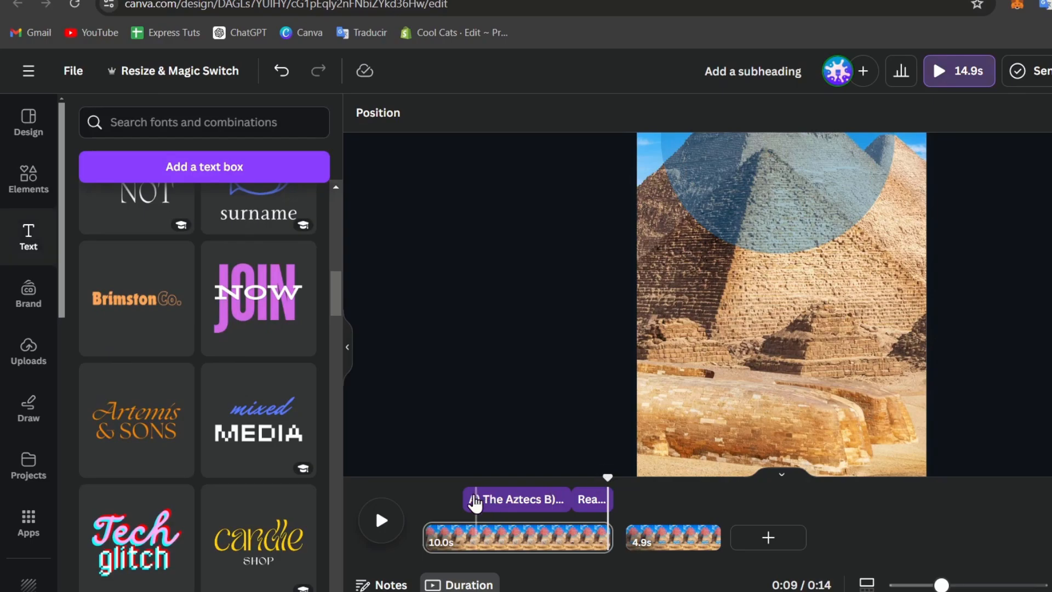
left_click(382, 520)
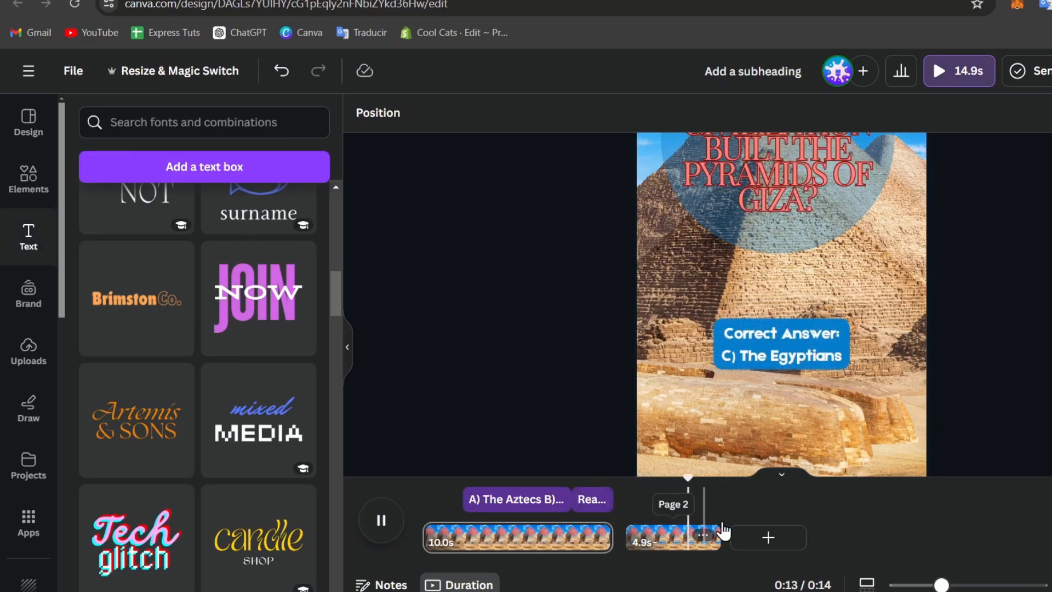
Add a 1.5 s Flow transition between the two pages, preview it, then switch to scroll view.
mouse_move(617, 538)
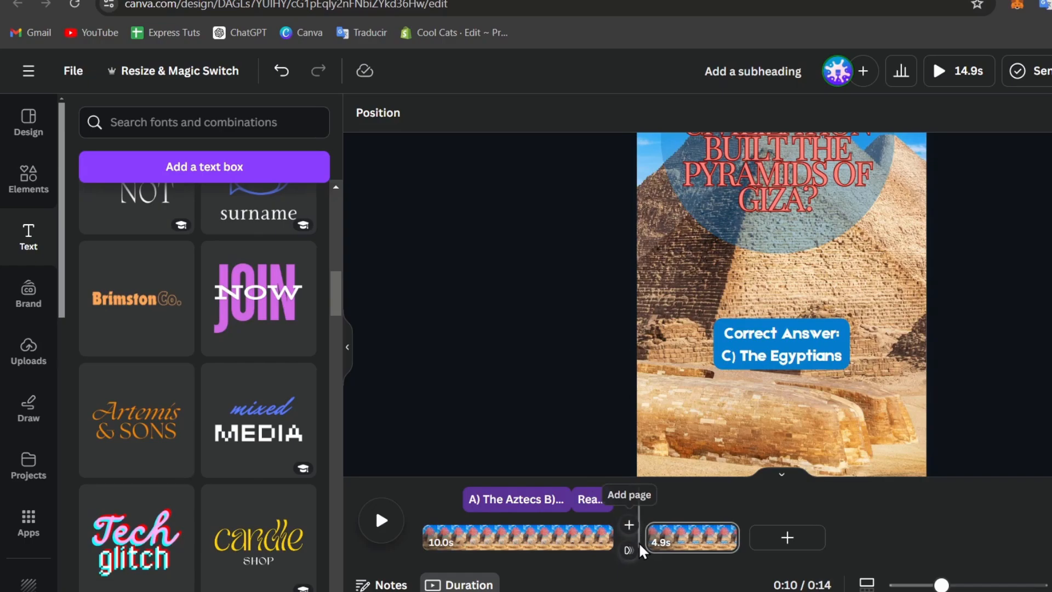
left_click(629, 550)
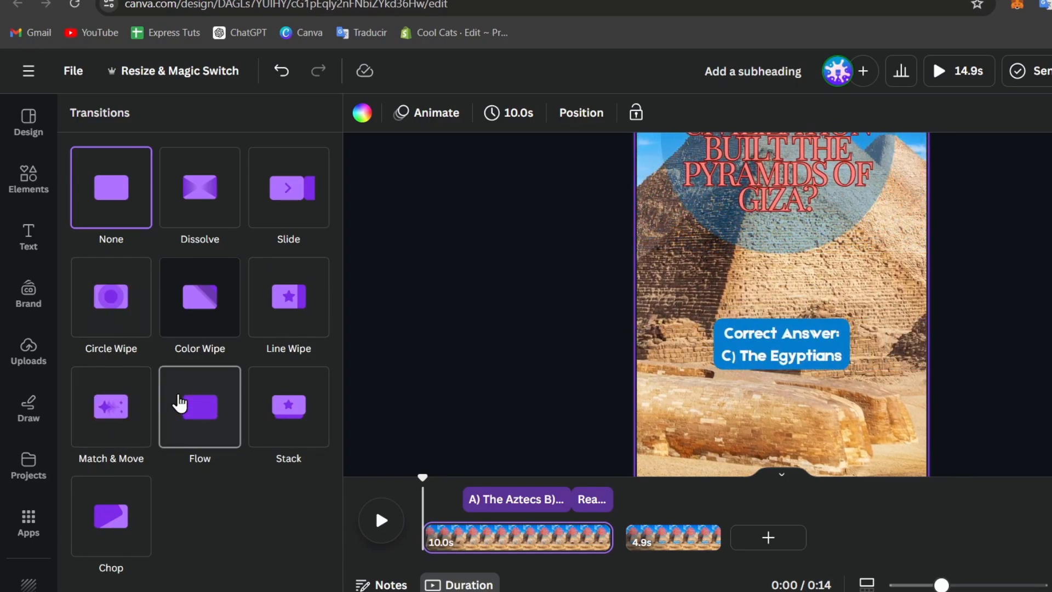
left_click(180, 404)
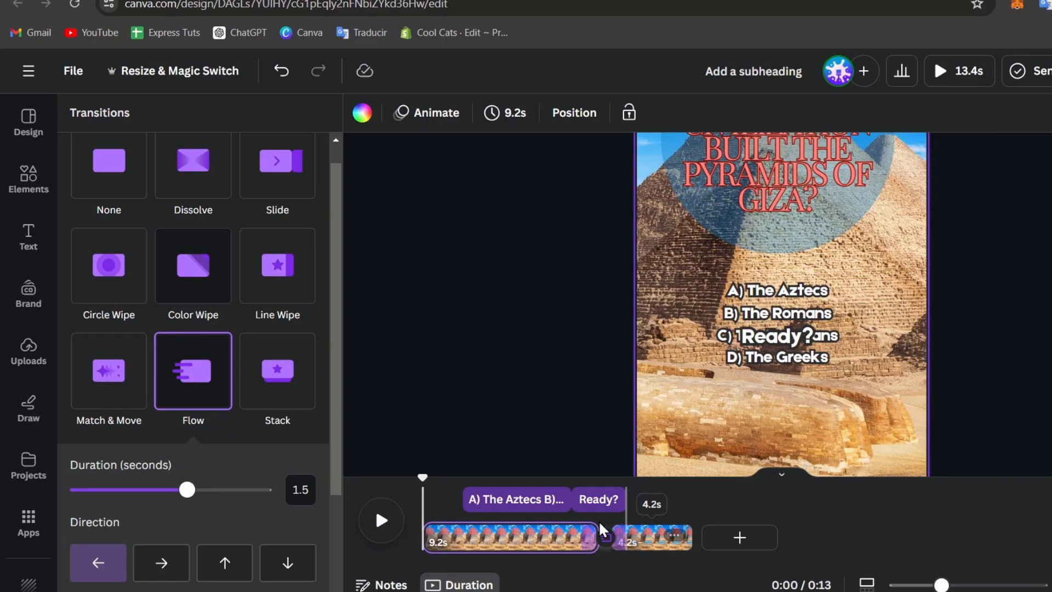
left_click(373, 530)
left_click(374, 532)
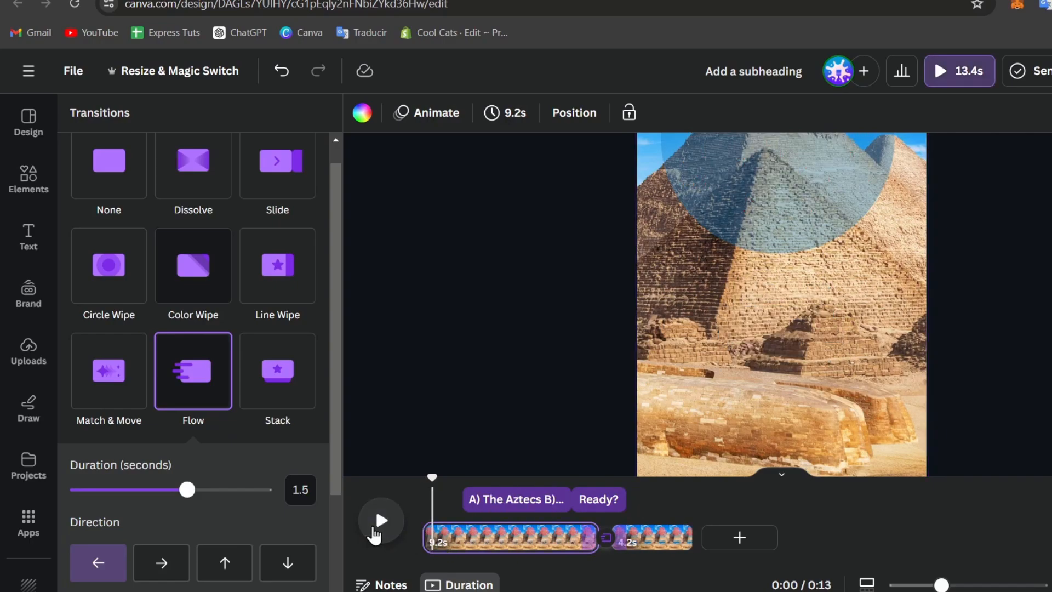
left_click(377, 529)
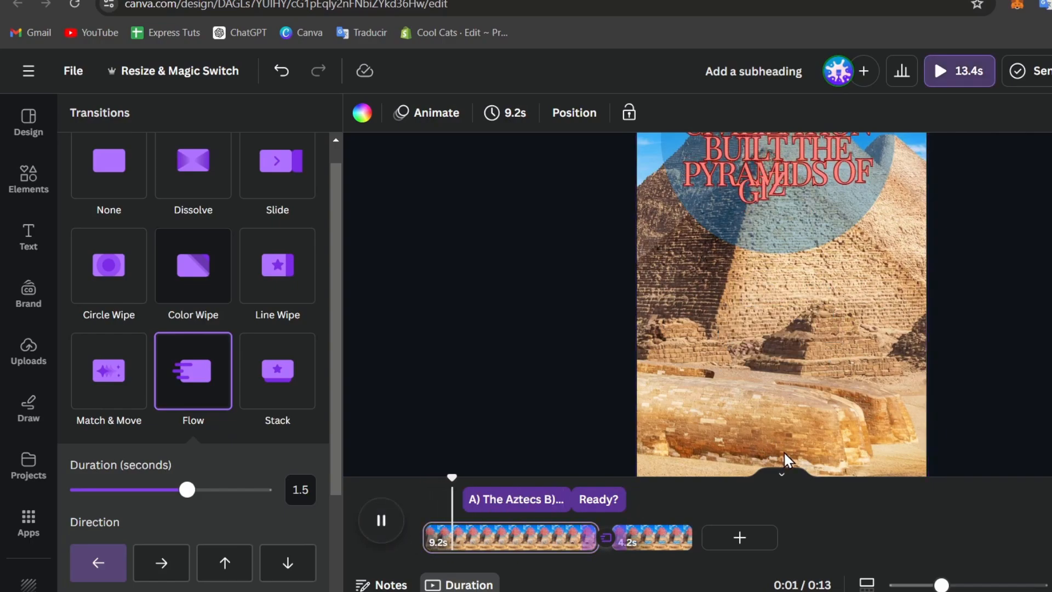
left_click(782, 484)
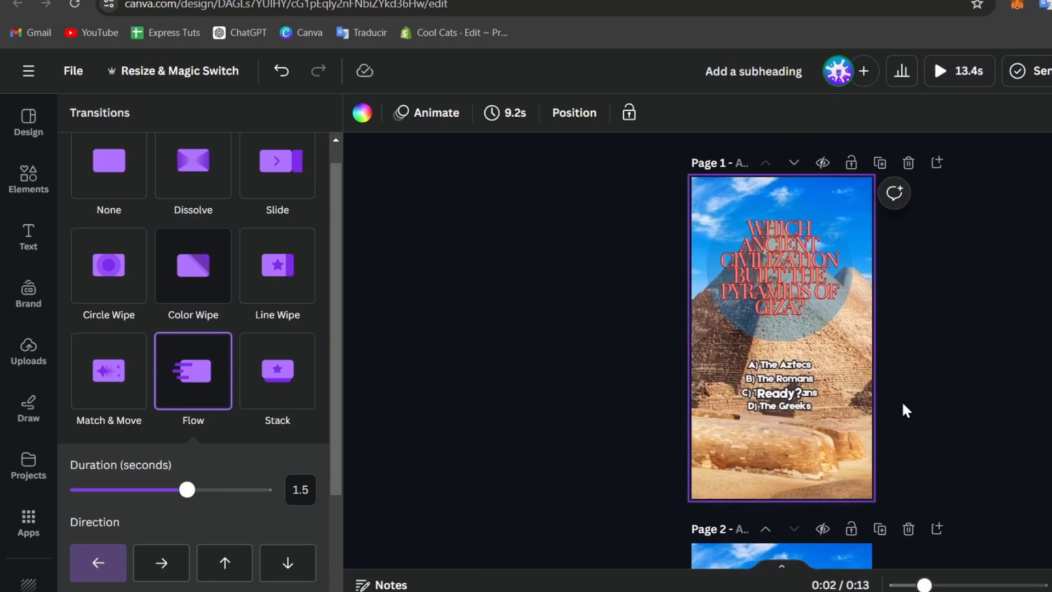
Zoom the canvas in and back out on Page 1 of the trivia reel.
scroll(903, 404, "up", 4)
scroll(903, 405, "down", 2)
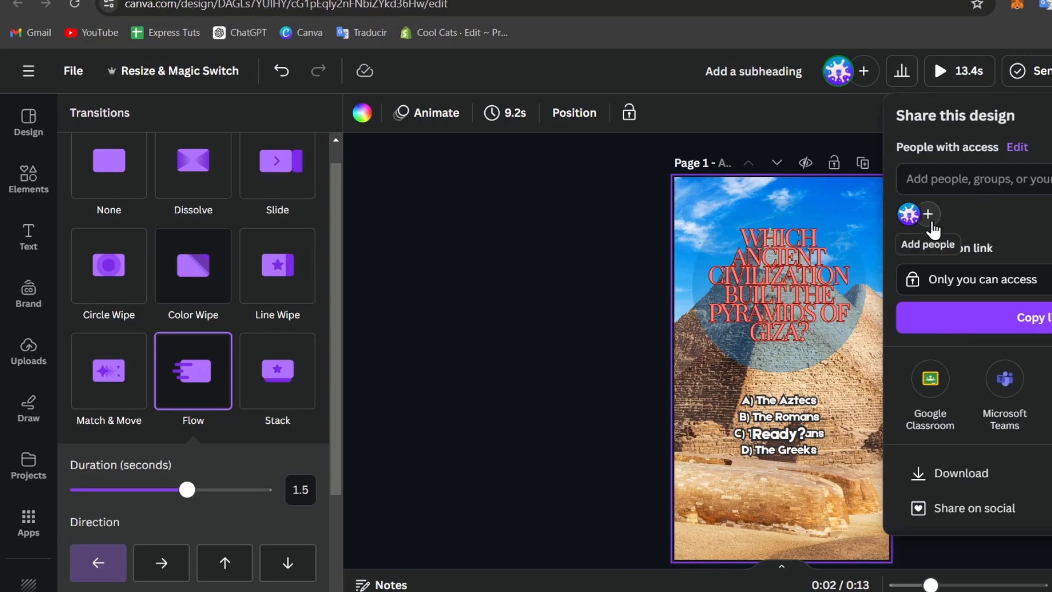
Set the collaboration link to Anyone with the link with Can edit, and copy it.
left_click(928, 215)
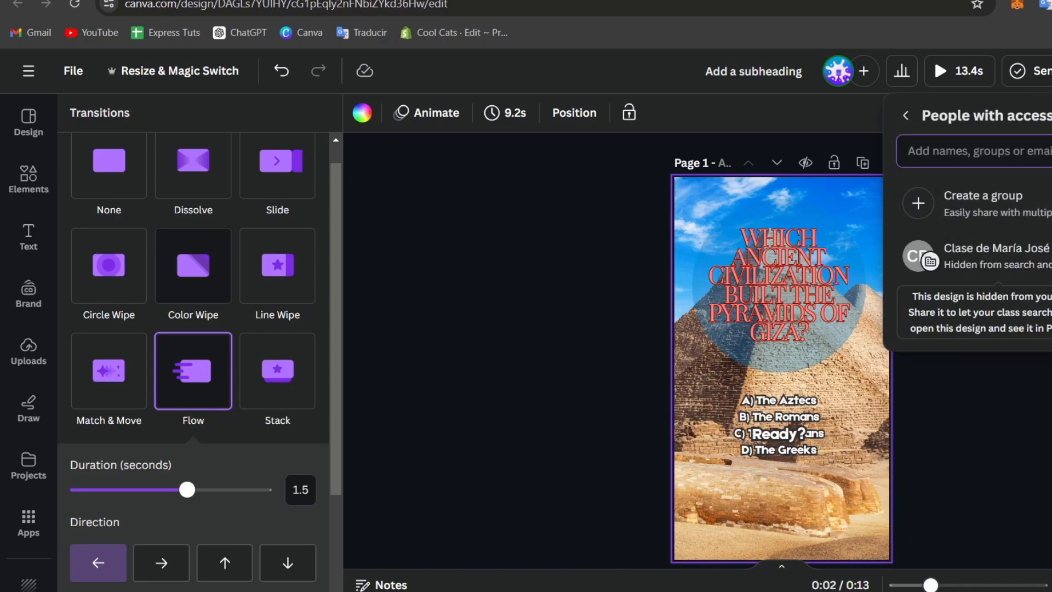
left_click(908, 117)
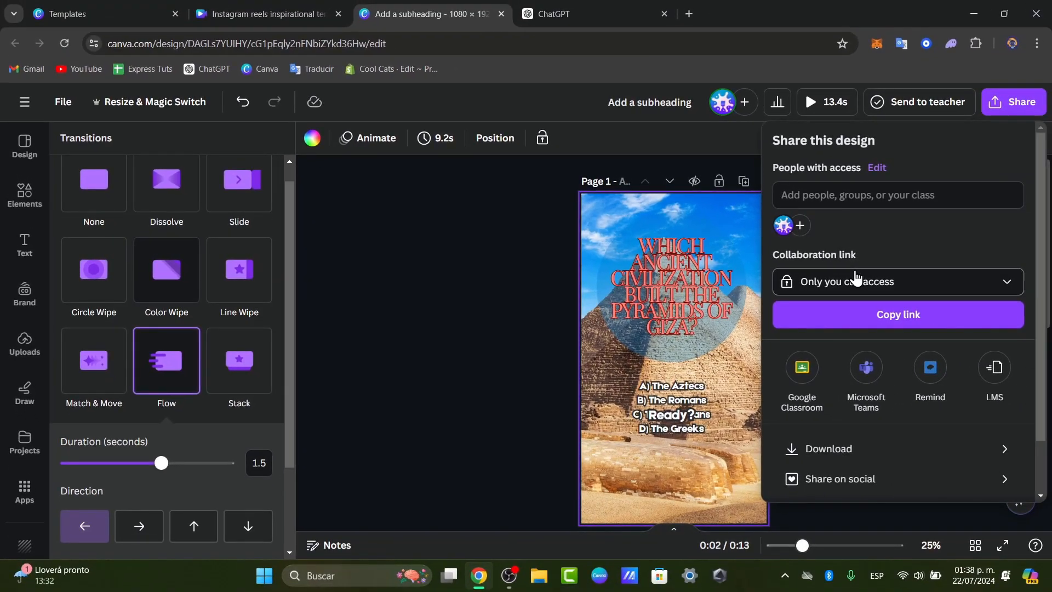
left_click(851, 281)
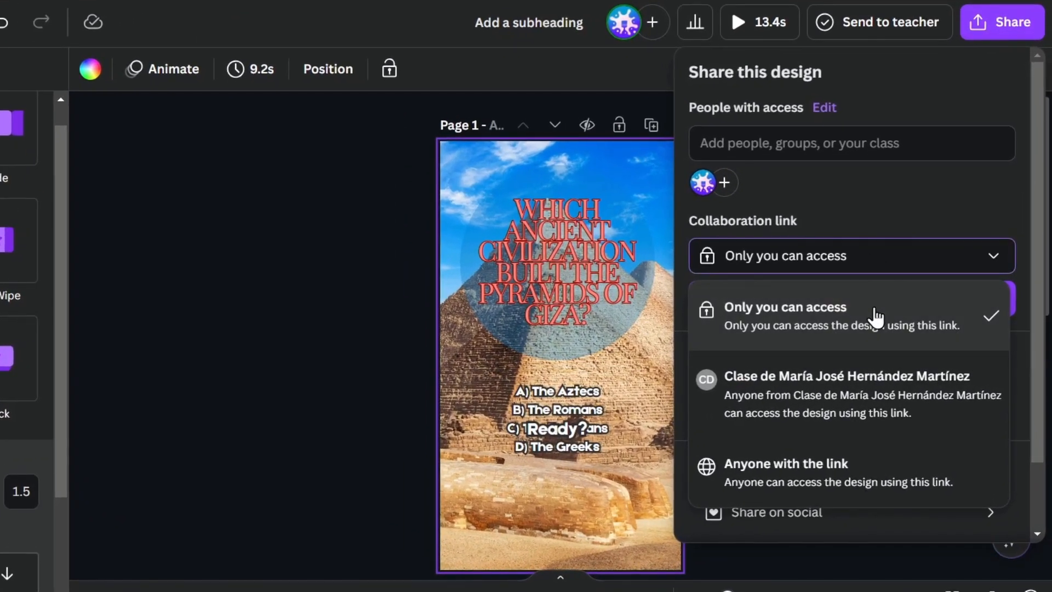
left_click(961, 475)
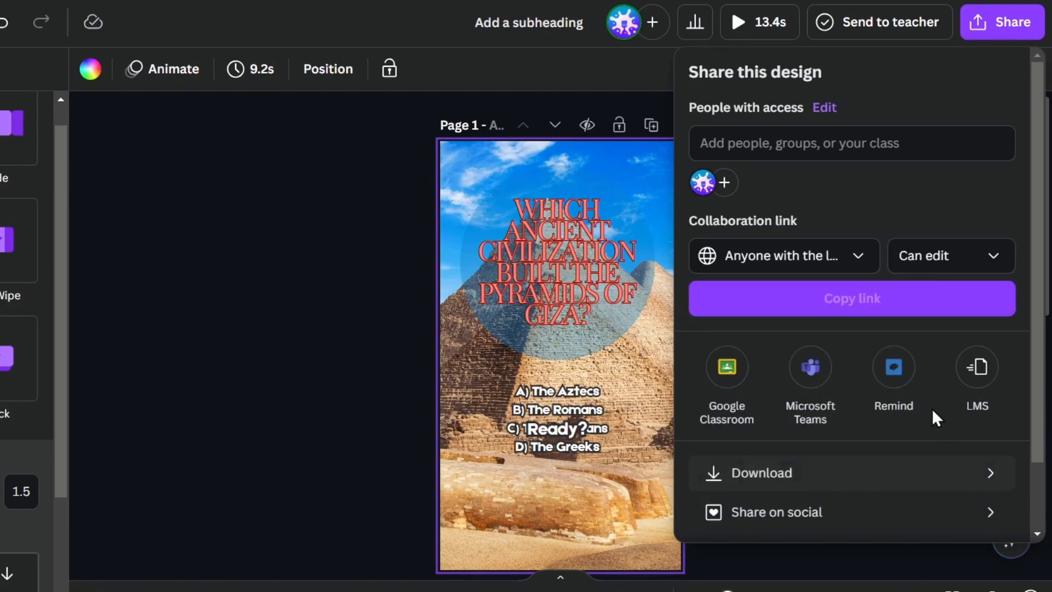
left_click(930, 270)
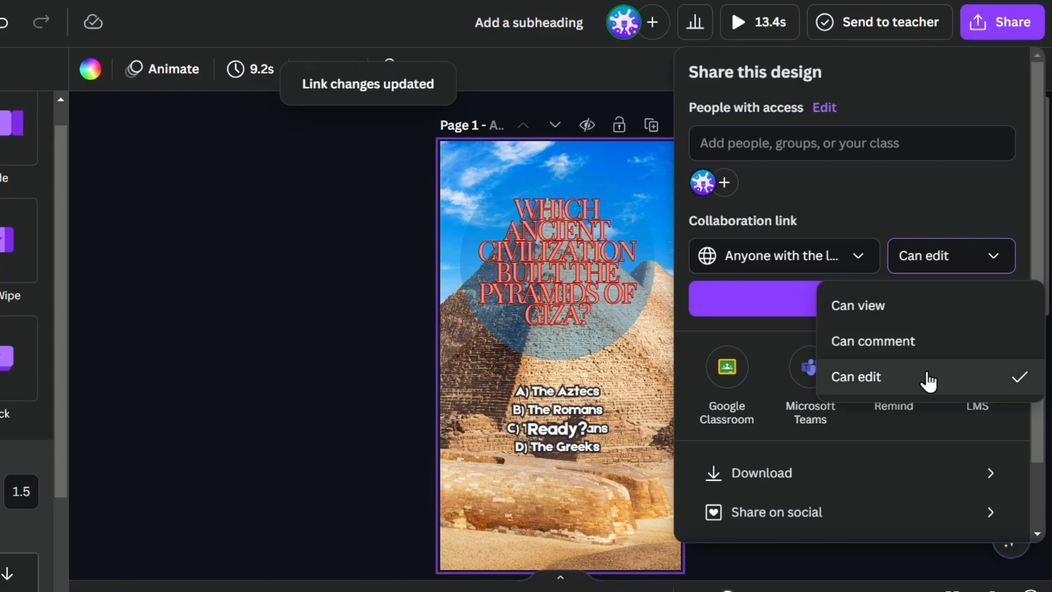
left_click(946, 237)
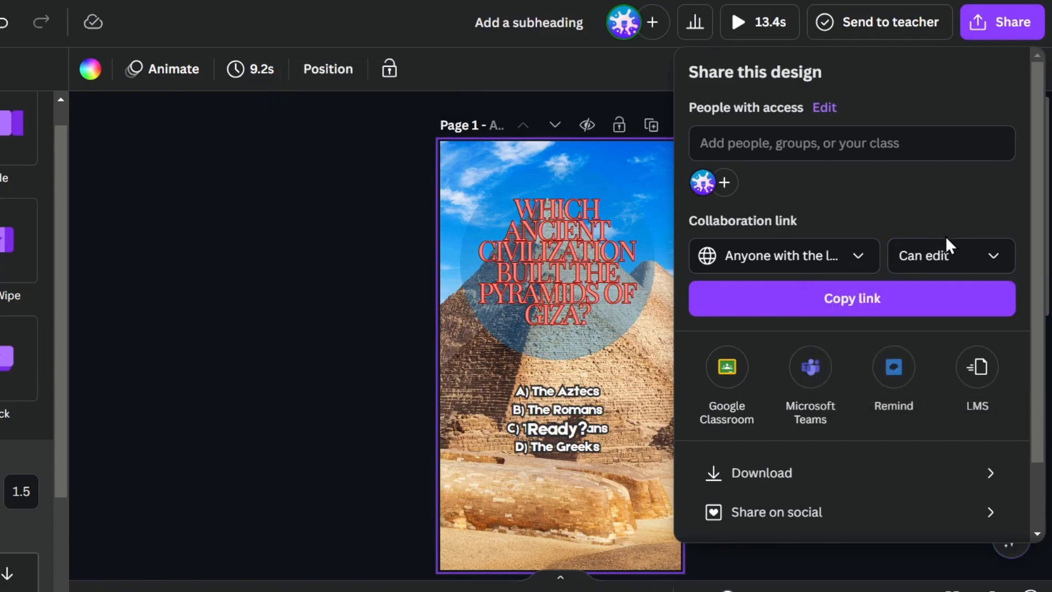
left_click(922, 300)
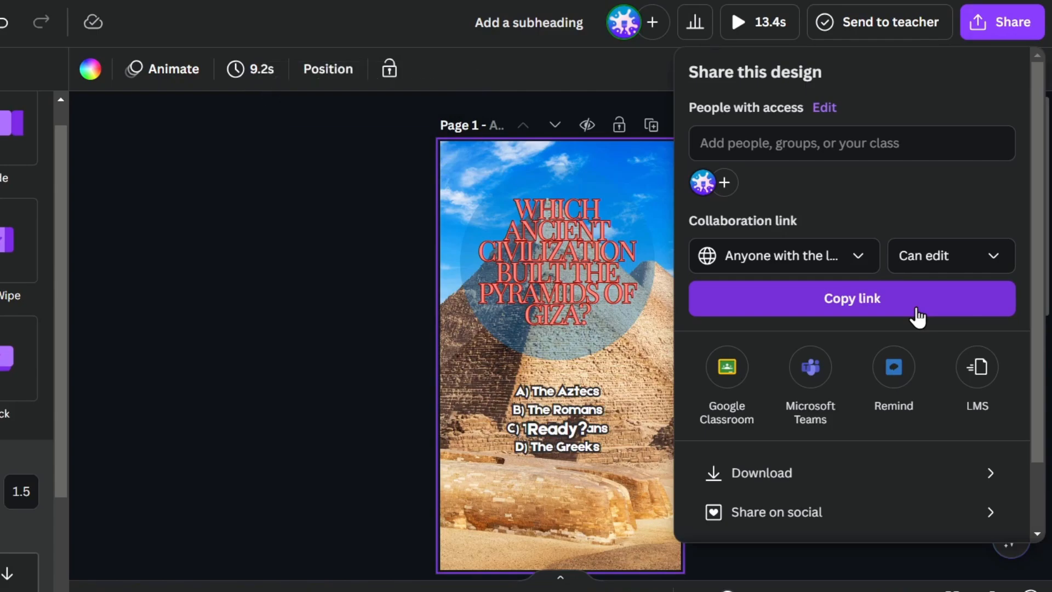
scroll(916, 197, "down", 2)
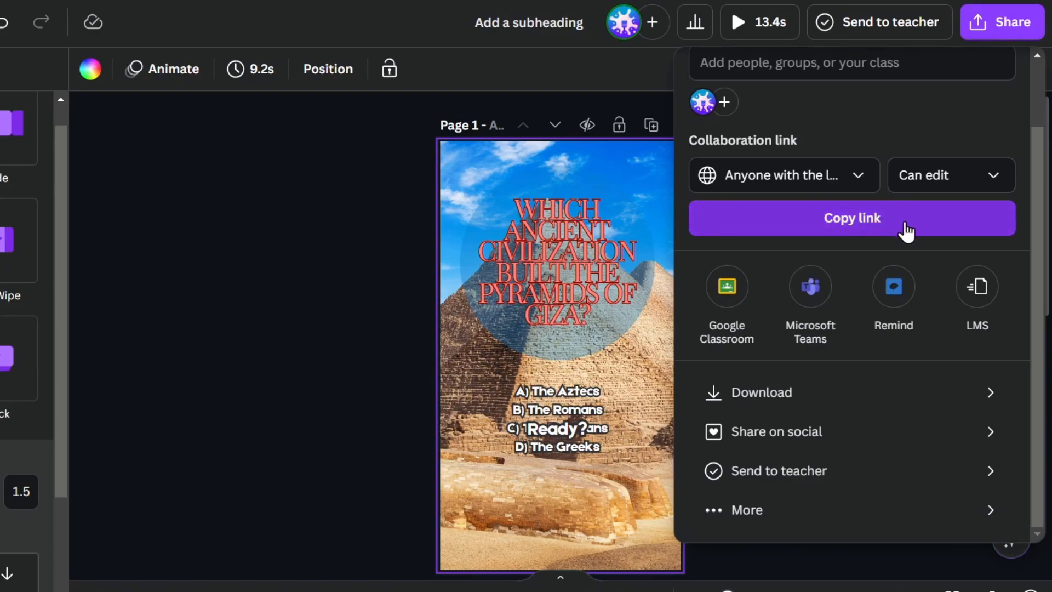
Download all 2 pages as an MP4 Video at 1080p (HD) quality.
left_click(816, 393)
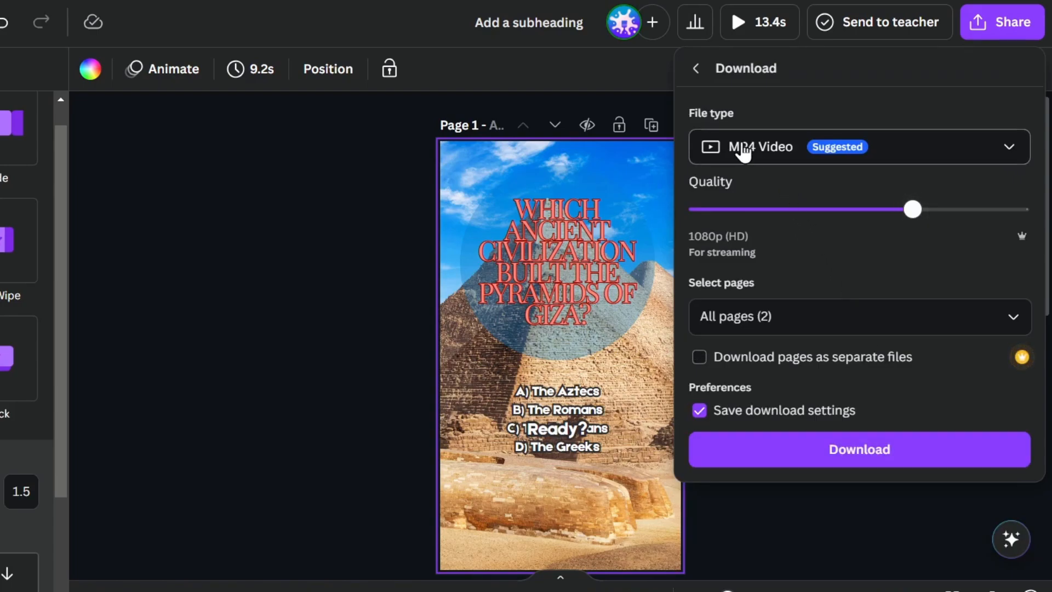
left_click(797, 155)
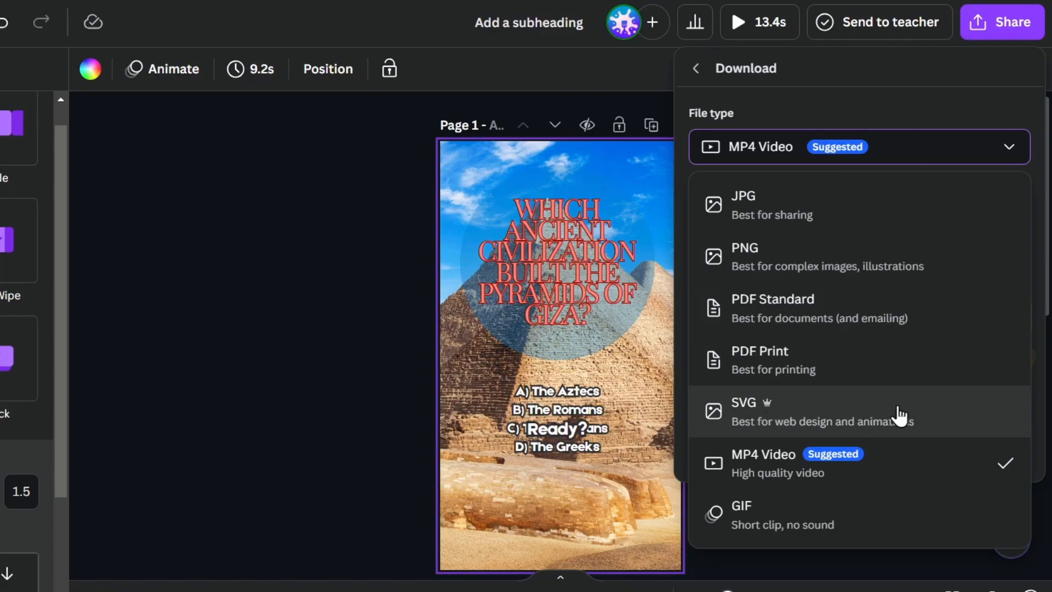
left_click(893, 163)
left_click(909, 159)
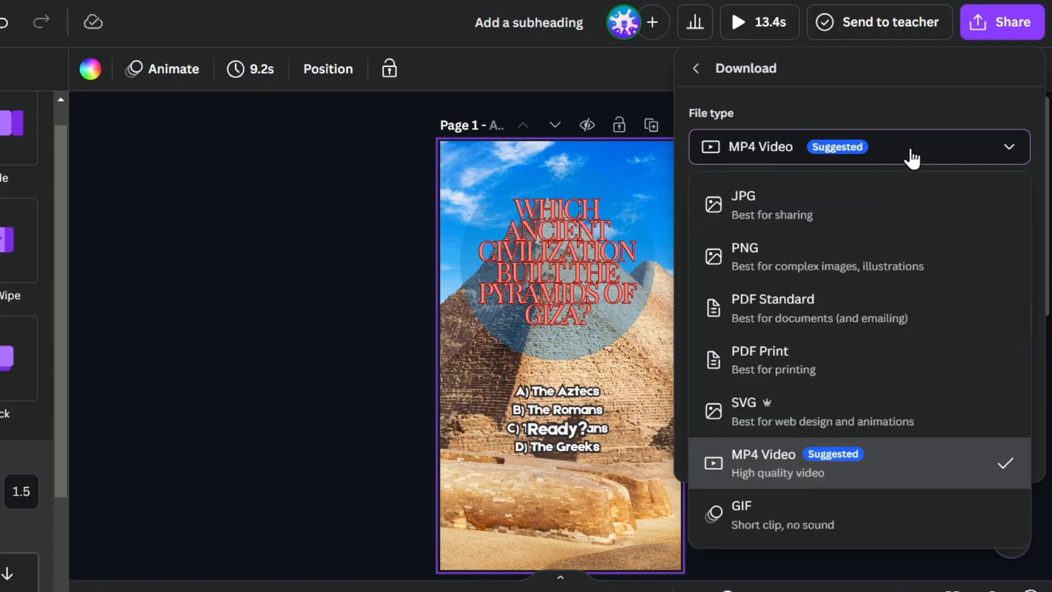
left_click(892, 451)
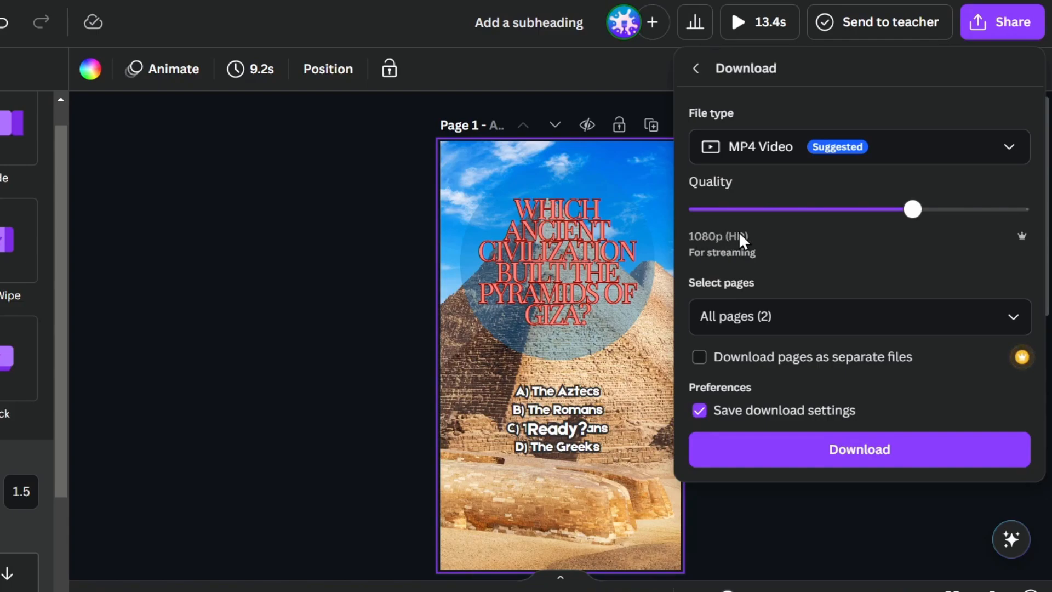
left_click(1020, 214)
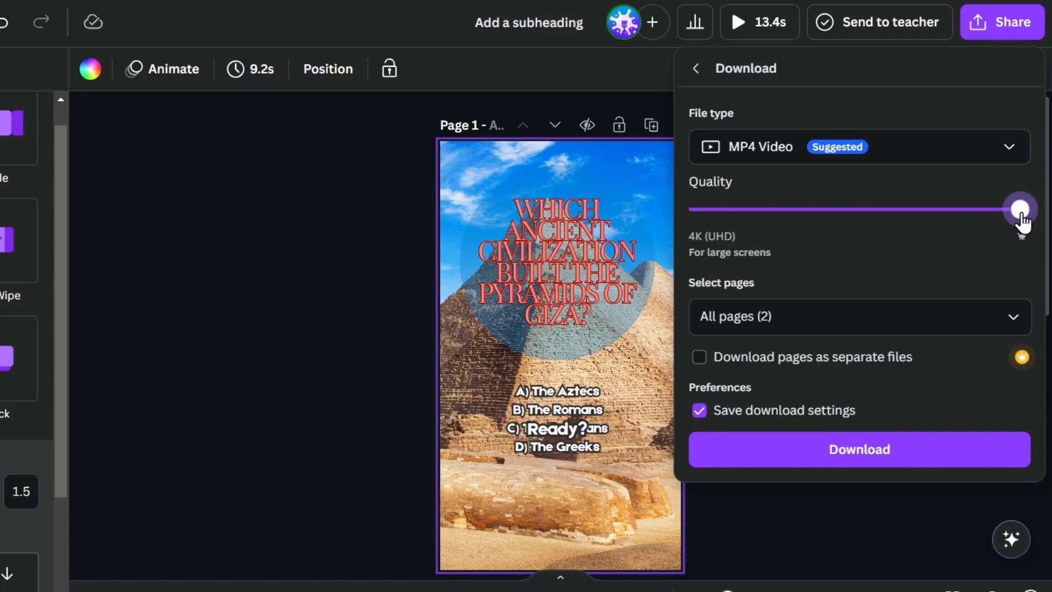
left_click(964, 215)
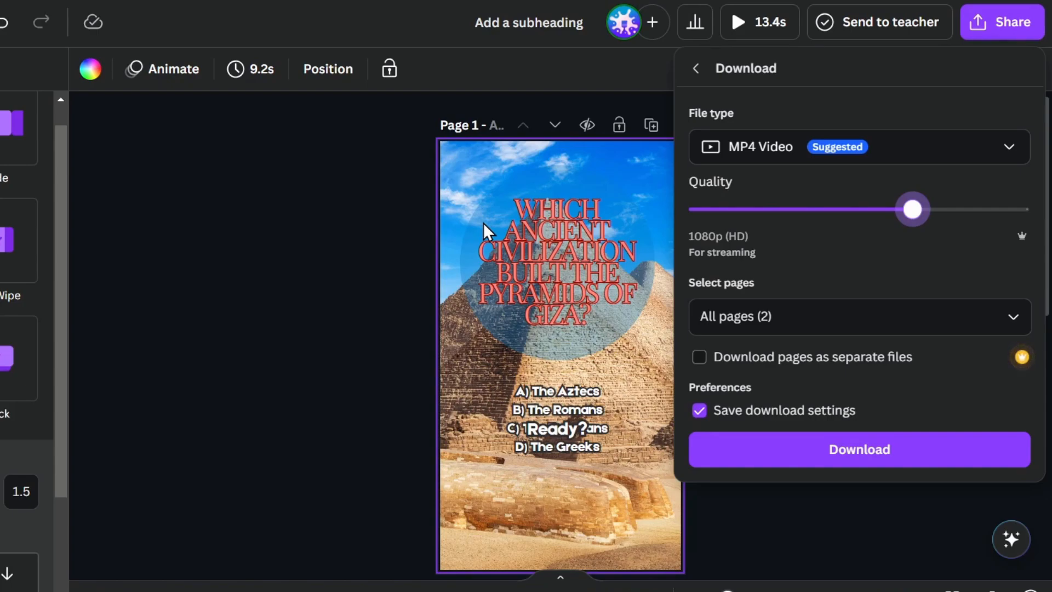
left_click(781, 320)
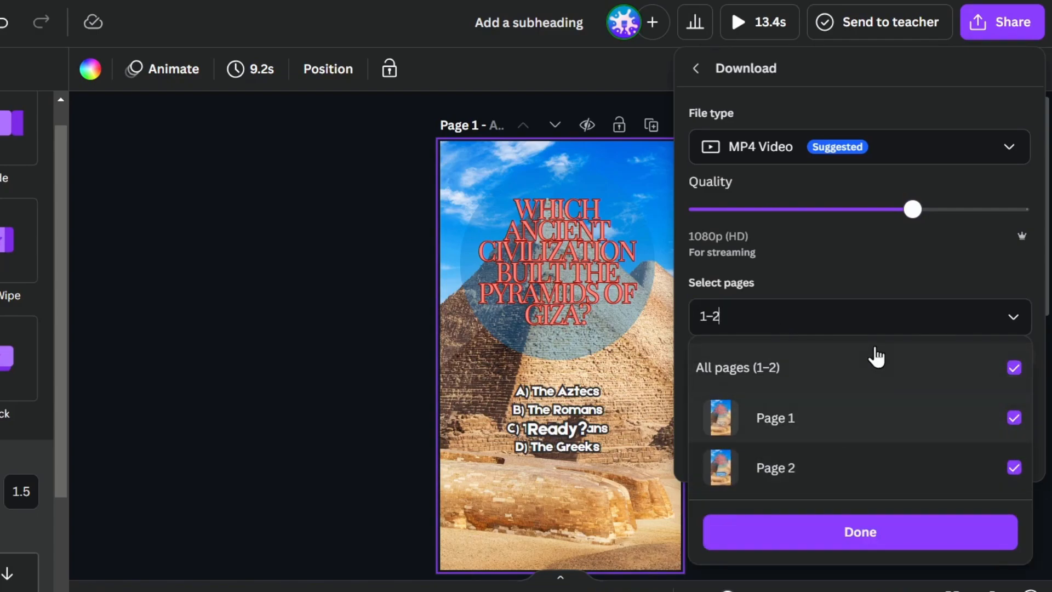
left_click(892, 301)
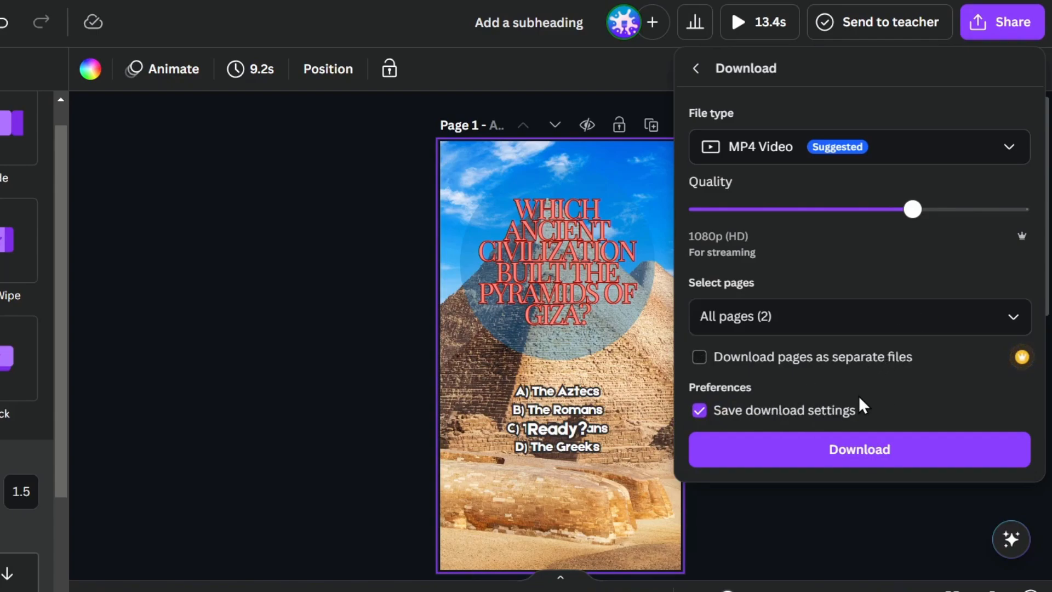
left_click(879, 449)
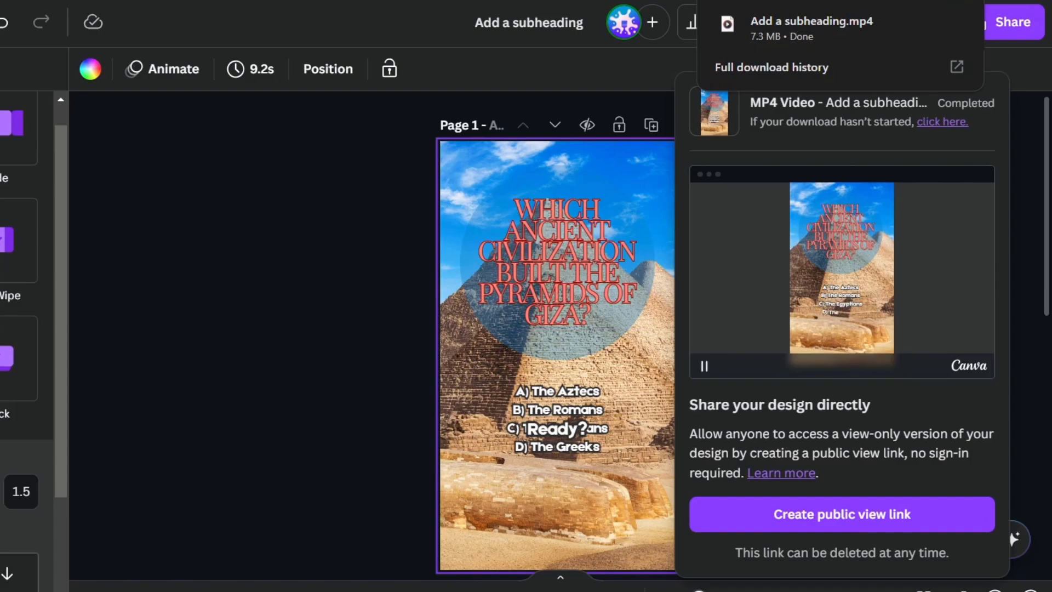
Watch the downloaded Add a subheading.mp4, then close the player and the share panel.
mouse_move(882, 35)
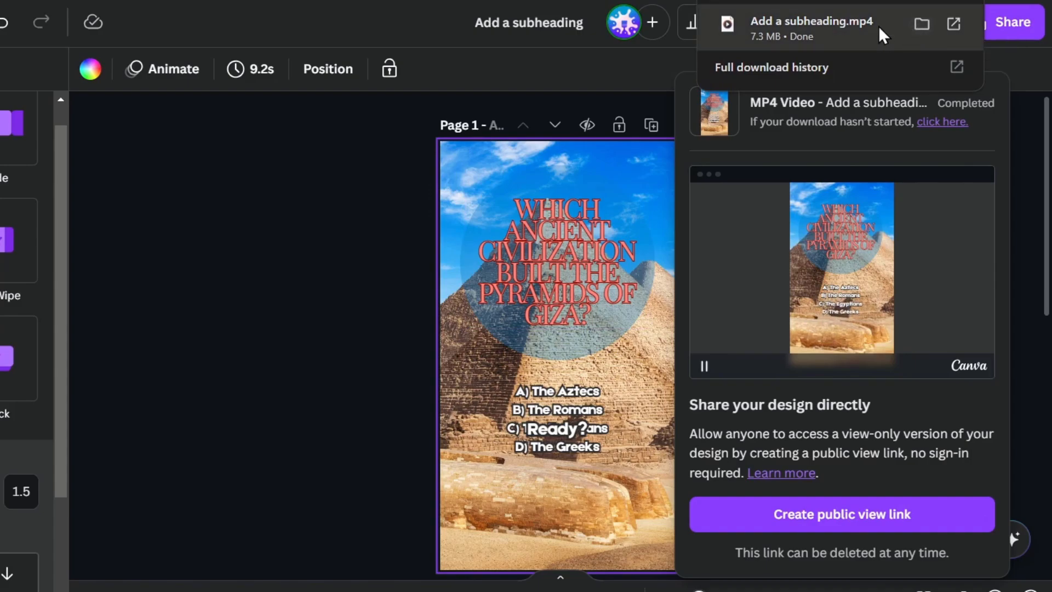
left_click(882, 35)
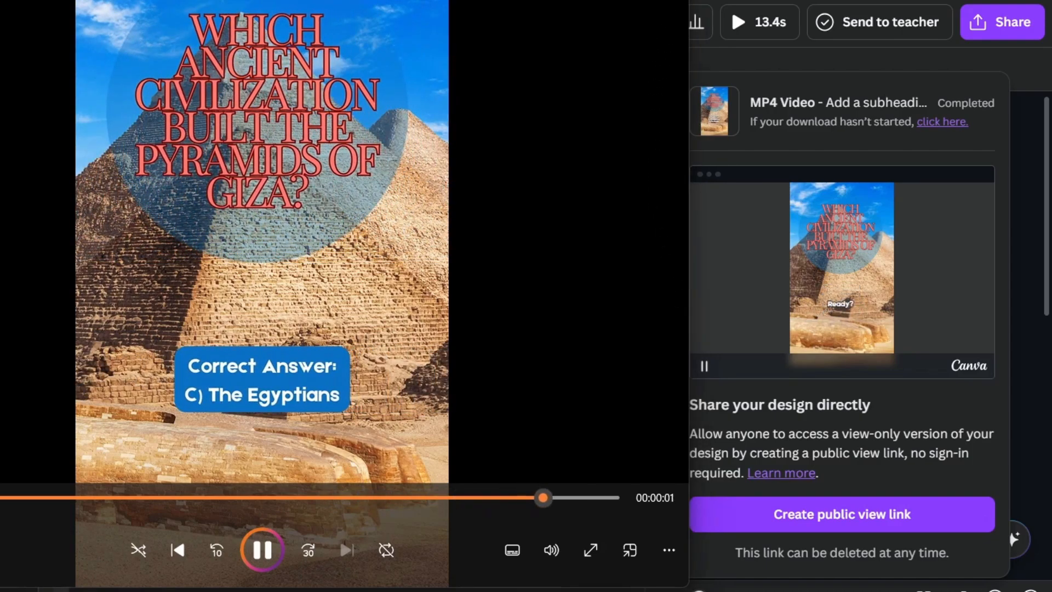
left_click(673, 1)
left_click(372, 309)
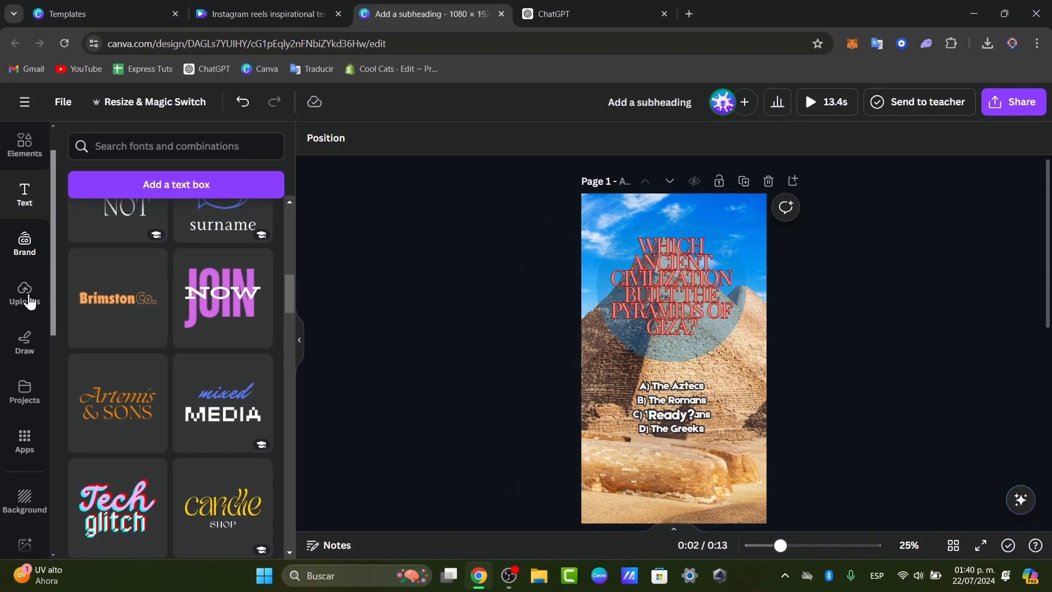
Search the Apps library for 'magic media' and open the Magic Media generator.
scroll(29, 301, "down", 2)
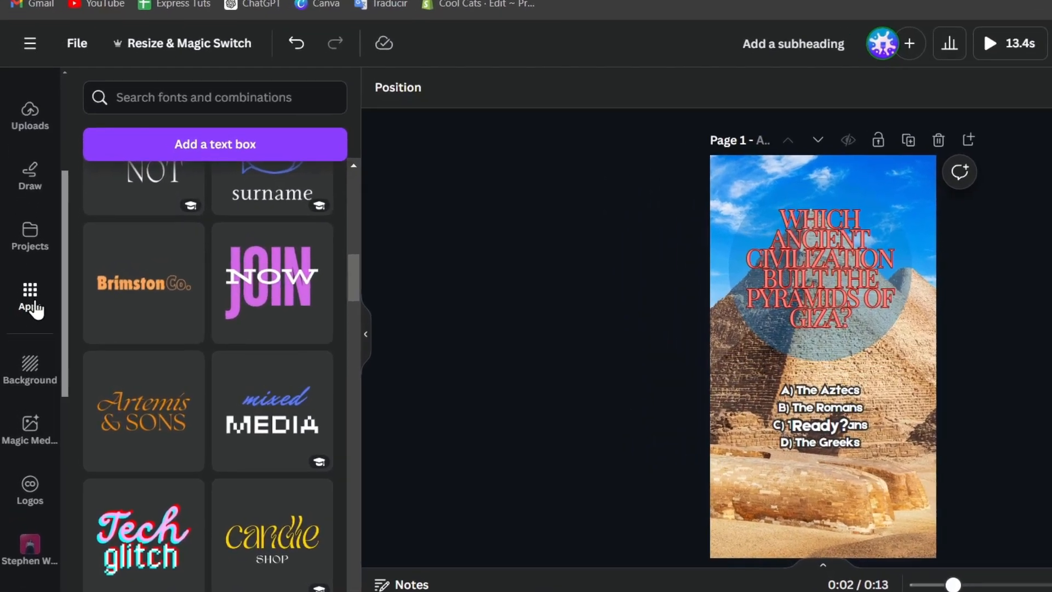
left_click(32, 299)
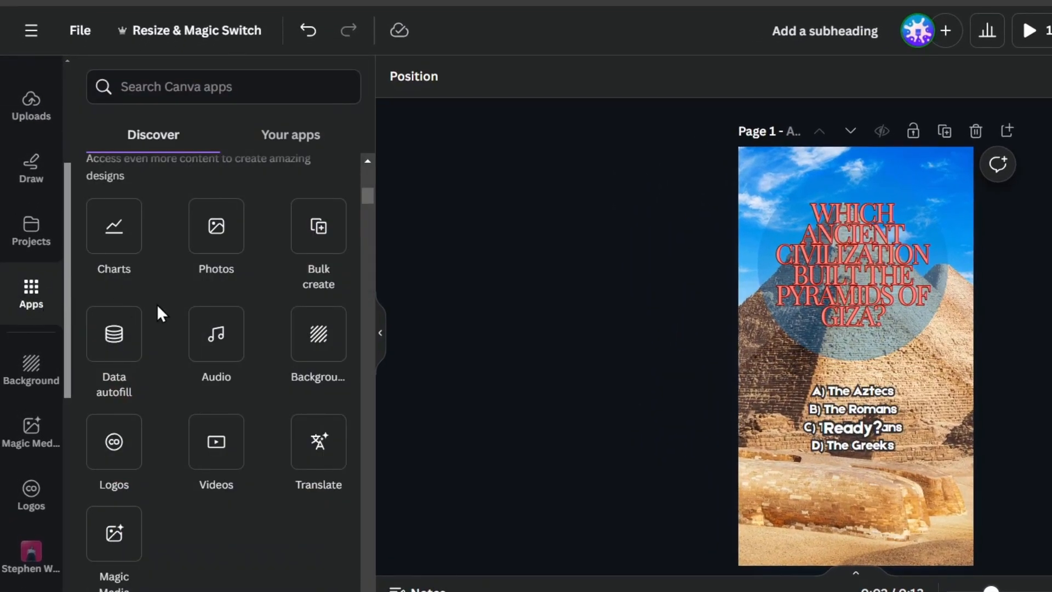
scroll(157, 304, "down", 2)
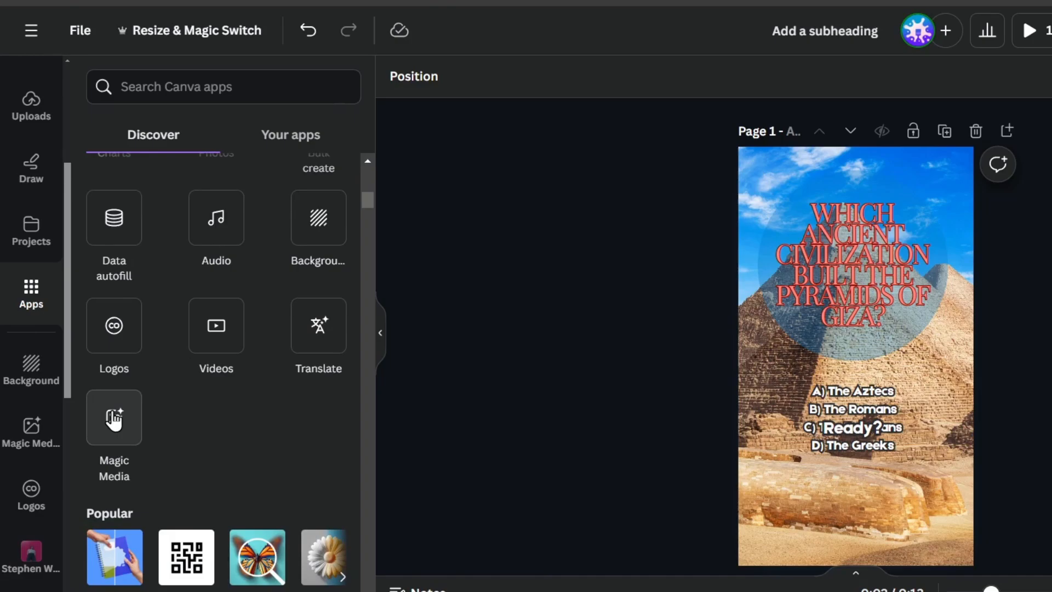
left_click(193, 93)
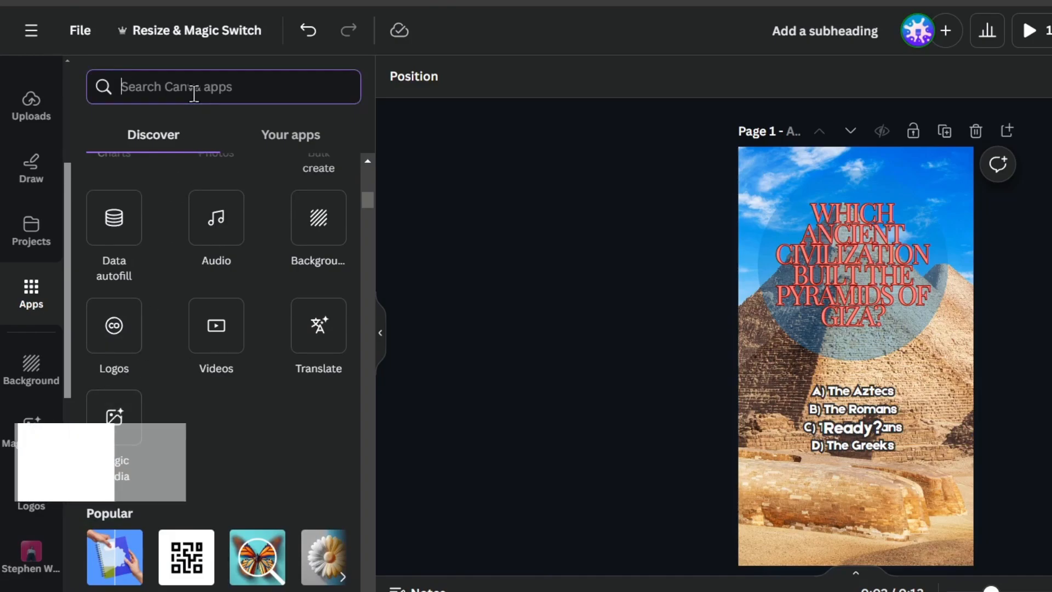
type("media")
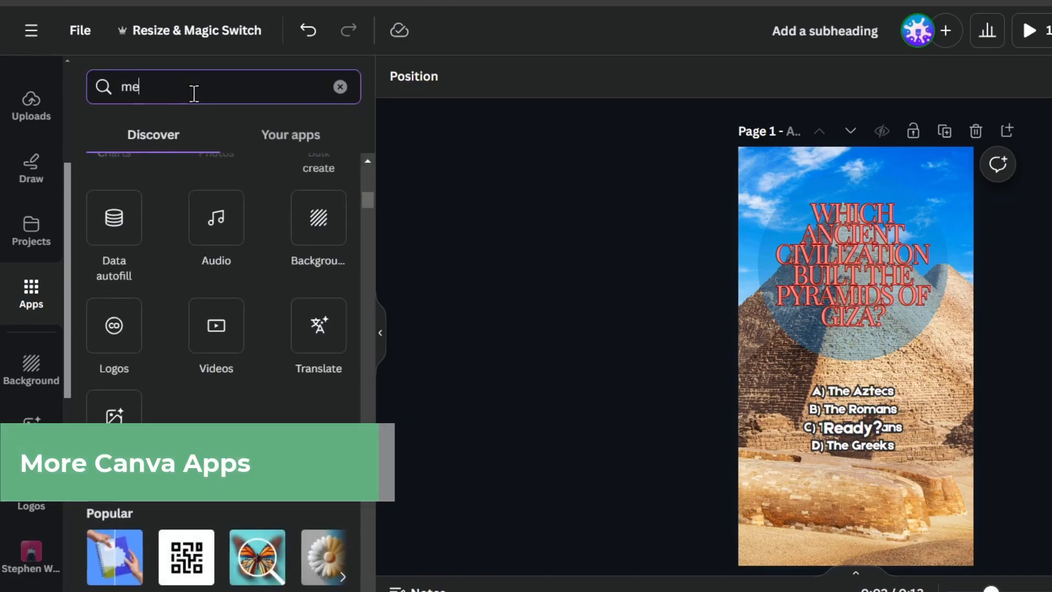
type("c med")
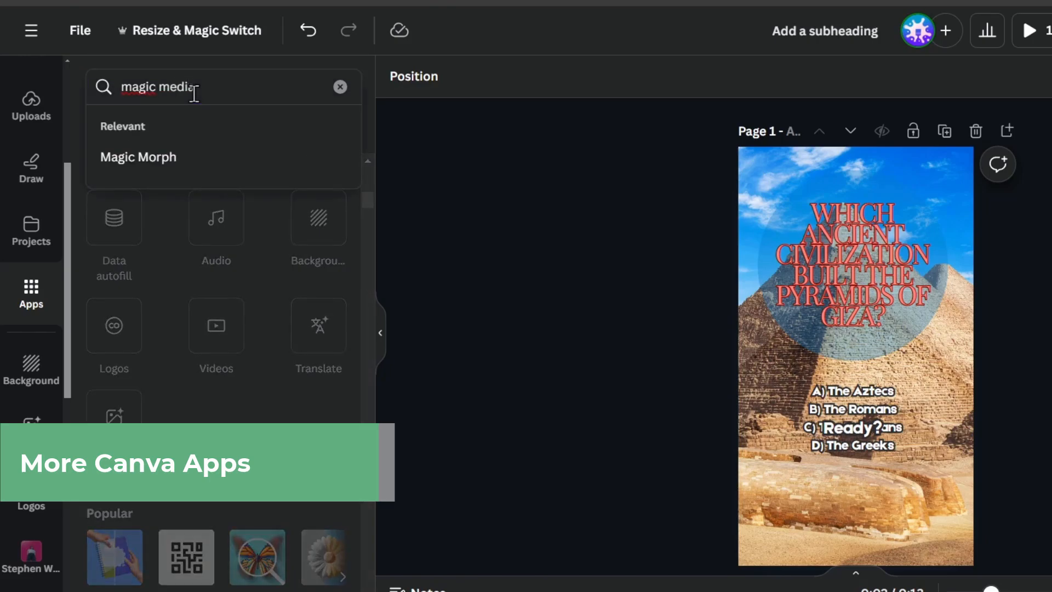
type("ia")
key("Return")
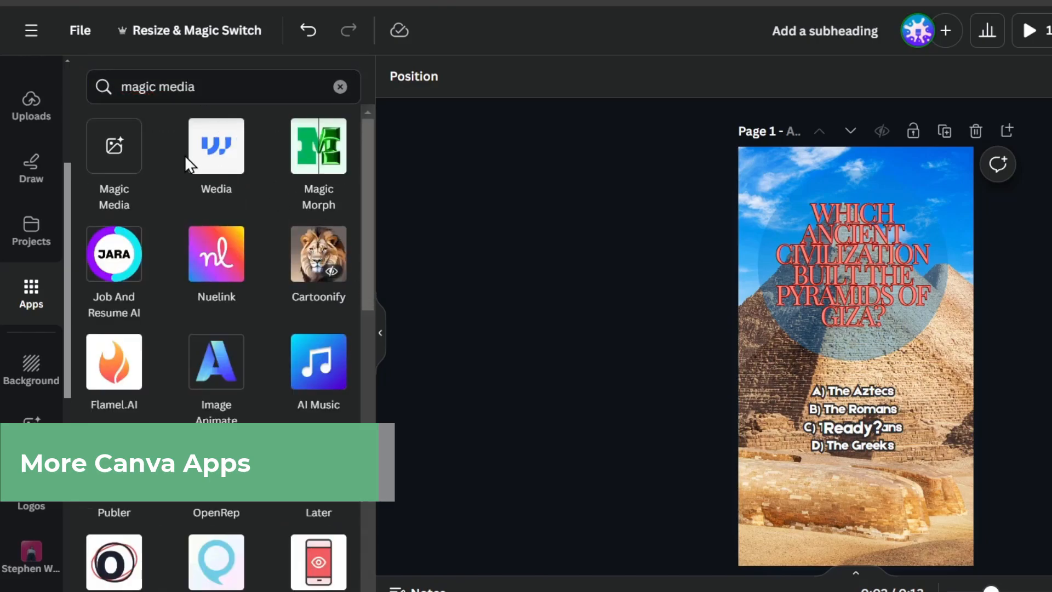
left_click(125, 162)
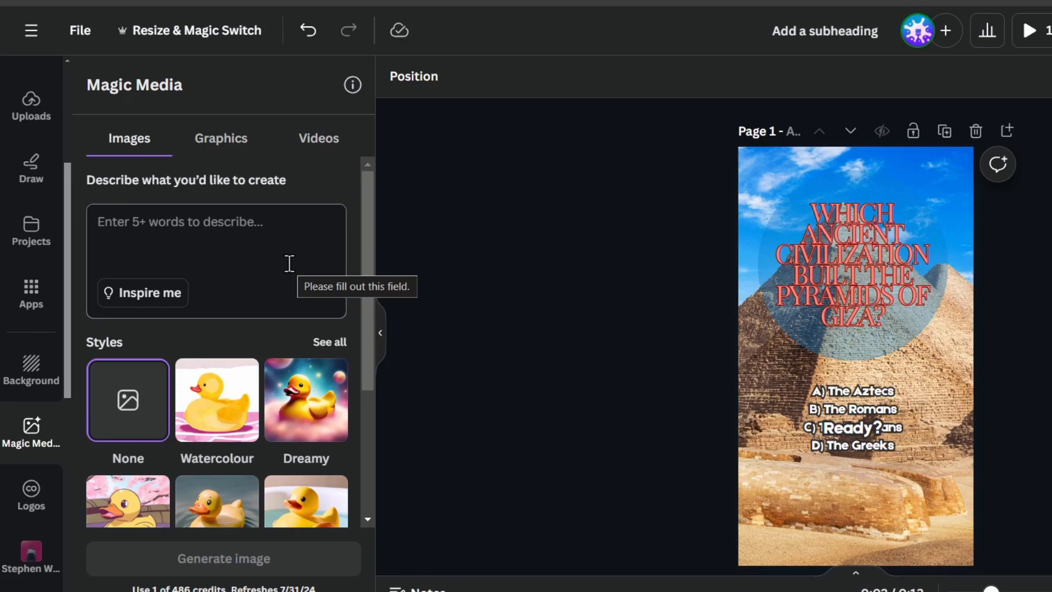
Write a prompt describing the Giza pyramids with a lot of clouds above.
left_click(294, 228)
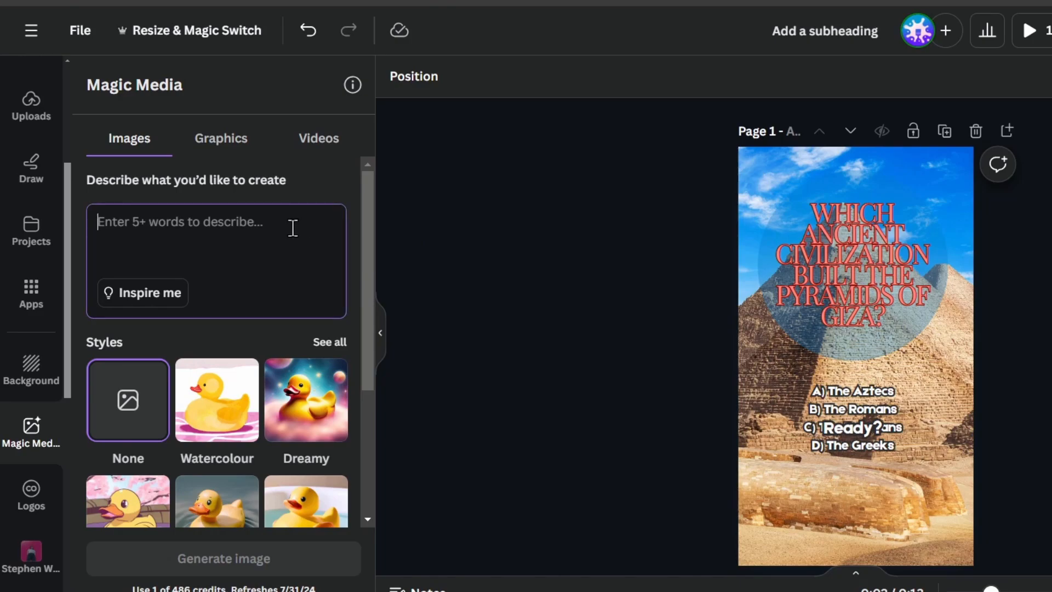
type("a l")
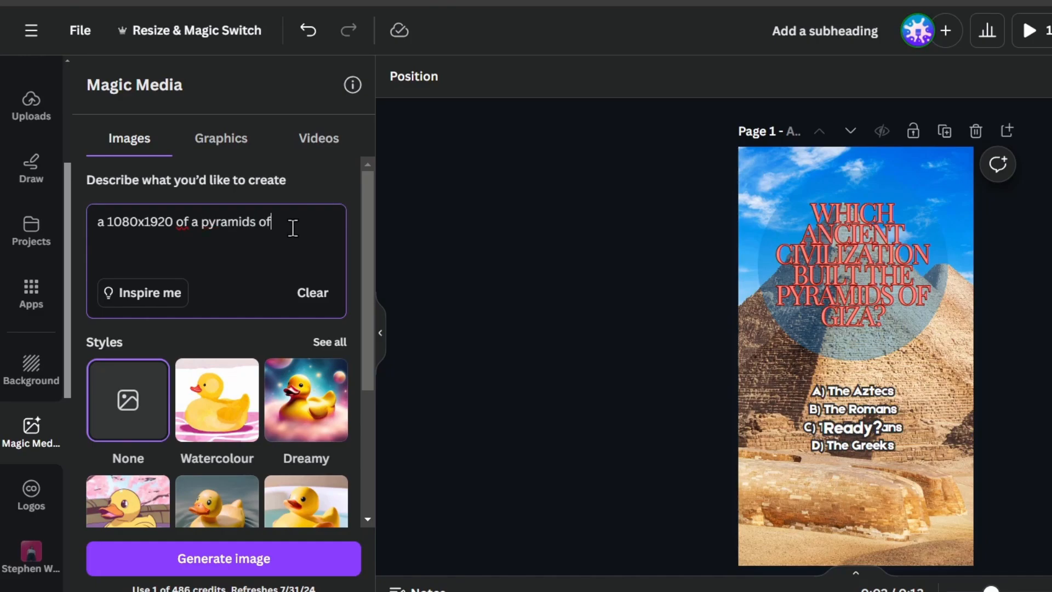
type("with a lot of clouds above.")
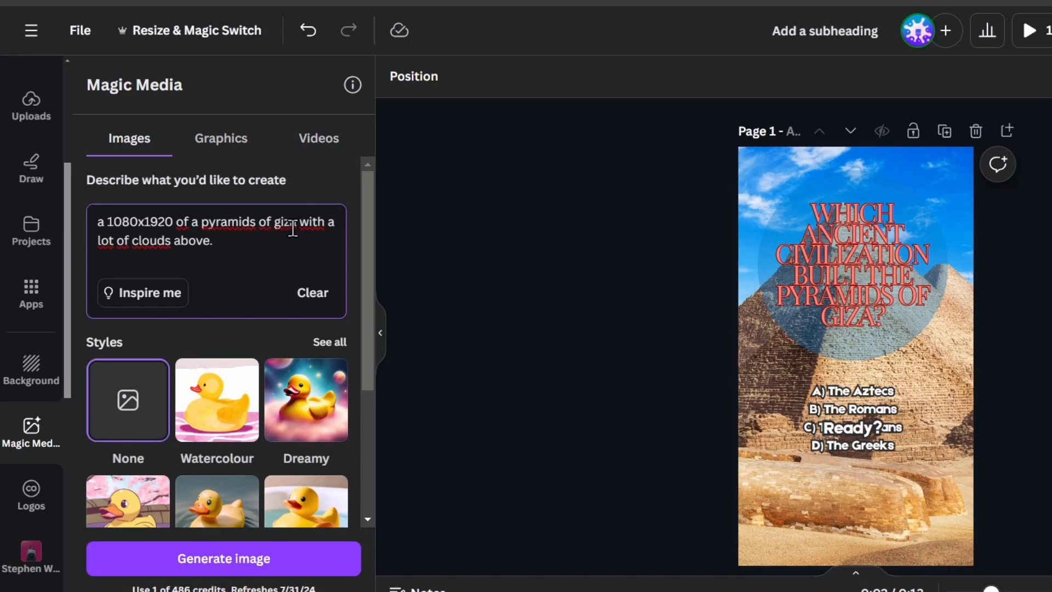
Choose the Concept art style and the Portrait aspect ratio for the image.
scroll(231, 378, "down", 2)
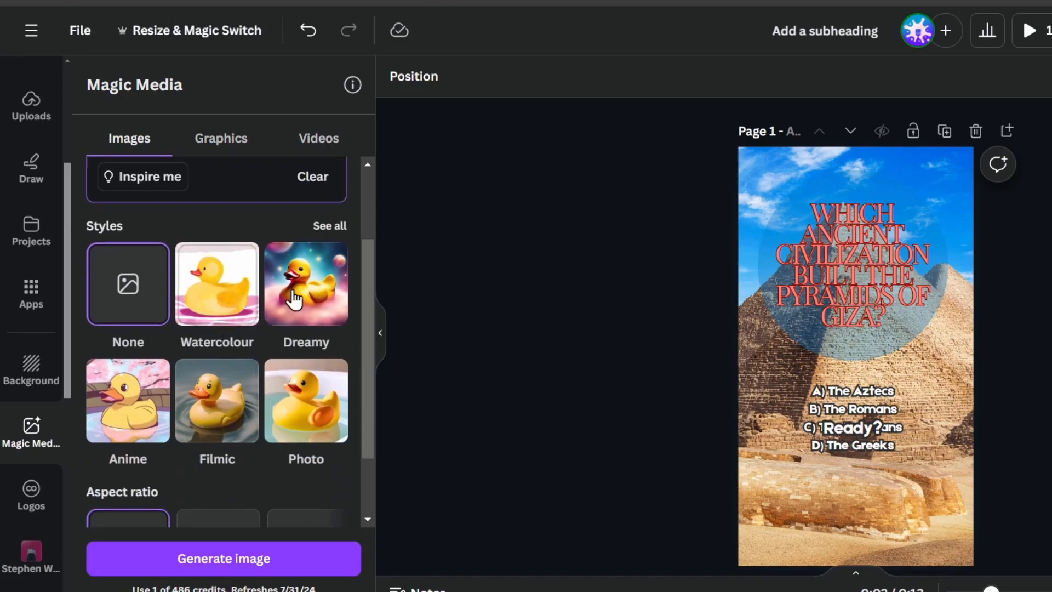
left_click(330, 226)
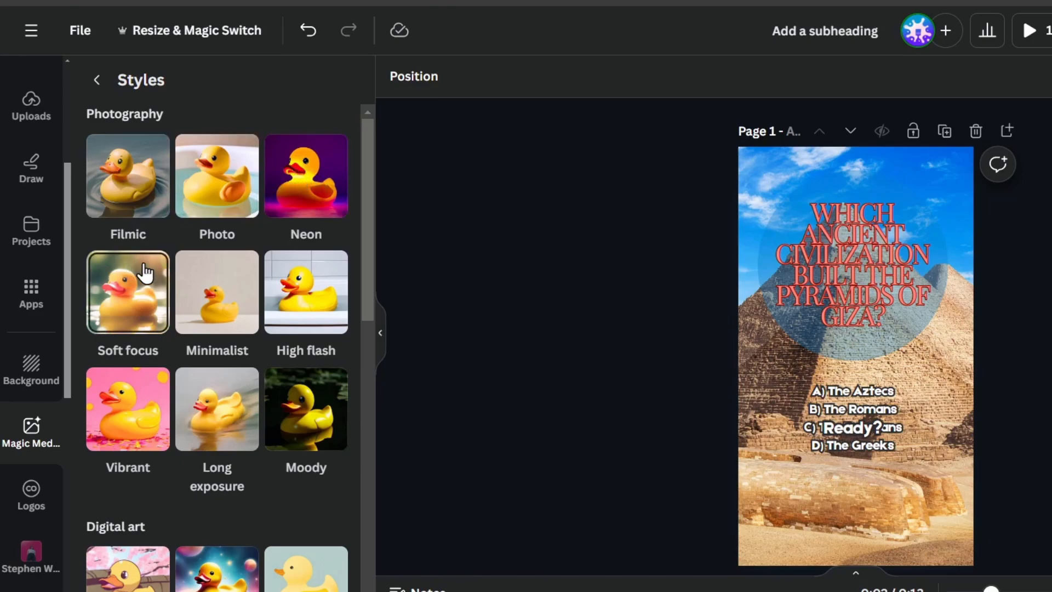
scroll(245, 420, "down", 8)
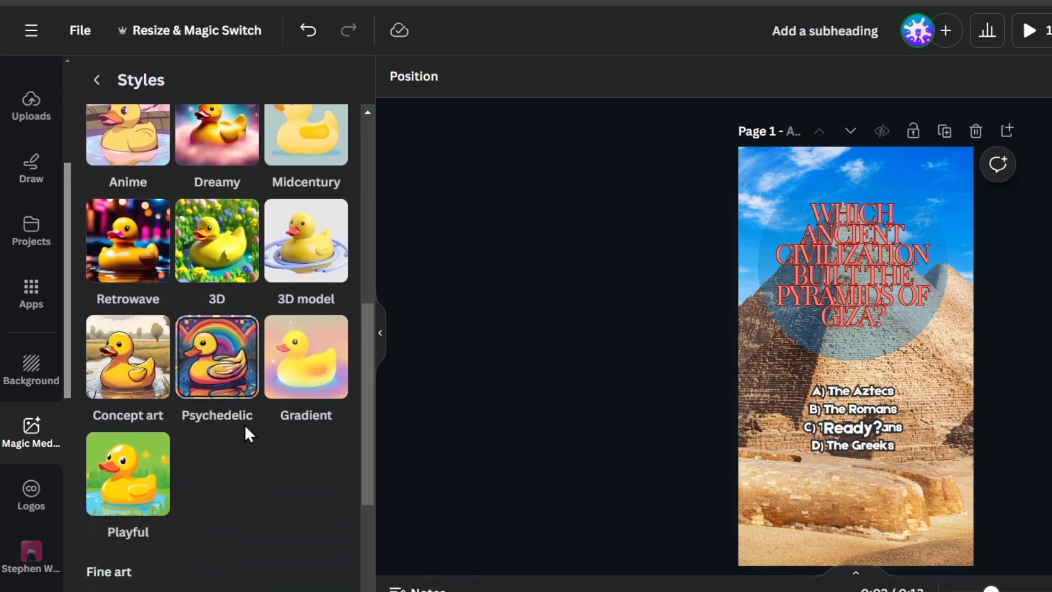
scroll(244, 424, "down", 4)
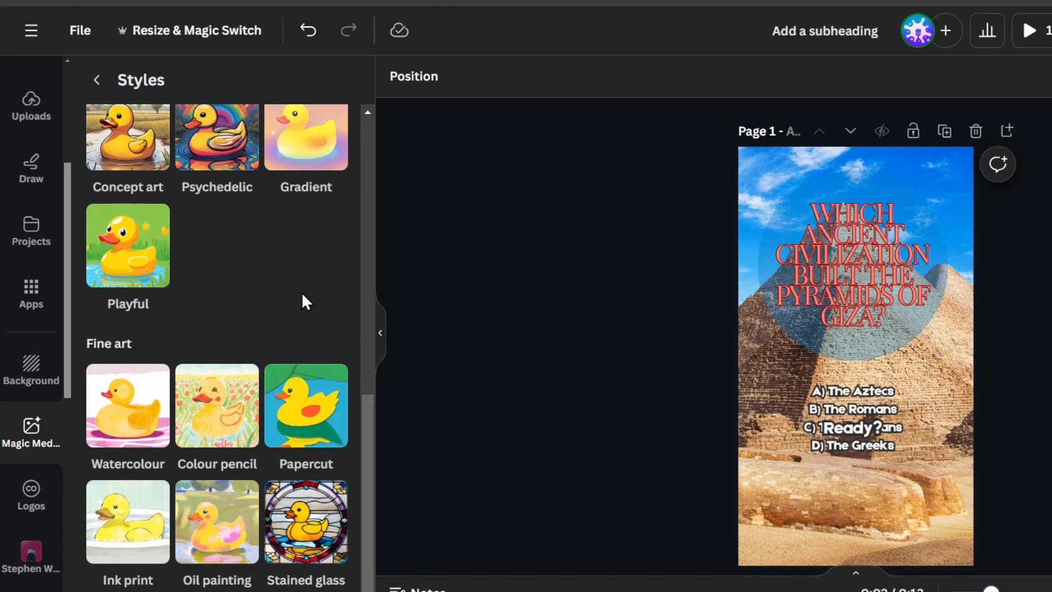
scroll(302, 296, "up", 2)
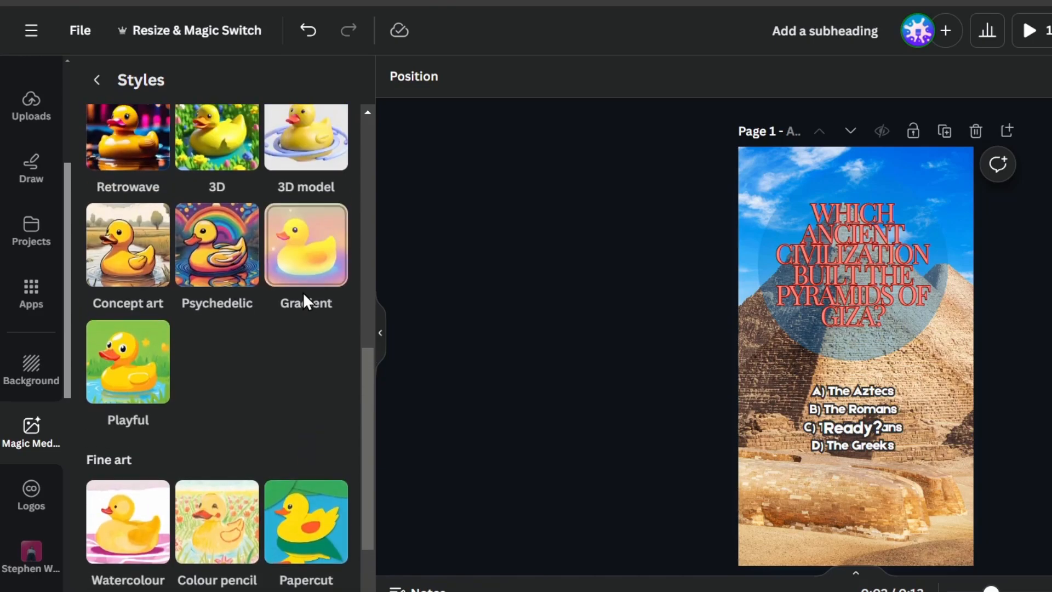
scroll(303, 297, "up", 4)
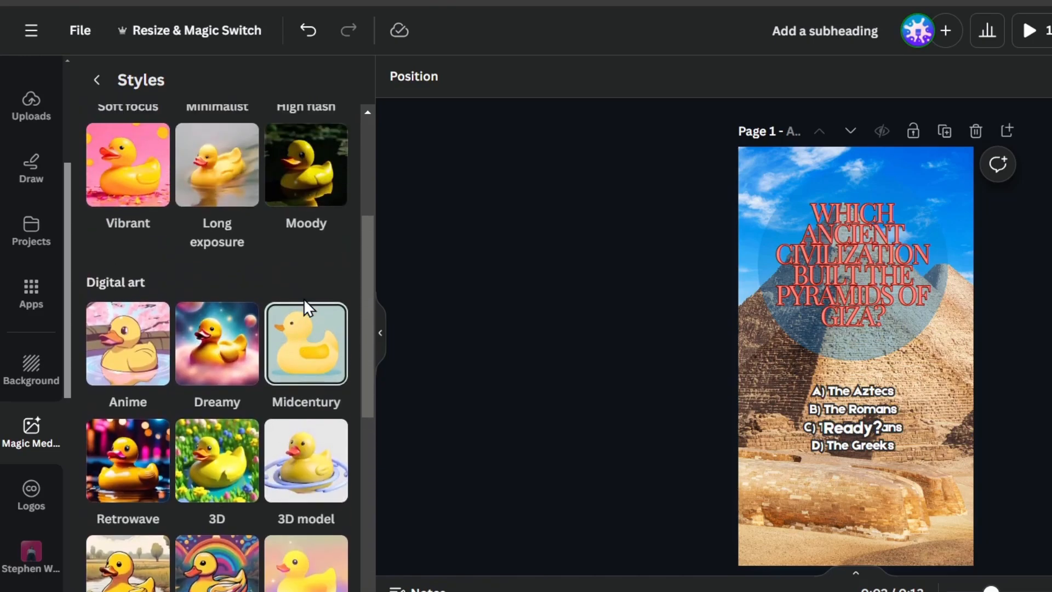
scroll(305, 299, "up", 5)
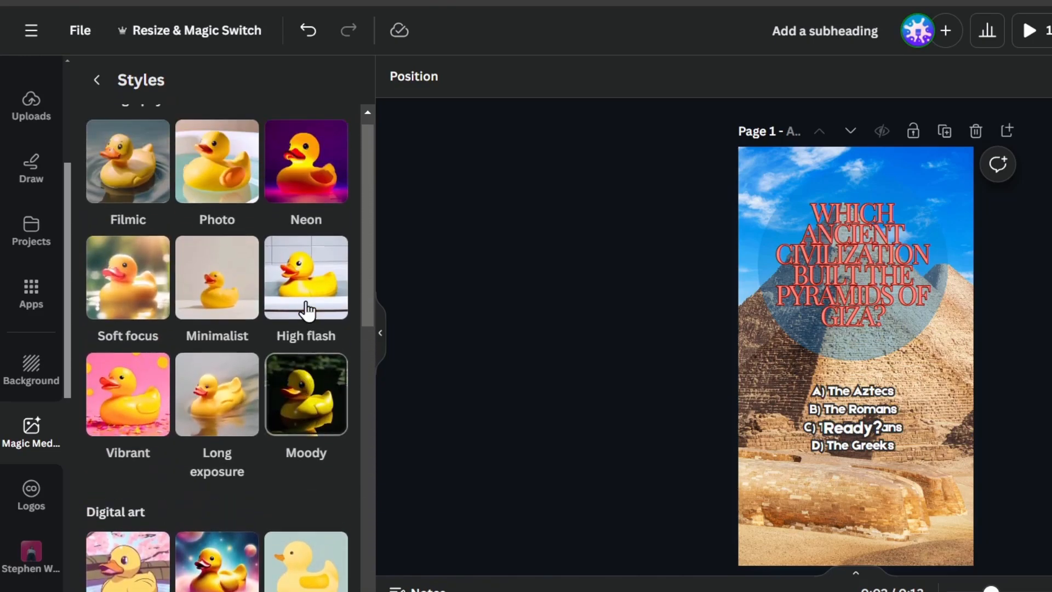
scroll(305, 298, "down", 4)
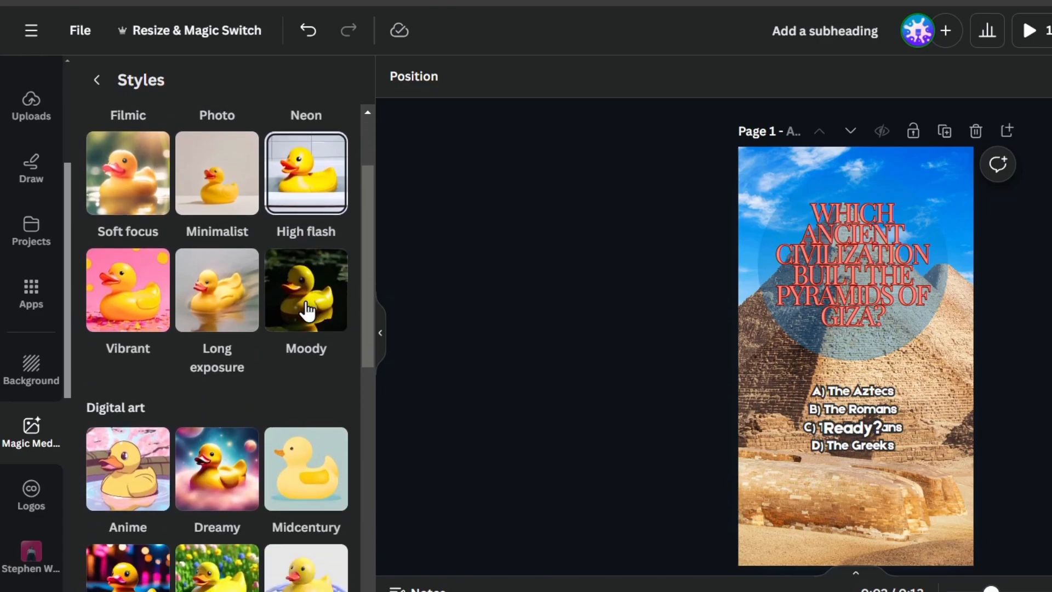
scroll(232, 397, "down", 2)
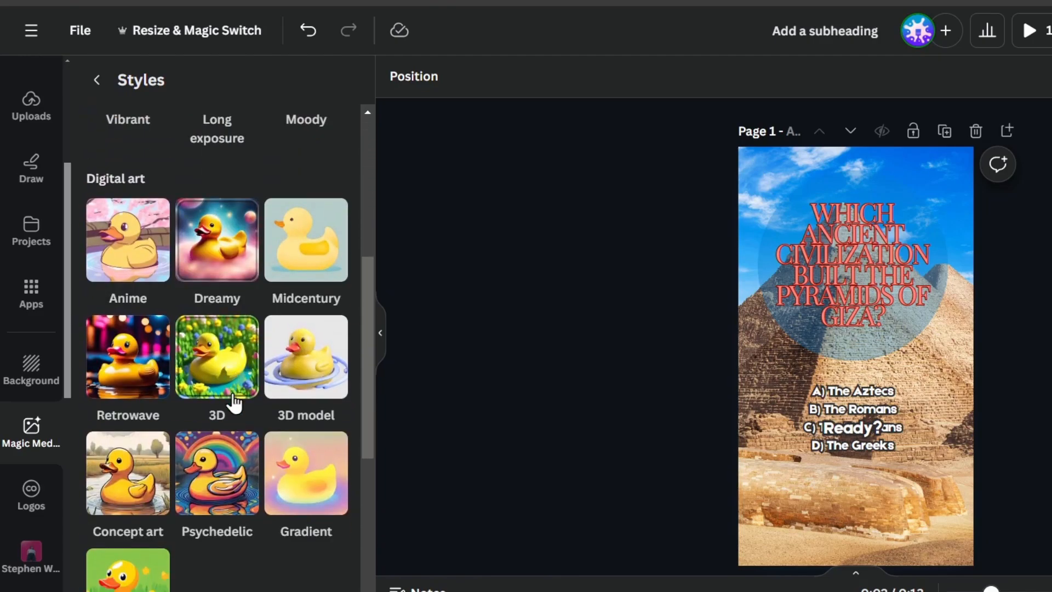
left_click(124, 474)
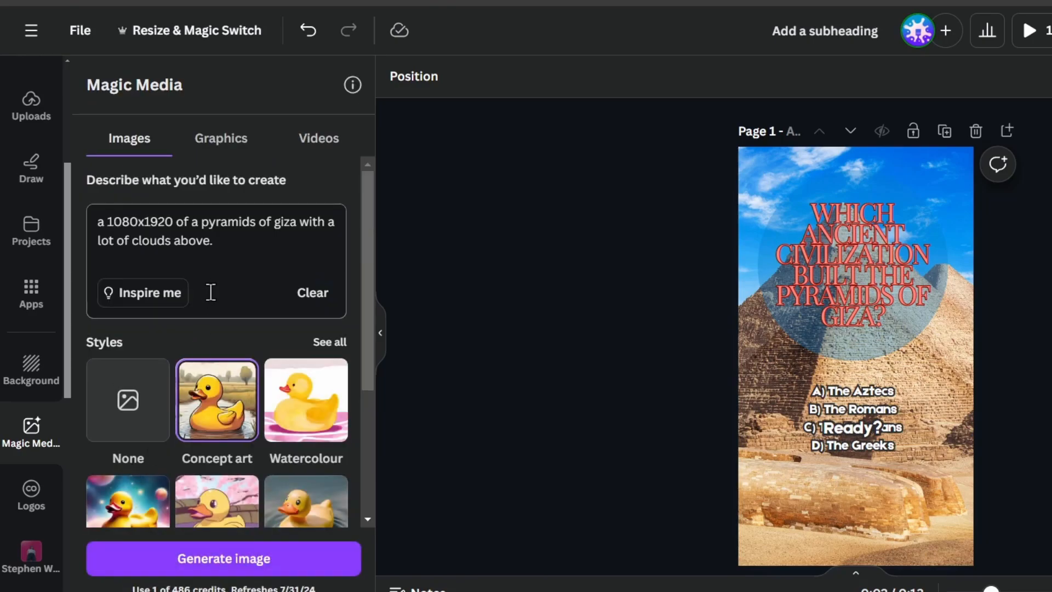
scroll(256, 378, "down", 1)
scroll(254, 378, "down", 3)
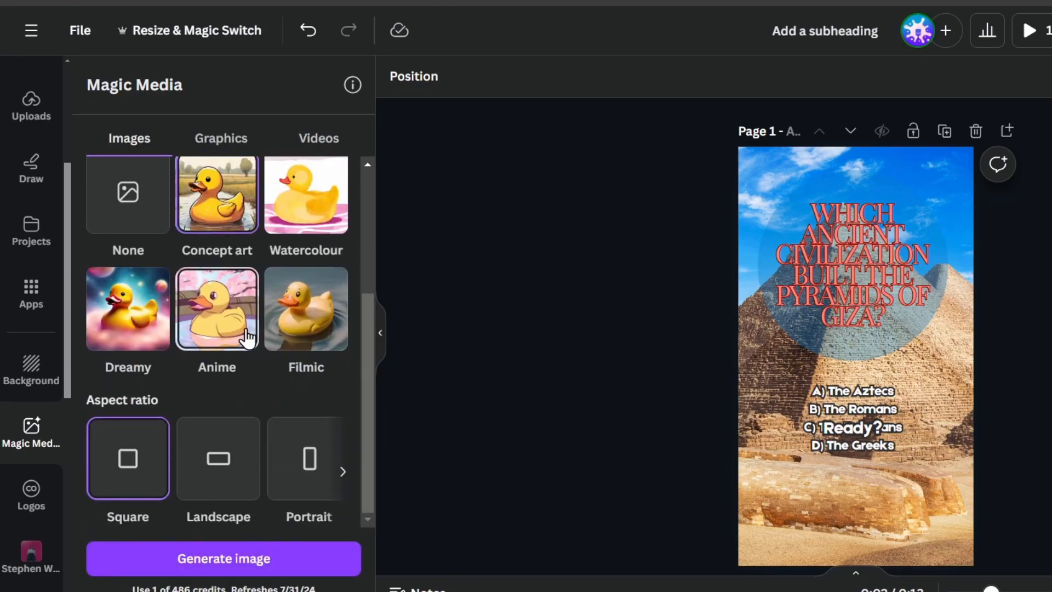
left_click(305, 455)
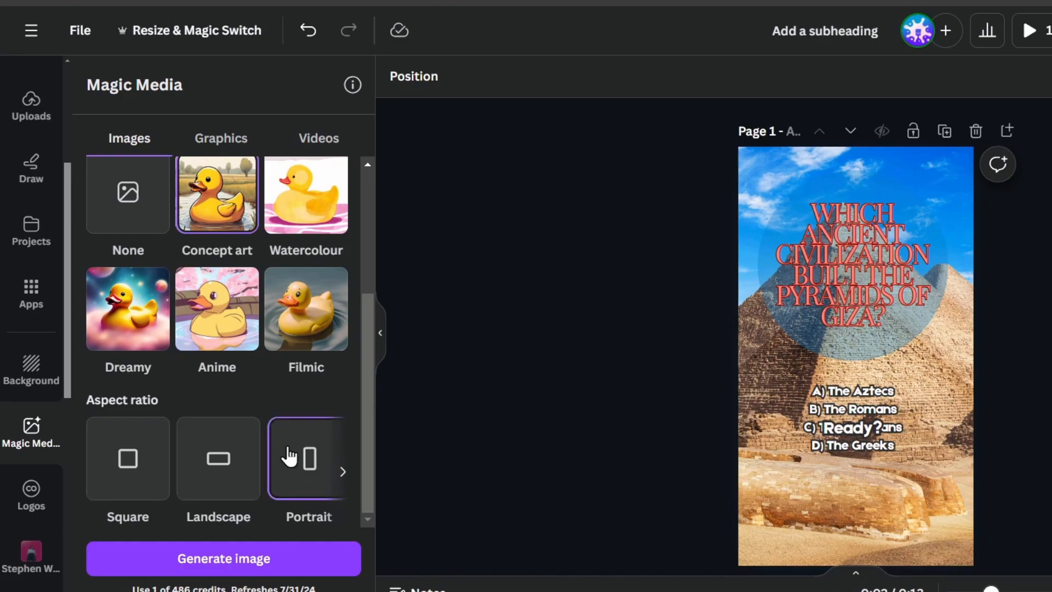
Generate the four concept-art pyramid images.
left_click(281, 558)
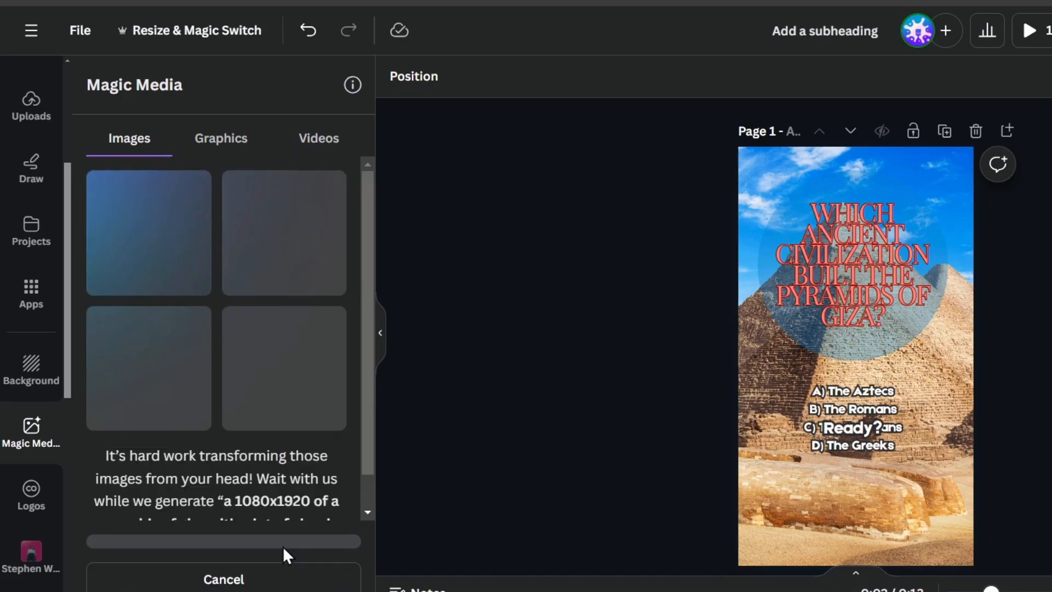
scroll(304, 481, "down", 1)
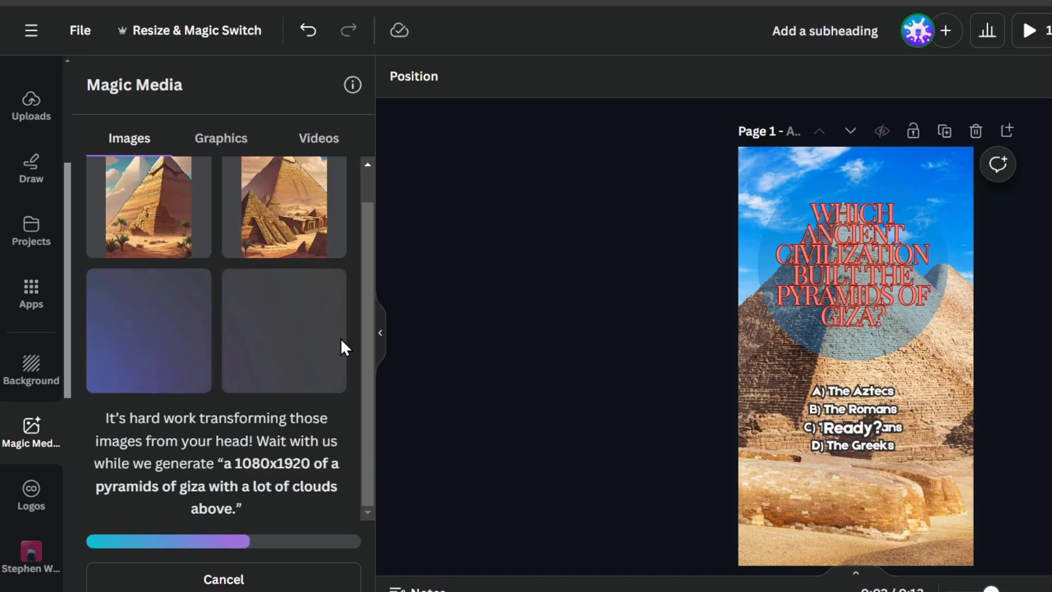
scroll(340, 338, "up", 1)
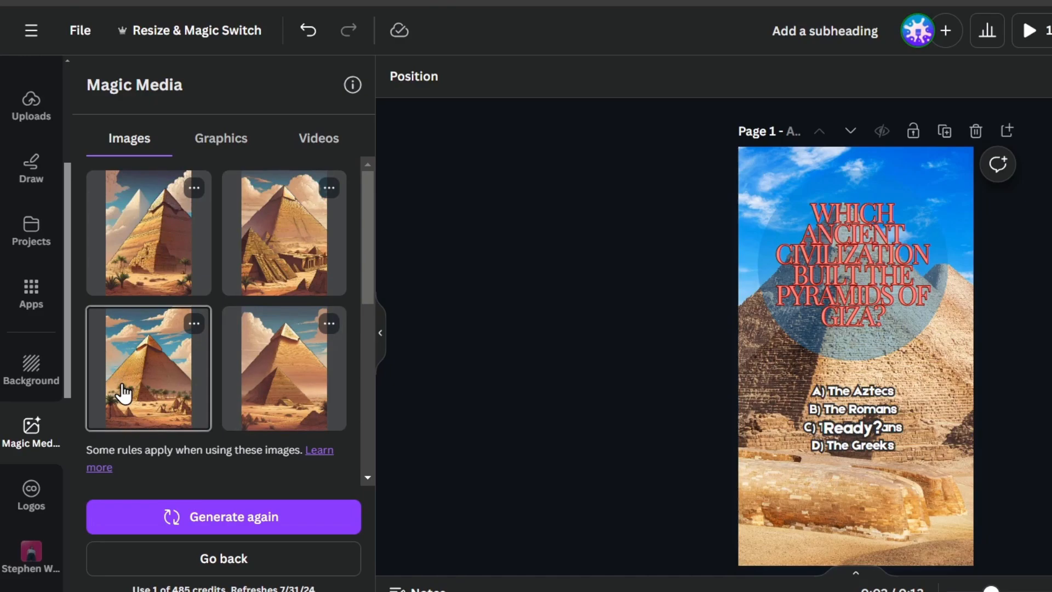
Insert one pyramid image and resize and centre it to fill the whole page.
left_click(177, 375)
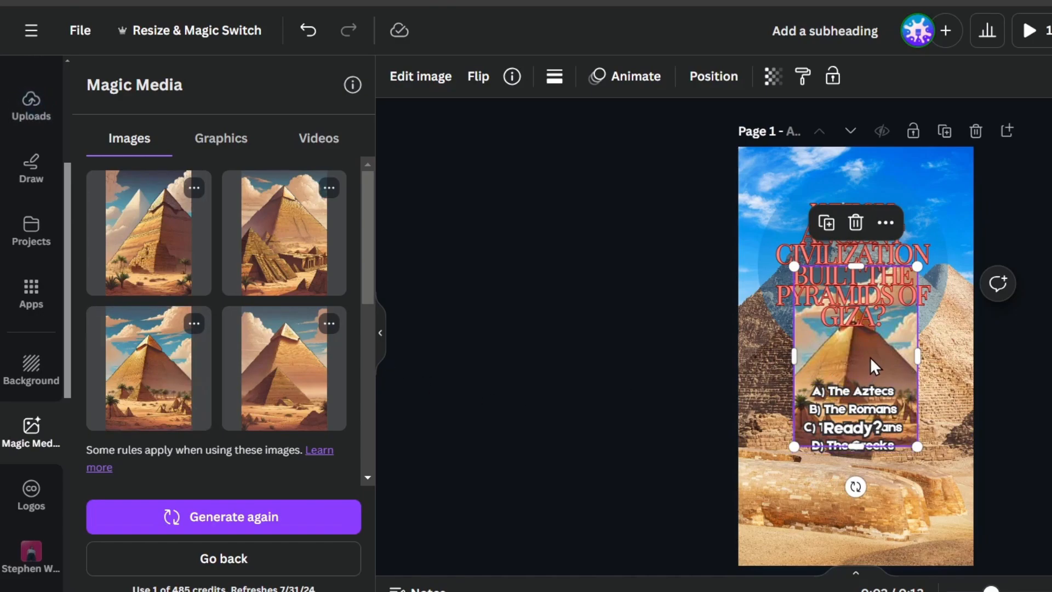
left_click_drag(872, 360, 816, 479)
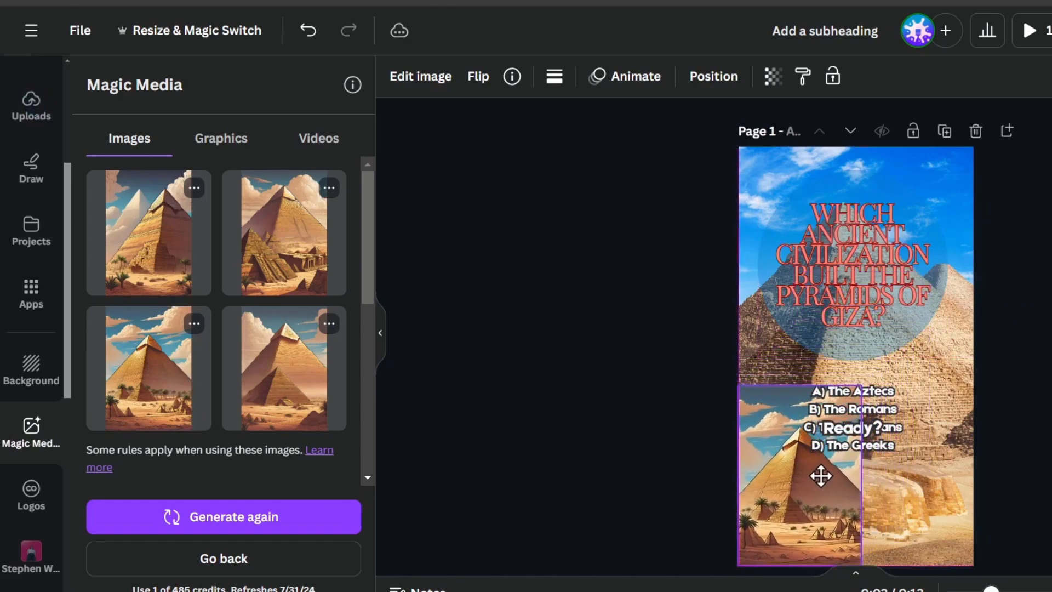
left_click_drag(860, 386, 1024, 147)
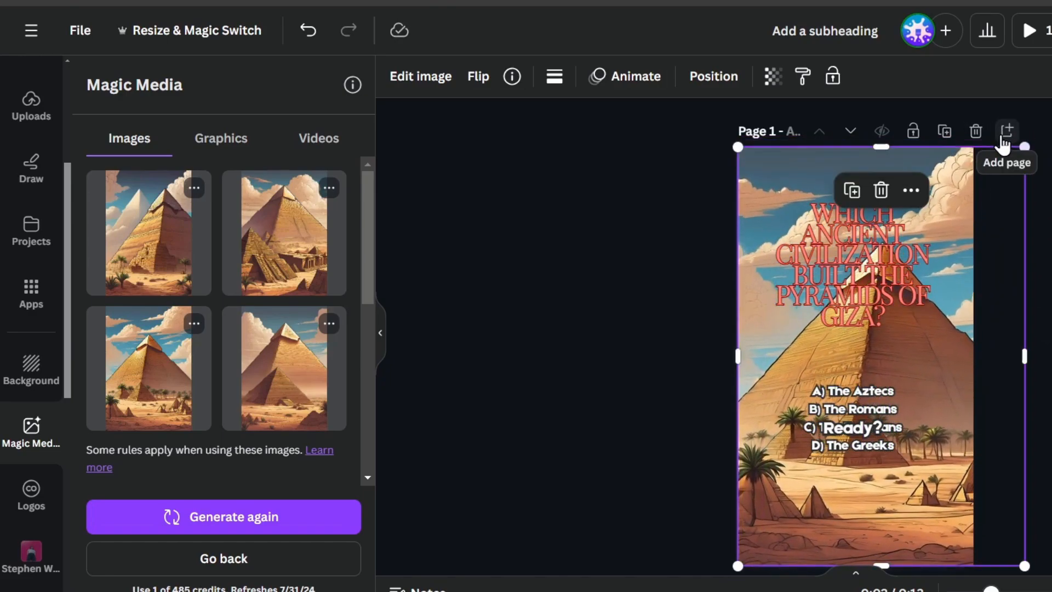
left_click_drag(995, 244, 962, 218)
left_click(1030, 225)
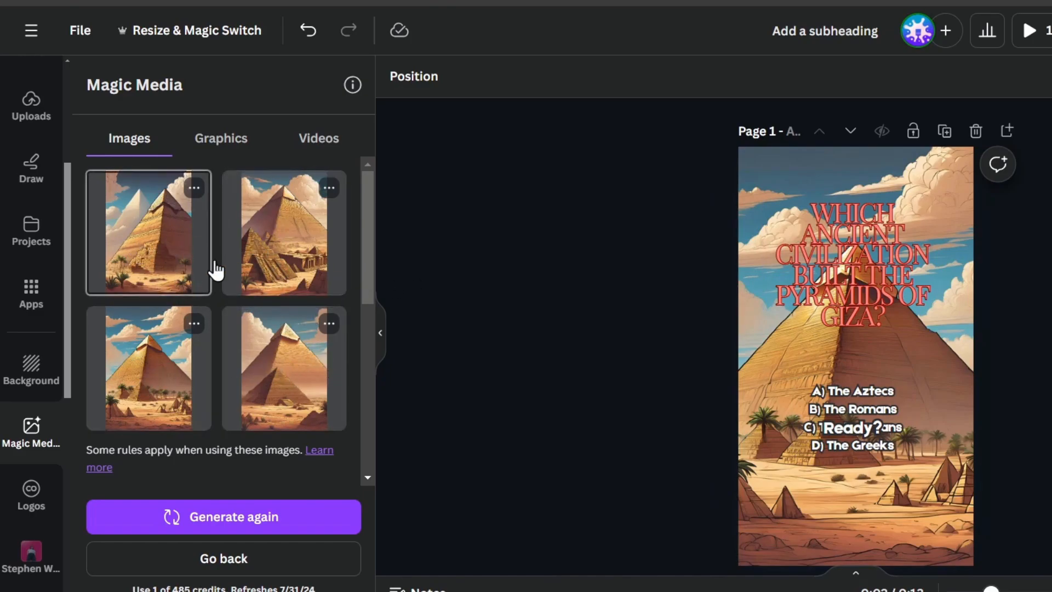
Generate more images like the chosen pyramid result, then select the page background image.
left_click(195, 324)
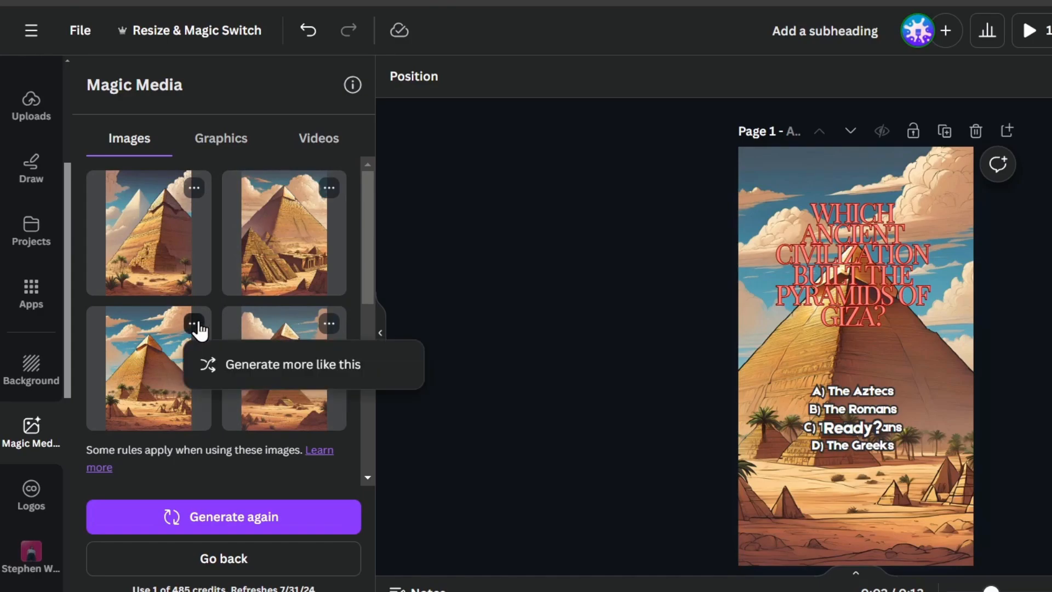
left_click(328, 366)
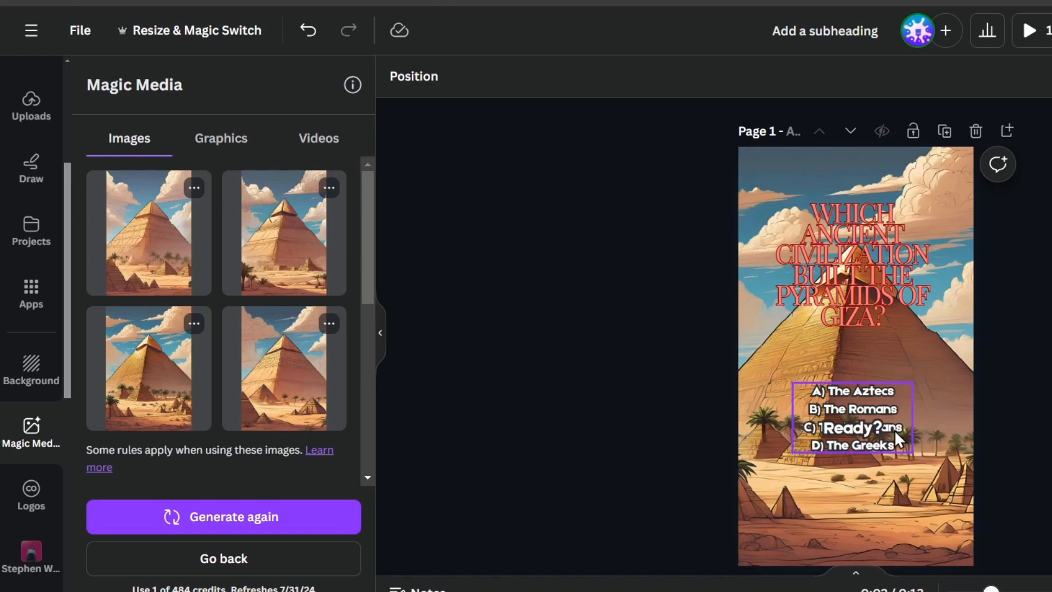
left_click(747, 344)
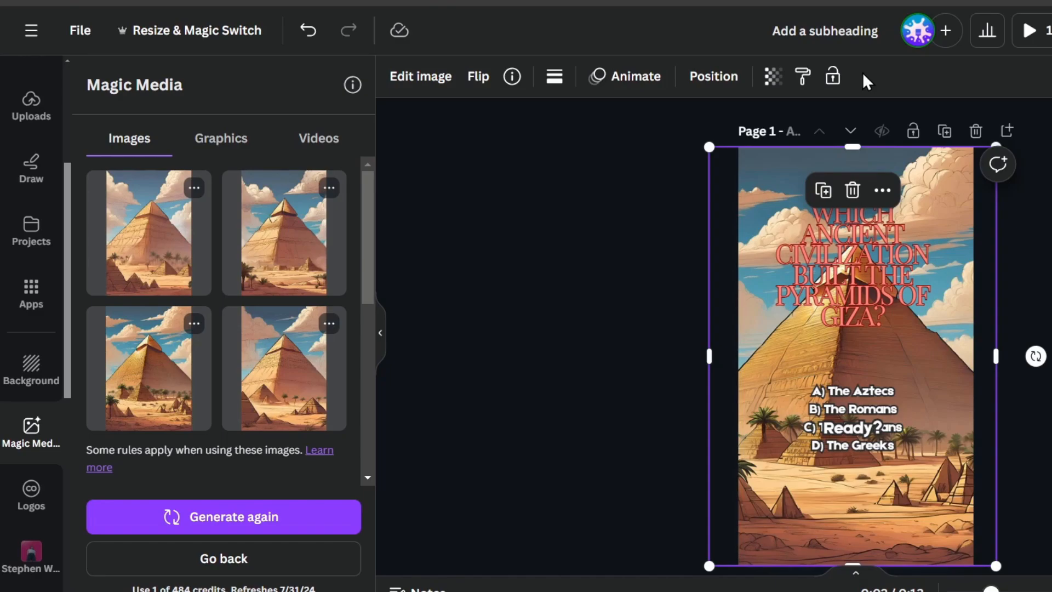
Preview photo filters on the pyramid image, from Fresco and Belvedere through Ink and Outrun.
left_click(447, 87)
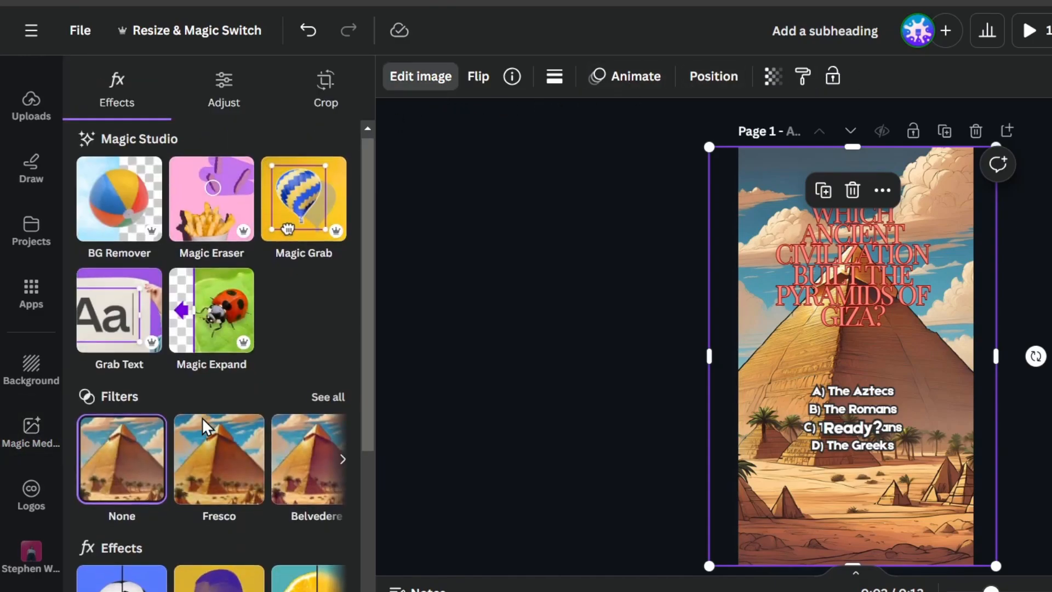
scroll(202, 422, "down", 4)
scroll(209, 453, "up", 4)
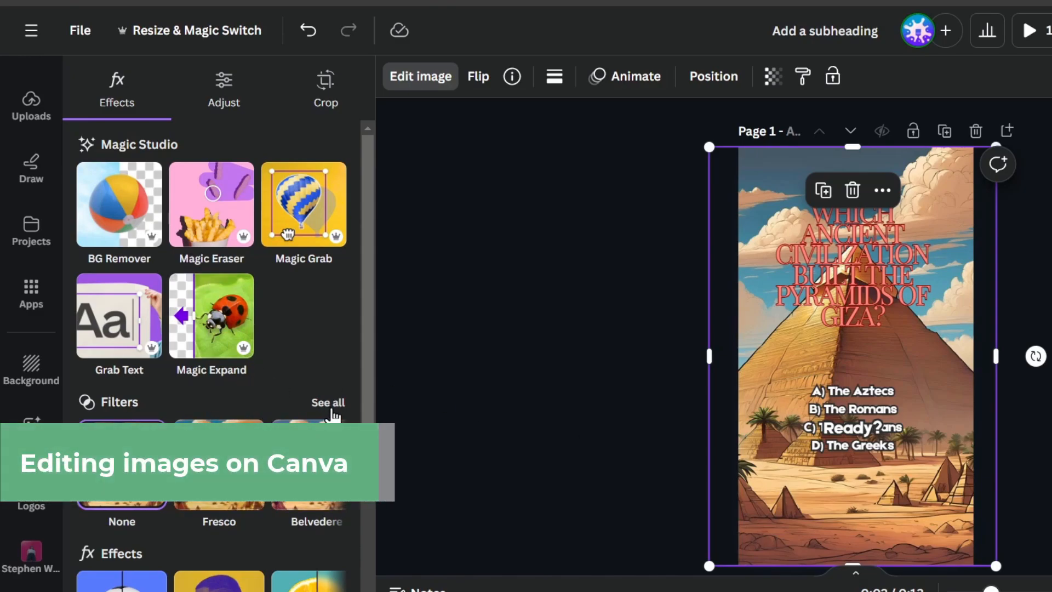
left_click(329, 403)
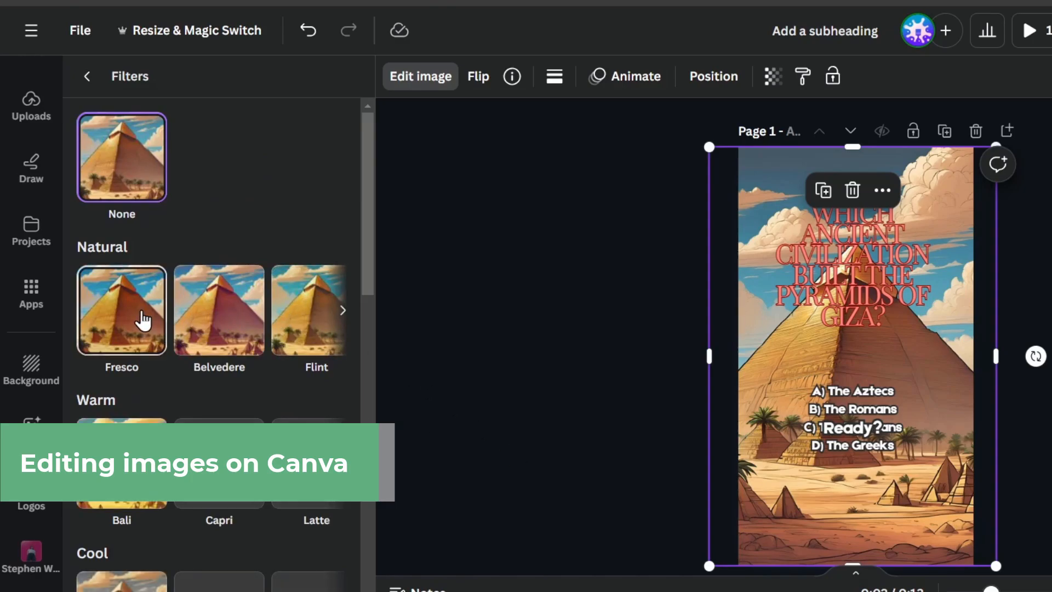
left_click(143, 321)
left_click(209, 312)
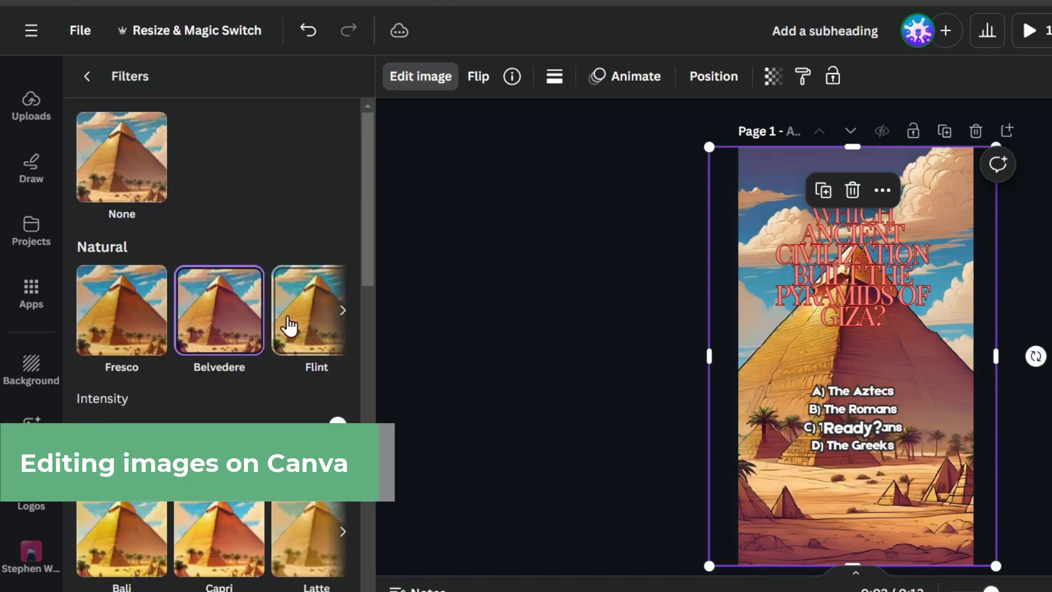
left_click(290, 327)
scroll(290, 340, "down", 2)
left_click(220, 346)
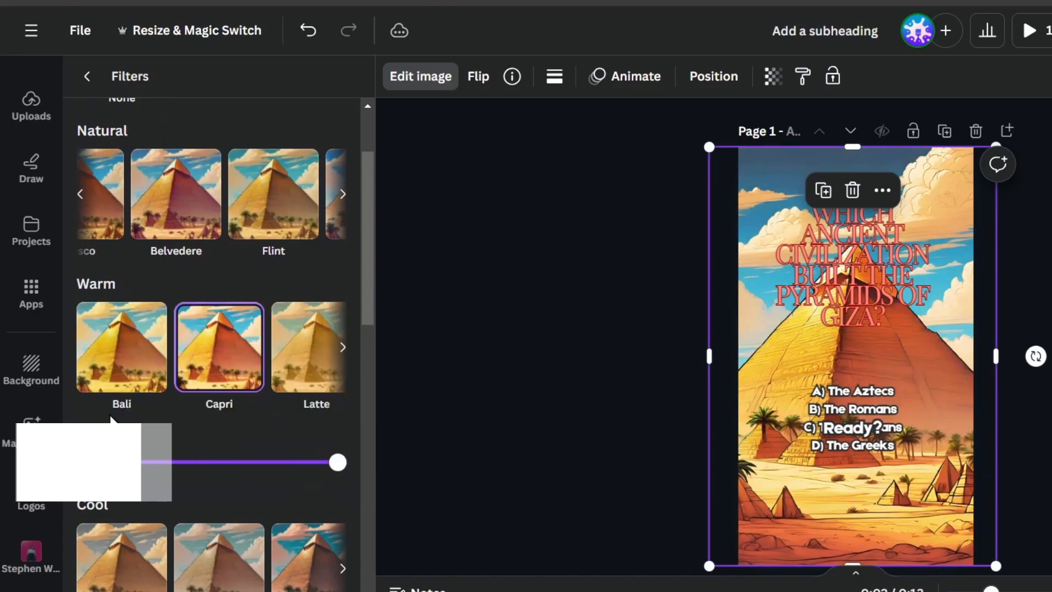
left_click(124, 374)
scroll(192, 357, "down", 4)
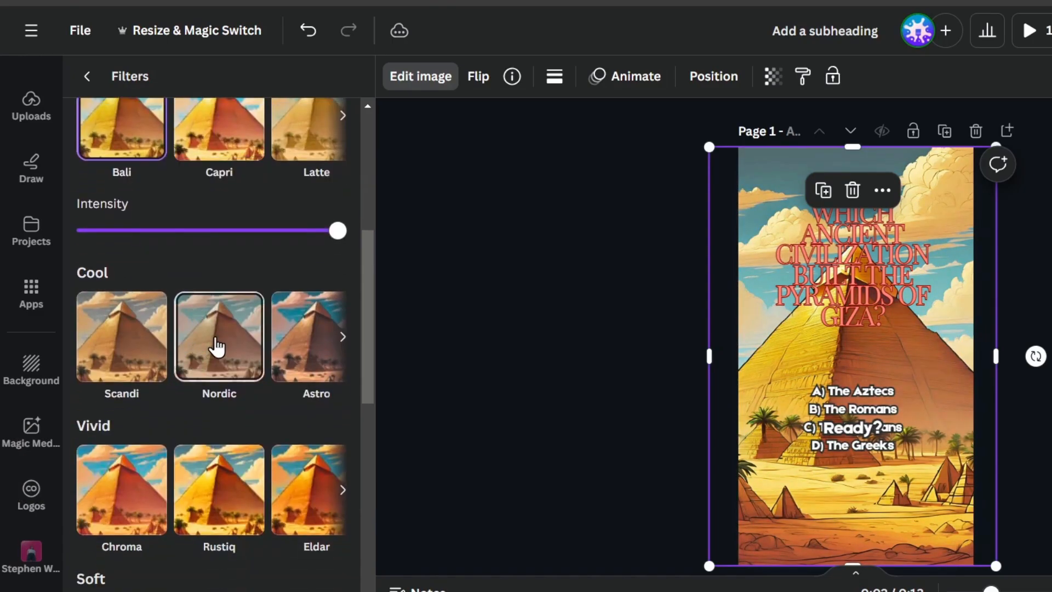
left_click(218, 345)
left_click(113, 289)
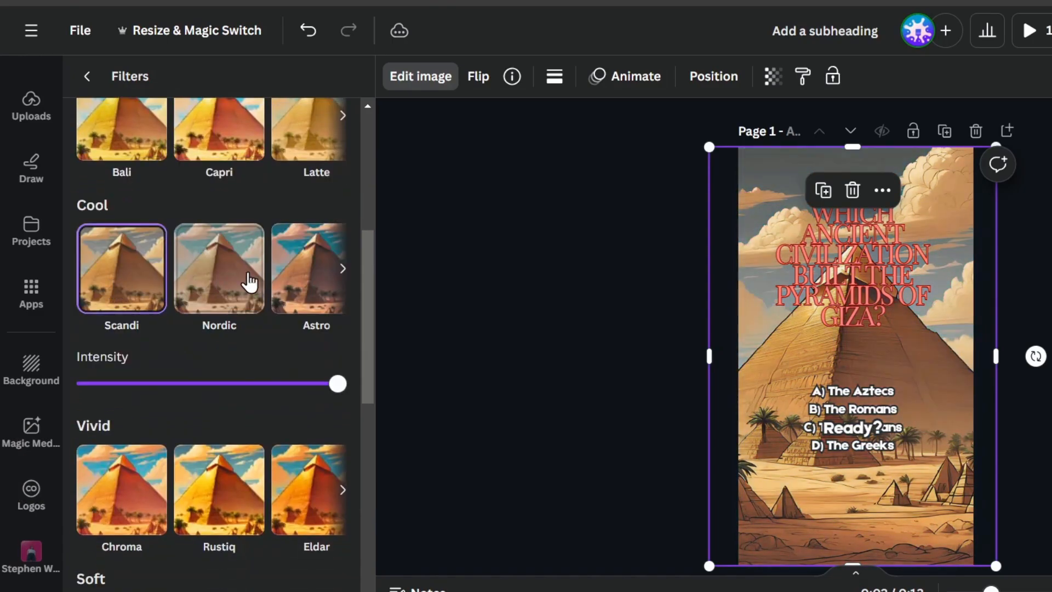
left_click(289, 290)
scroll(288, 289, "down", 2)
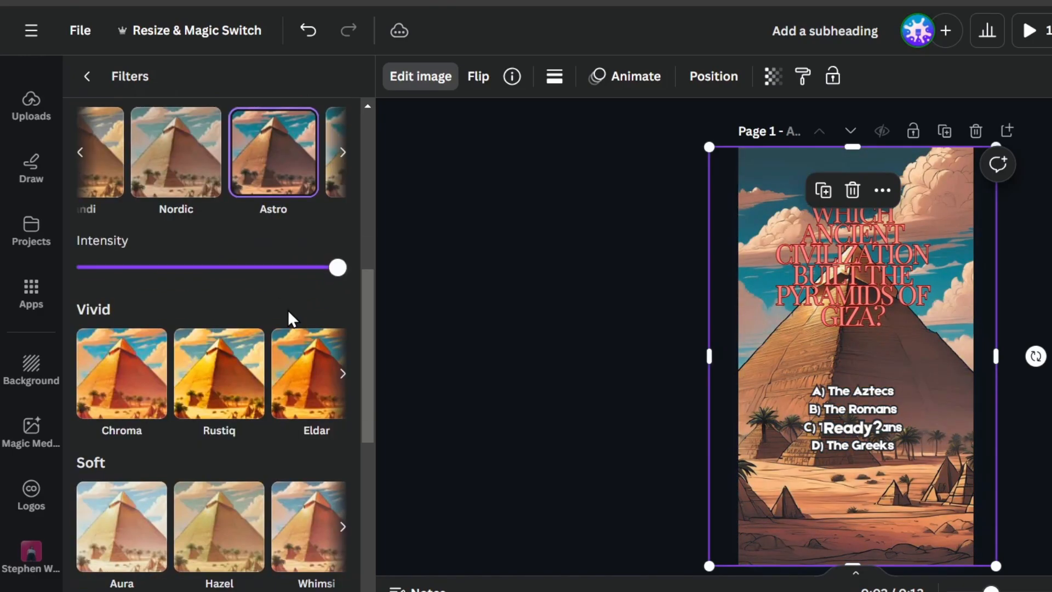
left_click(256, 390)
scroll(257, 387, "down", 2)
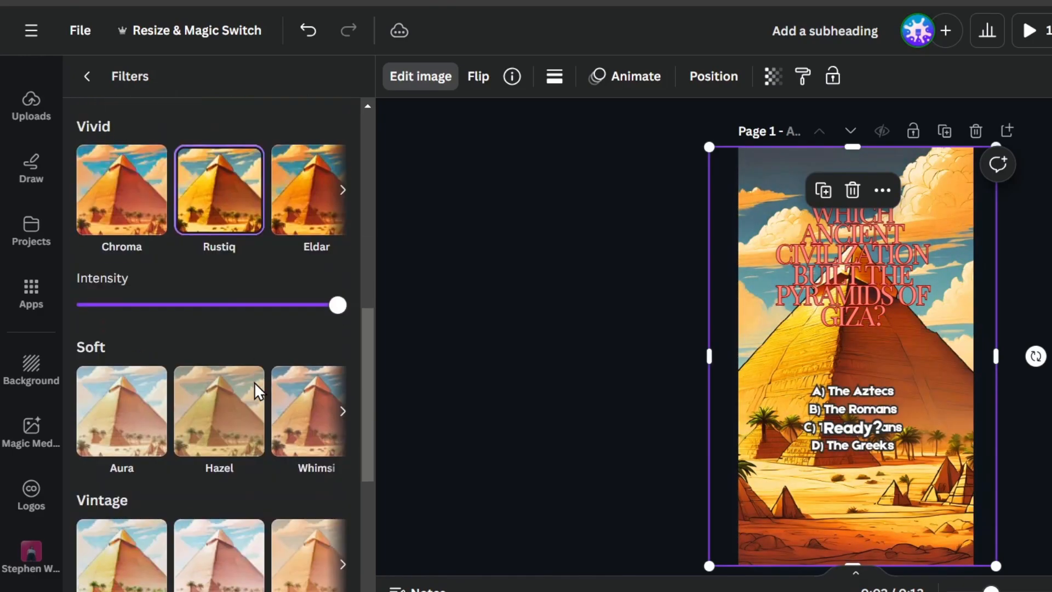
left_click(223, 418)
scroll(223, 418, "down", 5)
left_click(229, 481)
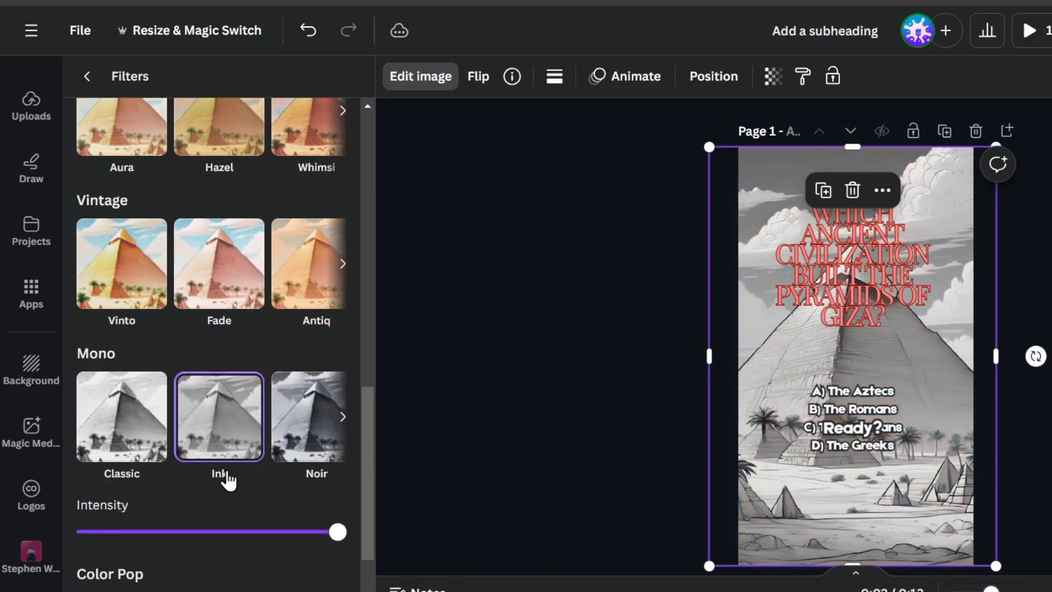
scroll(227, 480, "down", 2)
left_click(213, 505)
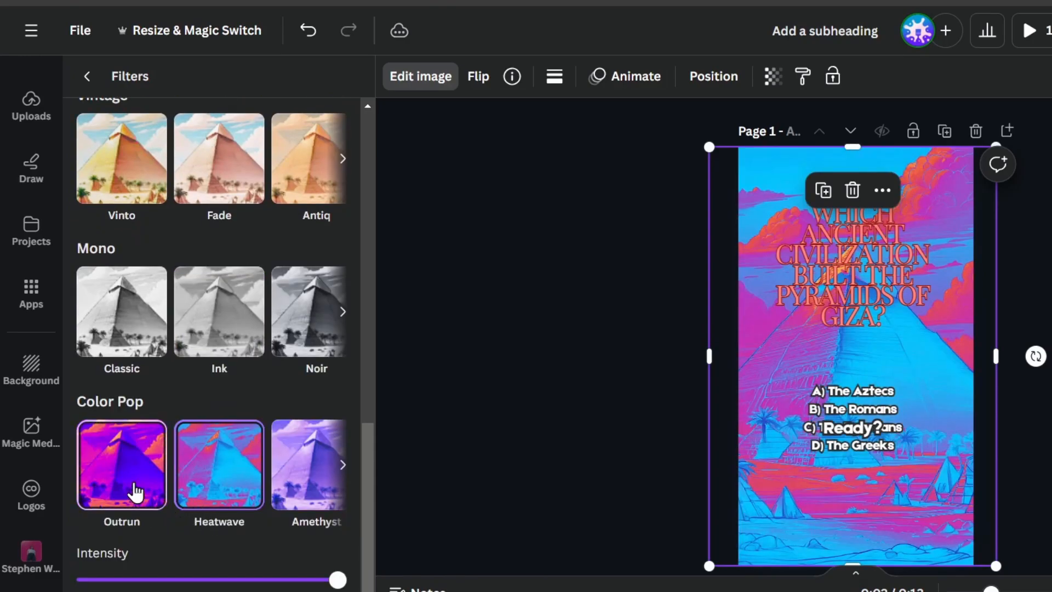
left_click(135, 492)
scroll(228, 453, "up", 10)
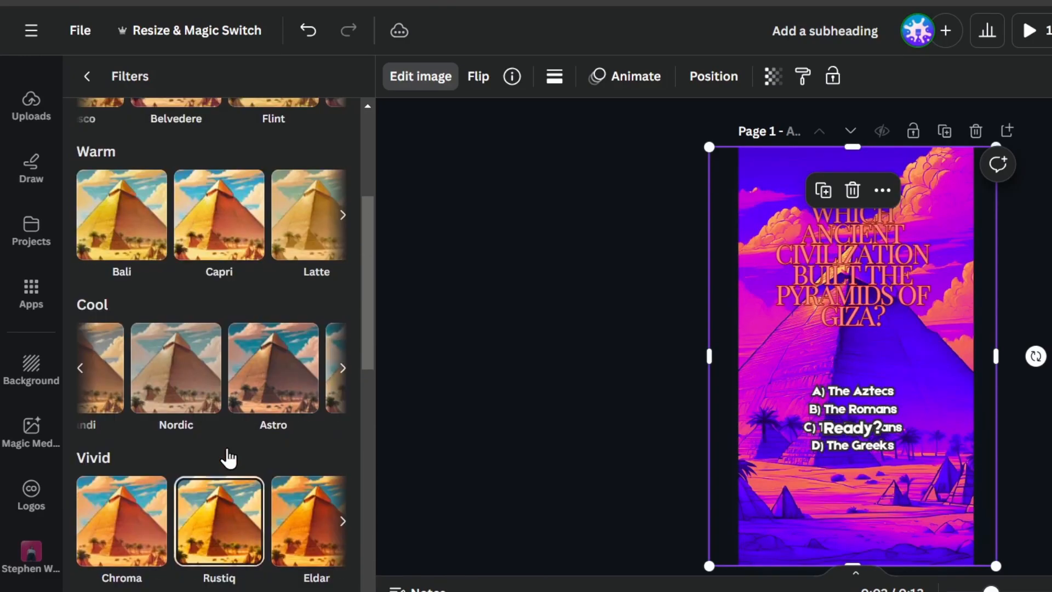
scroll(228, 457, "up", 4)
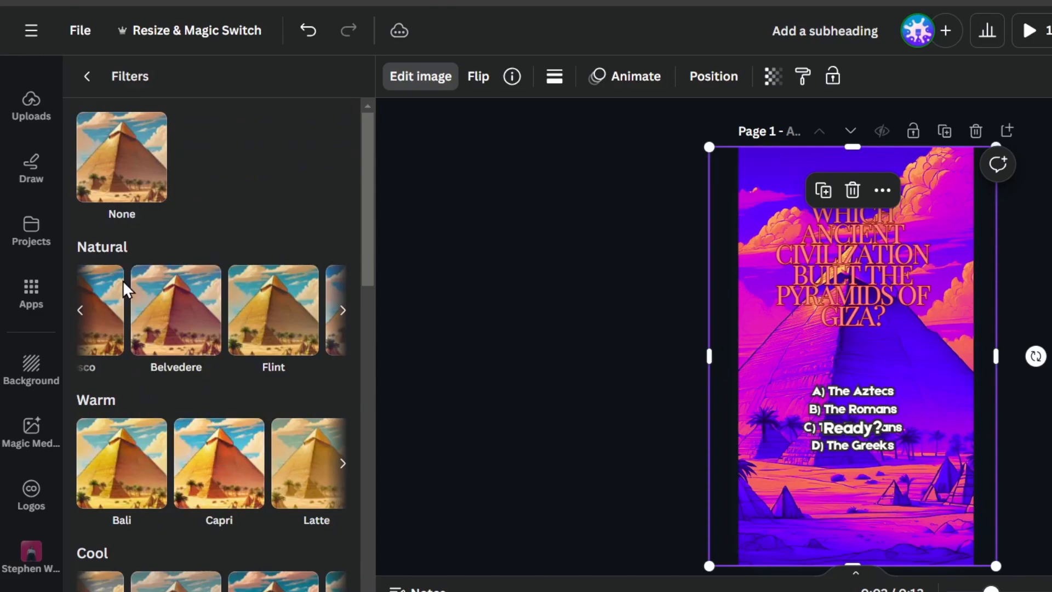
Apply the Fresco filter to the pyramid background with Intensity at maximum.
left_click(81, 310)
left_click(123, 322)
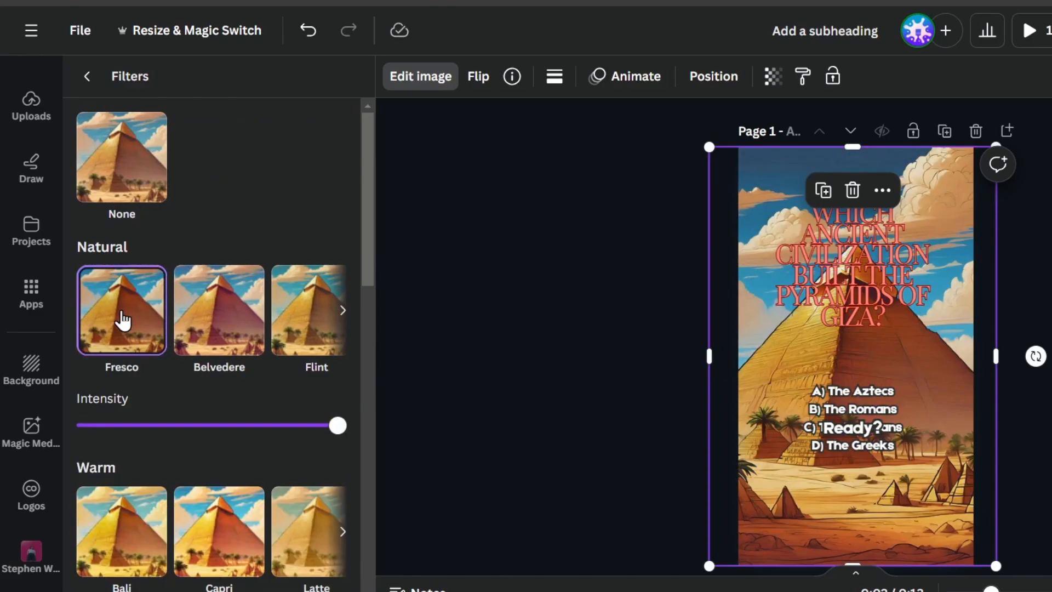
left_click_drag(333, 431, 472, 422)
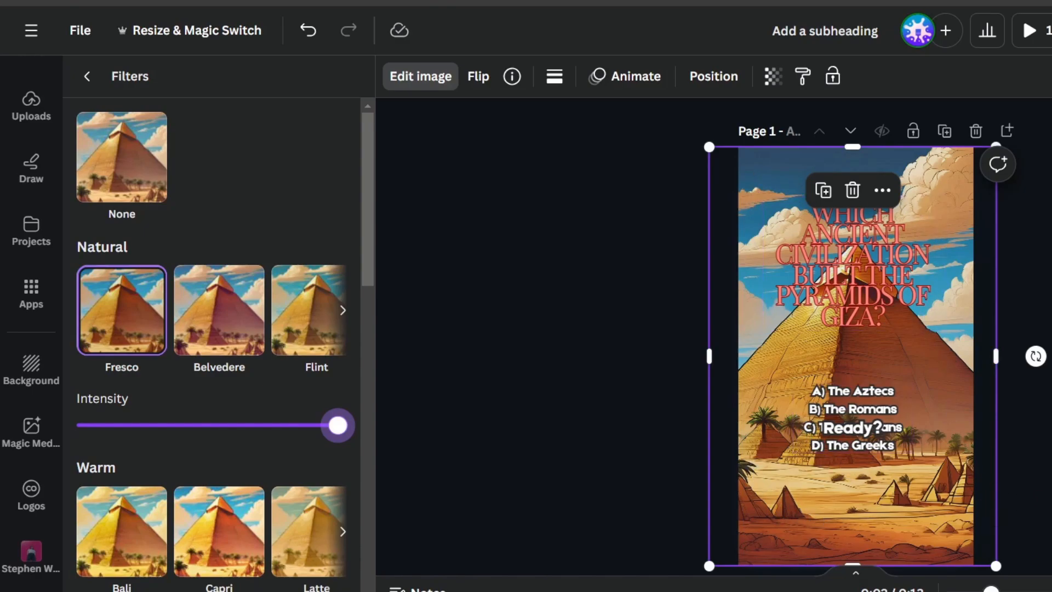
scroll(852, 336, "down", 2)
scroll(853, 336, "up", 2)
Open the Blur effect from the image Effects row for the pyramid background.
left_click(86, 76)
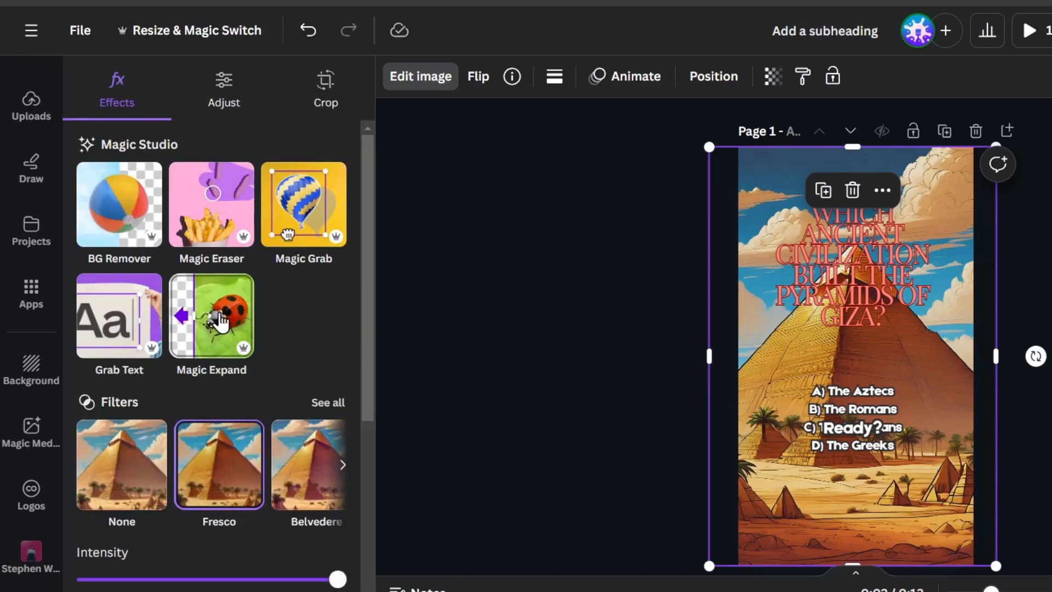
scroll(262, 375, "down", 5)
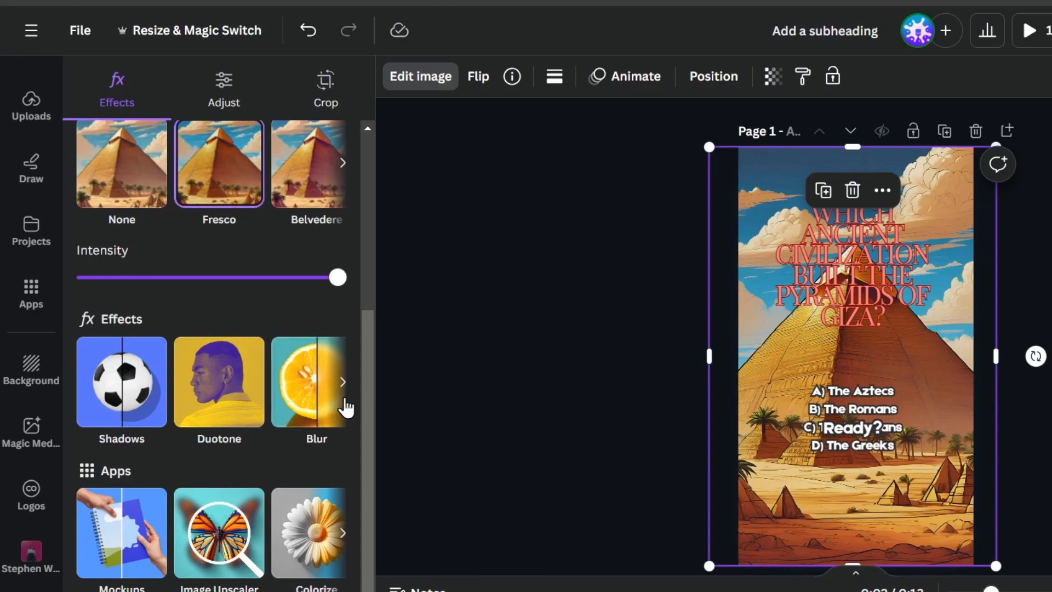
left_click(343, 384)
left_click(343, 384)
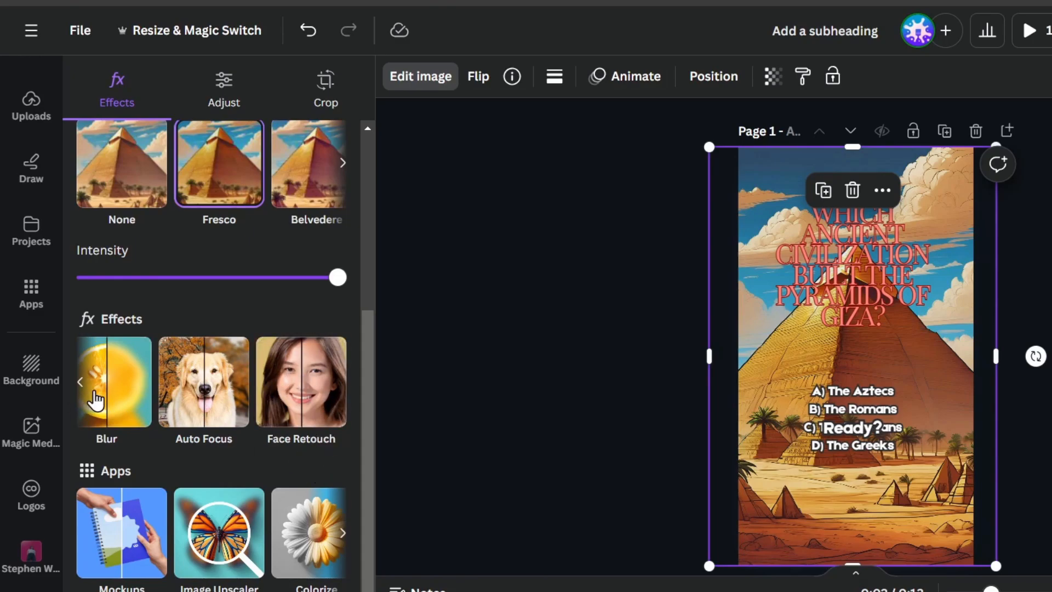
left_click(82, 382)
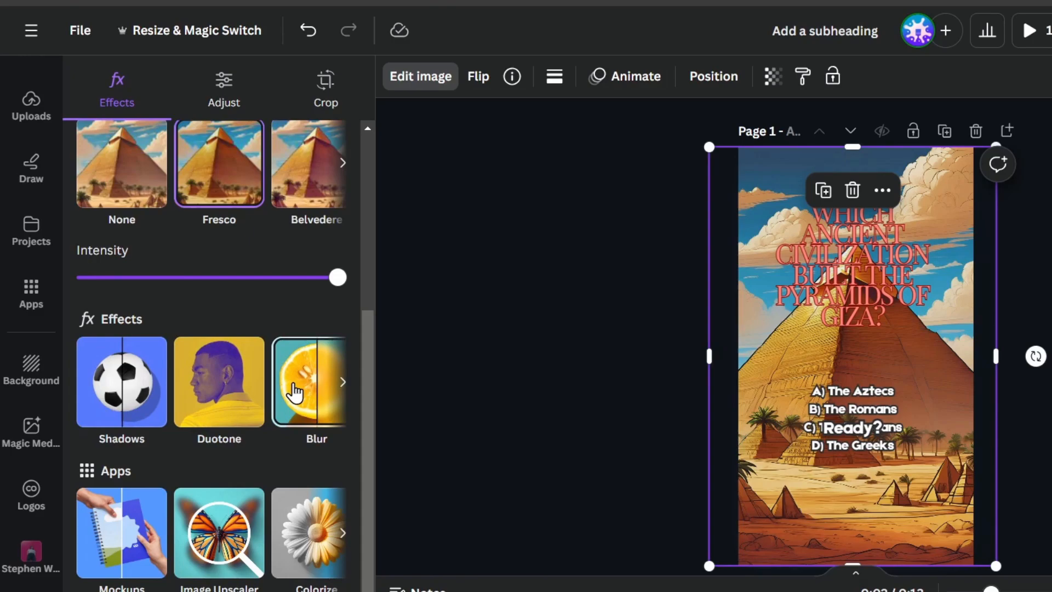
left_click(294, 391)
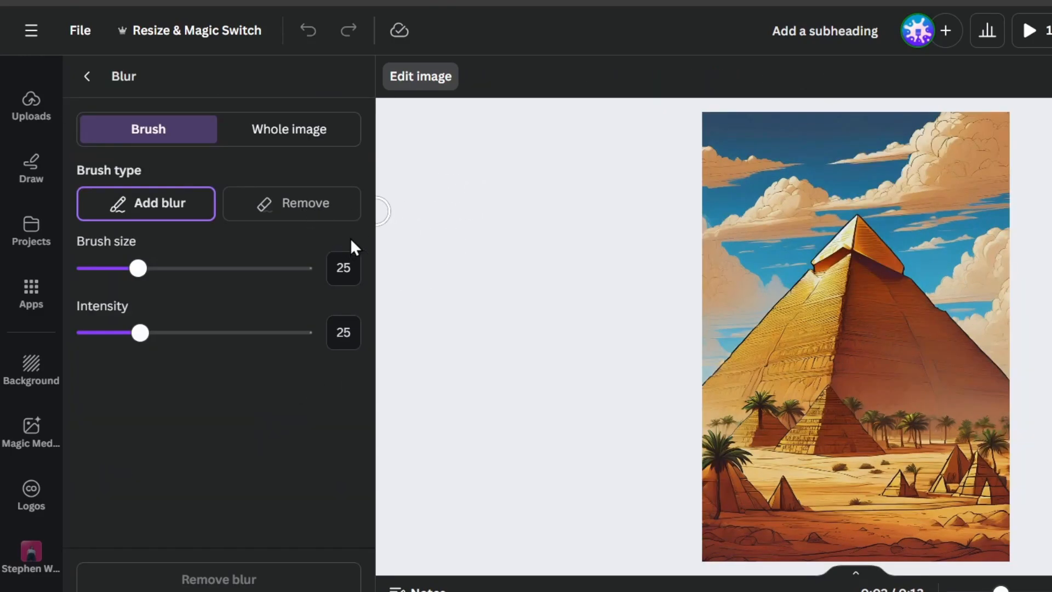
Try a size-58 blur brush across the sky, then undo it.
left_click_drag(167, 268, 212, 271)
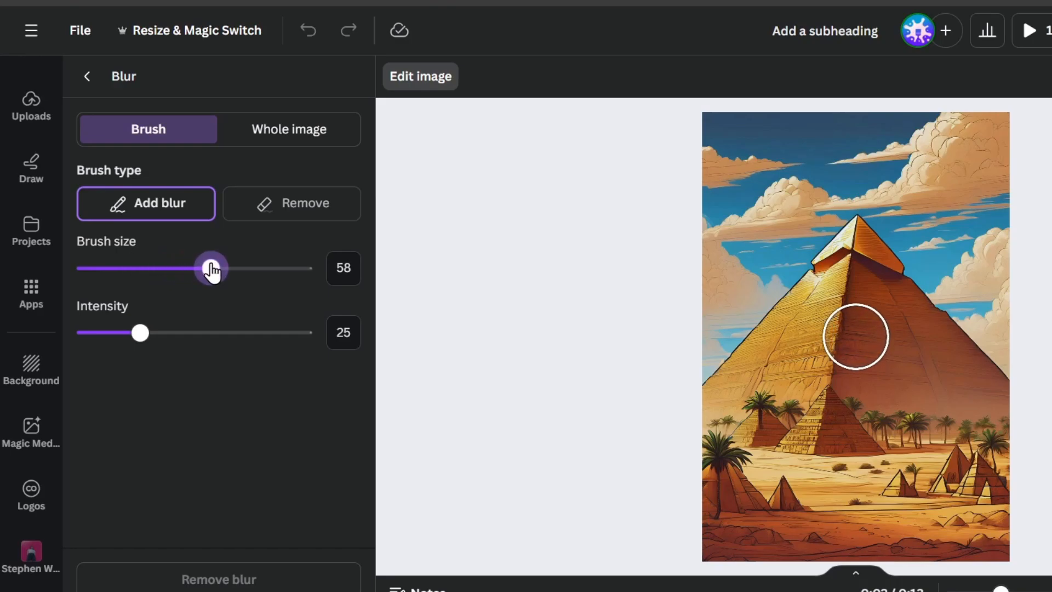
mouse_move(860, 158)
left_mouse_down()
mouse_move(795, 216)
mouse_move(697, 364)
mouse_move(689, 350)
mouse_move(714, 311)
mouse_move(821, 210)
mouse_move(707, 273)
mouse_move(710, 136)
mouse_move(721, 122)
mouse_move(1002, 125)
mouse_move(773, 158)
mouse_move(732, 211)
mouse_move(778, 156)
mouse_move(779, 200)
mouse_move(764, 191)
mouse_move(753, 156)
mouse_move(885, 190)
mouse_move(999, 286)
mouse_move(1043, 358)
mouse_move(1023, 354)
mouse_move(856, 183)
mouse_move(875, 165)
mouse_move(986, 195)
mouse_move(1030, 251)
mouse_move(970, 151)
mouse_move(1005, 248)
mouse_move(888, 169)
mouse_move(838, 197)
left_mouse_up()
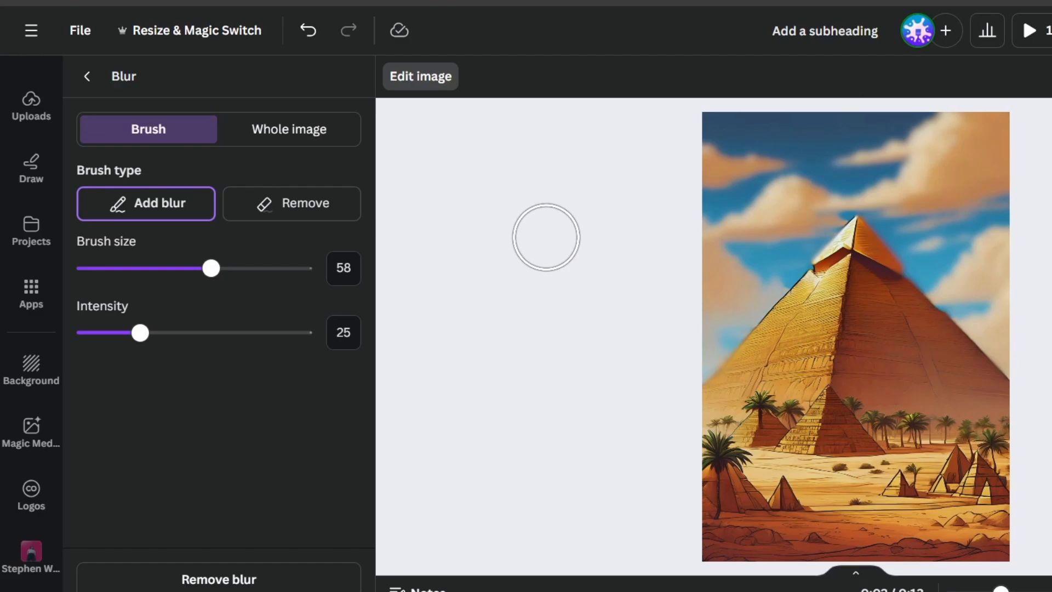
key("ctrl+z")
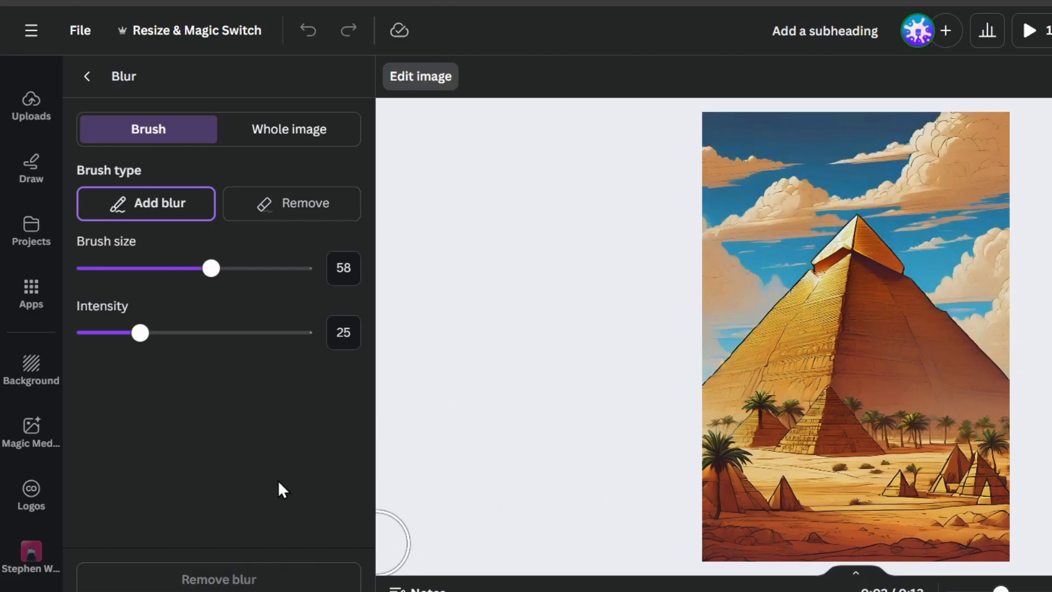
Switch to Whole image blur and set Intensity to about 41.
left_click(310, 142)
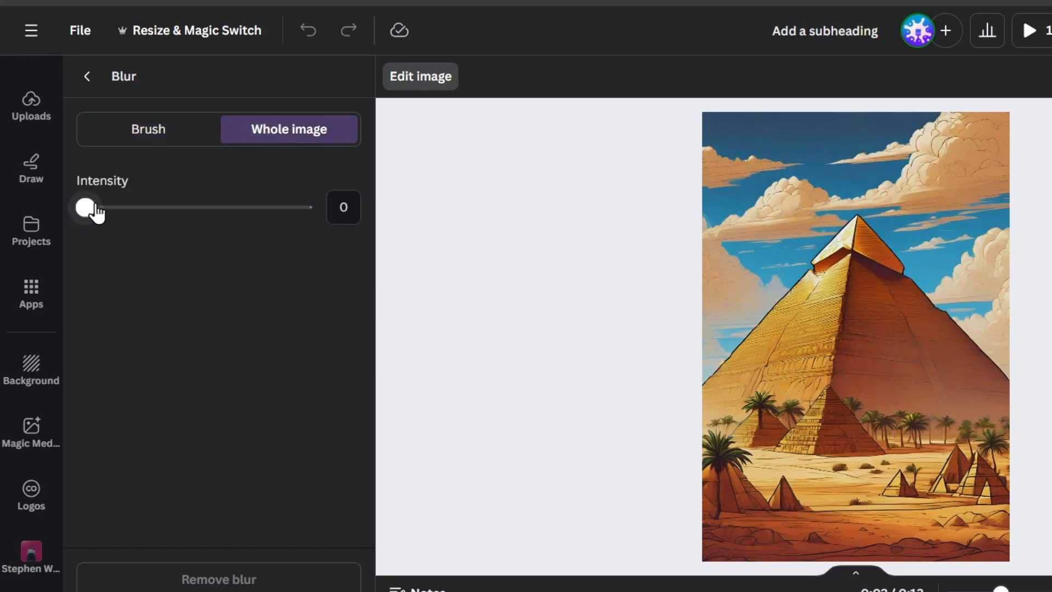
left_click_drag(96, 213, 176, 209)
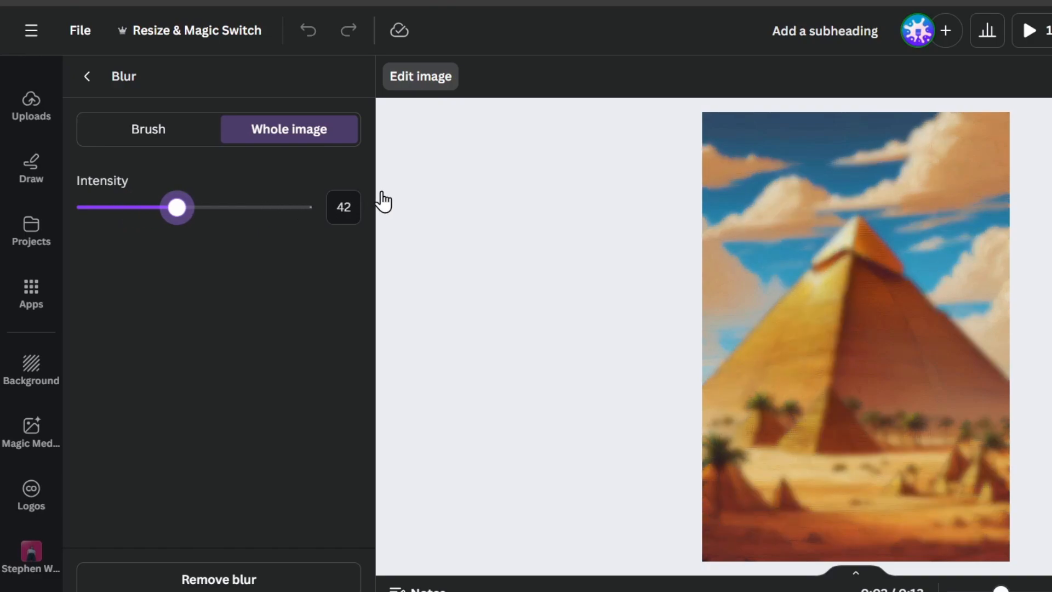
left_click_drag(382, 193, 173, 215)
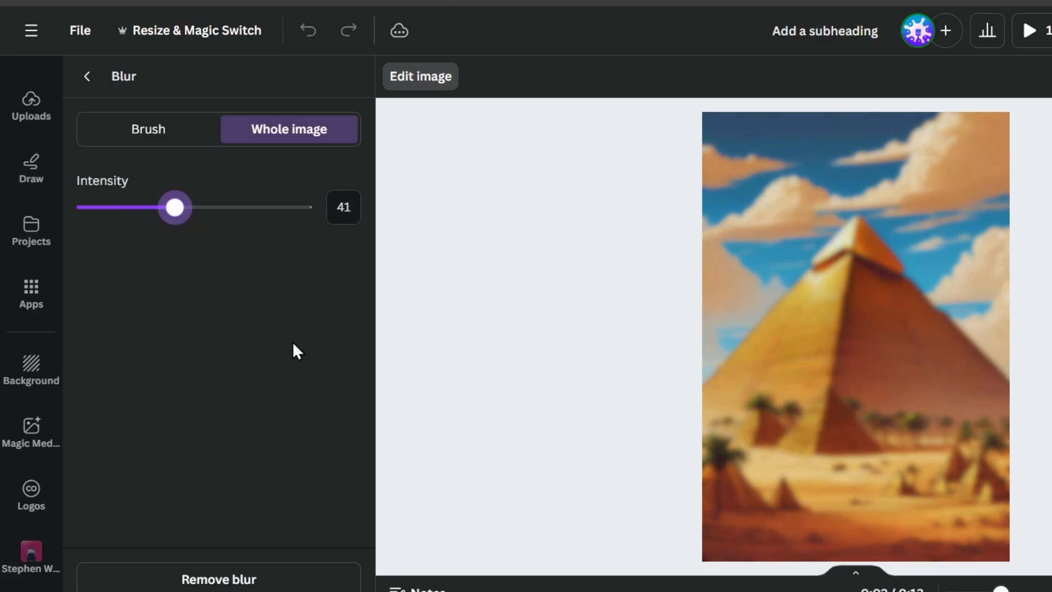
Close the blur and effects panels and deselect the background image.
left_click(87, 76)
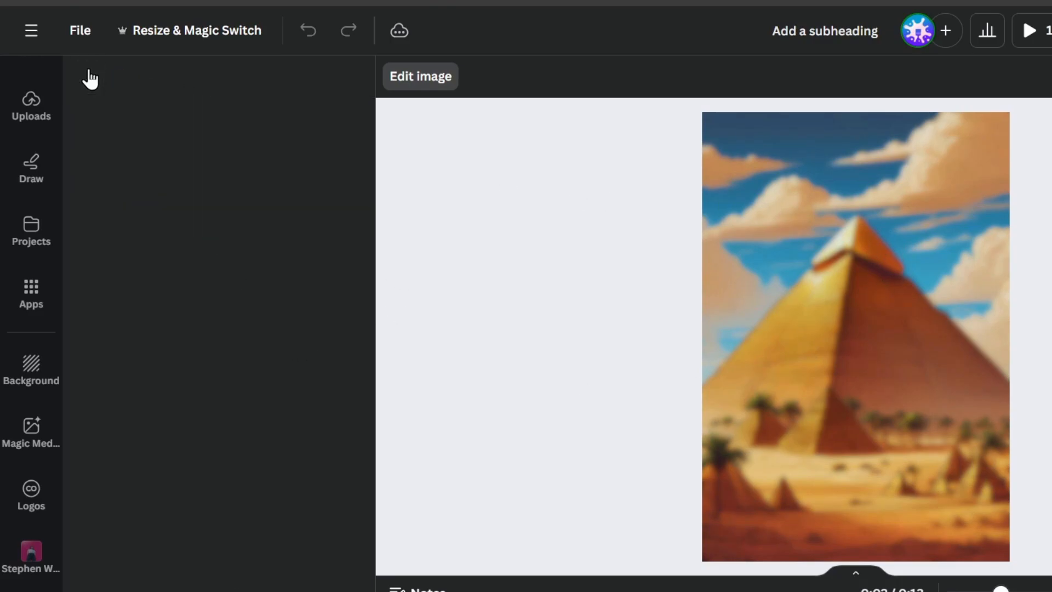
left_click(1030, 270)
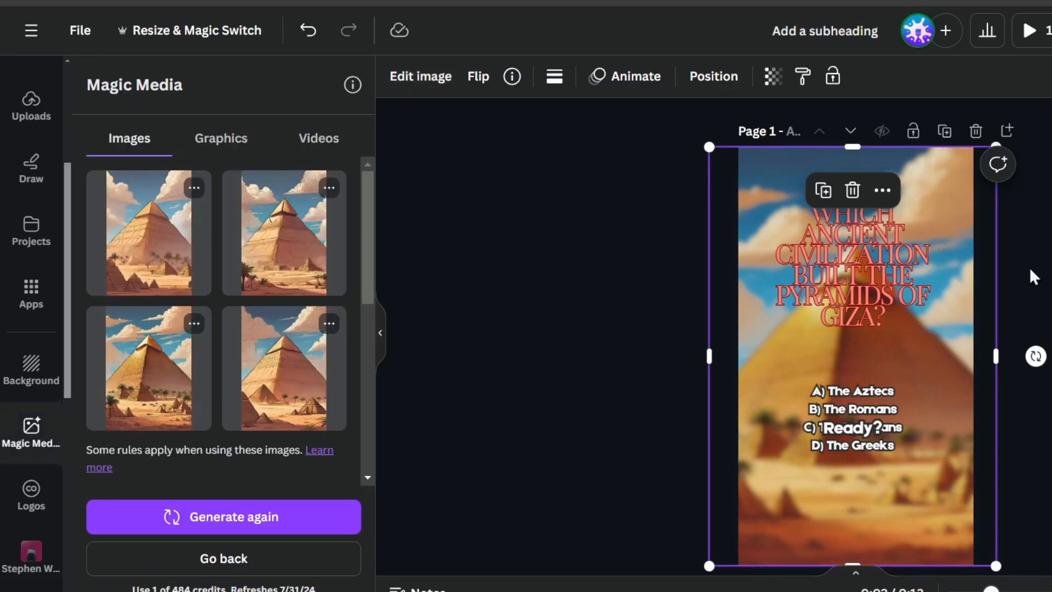
left_click(1035, 305)
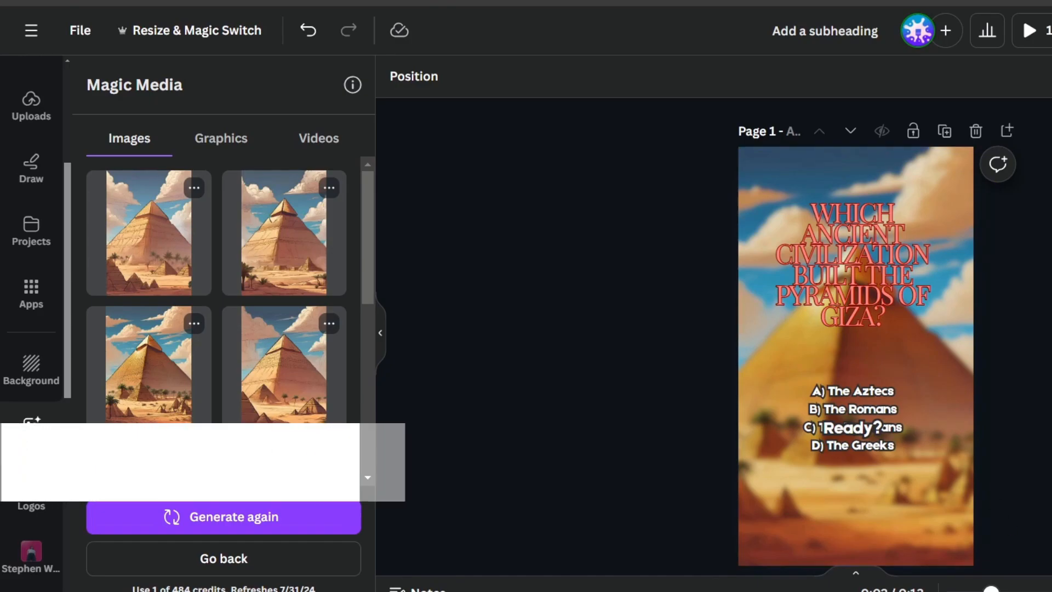
Duplicate and delete the quiz title, then undo so the original title remains.
left_click(890, 248)
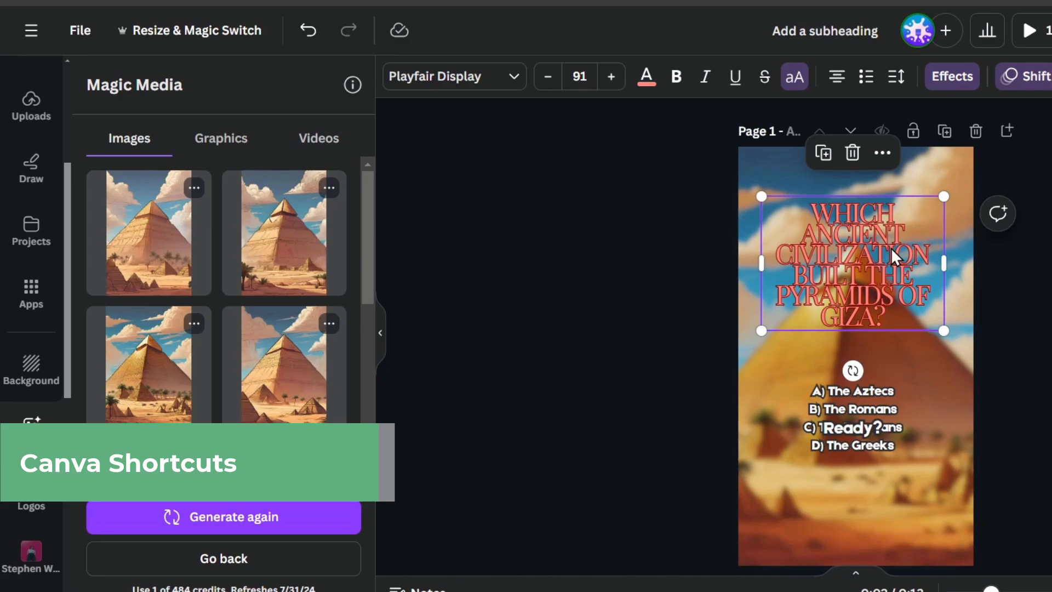
key("ctrl+d")
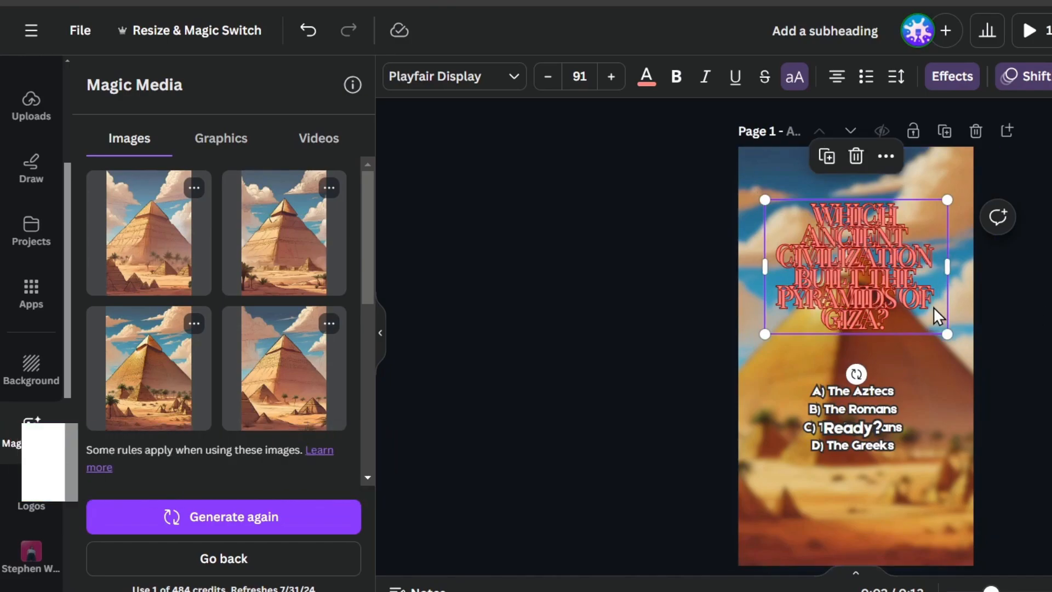
left_click_drag(932, 307, 967, 364)
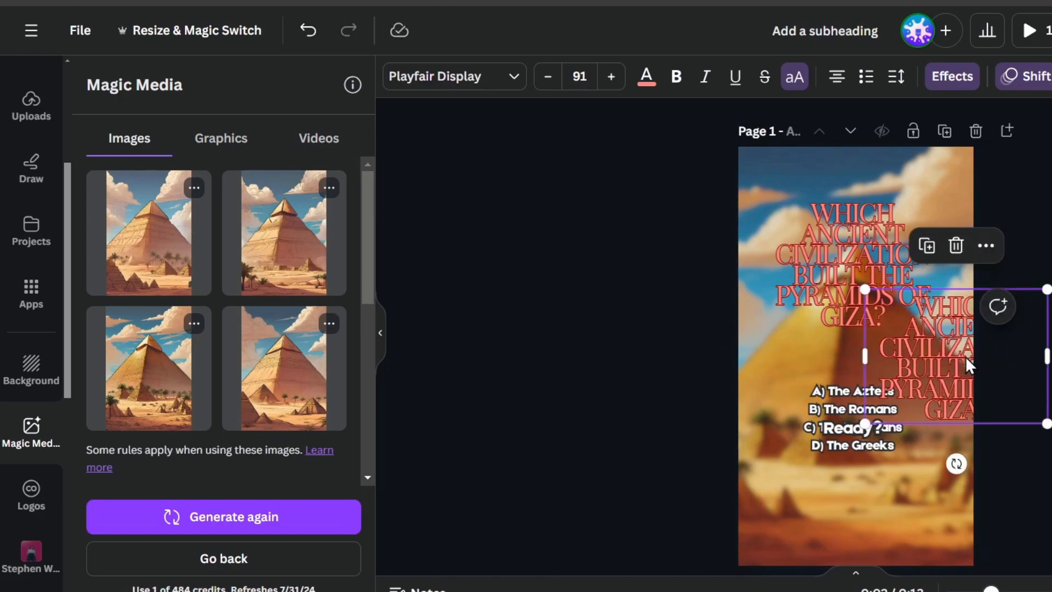
key("Delete")
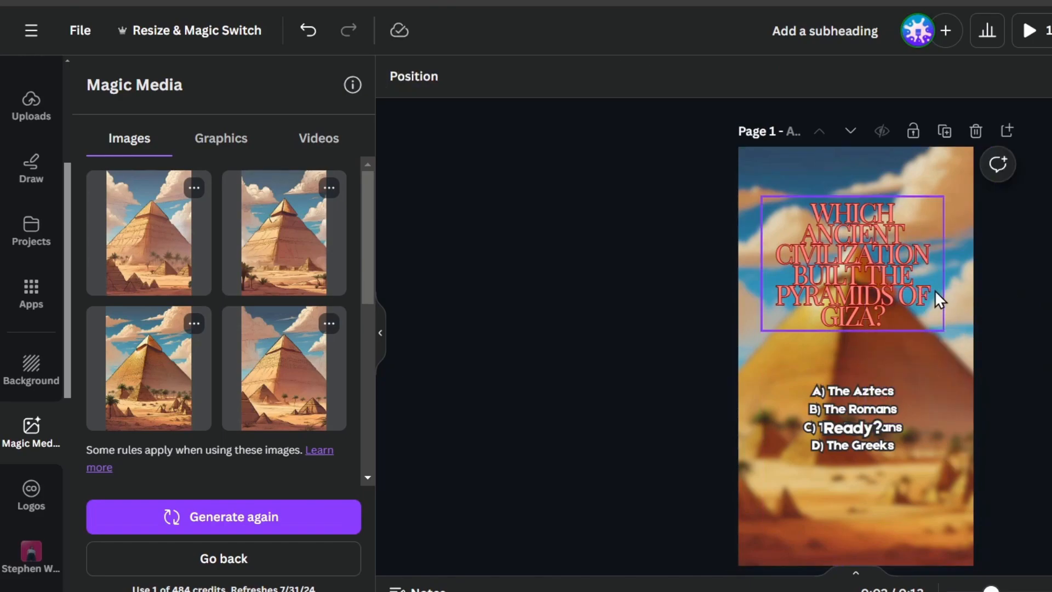
left_click(905, 244)
key("Delete")
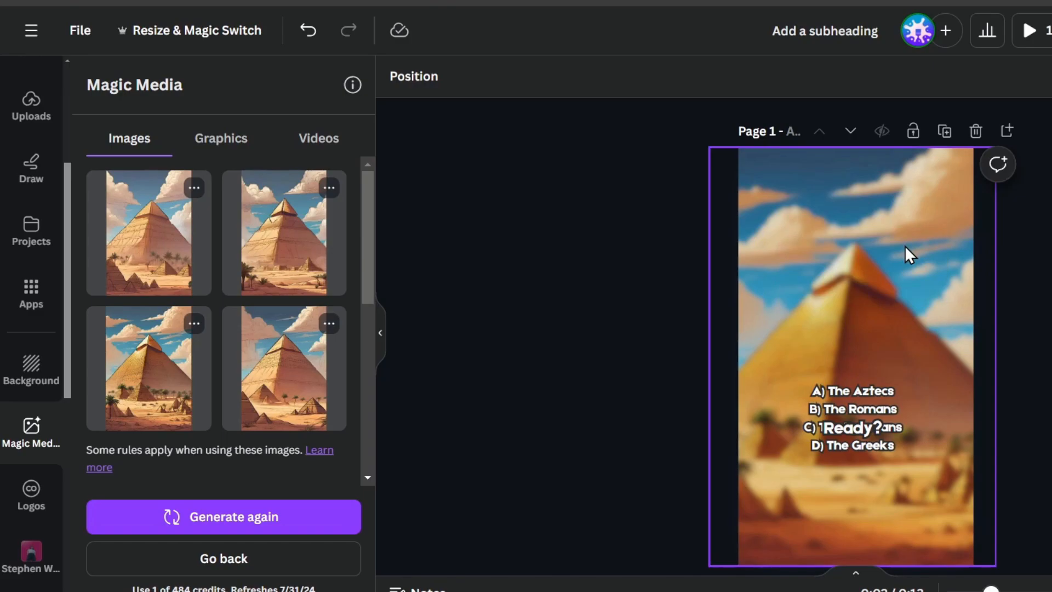
key("ctrl+z")
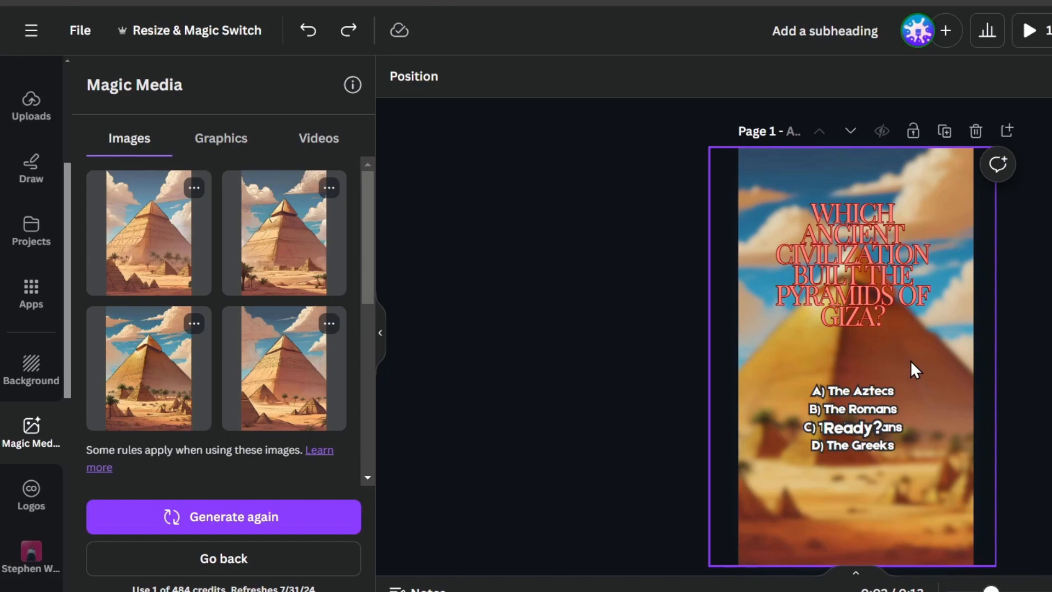
Reload the editor to show the Instagram reels inspirational beach template.
key("F5")
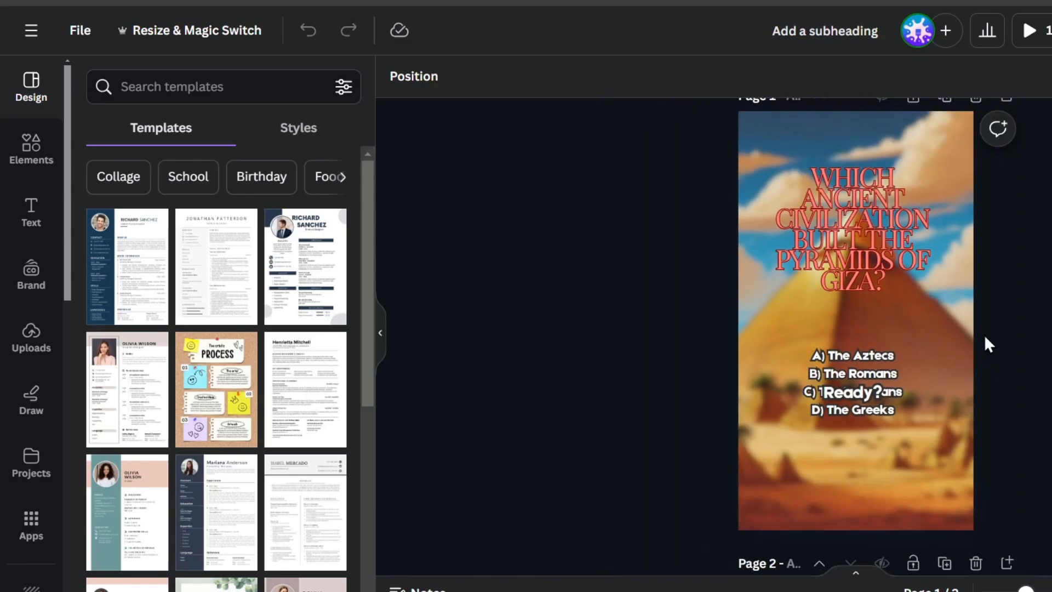
scroll(983, 334, "down", 5)
scroll(982, 334, "up", 6)
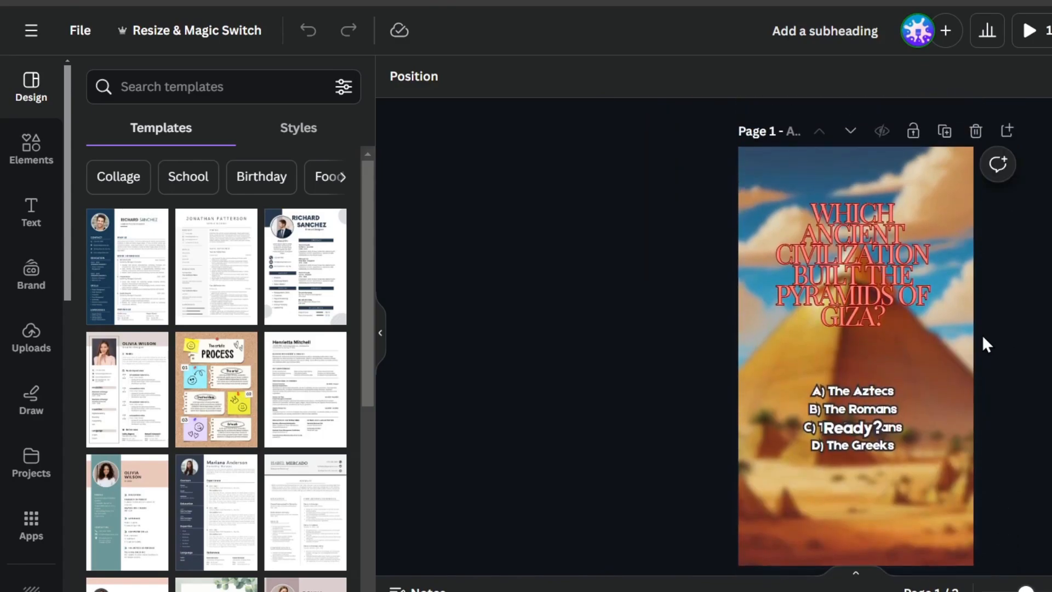
scroll(981, 335, "down", 5)
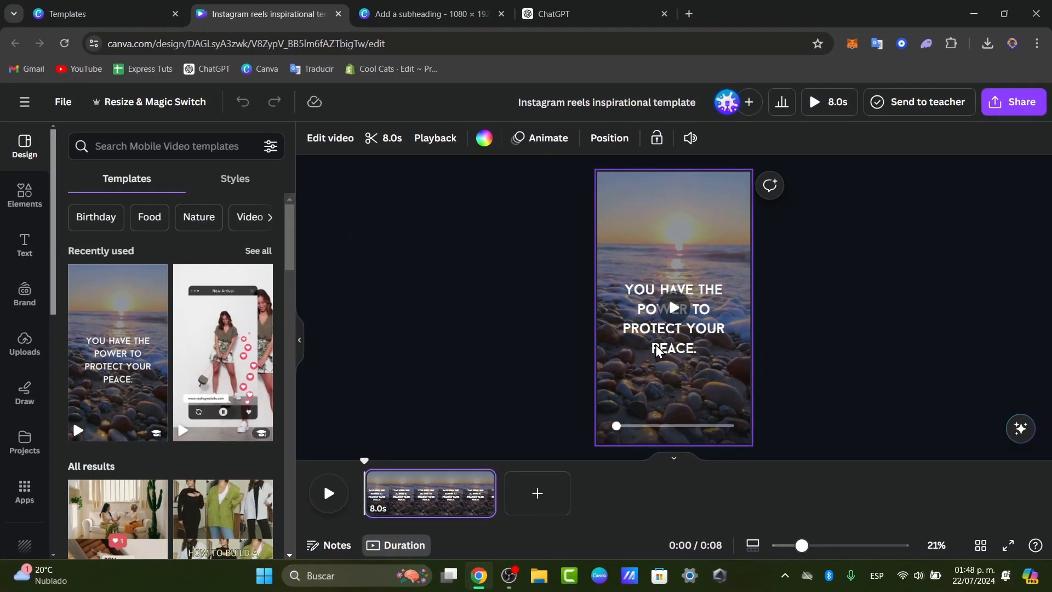
Play the 'protect your peace' beach reel and pause it at 0:07.
left_click(329, 493)
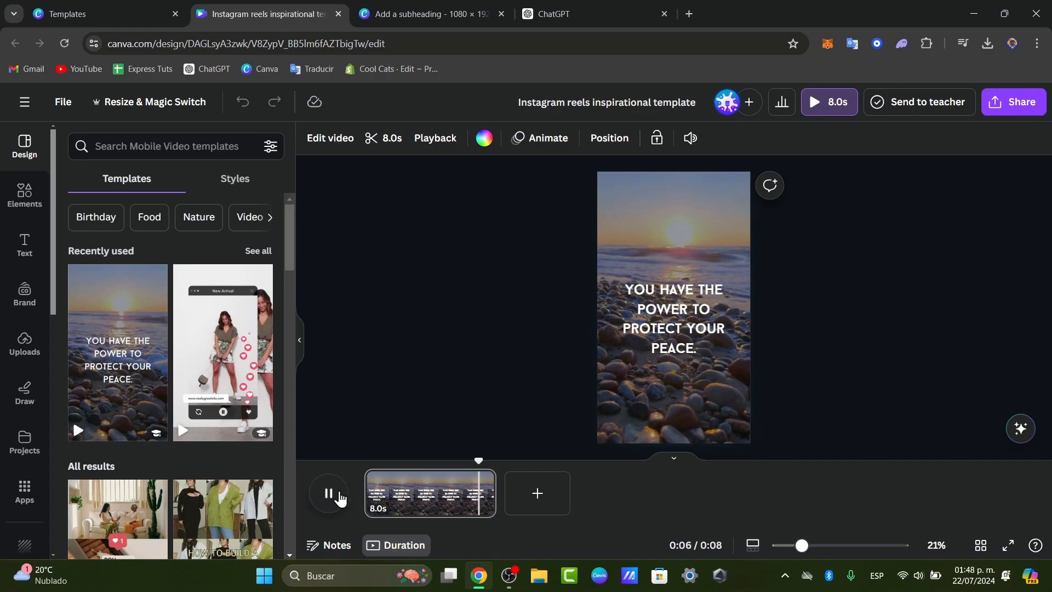
left_click(334, 497)
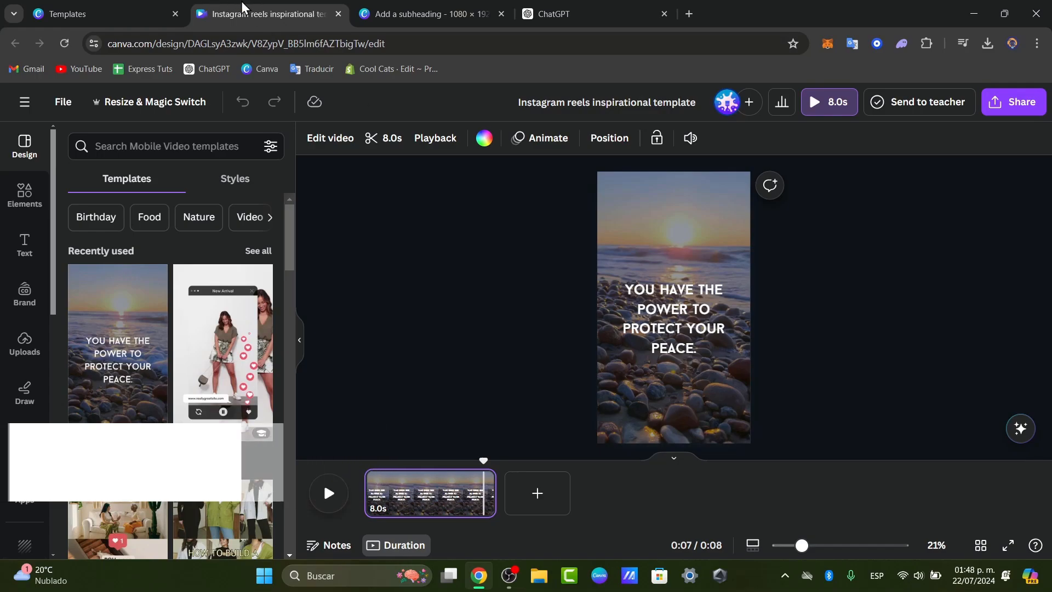
Search templates for 'motivation' and apply the Sometimes you win template.
left_click(156, 12)
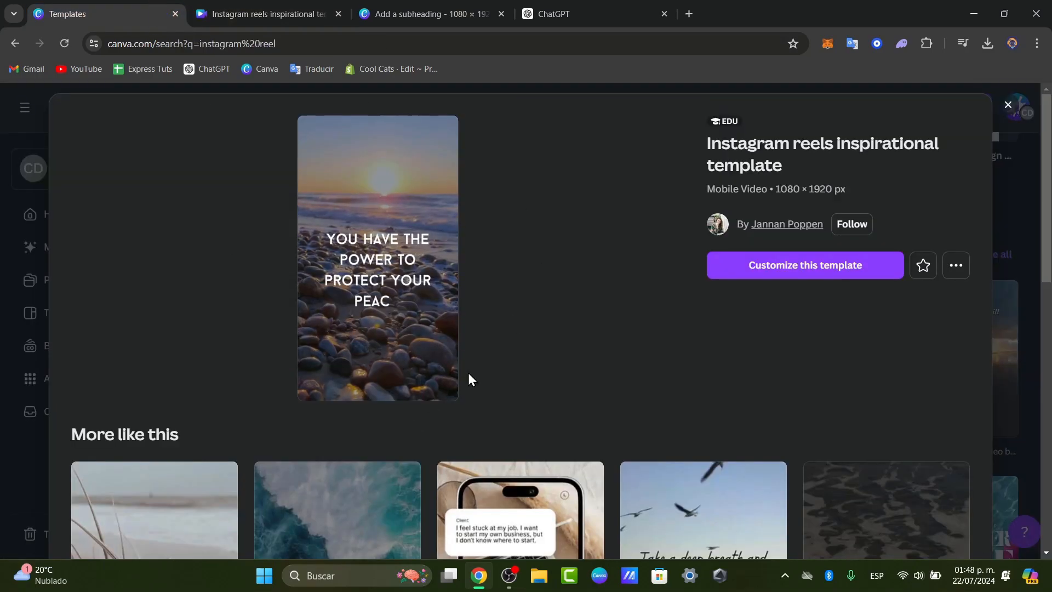
left_click(252, 14)
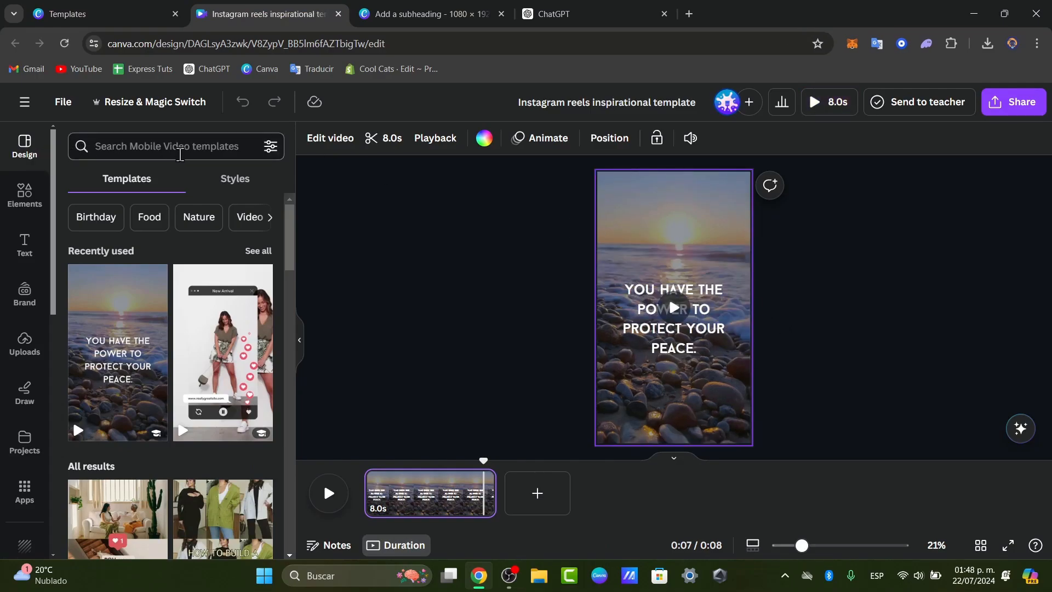
left_click(180, 152)
type("moti")
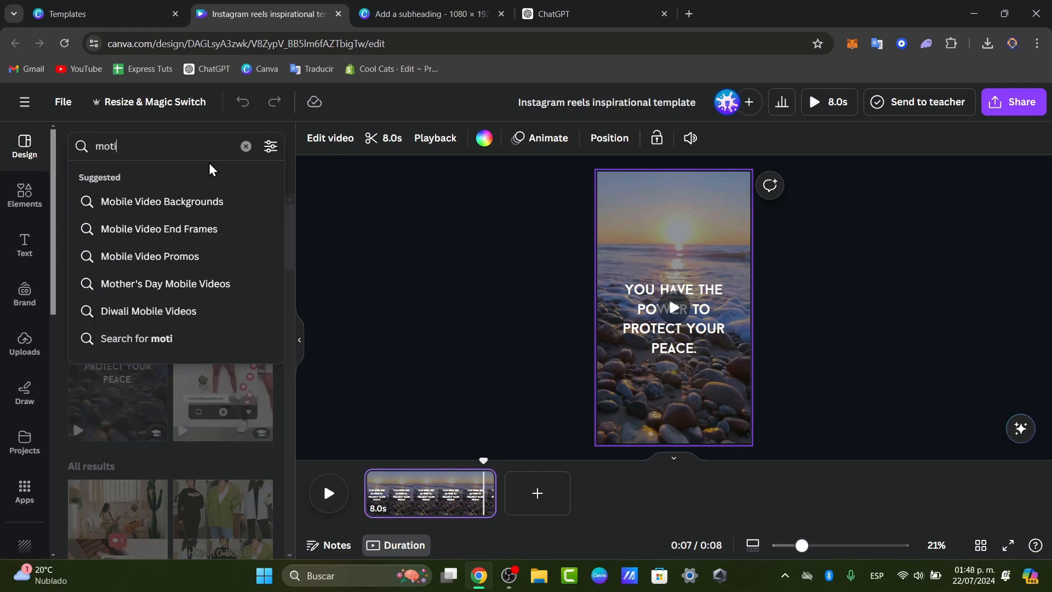
type("vation")
key("Return")
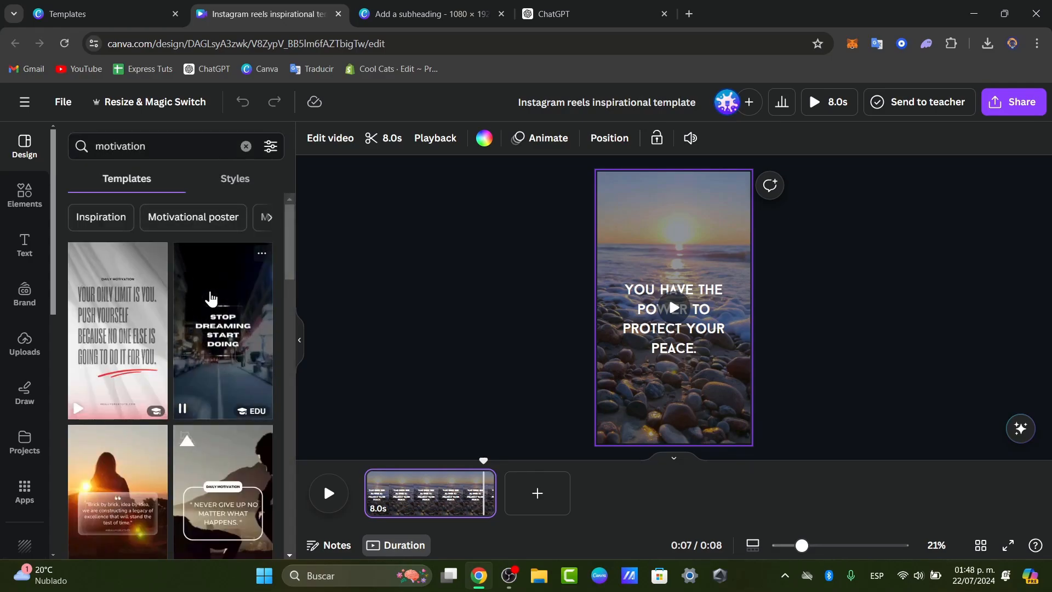
scroll(220, 312, "down", 2)
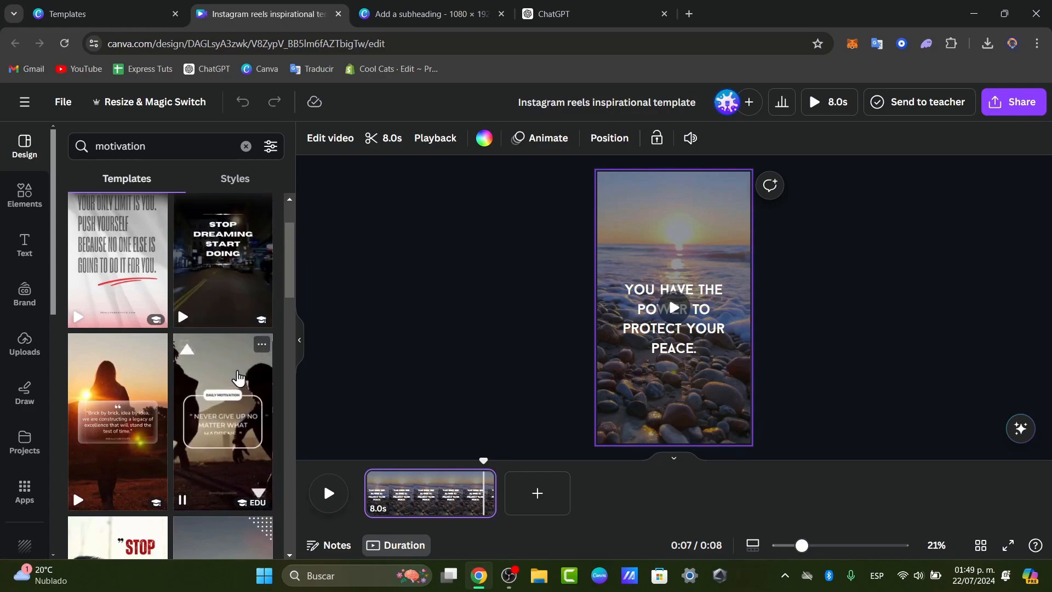
scroll(238, 381, "down", 4)
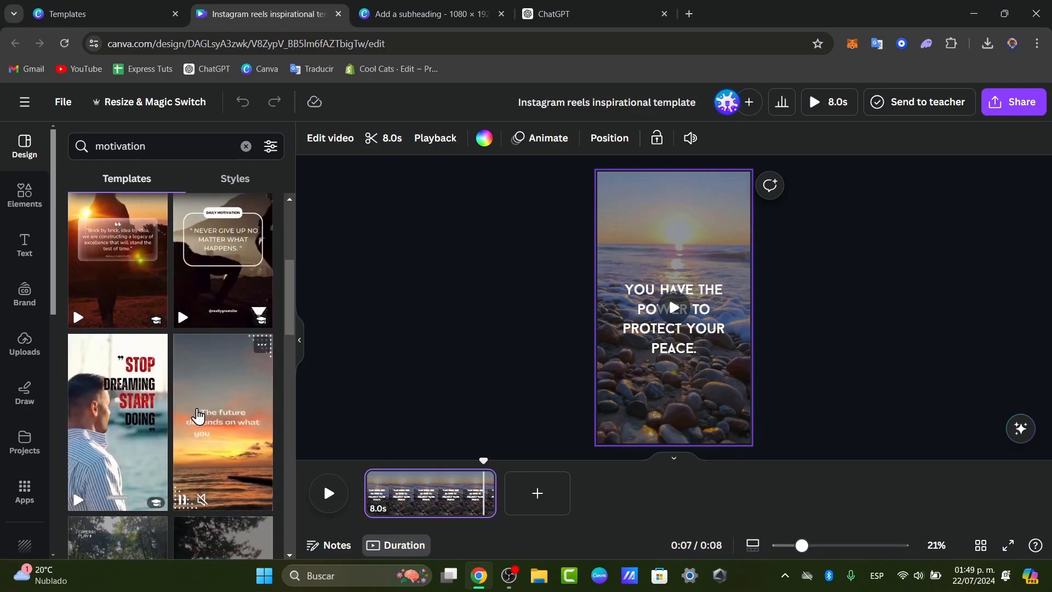
scroll(181, 432, "down", 4)
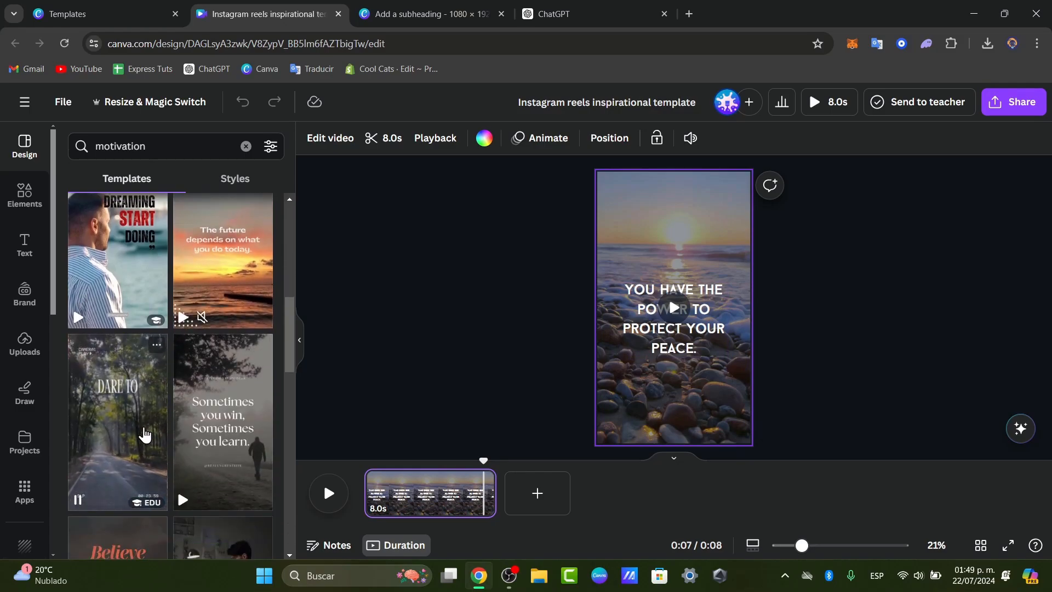
left_click(254, 435)
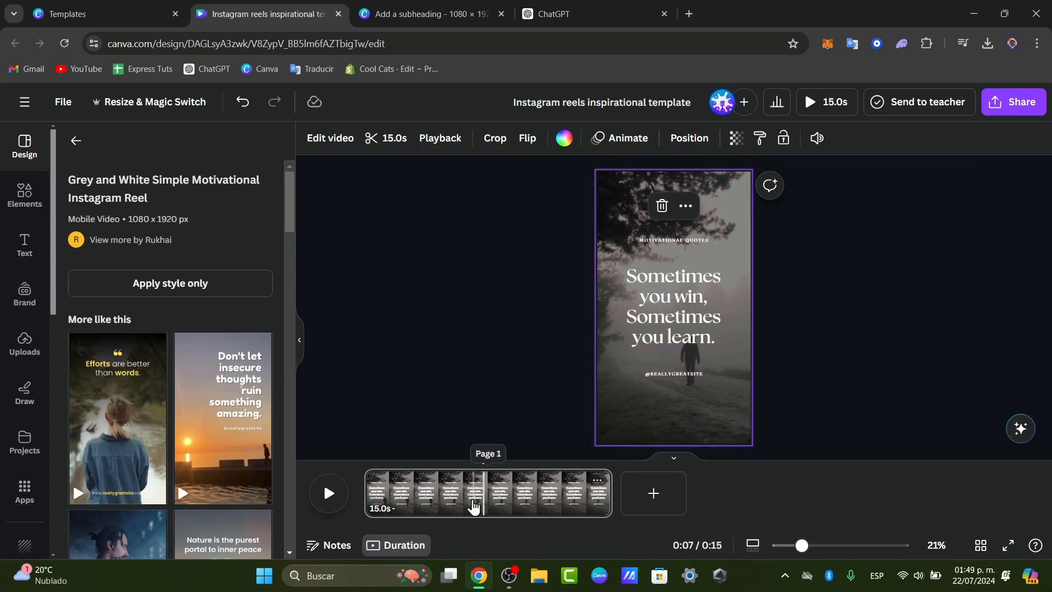
Undo the replacement and add a Sometimes you win page trimmed to 10.7 seconds.
key("ctrl+z")
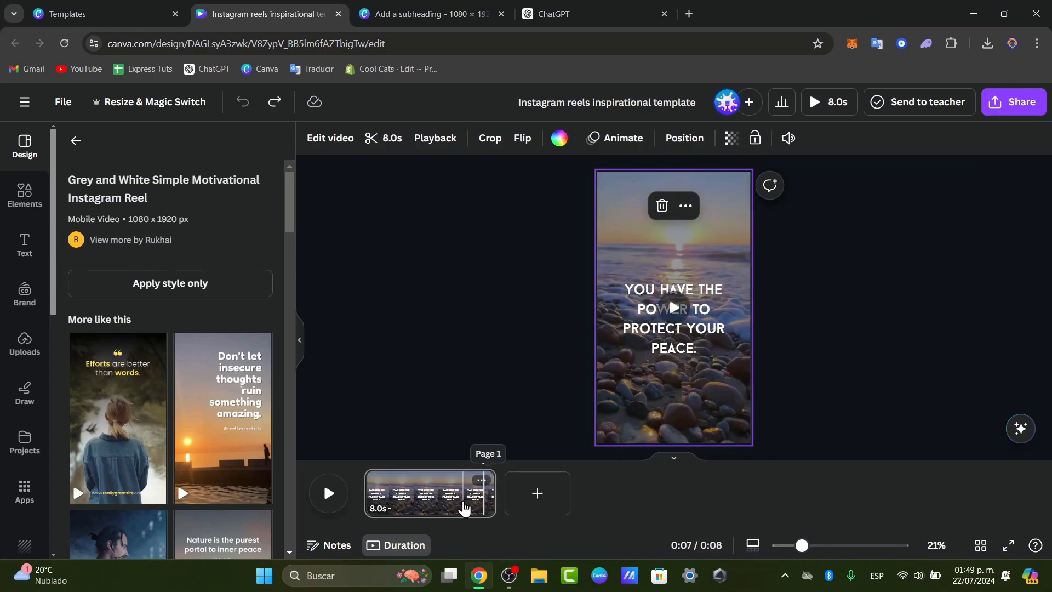
left_click(537, 494)
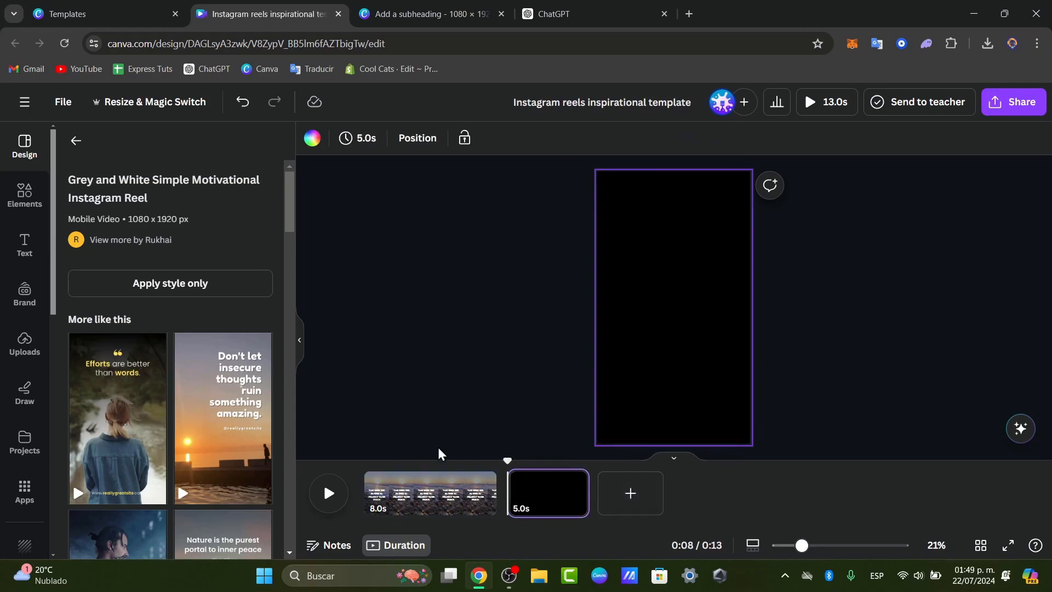
left_click(76, 142)
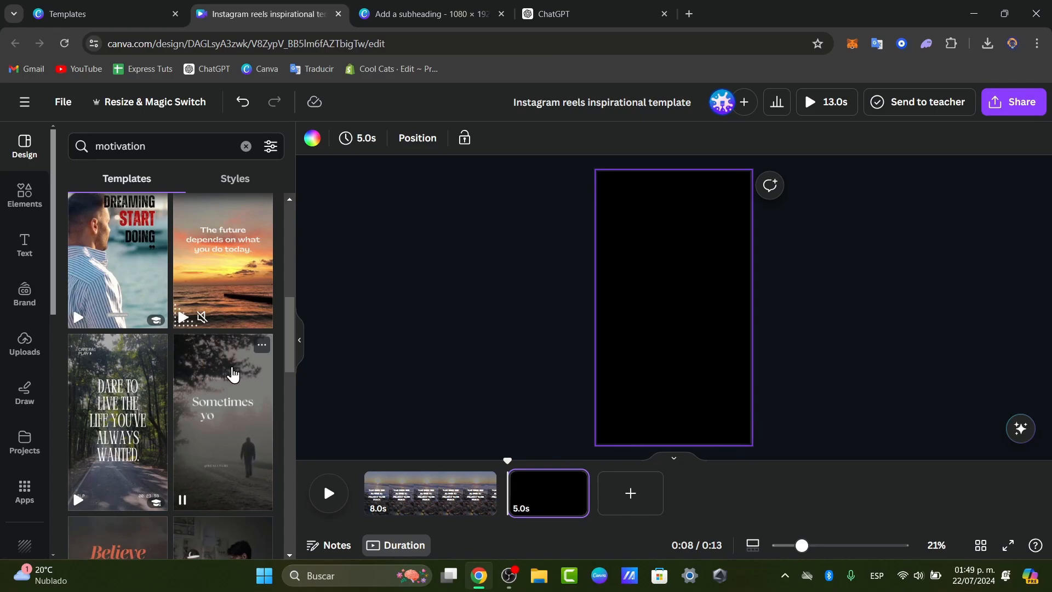
left_click(233, 375)
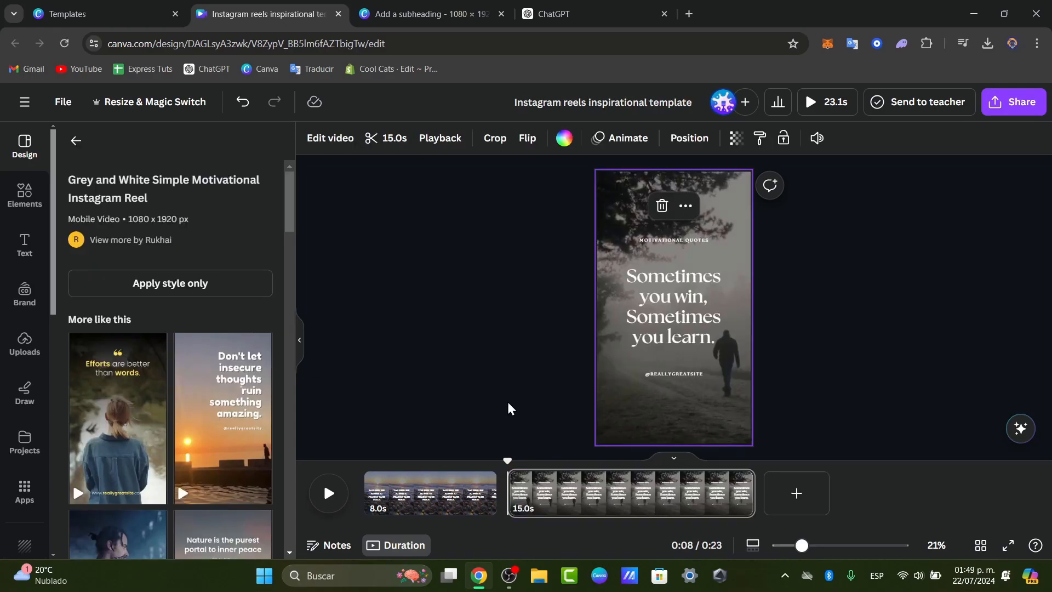
left_click_drag(503, 458, 508, 496)
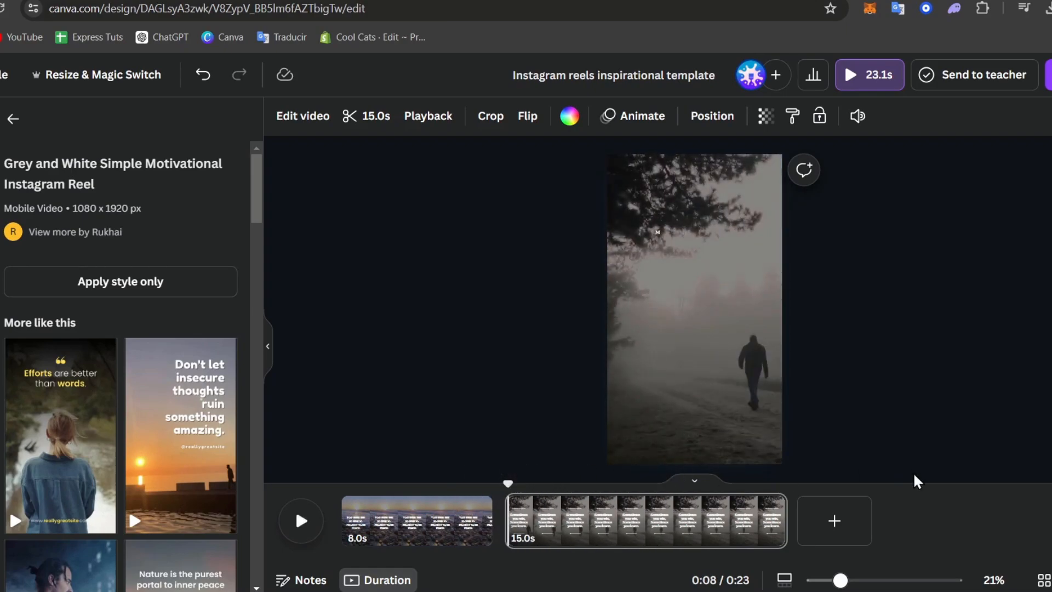
left_click_drag(785, 512, 695, 512)
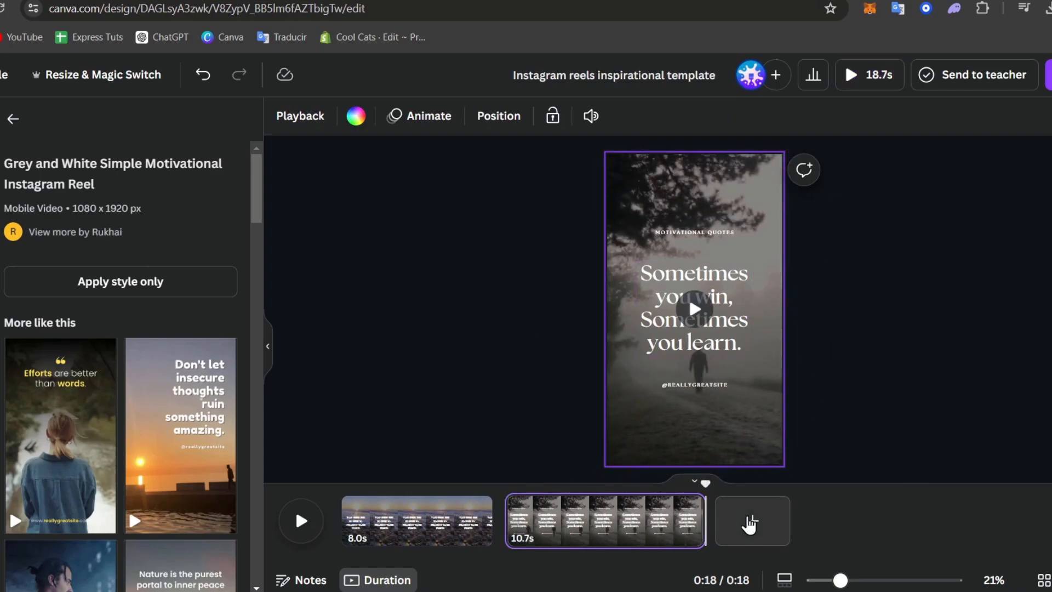
Add a third page with the Don't let insecure thoughts sunset template and lengthen it.
left_click(750, 523)
left_click(162, 404)
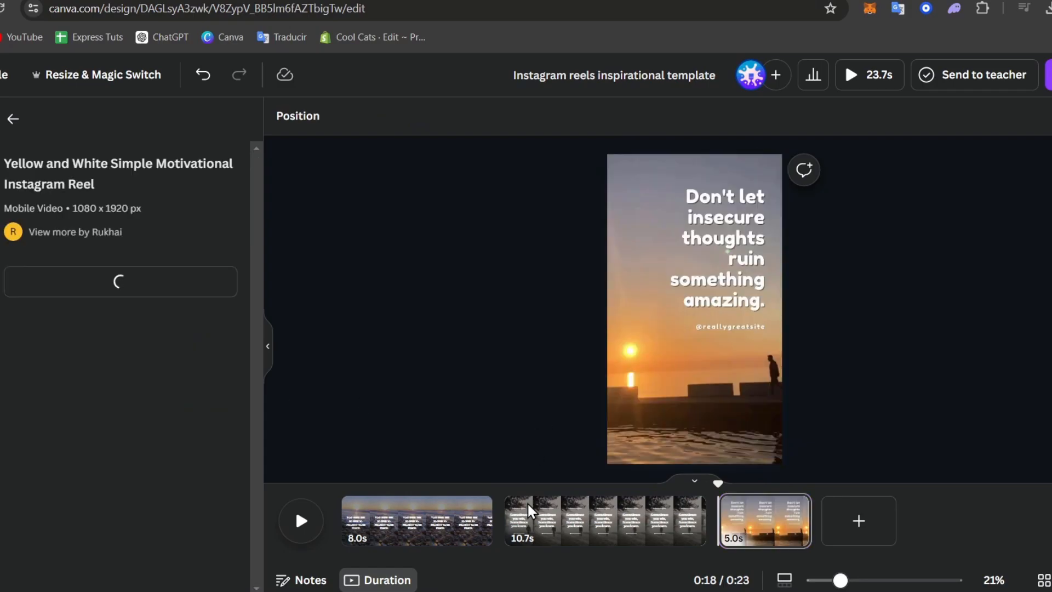
left_click_drag(809, 507, 848, 505)
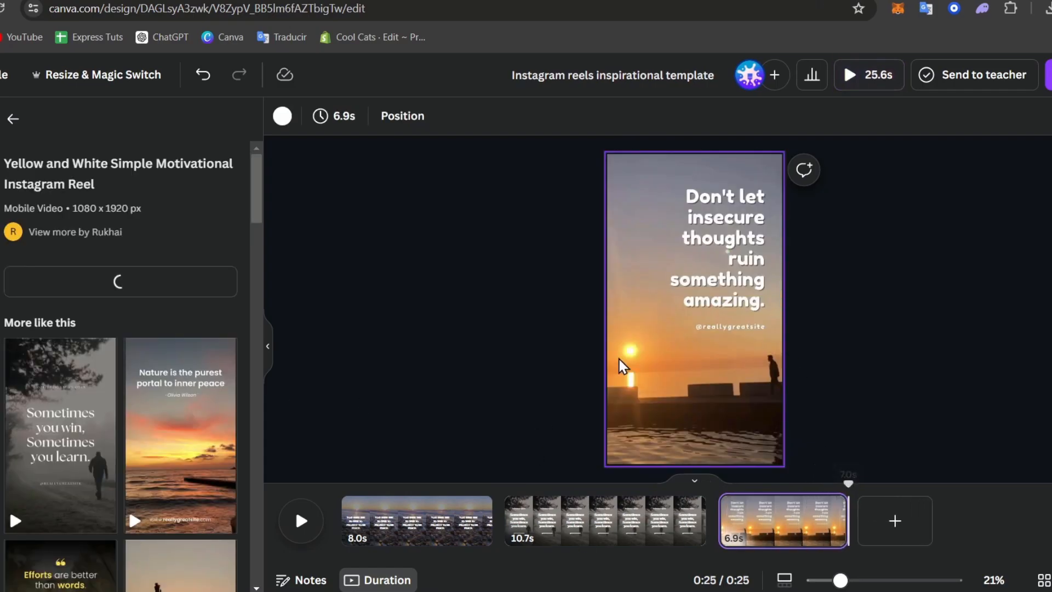
left_click(673, 451)
left_click(924, 310)
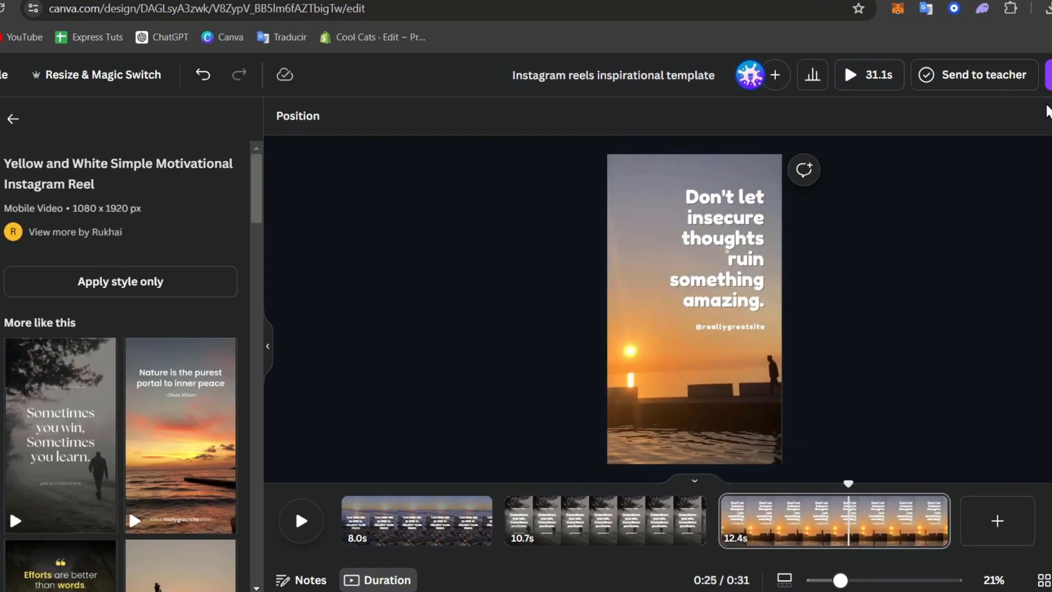
left_click(1049, 74)
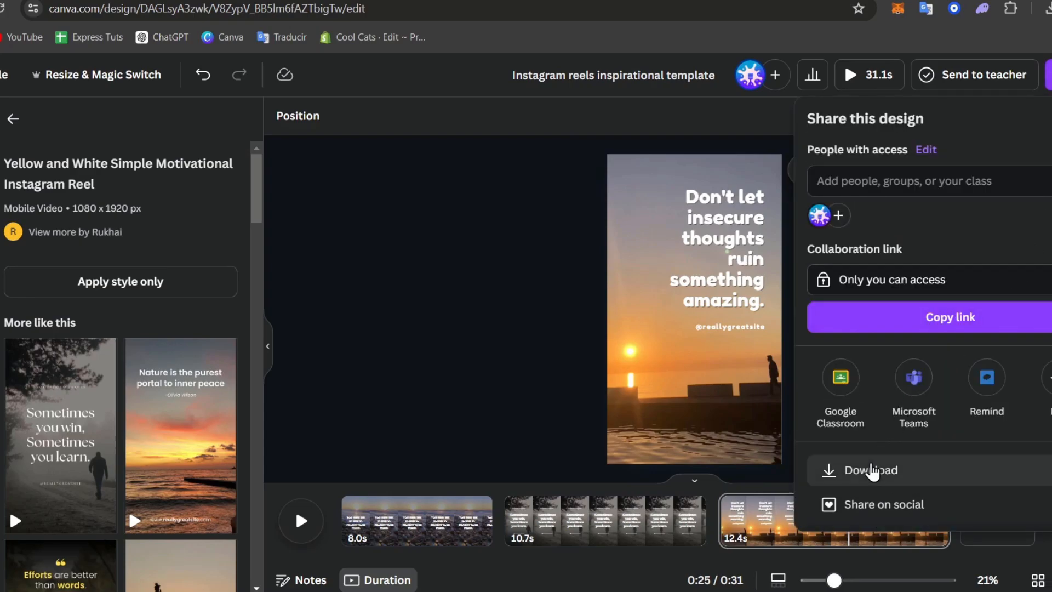
Download all three reel pages as separate 1080p MP4 files.
left_click(866, 467)
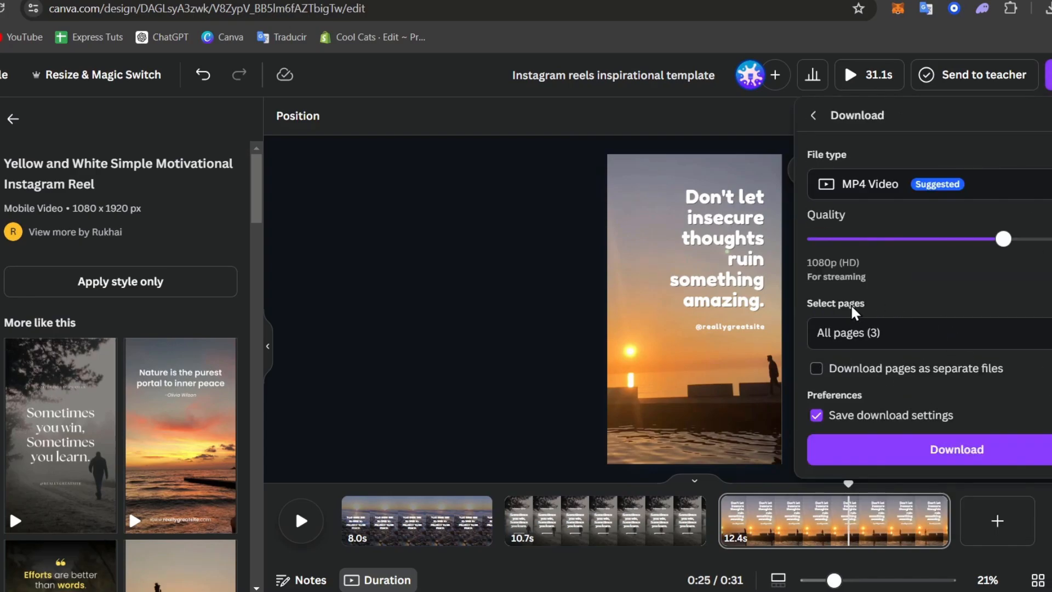
left_click(875, 330)
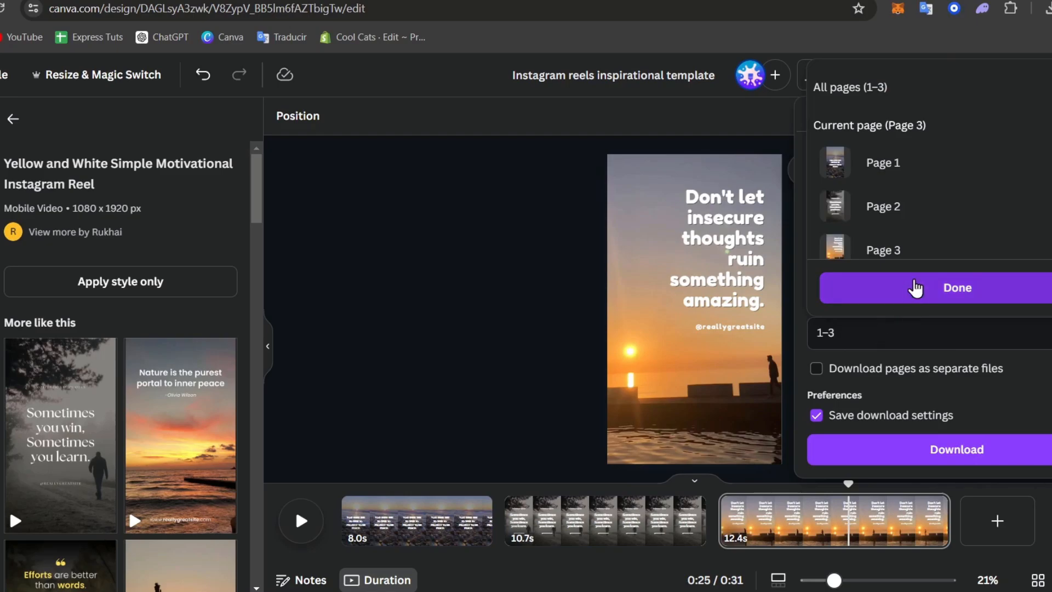
left_click(973, 287)
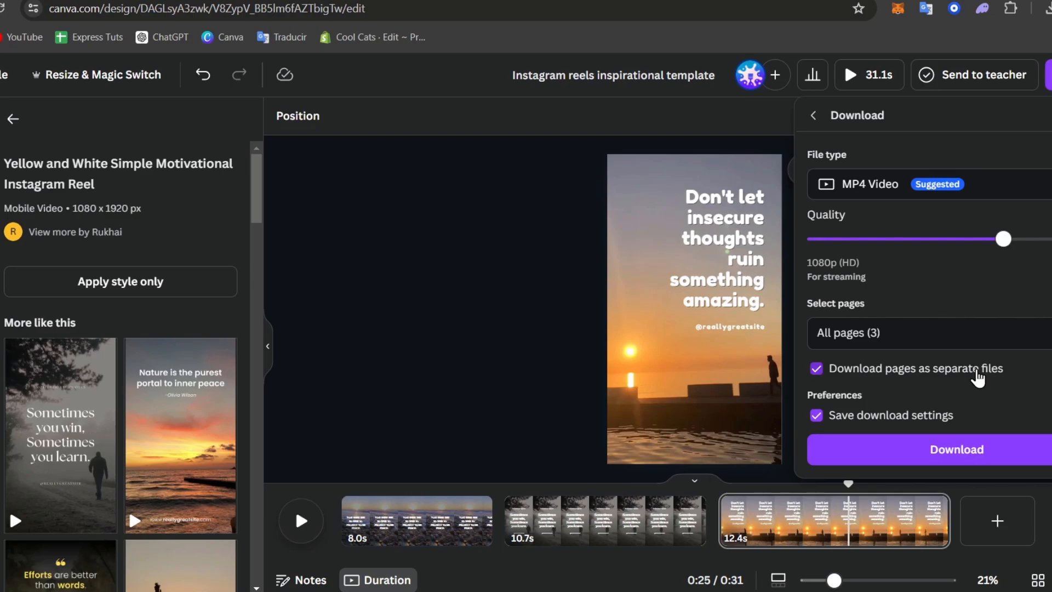
left_click(538, 419)
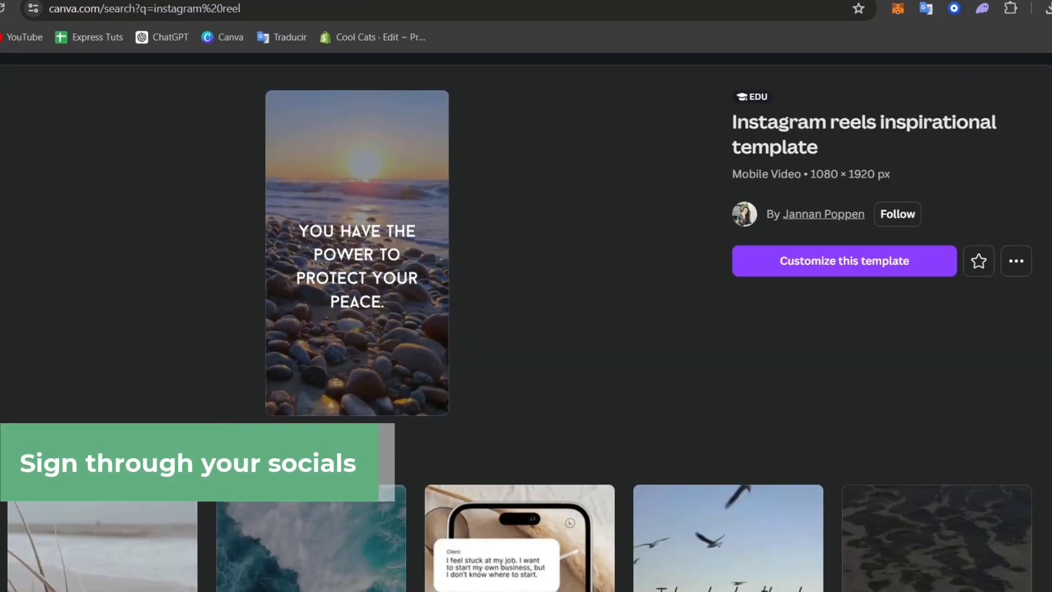
Close the template preview and check the quiz reel's social media sharing destinations.
key("Escape")
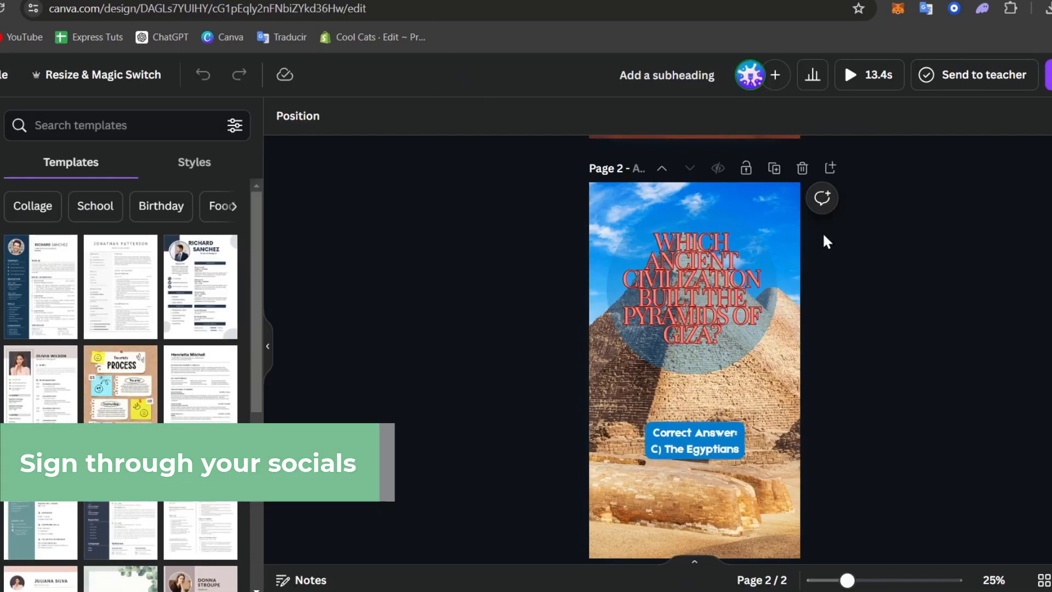
scroll(861, 315, "up", 5)
scroll(919, 317, "up", 2)
scroll(919, 317, "down", 6)
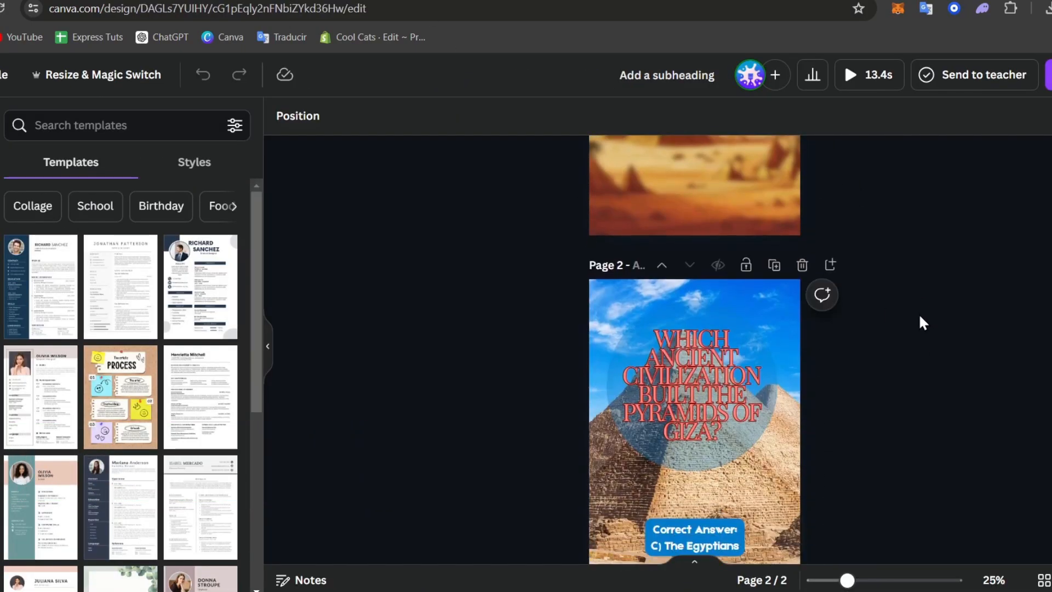
scroll(899, 330, "up", 6)
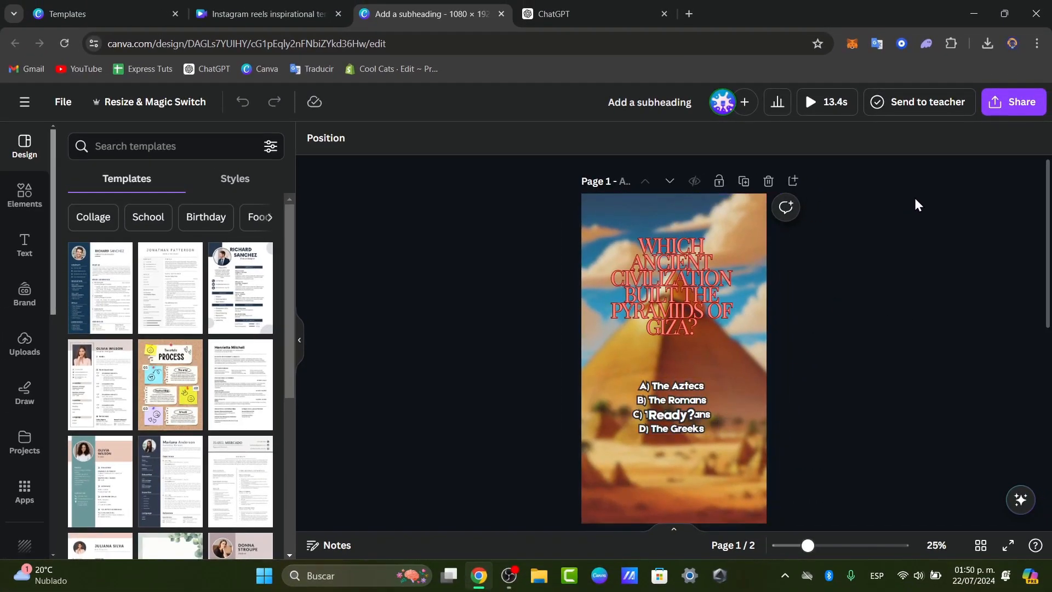
left_click(1001, 110)
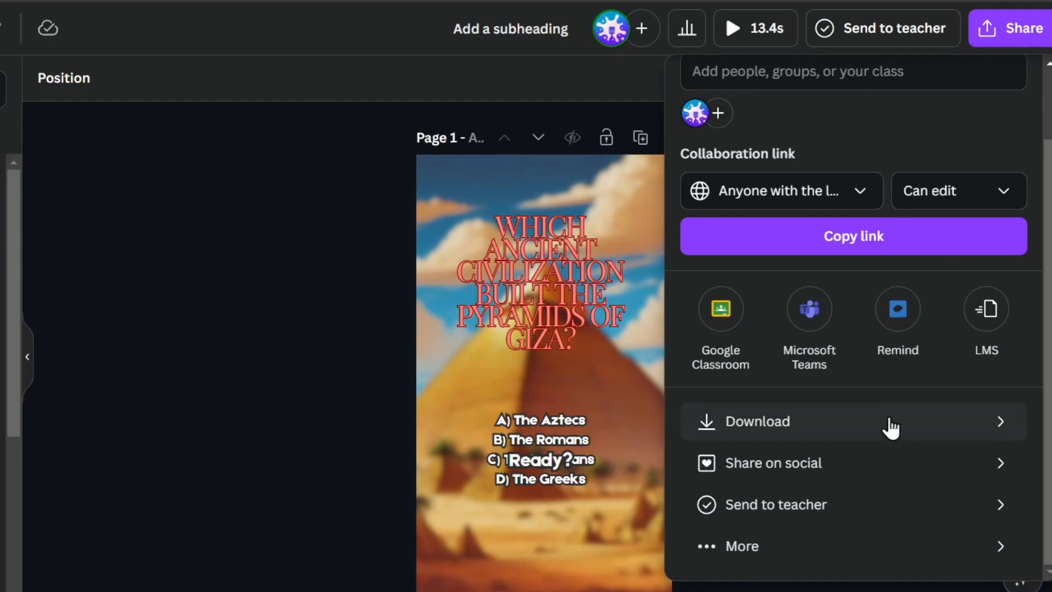
left_click(827, 465)
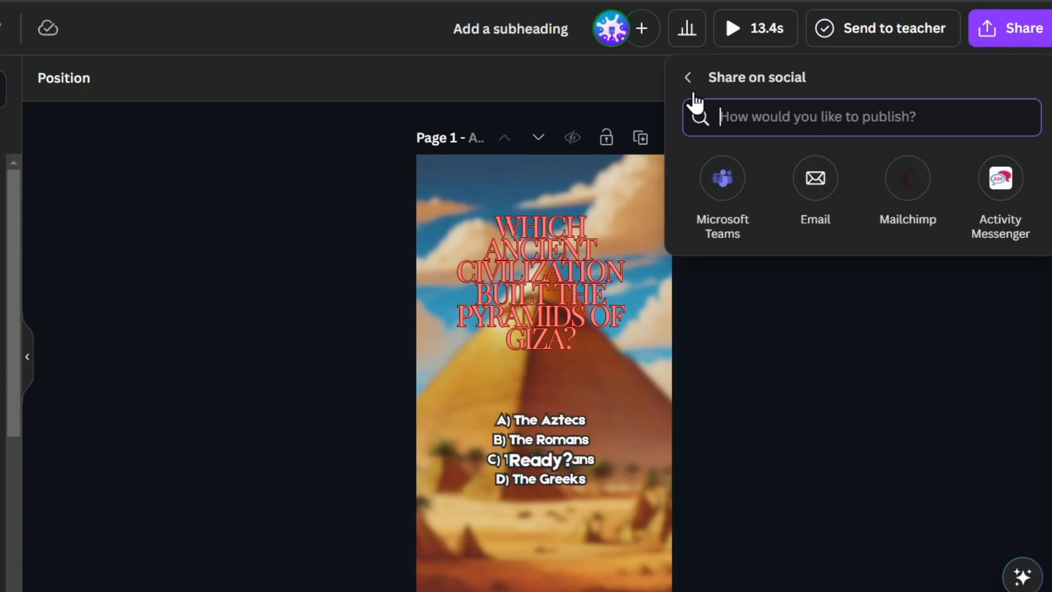
left_click(688, 79)
Scroll through the All options list covering Save, Messaging, Design and More.
scroll(946, 235, "down", 2)
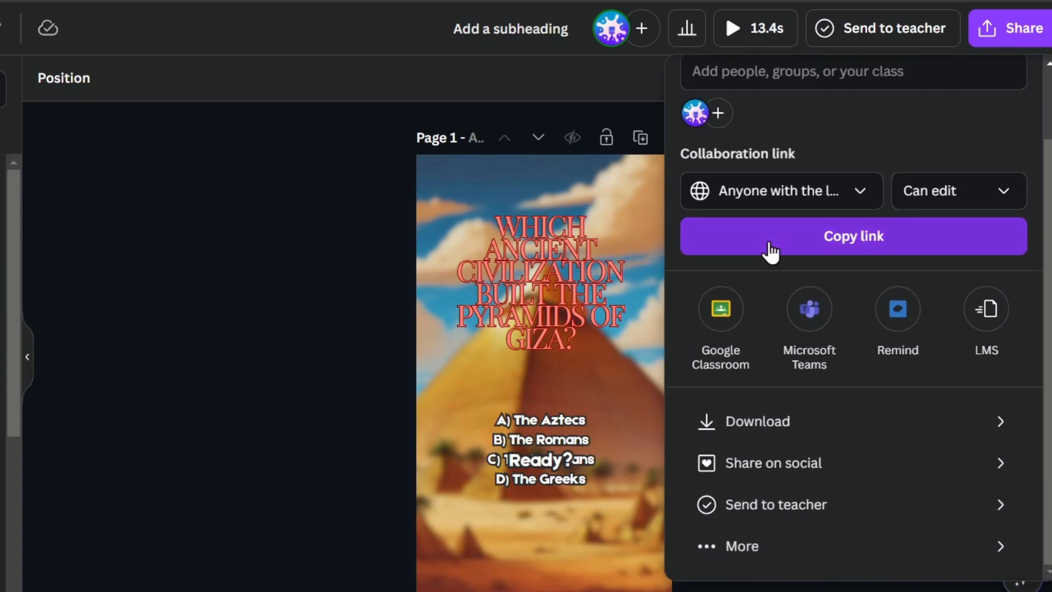
left_click(734, 550)
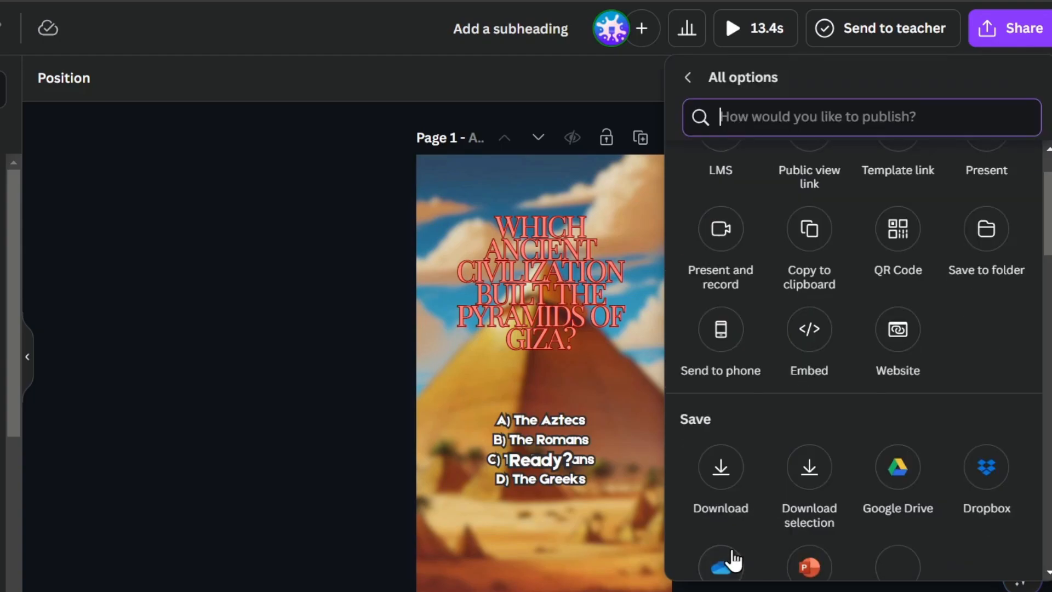
scroll(997, 269, "down", 10)
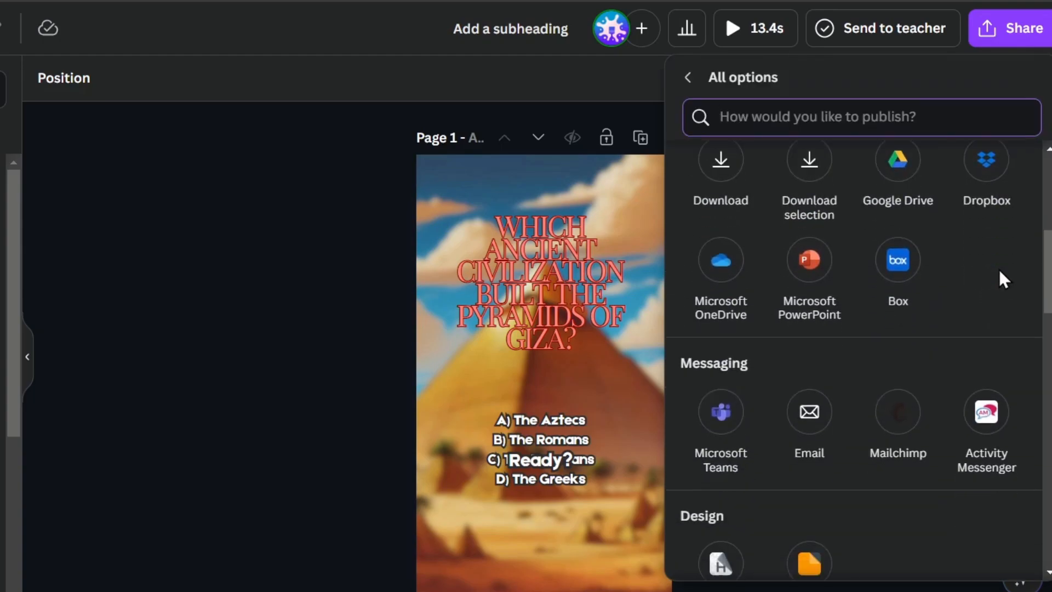
scroll(1001, 290, "down", 15)
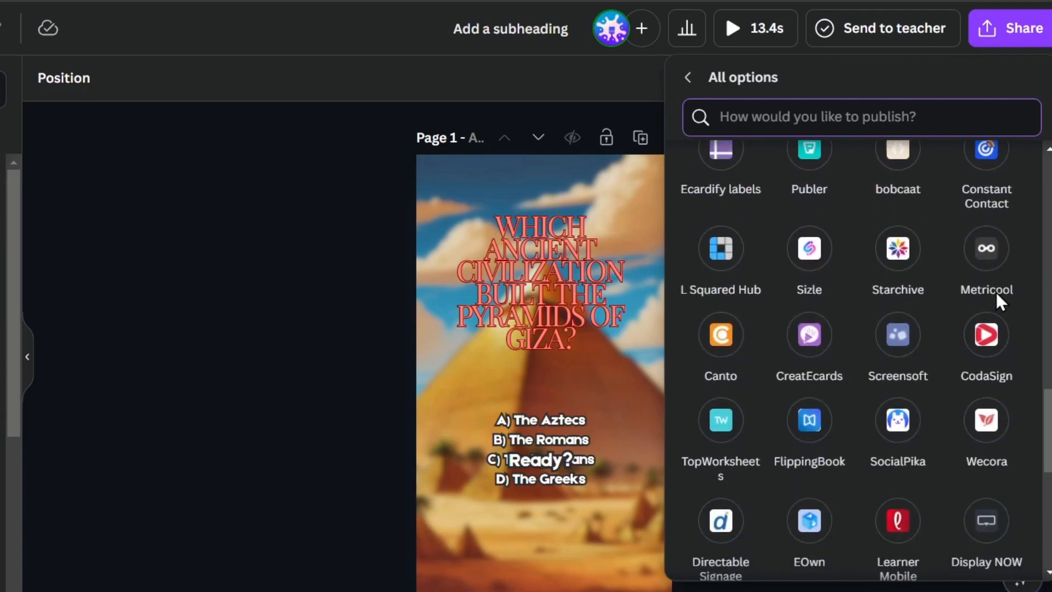
scroll(998, 301, "down", 4)
scroll(991, 308, "up", 12)
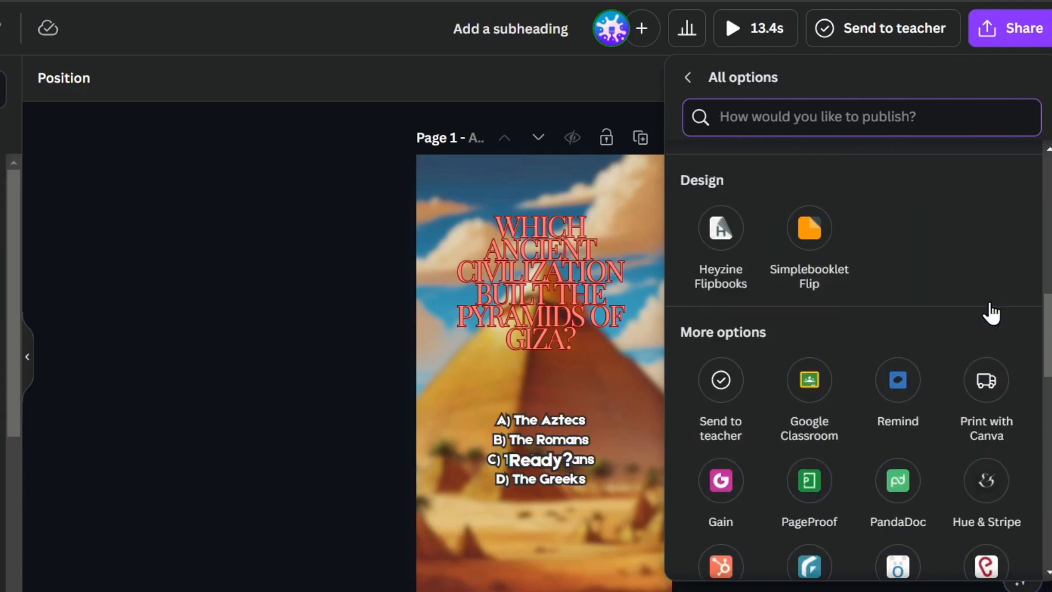
scroll(990, 309, "up", 10)
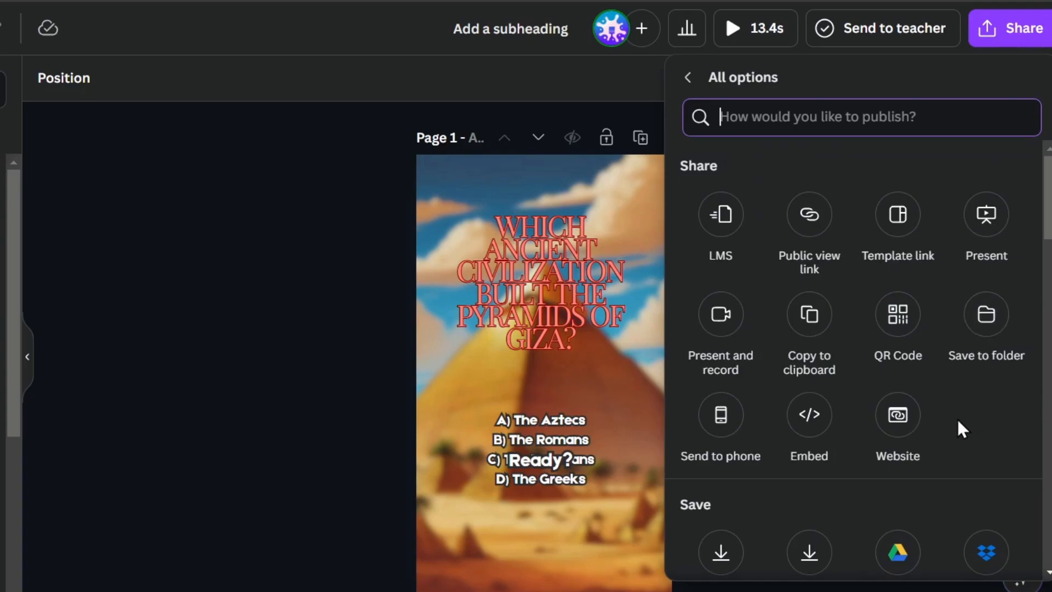
scroll(959, 428, "down", 2)
scroll(959, 429, "down", 15)
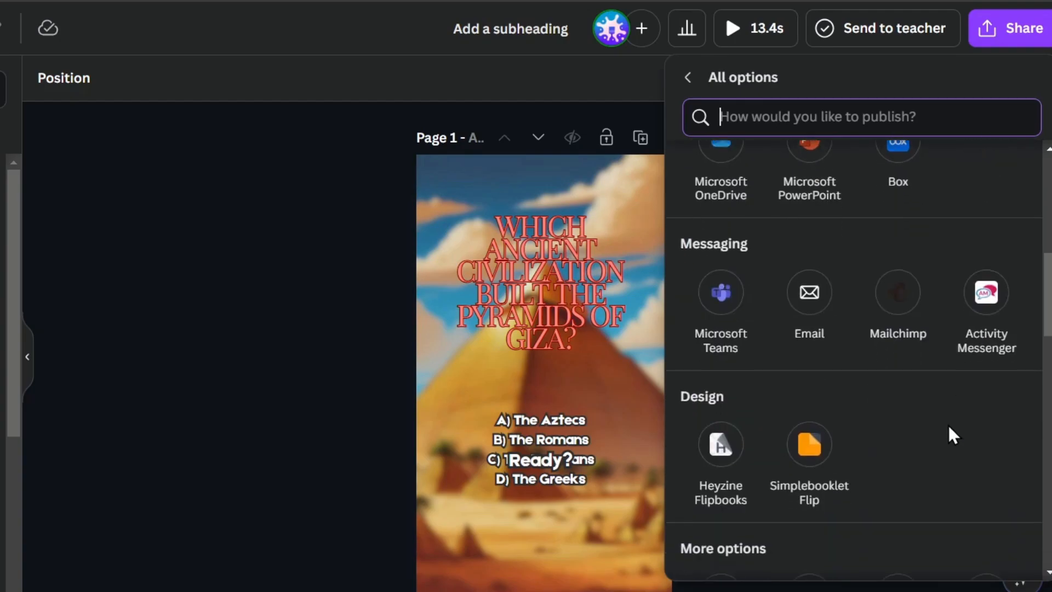
scroll(951, 434, "up", 15)
scroll(951, 435, "down", 20)
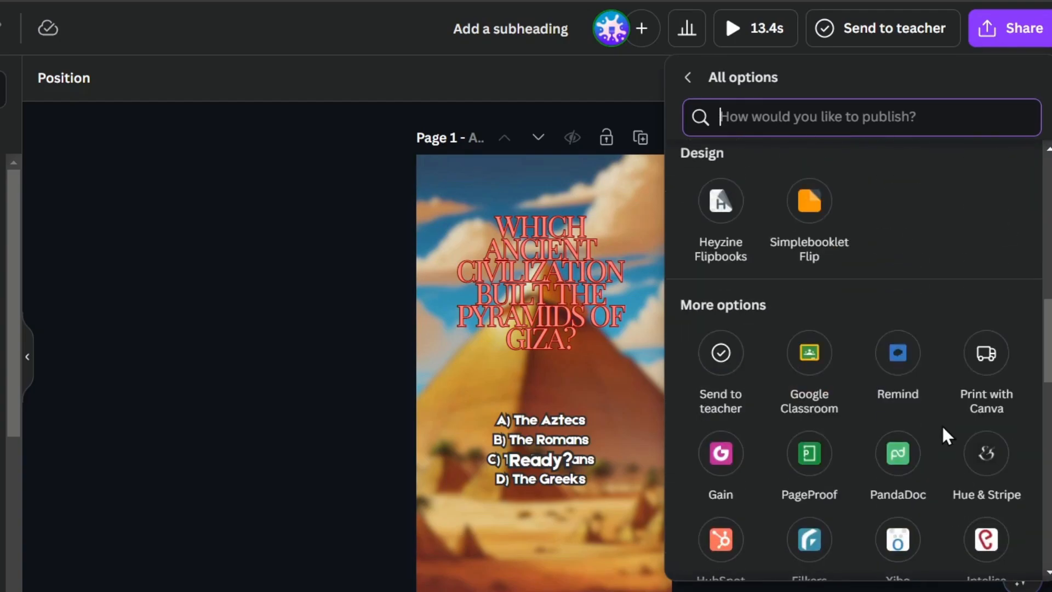
scroll(946, 438, "down", 5)
scroll(946, 437, "up", 15)
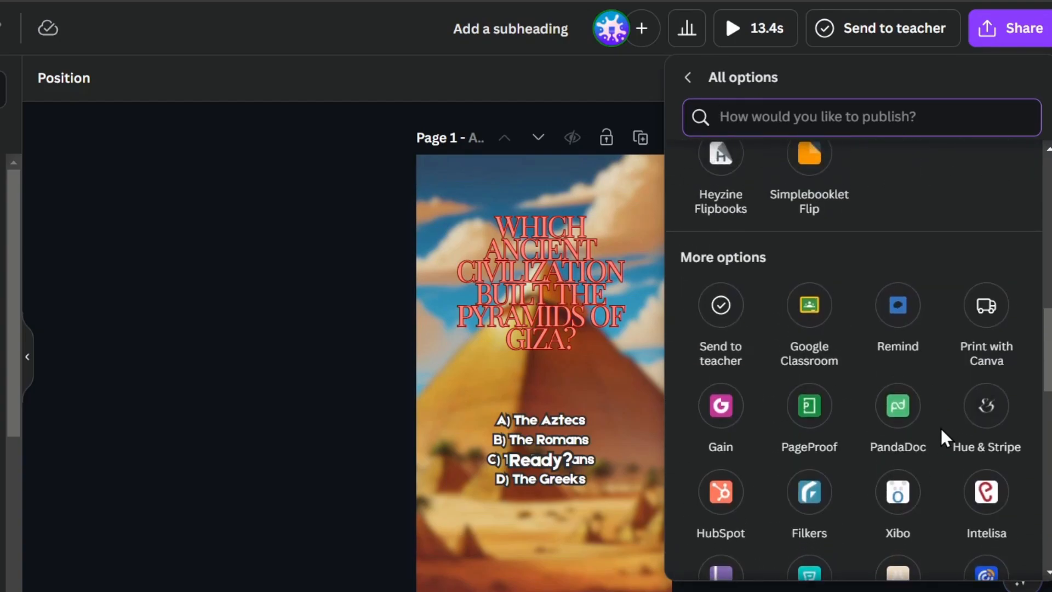
scroll(945, 439, "up", 4)
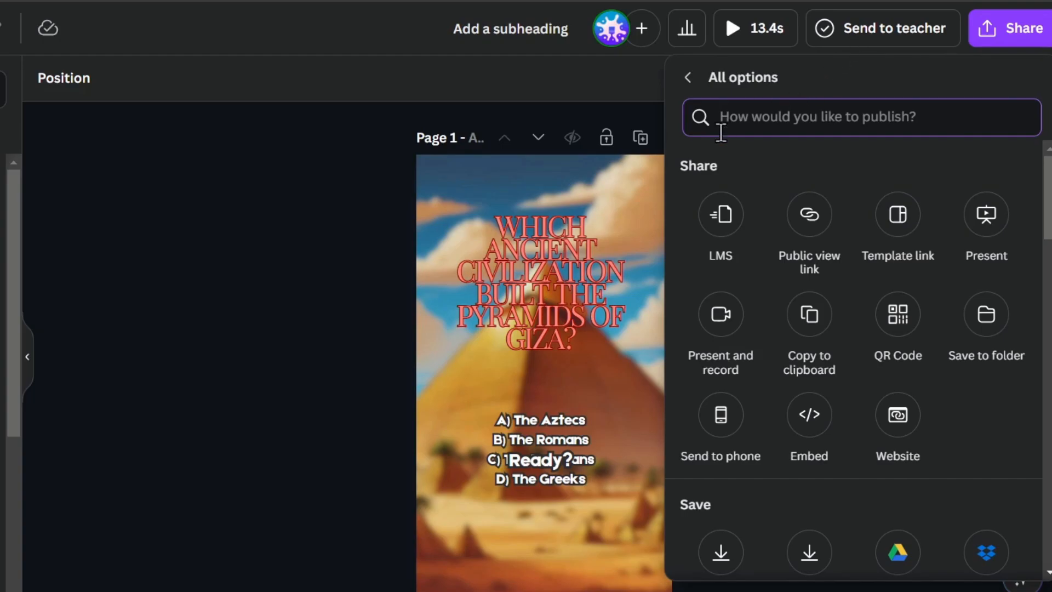
Review the Connected social accounts and Apps connected to Canva sections in account settings.
left_click(690, 81)
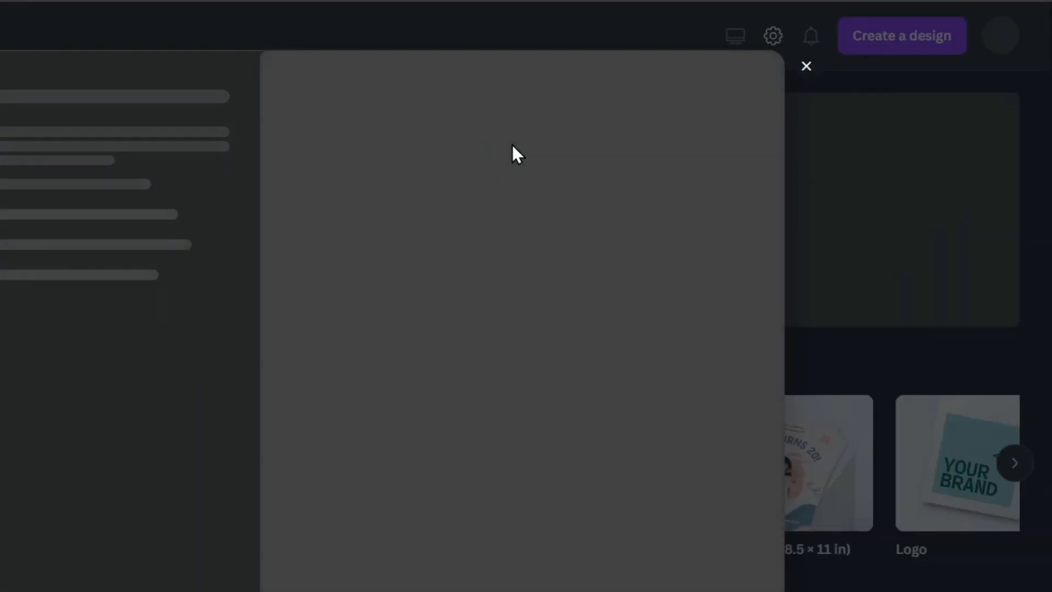
left_click(805, 66)
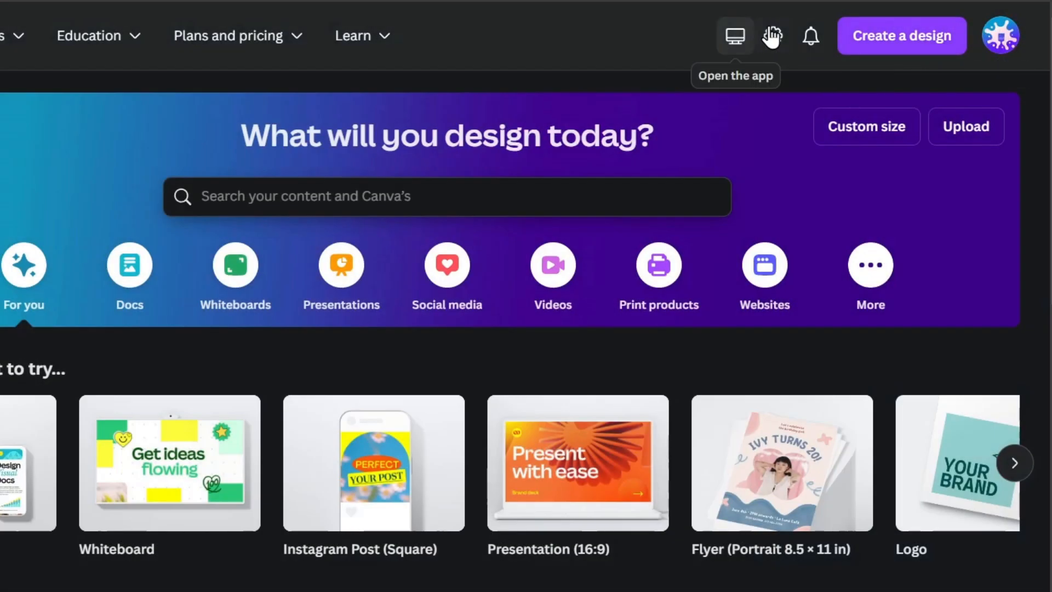
left_click(773, 37)
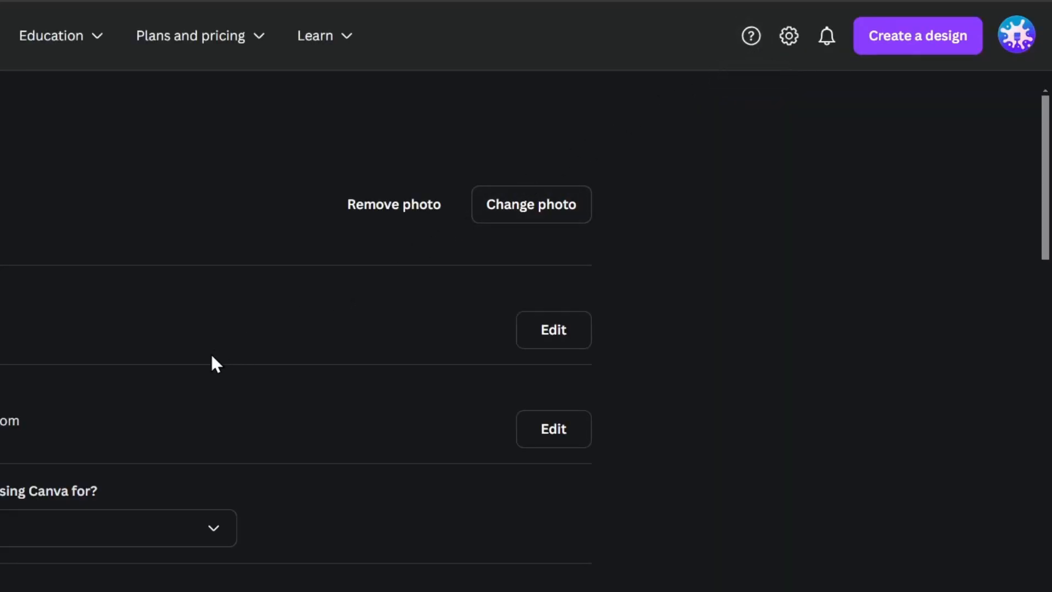
scroll(402, 356, "down", 3)
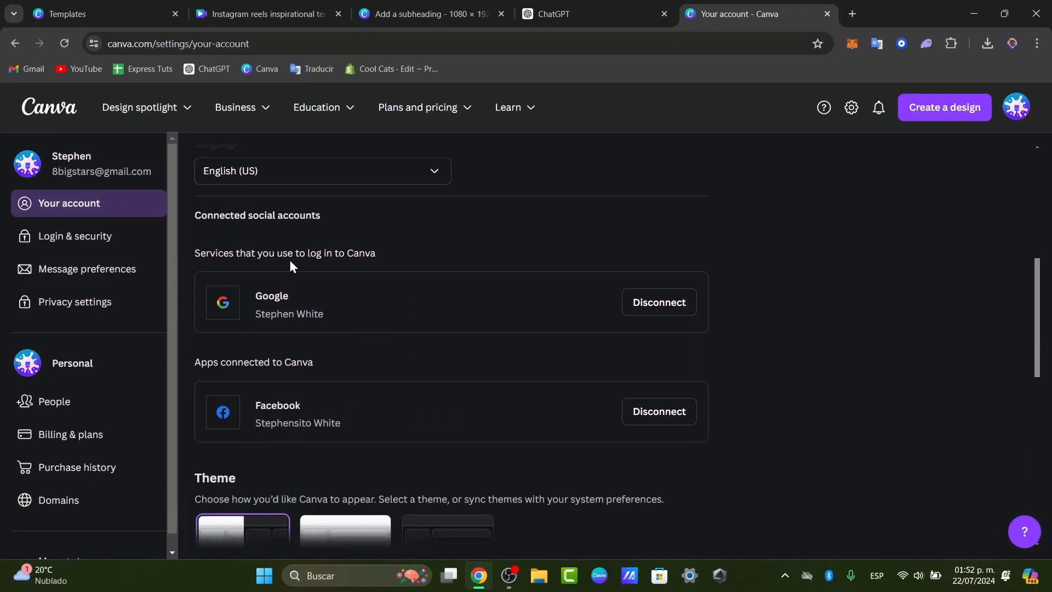
left_click_drag(293, 214, 324, 215)
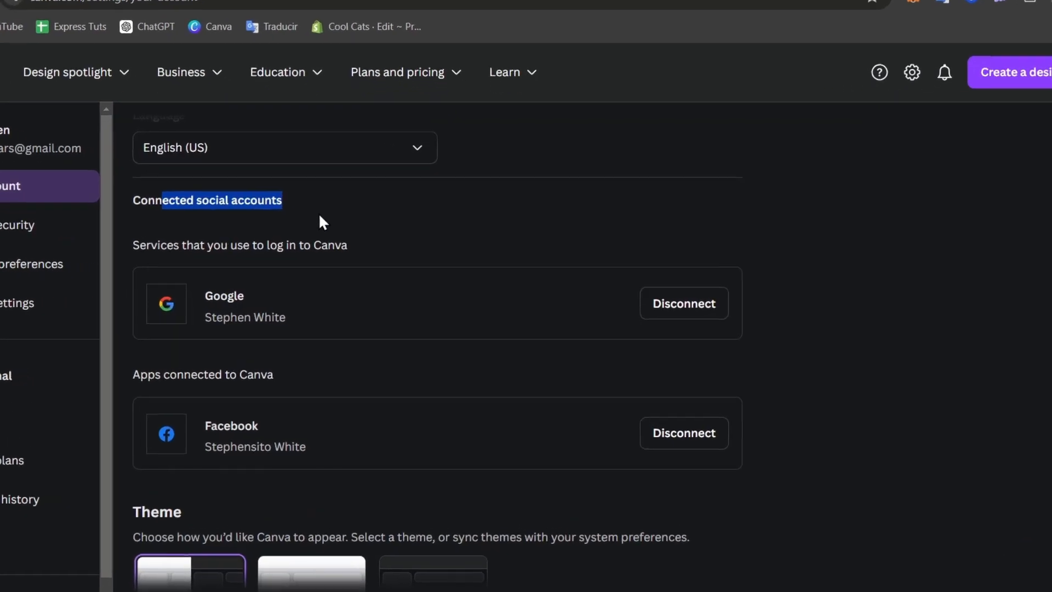
left_click_drag(178, 375, 308, 362)
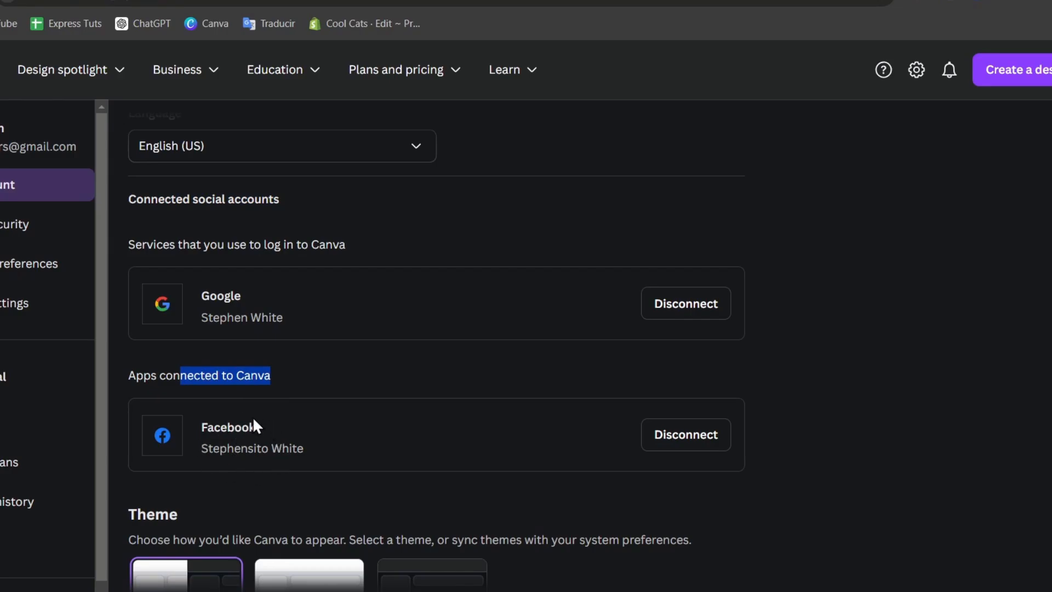
scroll(227, 448, "down", 10)
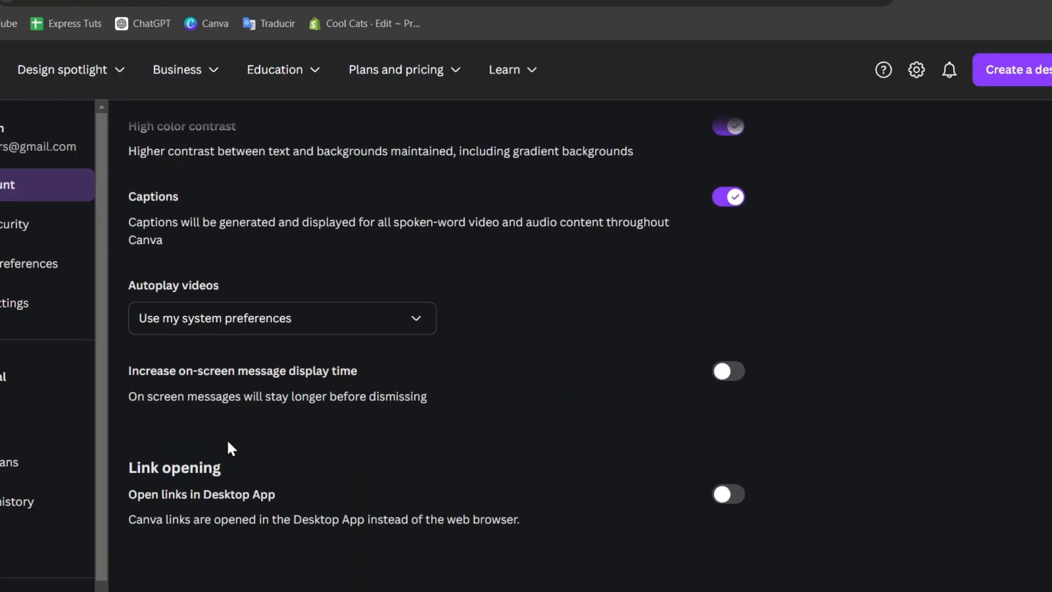
scroll(228, 439, "up", 15)
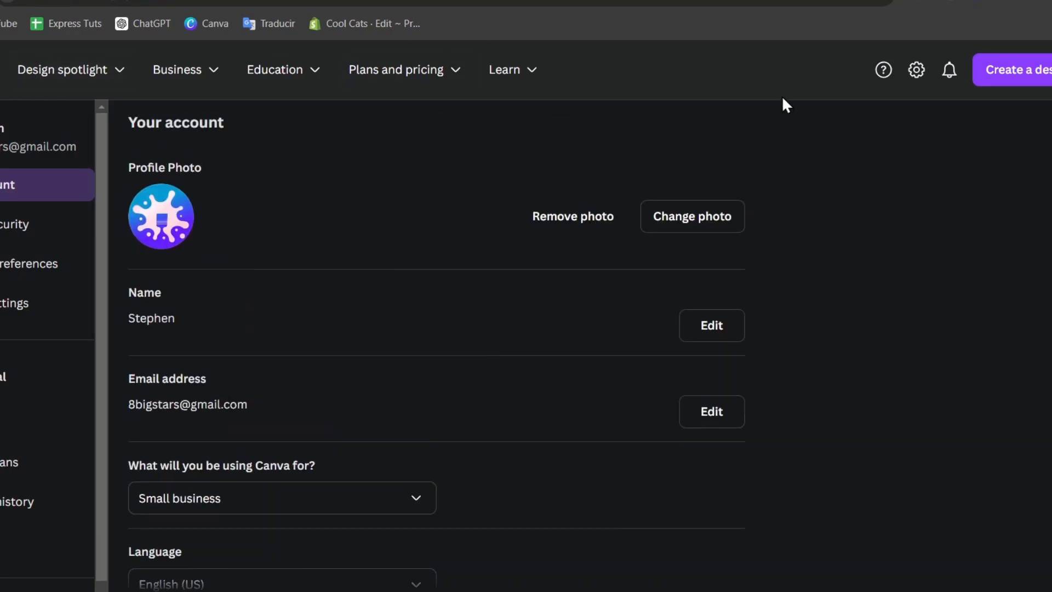
left_click(1014, 70)
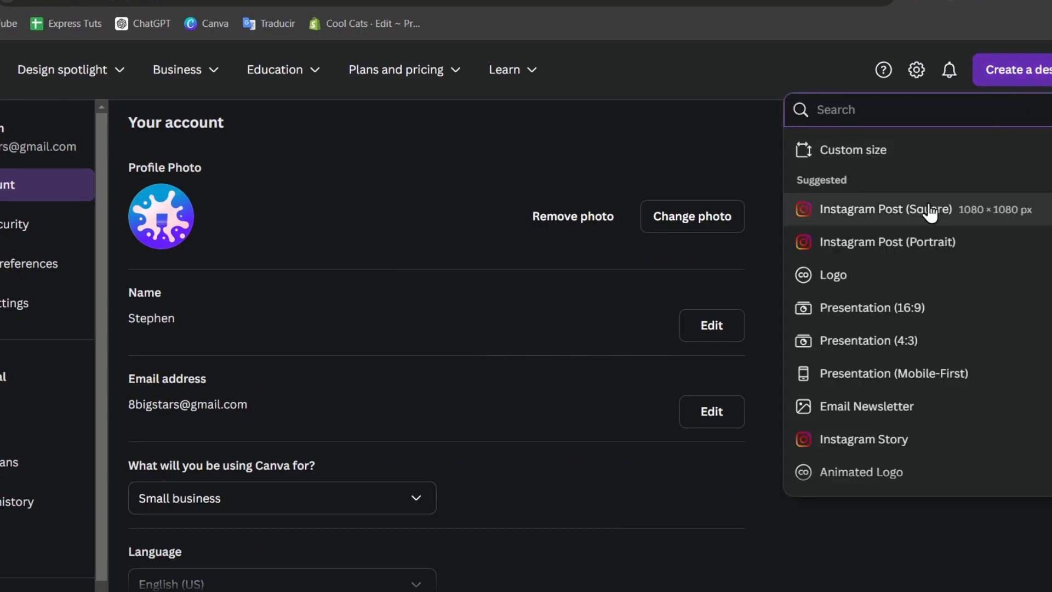
Create a square Instagram Post using the pink 'Thynk Unlimited' Top Playlist template, then open Share.
left_click(927, 225)
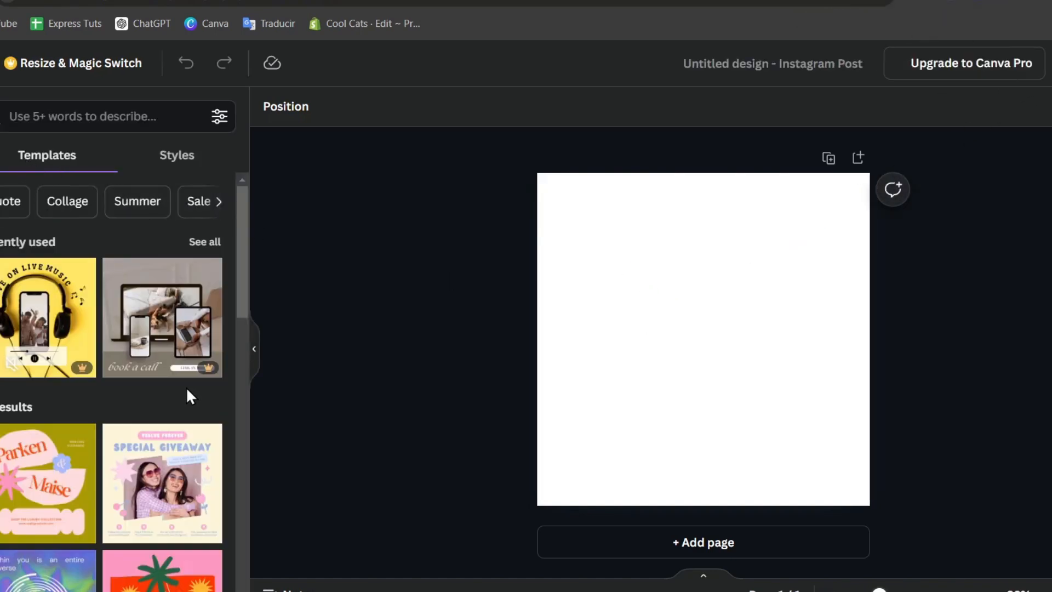
left_click(46, 303)
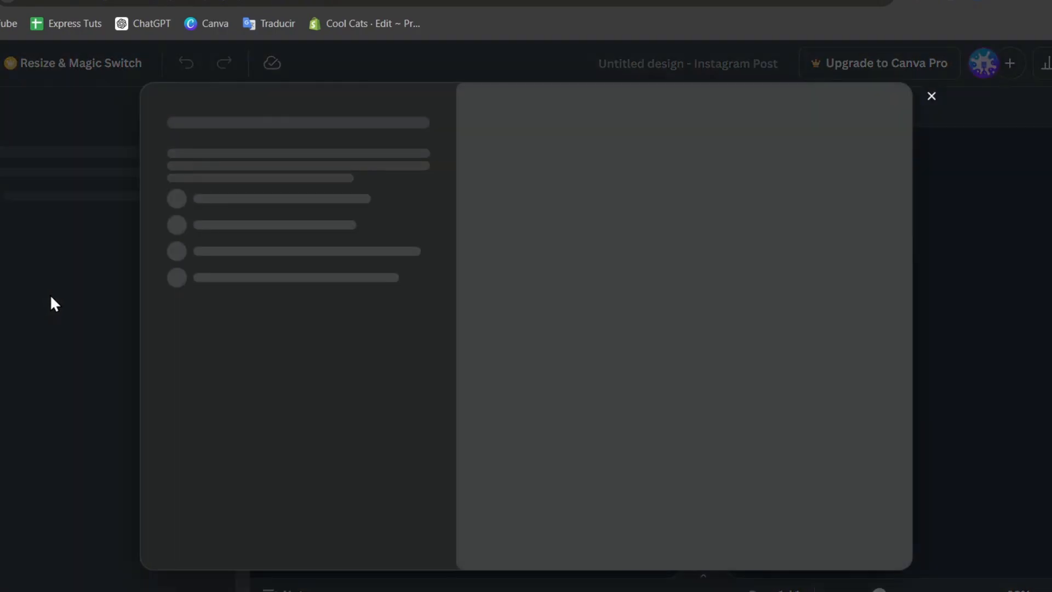
left_click(932, 102)
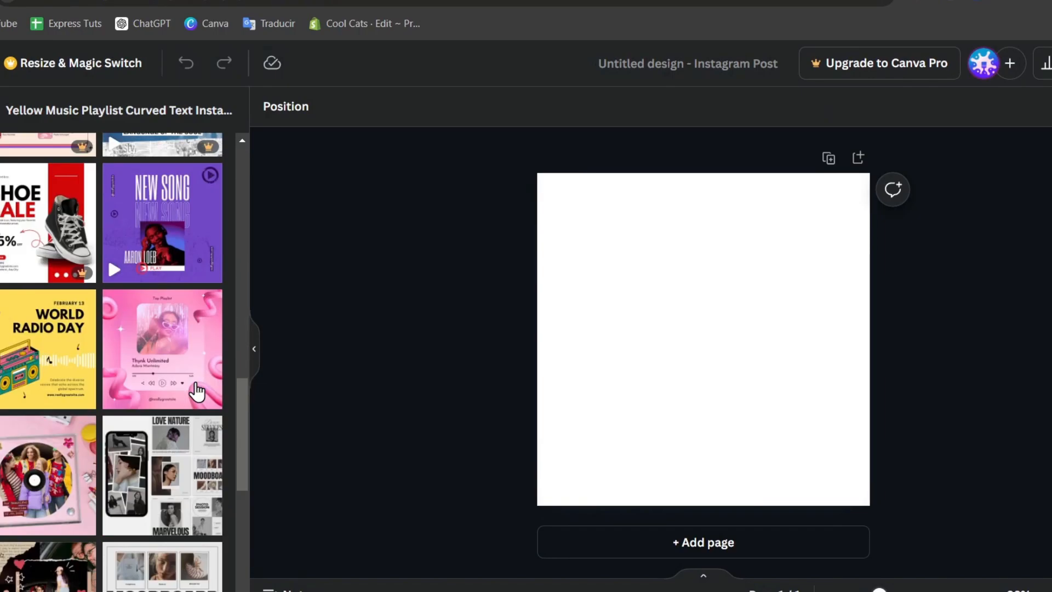
left_click(178, 369)
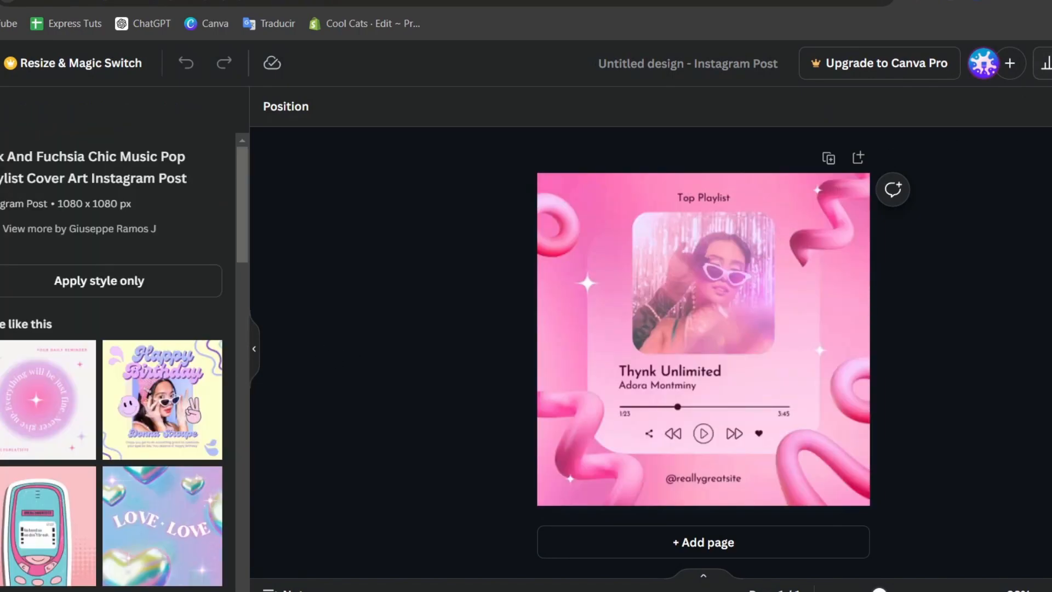
left_click(1050, 63)
scroll(1020, 214, "down", 2)
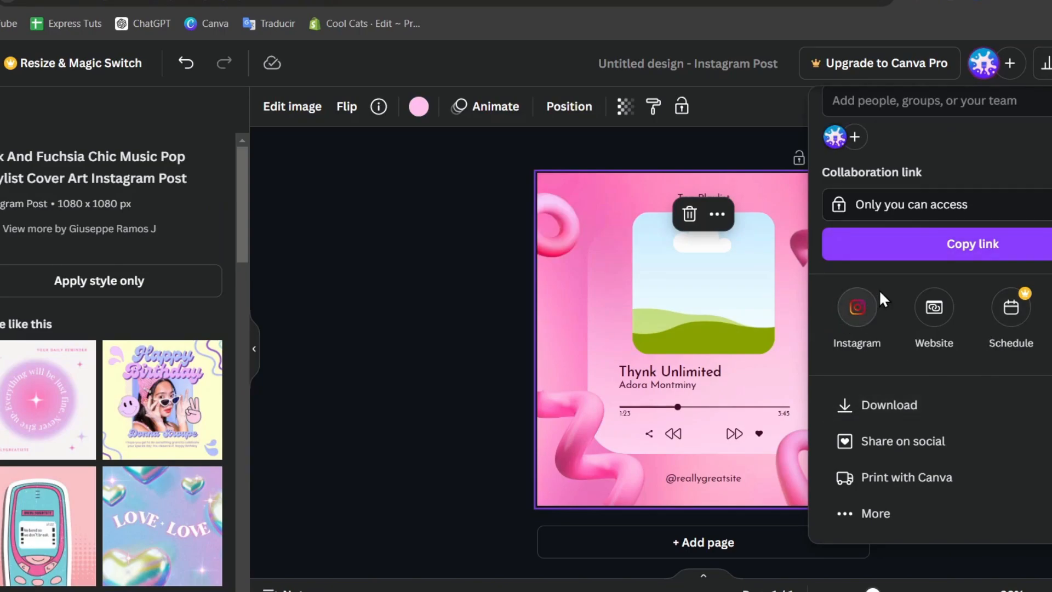
Connect an Instagram Business account through Facebook so the post can be scheduled from desktop.
left_click(943, 441)
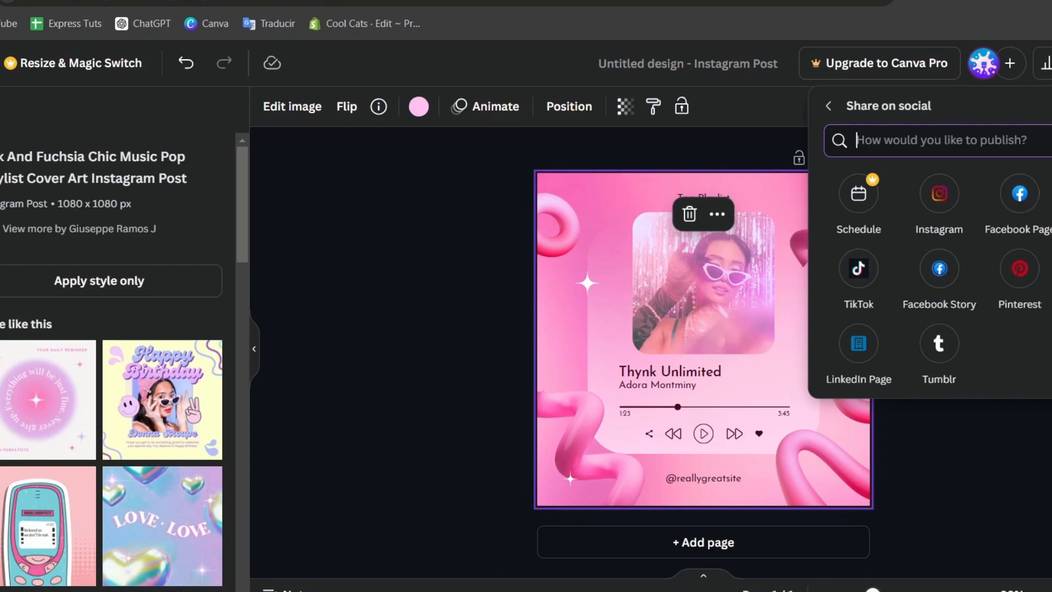
left_click(939, 193)
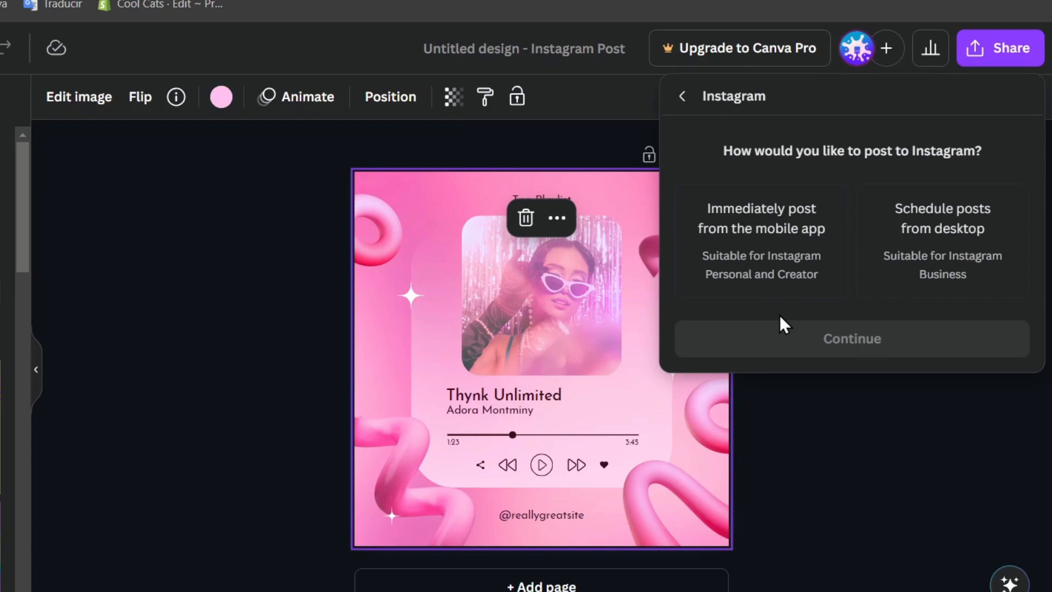
left_click(975, 255)
left_click(958, 341)
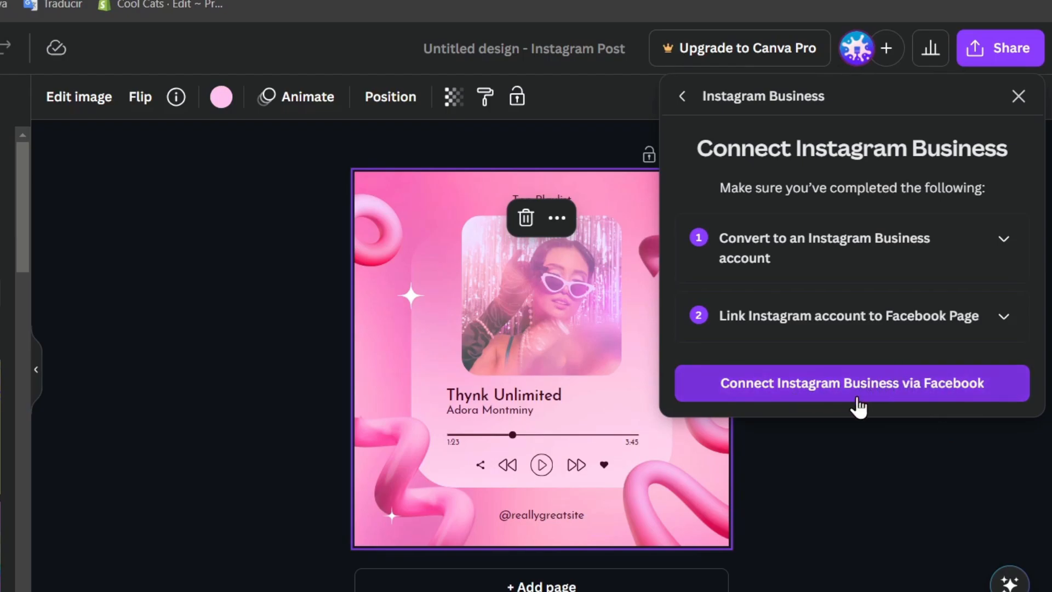
left_click(950, 403)
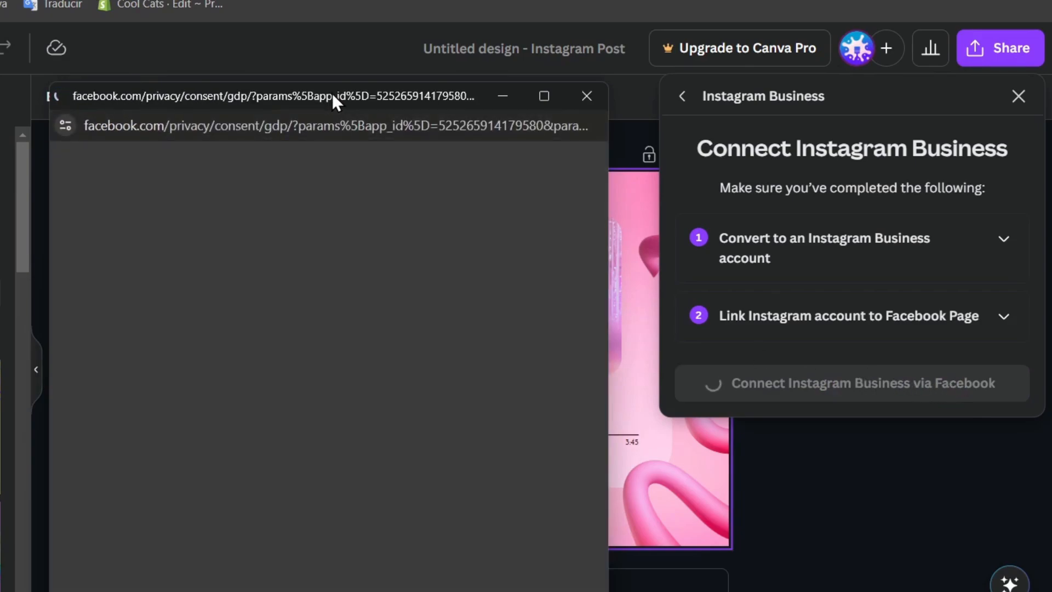
left_click_drag(332, 95, 353, 41)
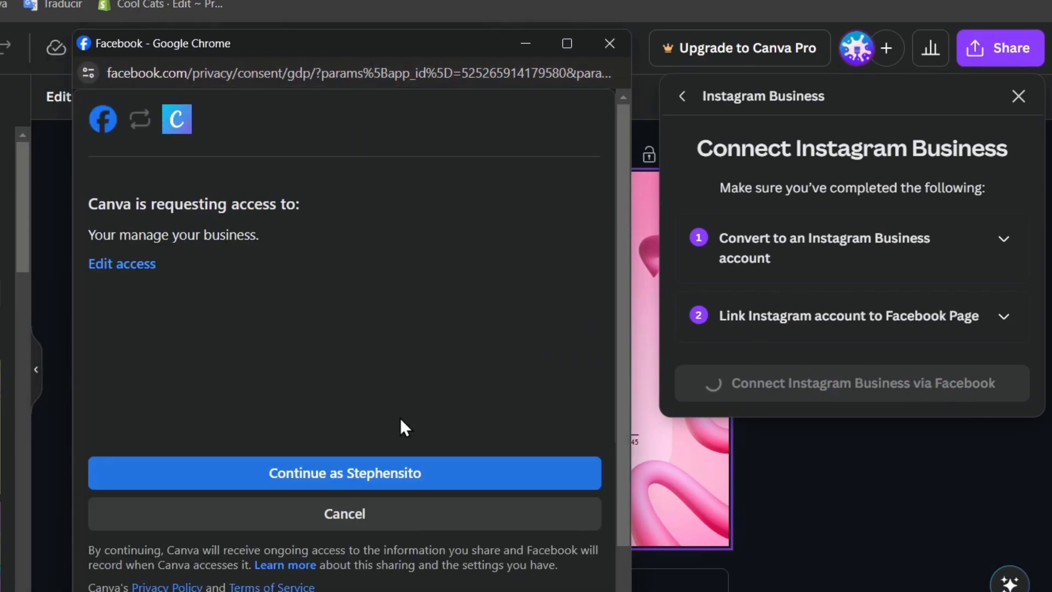
left_click(404, 470)
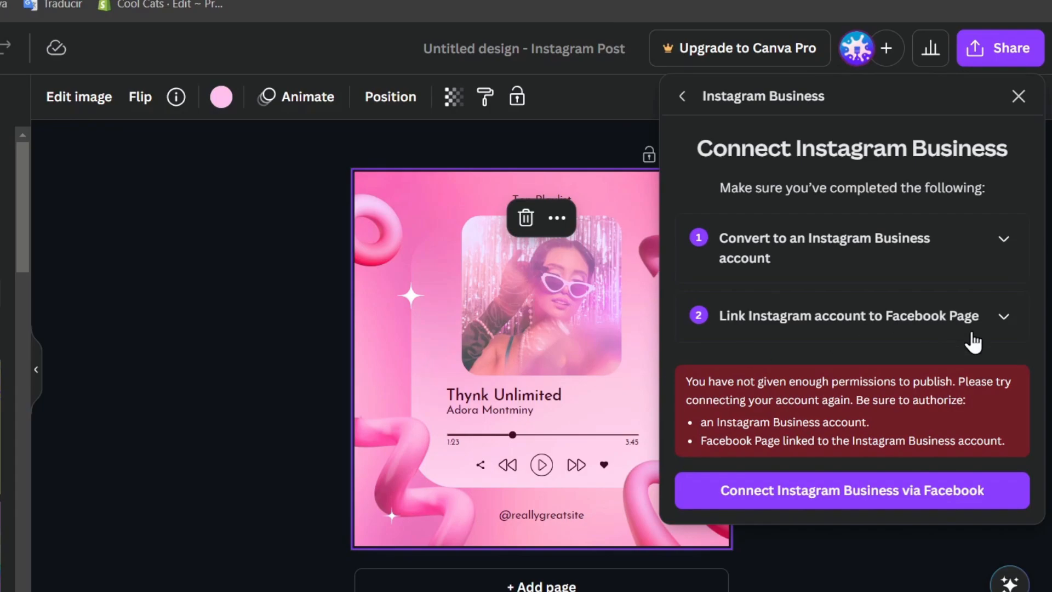
left_click(893, 498)
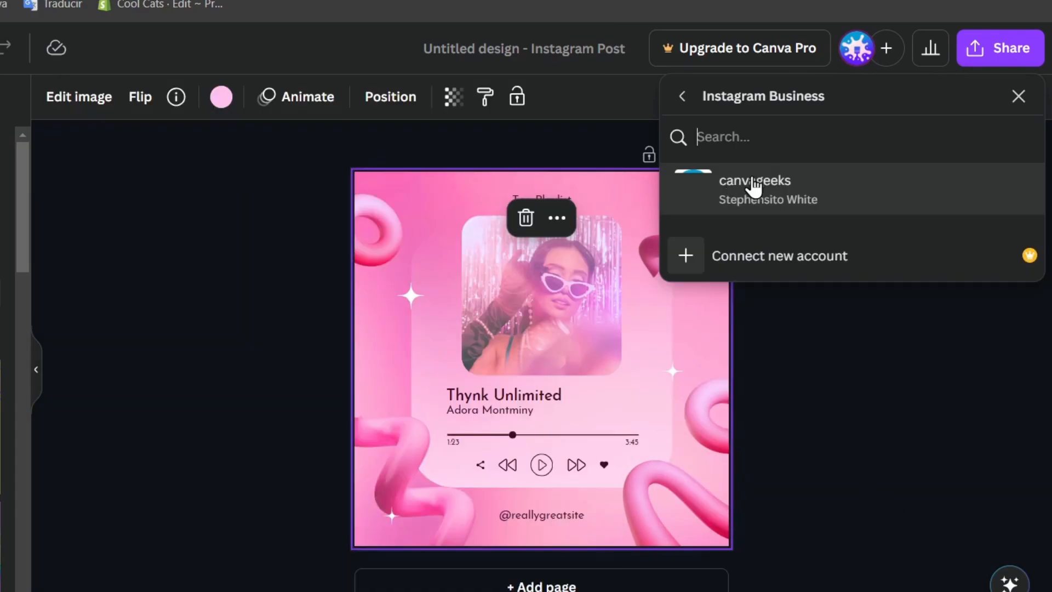
Pick the connected Instagram account and write the caption 'Listen now!' with #canva #canvatutorials hashtags.
left_click(864, 199)
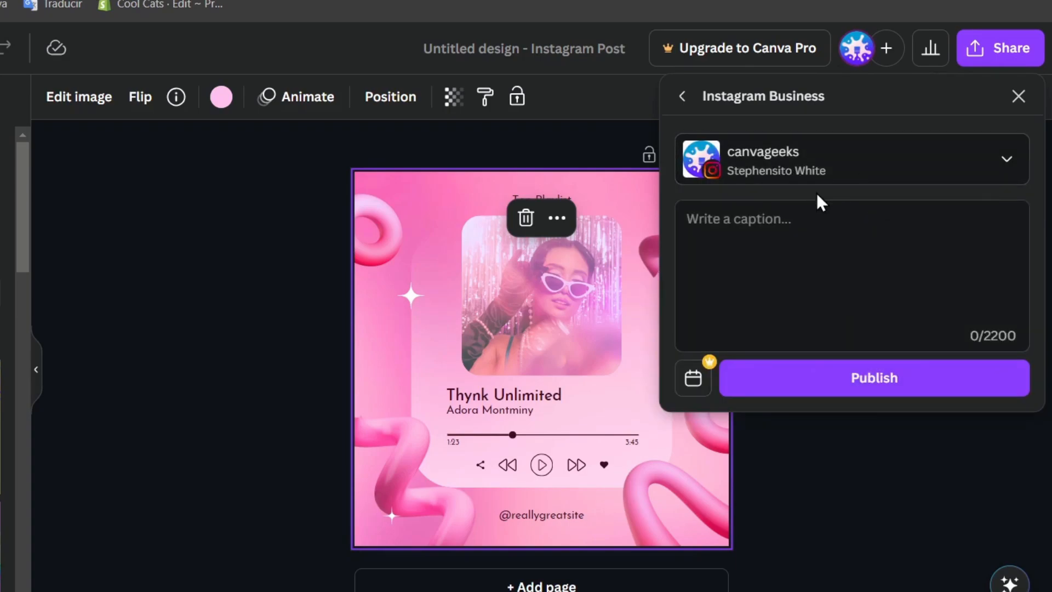
left_click(848, 225)
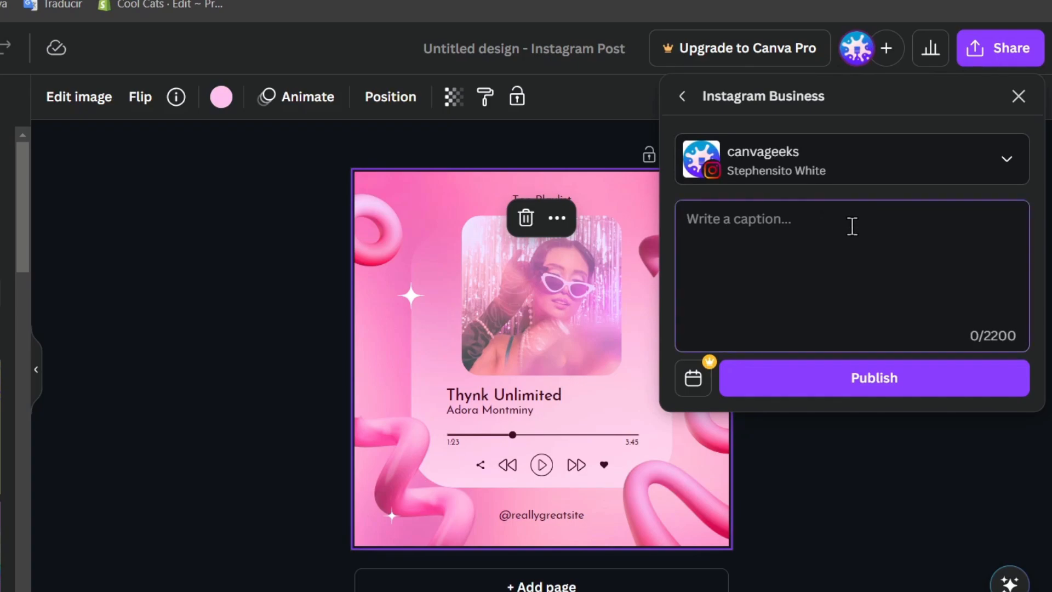
type("Listen now!")
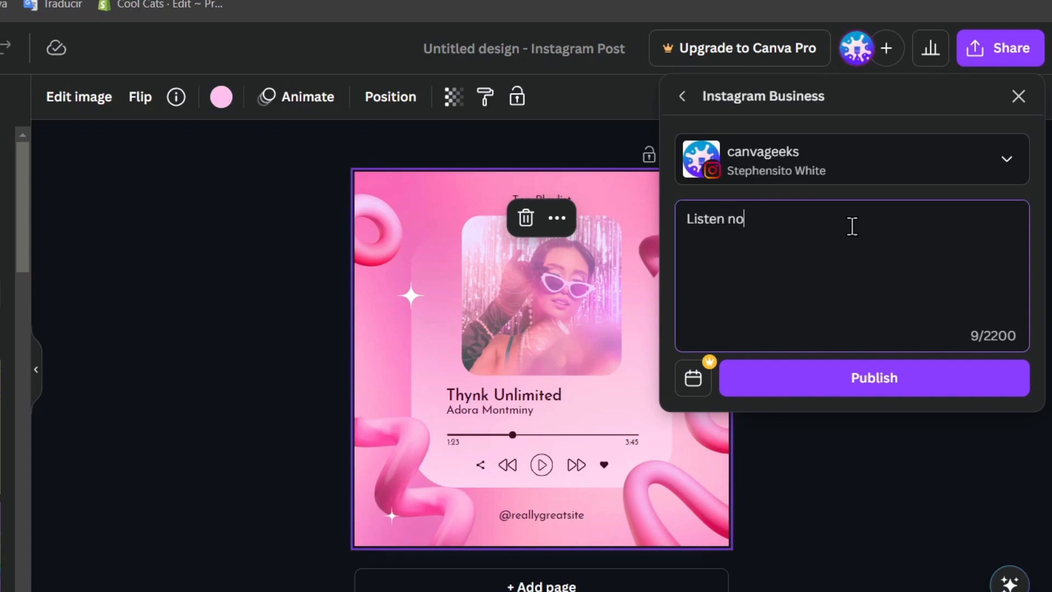
key("Return")
type("$adora")
key("BackSpace")
key("BackSpace")
key("BackSpace")
key("BackSpace")
type("#canv")
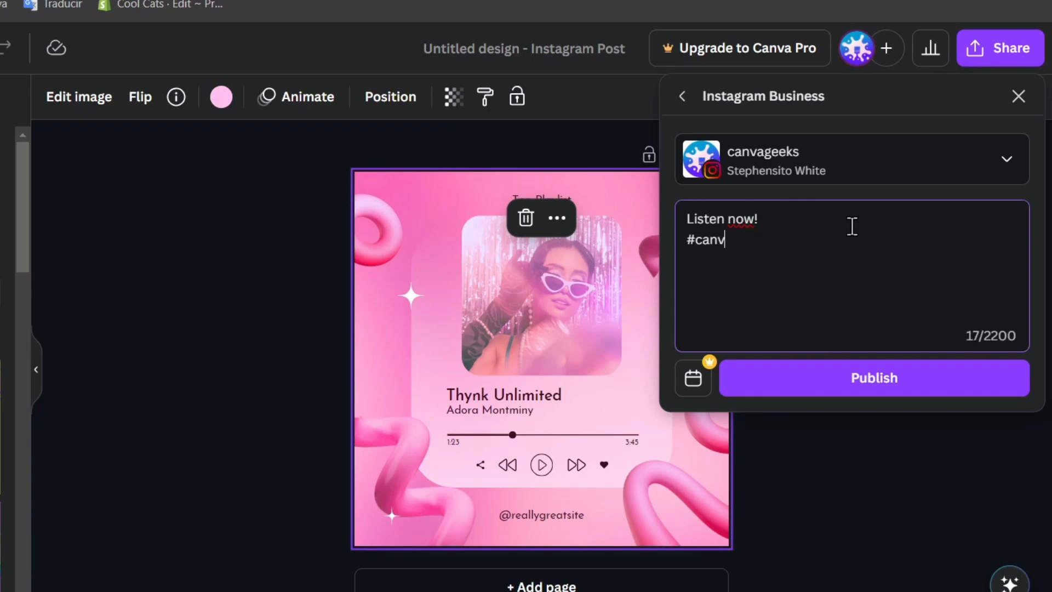
type("a #canv")
key("BackSpace")
type("nvatuti")
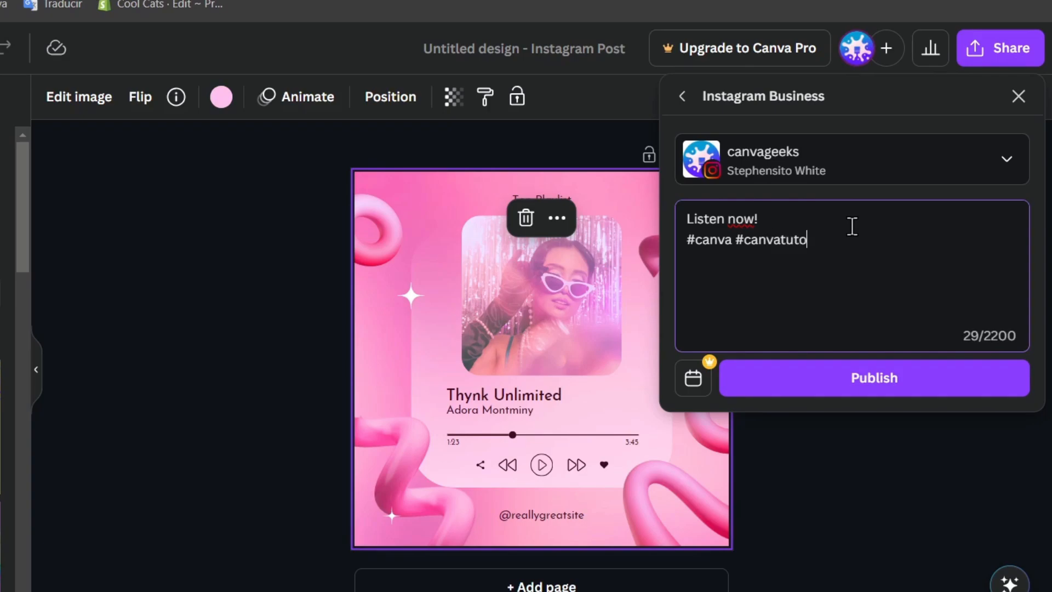
type("rials")
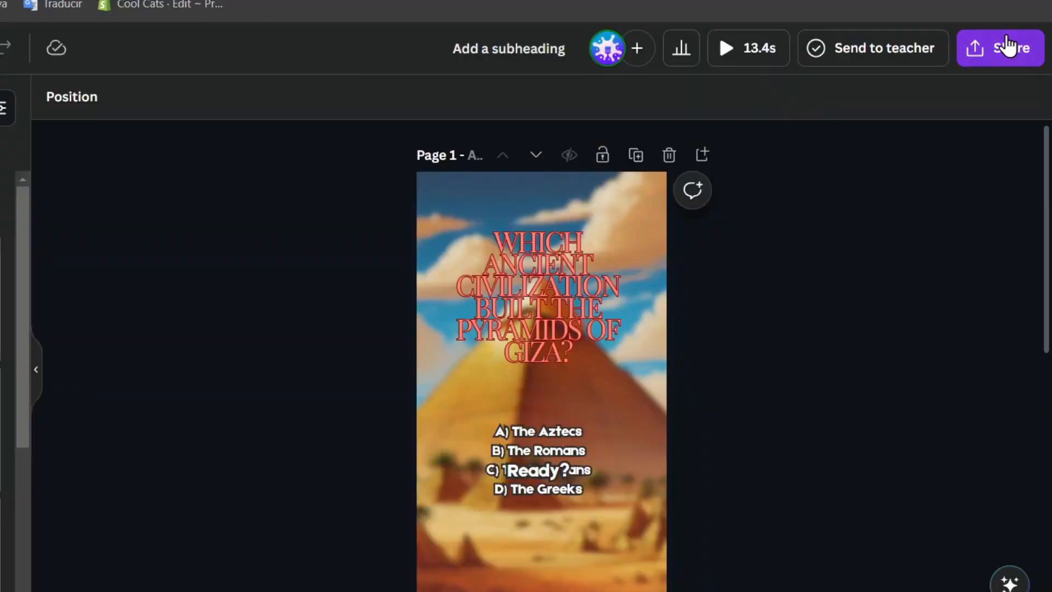
On the Giza design, look at the Share on social options, close the panel, and list AI-powered apps.
left_click(1003, 47)
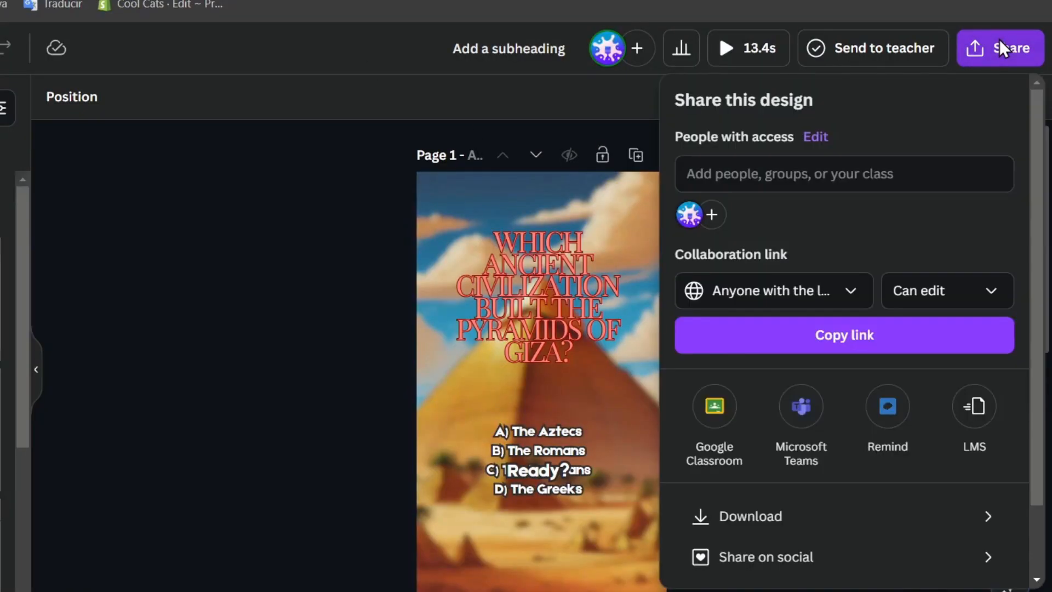
scroll(814, 484, "down", 2)
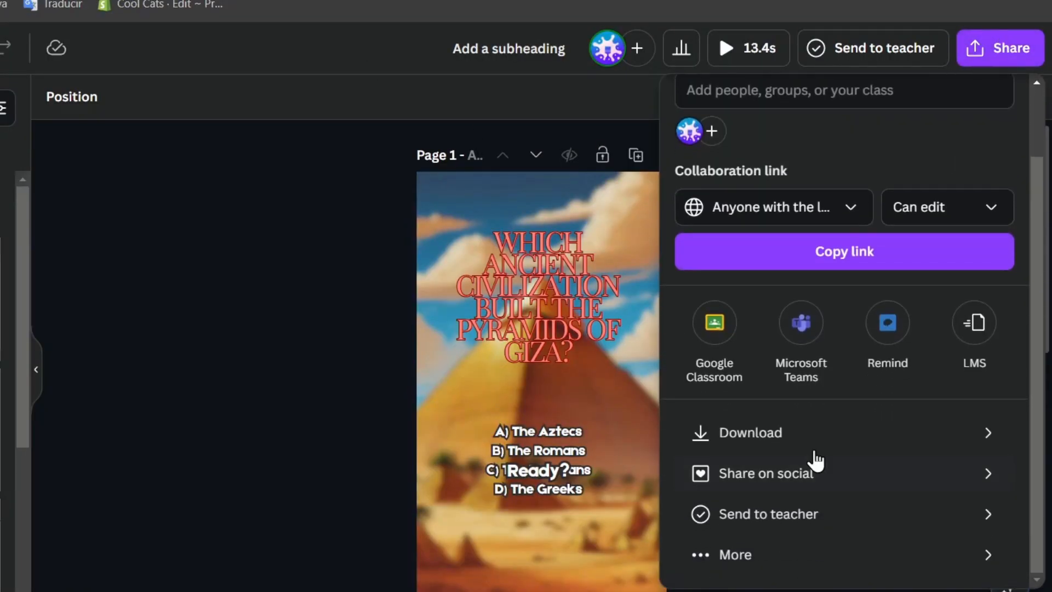
left_click(816, 476)
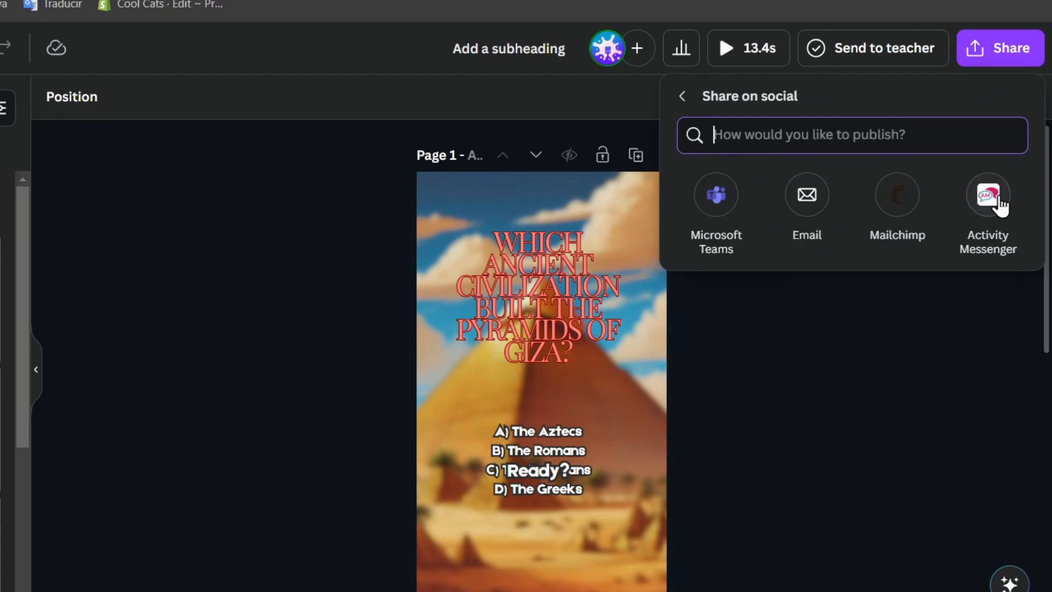
left_click(693, 91)
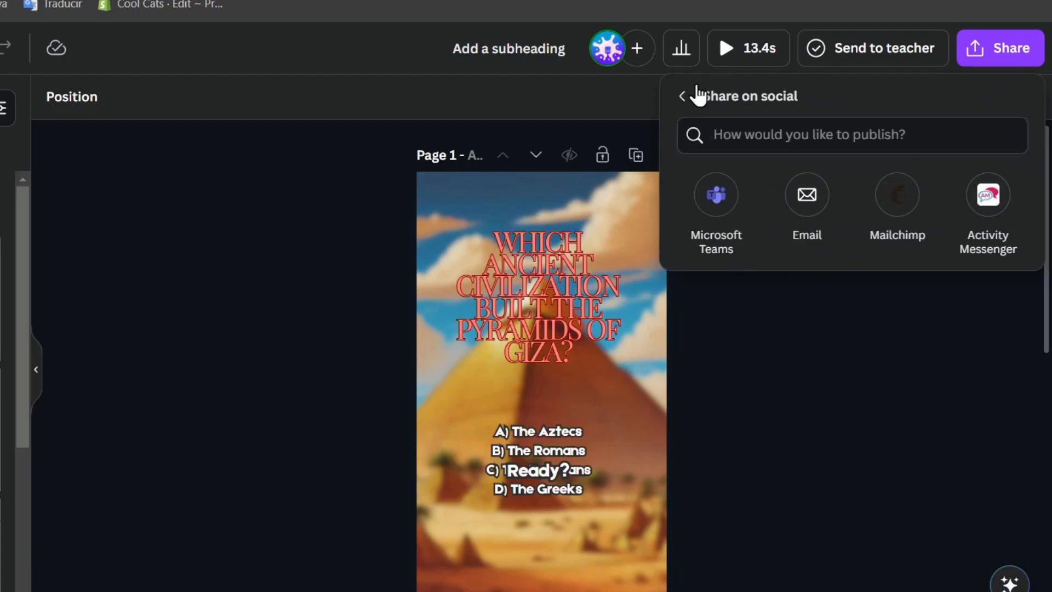
left_click(683, 96)
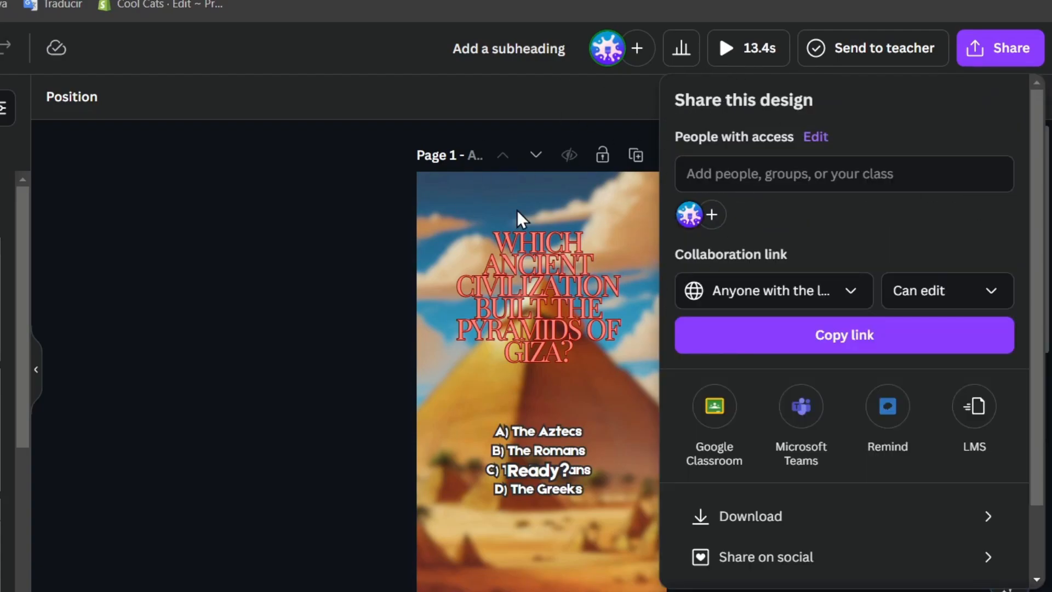
left_click(392, 357)
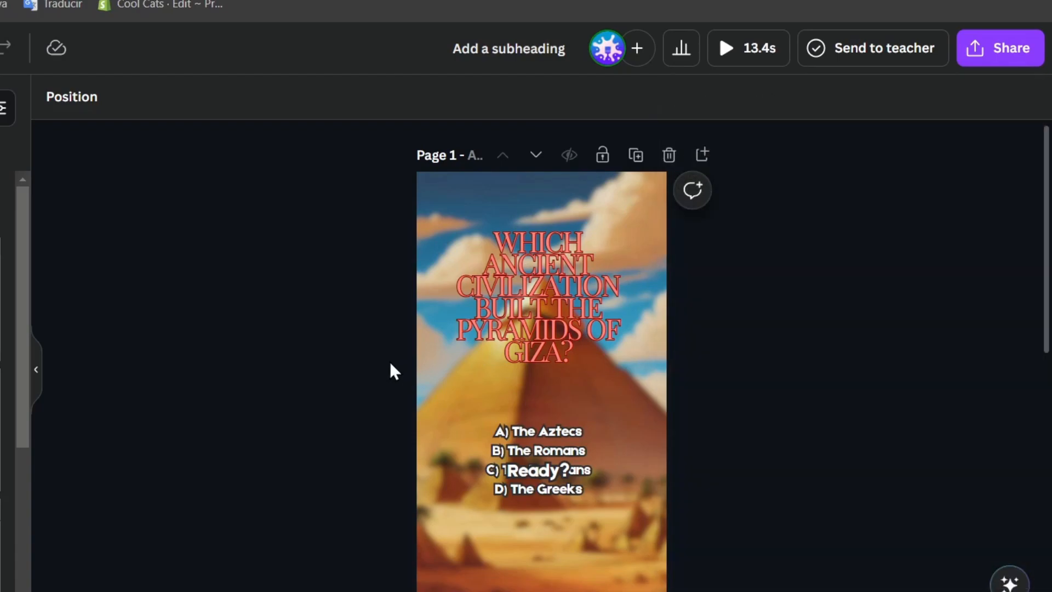
scroll(630, 370, "down", 10)
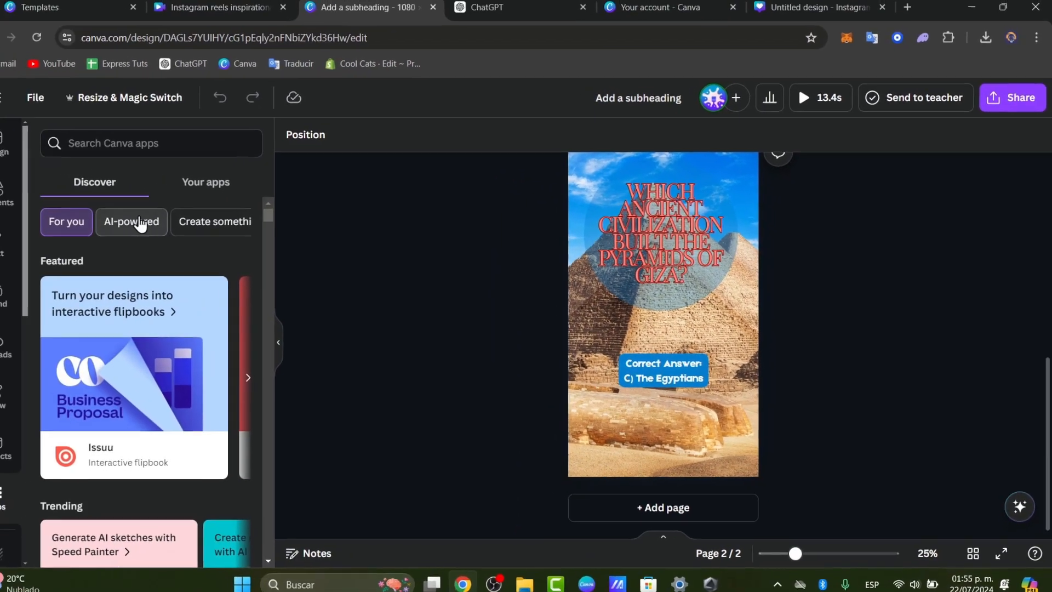
left_click(164, 222)
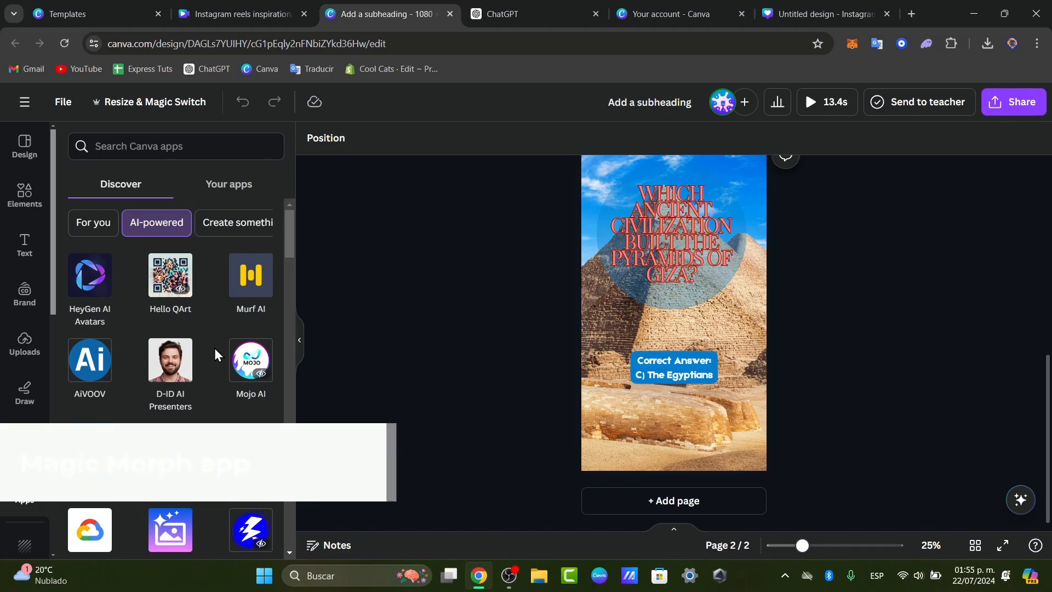
Scroll the AI-powered apps down to Magic Morph and launch it.
scroll(216, 355, "down", 2)
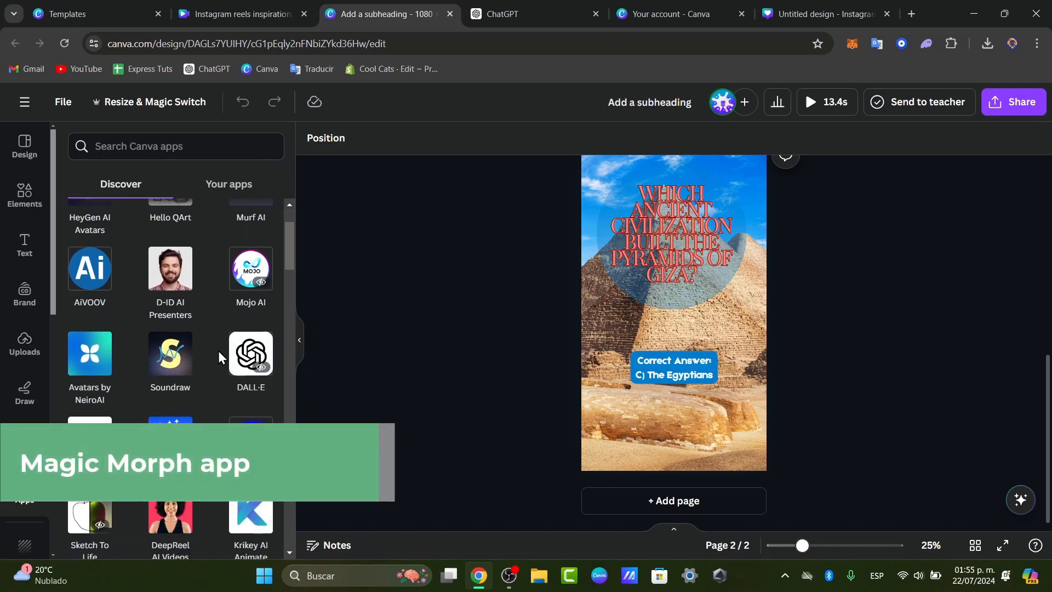
scroll(221, 357, "down", 3)
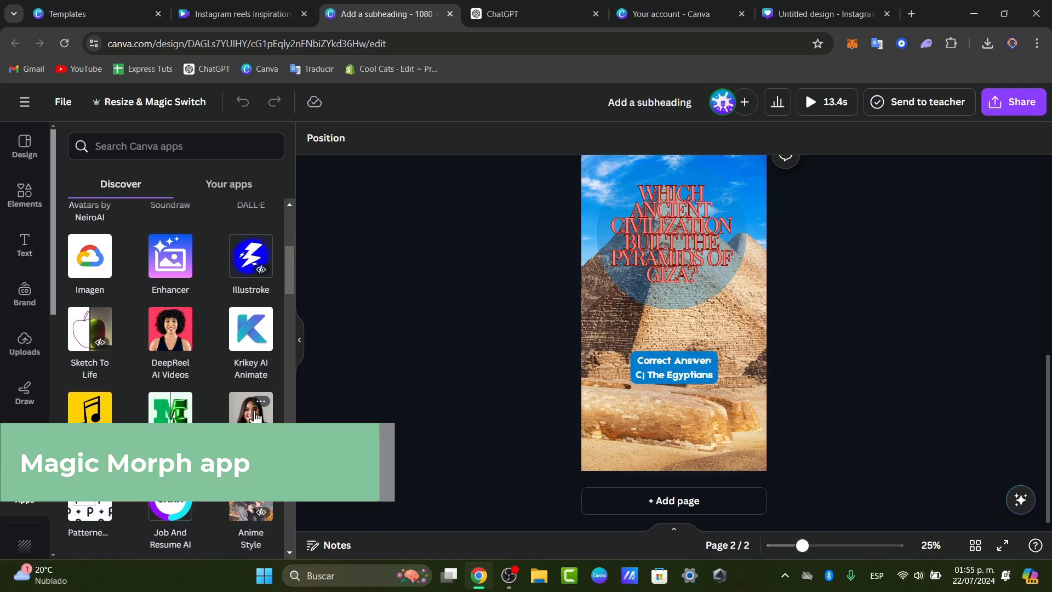
scroll(257, 417, "down", 1)
scroll(257, 417, "down", 2)
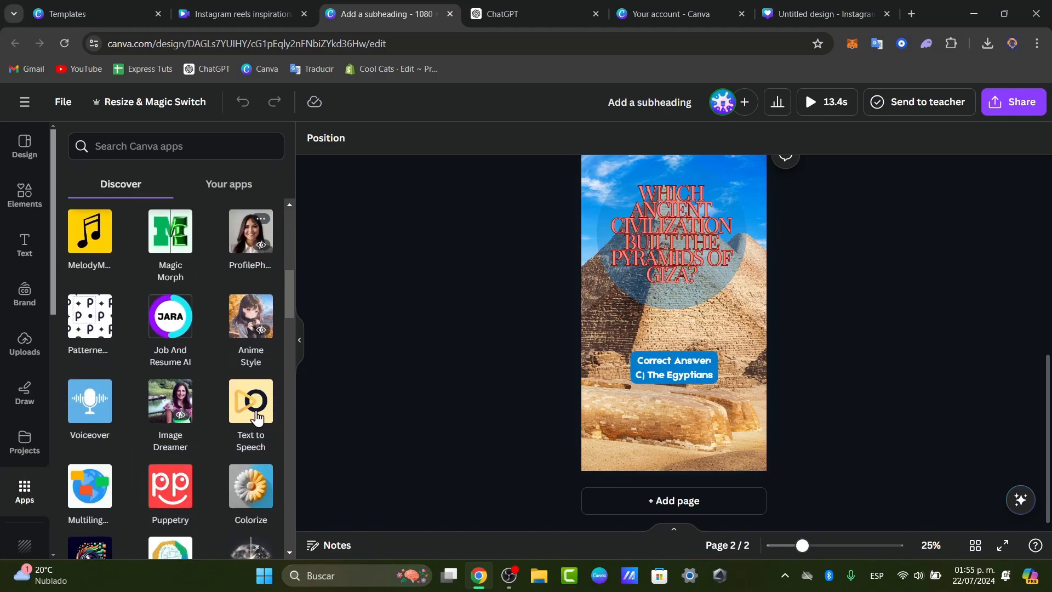
left_click(167, 246)
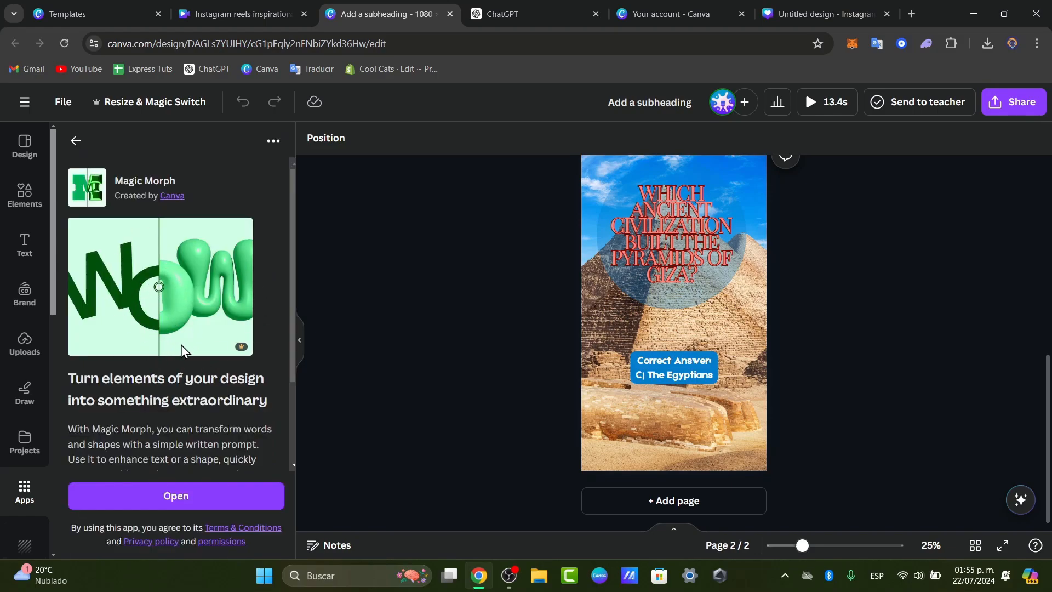
scroll(215, 398, "down", 2)
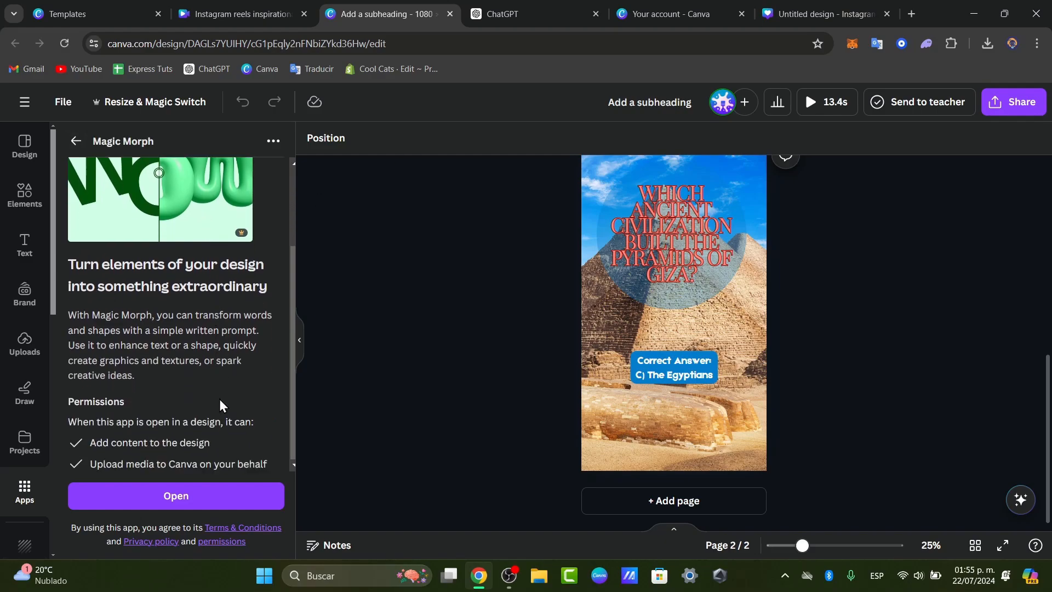
left_click(240, 497)
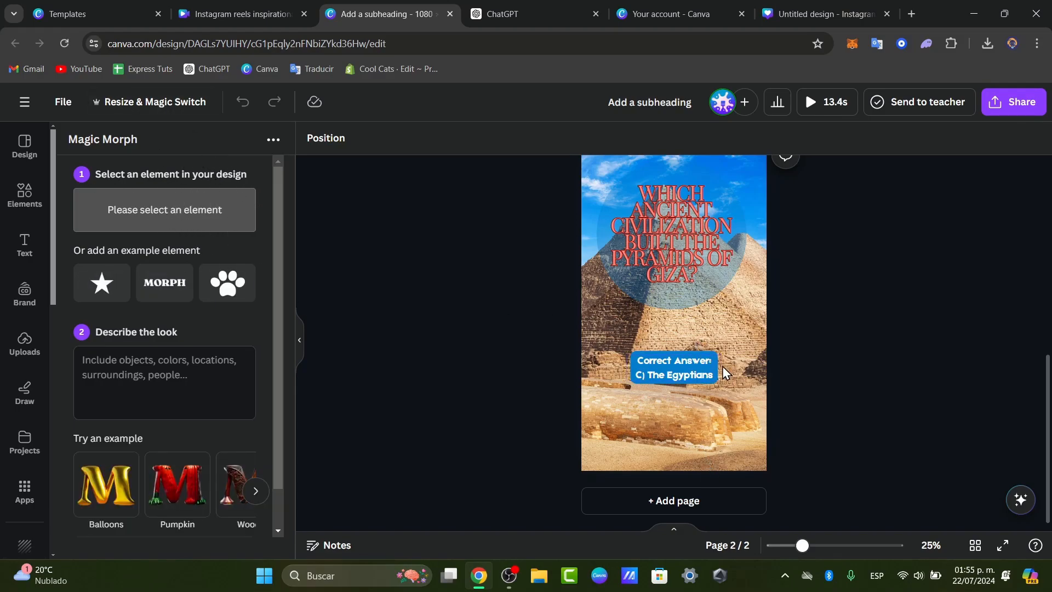
Duplicate page 1 and delete the A–D answer choices from the copy.
left_click(722, 324)
scroll(762, 301, "up", 4)
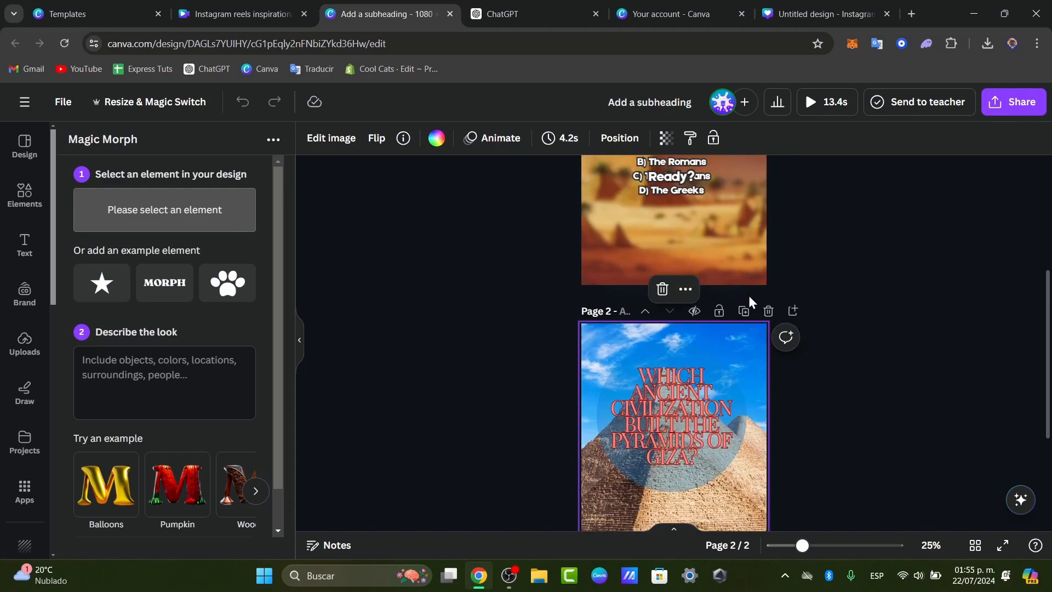
scroll(736, 273, "down", 1)
scroll(736, 277, "up", 5)
left_click(734, 279)
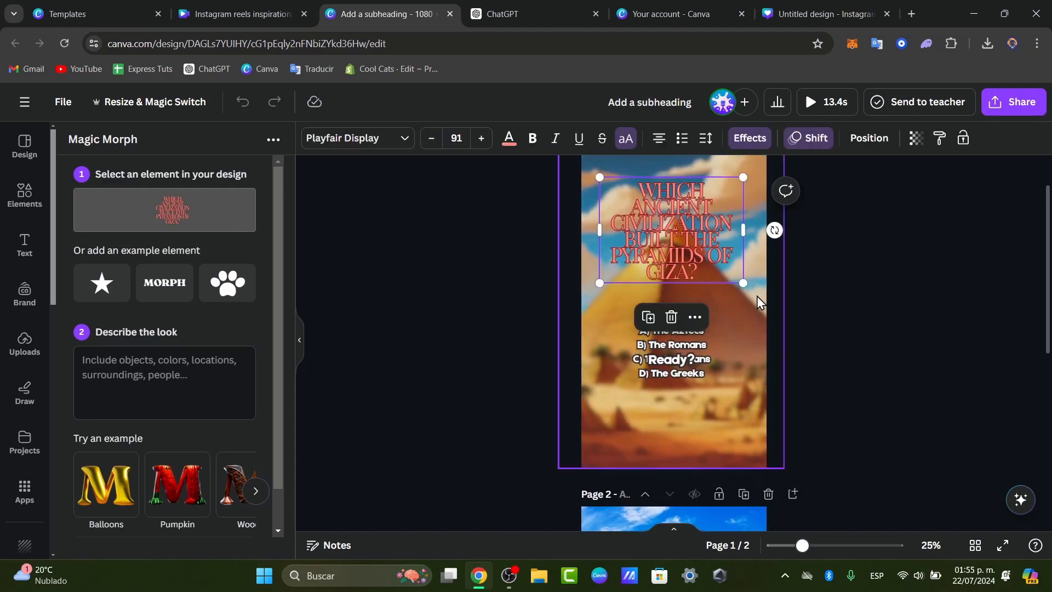
left_click(761, 301)
scroll(811, 301, "up", 2)
left_click(743, 182)
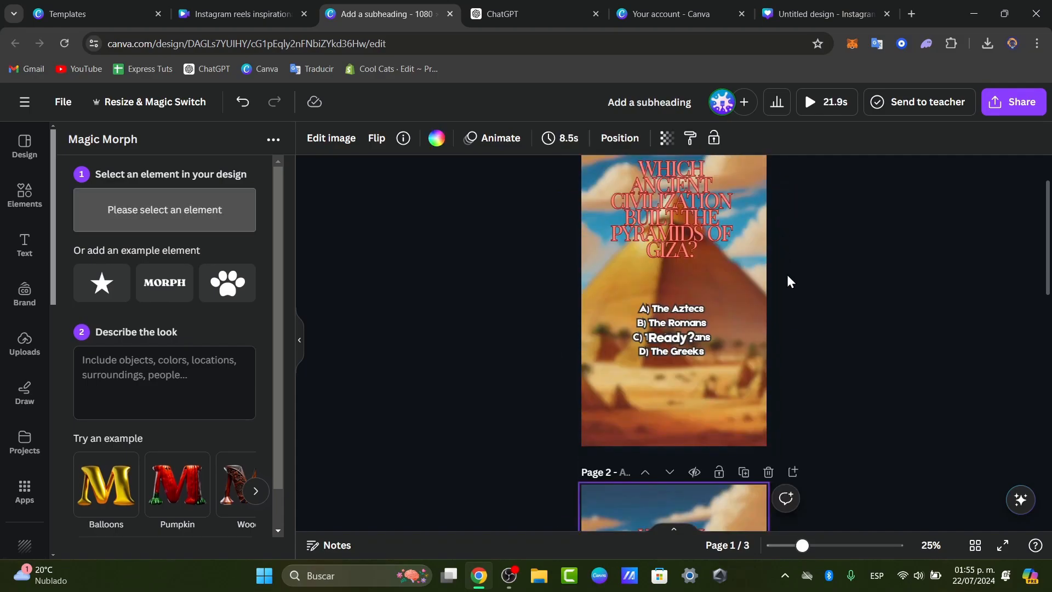
scroll(763, 352, "up", 3)
left_click(697, 433)
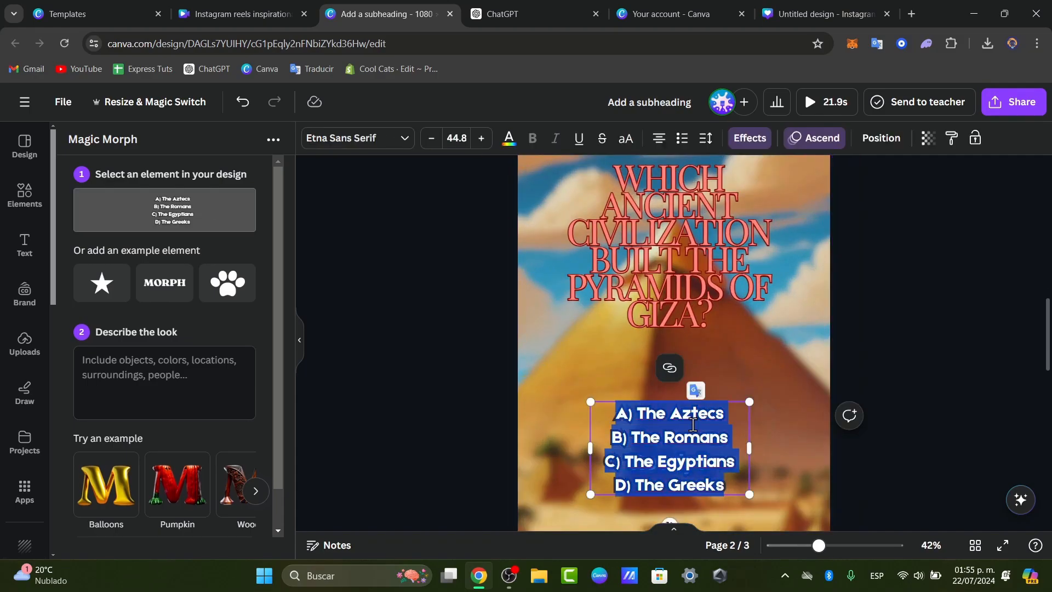
key("Delete")
Trim the title to just 'PYRAMIDS OF GIZA' and move it lower on the page.
left_click(698, 270)
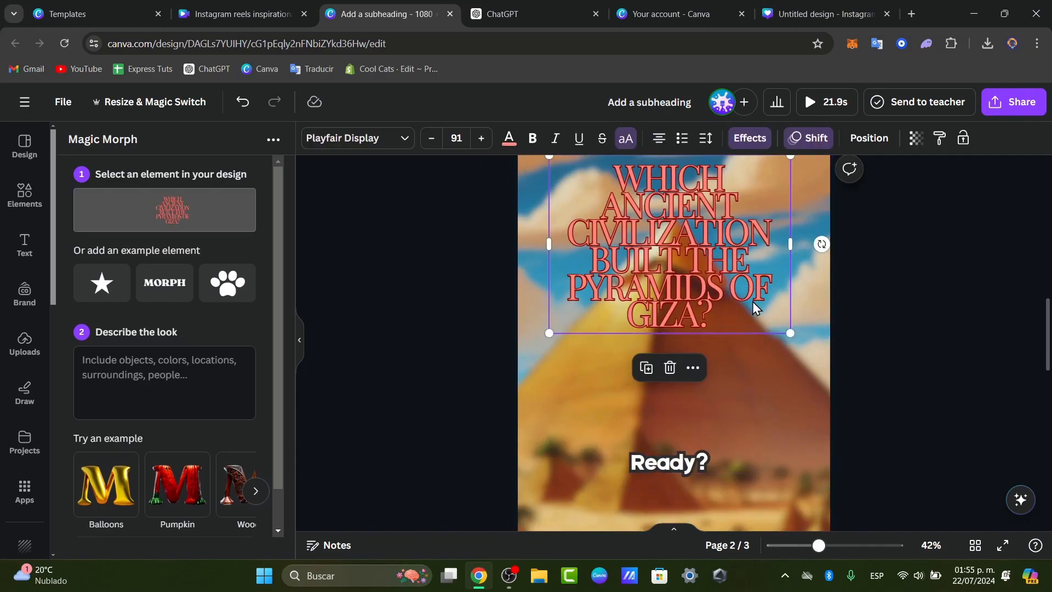
left_click(724, 306)
left_click(736, 331)
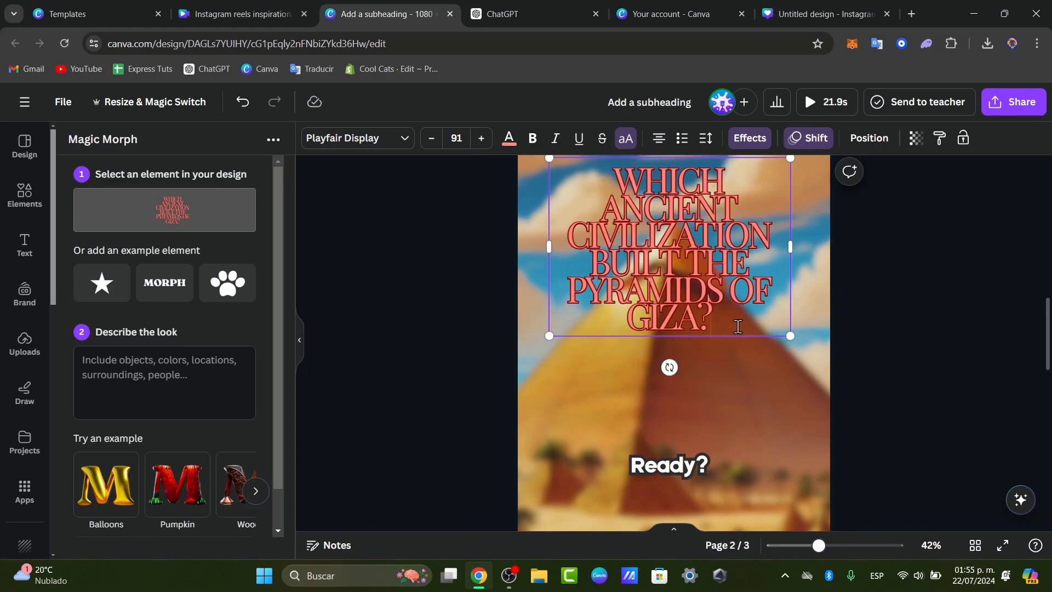
key("BackSpace")
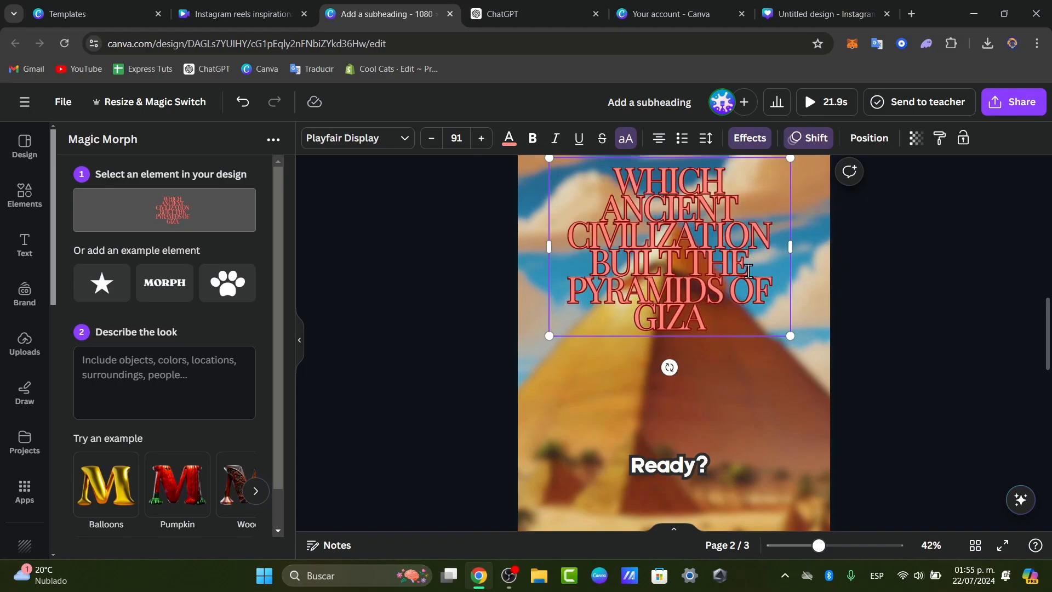
left_click_drag(568, 289, 575, 186)
key("BackSpace")
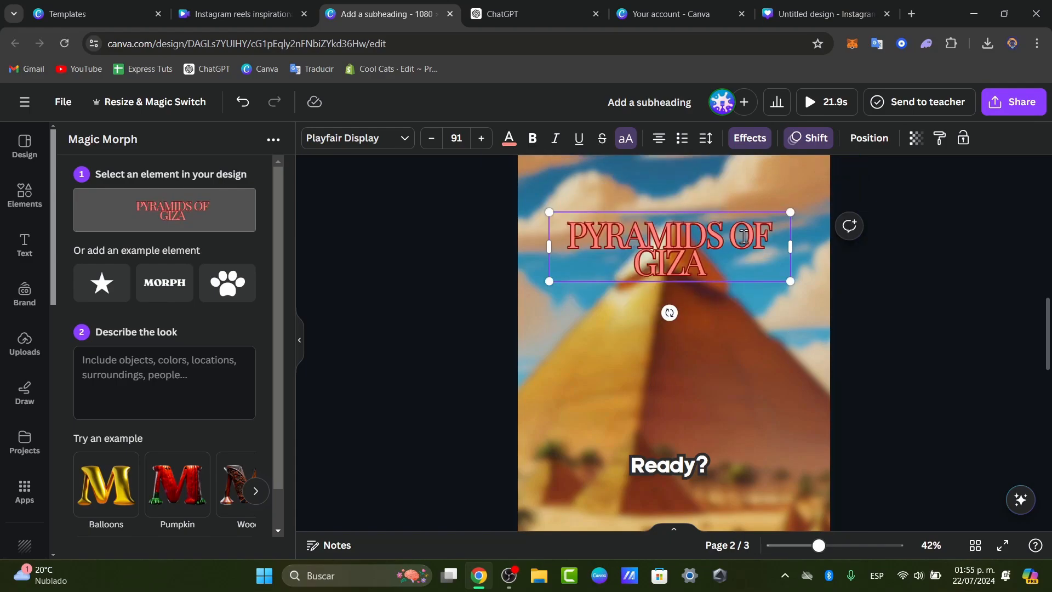
left_click(937, 294)
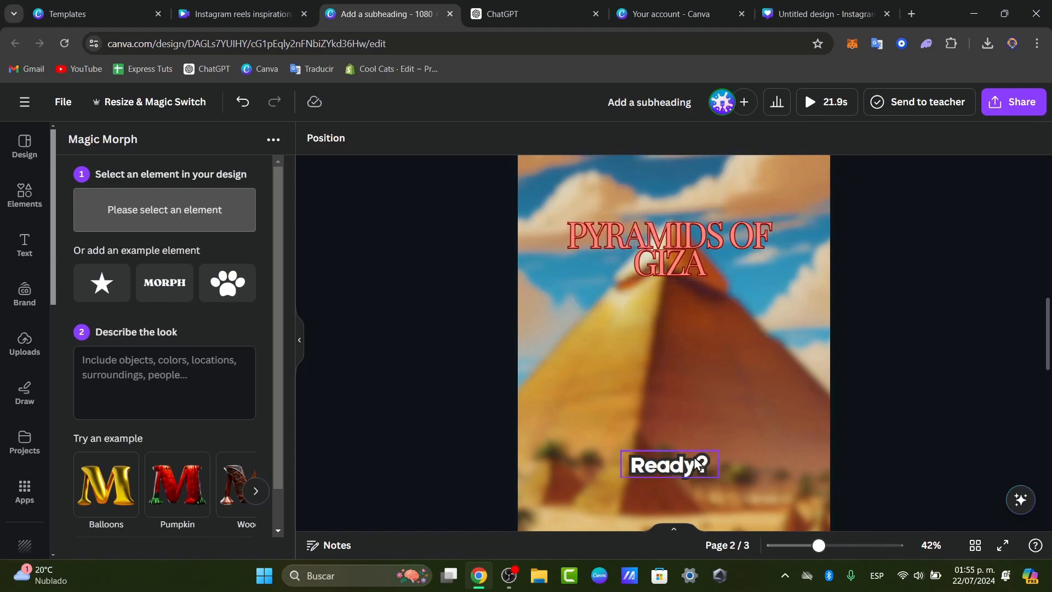
left_click(730, 259)
left_click_drag(731, 259, 730, 325)
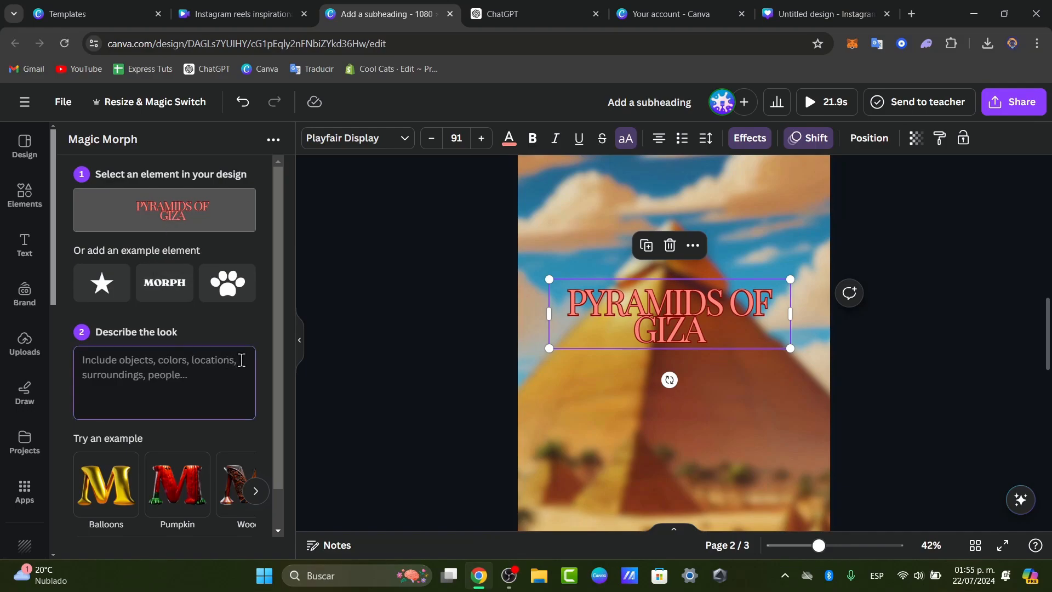
Describe the look as 'bricks and sandy' and generate Magic Morph versions of the title.
scroll(251, 361, "down", 1)
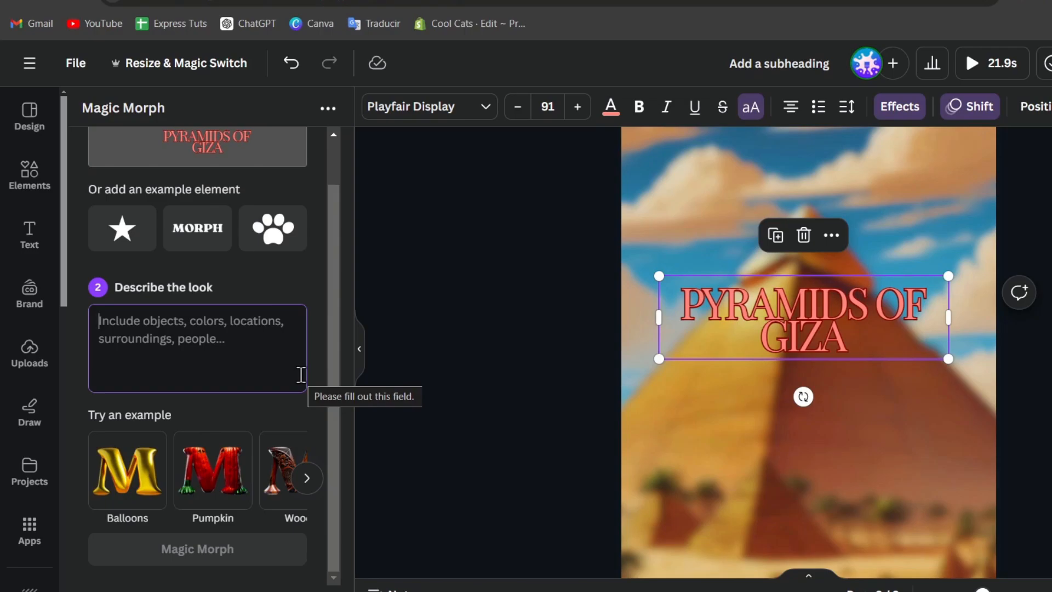
type("br")
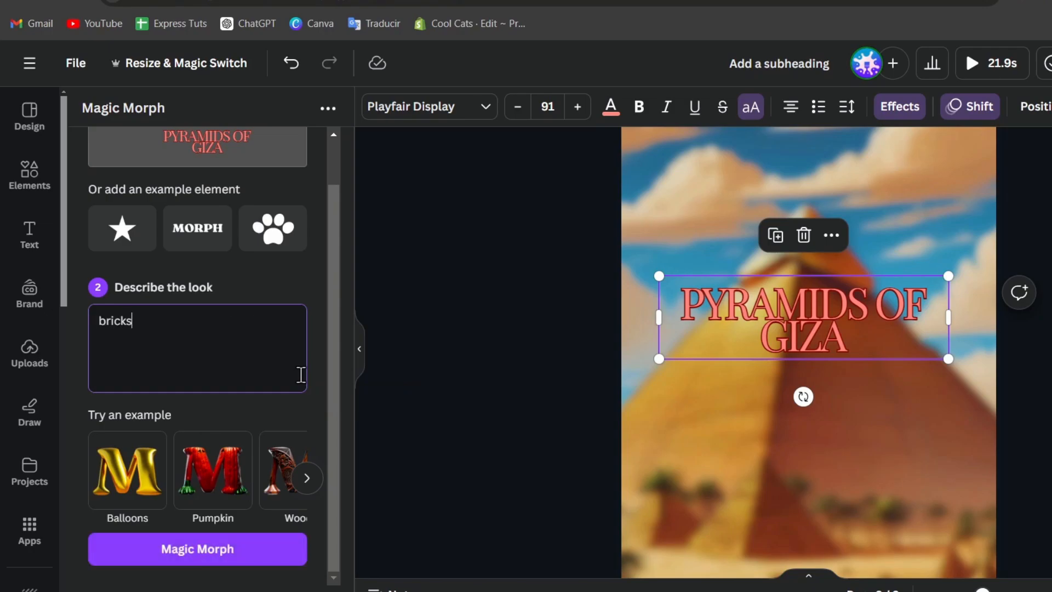
type("icks and sandy color")
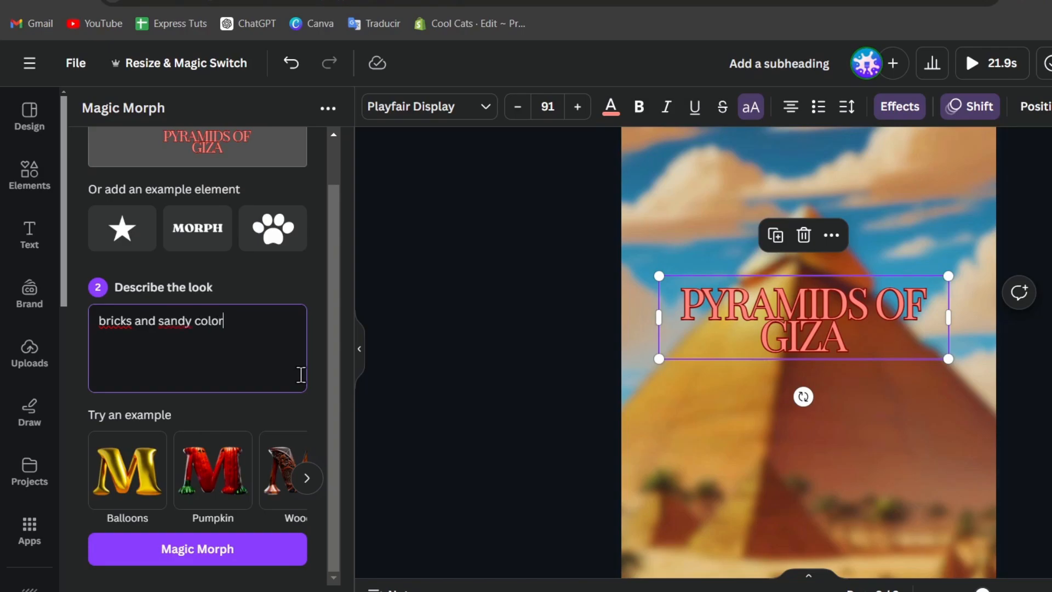
left_click(259, 557)
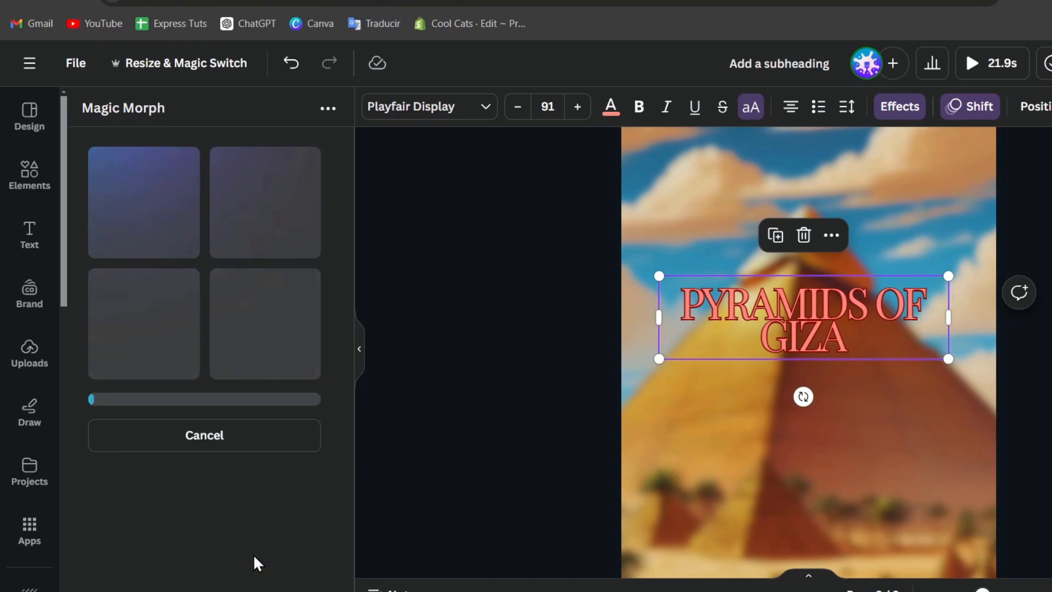
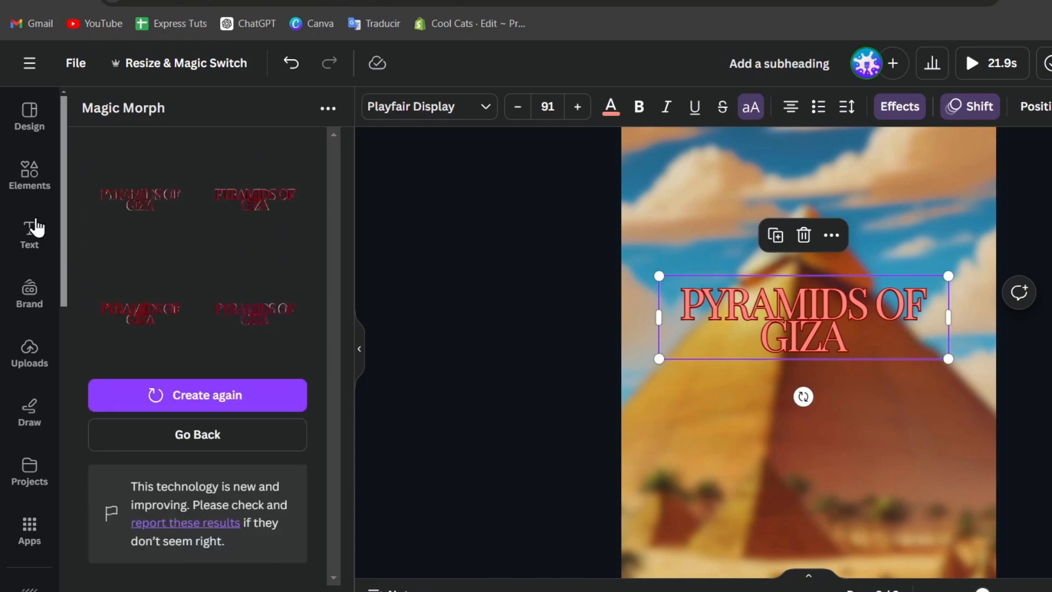
Add a Magic Morph title variant, enlarge it and place it just above the original title.
left_click(169, 213)
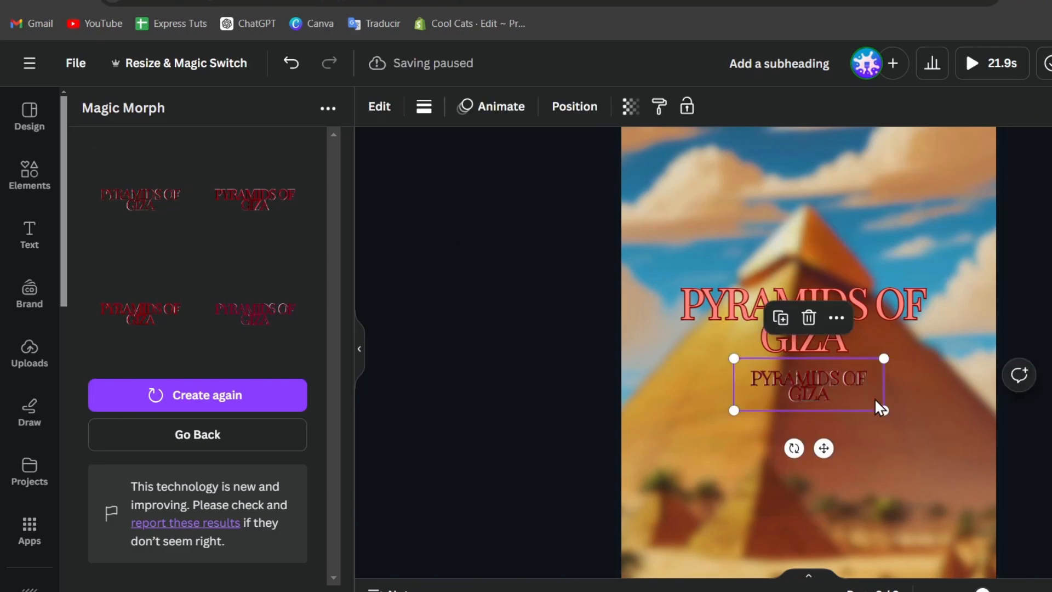
left_click_drag(862, 394, 782, 233)
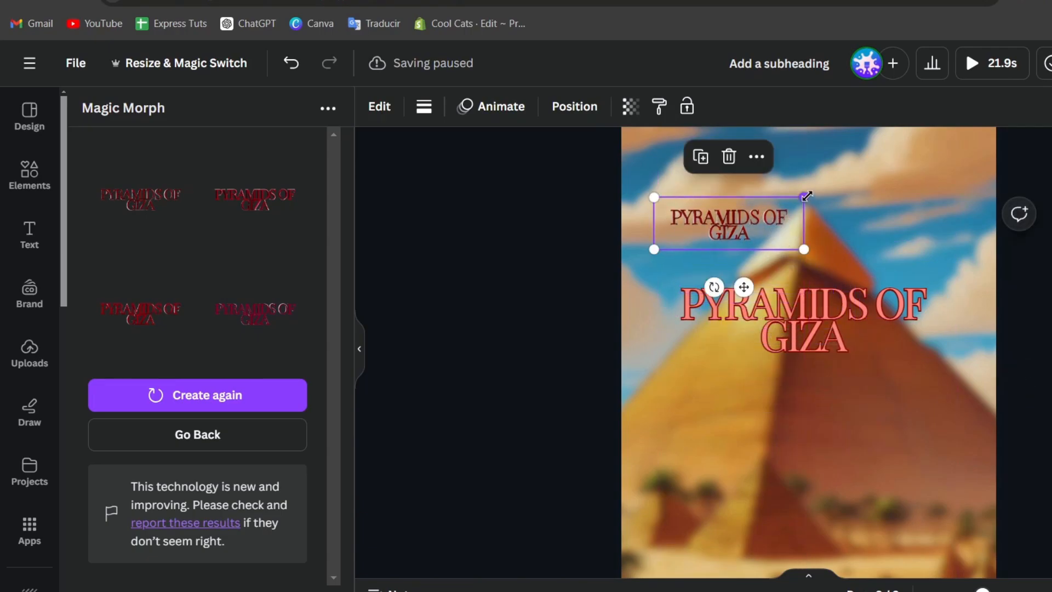
left_click_drag(804, 197, 1016, 166)
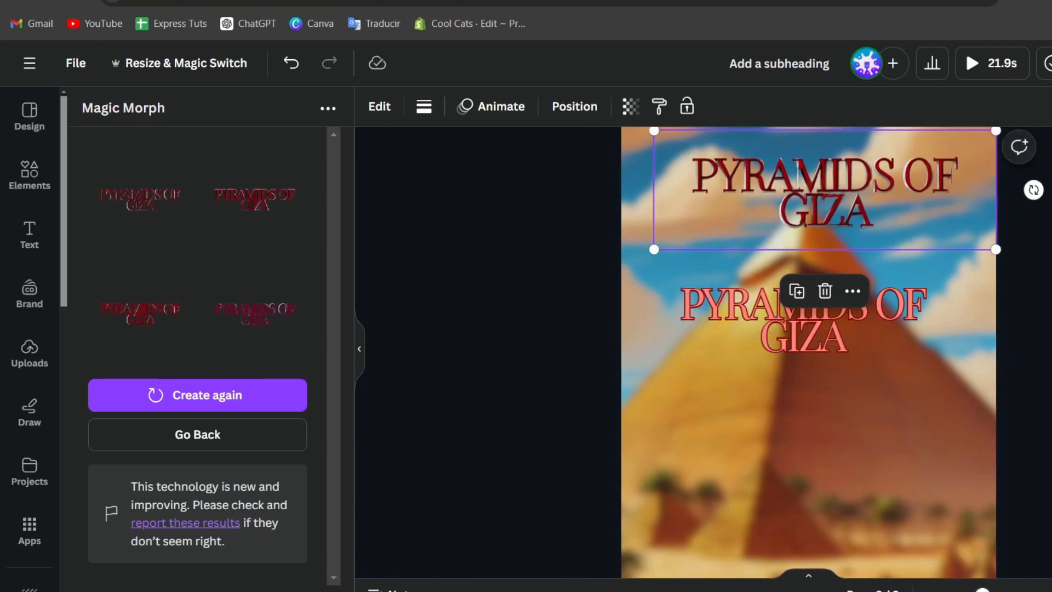
left_click(1010, 149)
left_click_drag(951, 230, 925, 273)
left_click(1030, 277)
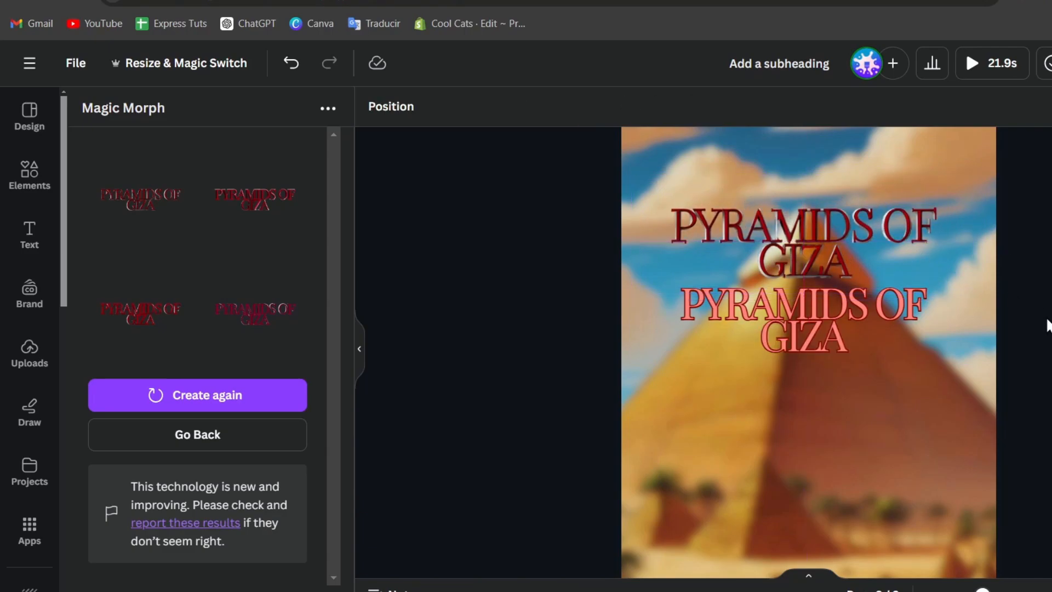
Nudge the original PYRAMIDS OF GIZA title slightly and return to the Magic Morph form.
left_click(896, 337)
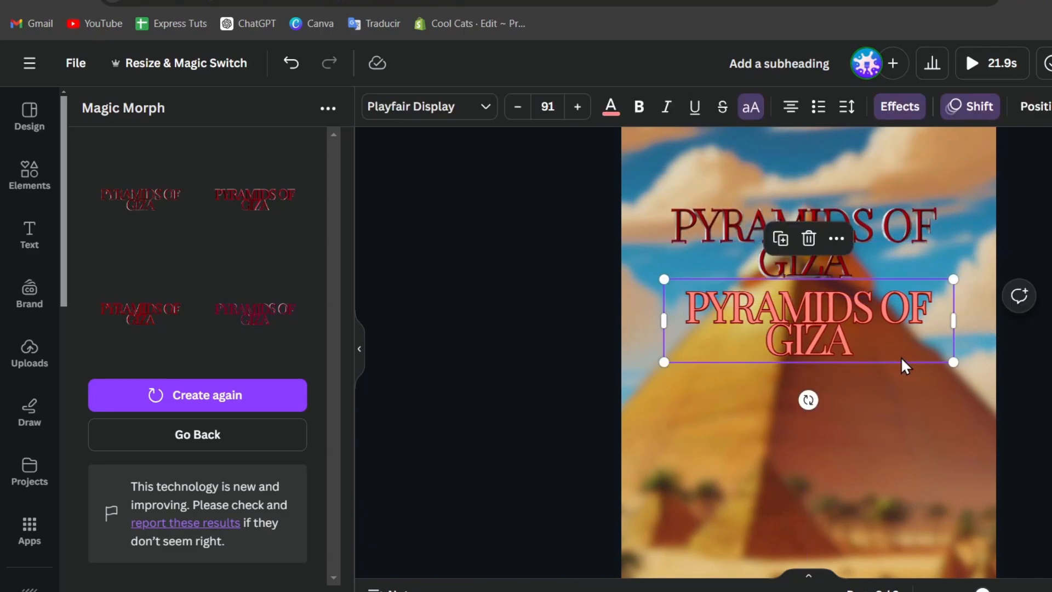
left_click_drag(896, 355, 895, 354)
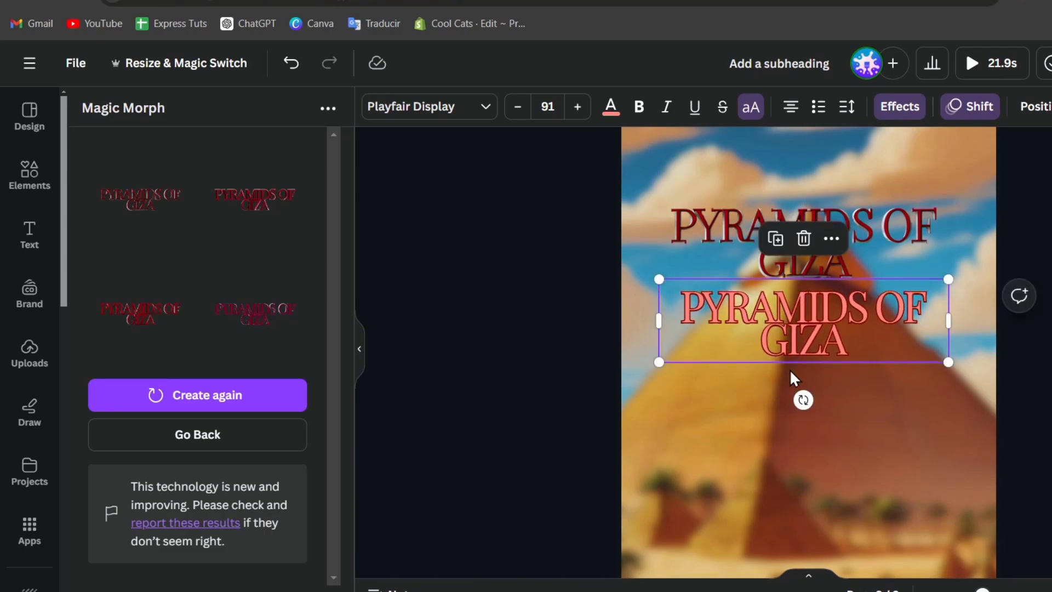
left_click(262, 442)
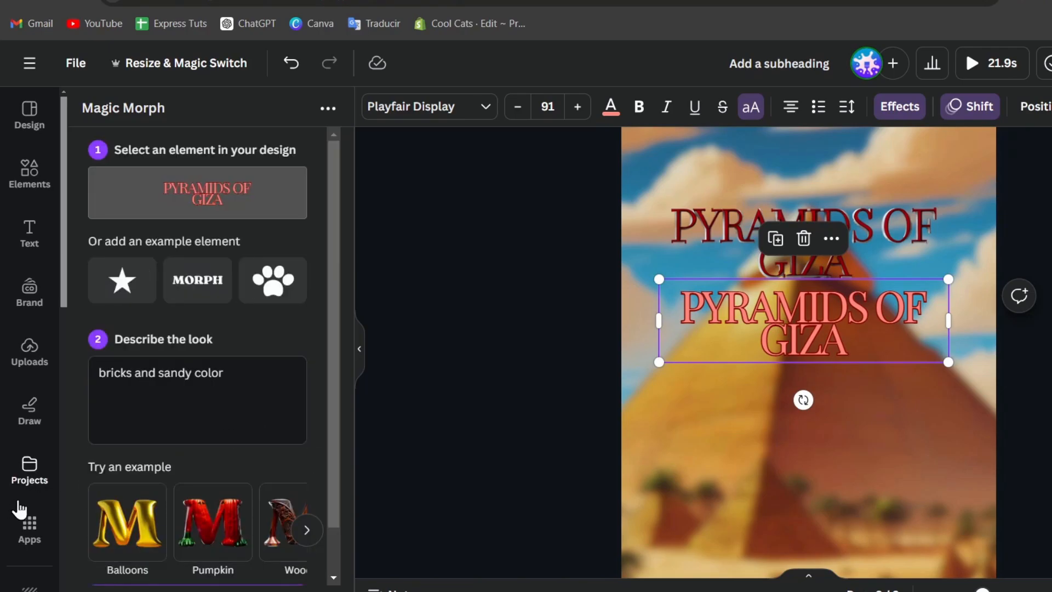
Search the Apps library for 'logo'.
scroll(17, 504, "down", 5)
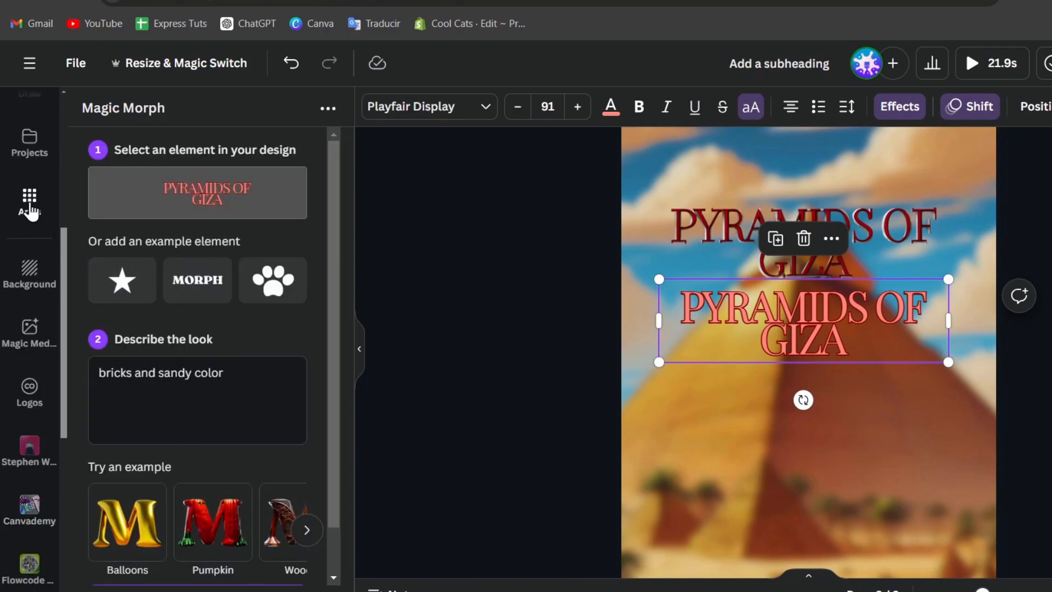
left_click(30, 208)
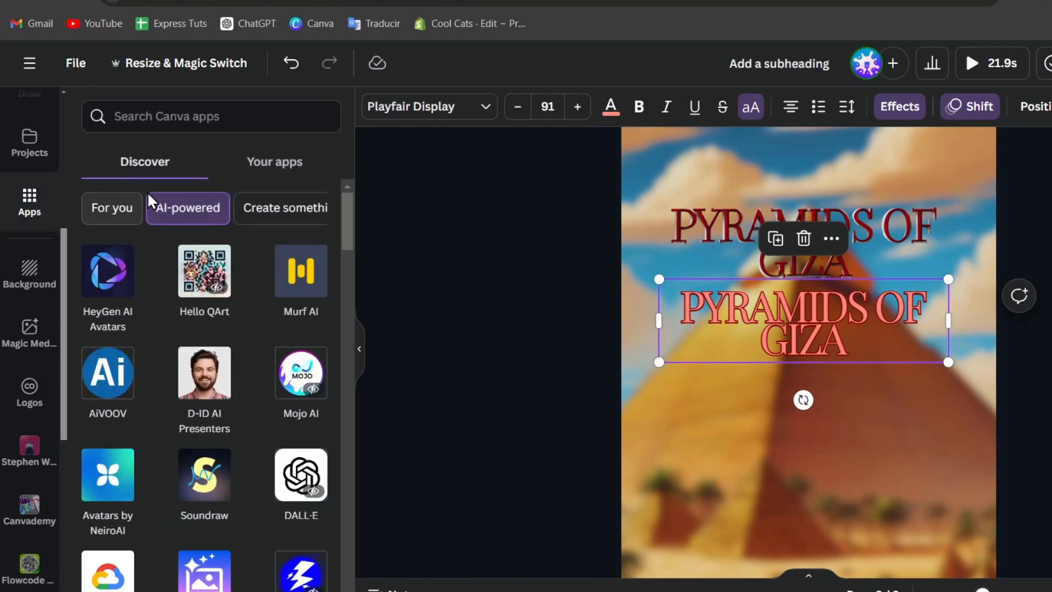
left_click(245, 125)
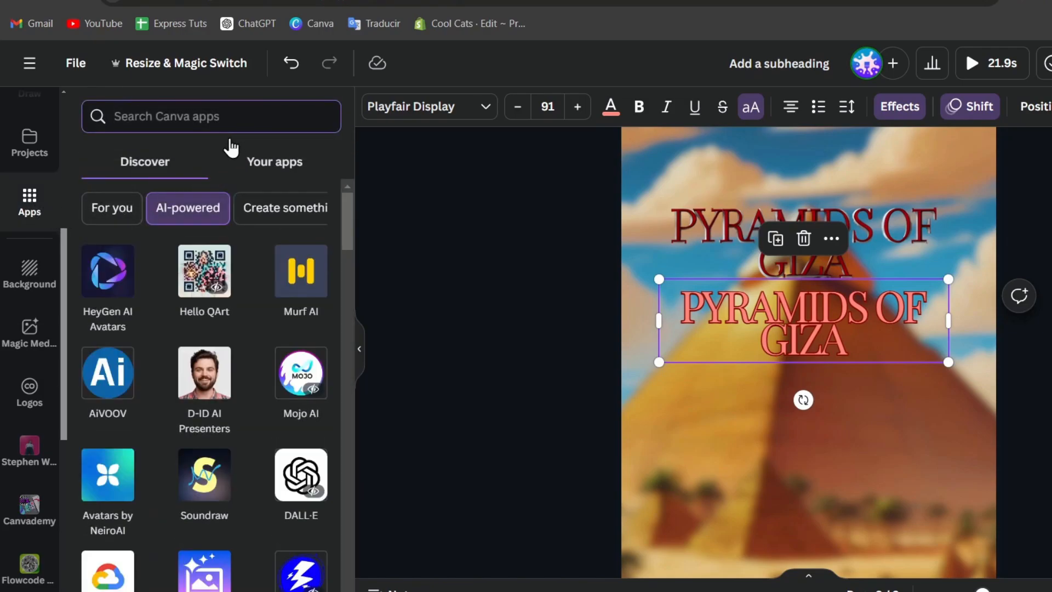
type("logo")
key("Return")
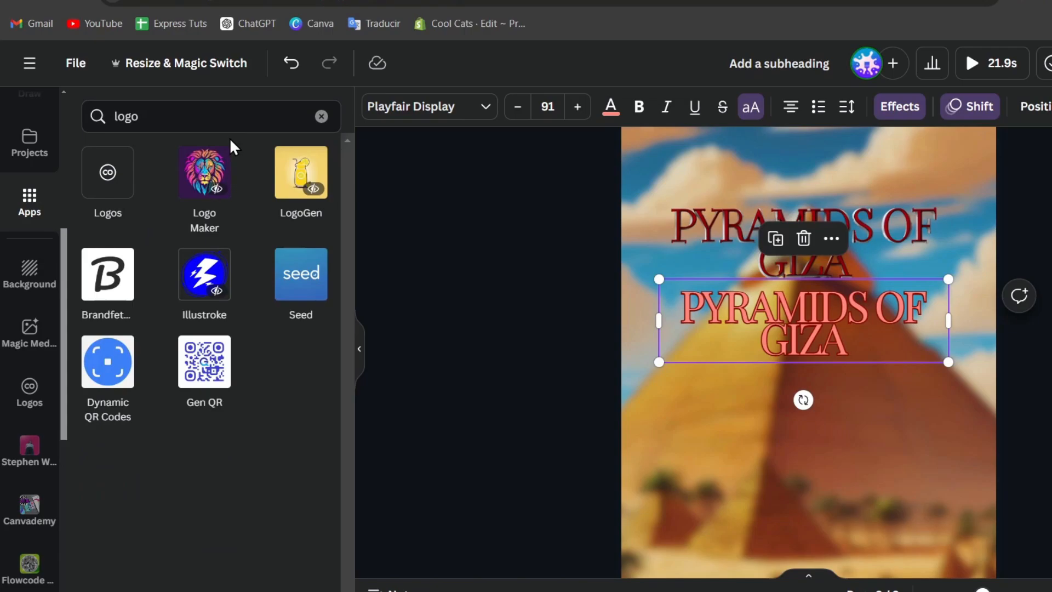
Review the Logo Maker app's details, then go back to the logo search results.
left_click(187, 176)
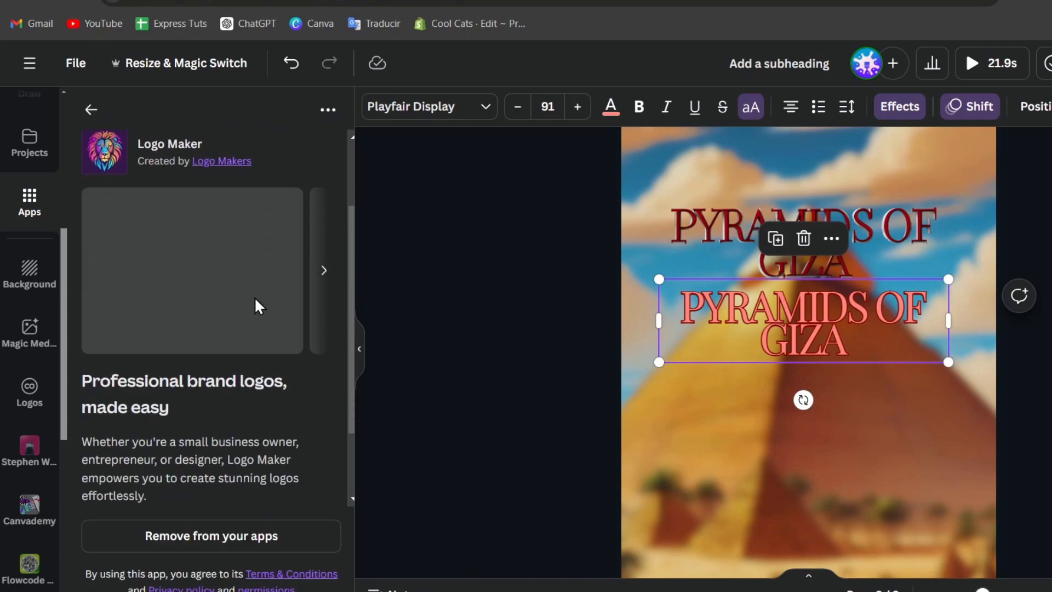
scroll(254, 297, "down", 2)
scroll(254, 297, "up", 4)
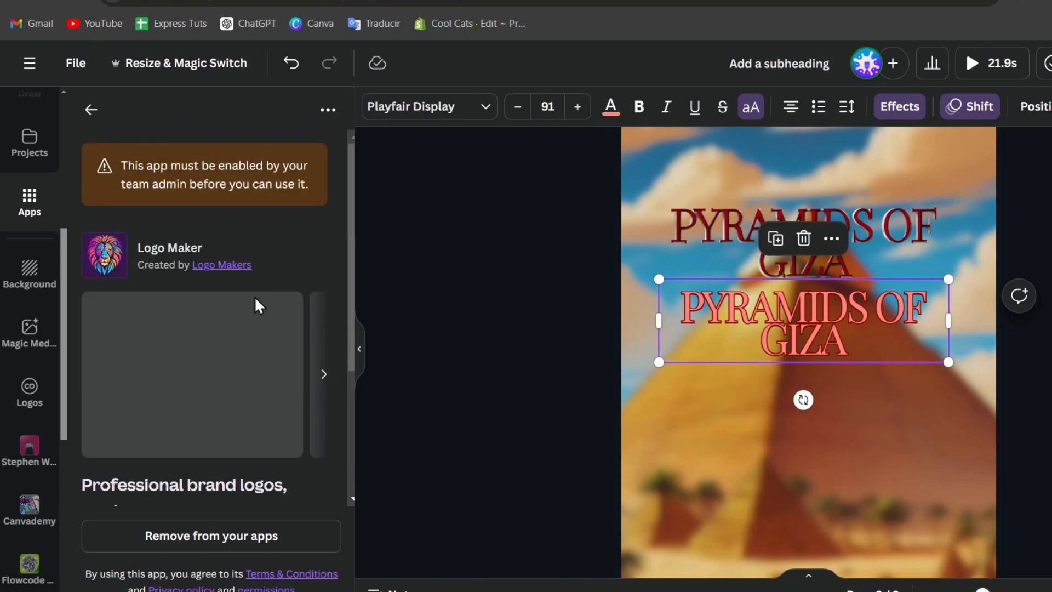
left_click(90, 109)
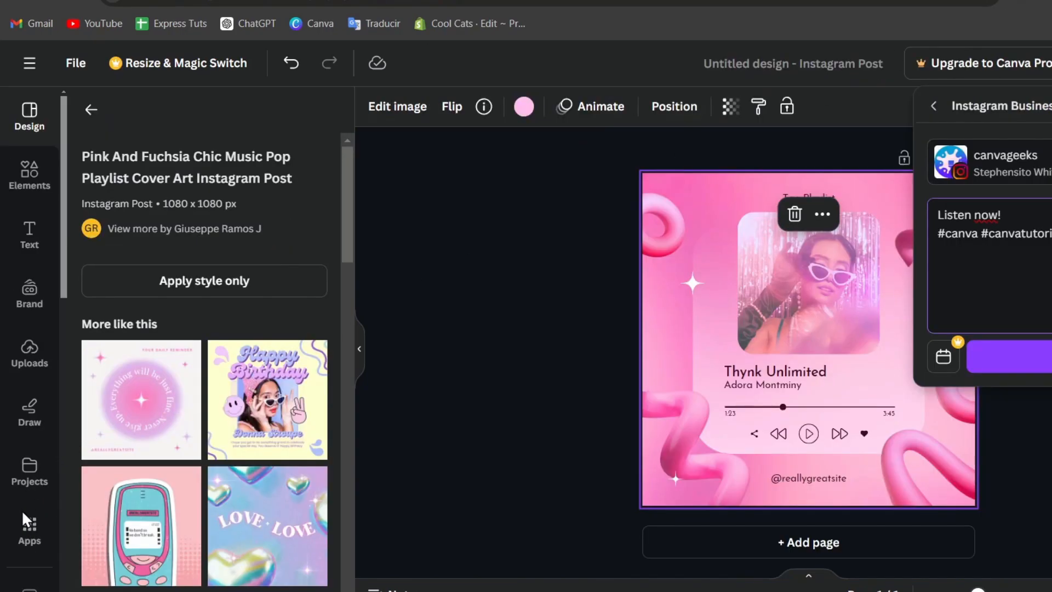
Open the Logo Maker app from an apps search for 'logo' and add a blank Page 2.
left_click(25, 523)
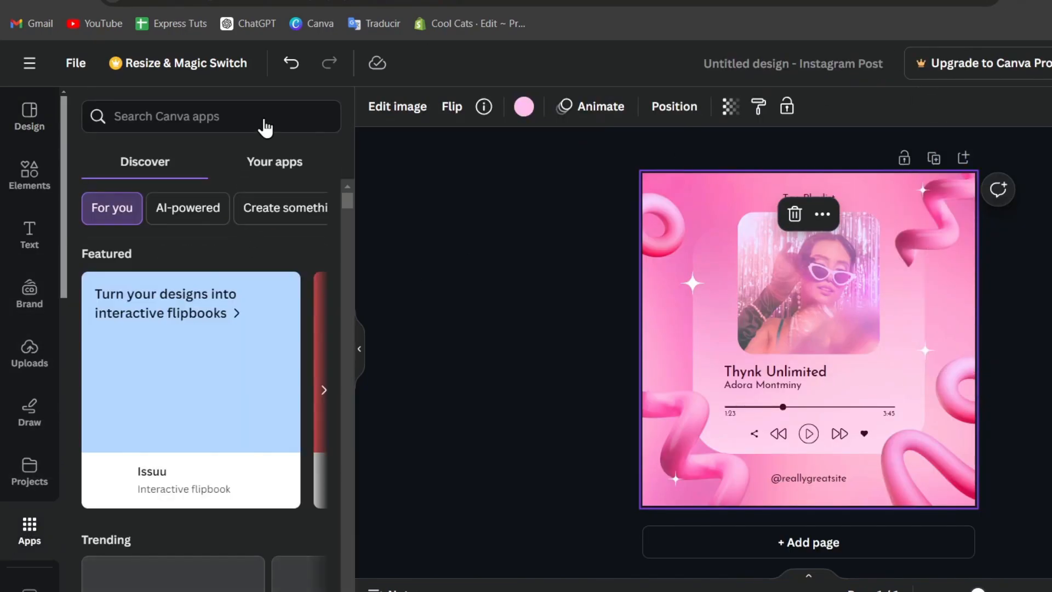
type("logo")
key("Return")
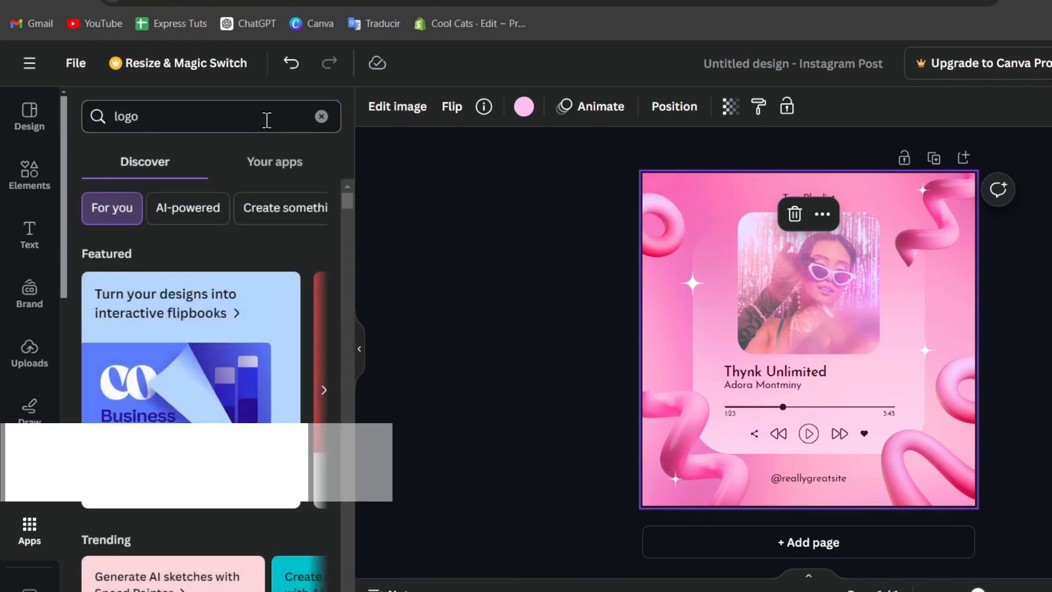
left_click(87, 194)
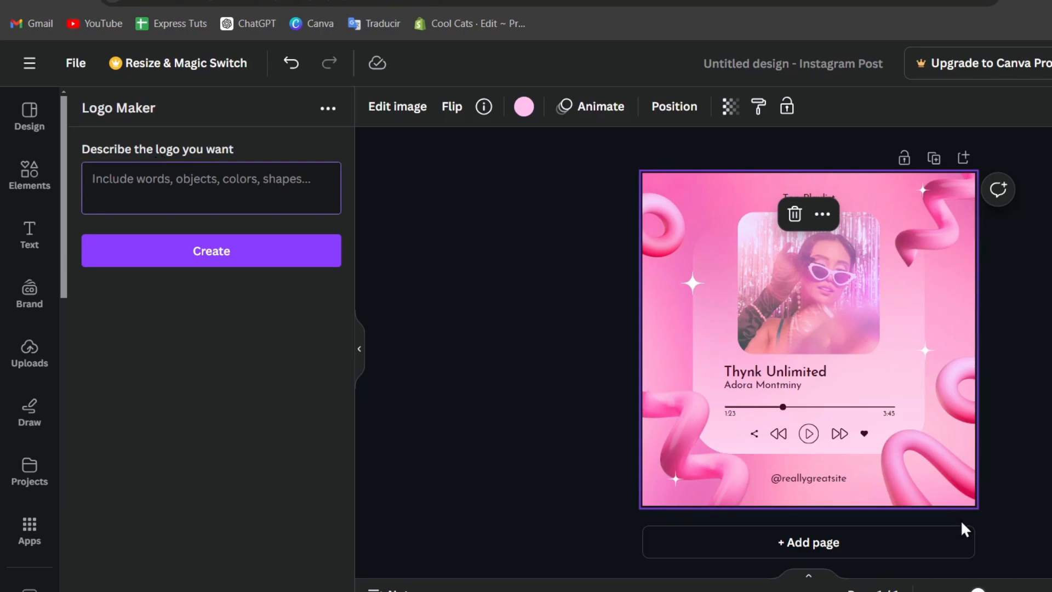
left_click(899, 543)
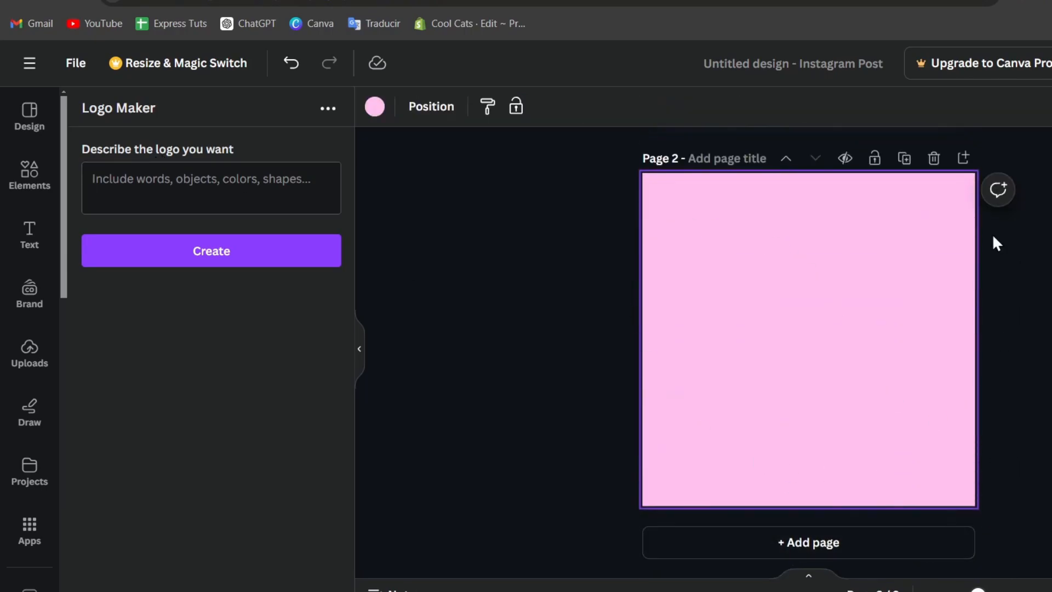
Enter the logo prompt 'a lion wearing cool glasses with a tuxedo, minimalistic style, geometric forms, bright colors'.
left_click(230, 212)
type("a")
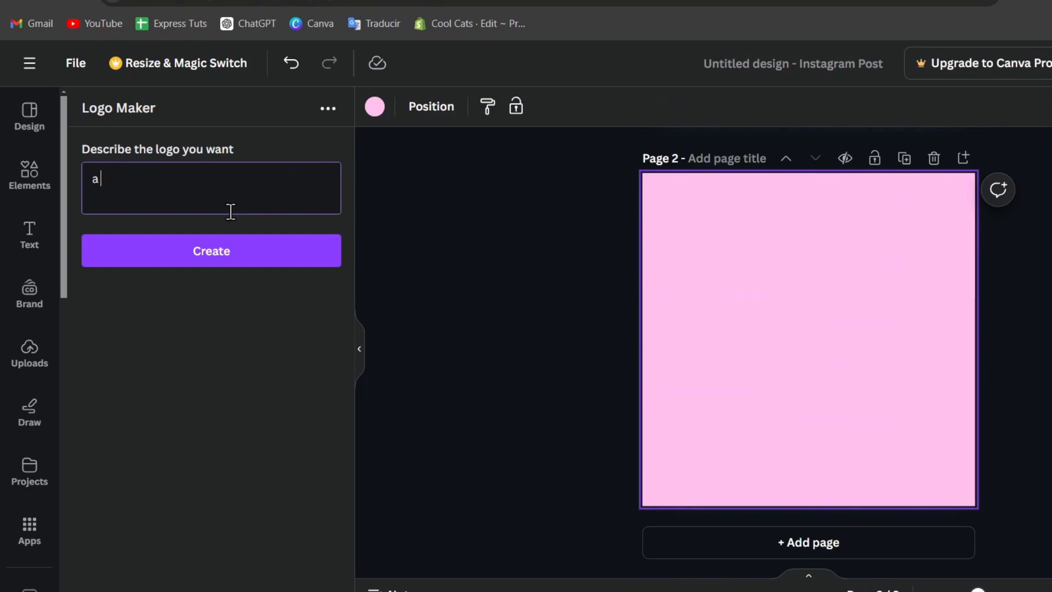
type(" lion wearing ")
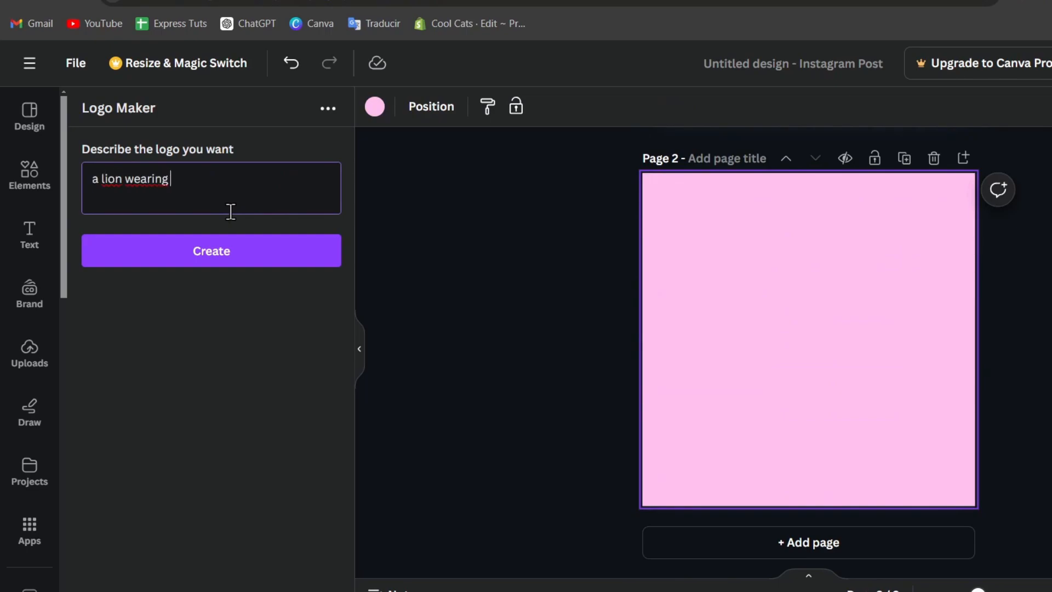
type("cool glasses with ")
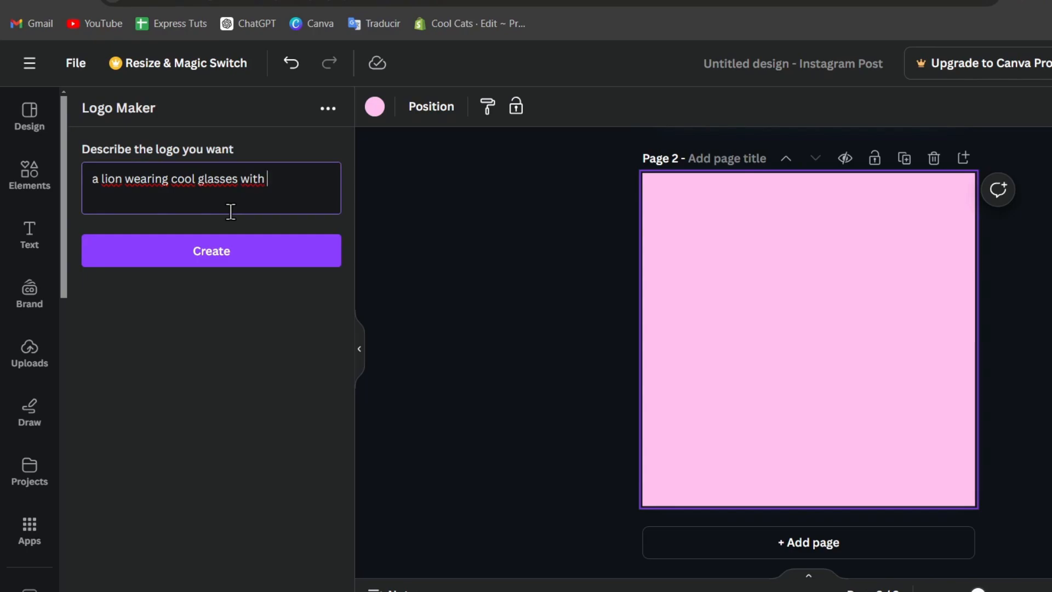
type("a tuxedo, minimalitstic style")
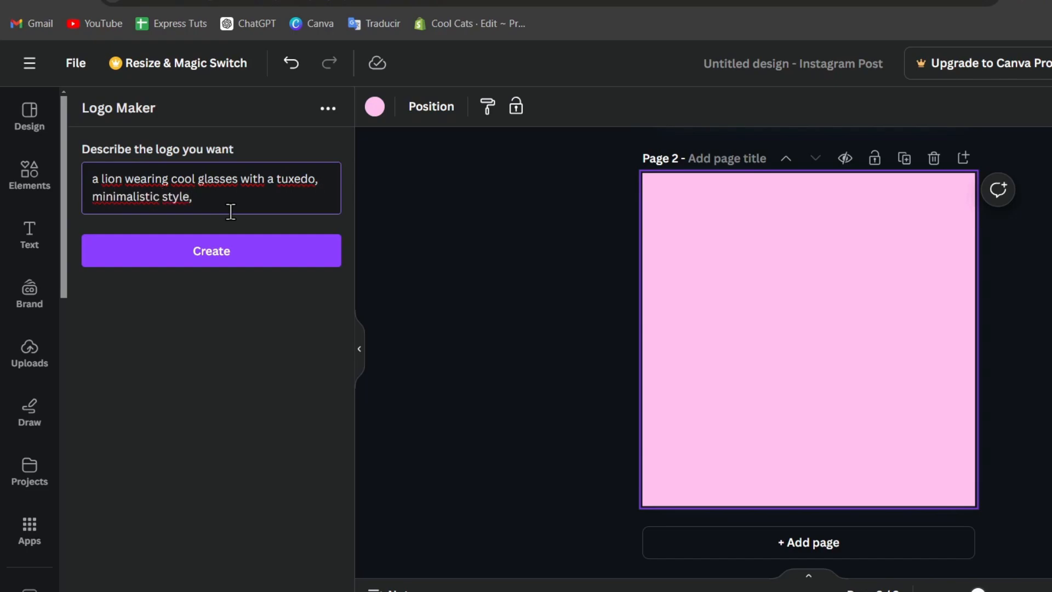
type(", geomtric")
key("BackSpace")
key("BackSpace")
key("BackSpace")
type("etric forms")
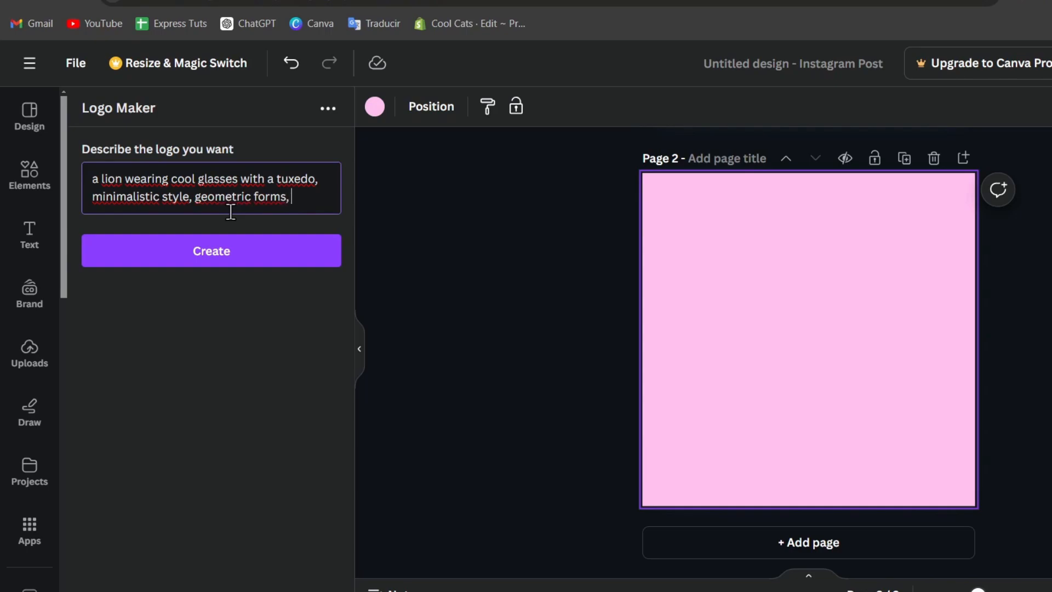
type(", bright colors a")
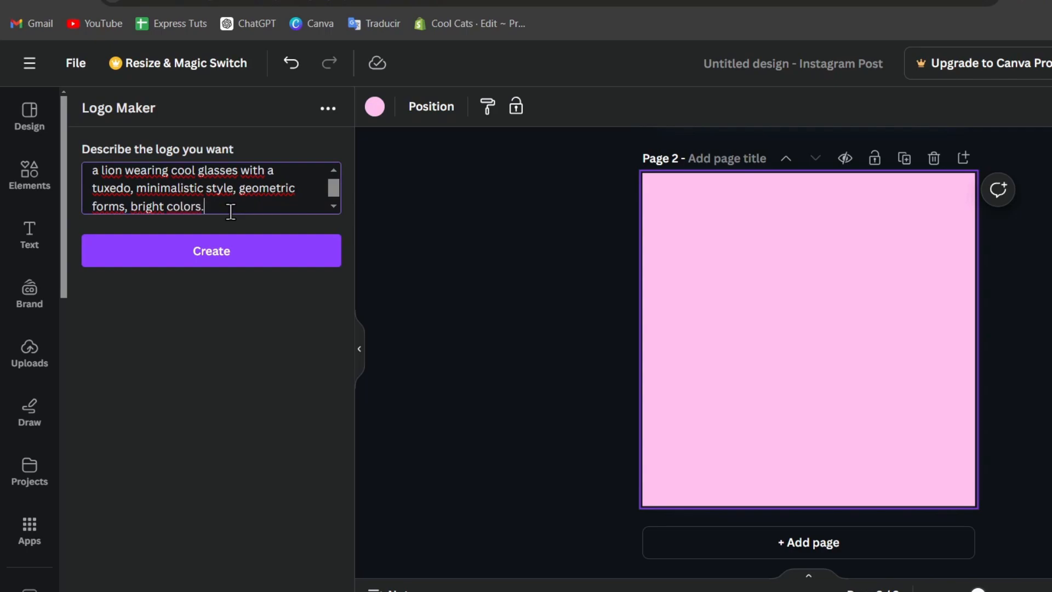
Generate the lion-in-sunglasses logo and enlarge it to fill most of pink Page 2, centred.
left_click(257, 249)
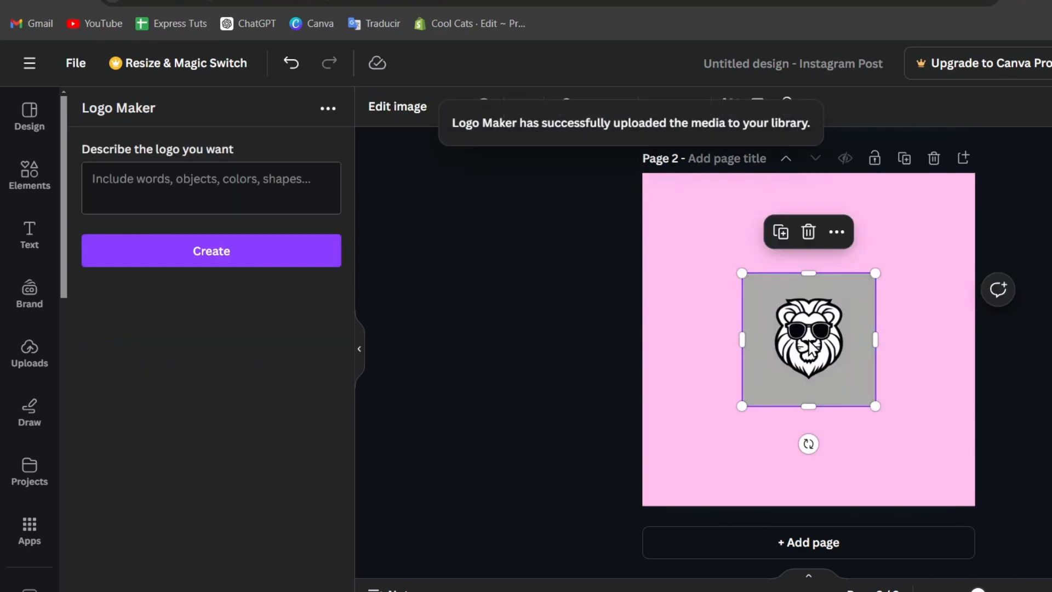
left_click_drag(830, 375, 758, 435)
left_click_drag(804, 339, 1014, 273)
left_click_drag(903, 341, 900, 359)
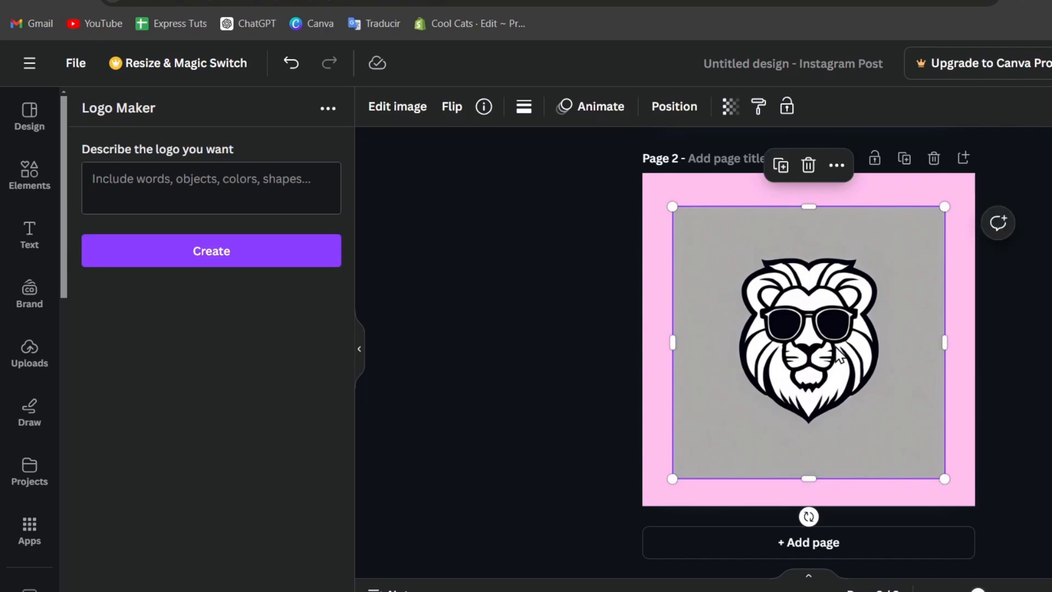
Paste the lion logo onto the pyramid page of the PYRAMIDS OF GIZA design.
left_click(38, 199)
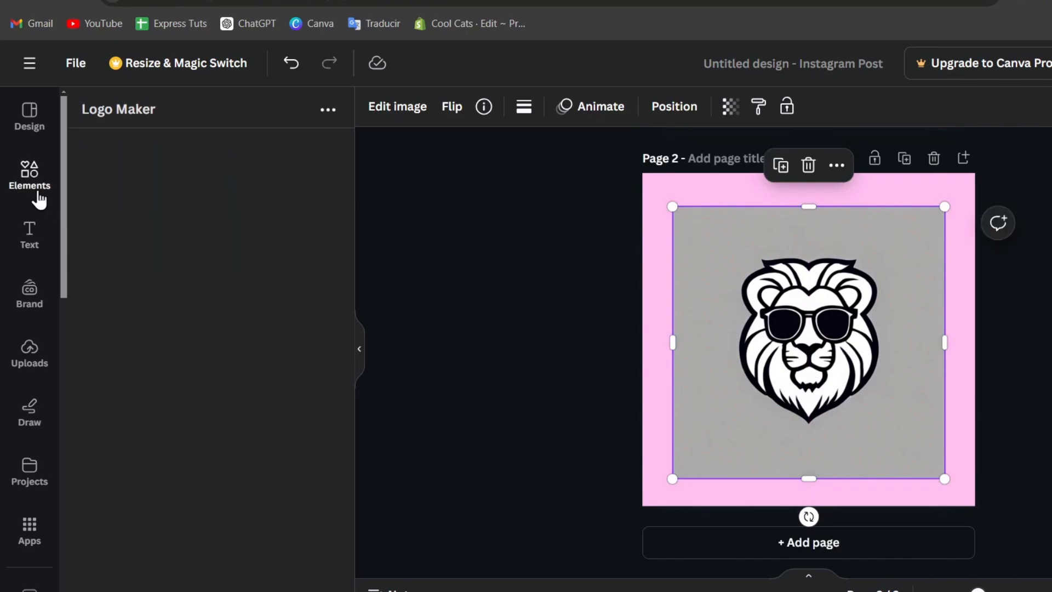
left_click(399, 114)
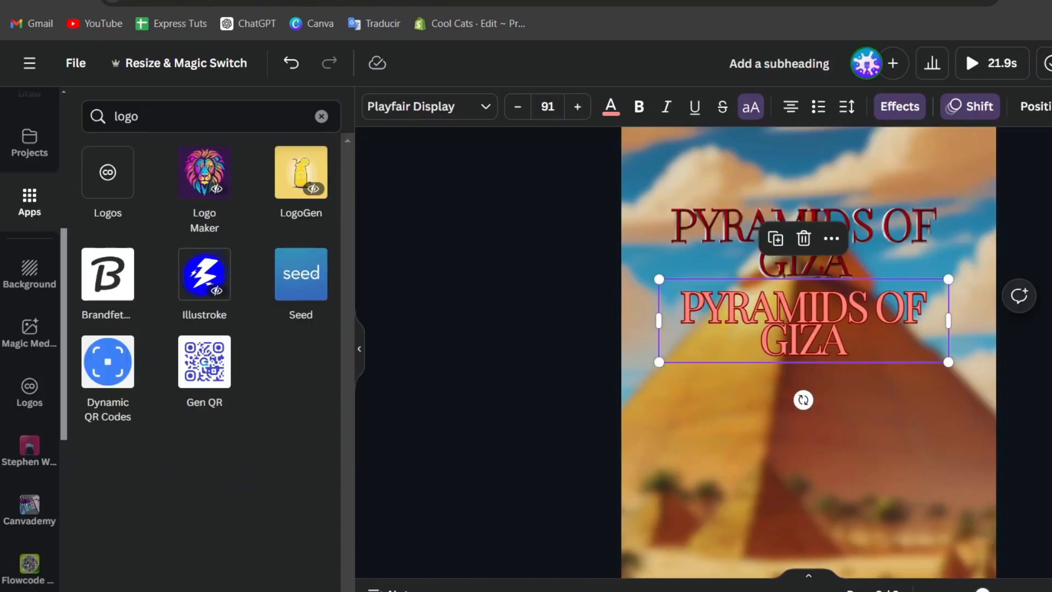
left_click(895, 443)
scroll(895, 442, "down", 3)
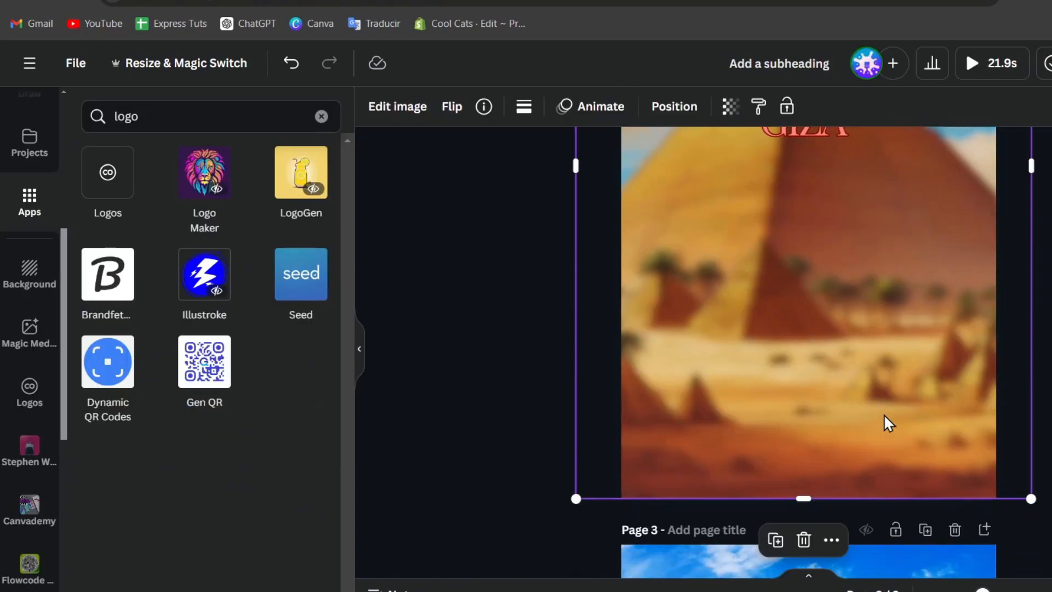
key("ctrl+v")
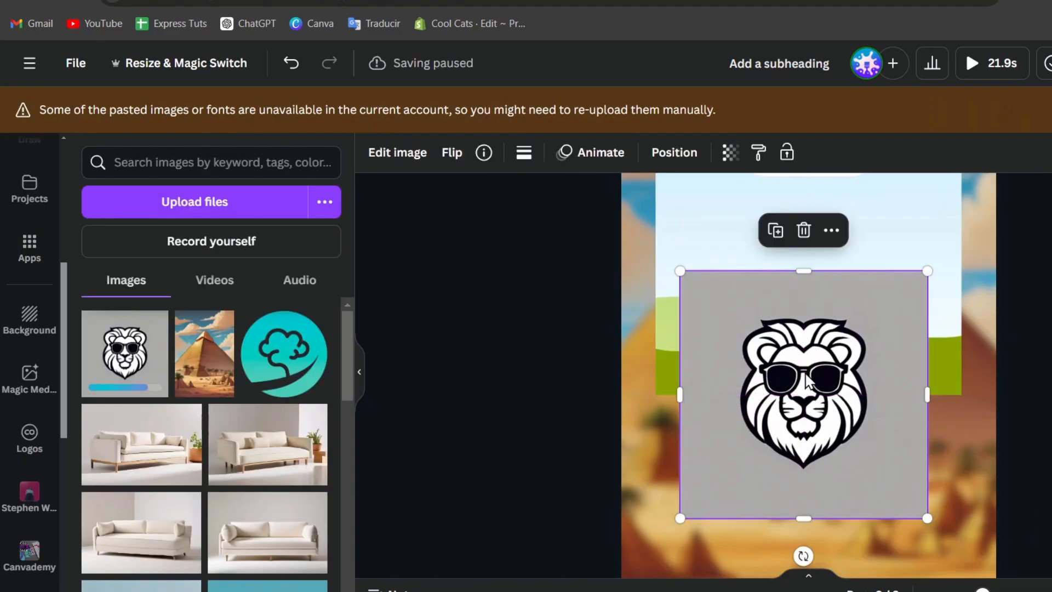
Delete the stray green-and-sky shape, then Magic Grab the lion off its grey square and centre it.
left_click(881, 225)
key("Delete")
left_click(882, 375)
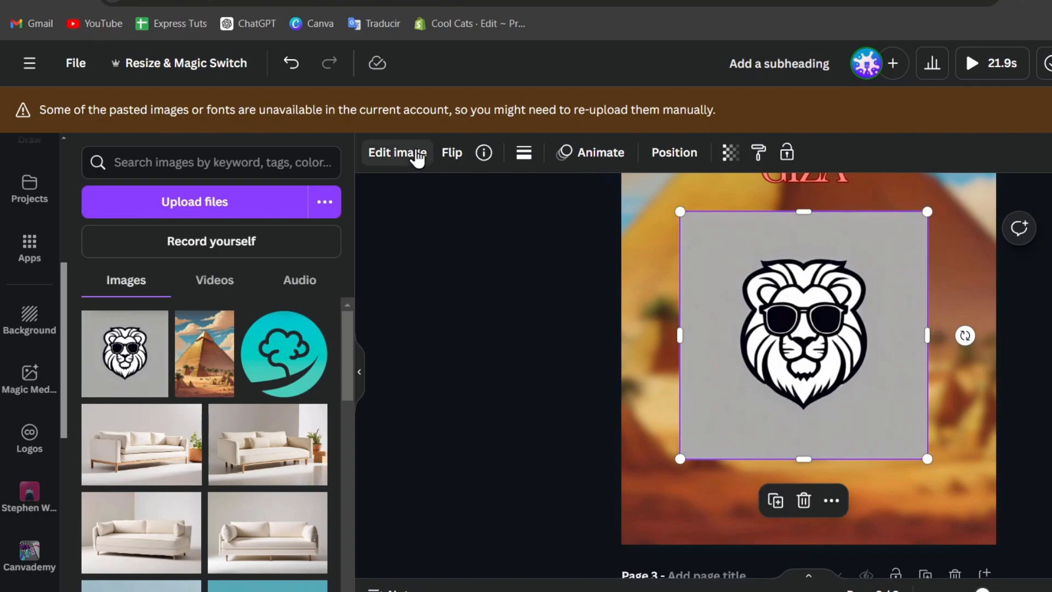
left_click(418, 158)
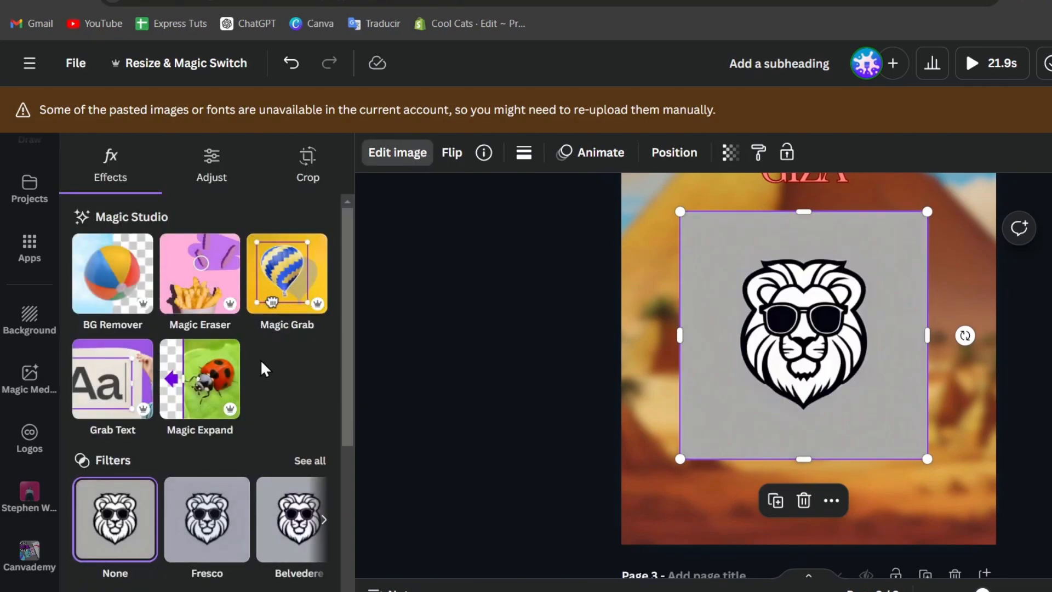
left_click(289, 288)
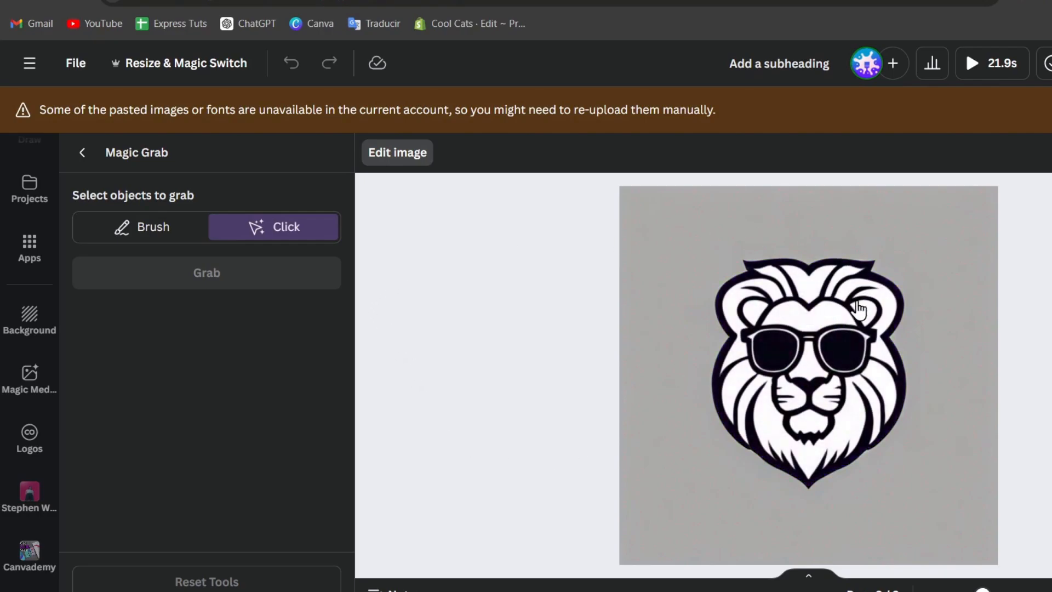
left_click(812, 375)
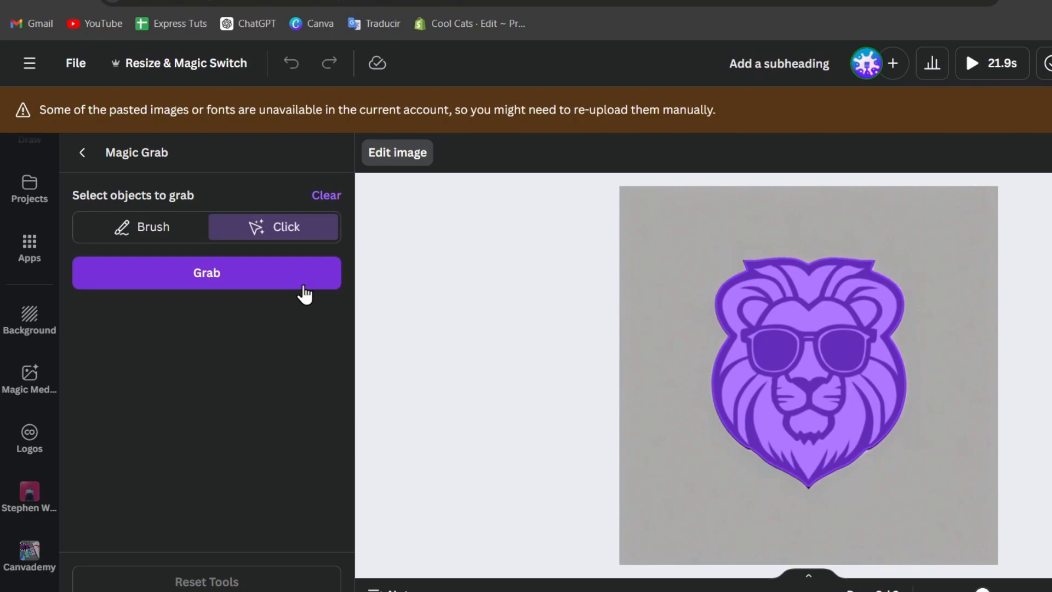
left_click(275, 282)
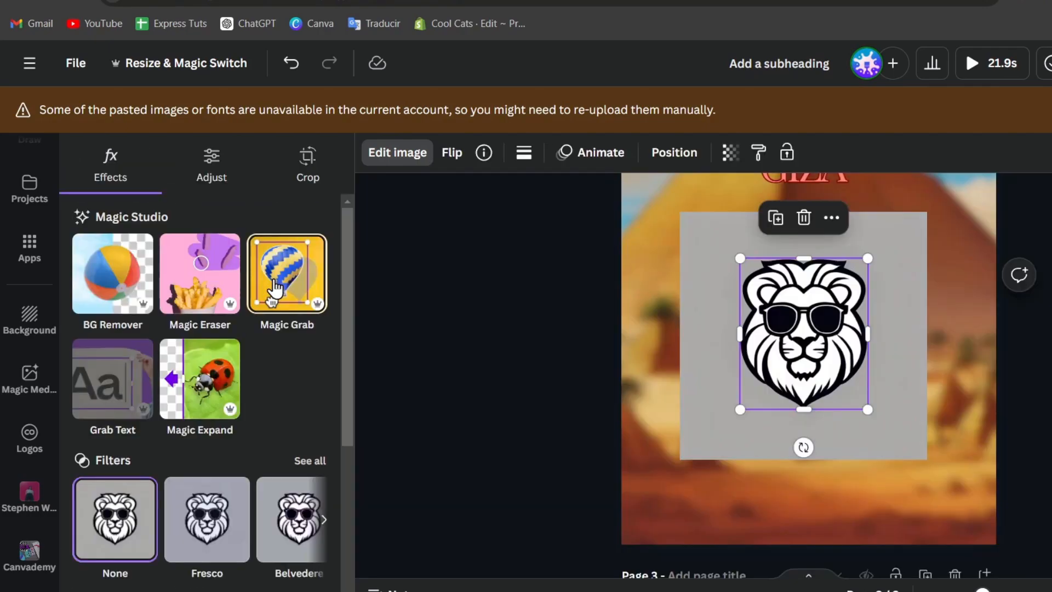
left_click_drag(858, 321, 833, 329)
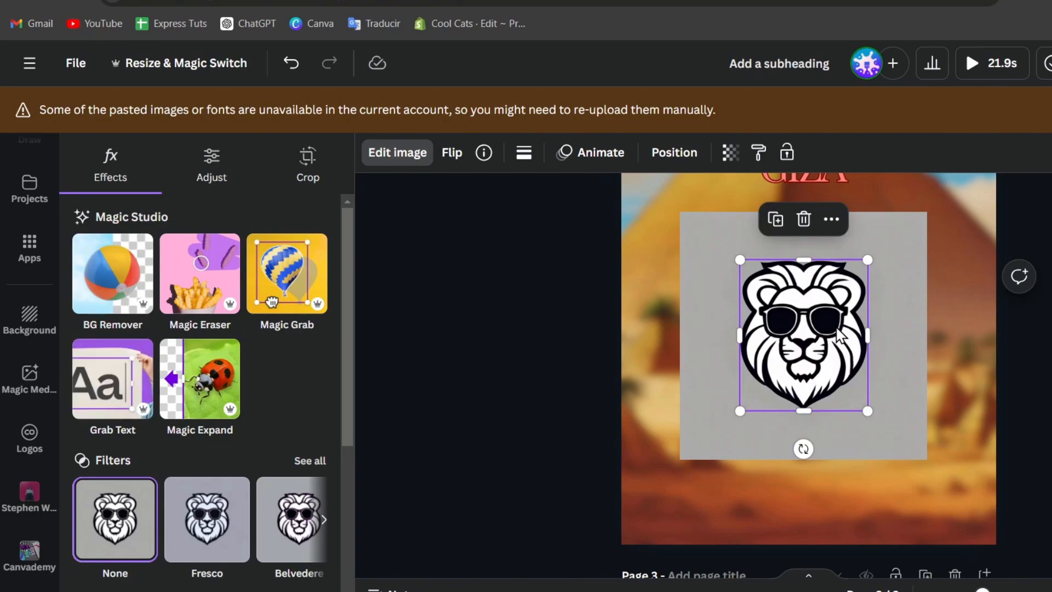
Delete the grey backdrop square and move the small lion above the PYRAMIDS OF GIZA titles.
left_click(893, 318)
key("Delete")
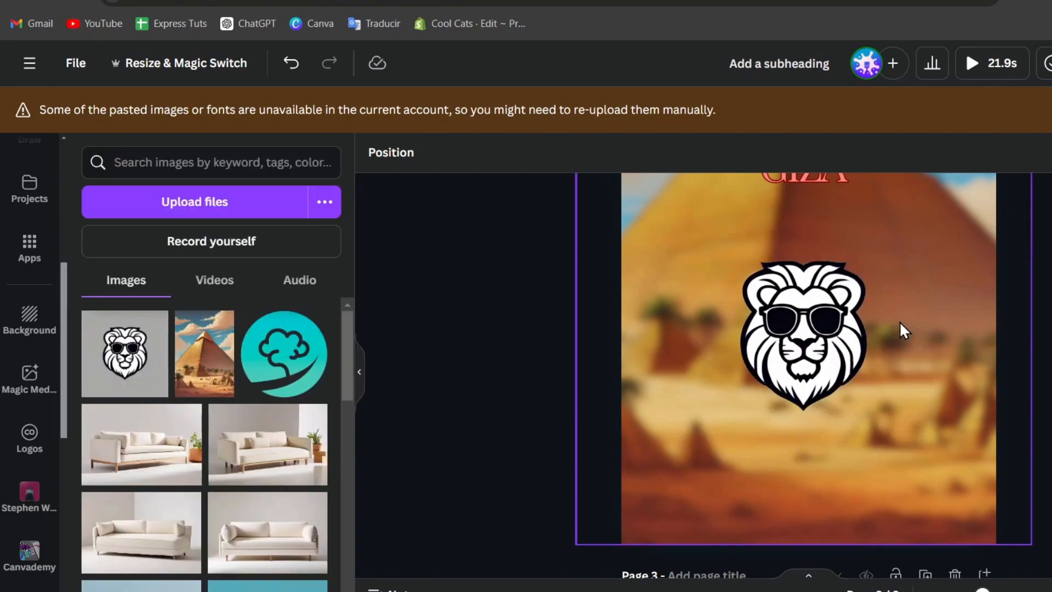
left_click_drag(843, 307, 857, 282)
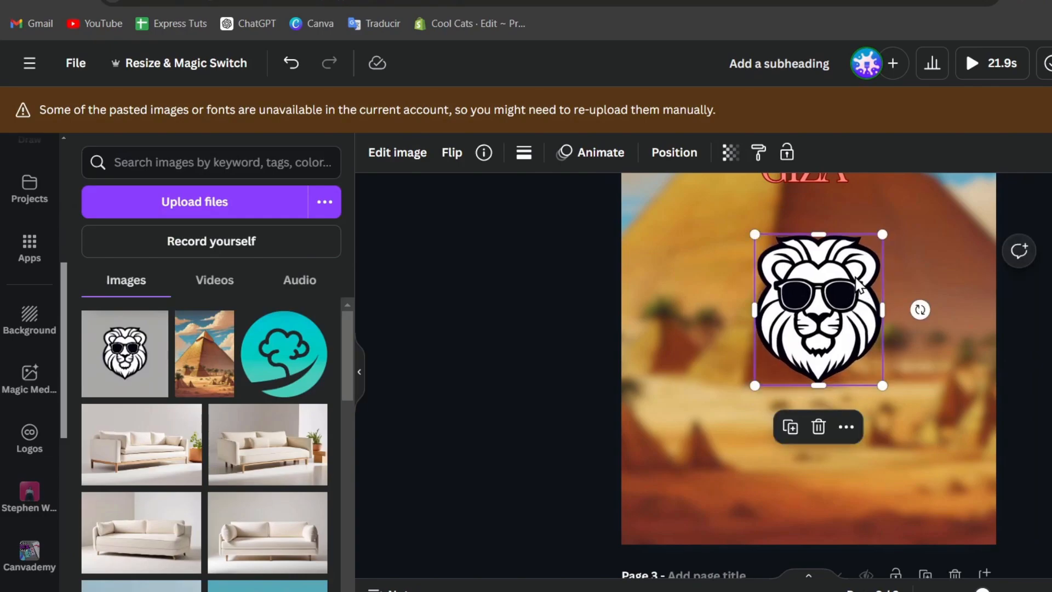
scroll(855, 275, "up", 4)
scroll(855, 275, "down", 2)
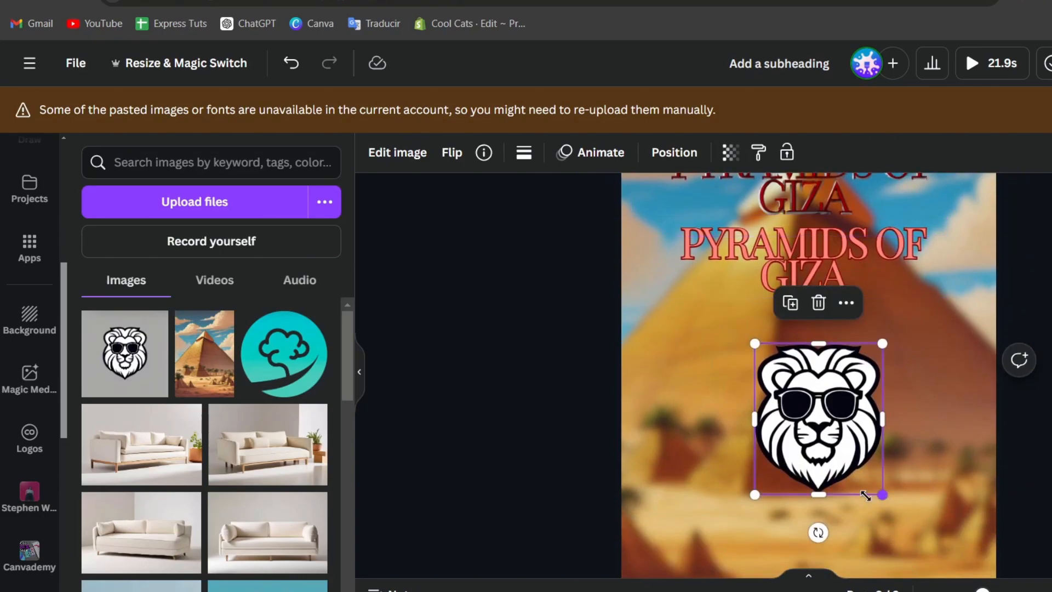
left_click_drag(865, 495, 855, 403)
scroll(829, 458, "up", 4)
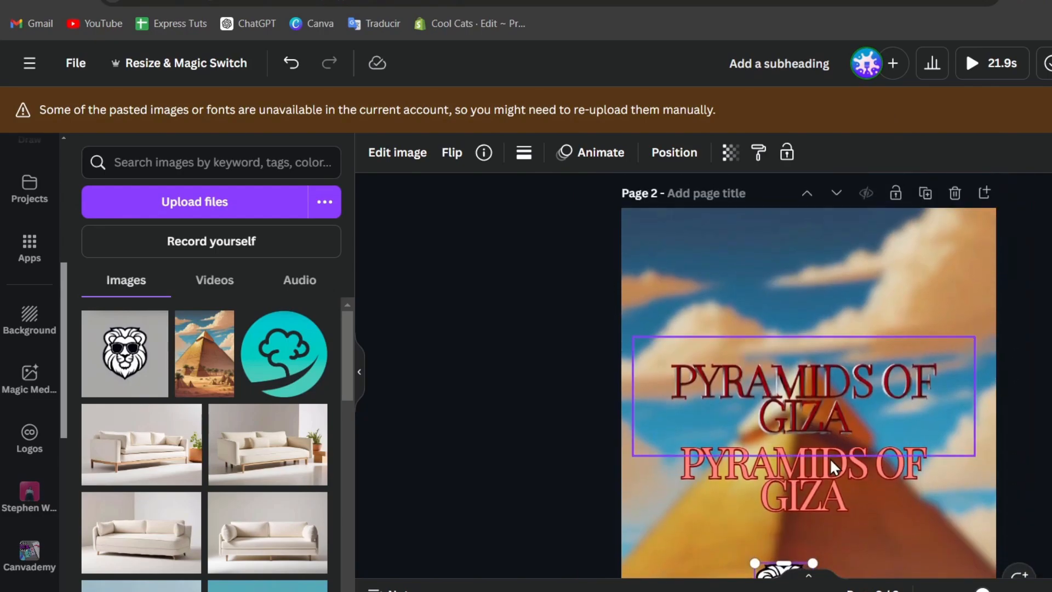
scroll(851, 462, "down", 3)
left_click_drag(789, 482, 810, 198)
scroll(885, 263, "up", 2)
key("Escape")
Shrink the pyramid illustration into a small image near the bottom of the page.
scroll(808, 351, "up", 1)
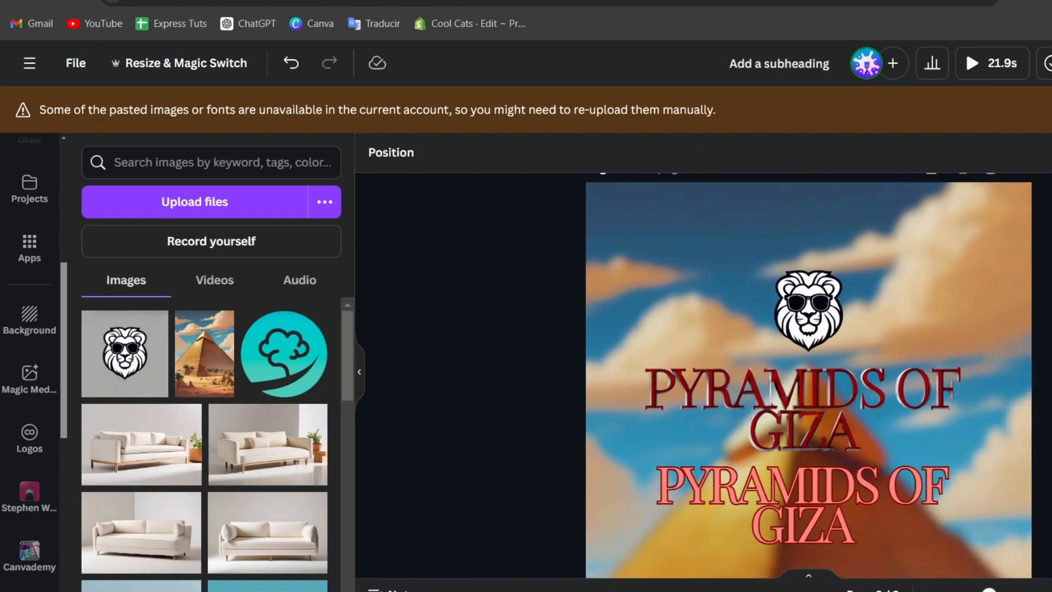
scroll(808, 375, "up", 1)
scroll(809, 375, "up", 2)
scroll(808, 375, "down", 4)
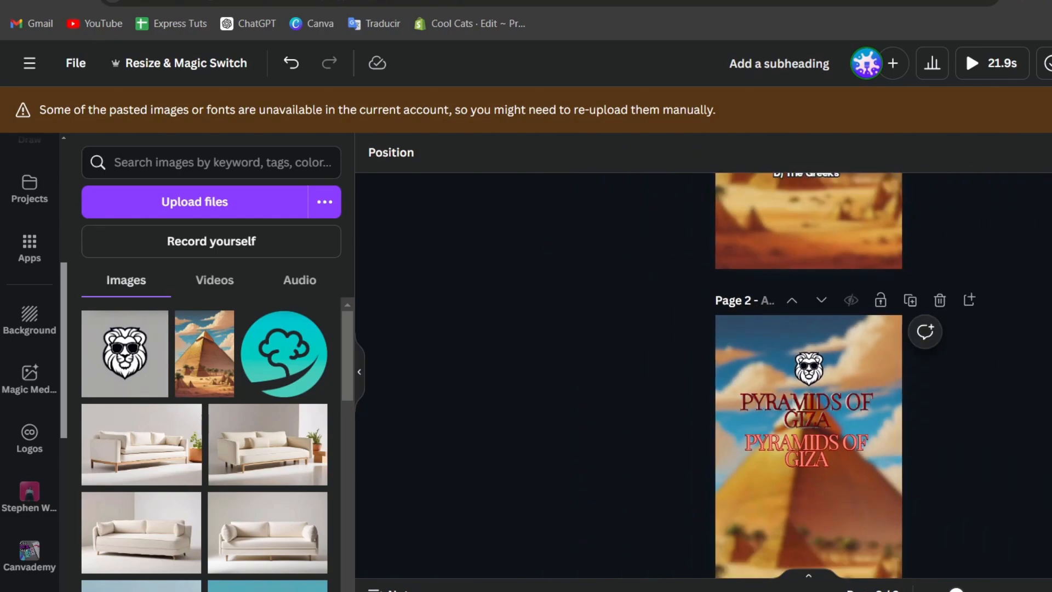
scroll(1039, 395, "up", 3)
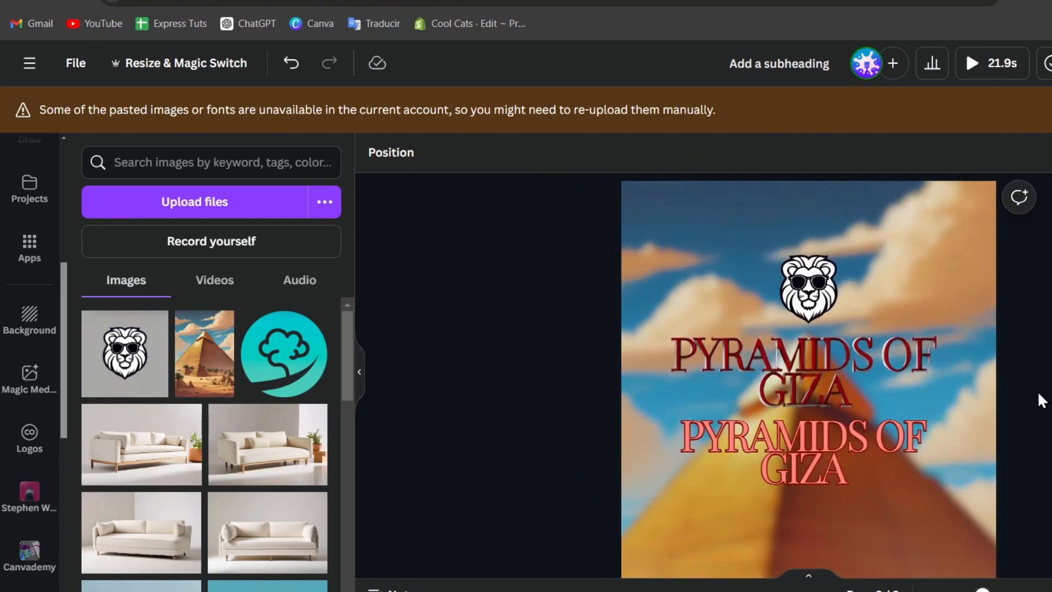
scroll(1041, 400, "up", 2)
scroll(1041, 403, "down", 5)
scroll(1041, 408, "up", 5)
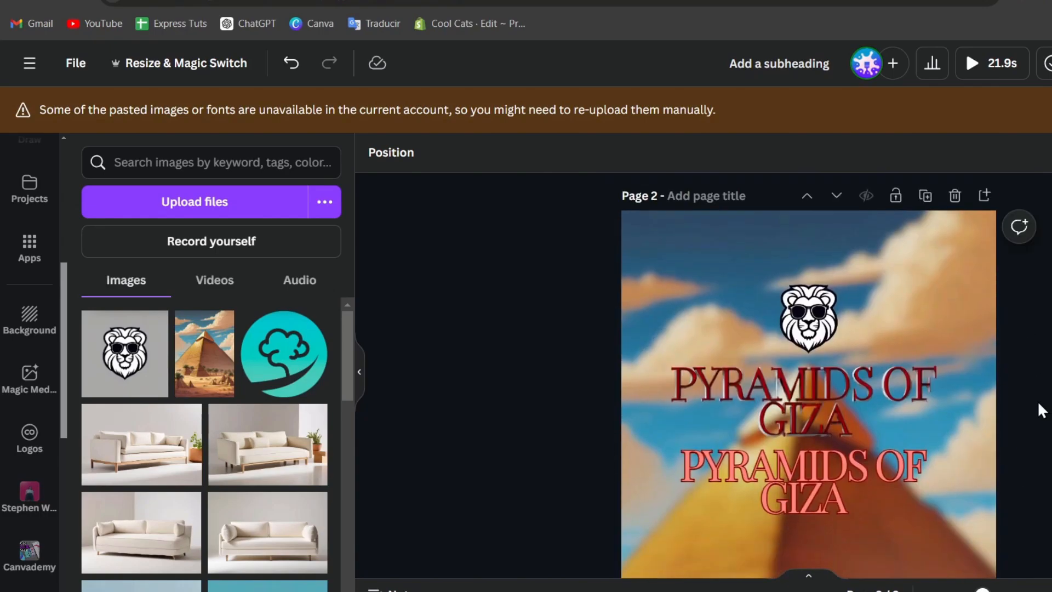
scroll(1041, 409, "up", 5)
left_click(934, 478)
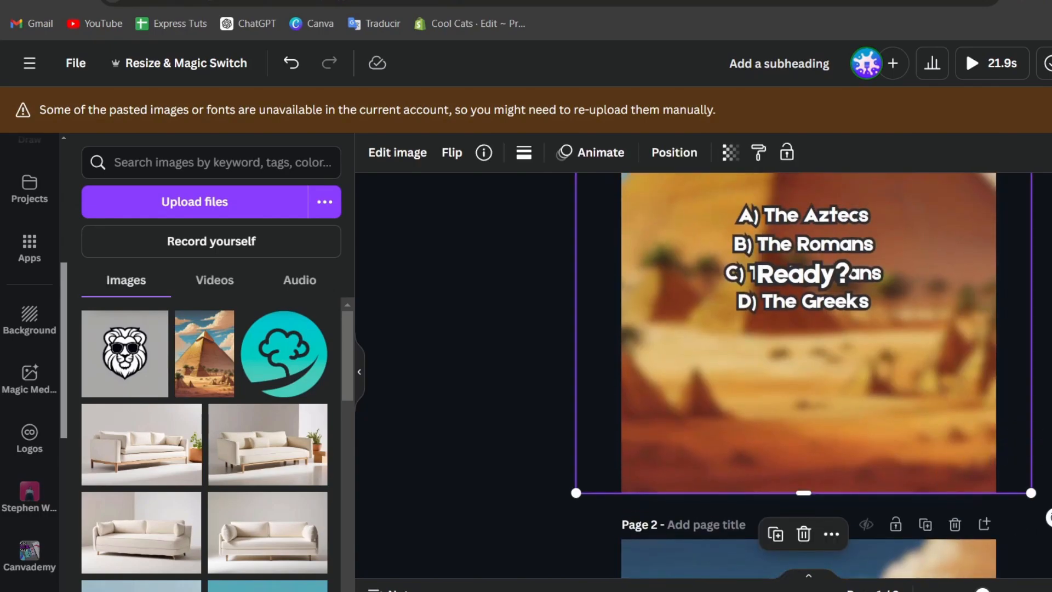
scroll(934, 478, "down", 5)
left_click(883, 390)
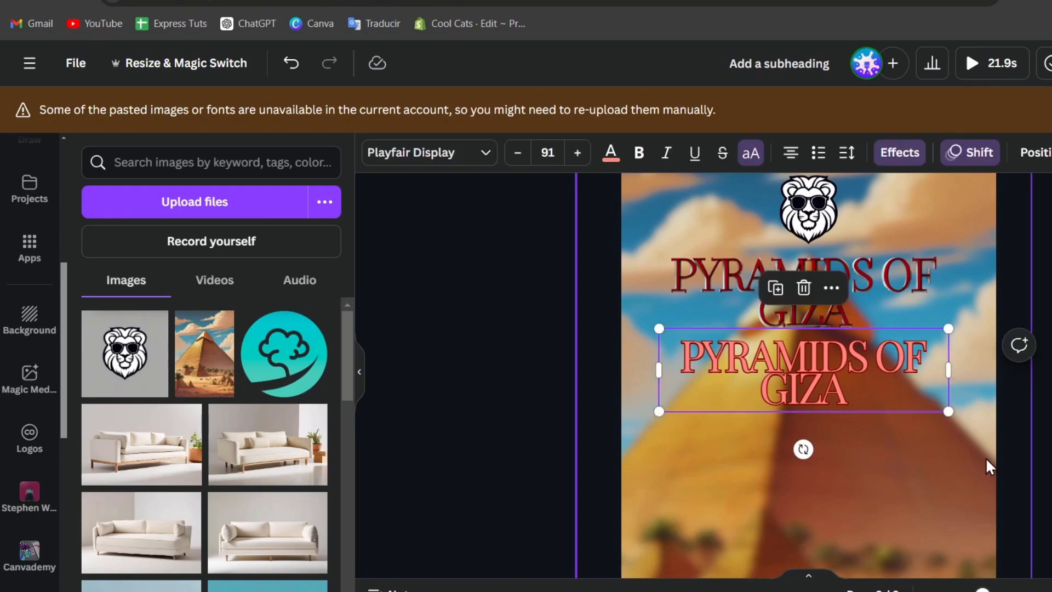
left_click(983, 464)
scroll(1037, 426, "down", 3)
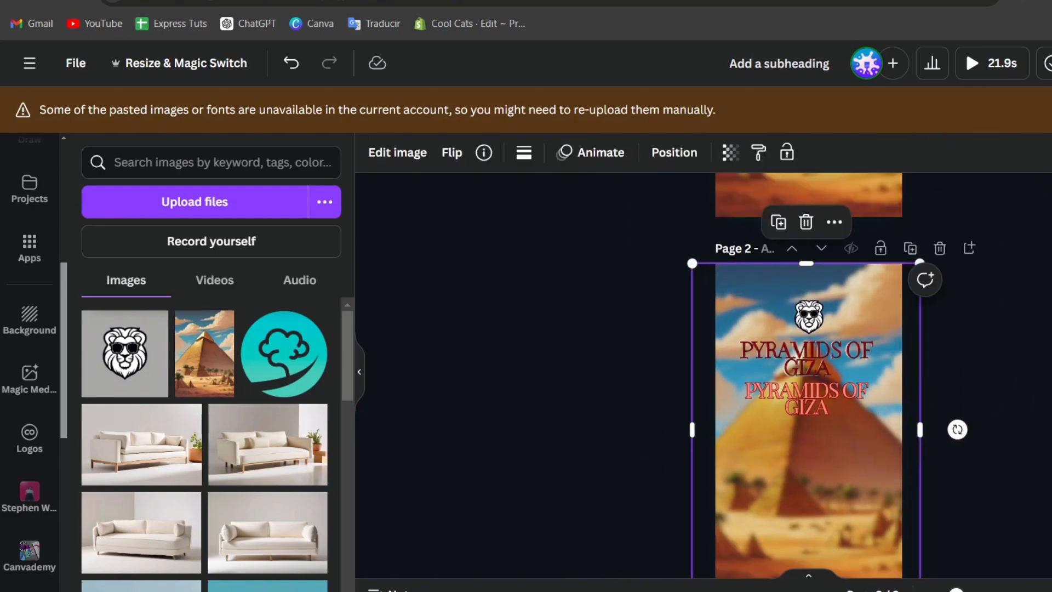
left_click_drag(903, 269, 823, 444)
left_click(878, 433)
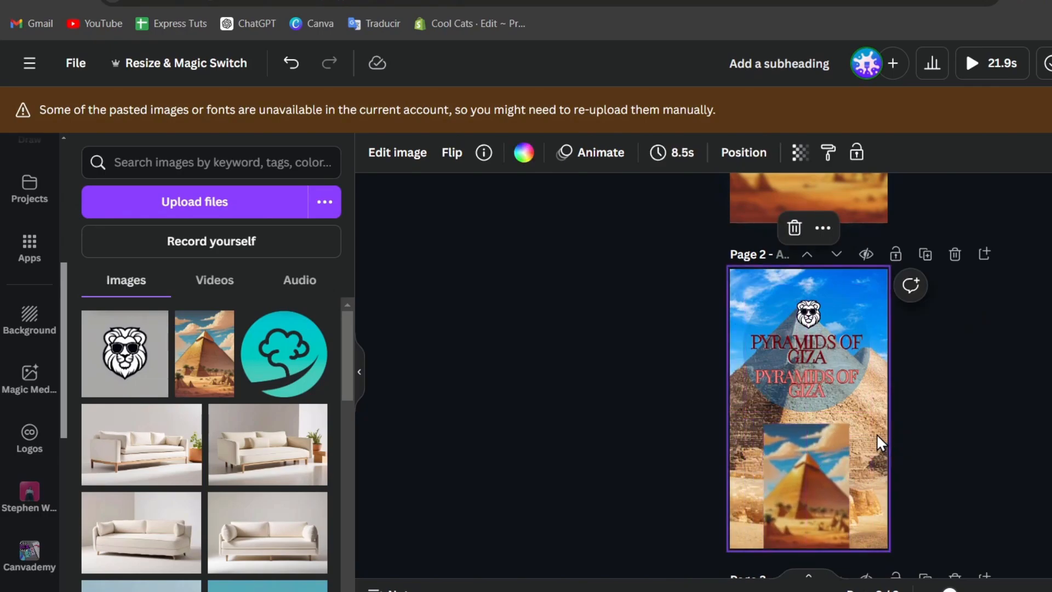
Delete the background pyramid photo and the duplicate PYRAMIDS OF GIZA title.
key("Delete")
left_click(842, 398)
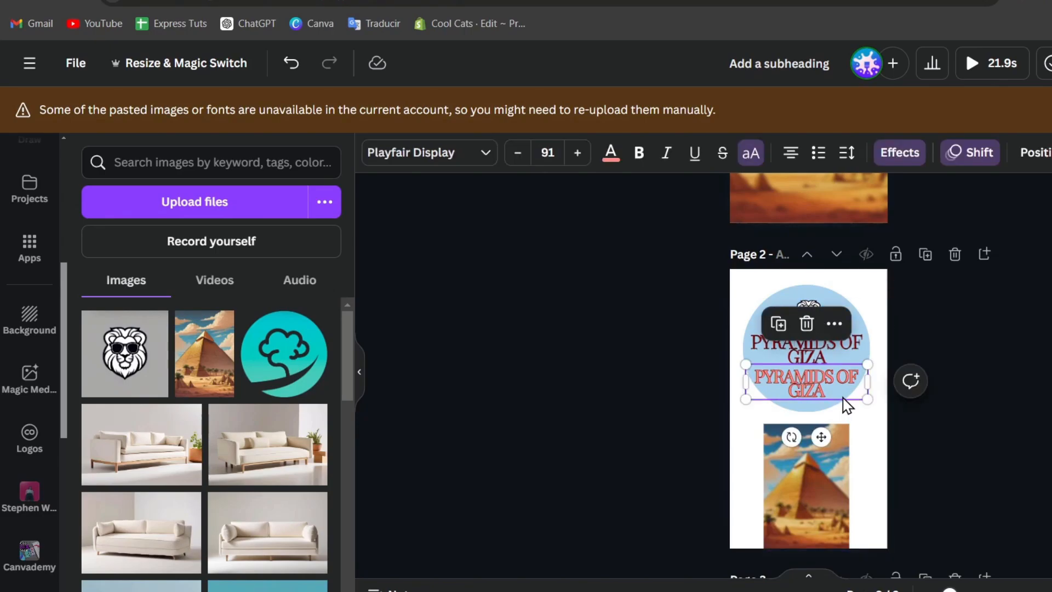
key("Delete")
left_click(856, 399)
Enlarge the pyramid image to 657 × 960 and centre it beneath the title.
left_click(838, 459)
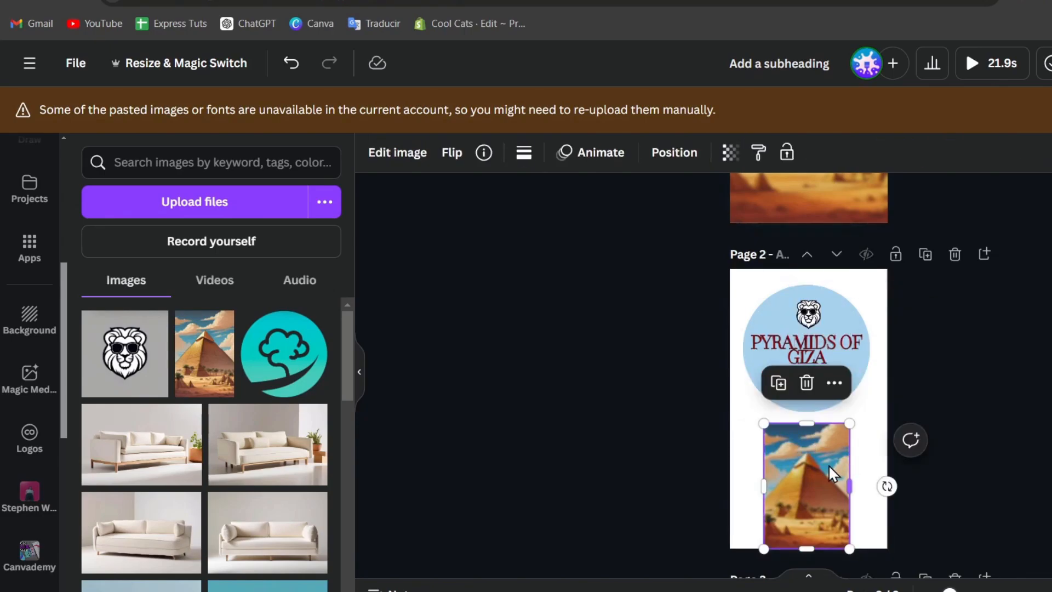
left_click_drag(828, 465, 787, 459)
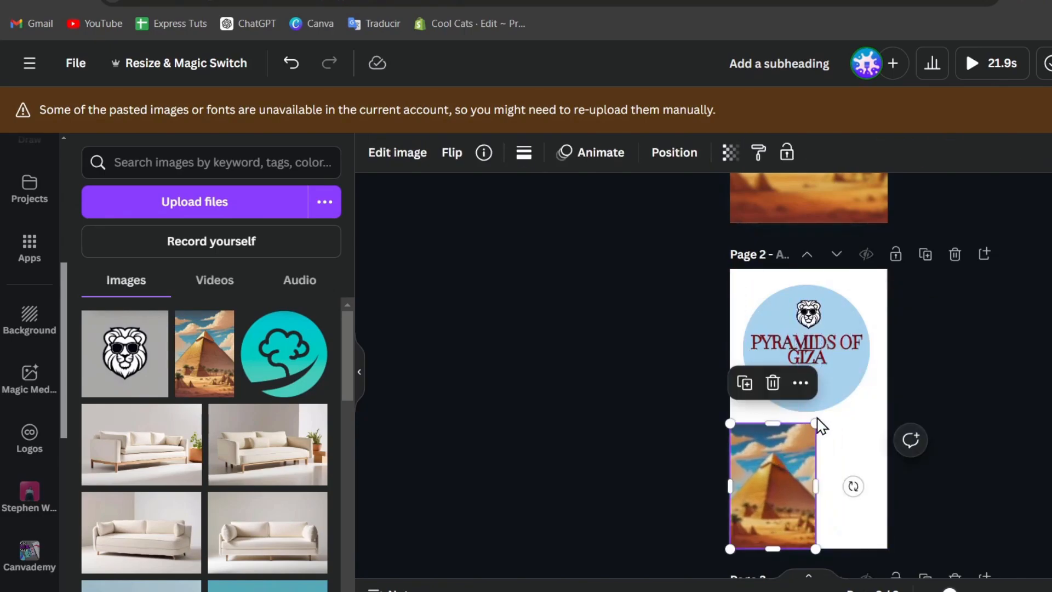
left_click_drag(816, 424, 829, 403)
left_click_drag(805, 441, 836, 449)
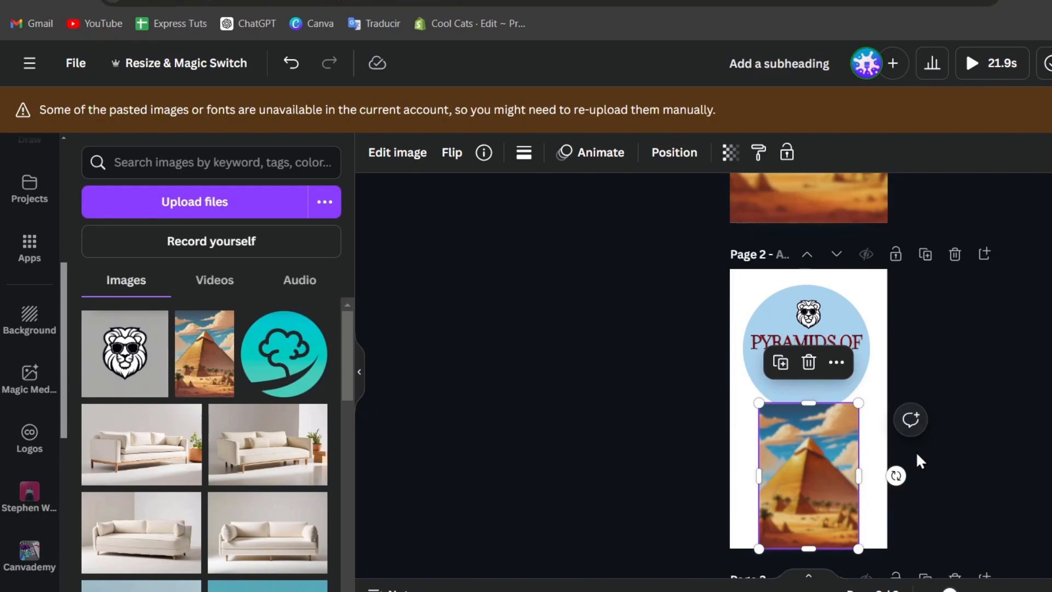
scroll(915, 452, "up", 2)
left_click(906, 483)
scroll(906, 487, "down", 2)
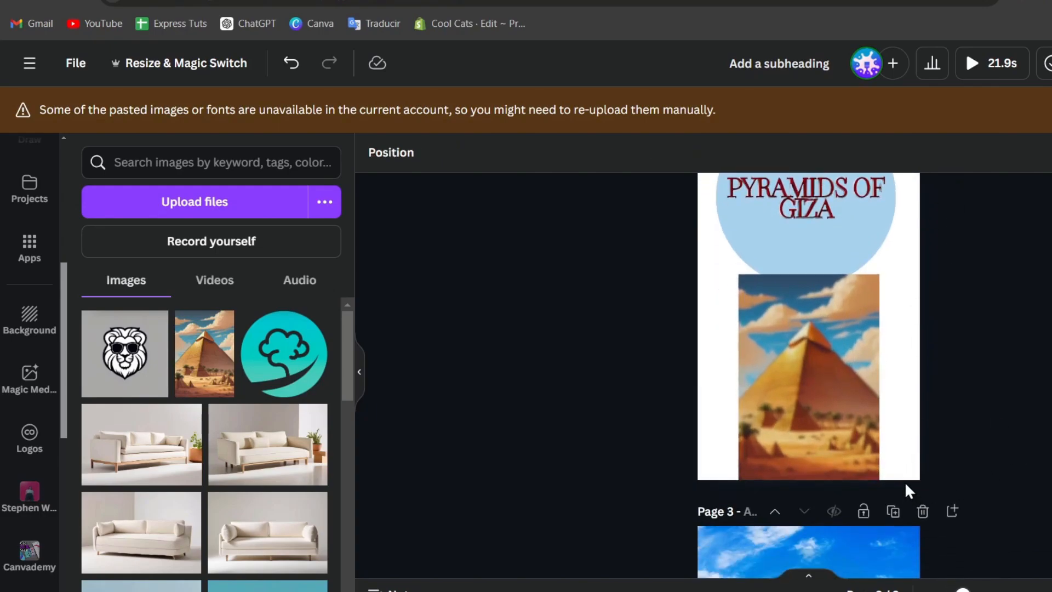
scroll(905, 482, "up", 2)
scroll(904, 484, "down", 1)
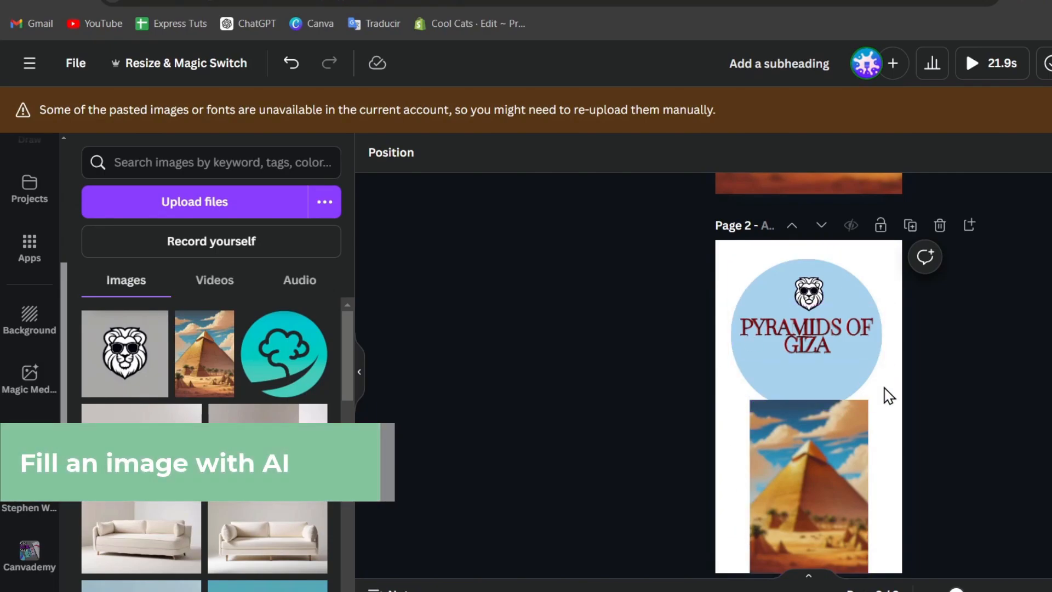
scroll(888, 395, "down", 2)
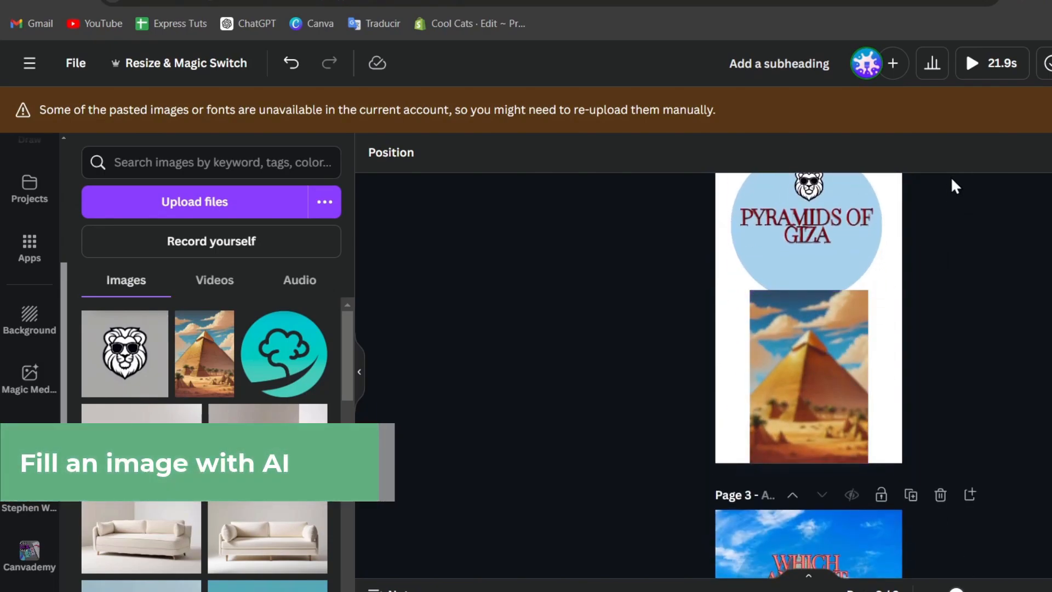
scroll(984, 295, "up", 2)
Check the pyramid image's Blur setting and close it without blurring.
left_click(796, 470)
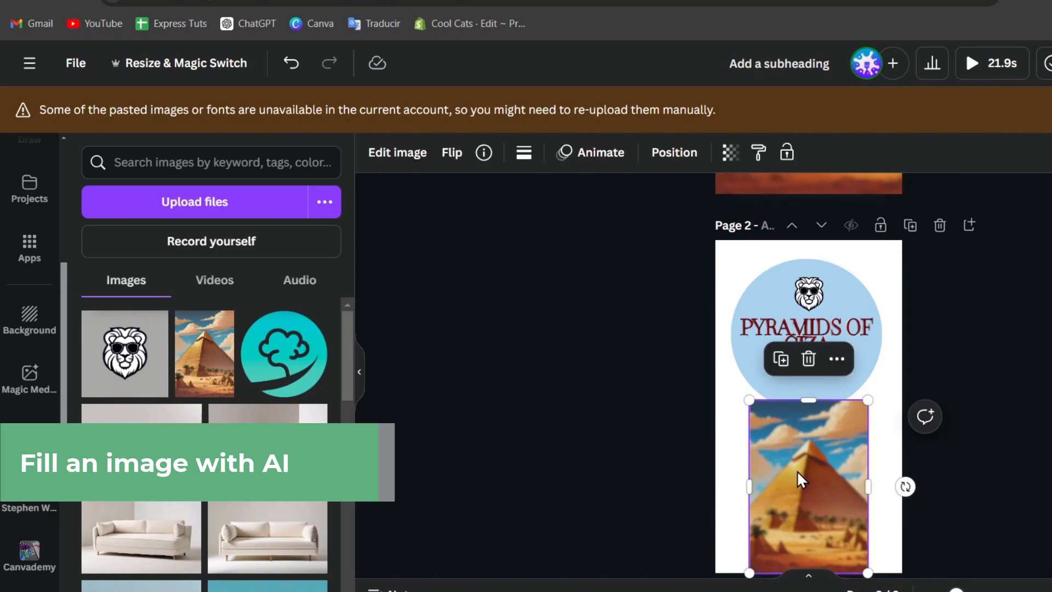
left_click(402, 160)
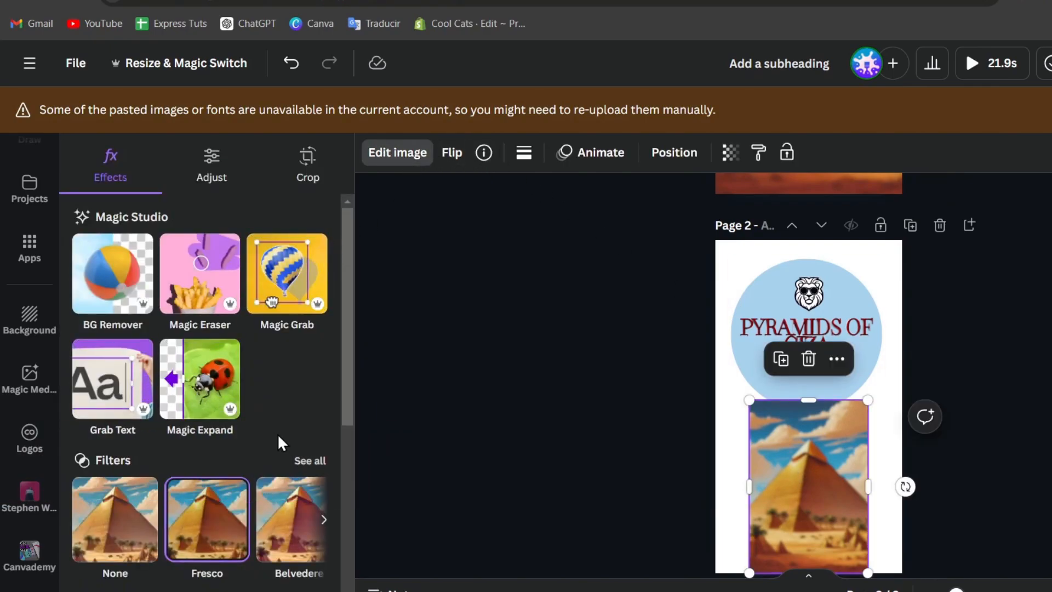
scroll(278, 438, "down", 5)
left_click(261, 409)
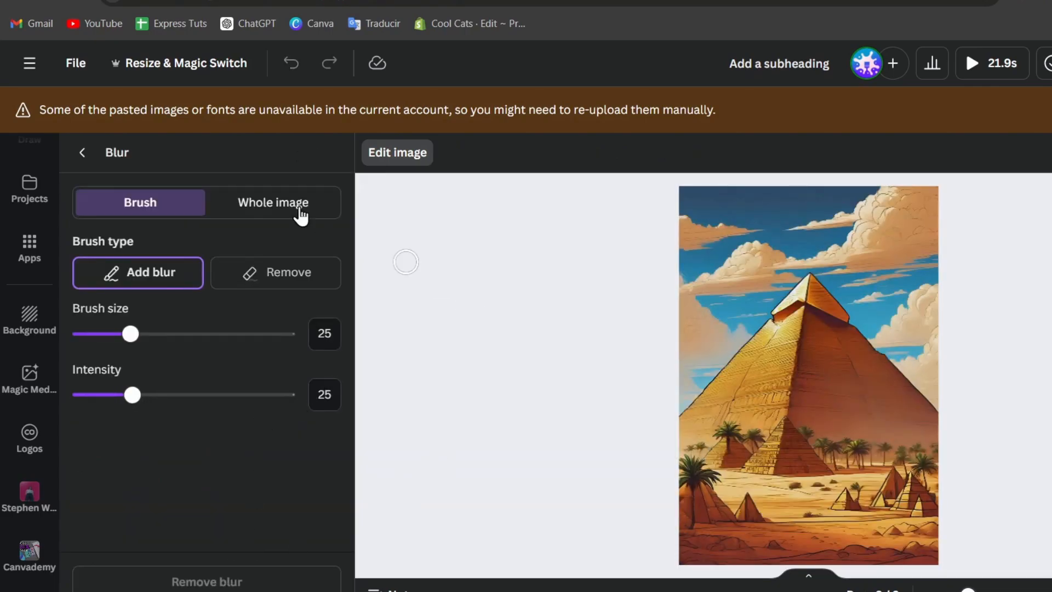
left_click(82, 153)
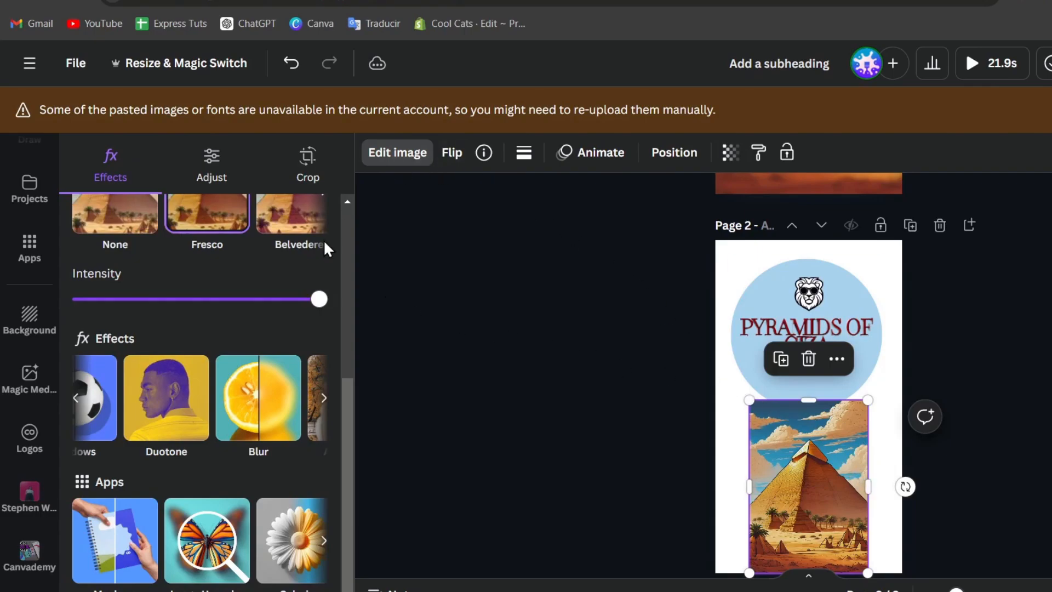
scroll(324, 248, "up", 5)
Try expanding the pyramid image to the whole page, then cancel the expansion.
left_click(227, 394)
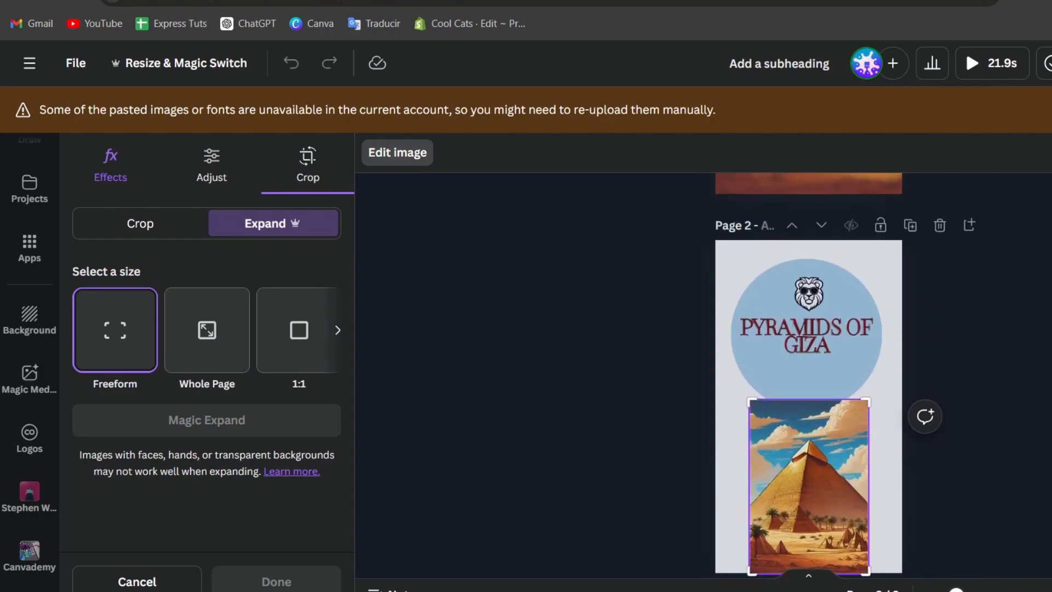
scroll(808, 383, "down", 1)
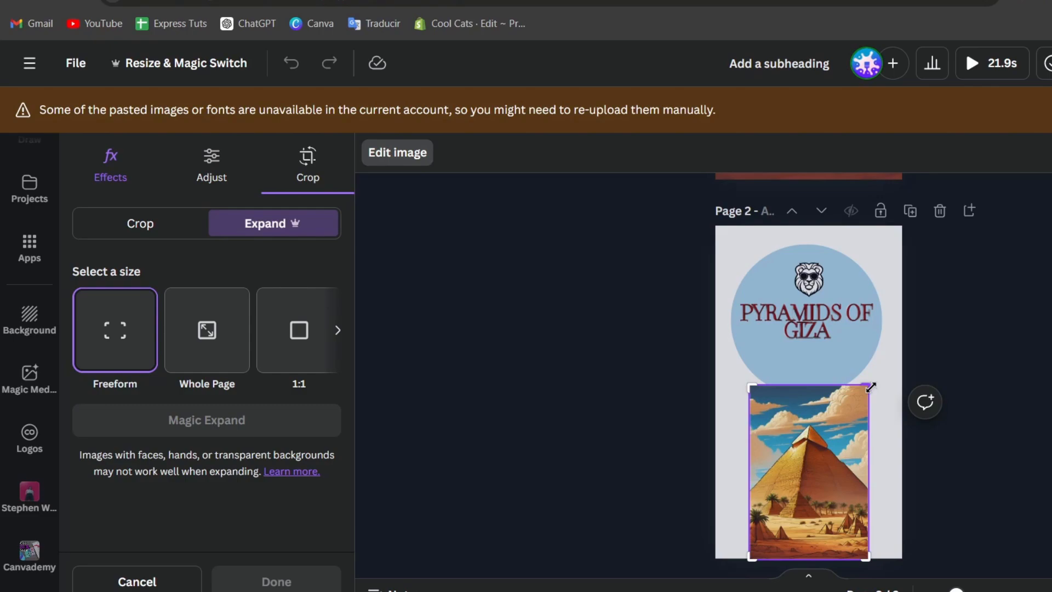
left_click_drag(870, 387, 910, 386)
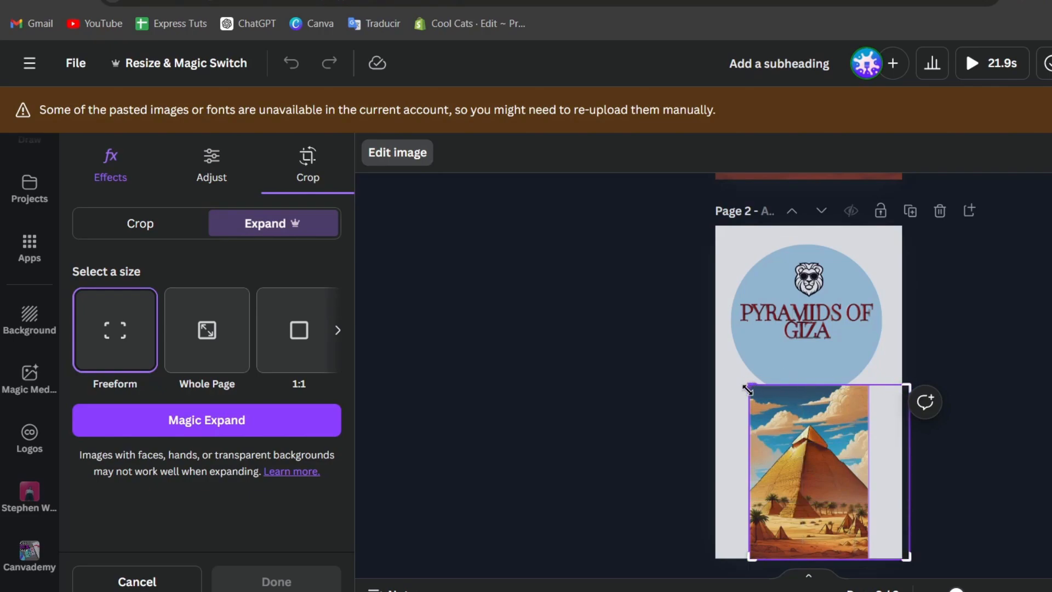
left_click_drag(748, 389, 706, 387)
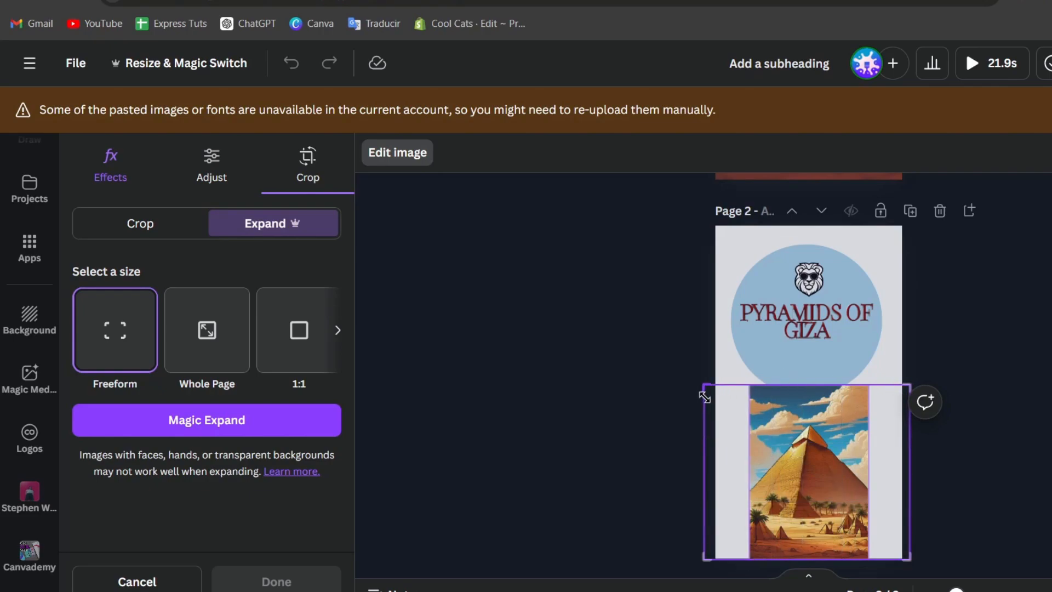
left_click(225, 338)
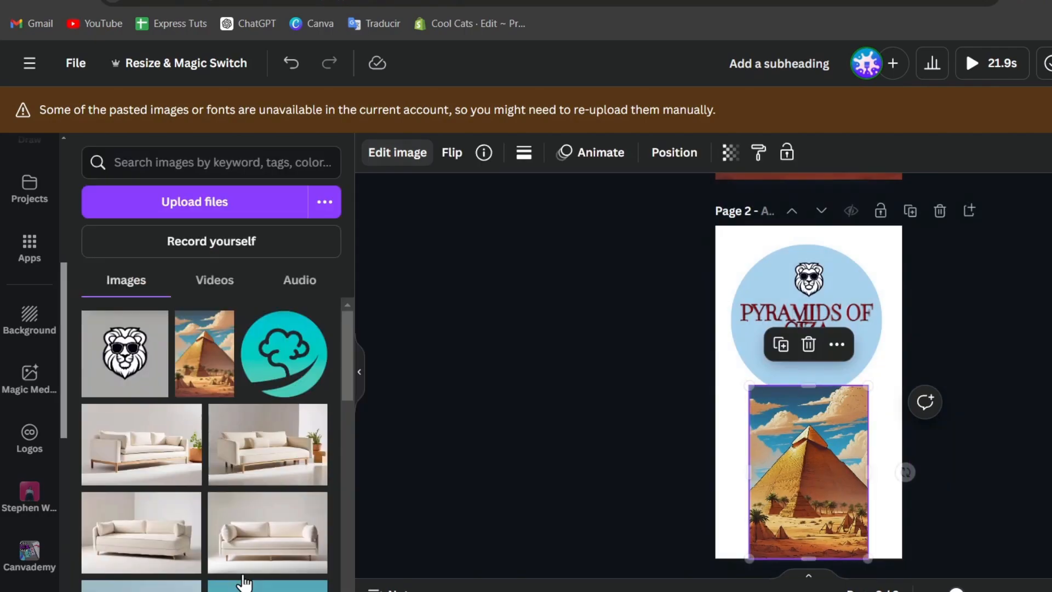
left_click(180, 581)
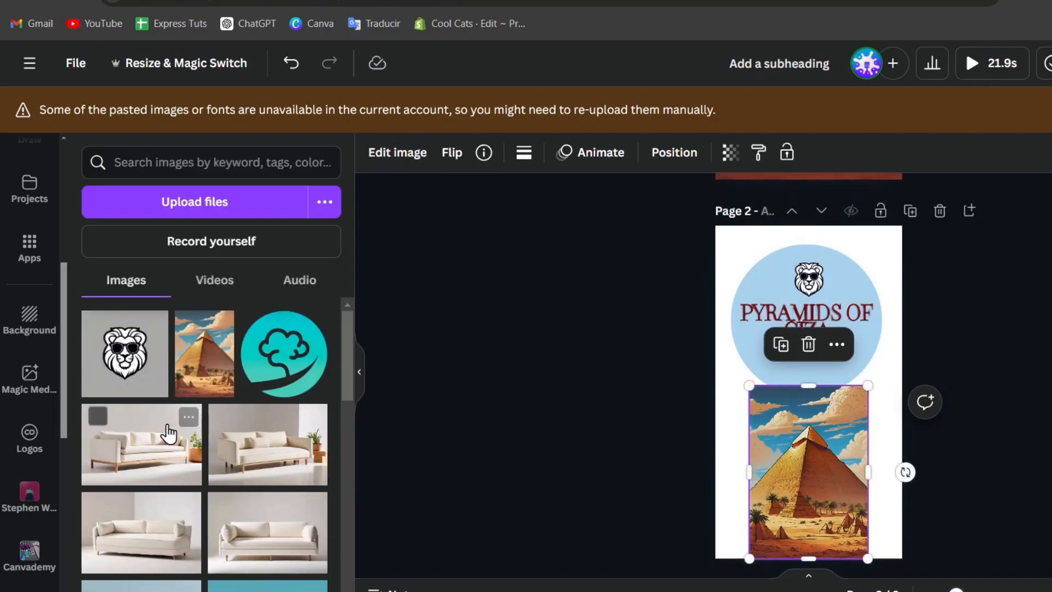
Run Magic Expand on the pyramid image with Whole Page to generate four expanded versions.
left_click(400, 163)
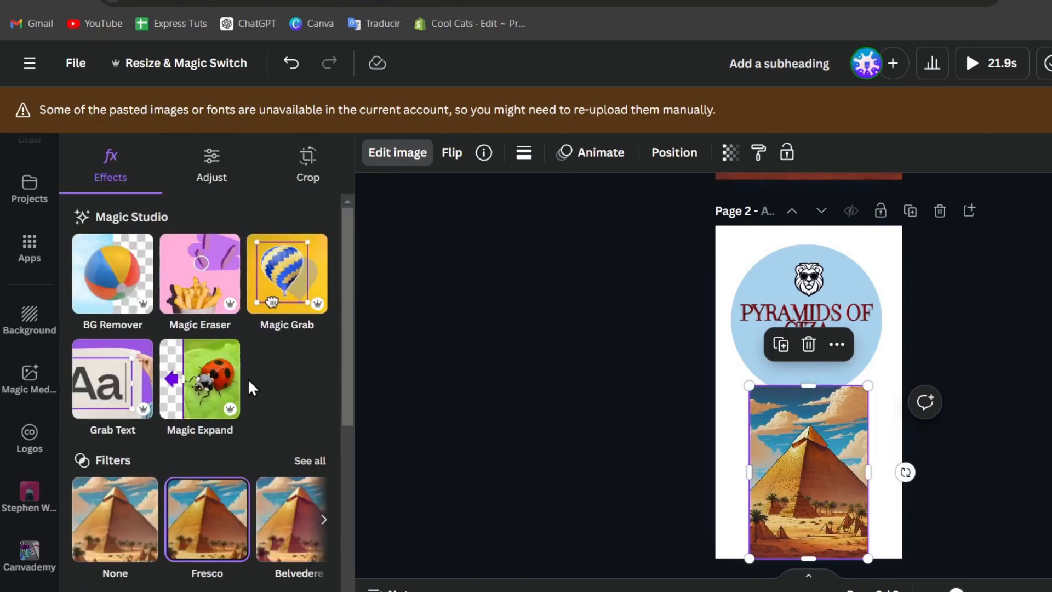
left_click(212, 382)
left_click(213, 377)
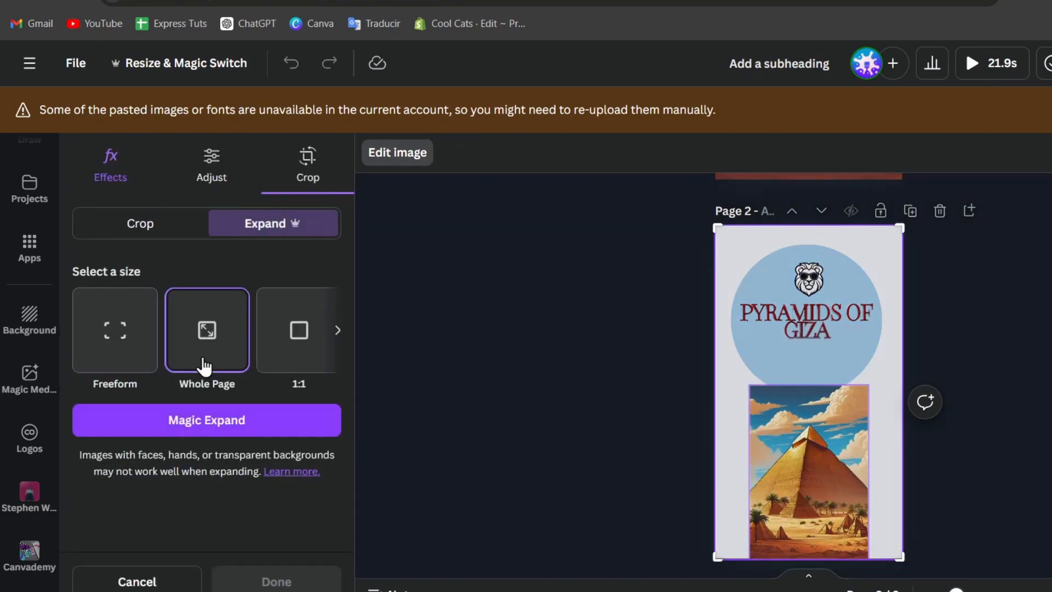
left_click(211, 422)
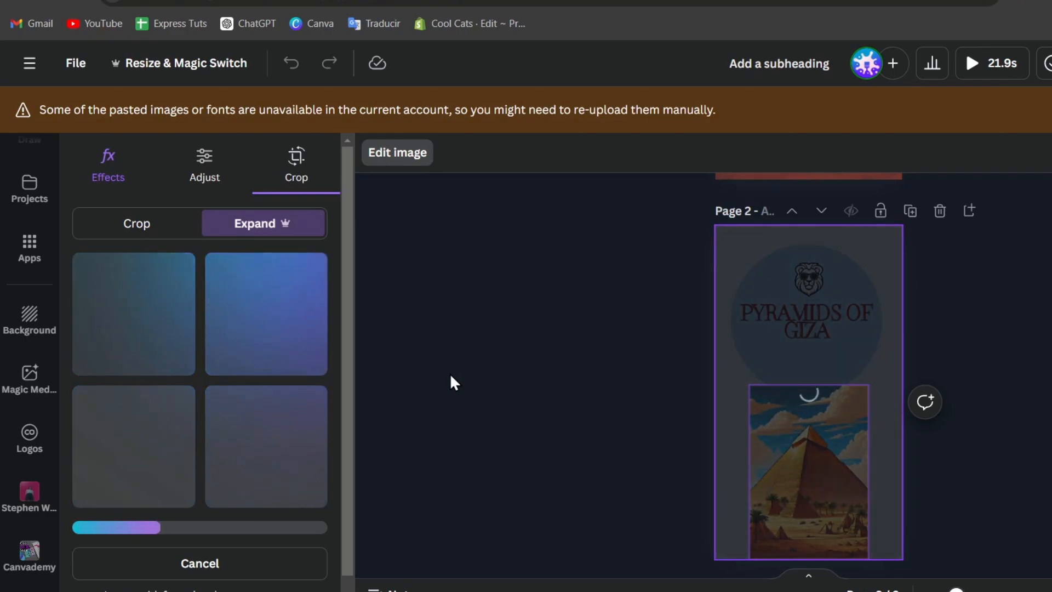
scroll(241, 417, "down", 1)
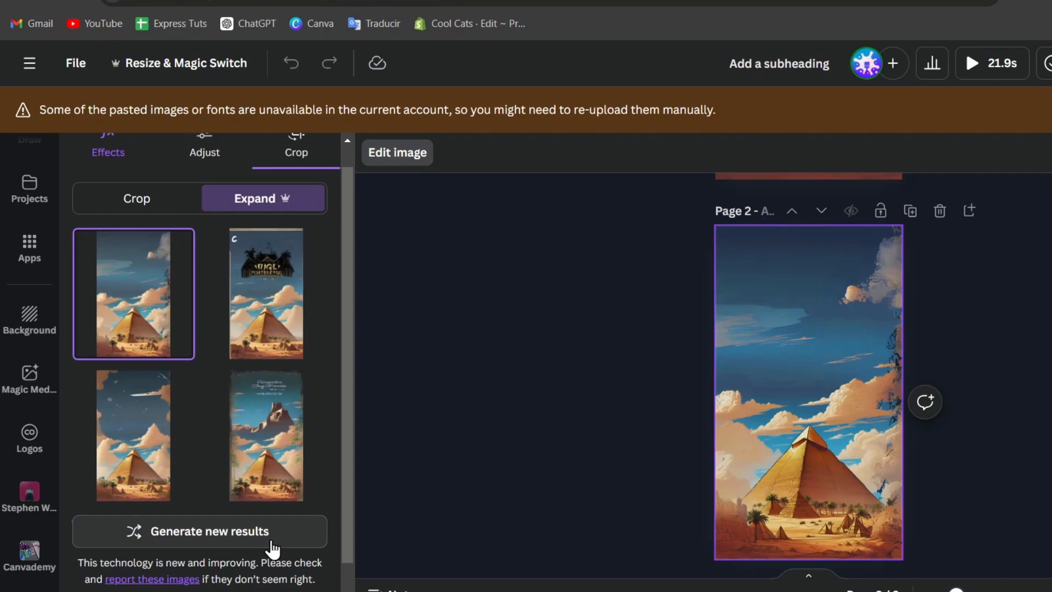
Compare the expanded versions and regenerate to get a pine-tree version, then show page thumbnails.
scroll(270, 427, "down", 2)
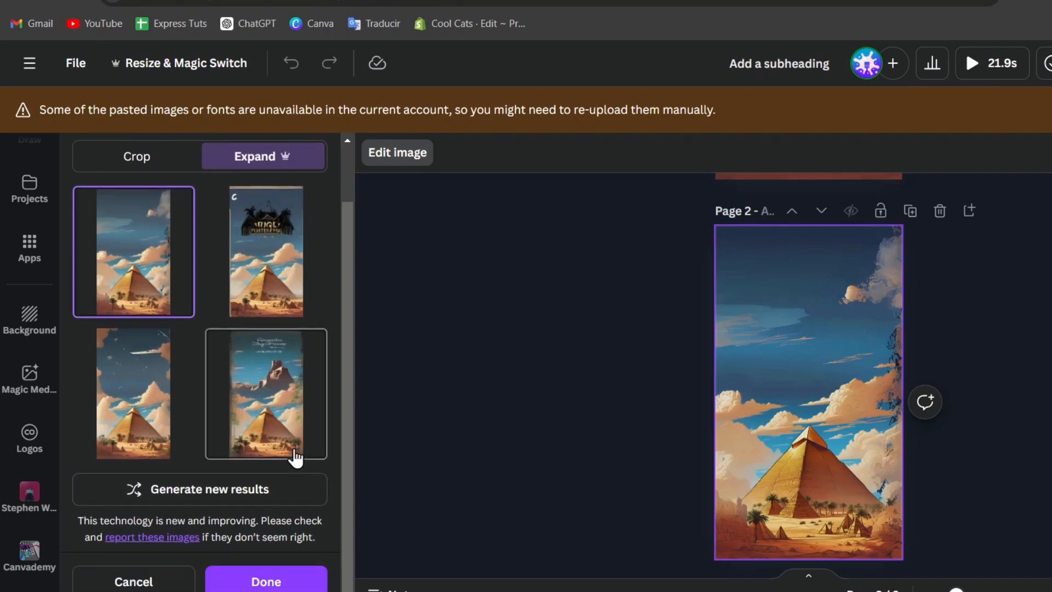
left_click(257, 277)
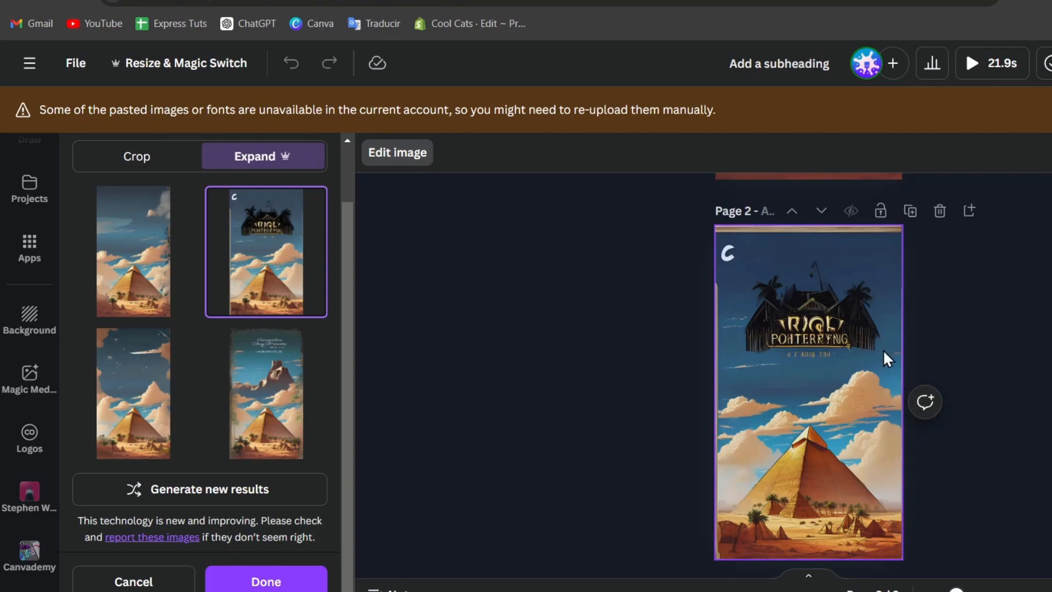
left_click(272, 424)
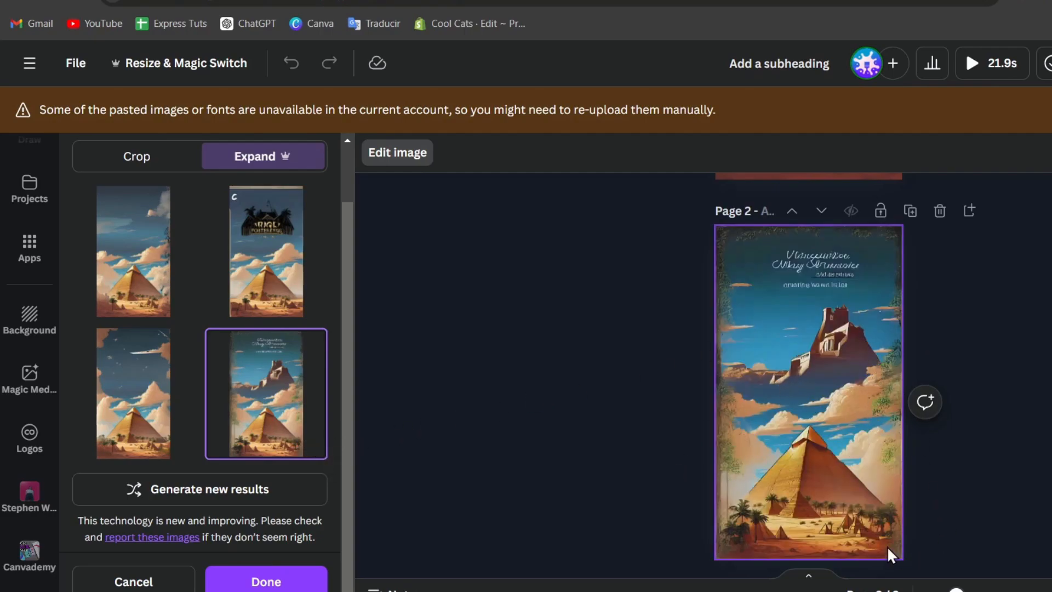
left_click(138, 419)
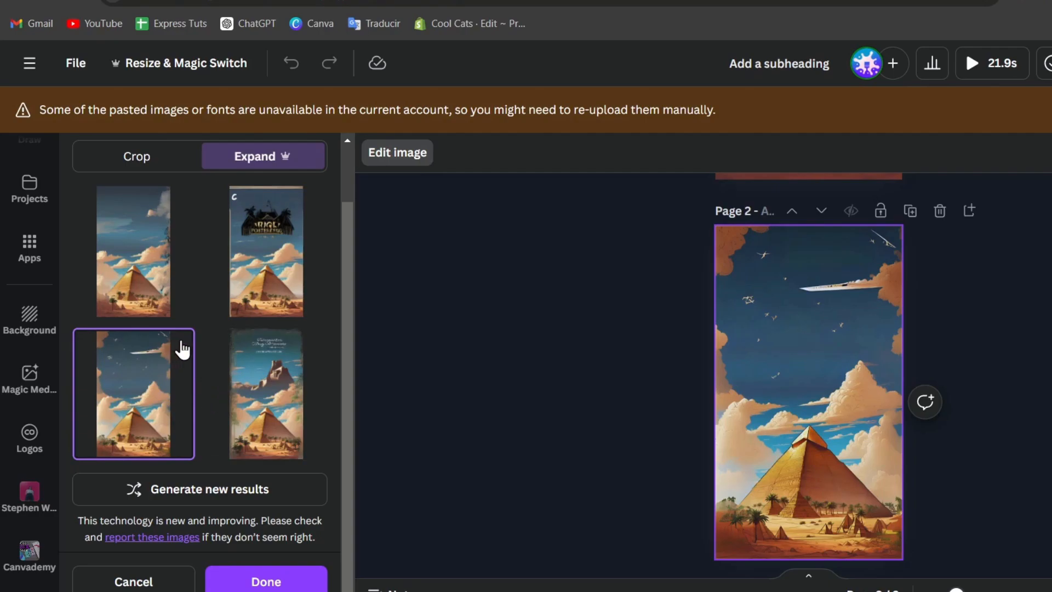
left_click(269, 488)
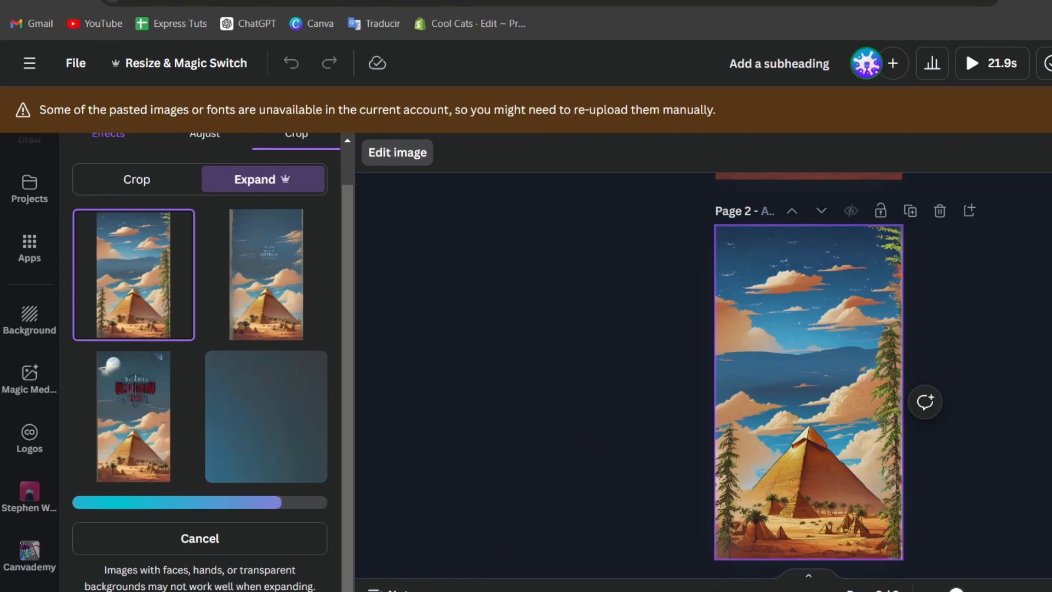
left_click(806, 580)
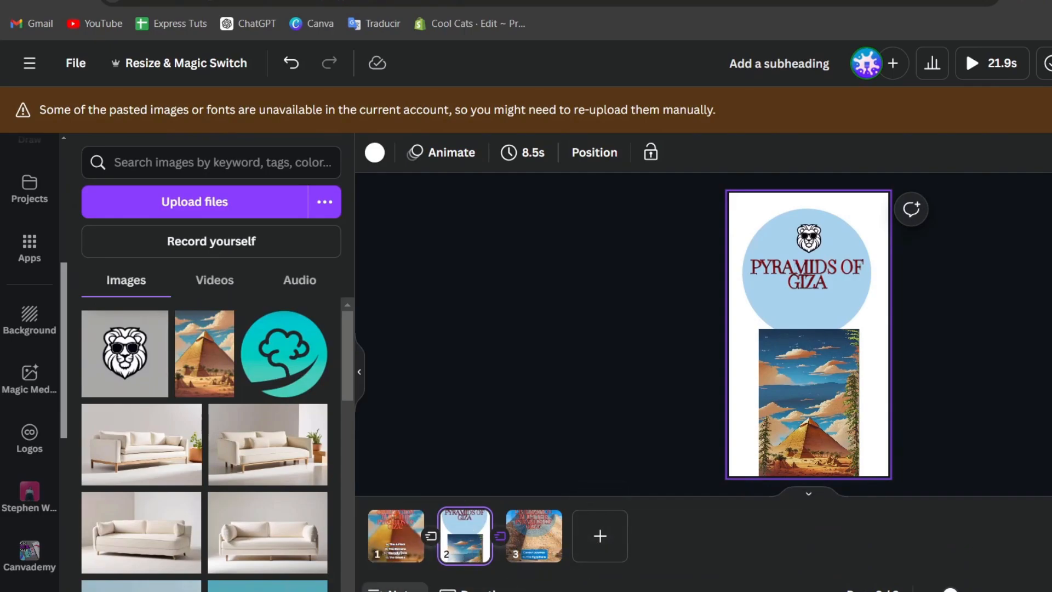
Give page 1 the title 'Question Section' in its notes panel.
left_click(395, 589)
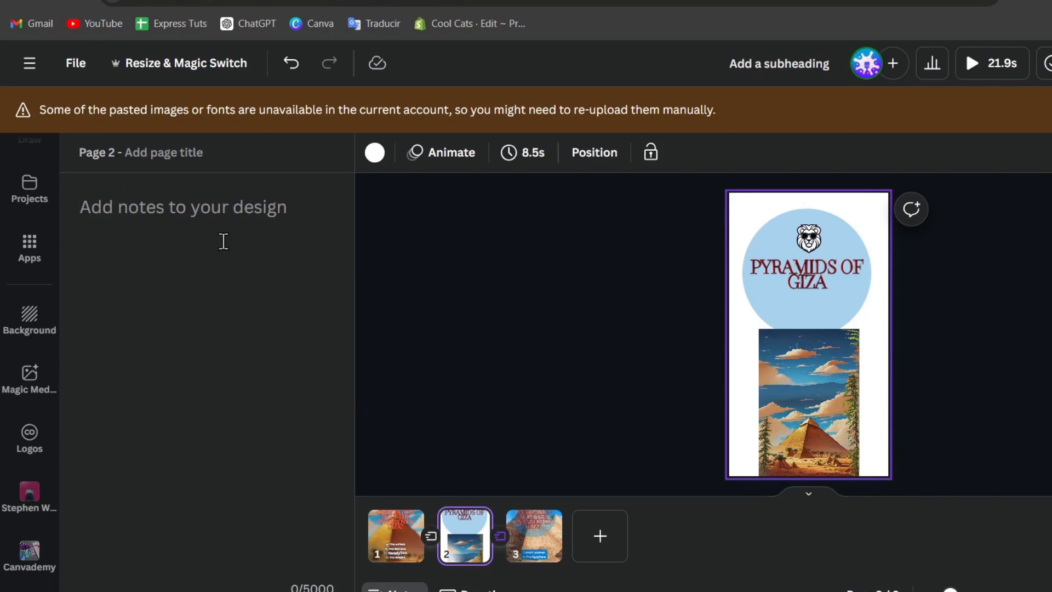
scroll(881, 280, "up", 1)
scroll(882, 279, "down", 1)
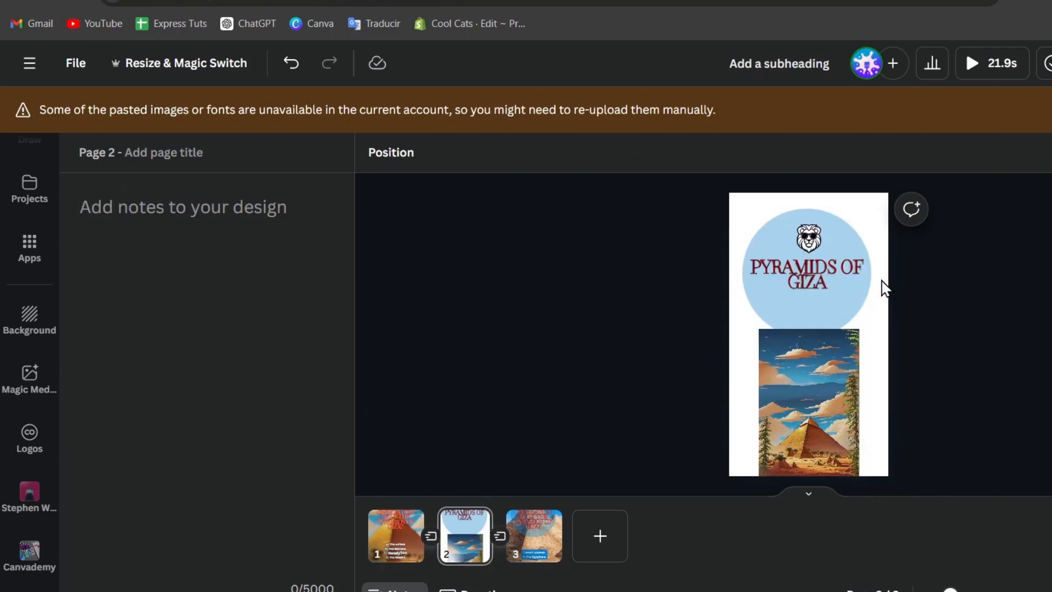
scroll(882, 279, "up", 1)
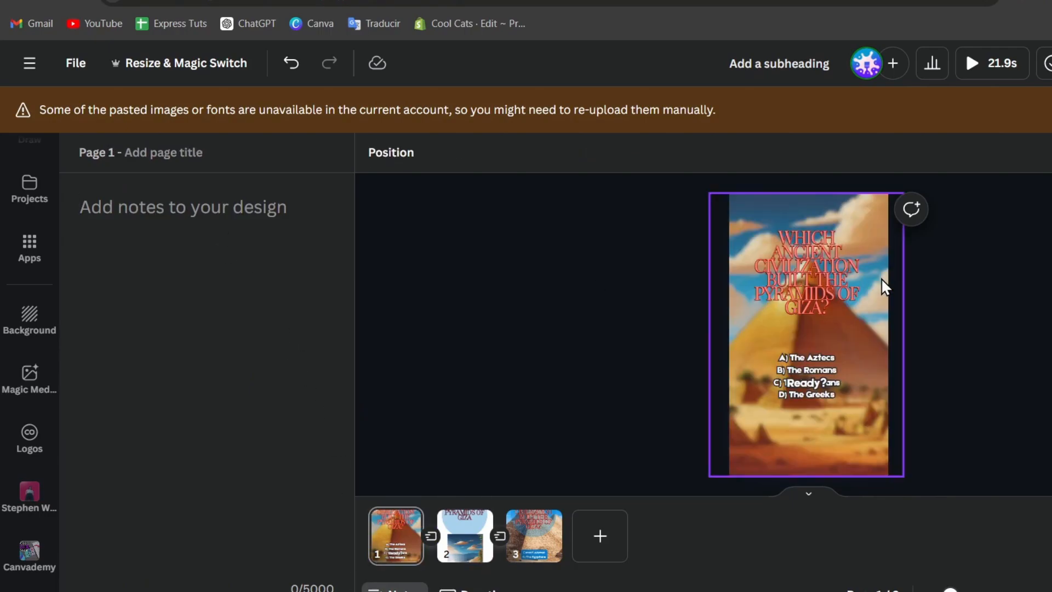
left_click(176, 222)
left_click(180, 148)
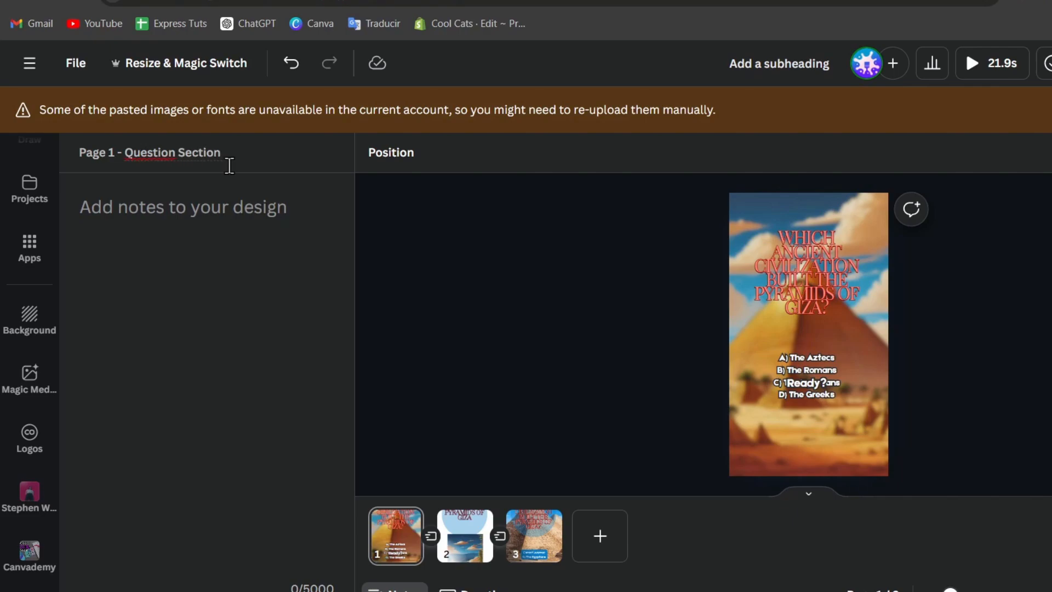
left_click(272, 235)
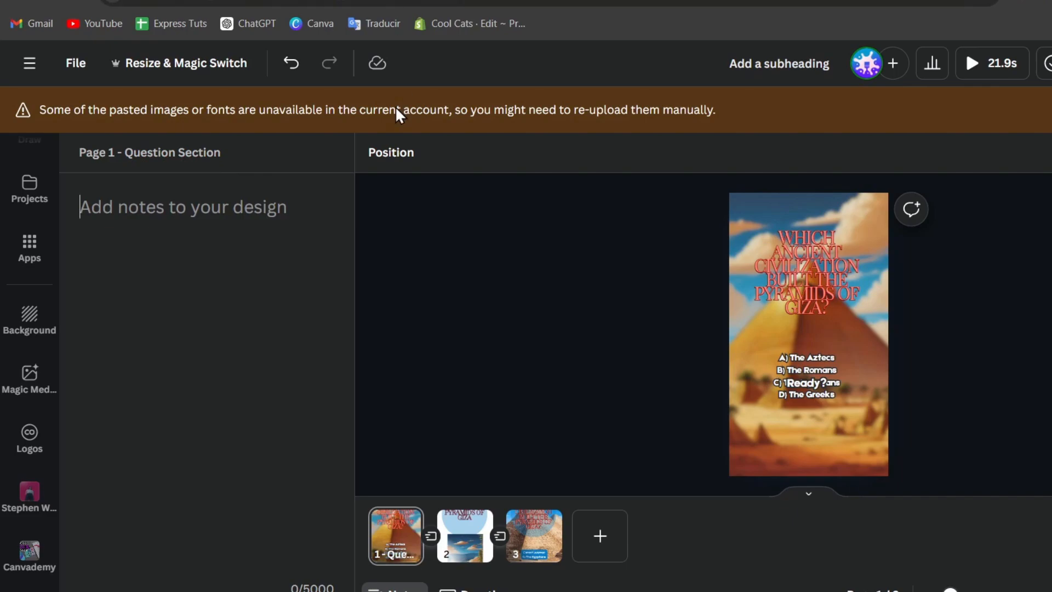
Write the notes 'Which ancient civilization built the pyramids' and 'c) Correct Answer'.
type("W")
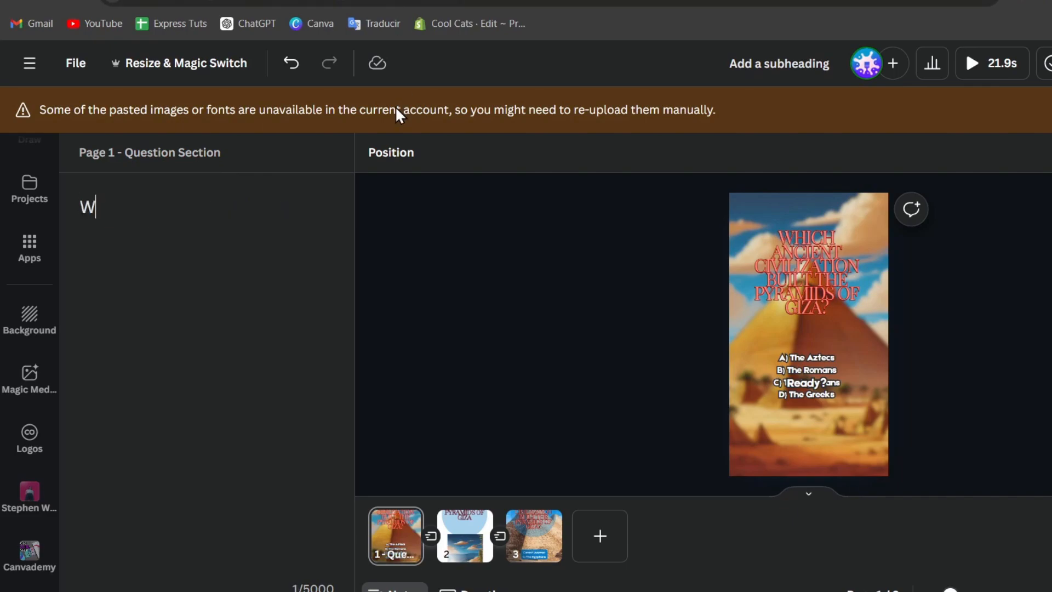
type("hich ancient civila")
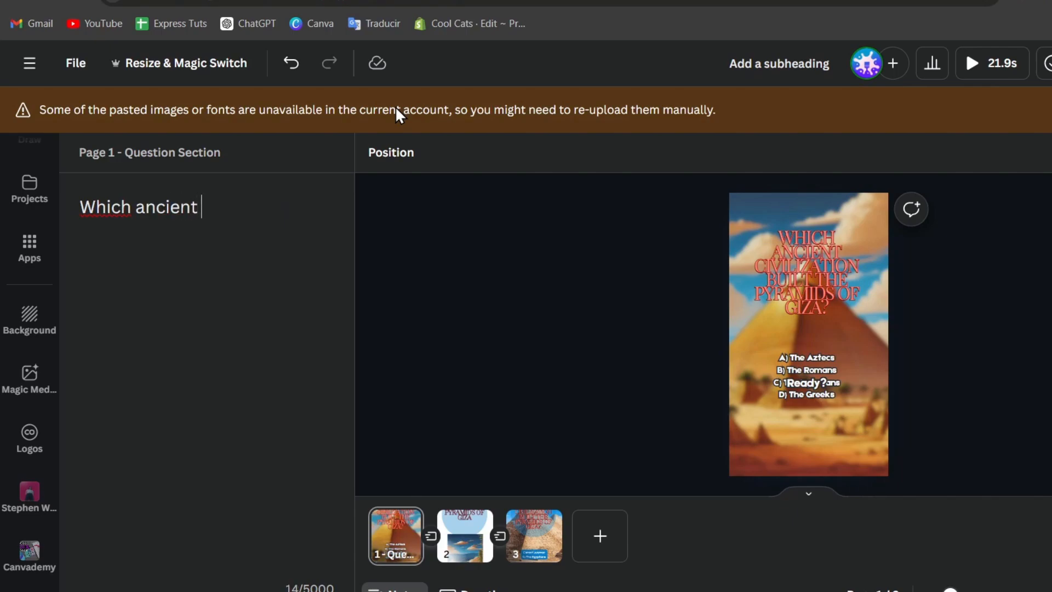
key("BackSpace")
key("BackSpace")
type("z")
type("lization bui")
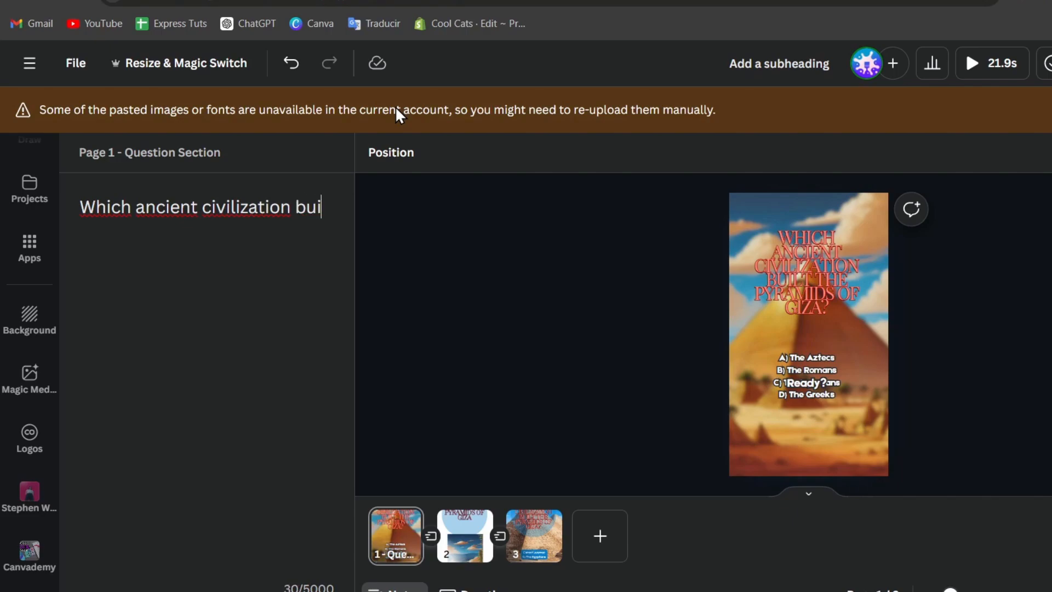
type("lt the pyr")
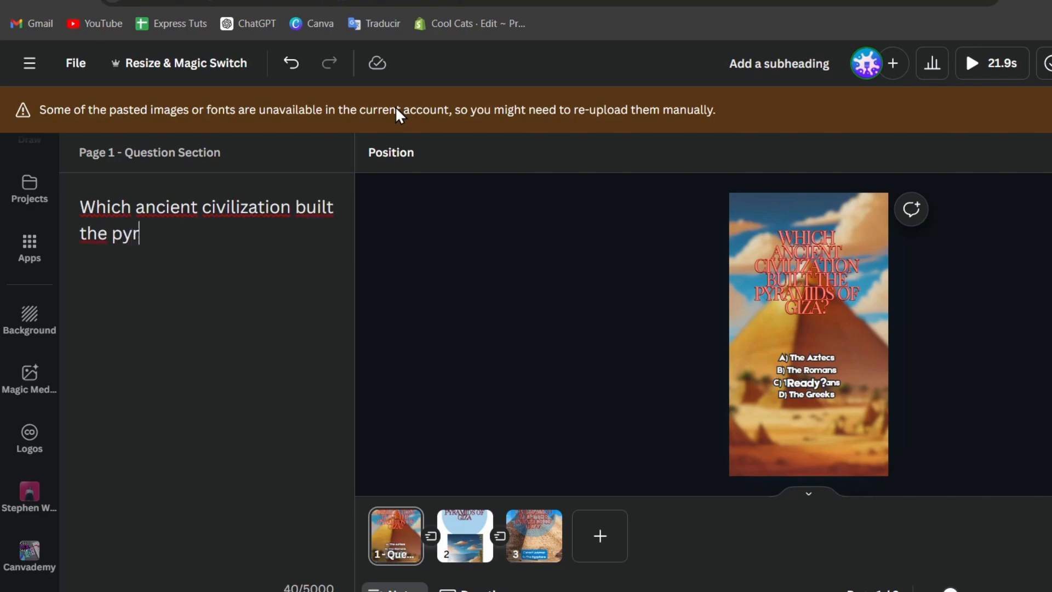
type("mids of Giza?")
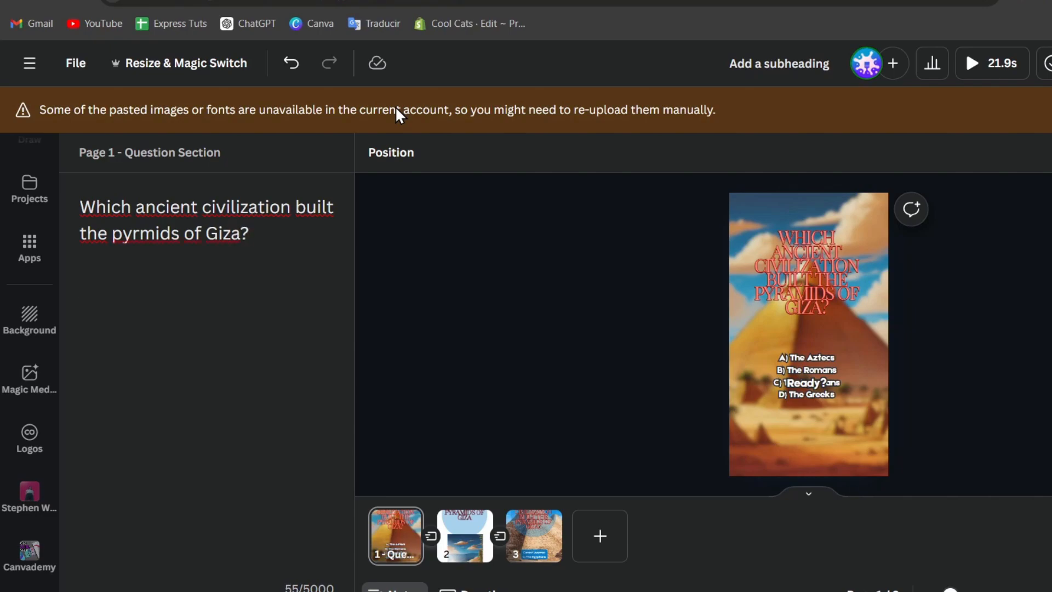
type("c) Correc")
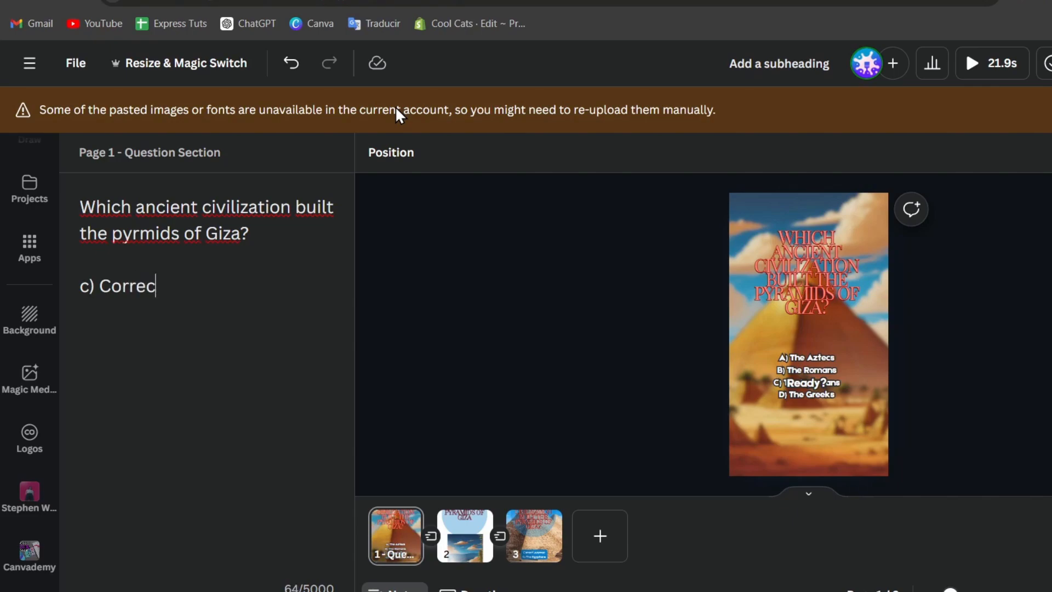
type("t Answer.")
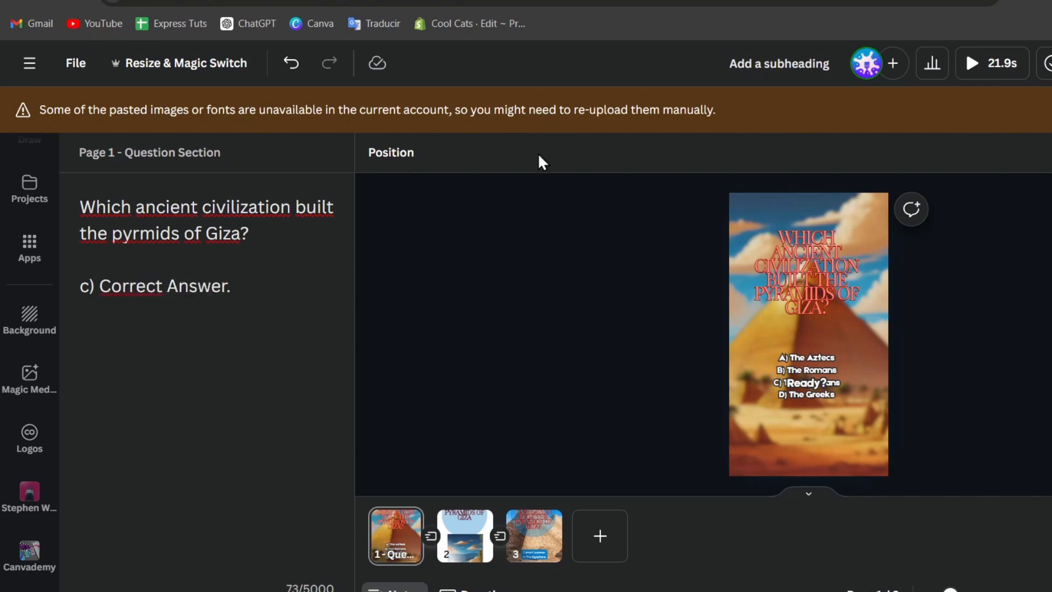
Flip through pages 2, 3 and back to 1, then hide the page thumbnails.
left_click(466, 521)
left_click(528, 539)
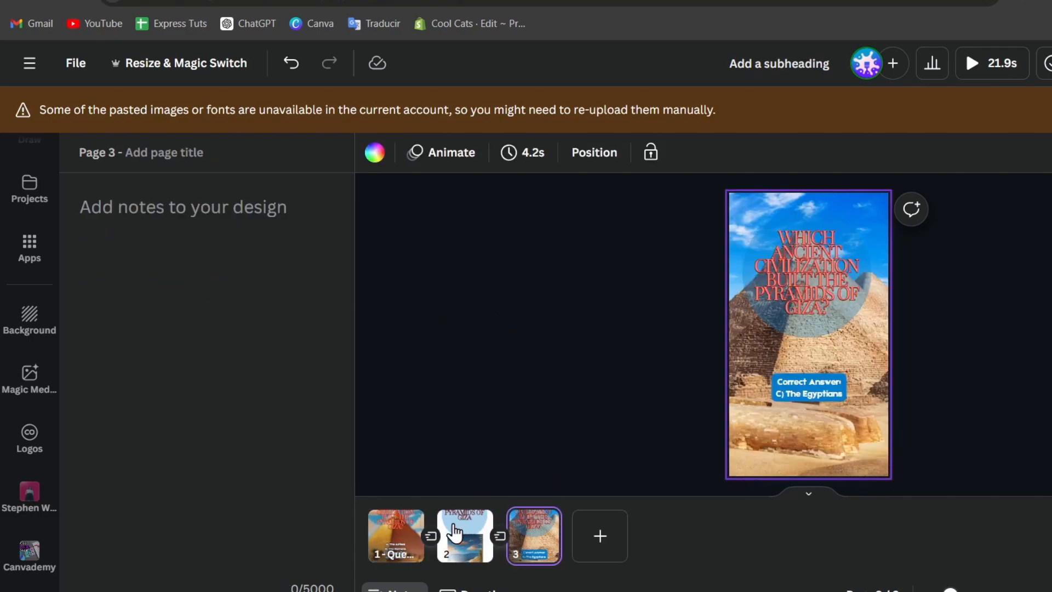
left_click(398, 548)
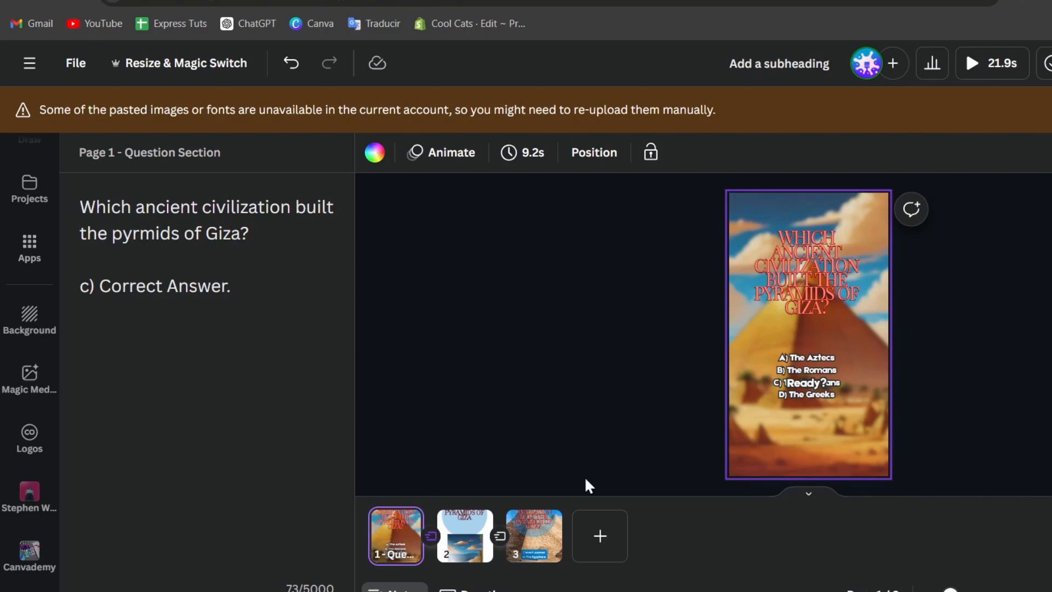
left_click(465, 534)
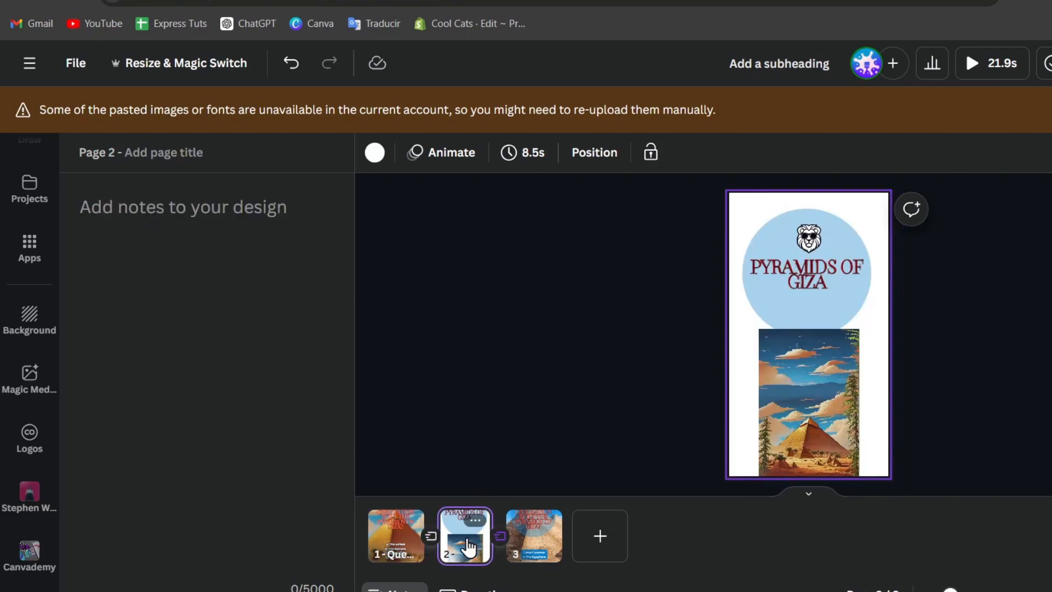
left_click(398, 559)
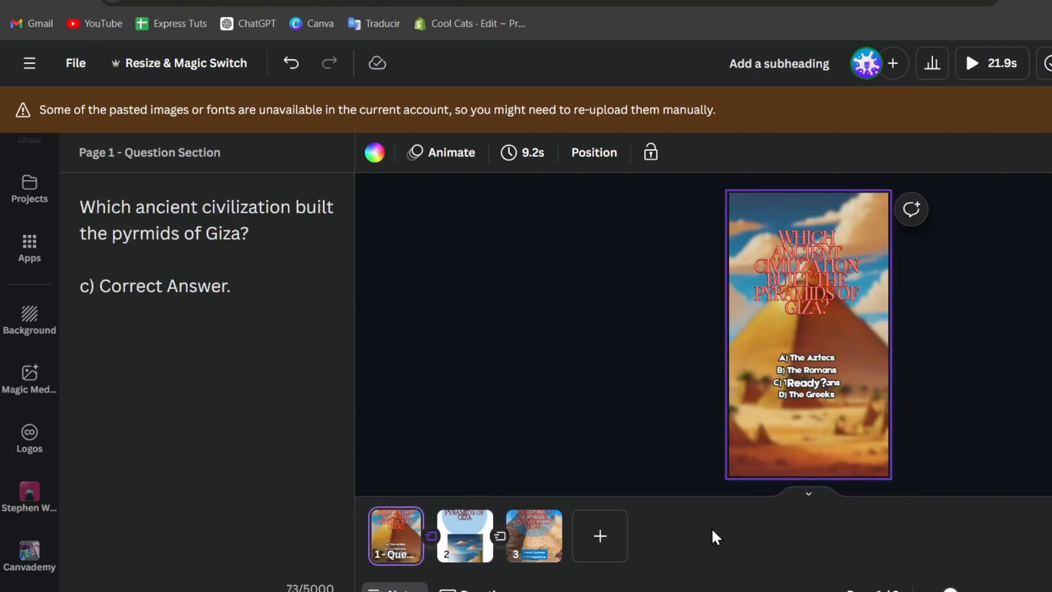
left_click(815, 498)
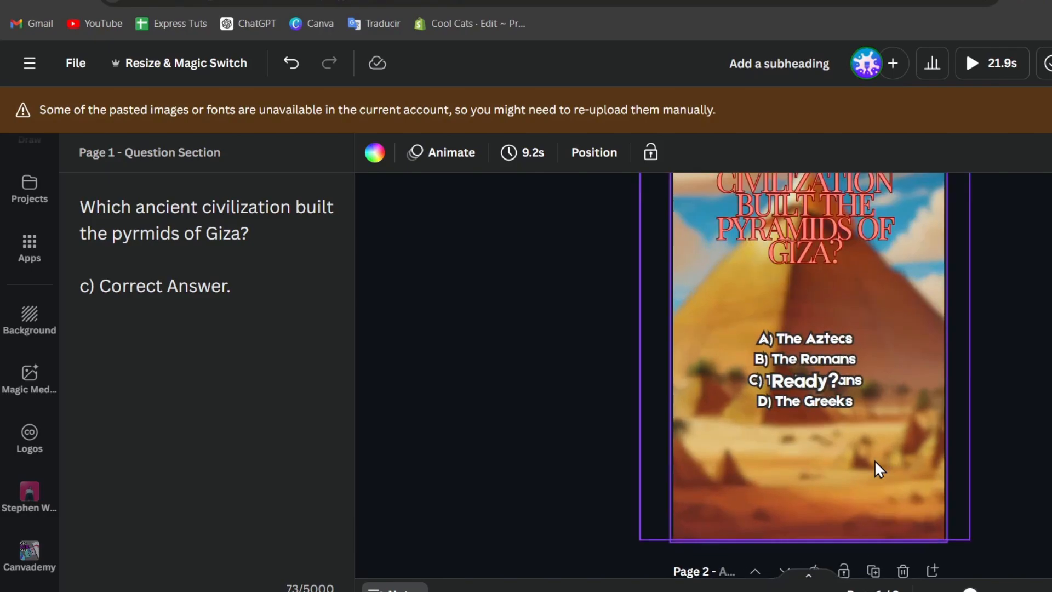
Select the pyramid picture on page 2, try Magic Expand, then cancel it.
scroll(876, 462, "down", 10)
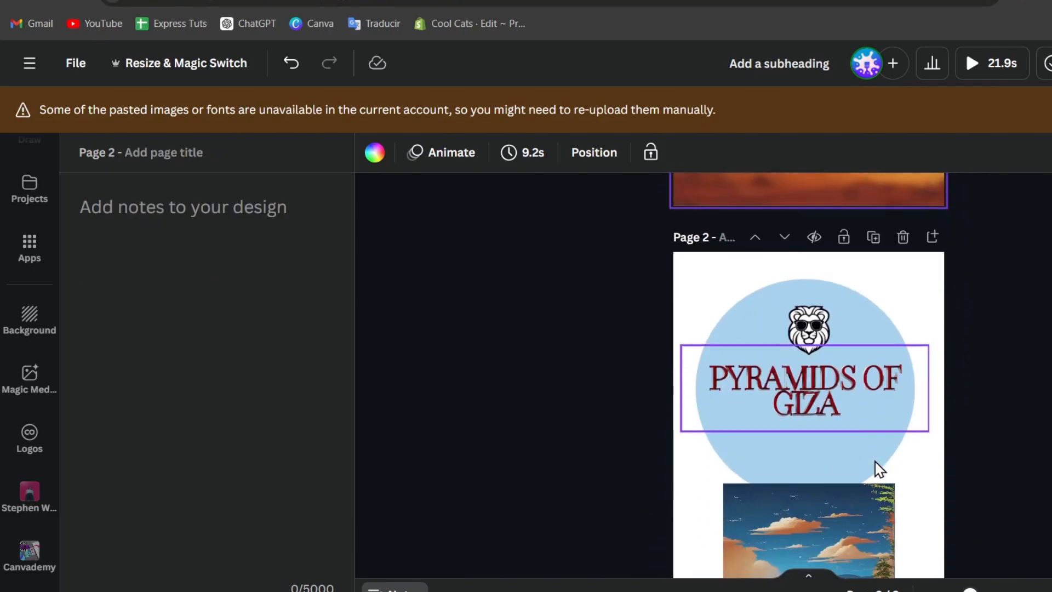
scroll(874, 459, "up", 2)
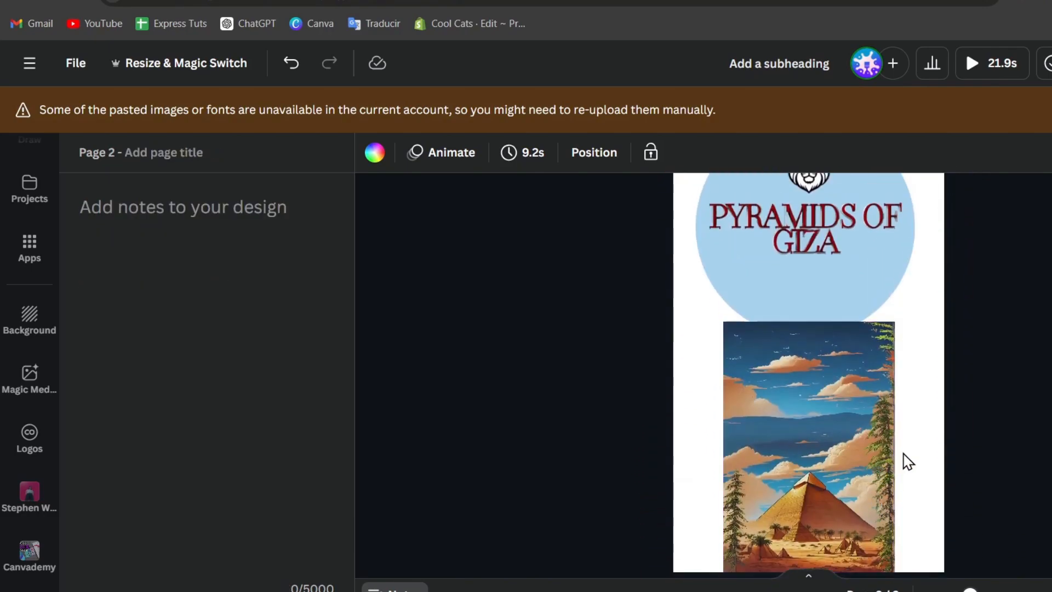
left_click(905, 462)
left_click(870, 457)
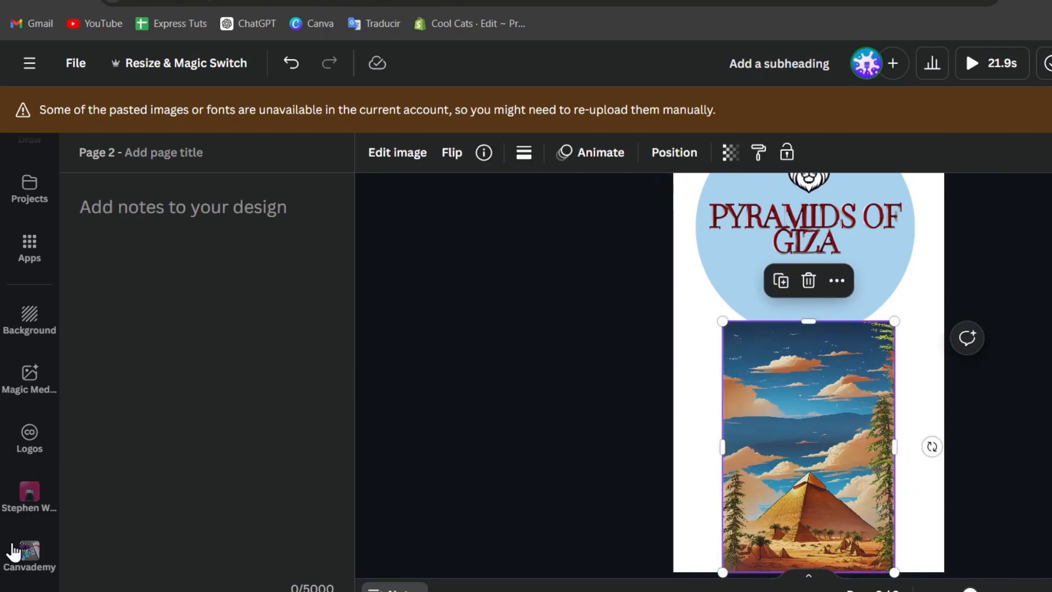
left_click(30, 377)
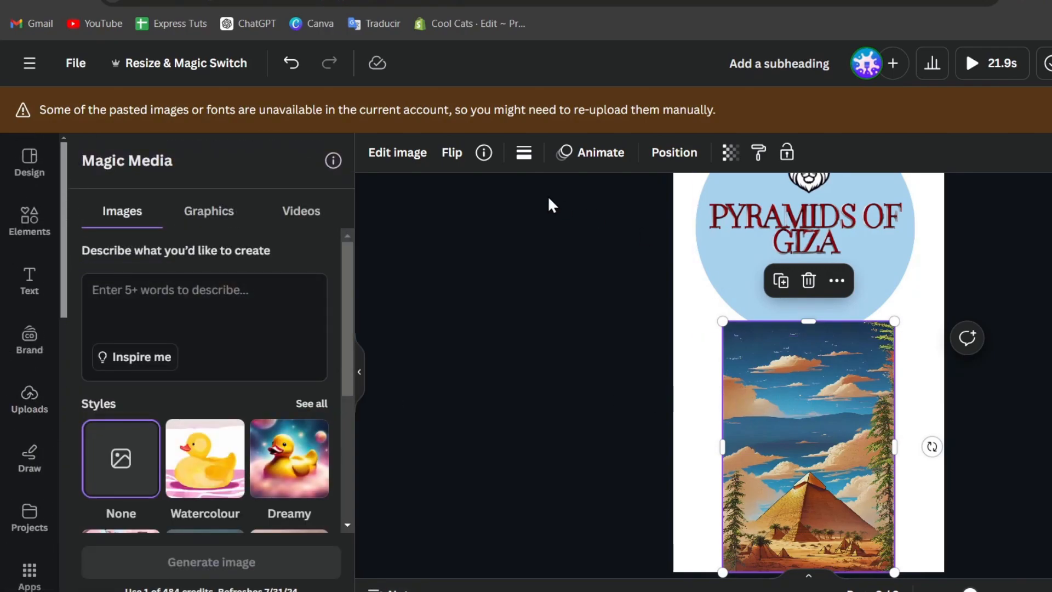
left_click(397, 155)
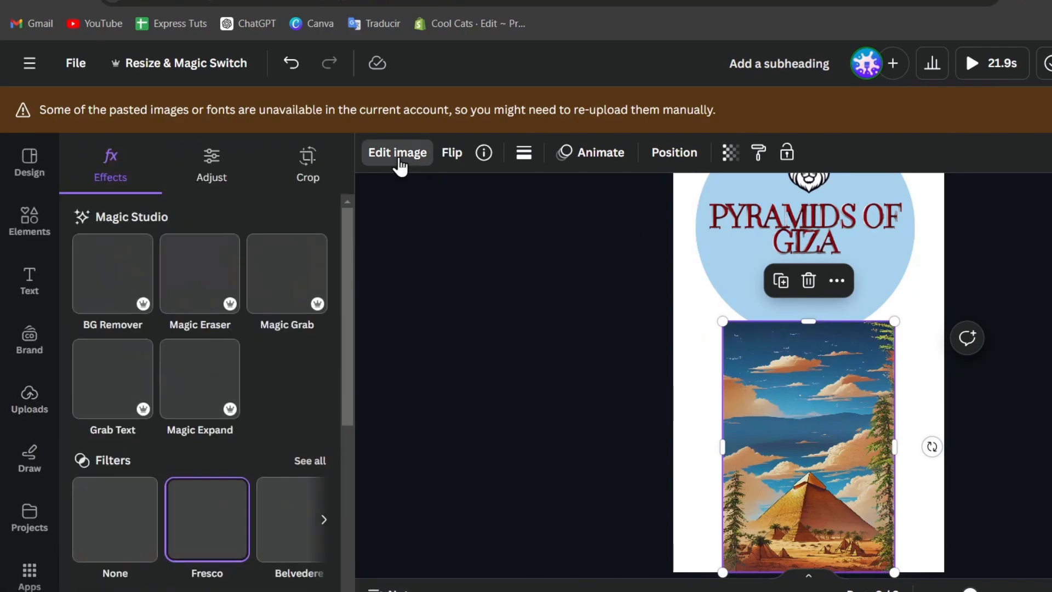
left_click(217, 407)
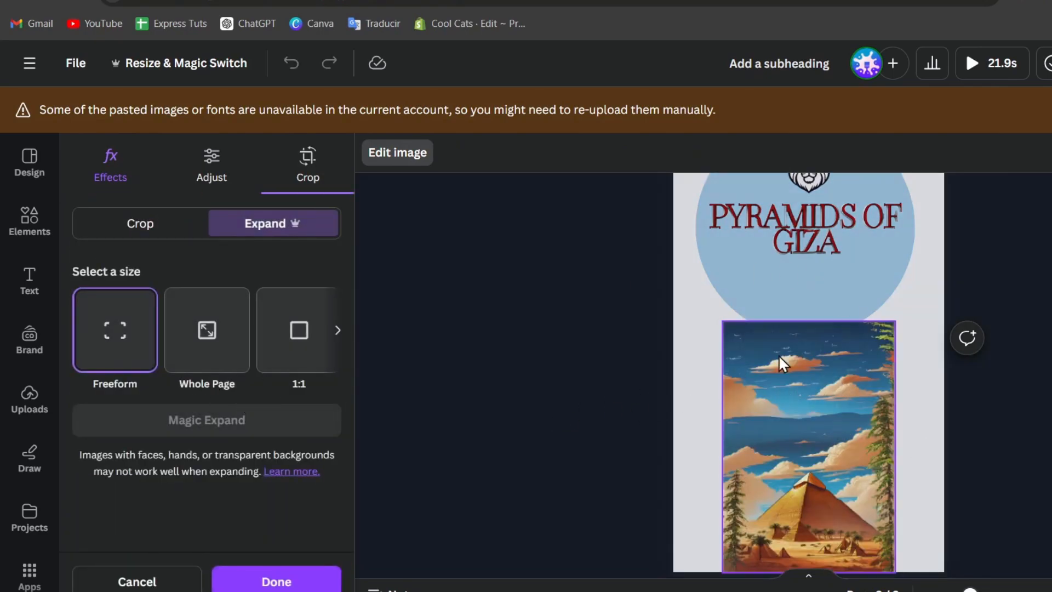
left_click(690, 373)
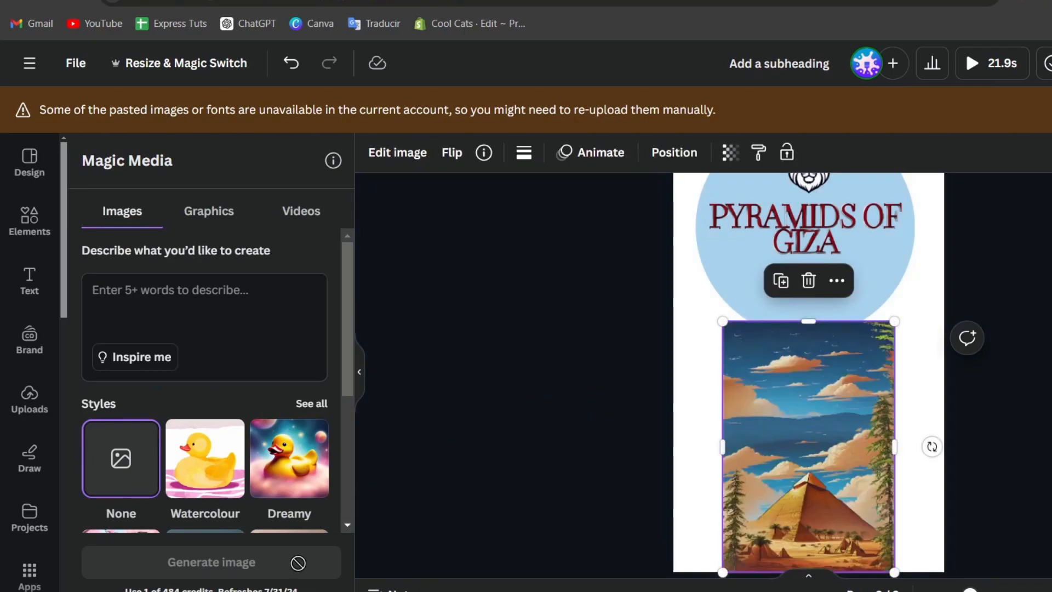
Enlarge and centre the pyramid picture so it covers all of page 2.
left_click_drag(794, 458, 746, 449)
scroll(781, 431, "down", 2)
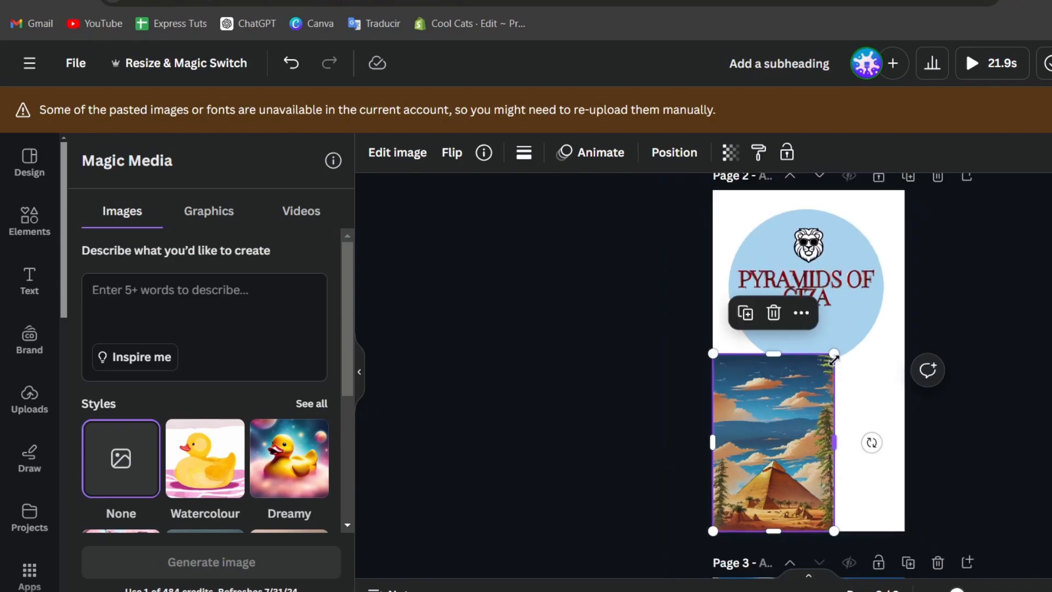
left_click_drag(833, 355, 952, 190)
left_click_drag(915, 364, 879, 382)
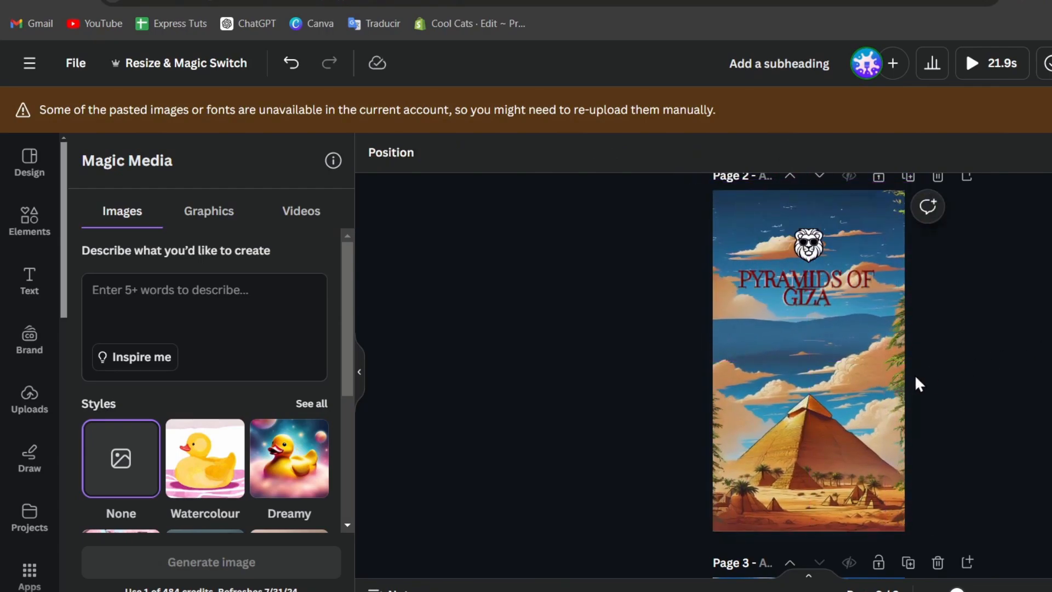
left_click(776, 426)
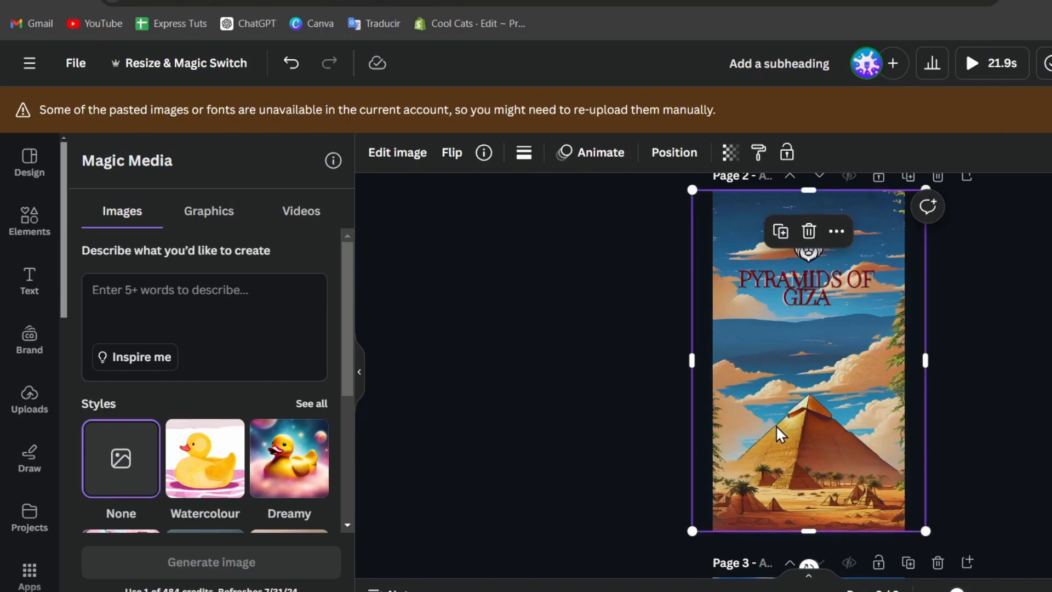
key("Escape")
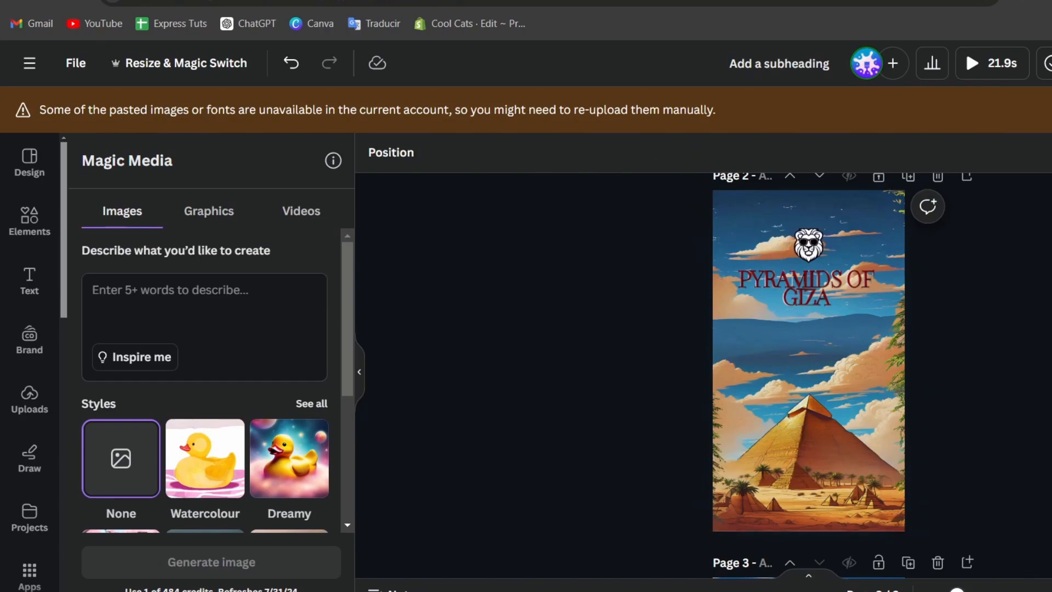
key("ctrl+alt+g")
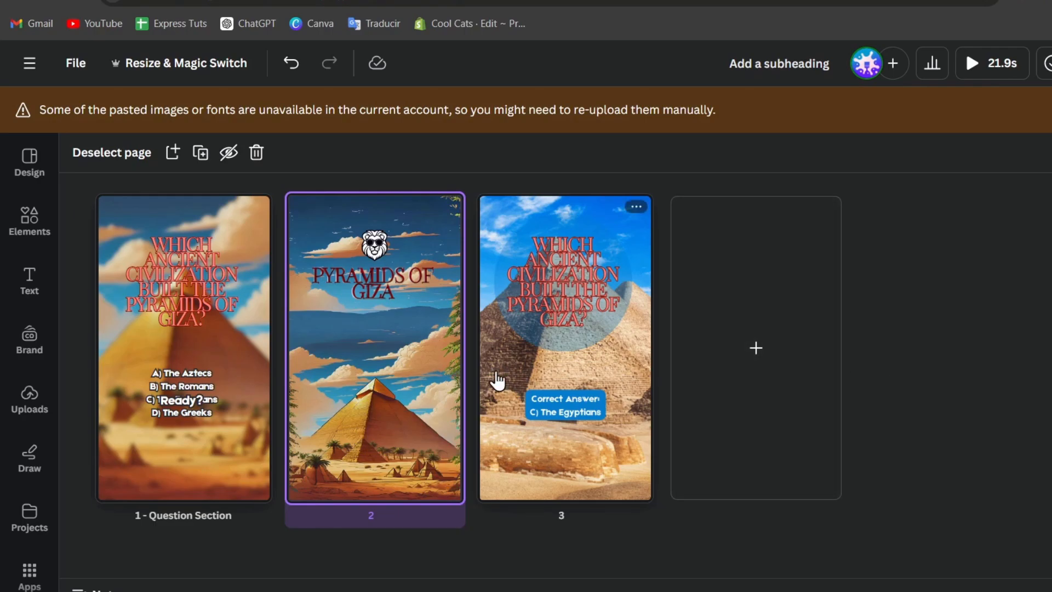
Move the PYRAMIDS OF GIZA page ahead of the Question Section page and preview in Present.
left_click_drag(399, 358, 214, 360)
left_click_drag(389, 378, 456, 370)
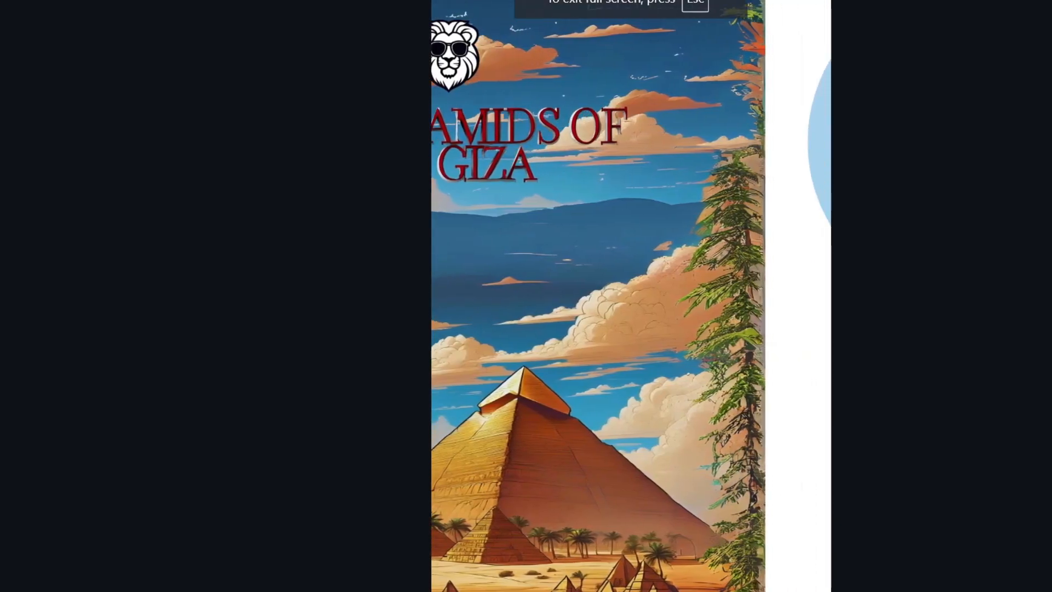
left_click(977, 340)
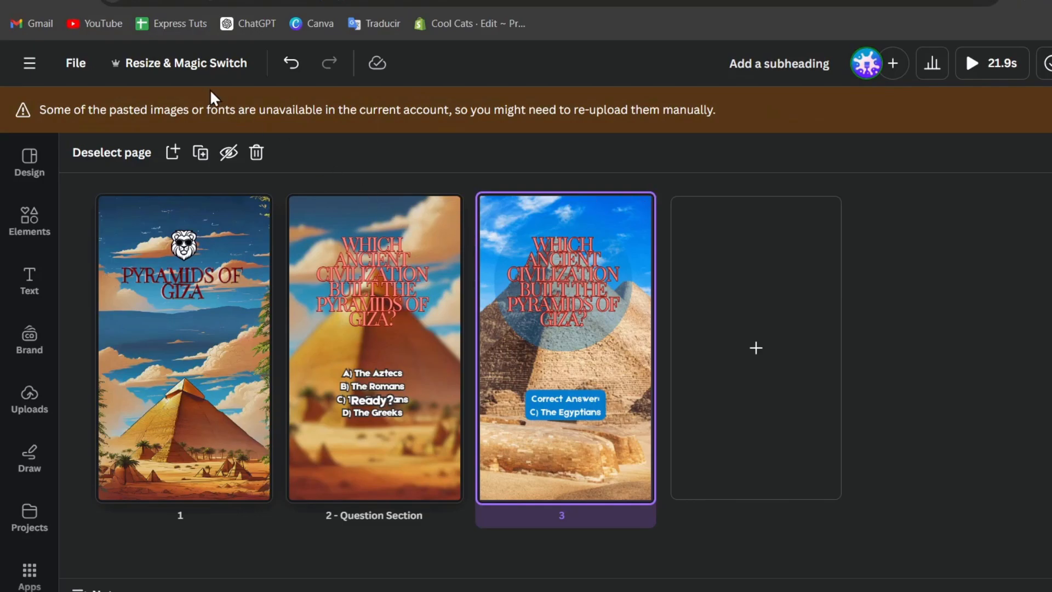
Go to the Canva home page via the main menu and scroll down to Recent designs.
left_click(29, 63)
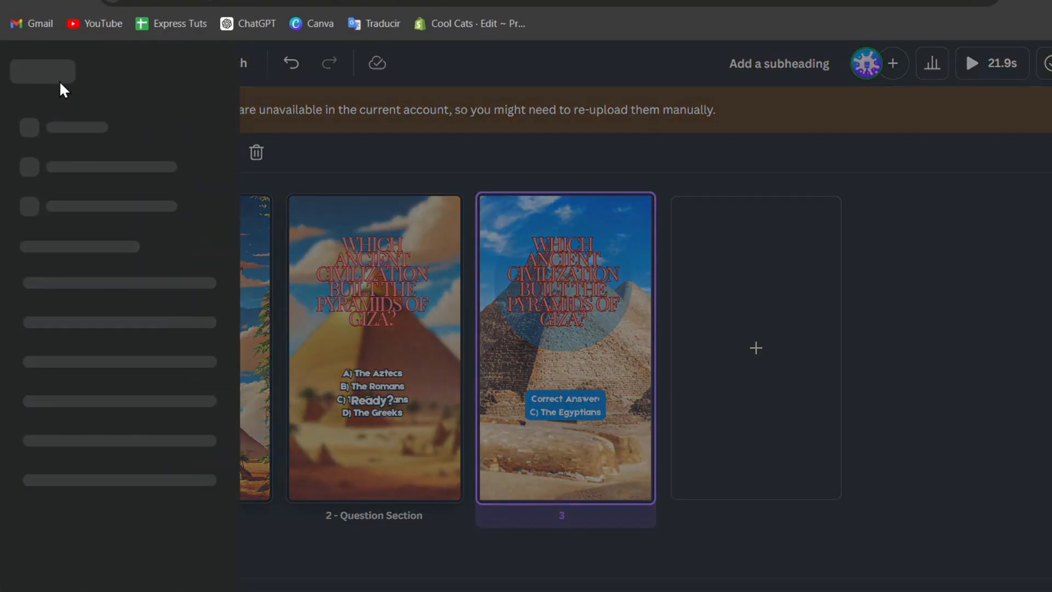
left_click(136, 164)
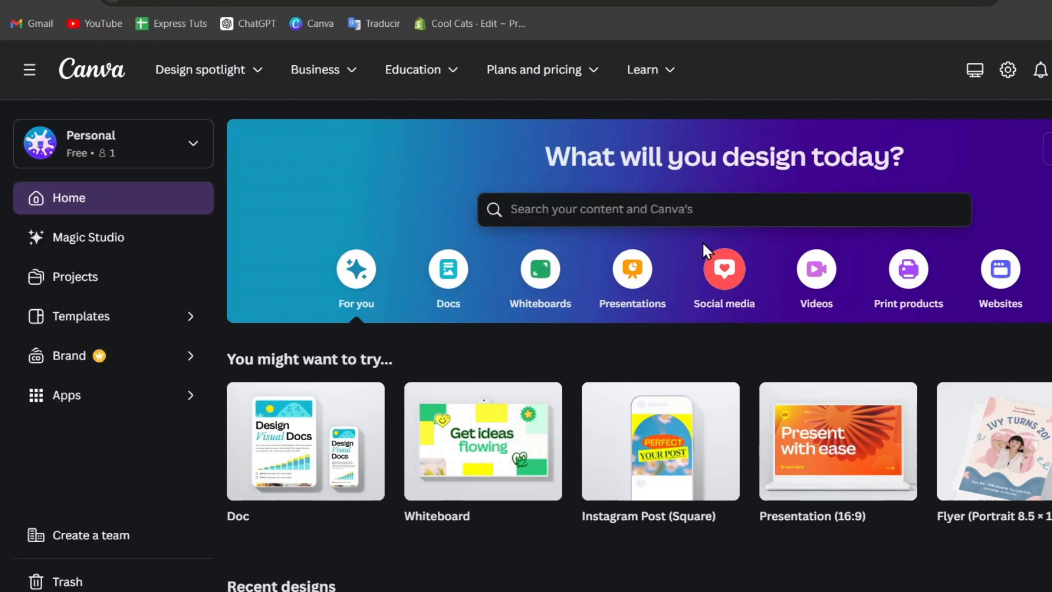
scroll(702, 241, "down", 4)
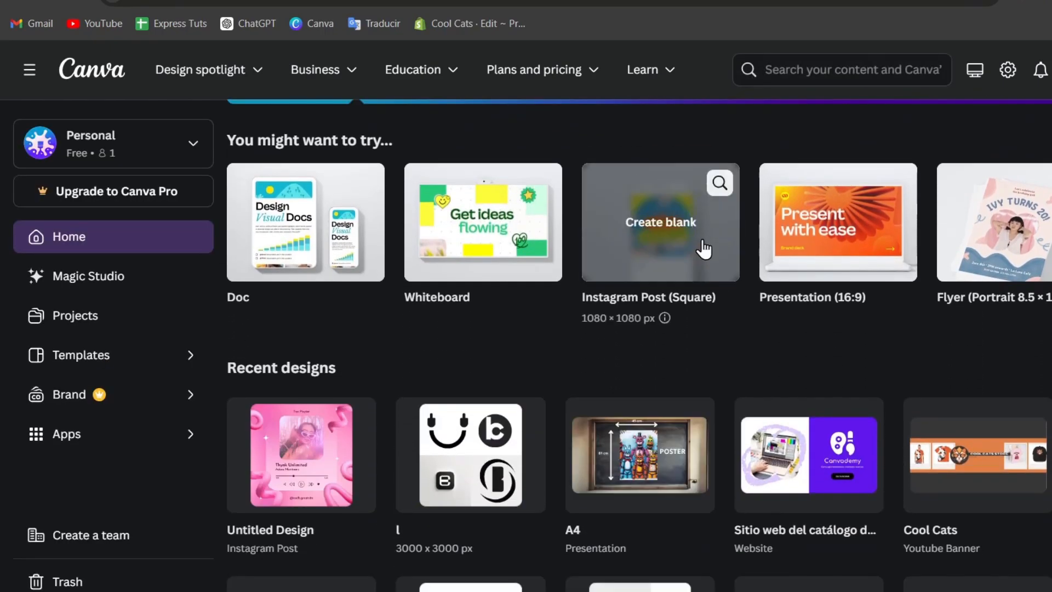
scroll(702, 247, "down", 4)
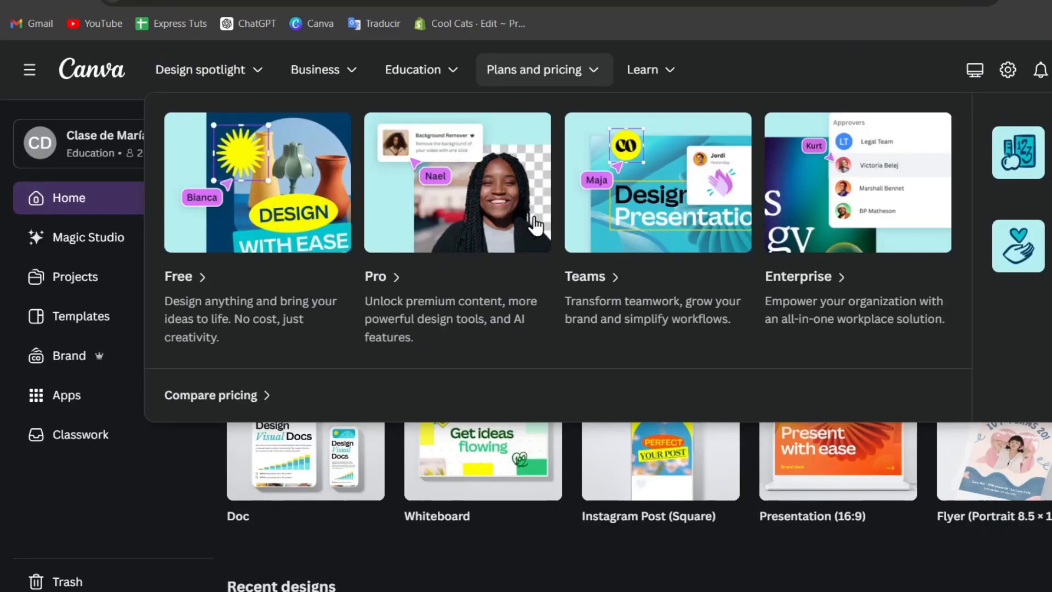
scroll(597, 259, "down", 4)
scroll(595, 271, "down", 2)
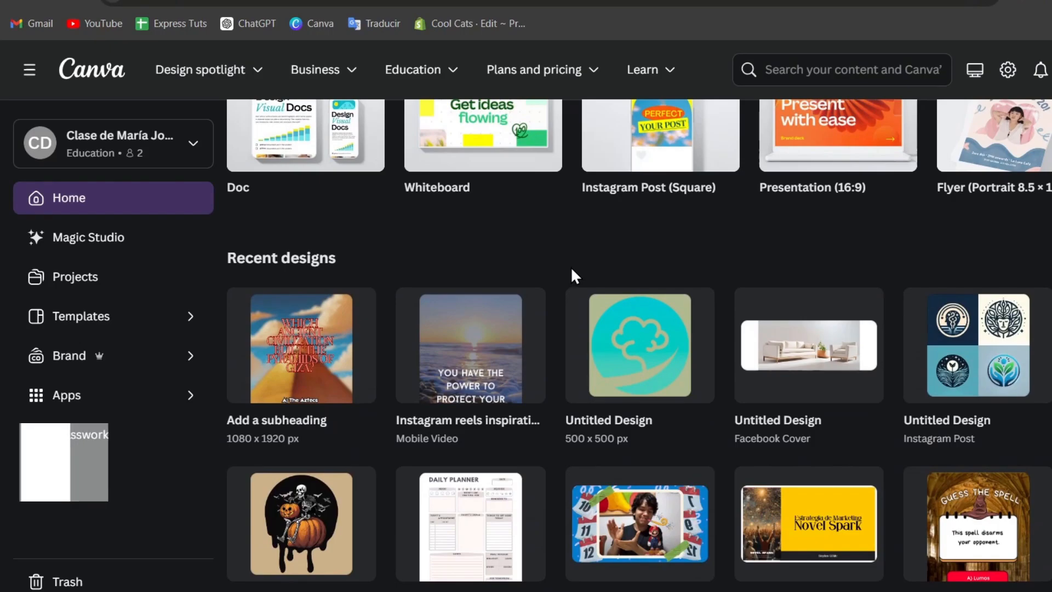
Rename the 1080×1920 reel design to 'Trivia Giza'.
left_click(361, 305)
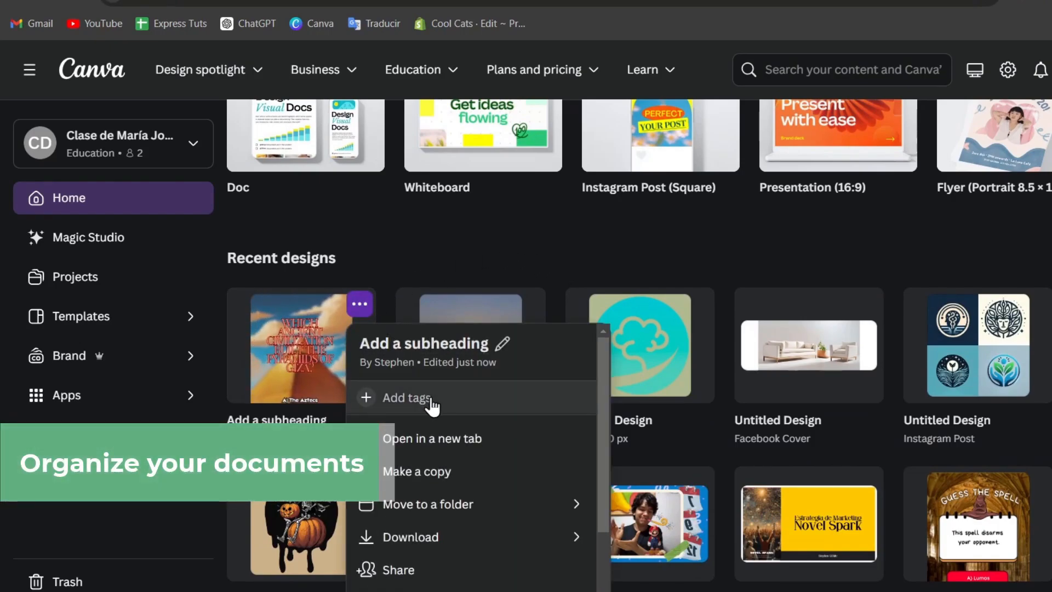
left_click(456, 340)
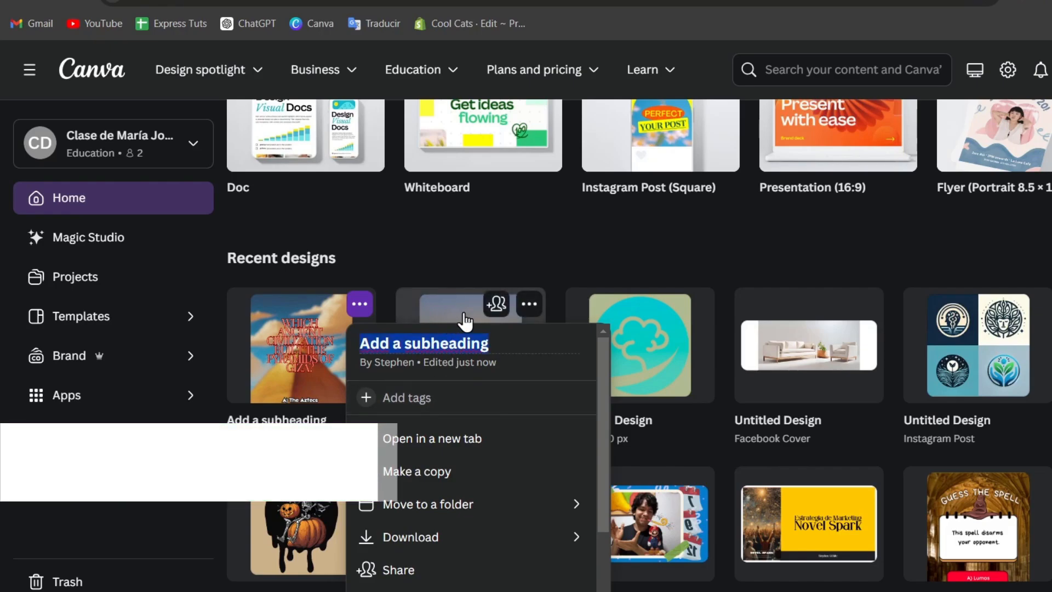
type("tR")
key("BackSpace")
key("BackSpace")
type("T")
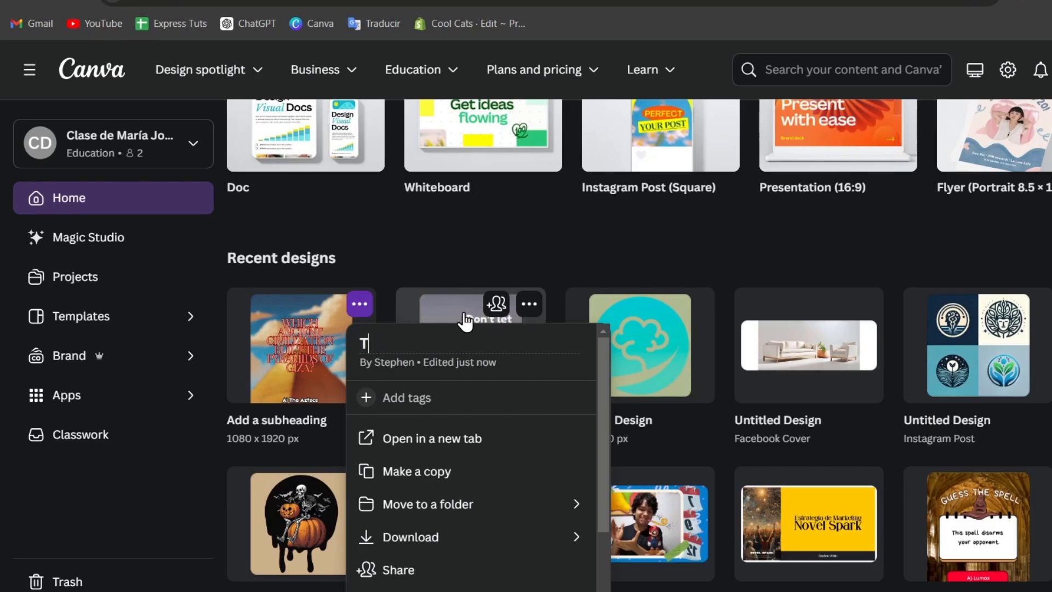
type("rivia Giza")
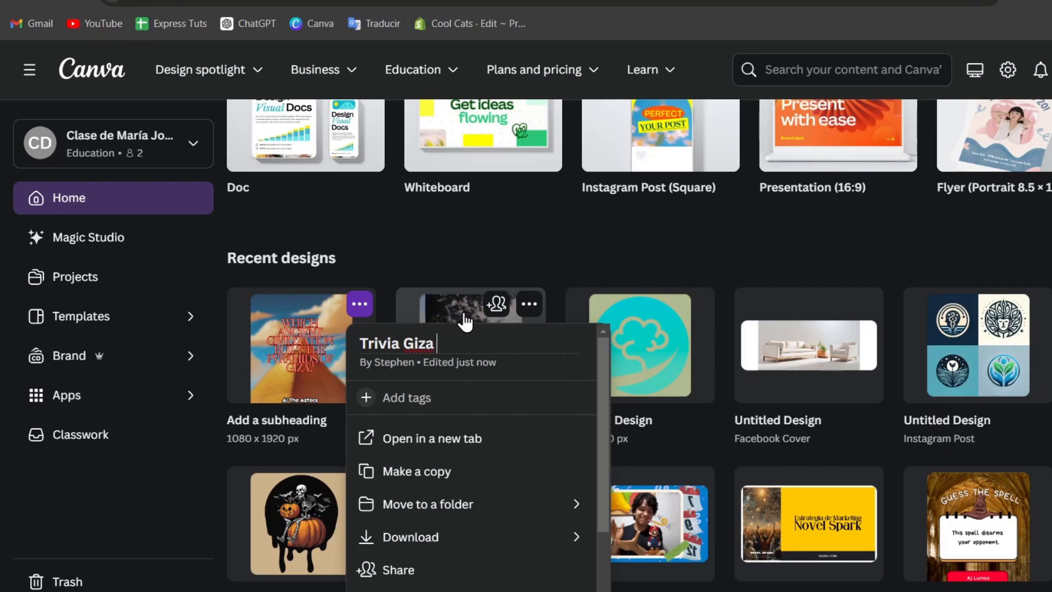
key("Return")
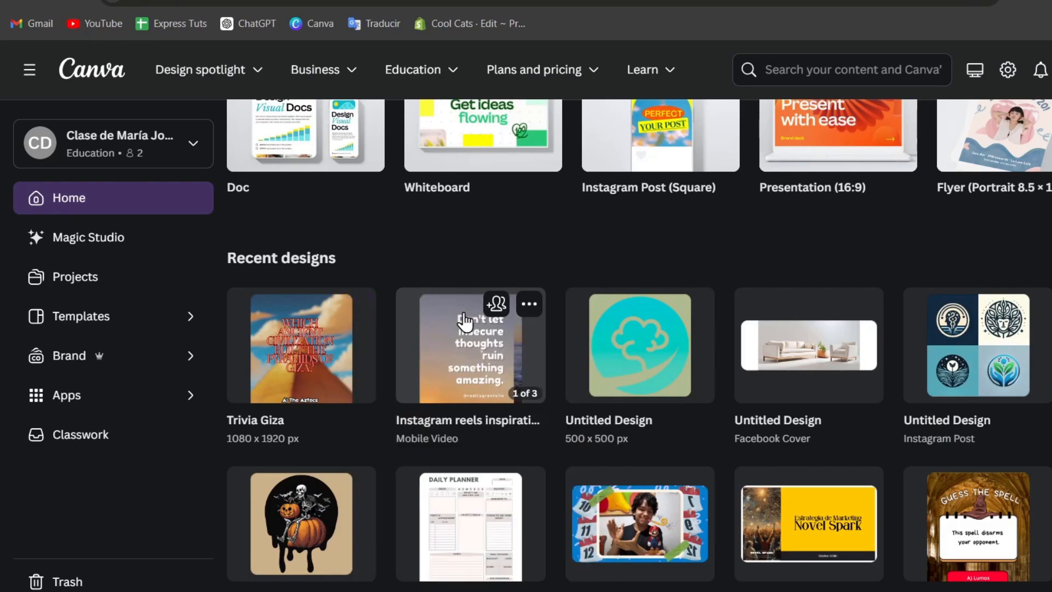
Move Trivia Giza into a newly created folder named 'Instagram Reels'.
left_click(360, 307)
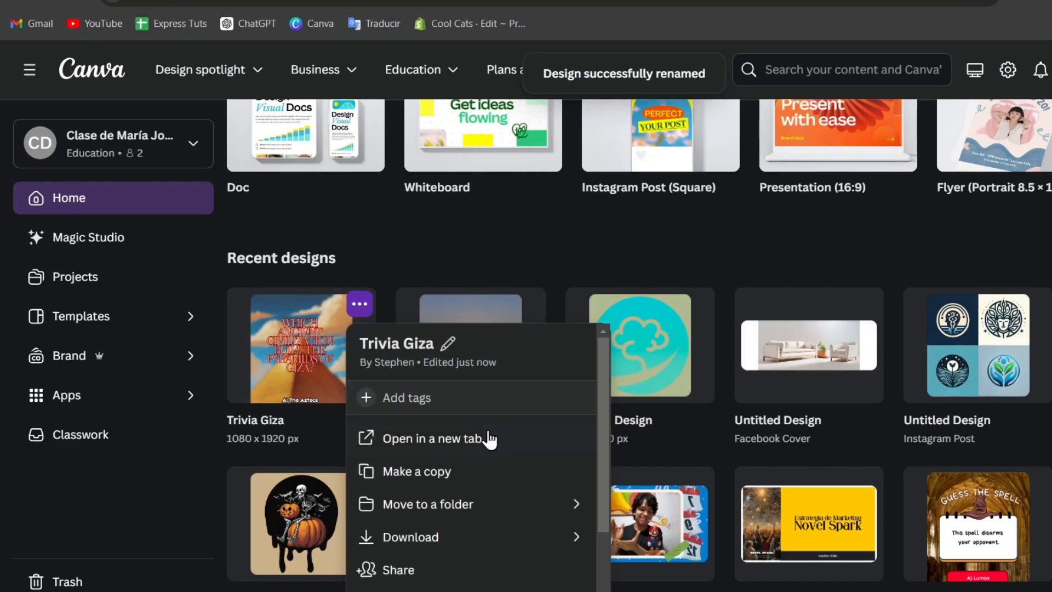
left_click(495, 502)
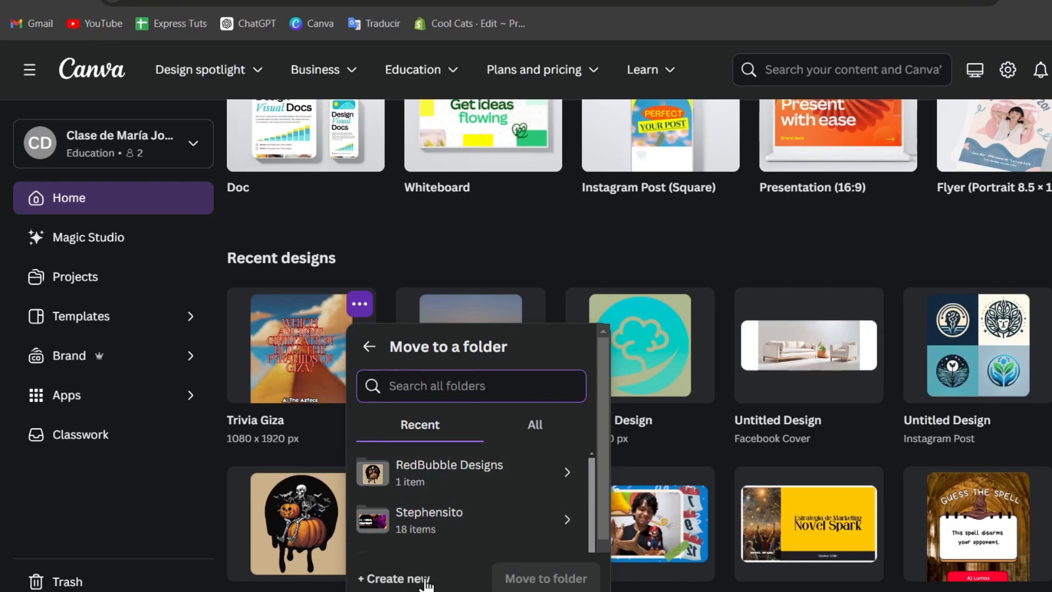
left_click(395, 577)
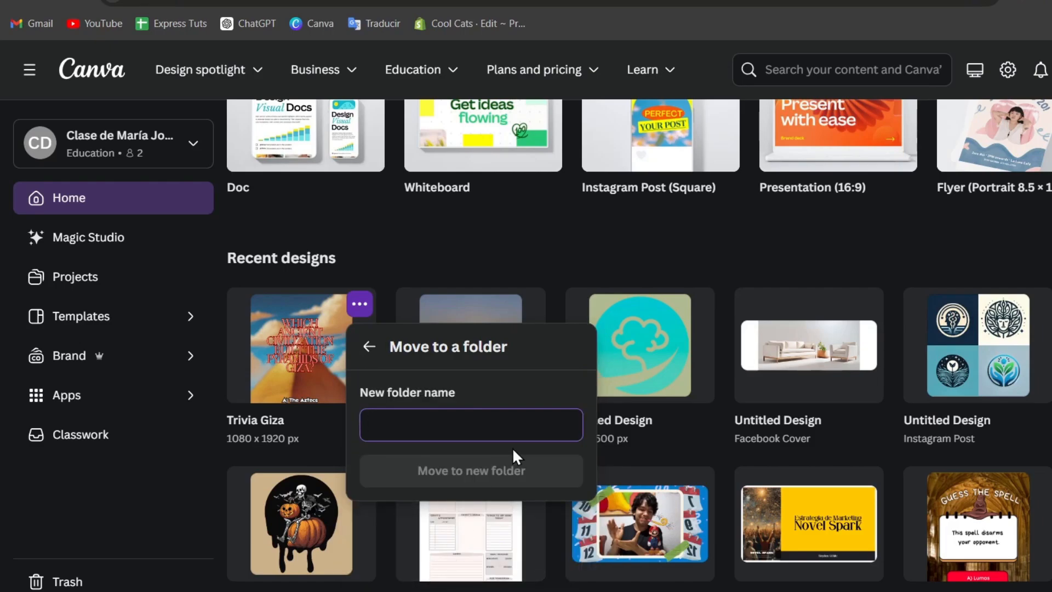
type("iNST")
key("BackSpace")
key("BackSpace")
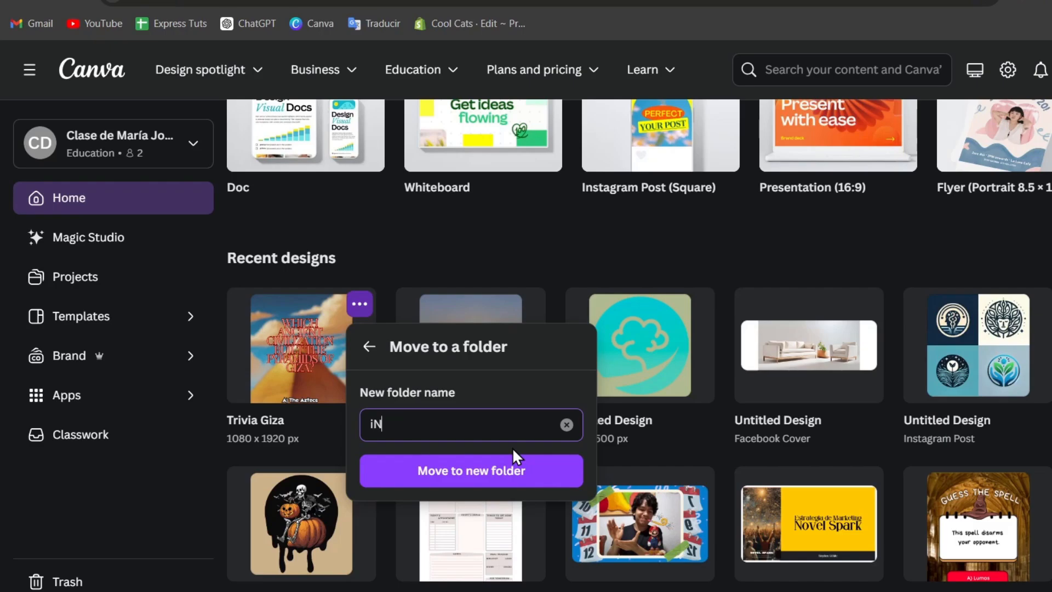
key("BackSpace")
key("BackSpace")
type("Instagram Ree")
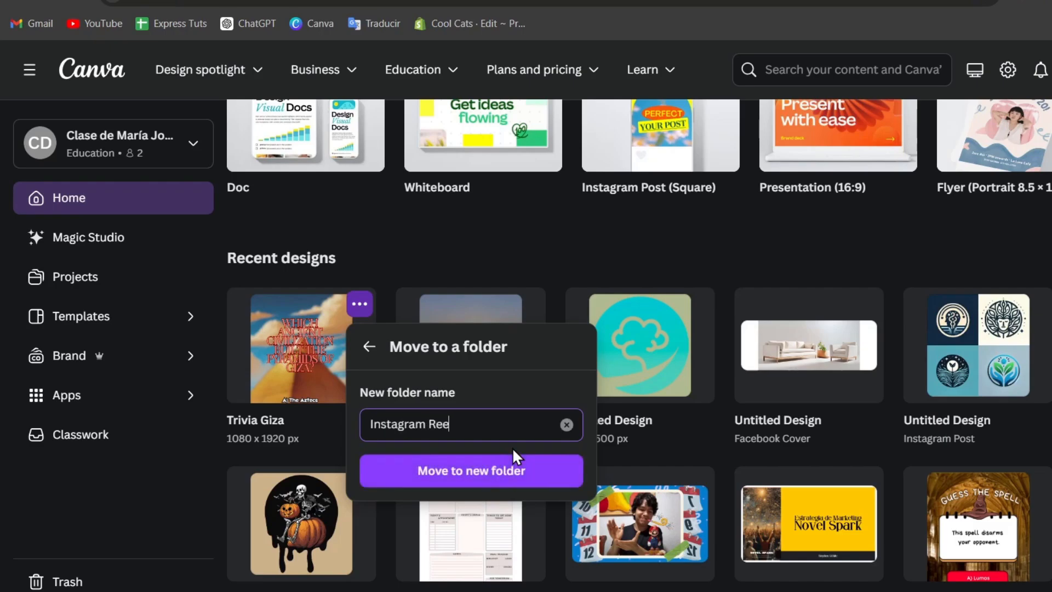
type("ls")
left_click(526, 472)
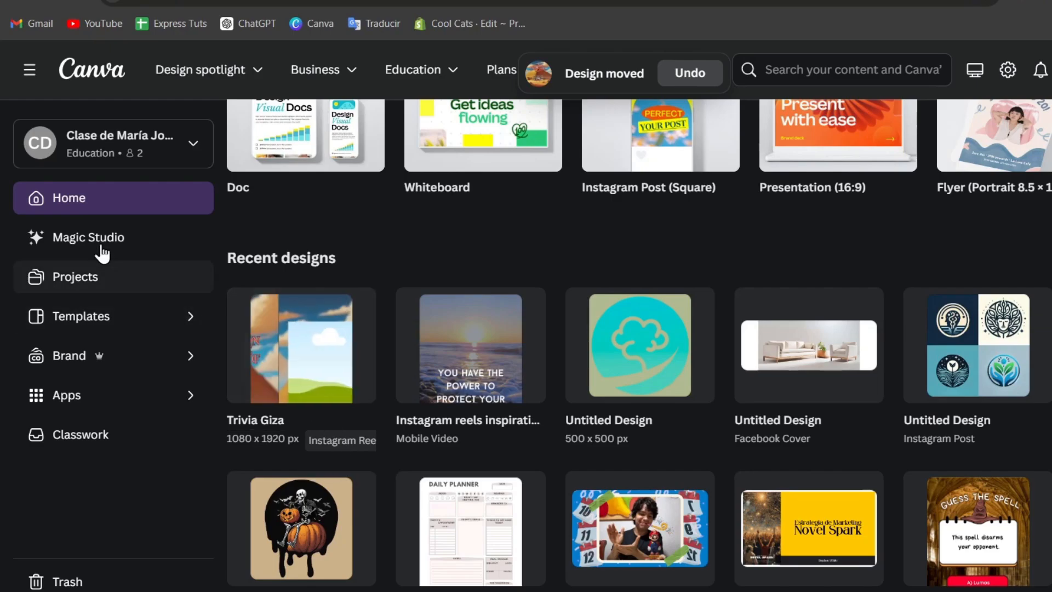
In Projects, toggle between Folders and All, then open the Instagram Reels folder.
left_click(73, 274)
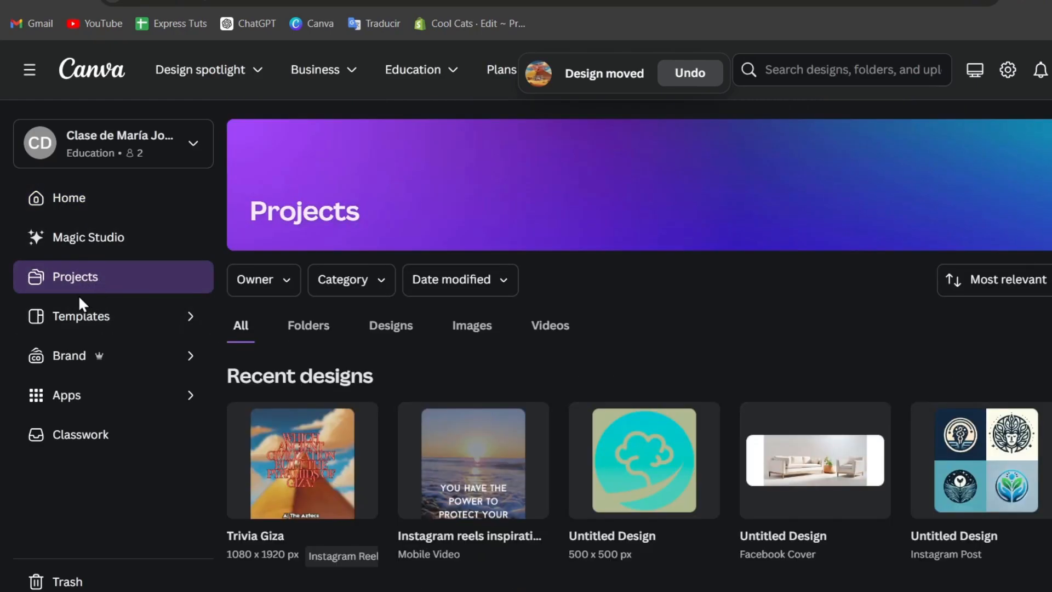
left_click(307, 333)
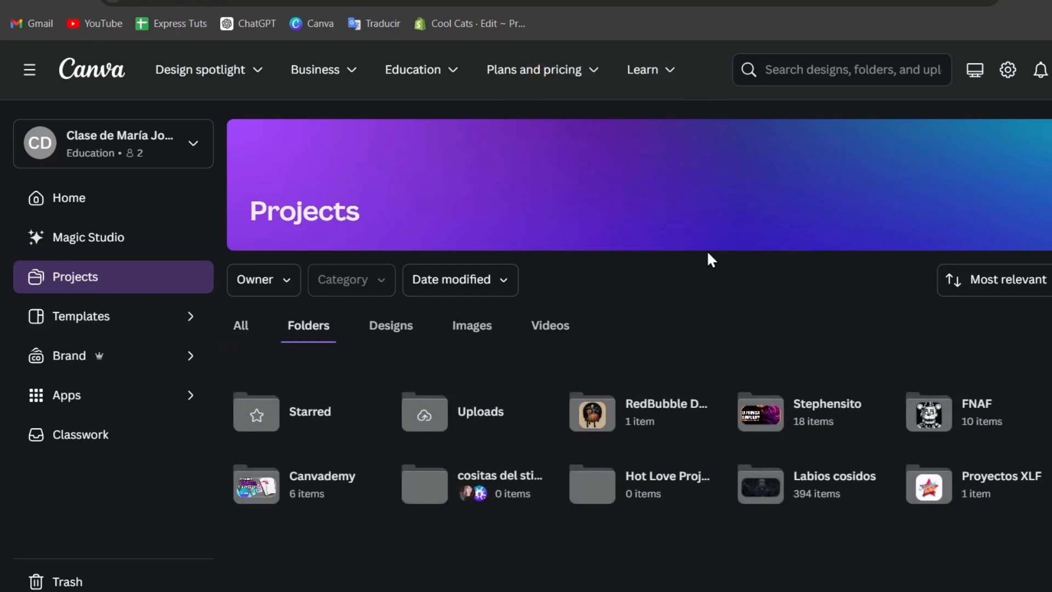
scroll(708, 252, "down", 2)
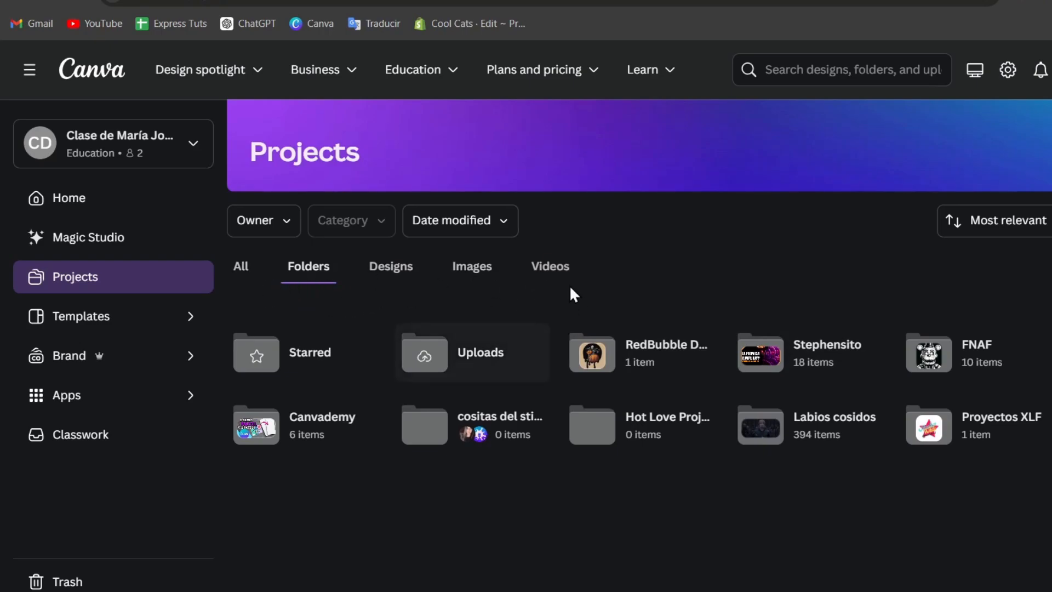
left_click(79, 3)
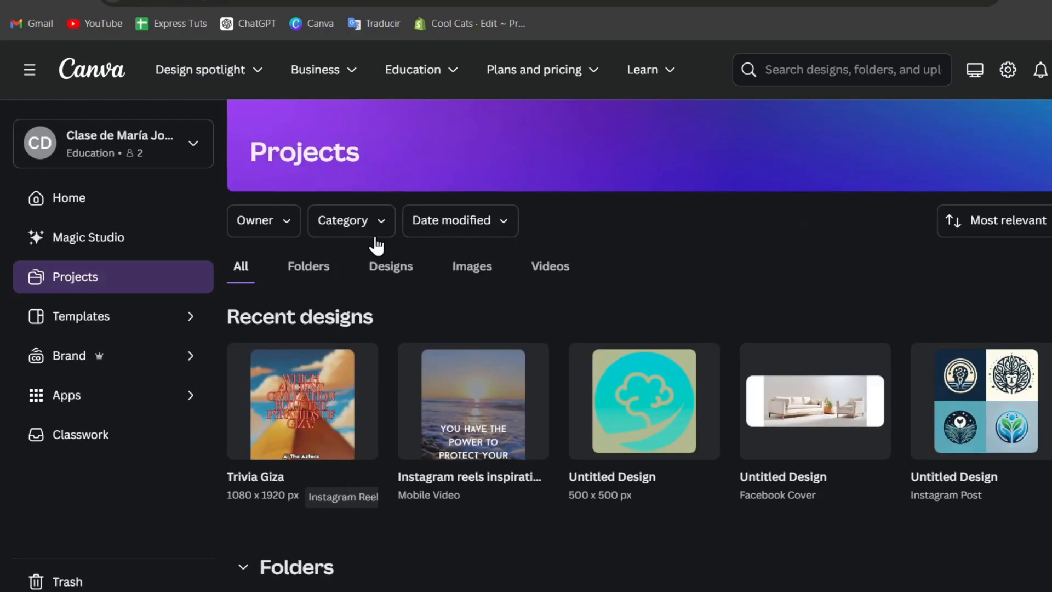
left_click(308, 268)
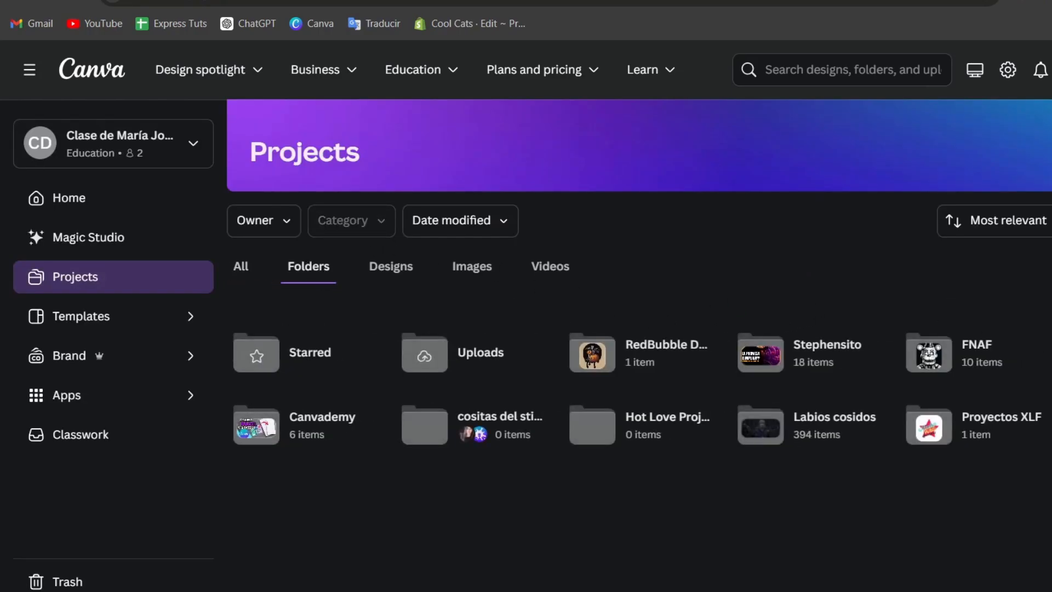
left_click(250, 271)
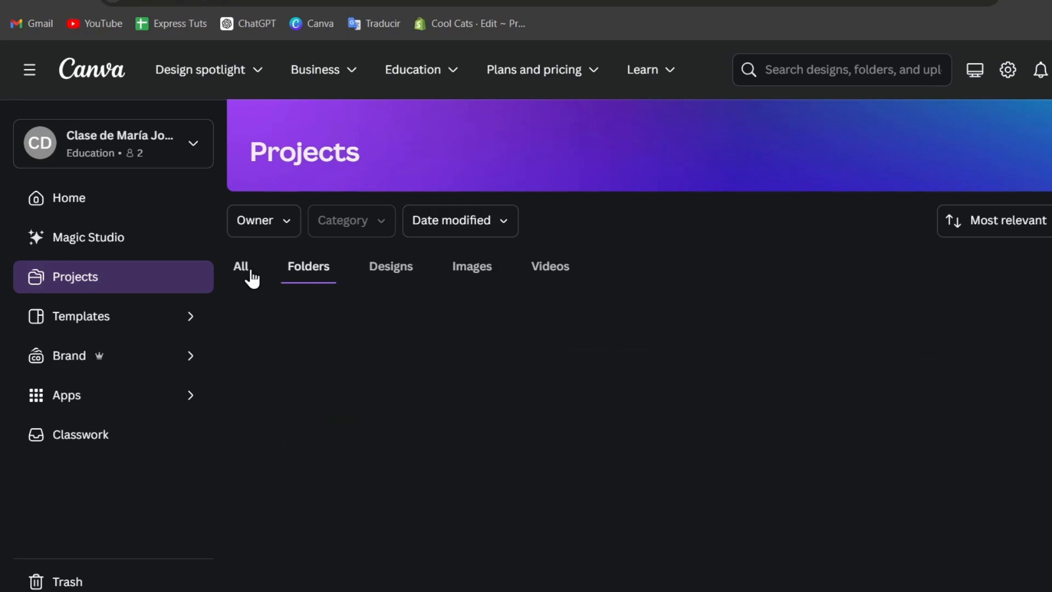
left_click(346, 492)
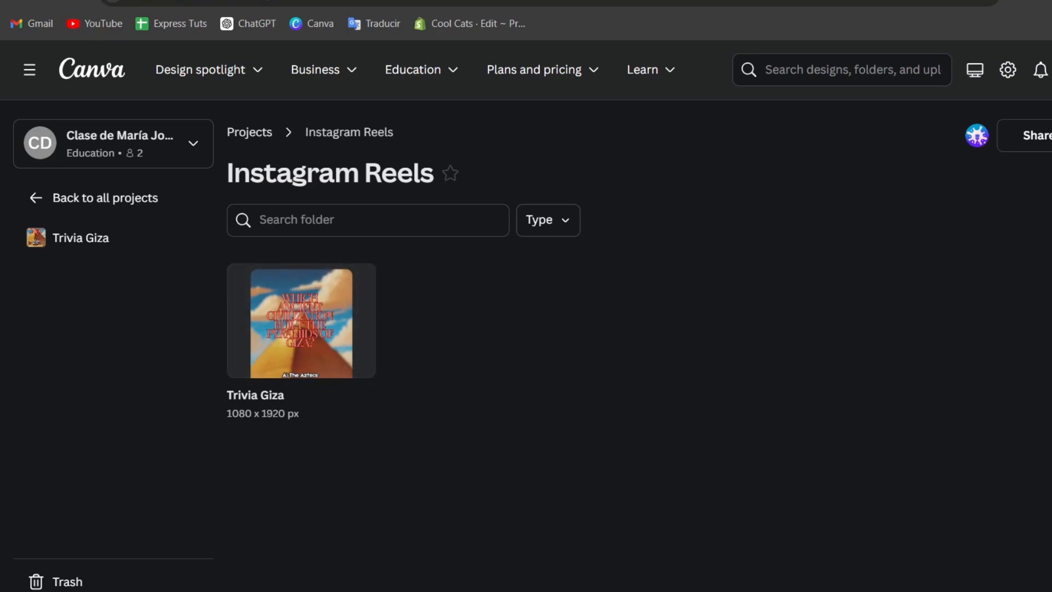
From the Instagram Reels folder options, choose Banner and create a blank design in Canva.
left_click(1004, 62)
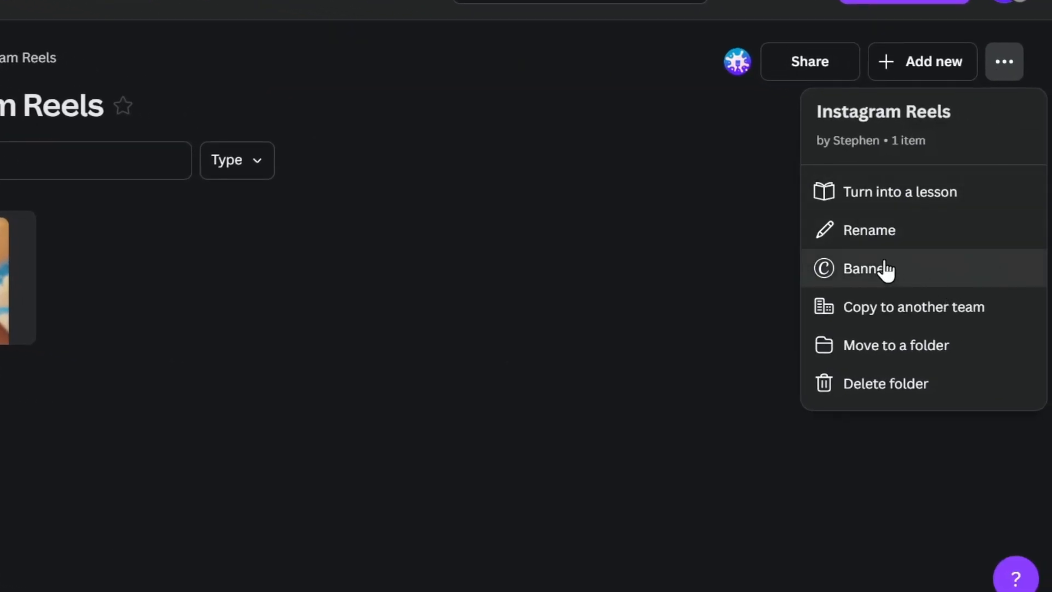
left_click(509, 363)
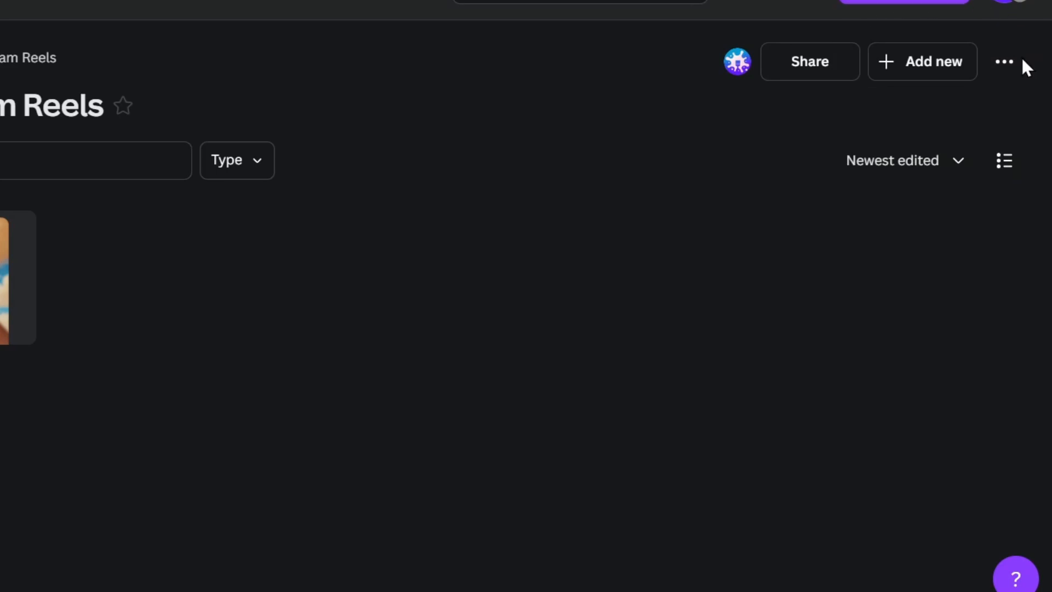
left_click(1006, 68)
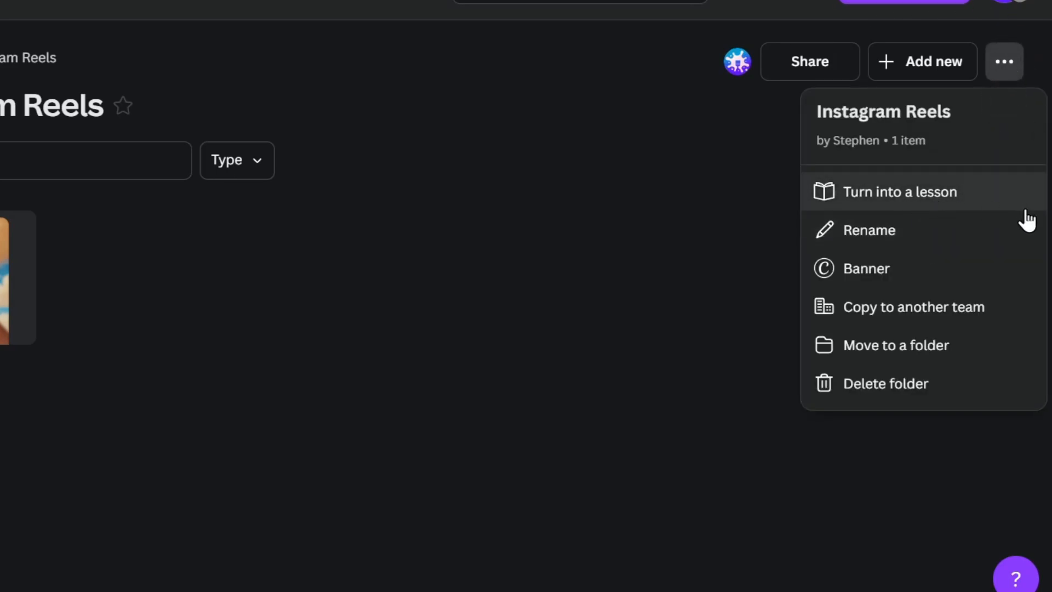
left_click(967, 270)
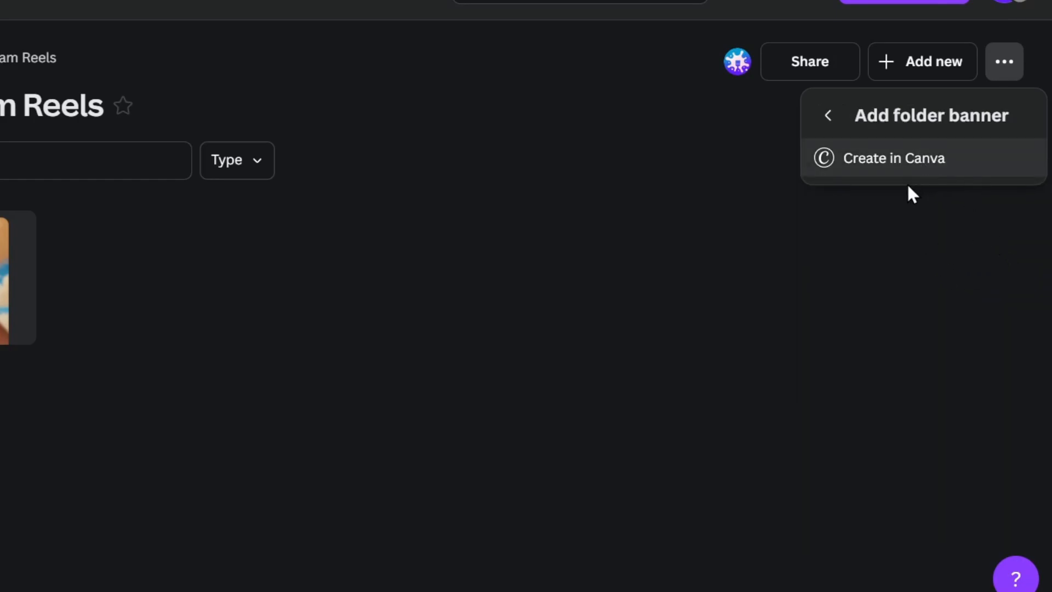
left_click(966, 165)
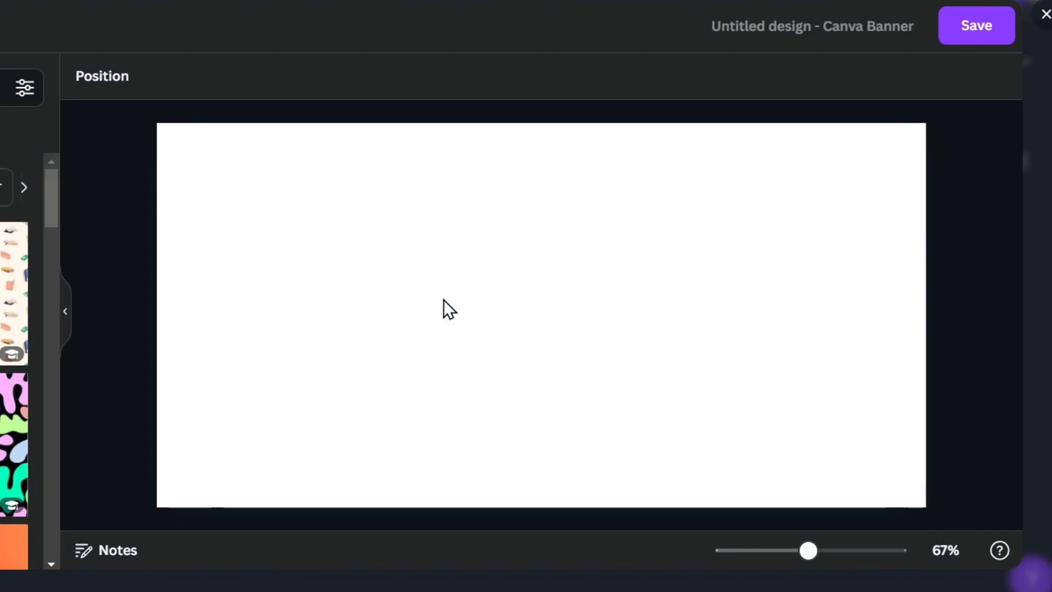
Apply the colourful scattered-books pattern to the banner, save it, and choose Open the app.
left_click(14, 293)
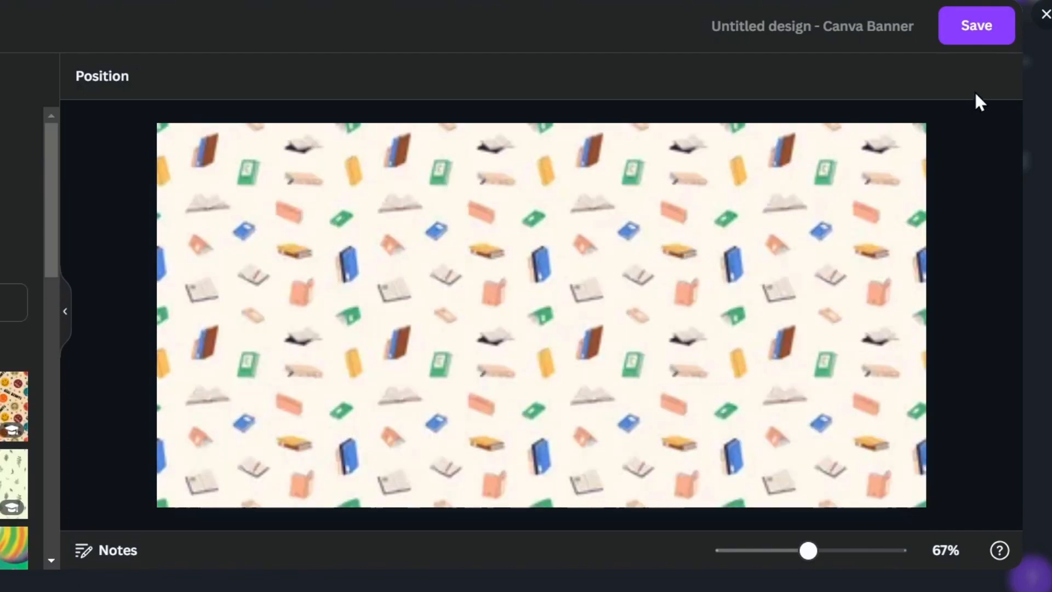
left_click(1005, 25)
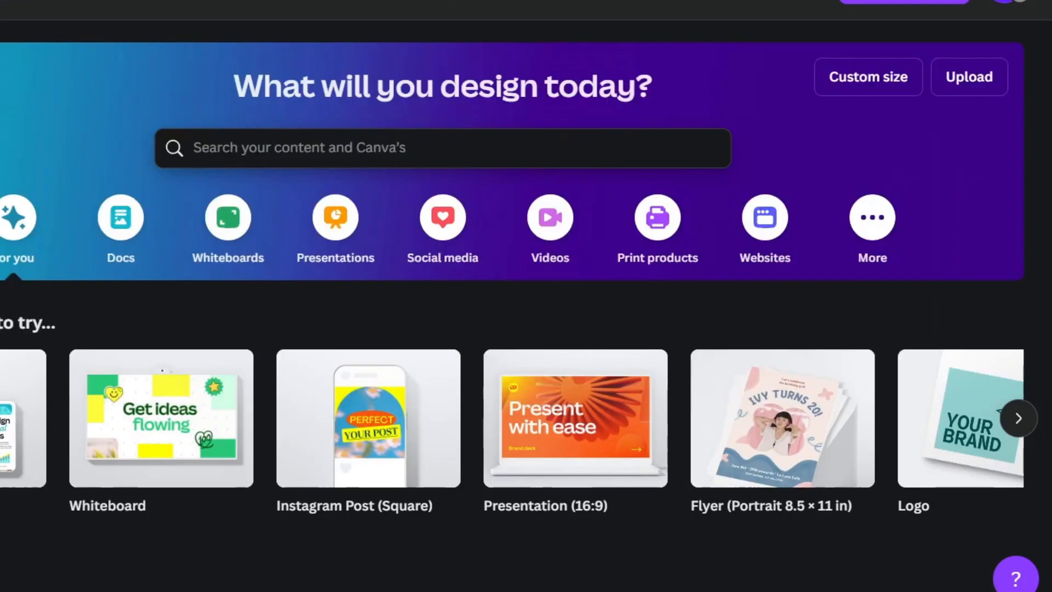
left_click(738, 3)
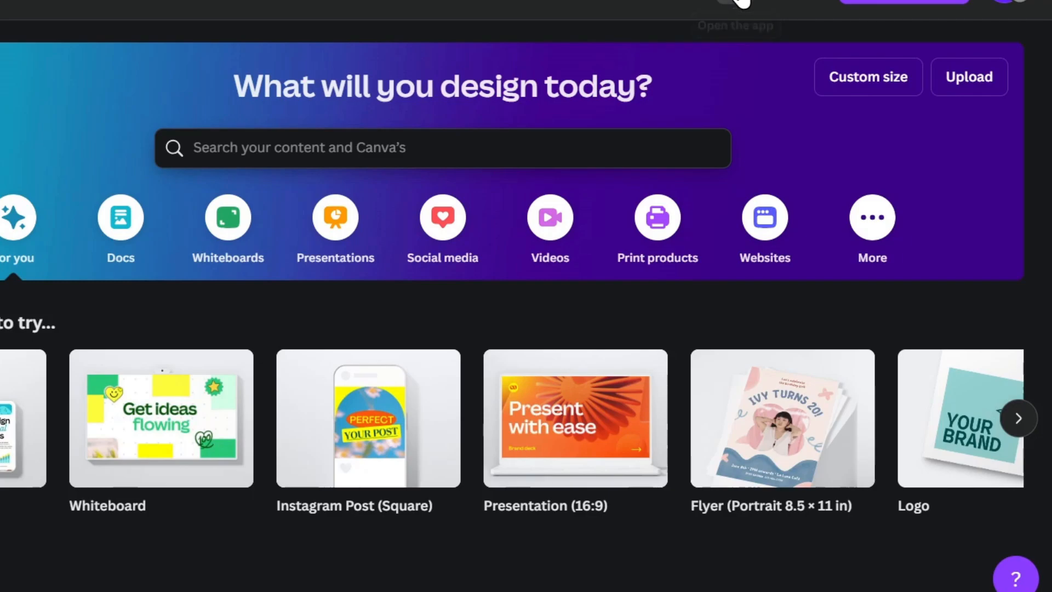
Open the Canva desktop app and search 'eng' to switch its language from Español (Latinoamérica) to English (US).
left_click(428, 73)
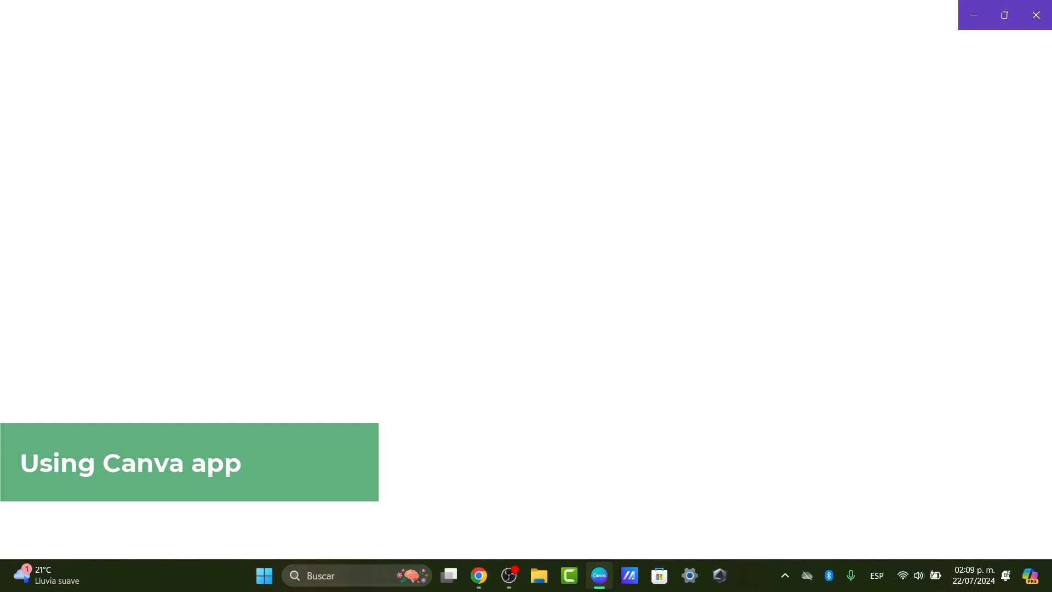
mouse_move(612, 585)
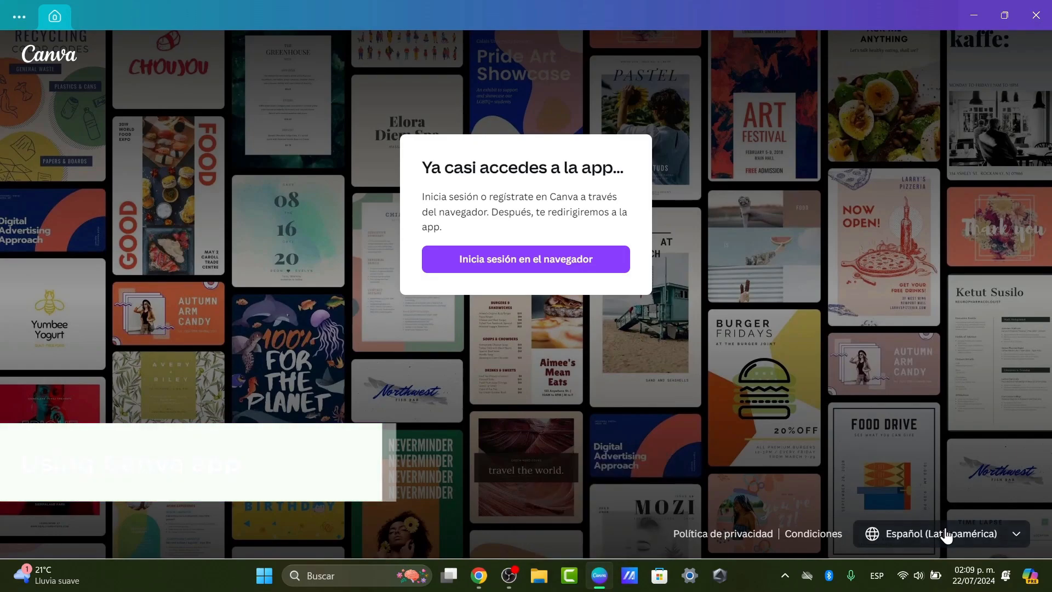
left_click(925, 534)
scroll(934, 451, "up", 1)
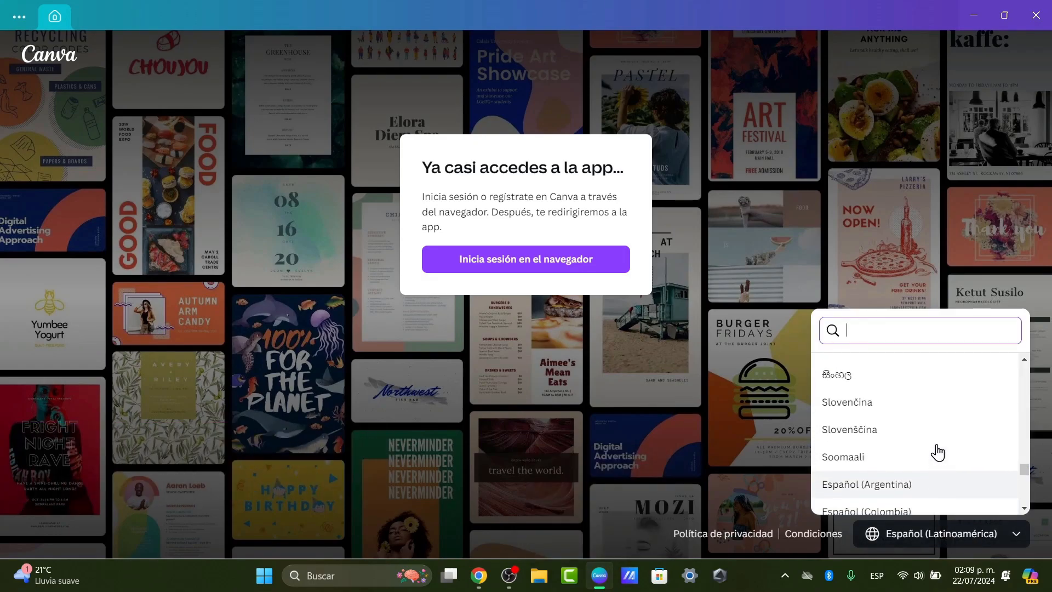
scroll(935, 450, "down", 5)
scroll(934, 451, "down", 2)
scroll(934, 451, "up", 6)
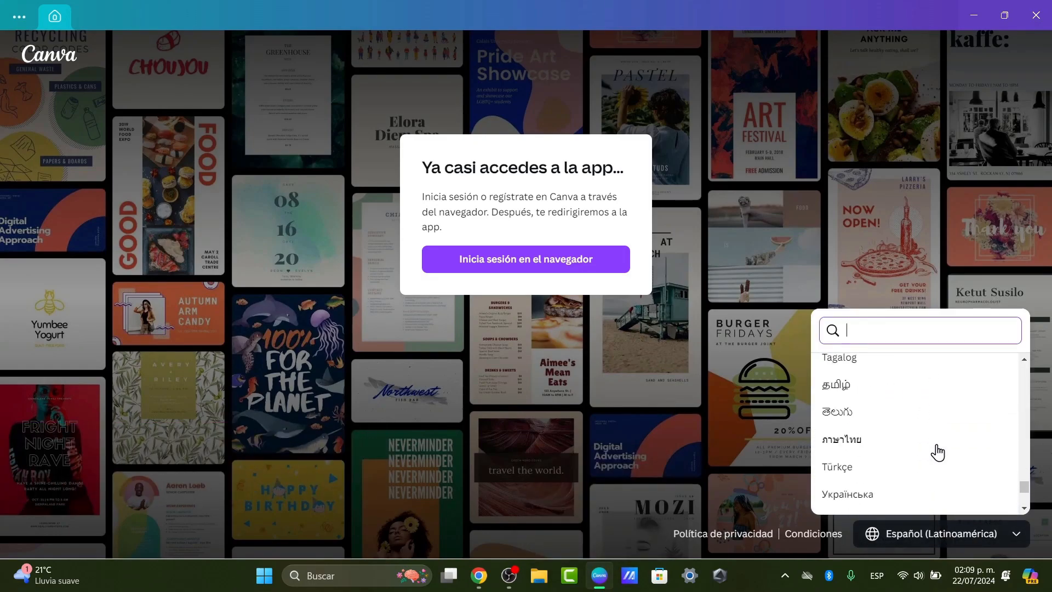
type("ingl")
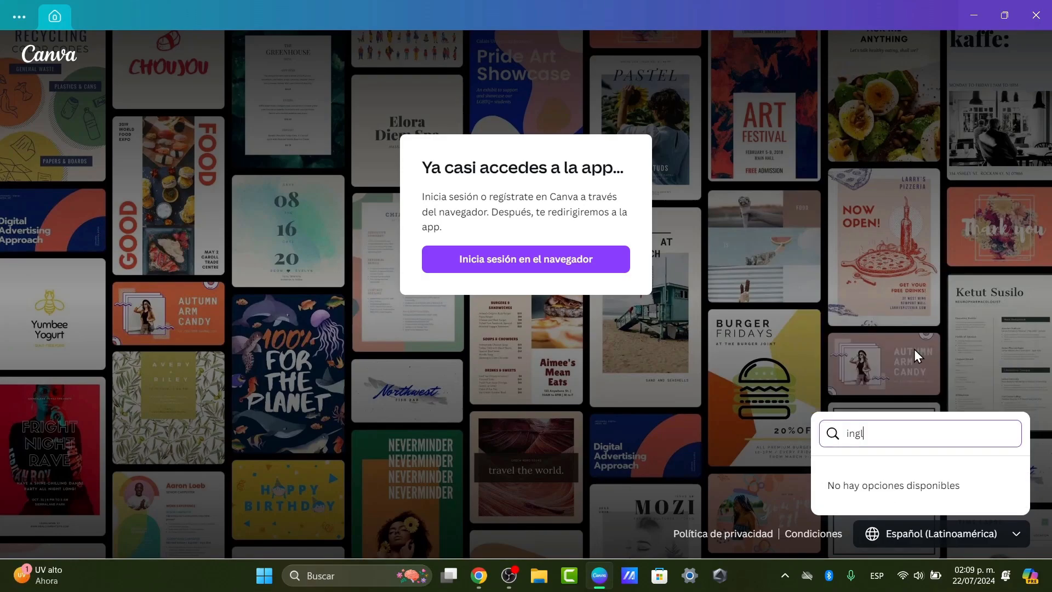
key("BackSpace")
key("BackSpace")
key("BackSpace")
key("BackSpace")
type("eng")
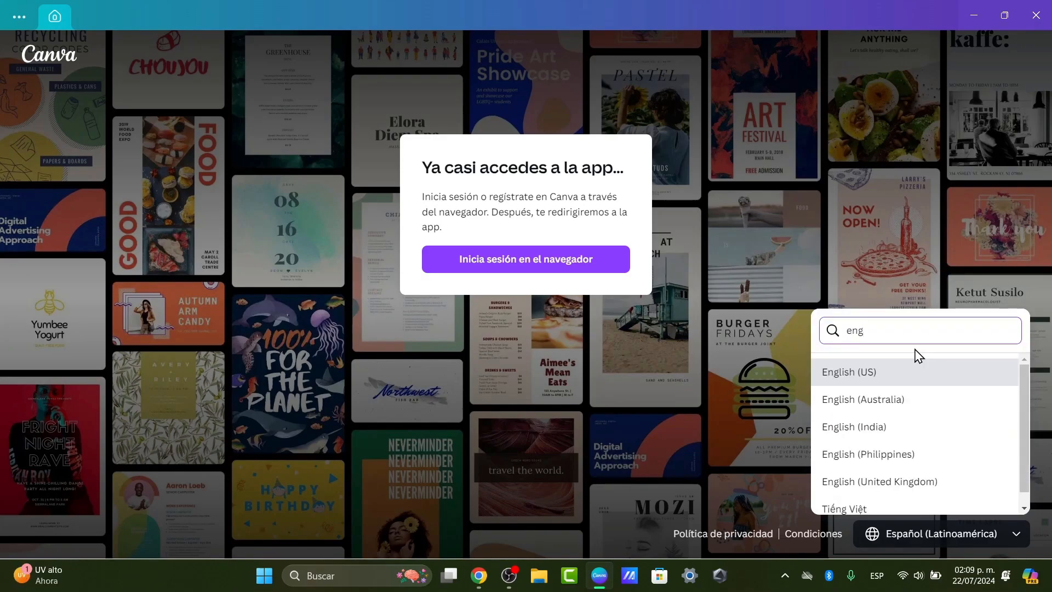
left_click(925, 373)
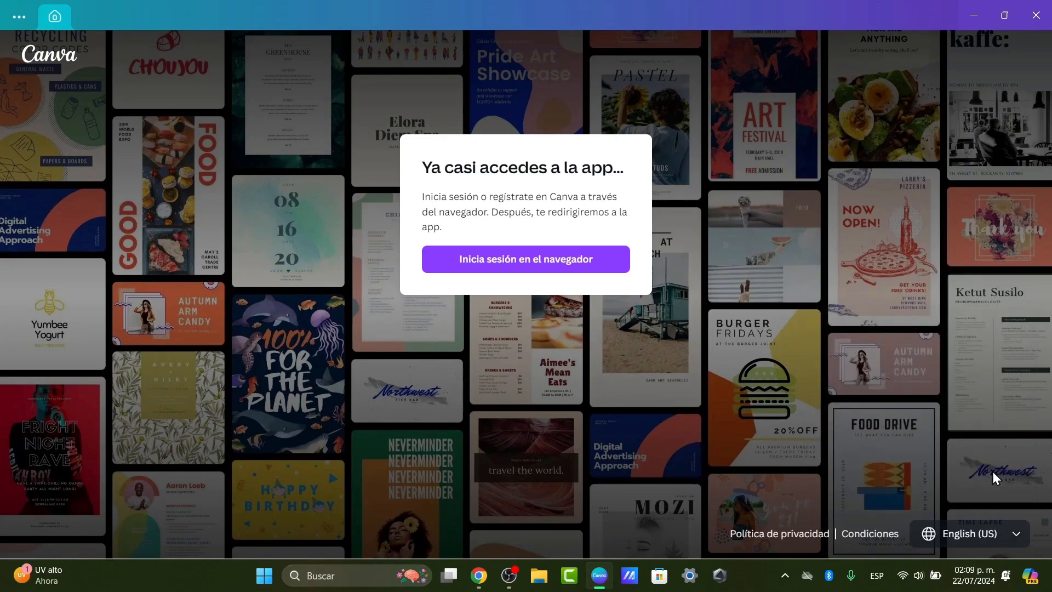
Log the desktop app in through the browser with the existing Google account, always allowing canva.com to open it.
left_click(552, 250)
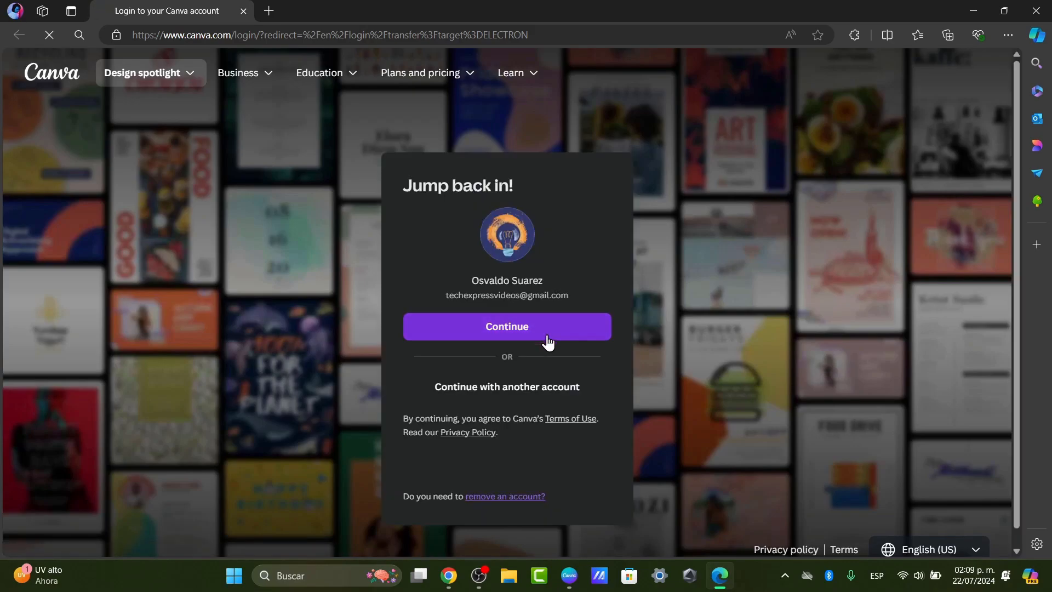
left_click(529, 332)
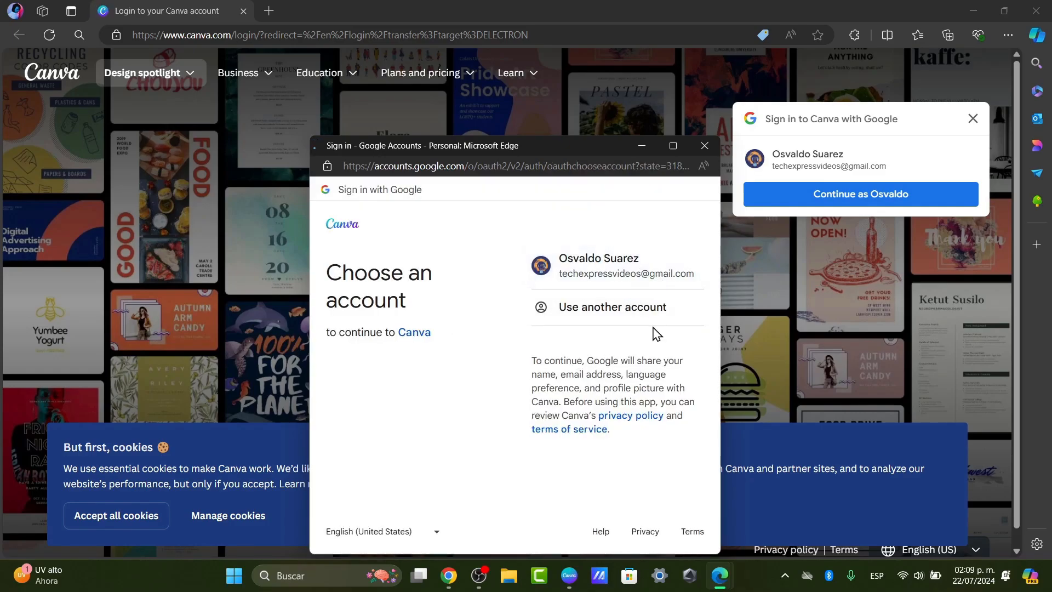
left_click(625, 268)
left_click(575, 401)
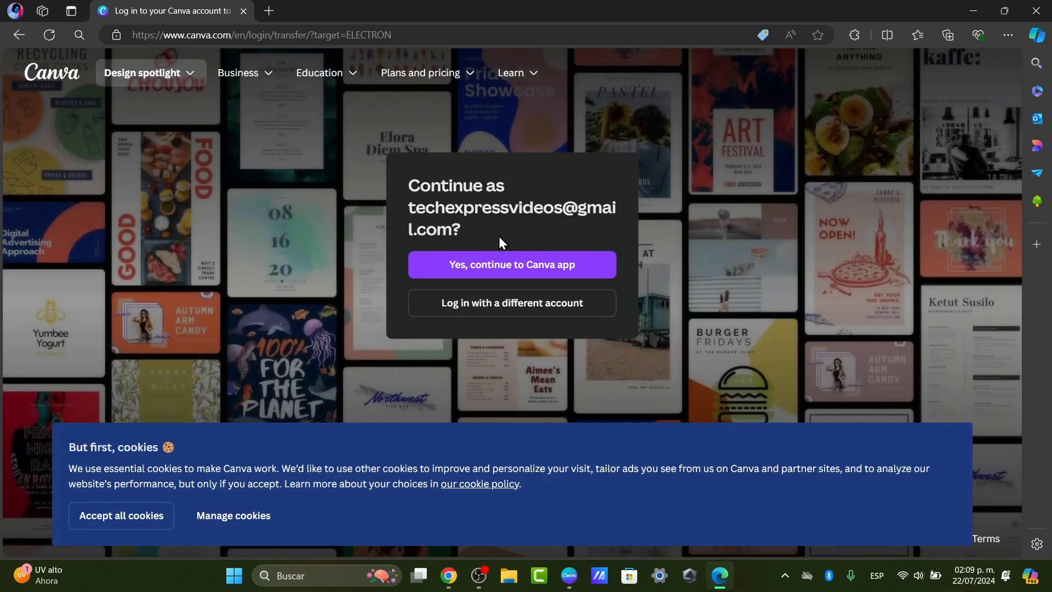
left_click(564, 272)
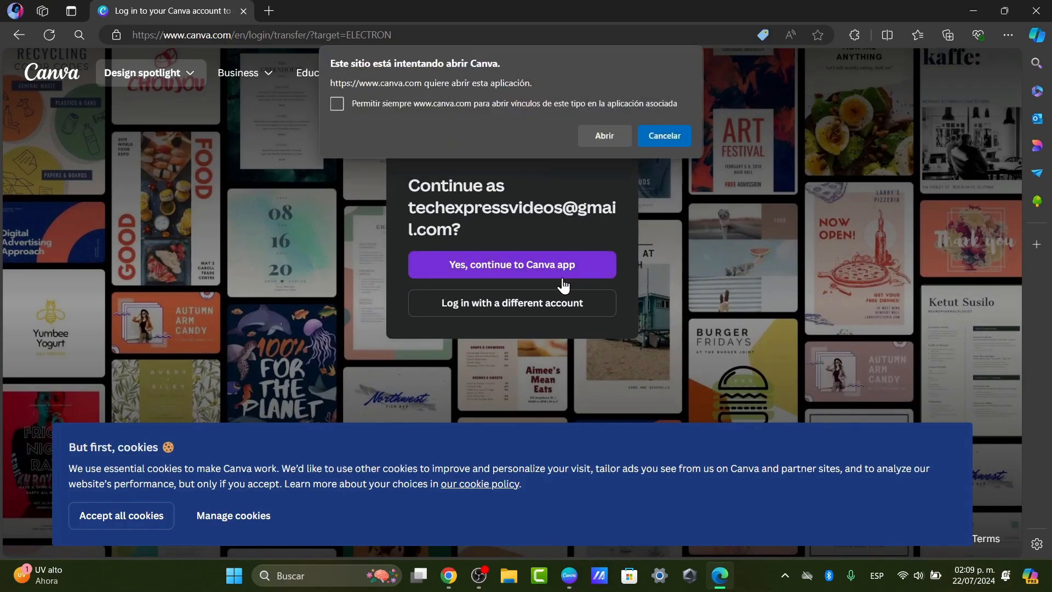
left_click(605, 104)
left_click(625, 137)
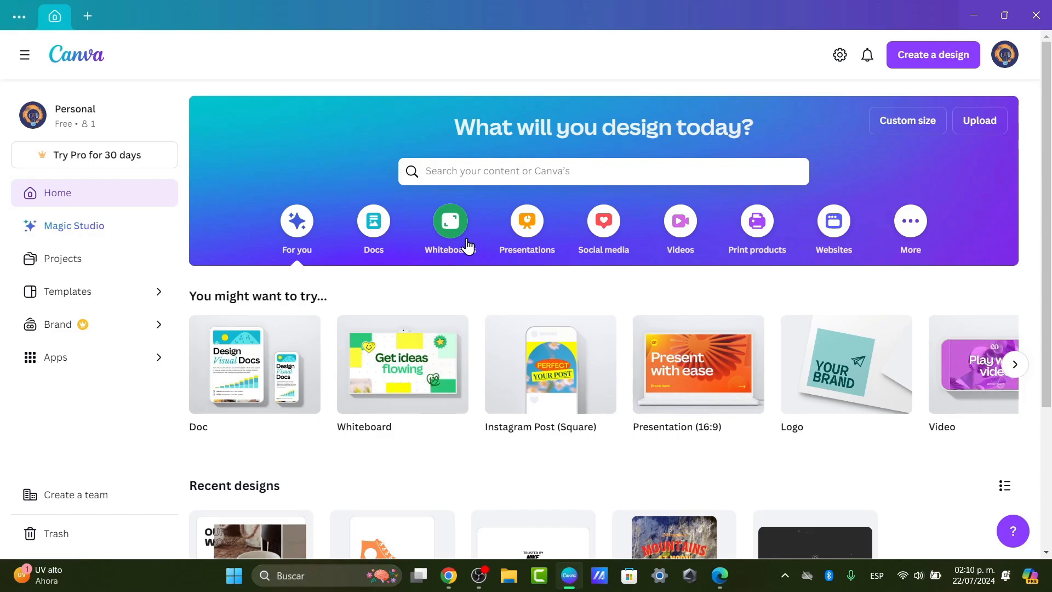
Collapse and restore the side navigation on the desktop app's home page.
scroll(530, 426, "down", 3)
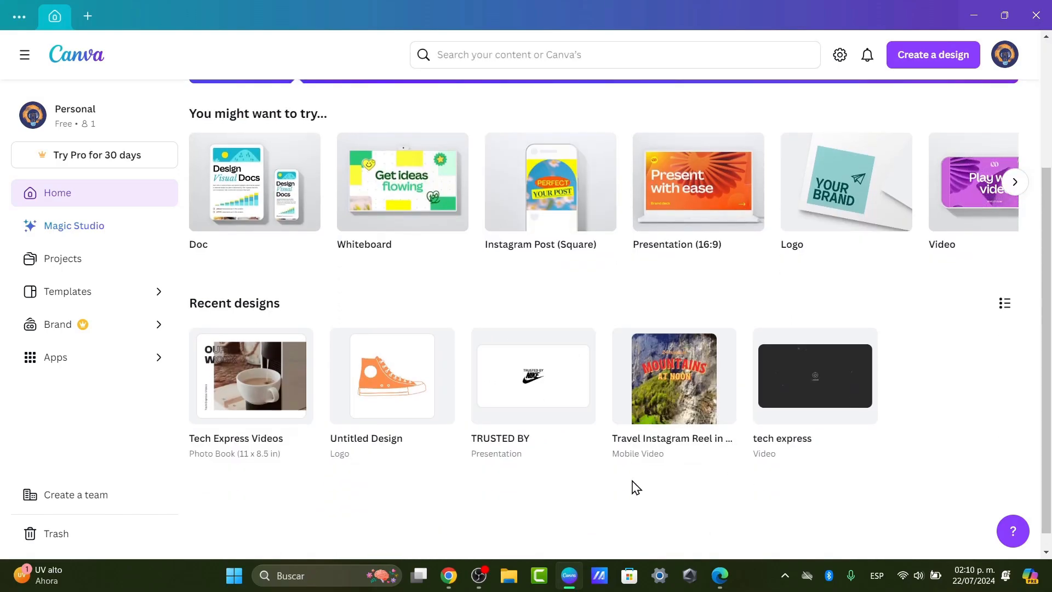
scroll(636, 486, "up", 3)
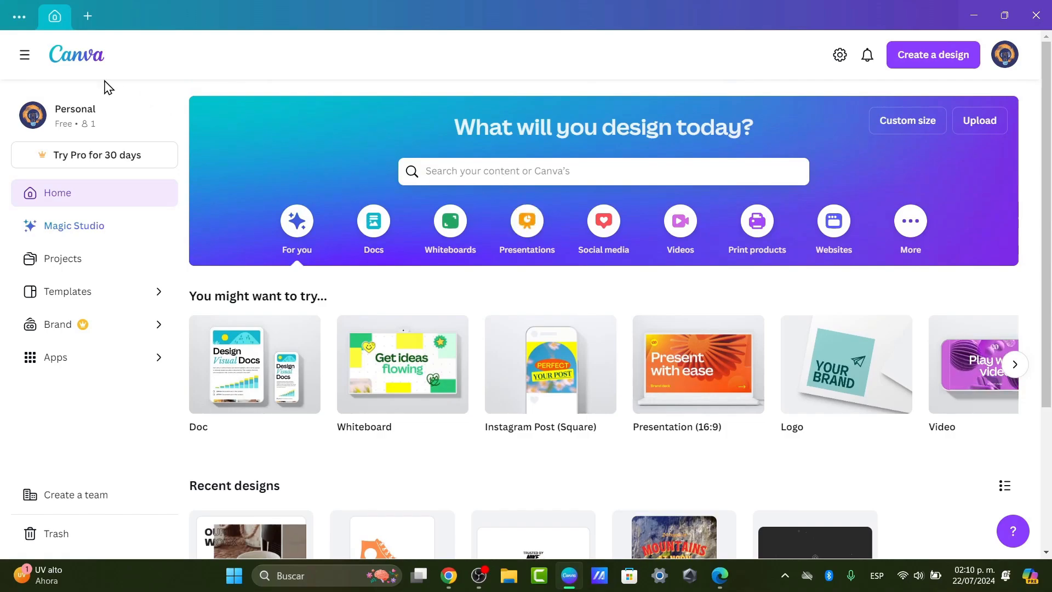
left_click(24, 53)
left_click(25, 54)
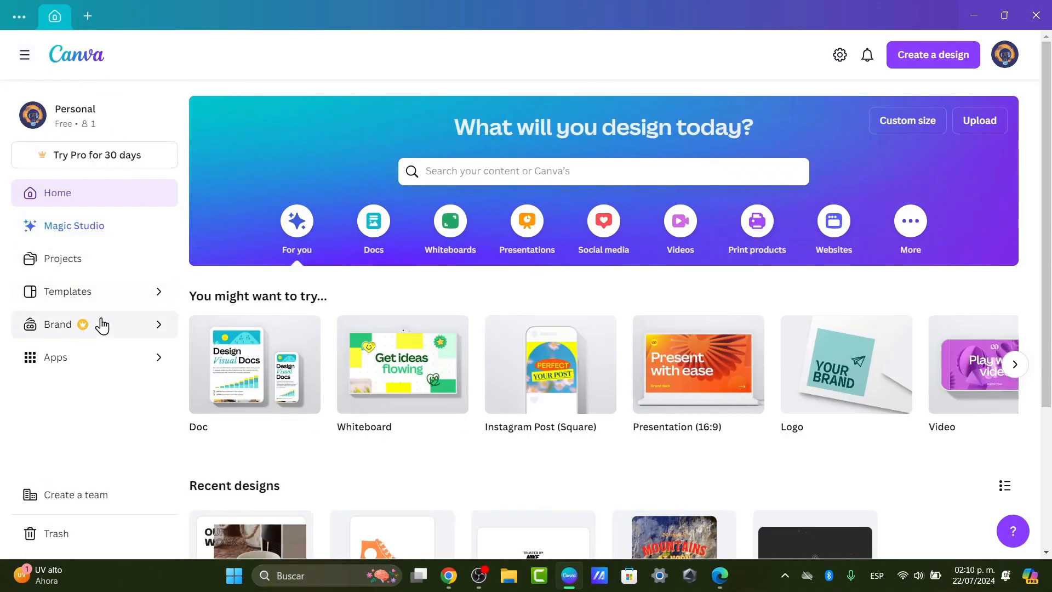
Open the account settings, then open a new tab and dismiss its design list.
left_click(839, 58)
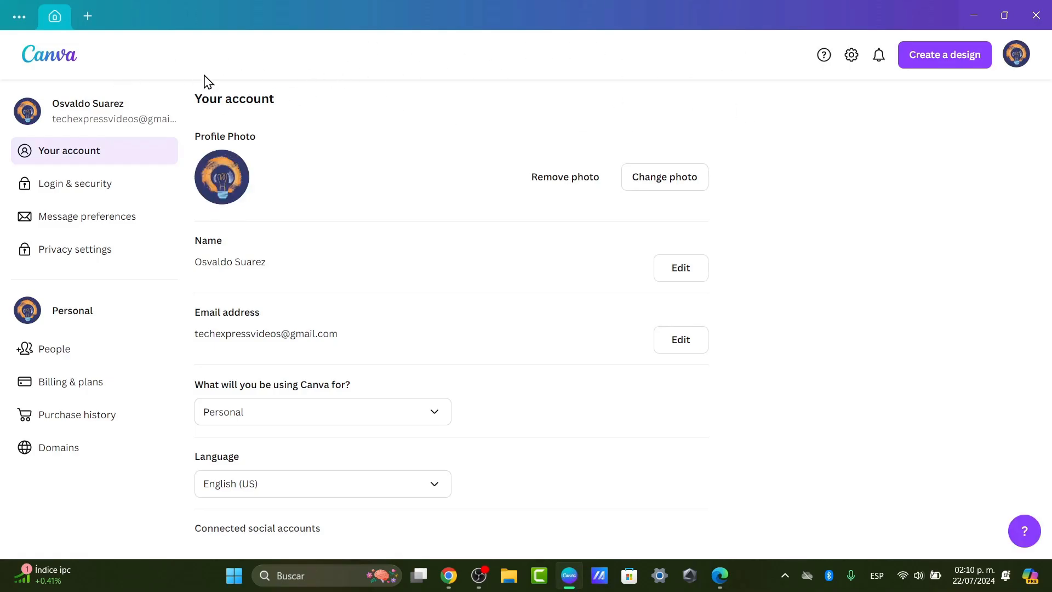
left_click(85, 23)
left_click(465, 79)
Close the desktop app and Edge, then show the Business menu on Canva's home page in Chrome.
left_click(1035, 14)
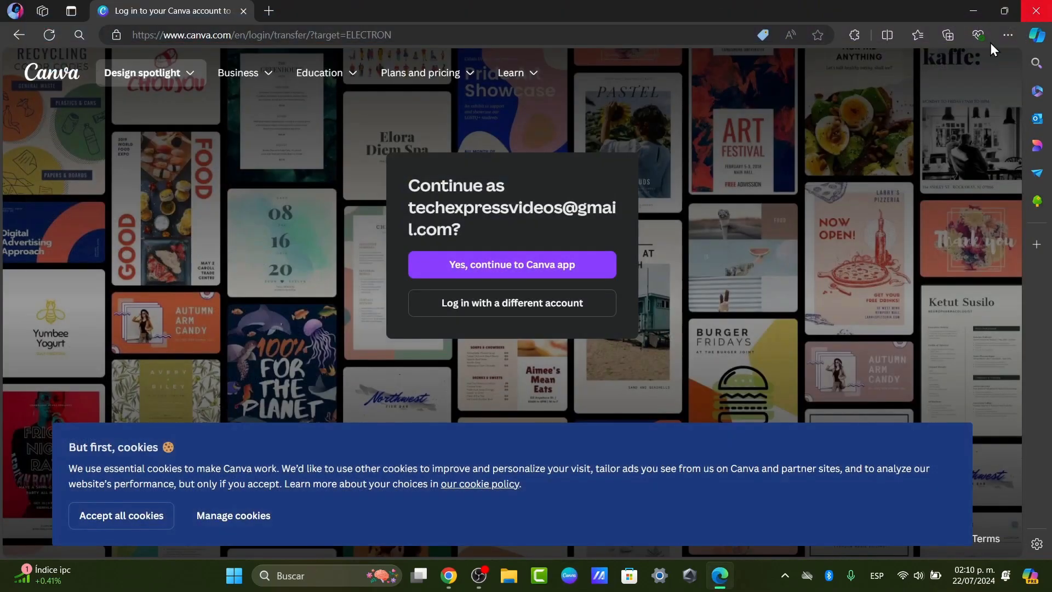
left_click(245, 13)
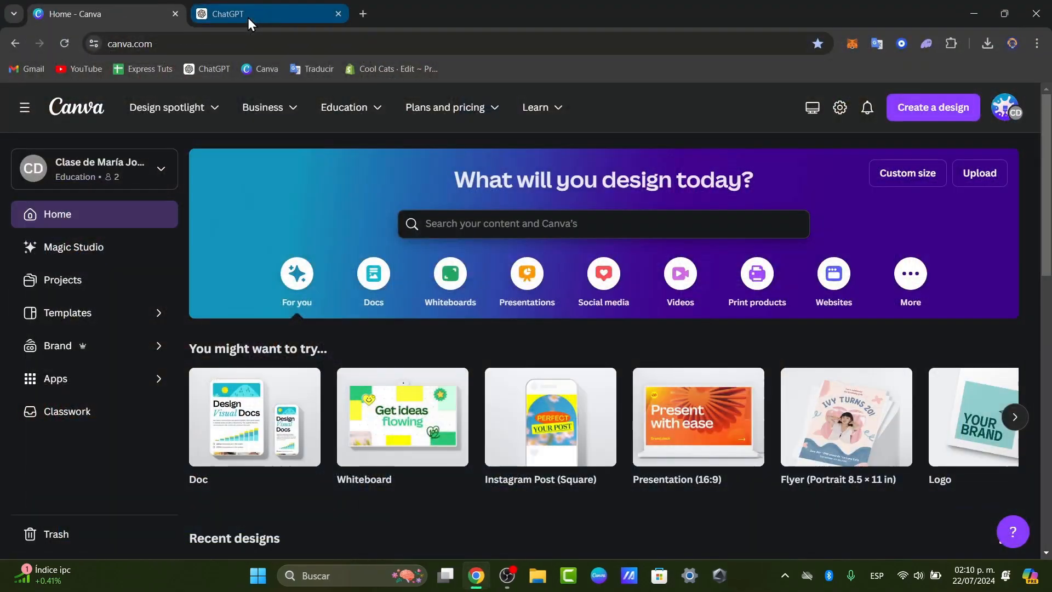
mouse_move(198, 115)
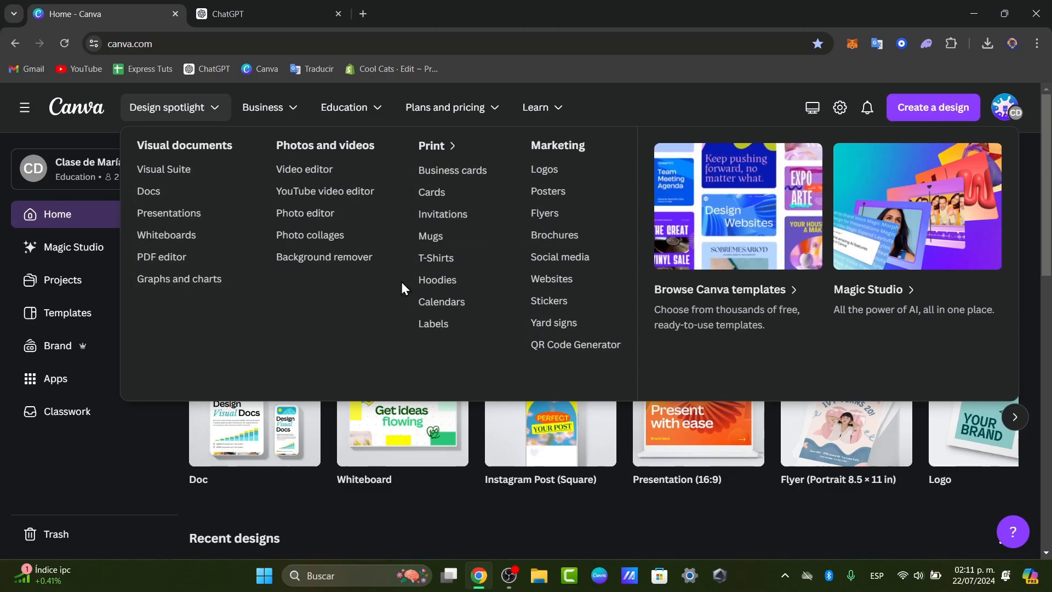
left_click(272, 109)
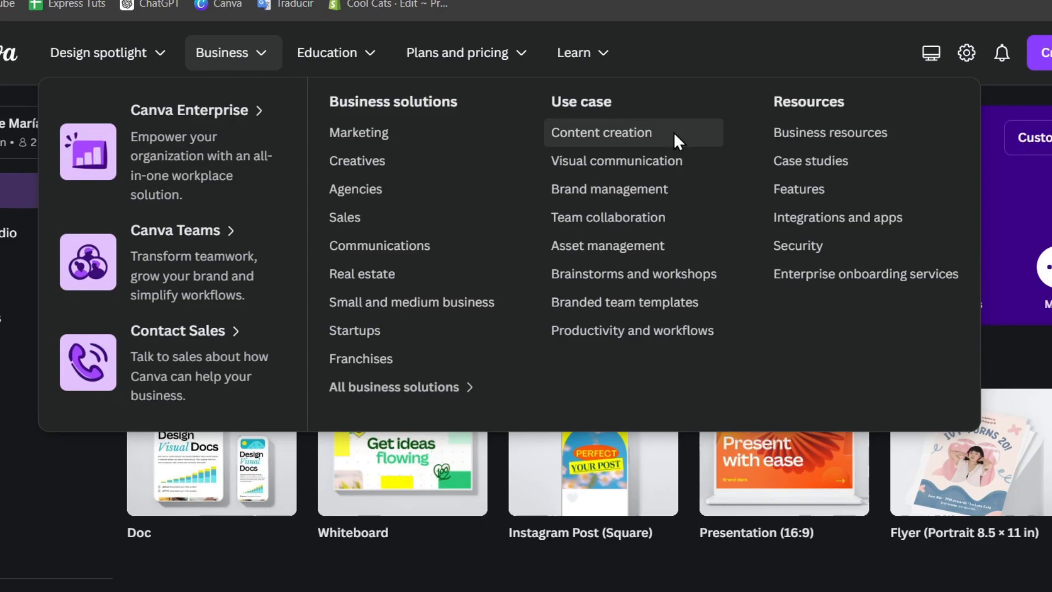
Browse the Canva Teams content creation page, then show the Education menu back on the home page.
left_click(673, 149)
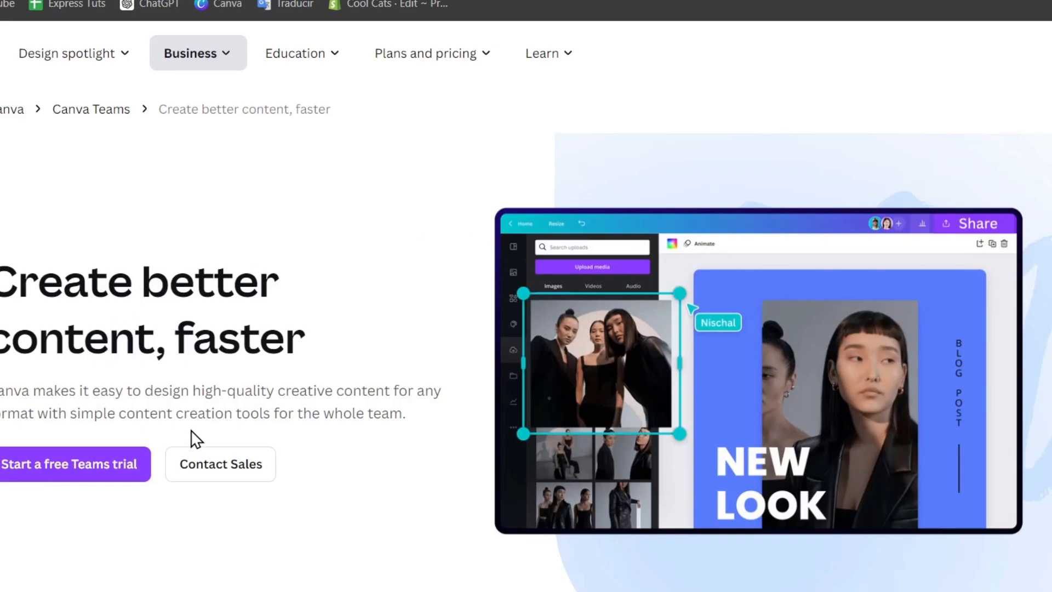
scroll(400, 234, "down", 10)
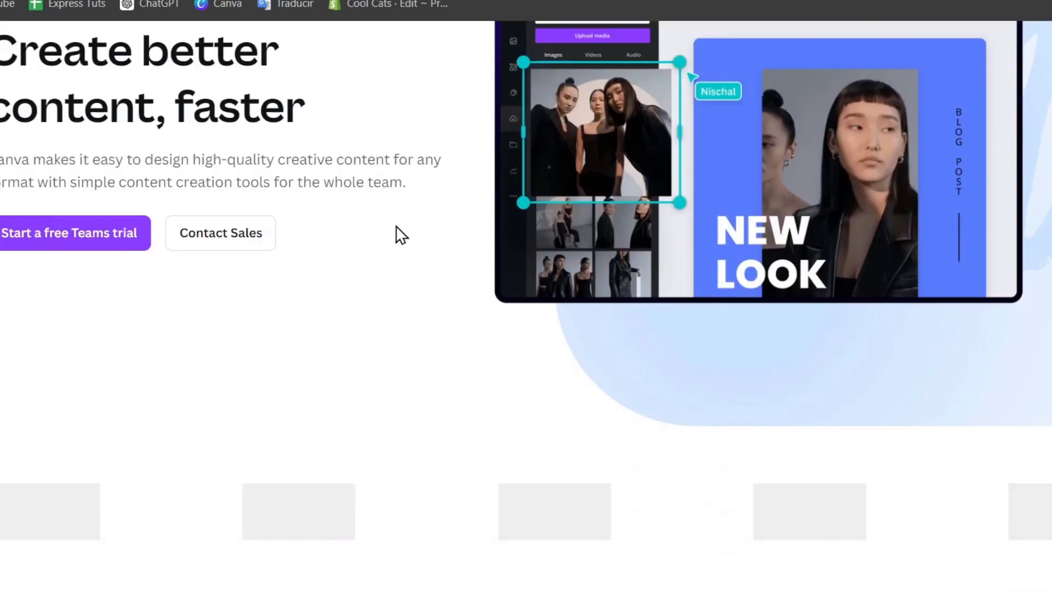
scroll(398, 228, "down", 6)
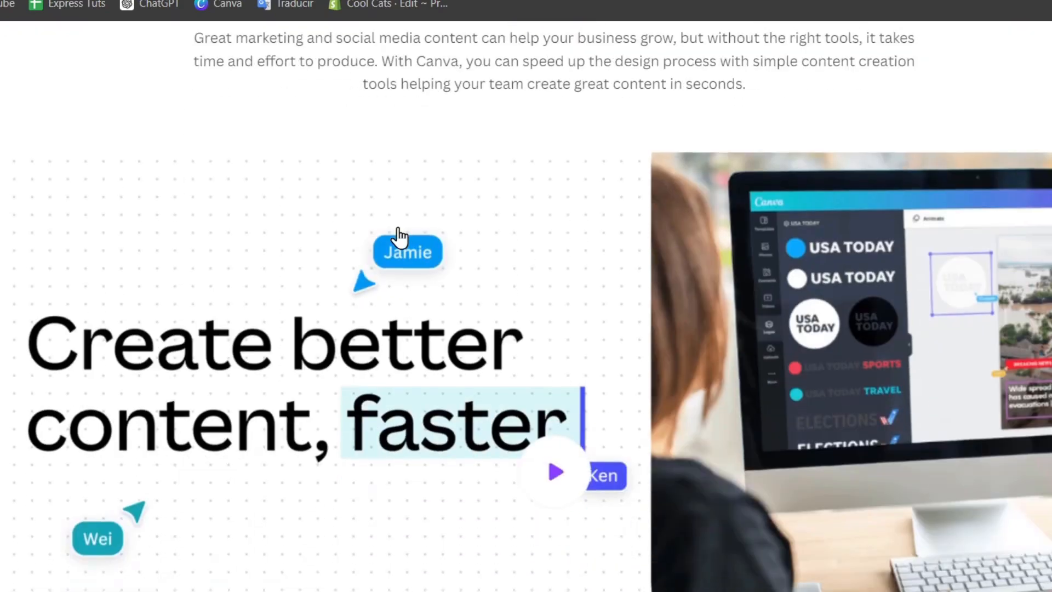
scroll(401, 236, "down", 15)
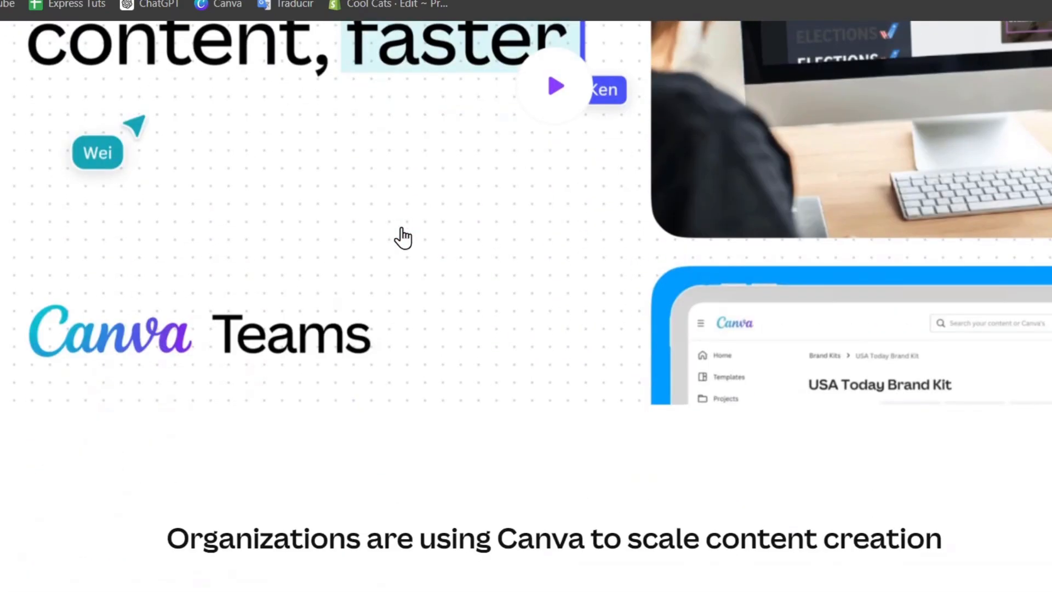
scroll(405, 241, "up", 20)
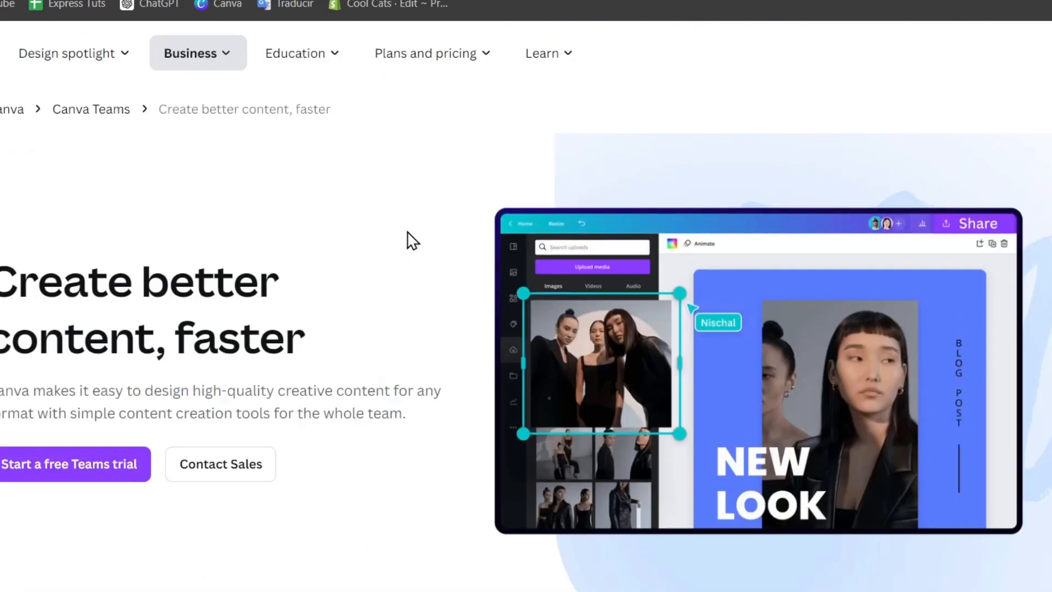
mouse_move(309, 63)
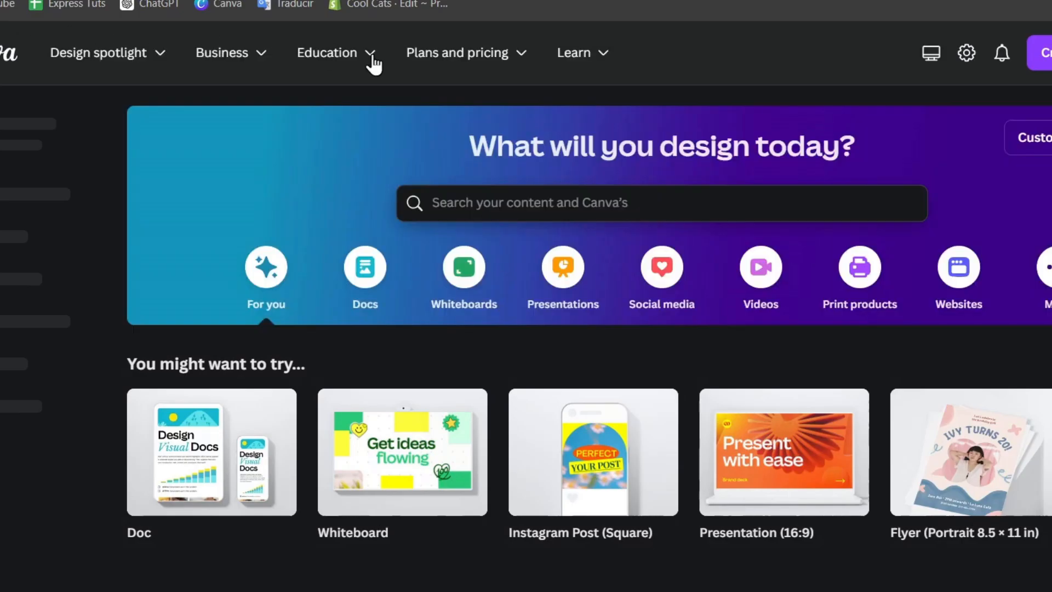
mouse_move(368, 63)
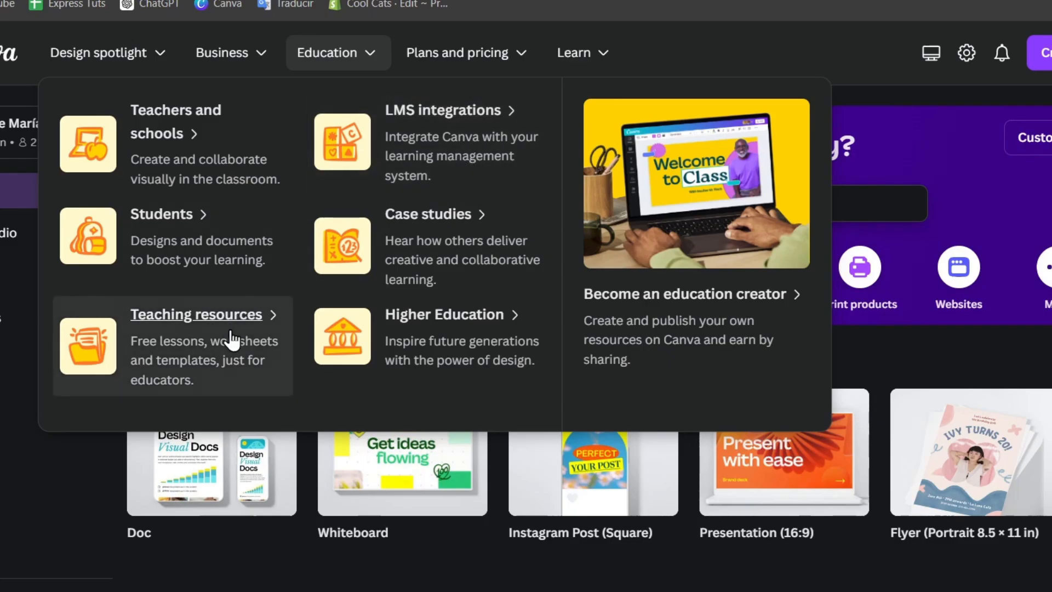
Open the LMS integrations page and scroll through it.
left_click(482, 163)
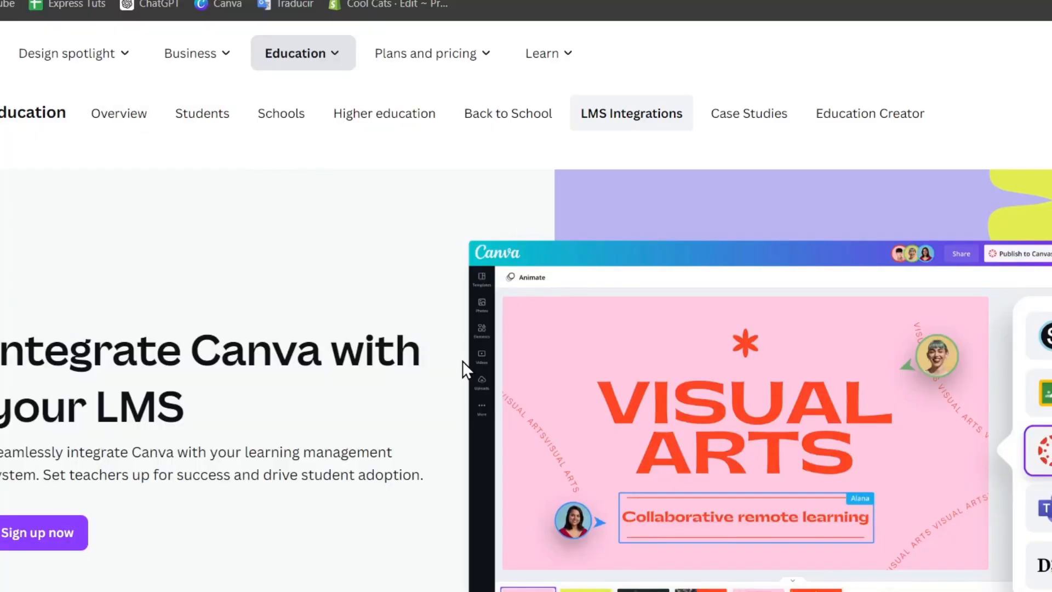
scroll(476, 384, "down", 2)
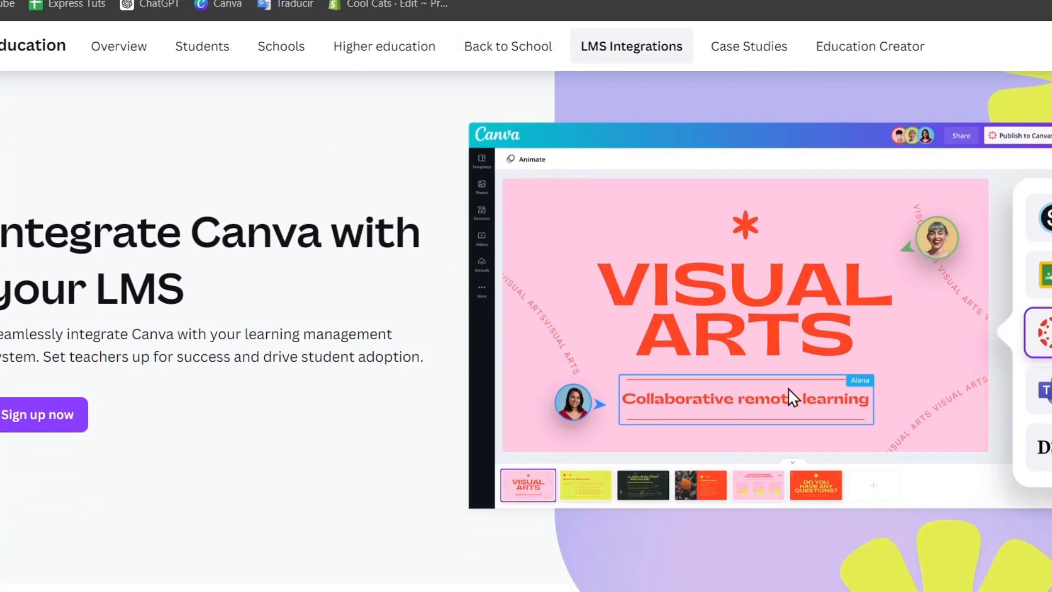
scroll(788, 388, "down", 10)
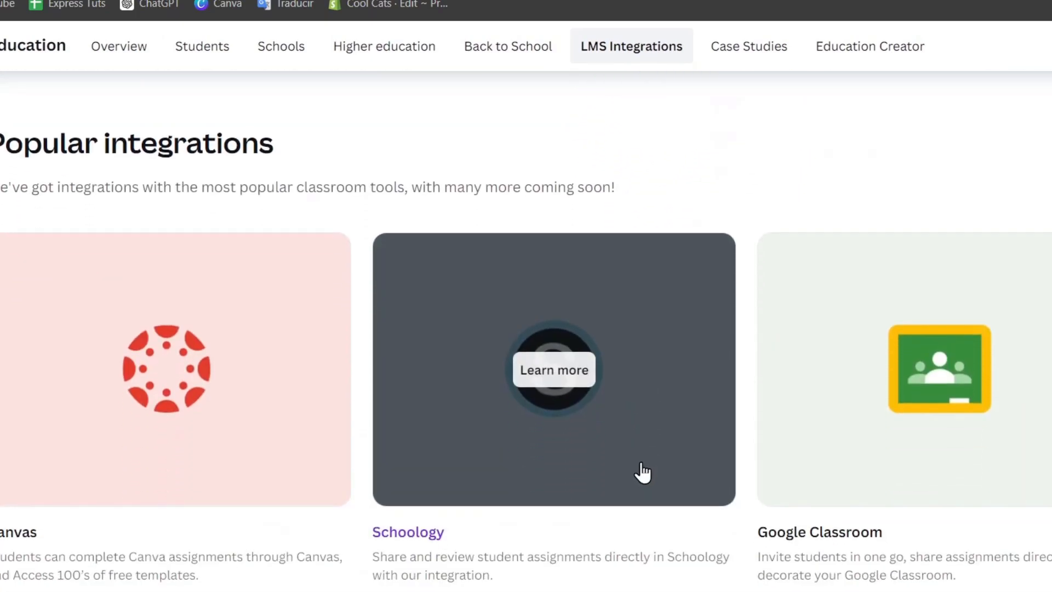
scroll(649, 424, "down", 10)
scroll(655, 483, "down", 5)
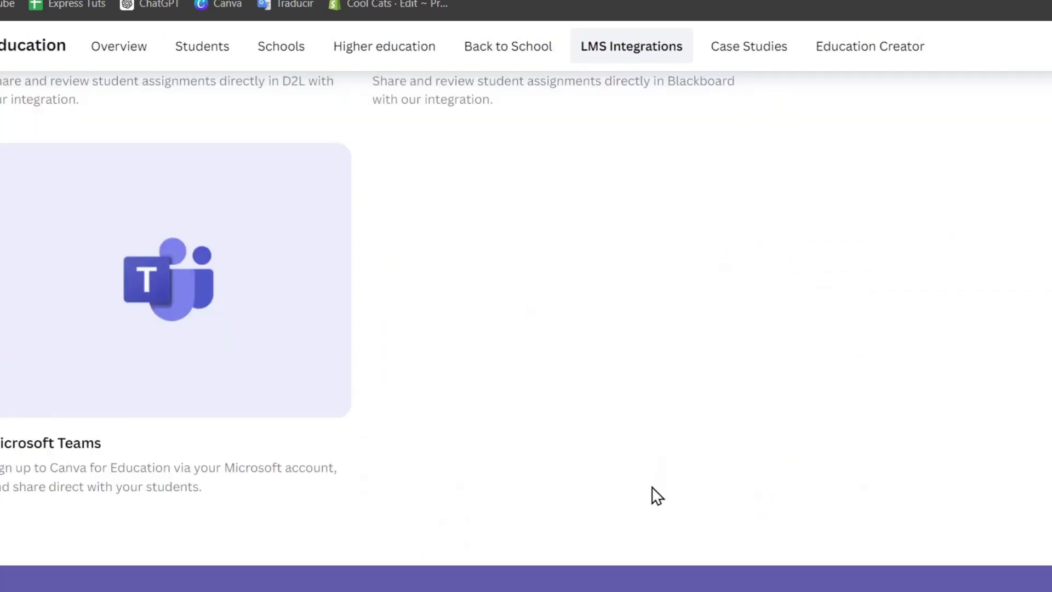
scroll(655, 493, "down", 15)
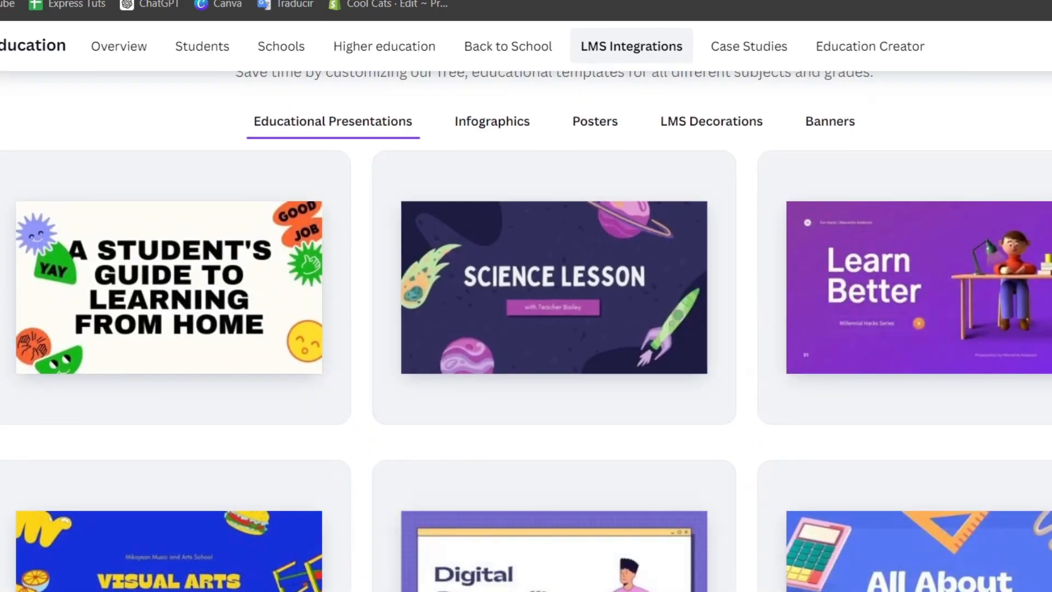
Return to the Canva home page and bring up the Learn menu.
left_click(218, 4)
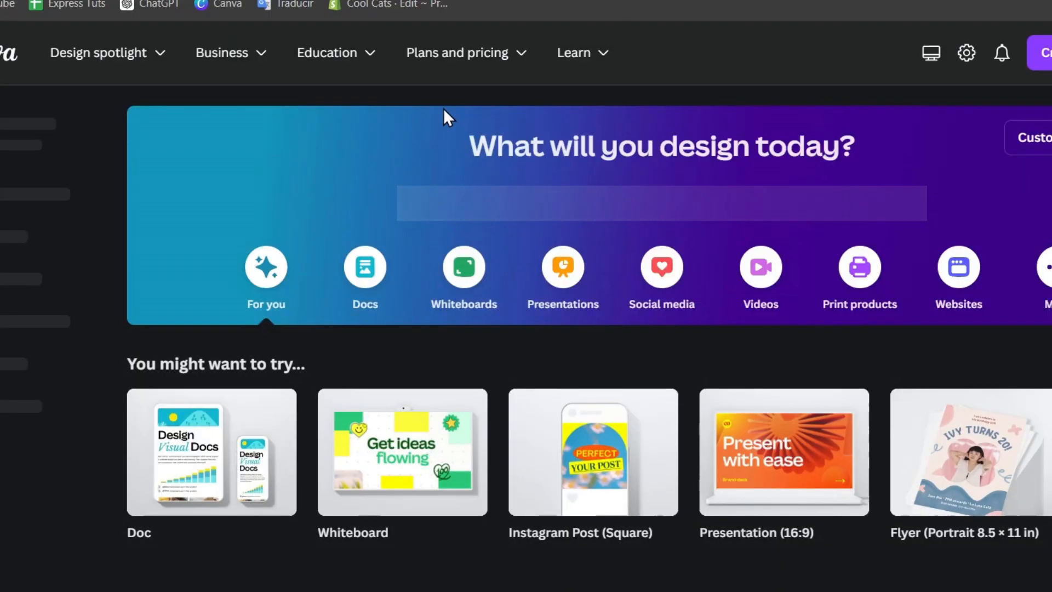
mouse_move(519, 62)
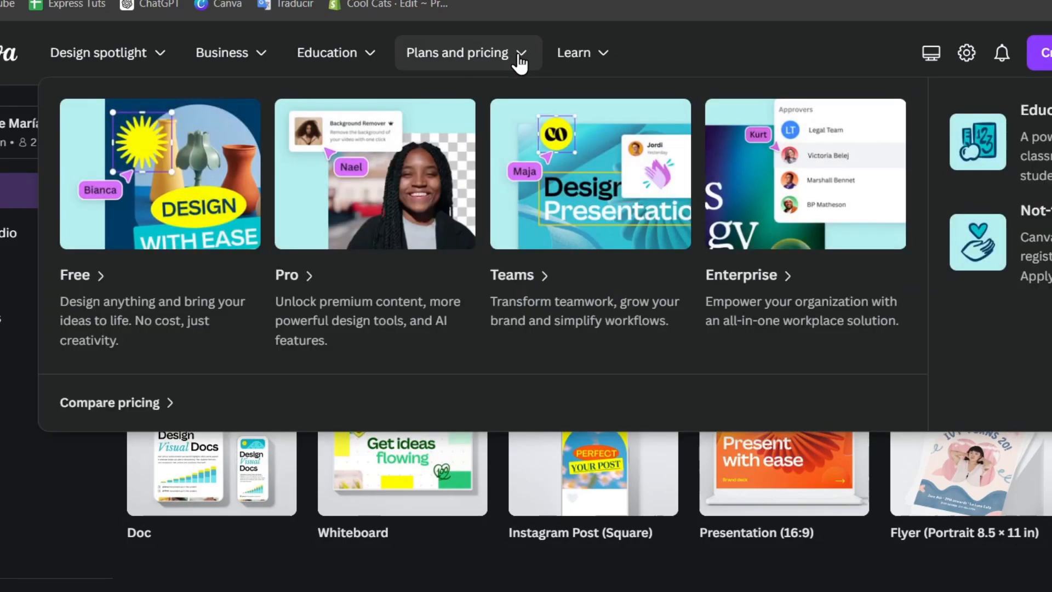
mouse_move(566, 63)
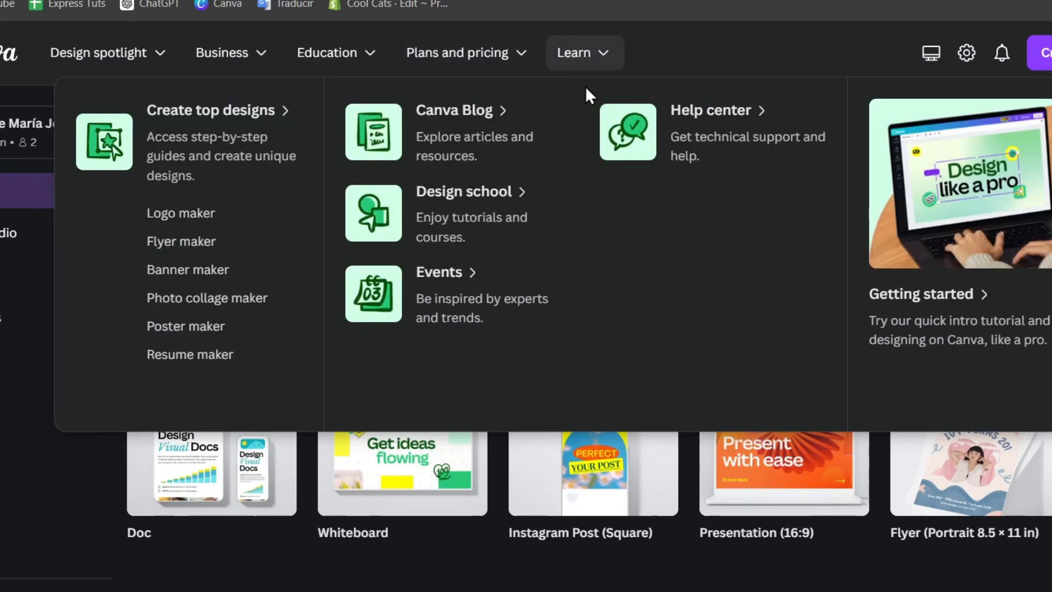
Skim the Canva Blog articles page, then open the Trivia Giza design from Recent designs.
left_click(483, 135)
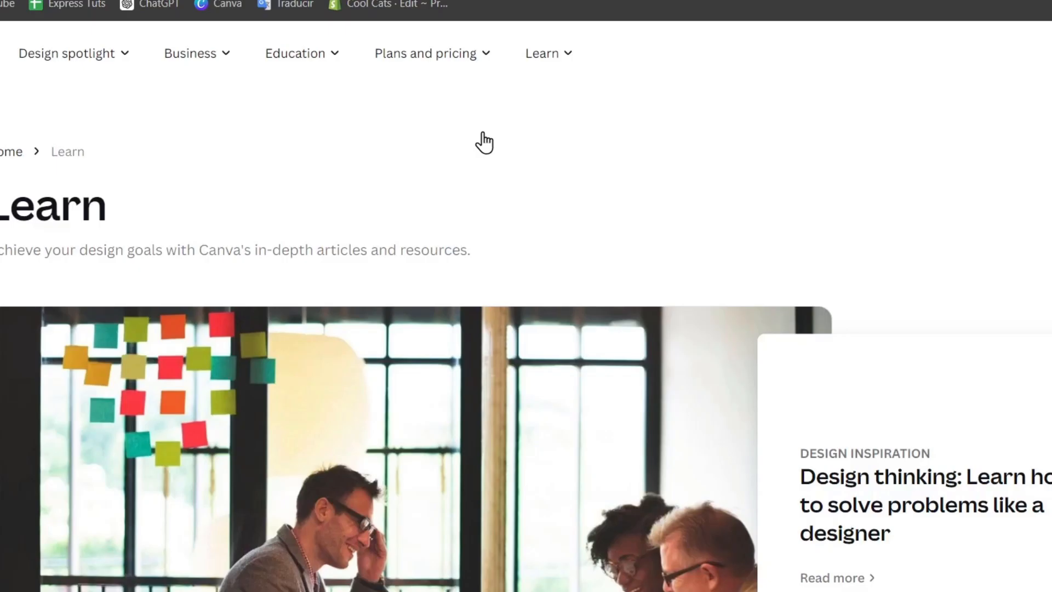
scroll(566, 205, "down", 6)
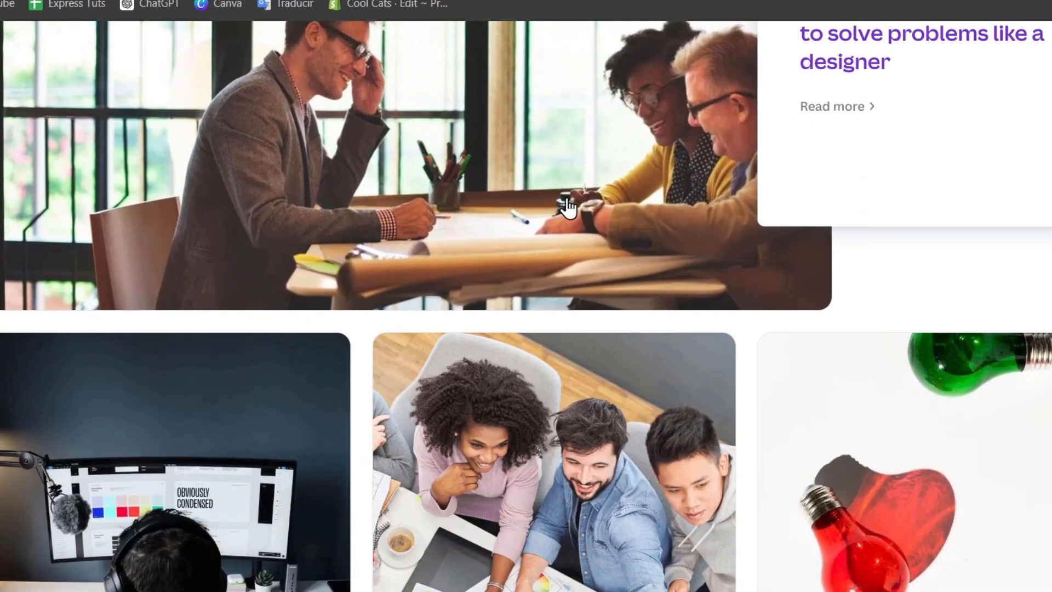
scroll(564, 208, "down", 4)
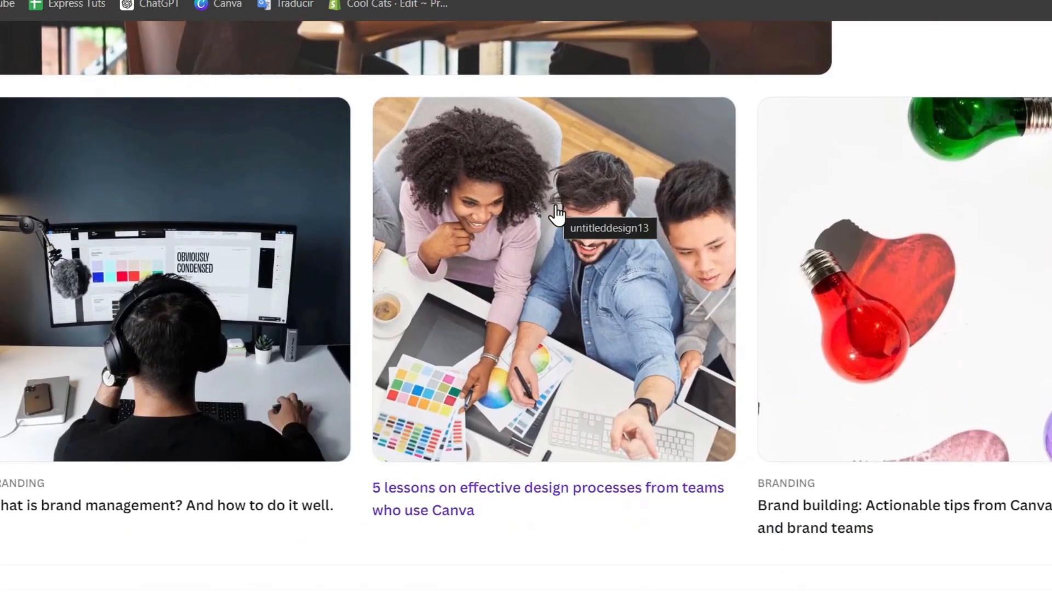
scroll(557, 214, "down", 8)
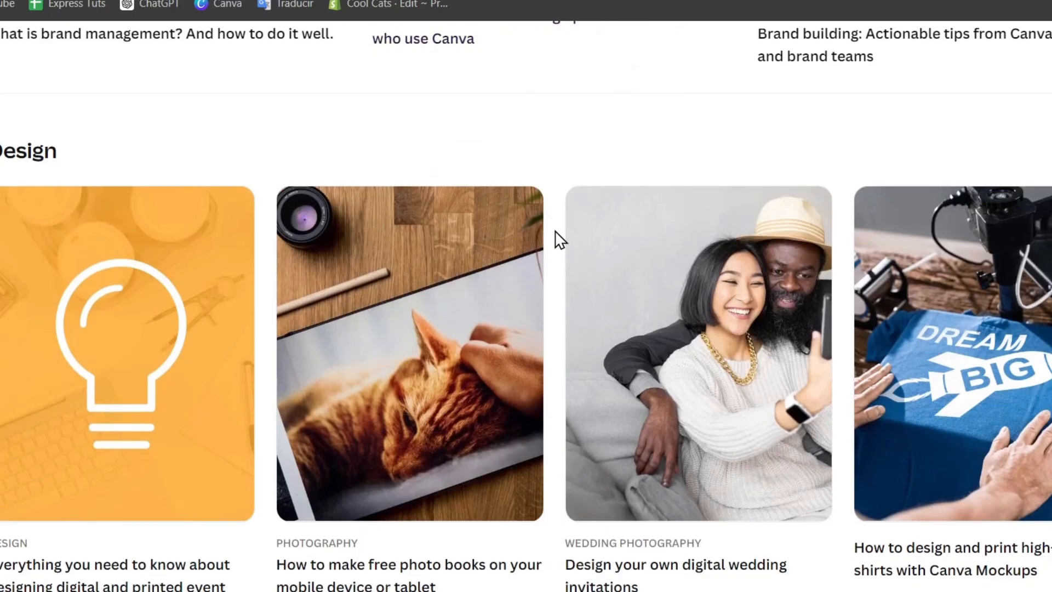
scroll(556, 233, "down", 4)
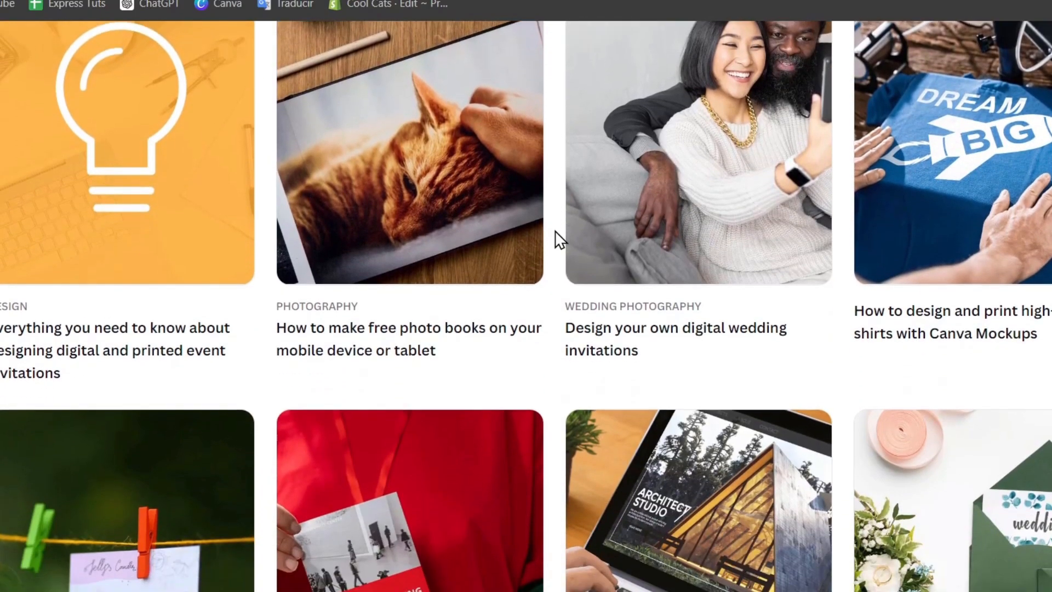
scroll(559, 238, "down", 6)
scroll(558, 237, "down", 10)
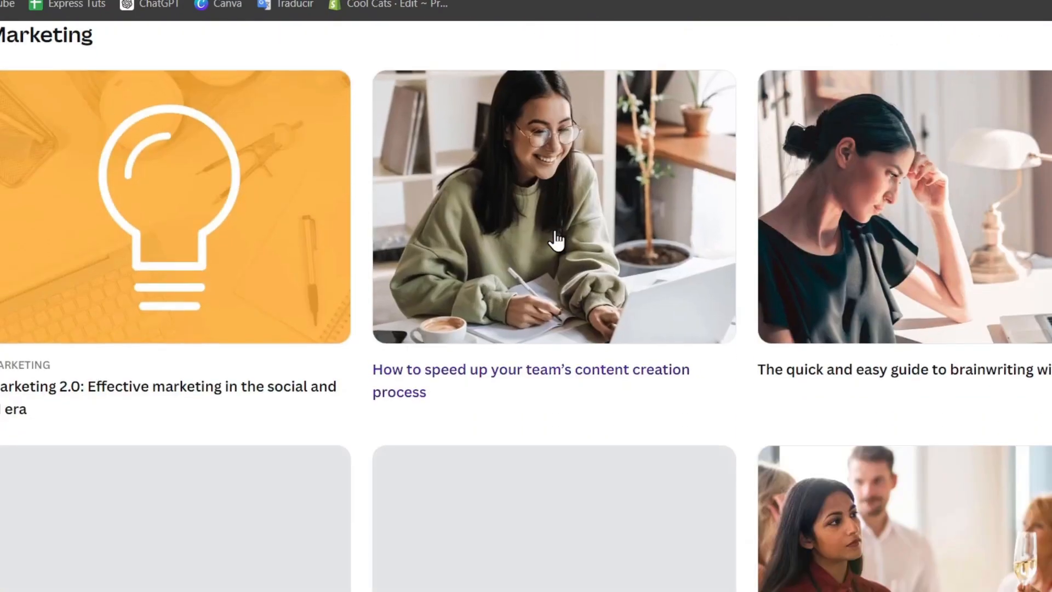
scroll(557, 237, "down", 4)
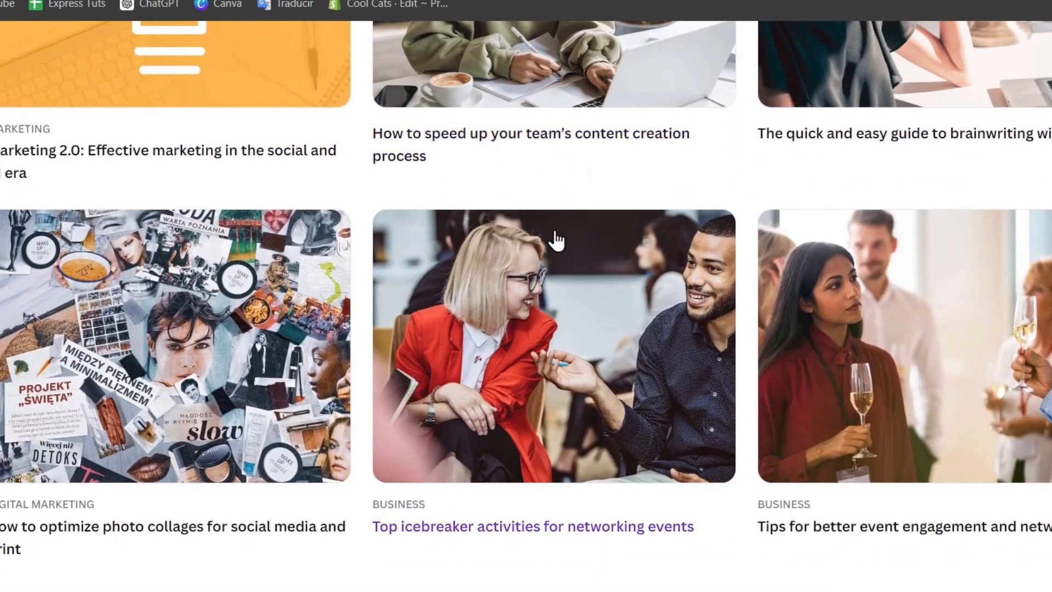
scroll(570, 241, "up", 15)
scroll(291, 277, "up", 5)
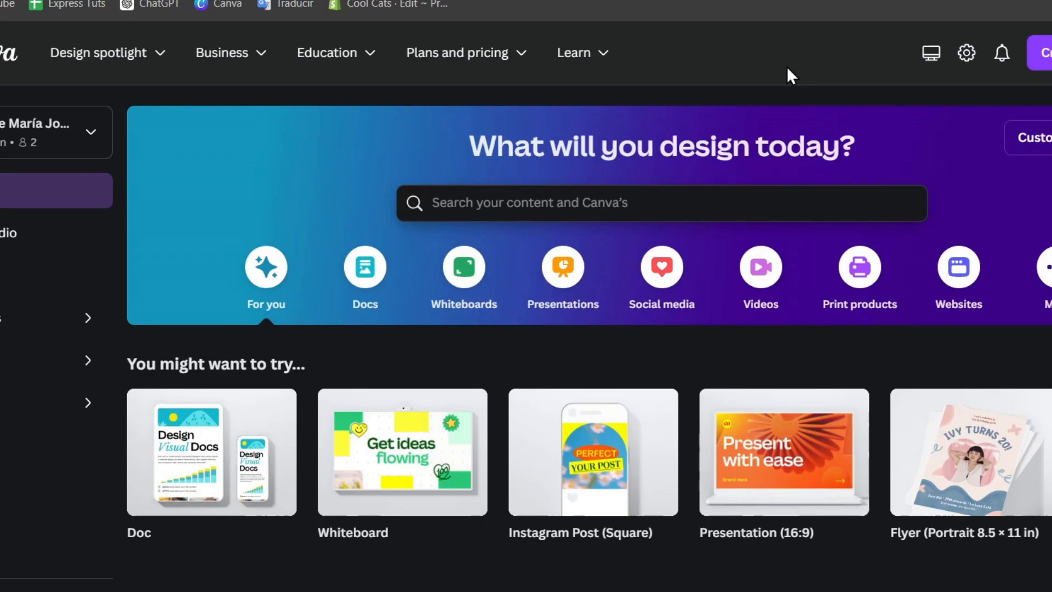
scroll(627, 390, "down", 6)
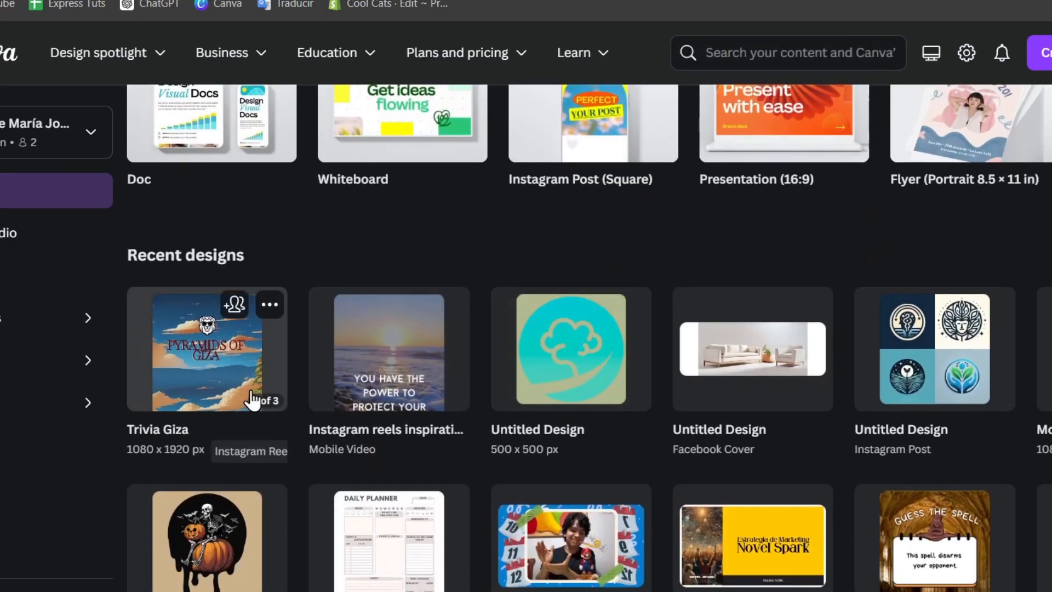
left_click(195, 378)
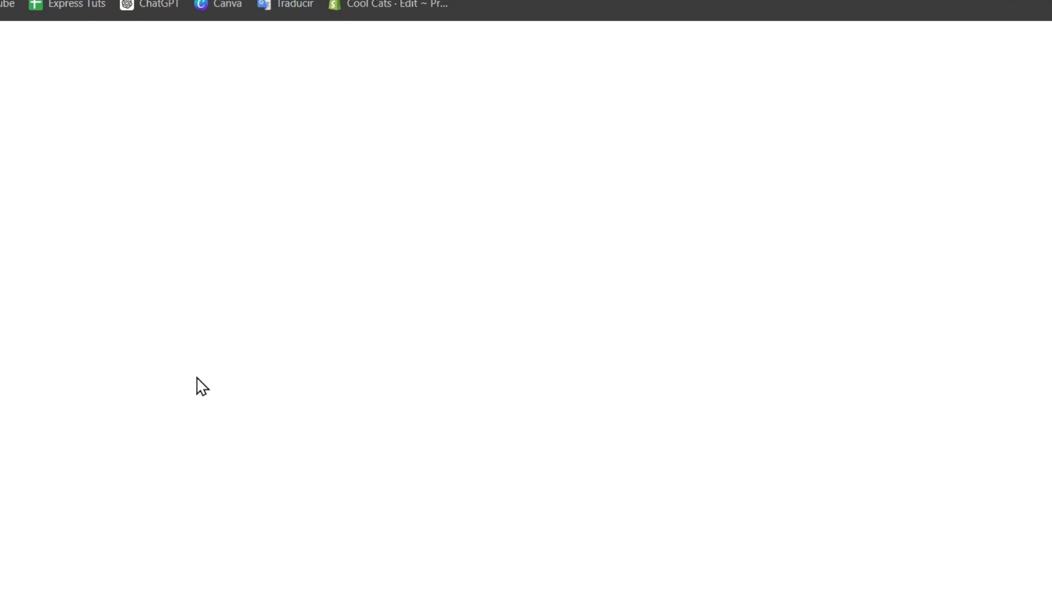